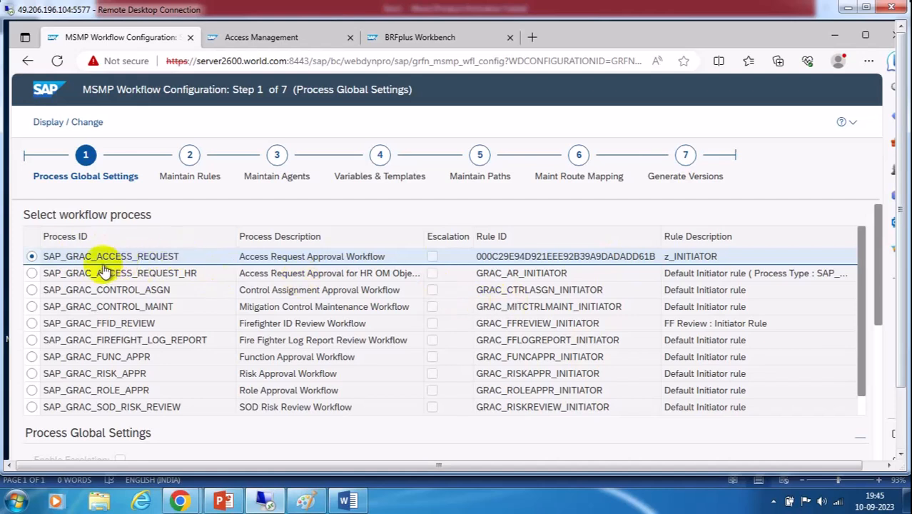
Examine the access request, control assignment and control maintenance entries in the MSMP workflow process list
{"action": "left_click", "coordinate": [32, 291]}
{"action": "left_click", "coordinate": [32, 306]}
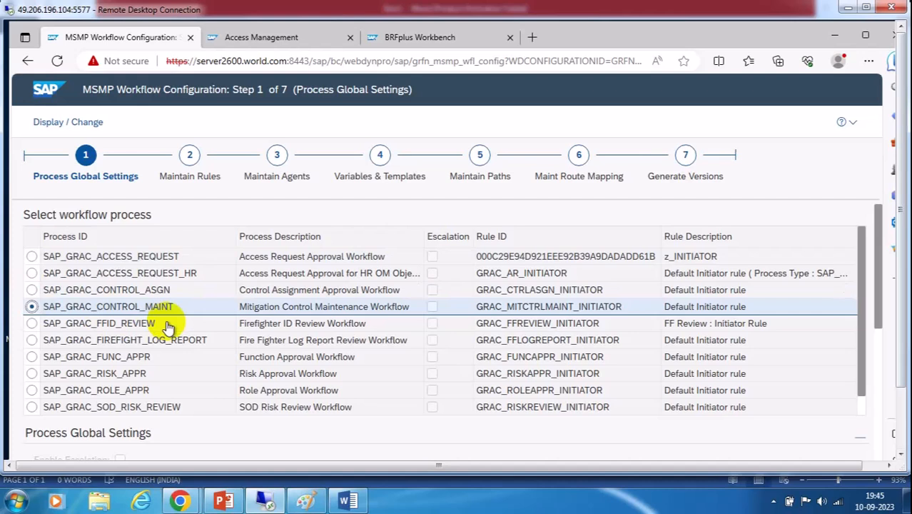
{"action": "left_click", "coordinate": [32, 256]}
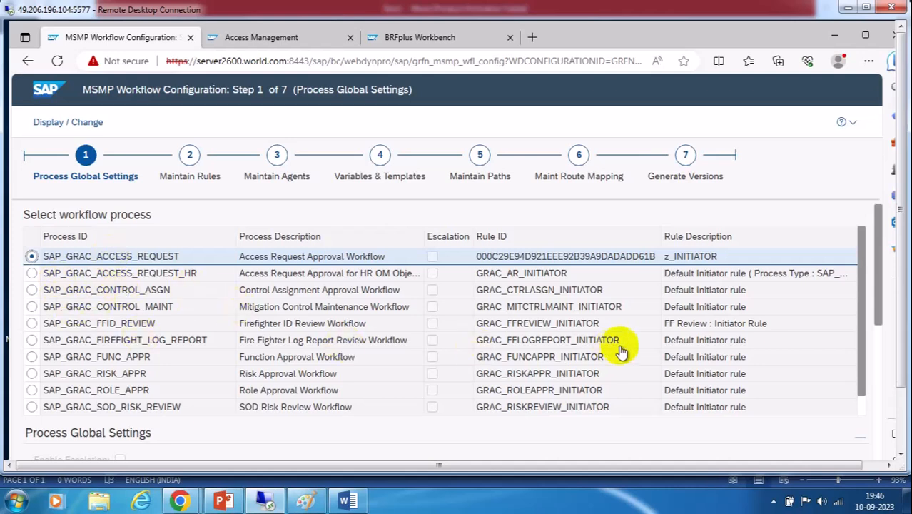
{"action": "mouse_move", "coordinate": [221, 504]}
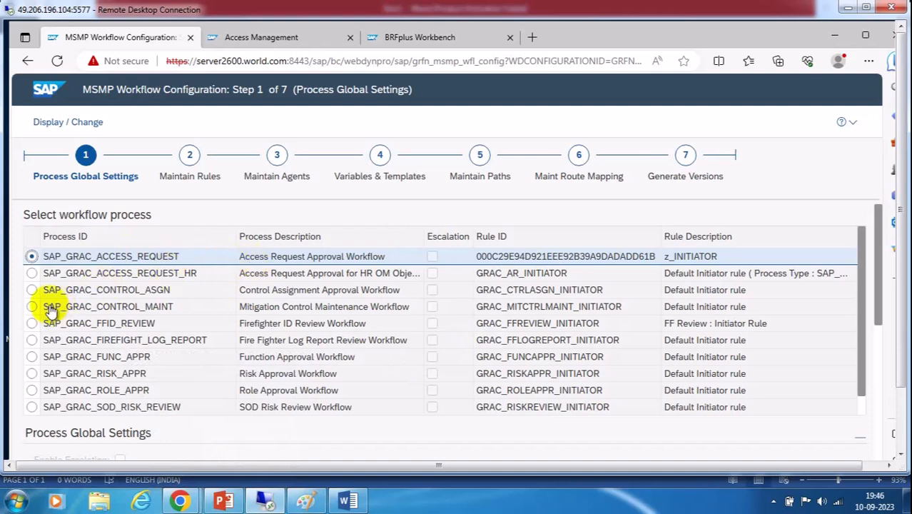
{"action": "left_click", "coordinate": [32, 290]}
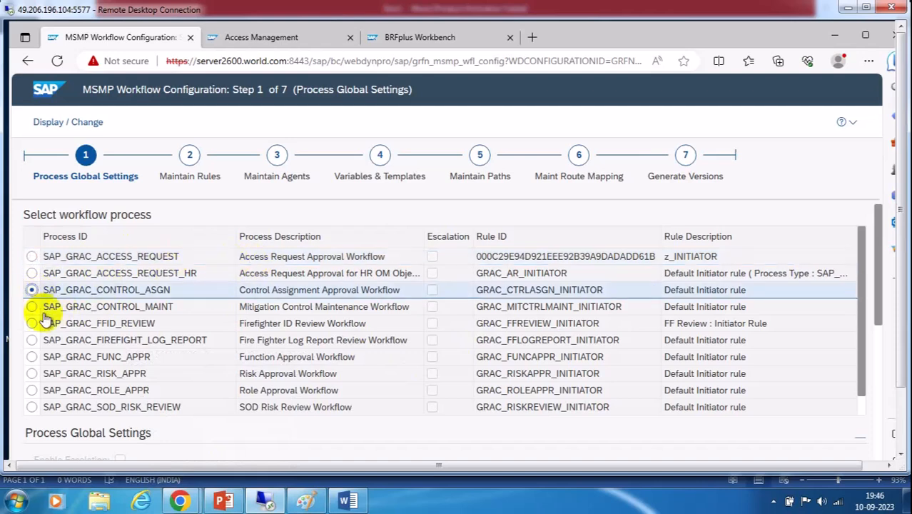
{"action": "left_click", "coordinate": [31, 306]}
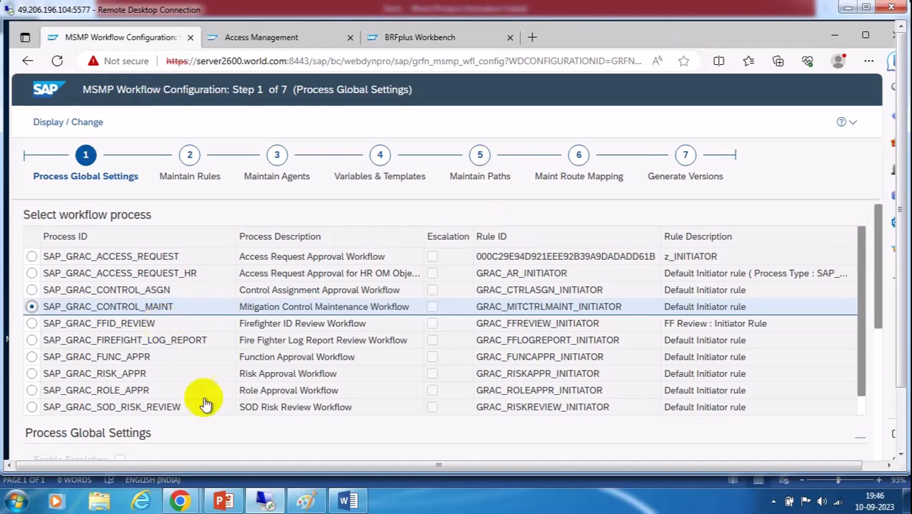
Switch to the PowerPoint slide "BRF+ Initiator" and review the employee type, stage and routing rule bullets
{"action": "left_click", "coordinate": [223, 500]}
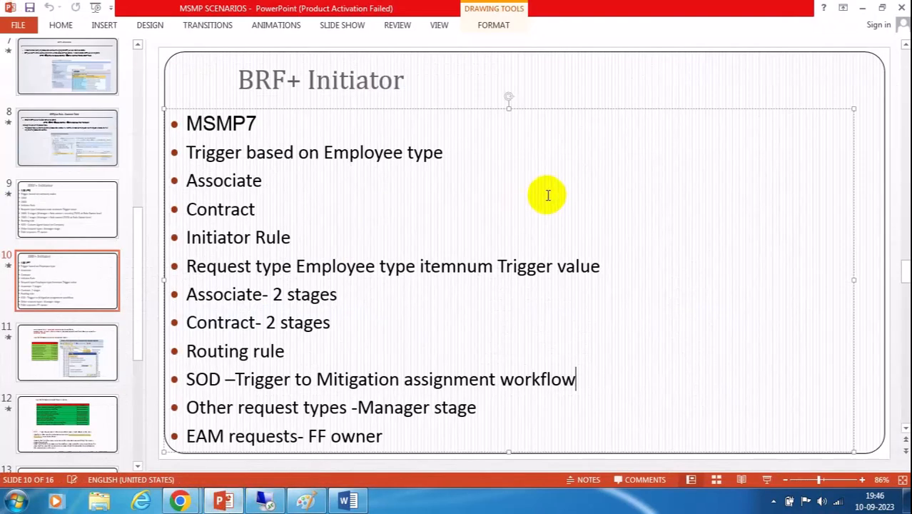
{"action": "left_click", "coordinate": [443, 150]}
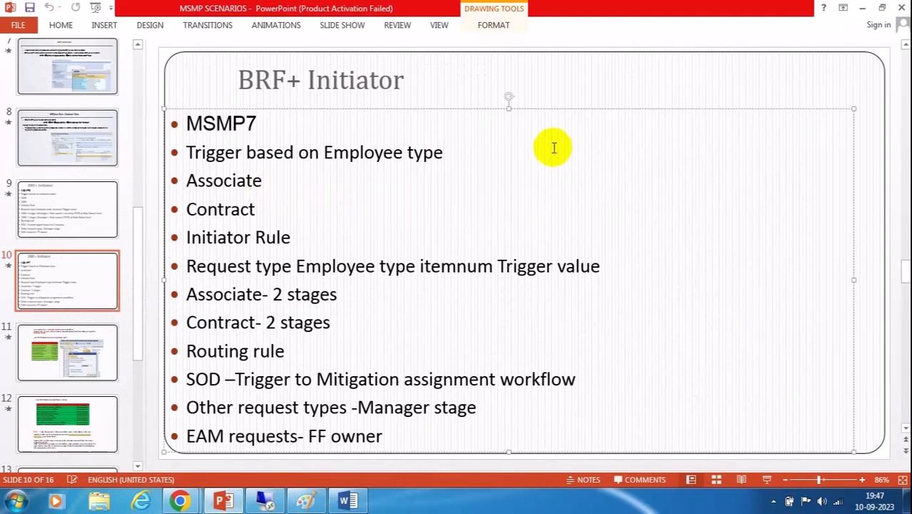
{"action": "left_click", "coordinate": [262, 181]}
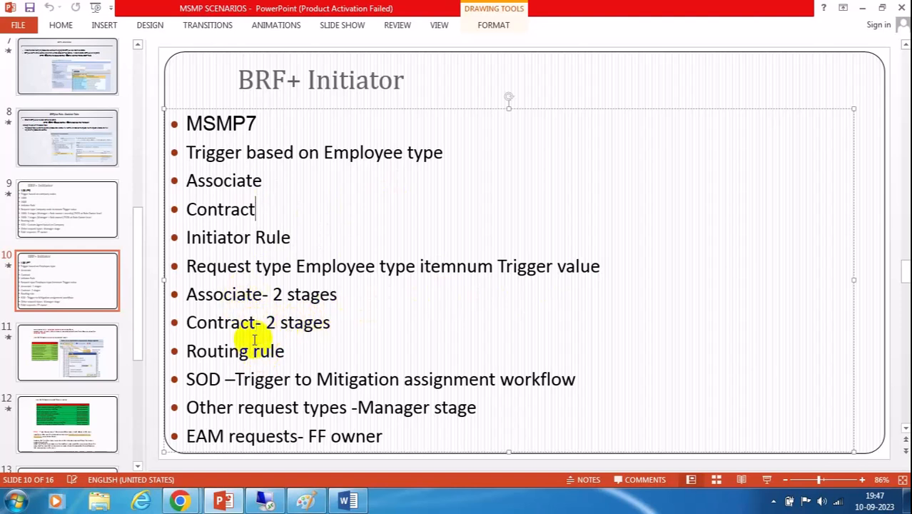
{"action": "left_click", "coordinate": [346, 294]}
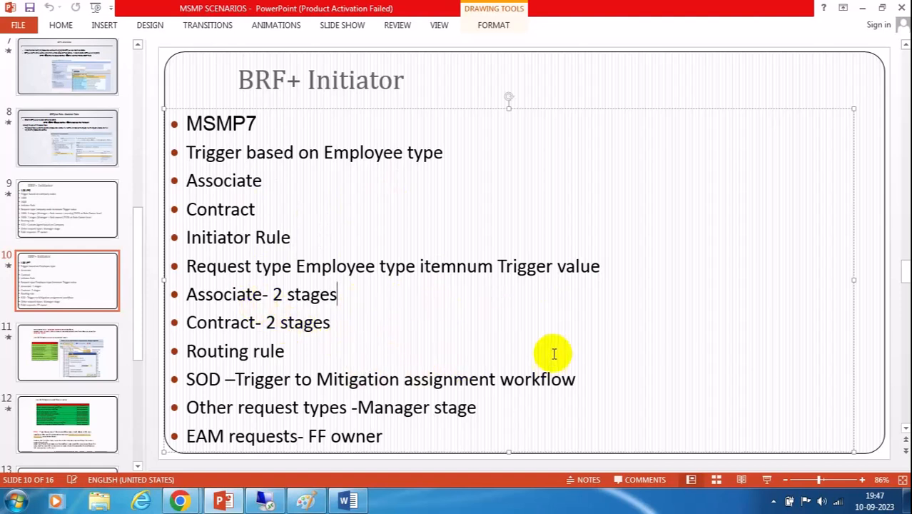
{"action": "left_click", "coordinate": [288, 354]}
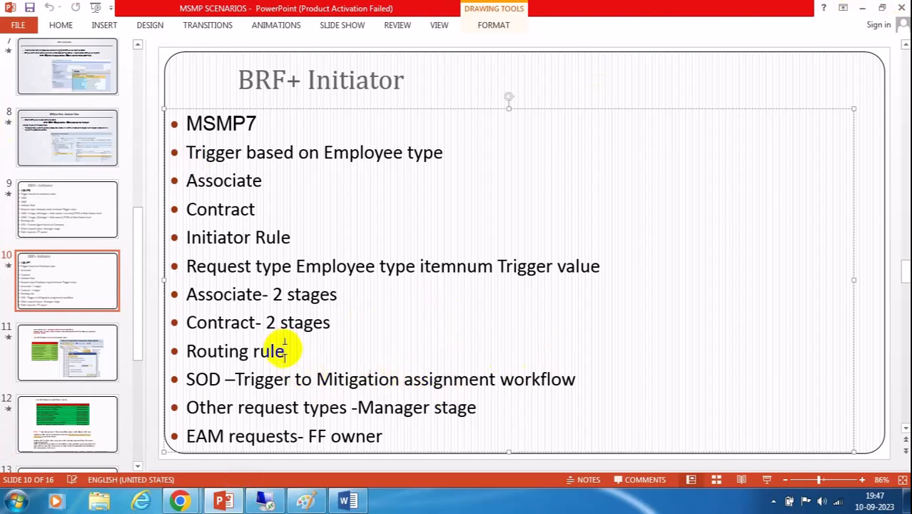
{"action": "left_click", "coordinate": [578, 380]}
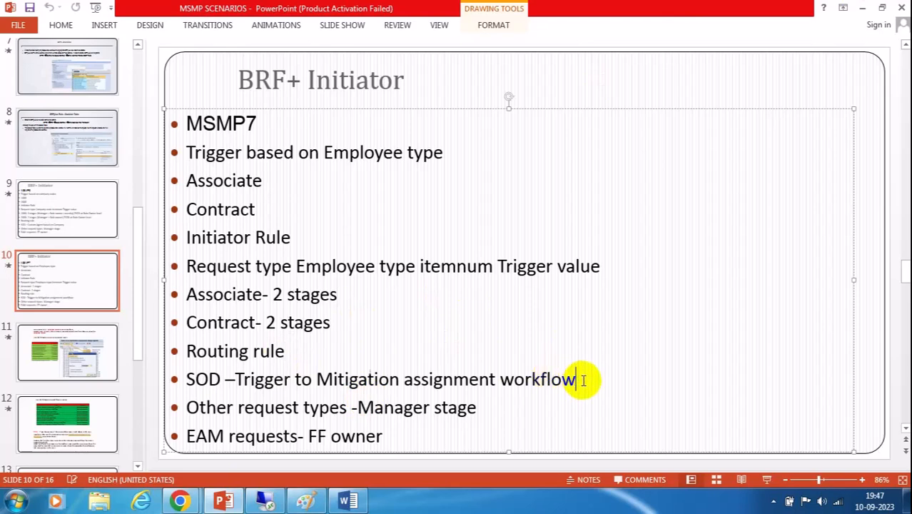
Return to the MSMP configuration and compare the control assignment and control maintenance processes with the slide's SOD routing bullet
{"action": "left_click", "coordinate": [265, 501]}
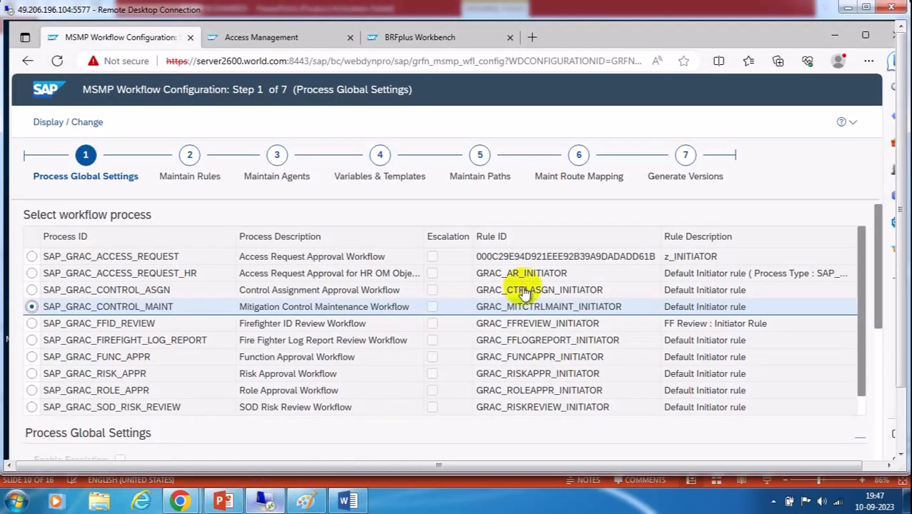
{"action": "left_click", "coordinate": [76, 290]}
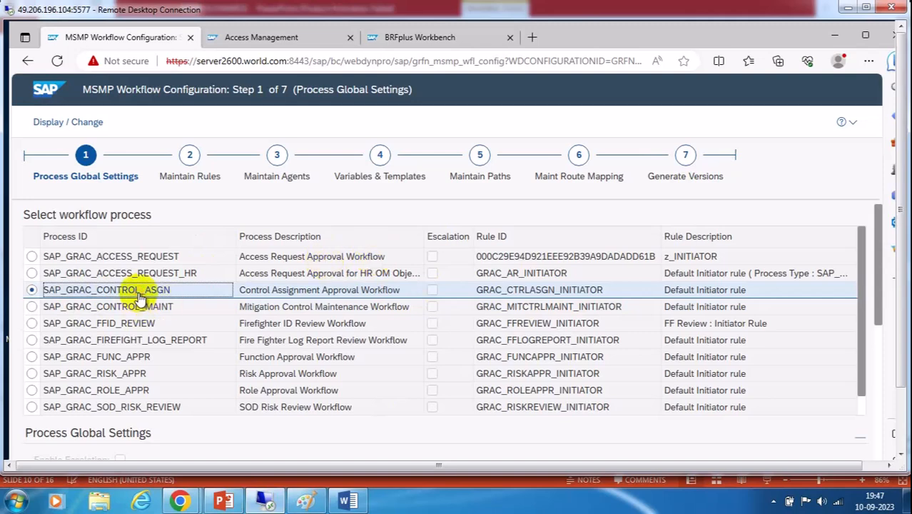
{"action": "left_click", "coordinate": [261, 499]}
{"action": "left_click", "coordinate": [608, 379]}
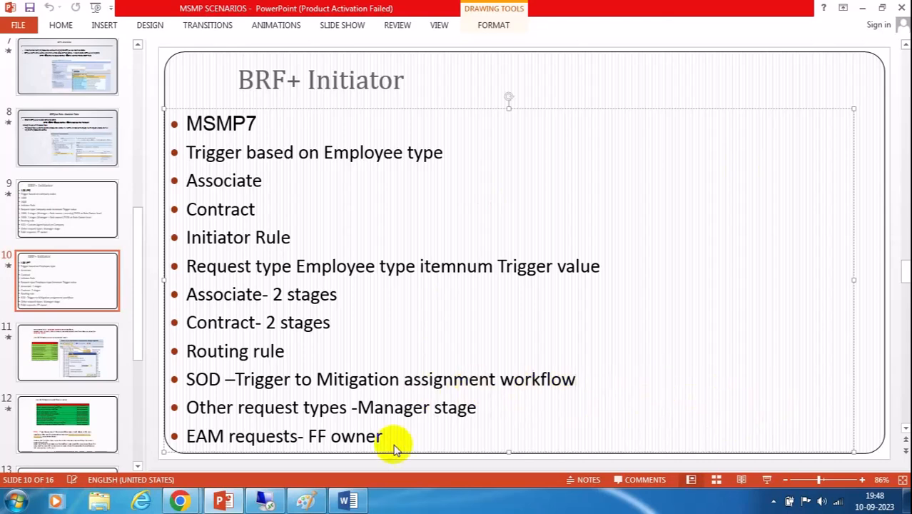
{"action": "left_click", "coordinate": [271, 502]}
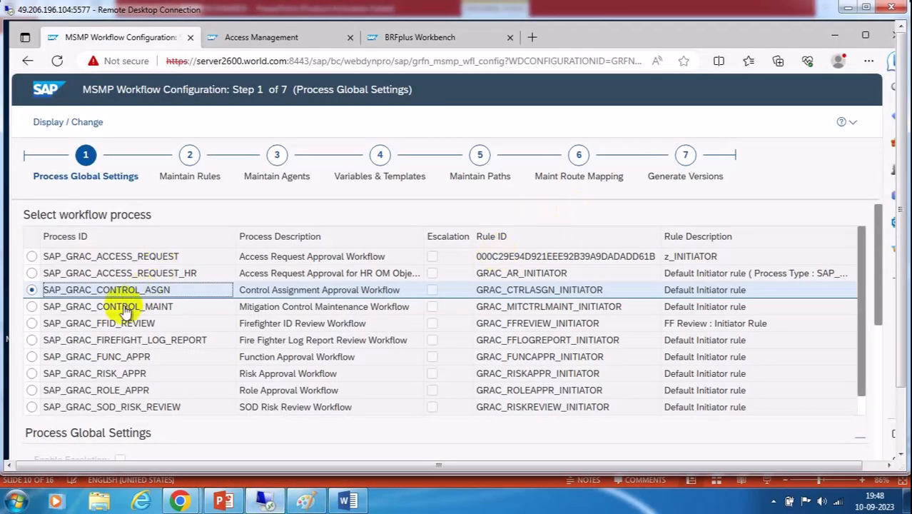
{"action": "left_click", "coordinate": [32, 306]}
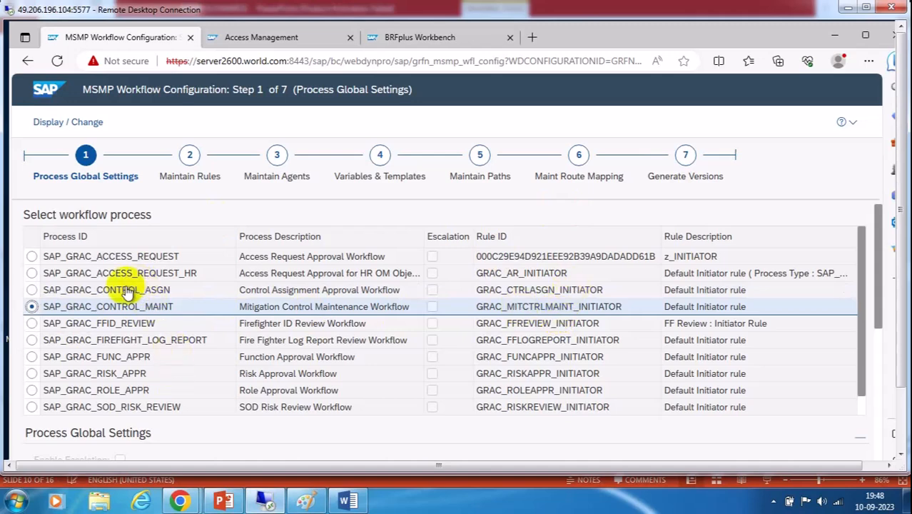
Go back to the PowerPoint slide and review the scenario bullets from Associate to the SOD mitigation assignment workflow
{"action": "left_click", "coordinate": [847, 9]}
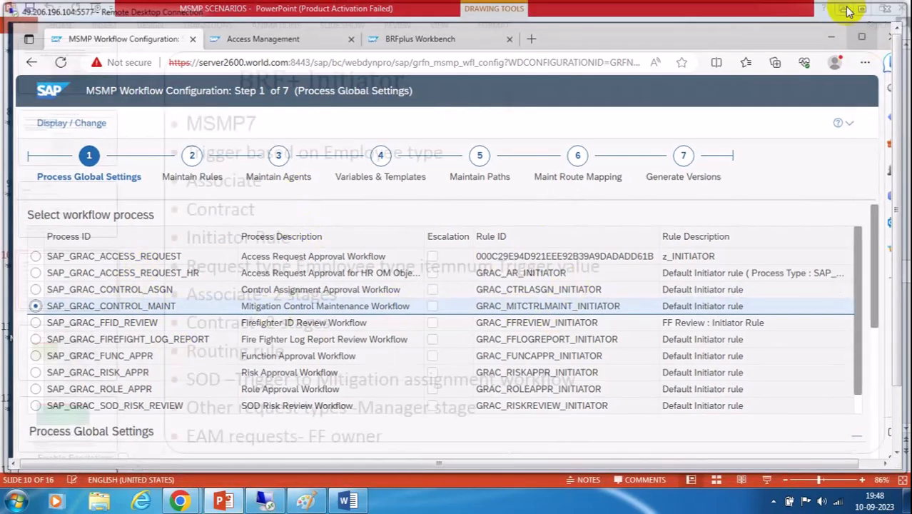
{"action": "left_click_drag", "start_coordinate": [578, 380], "coordinate": [190, 191]}
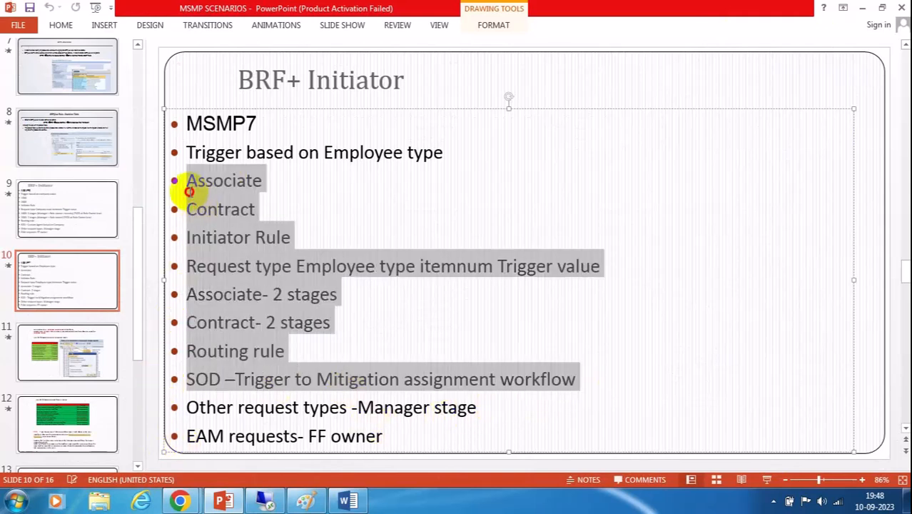
{"action": "left_click", "coordinate": [346, 297]}
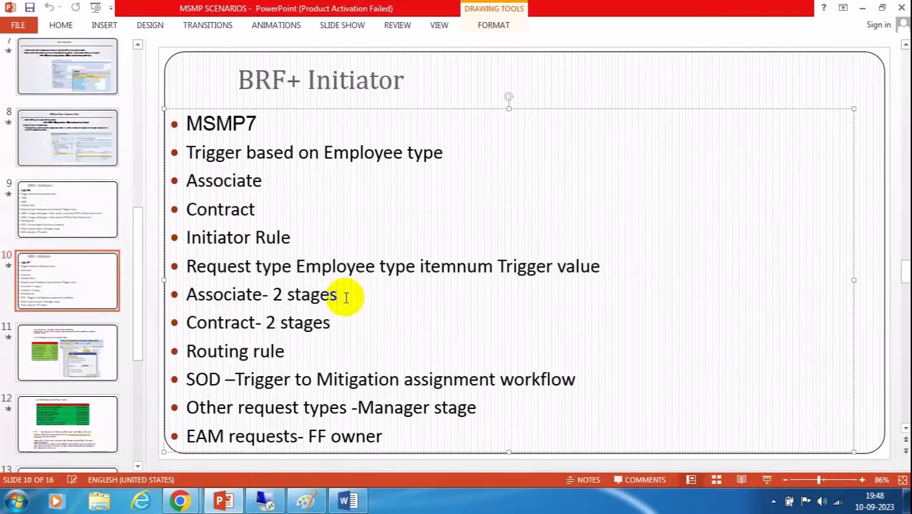
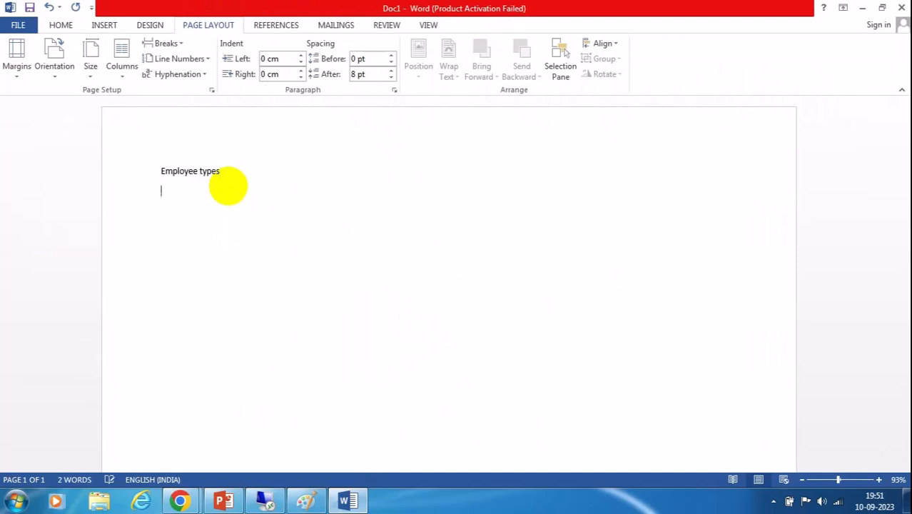
Add Associate and Contract as bullets under "Employee types" in the Word document and save it
{"action": "type", "text": "Associate Contract"}
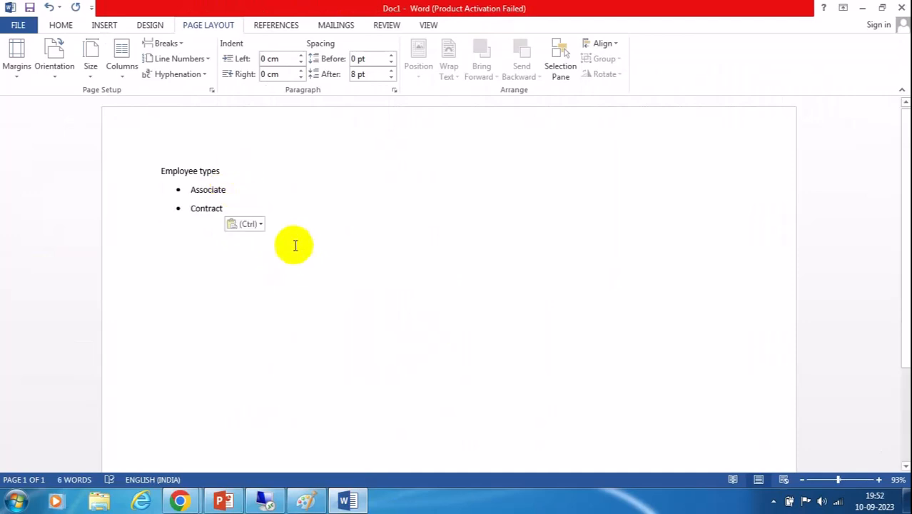
{"action": "left_click", "coordinate": [30, 7]}
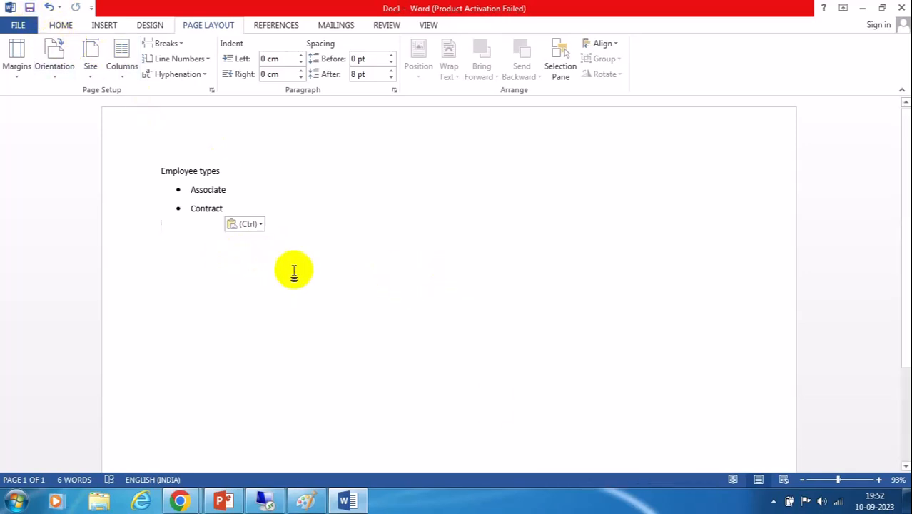
Switch to the PowerPoint slide and examine the bullets on routing, other request types, EAM requests, and Associate and Contract stages
{"action": "left_click", "coordinate": [224, 501]}
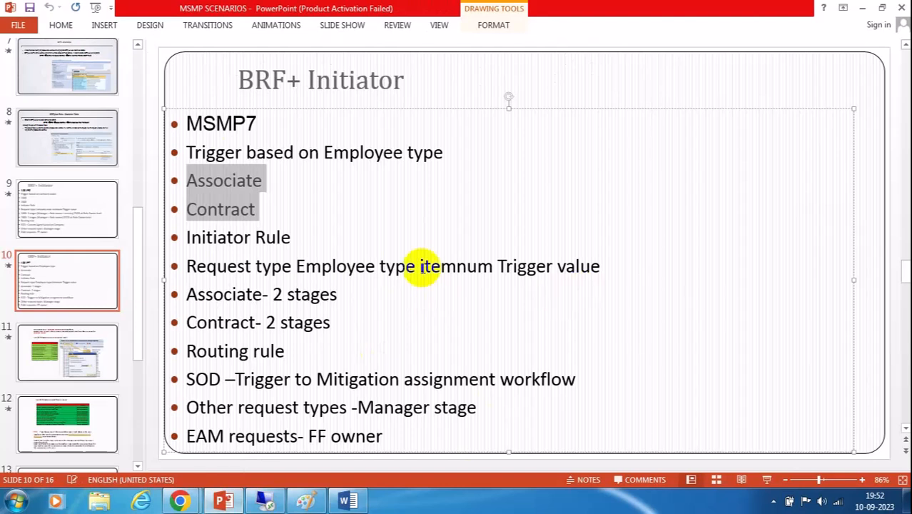
{"action": "left_click", "coordinate": [303, 237]}
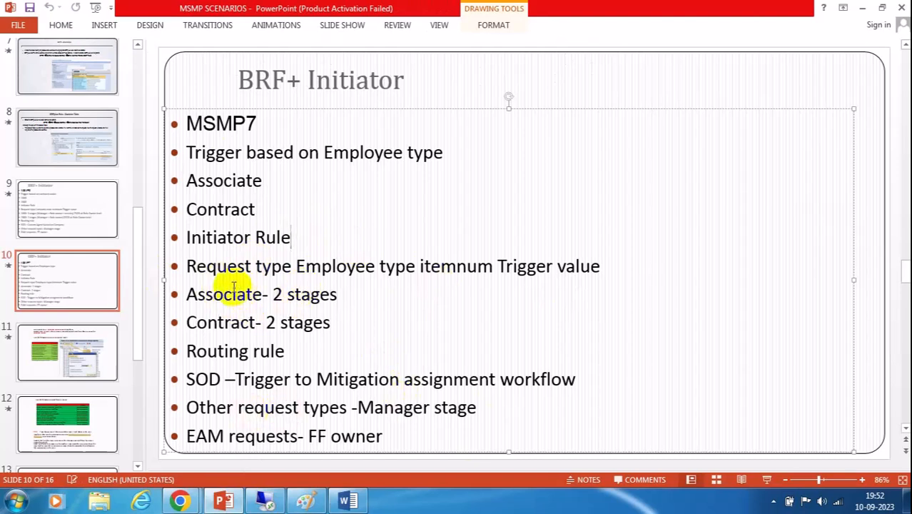
{"action": "left_click_drag", "start_coordinate": [409, 434], "coordinate": [187, 381]}
{"action": "left_click", "coordinate": [470, 410]}
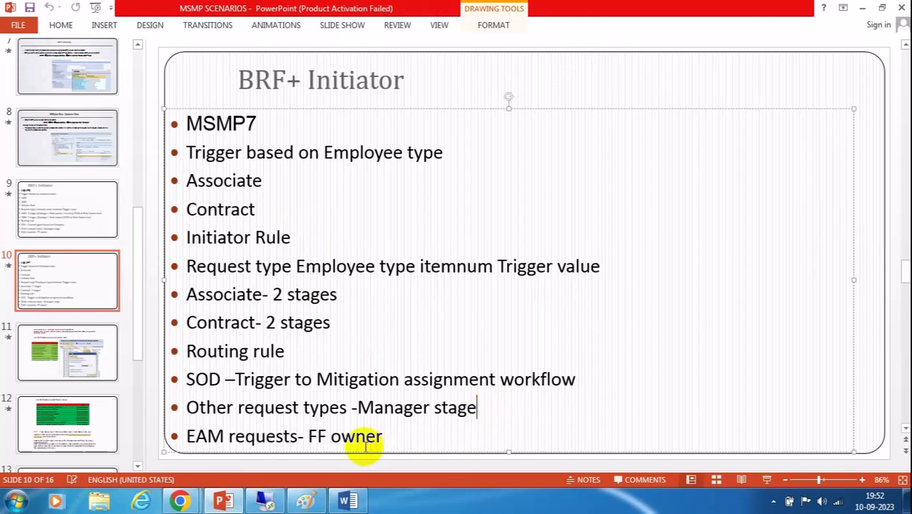
{"action": "left_click_drag", "start_coordinate": [187, 408], "coordinate": [477, 405]}
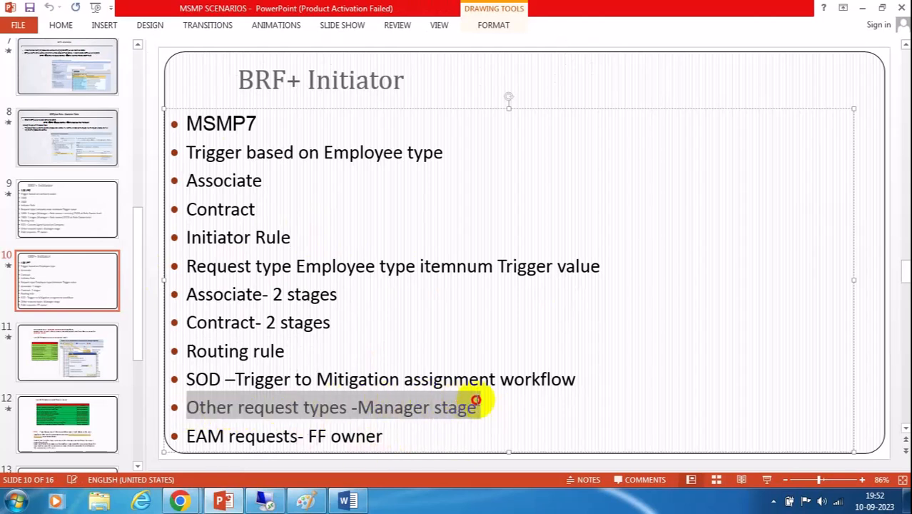
{"action": "left_click_drag", "start_coordinate": [390, 438], "coordinate": [187, 436]}
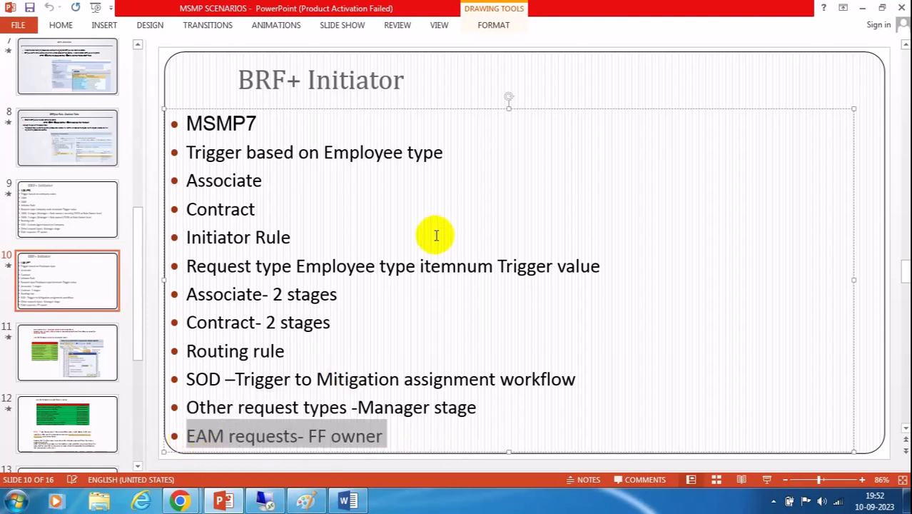
{"action": "left_click", "coordinate": [342, 325]}
{"action": "left_click_drag", "start_coordinate": [342, 326], "coordinate": [229, 299]}
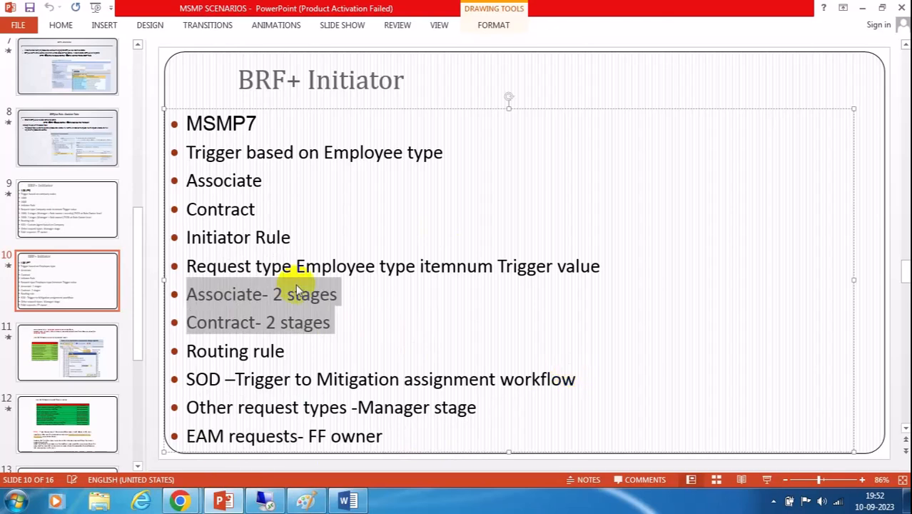
Copy the slide's "Initiator Rule" text into the Word document as an unbulleted line reading "Custom Initiator Rule" below Contract
{"action": "left_click_drag", "start_coordinate": [308, 235], "coordinate": [214, 241]}
{"action": "key", "text": "ctrl+c"}
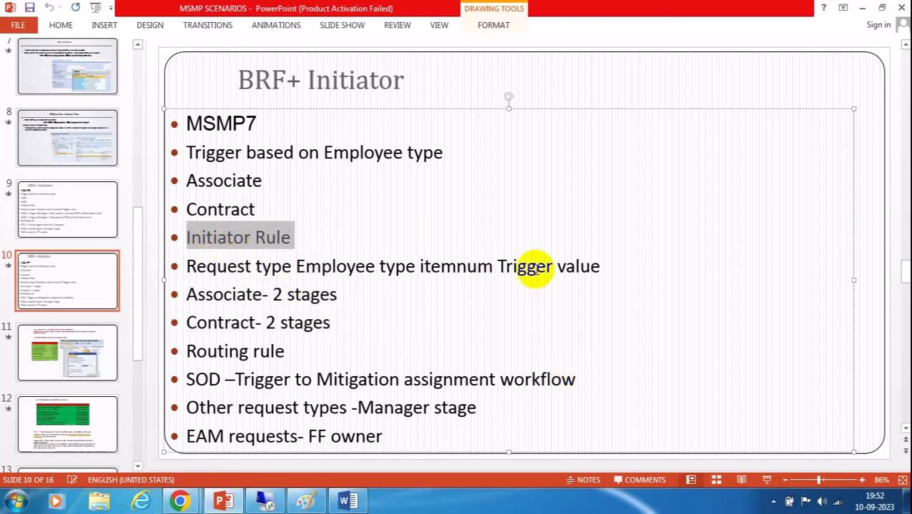
{"action": "left_click", "coordinate": [264, 500]}
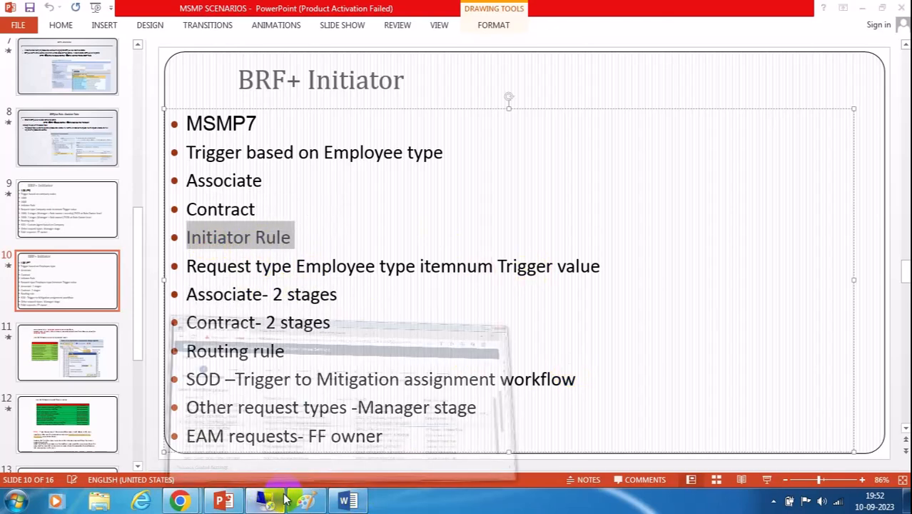
{"action": "left_click", "coordinate": [848, 8]}
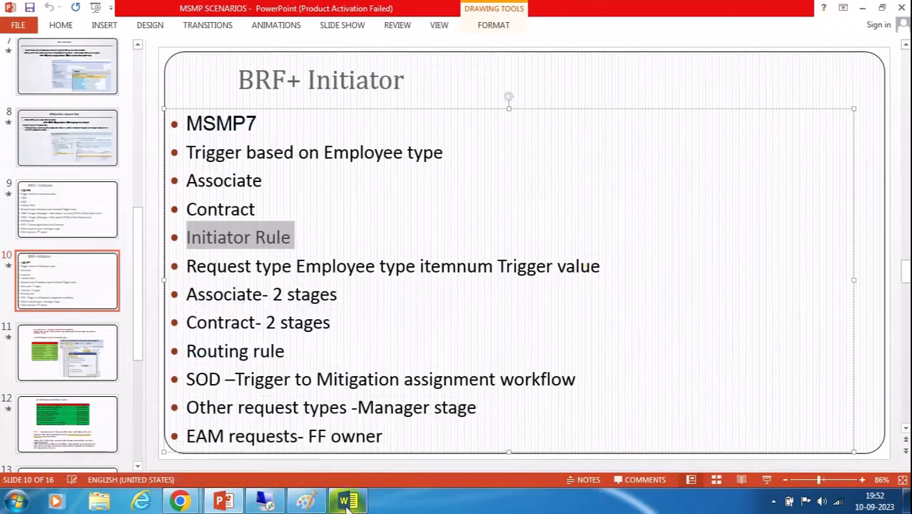
{"action": "left_click", "coordinate": [347, 501]}
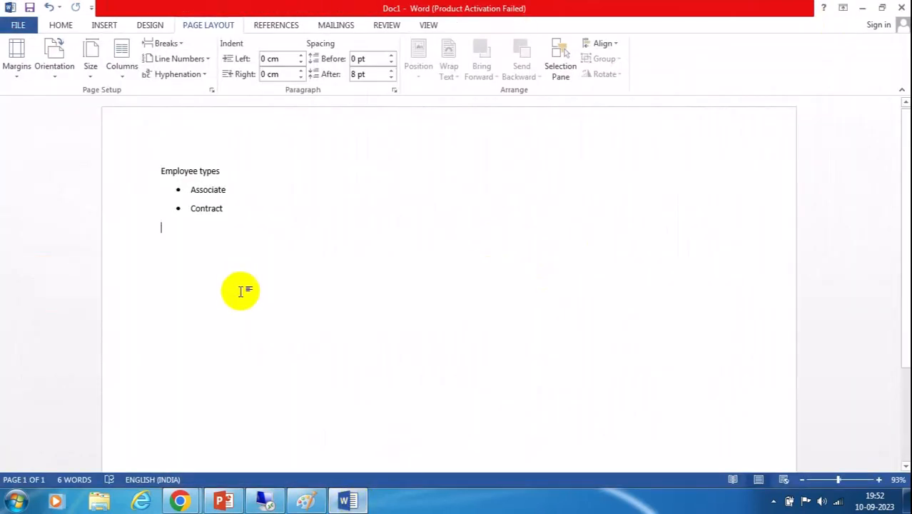
{"action": "type", "text": "Custom"}
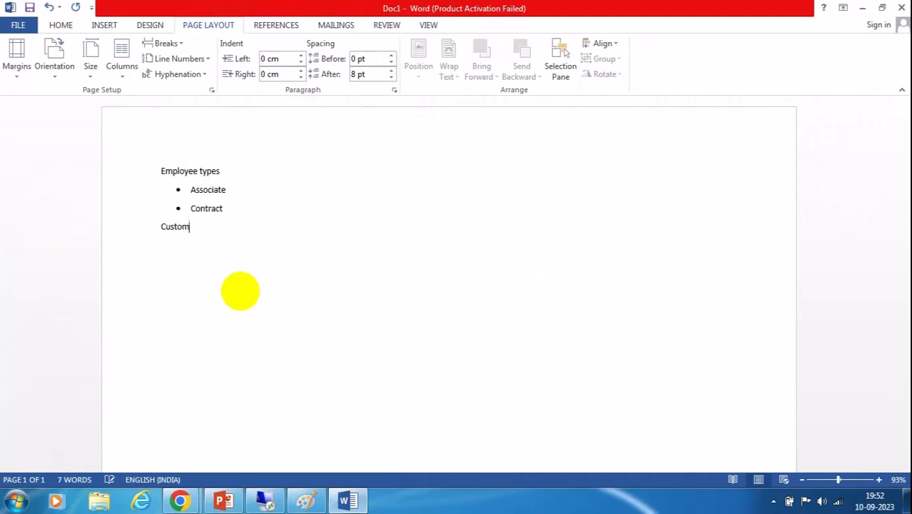
{"action": "key", "text": "ctrl+v"}
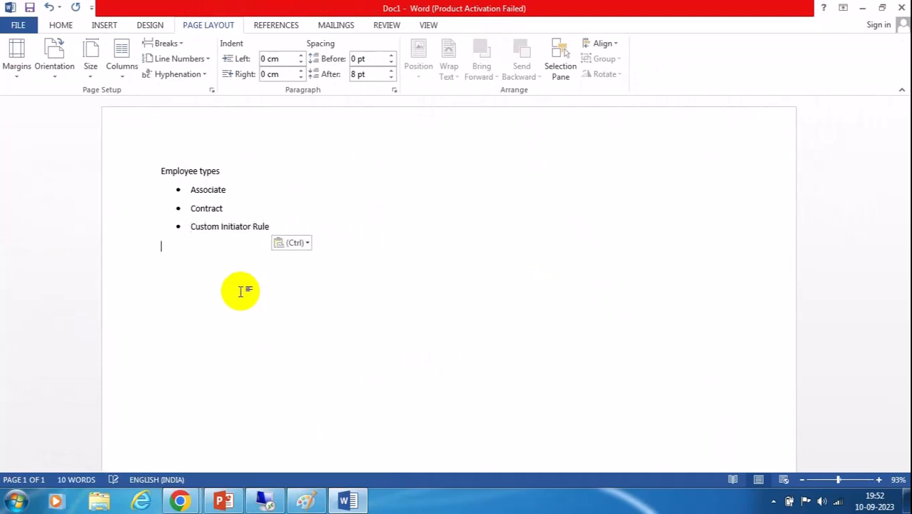
{"action": "left_click", "coordinate": [191, 226]}
{"action": "key", "text": "BackSpace"}
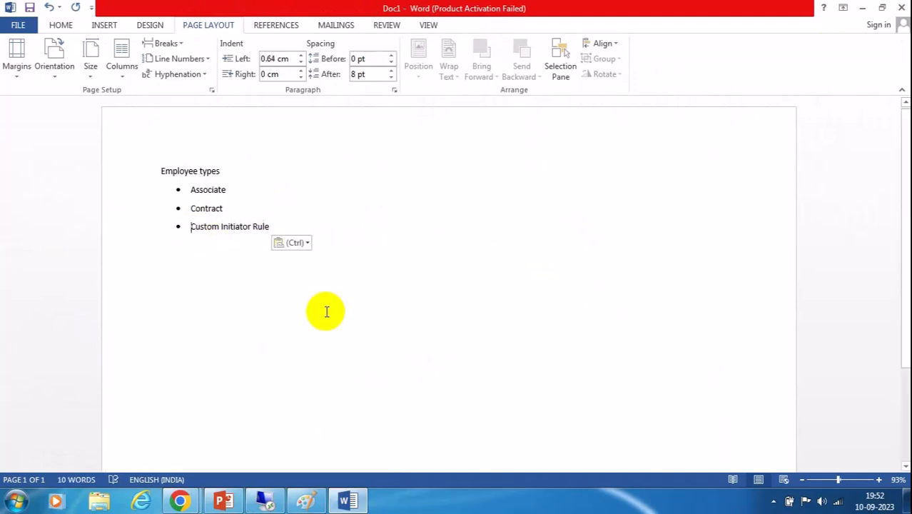
{"action": "key", "text": "BackSpace"}
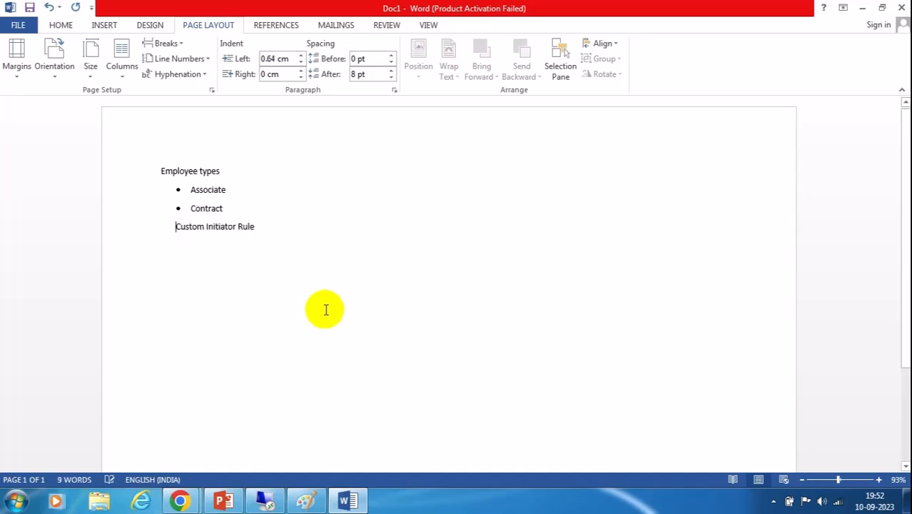
Format the "Employee types" line as a bullet
{"action": "left_click_drag", "start_coordinate": [160, 171], "coordinate": [237, 171]}
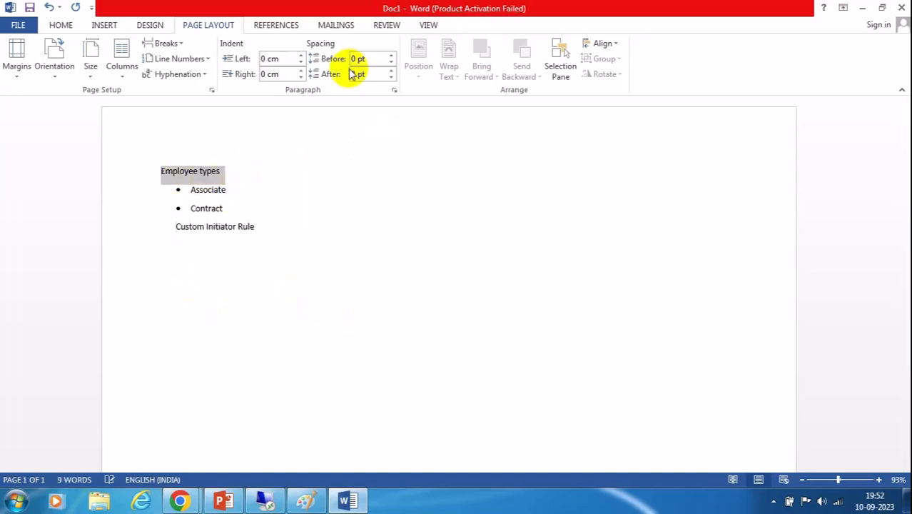
{"action": "left_click", "coordinate": [60, 25]}
{"action": "left_click", "coordinate": [289, 48]}
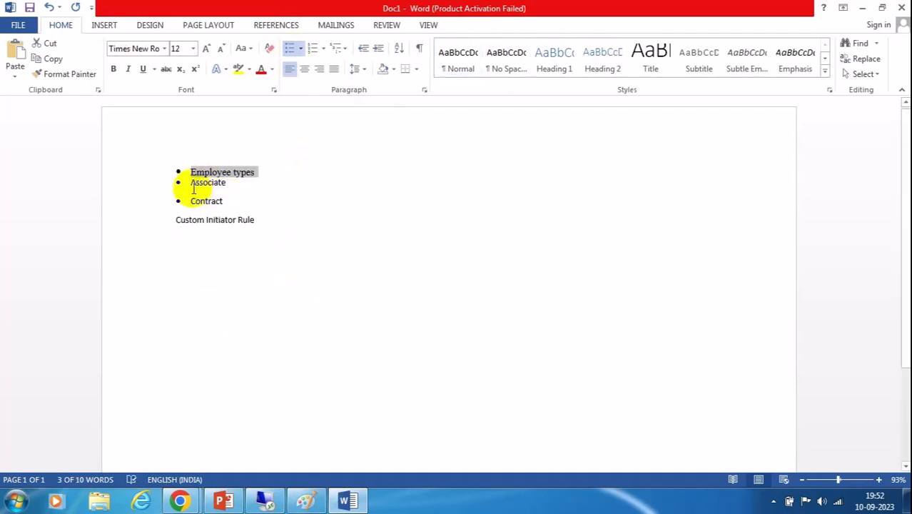
Try to apply a multilevel bullet list format to the Associate and Contract bullets
{"action": "left_click", "coordinate": [227, 217]}
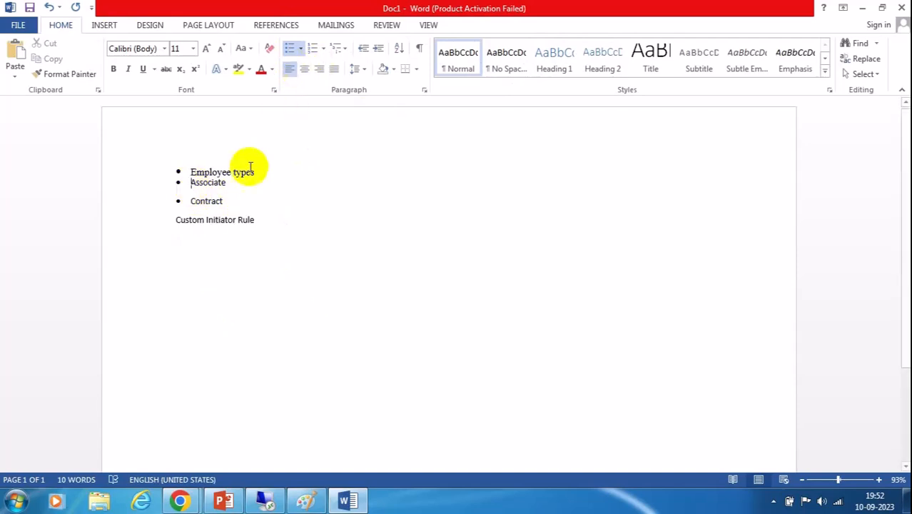
{"action": "left_click_drag", "start_coordinate": [228, 200], "coordinate": [198, 189]}
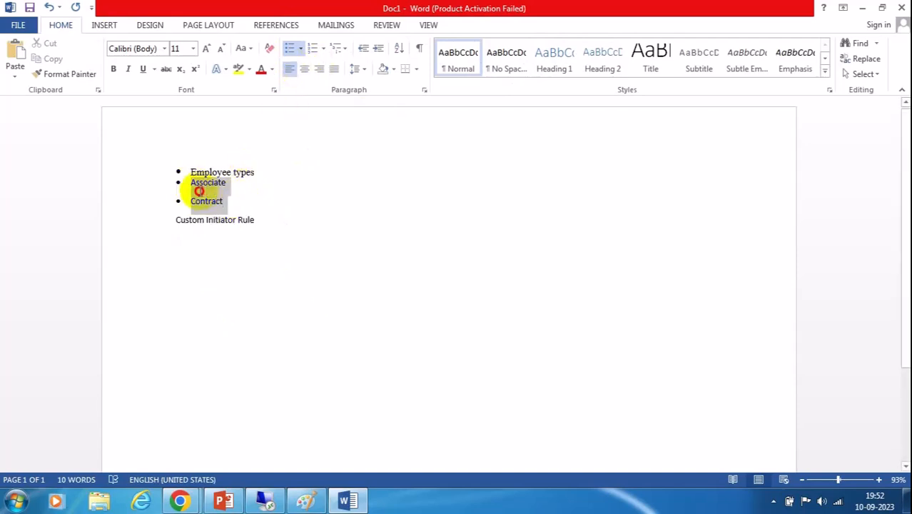
{"action": "left_click", "coordinate": [336, 48]}
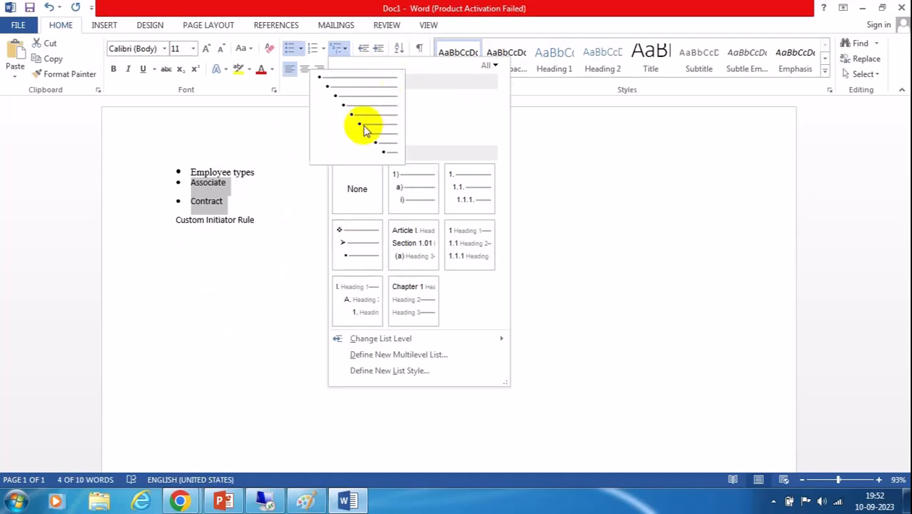
{"action": "left_click", "coordinate": [368, 129]}
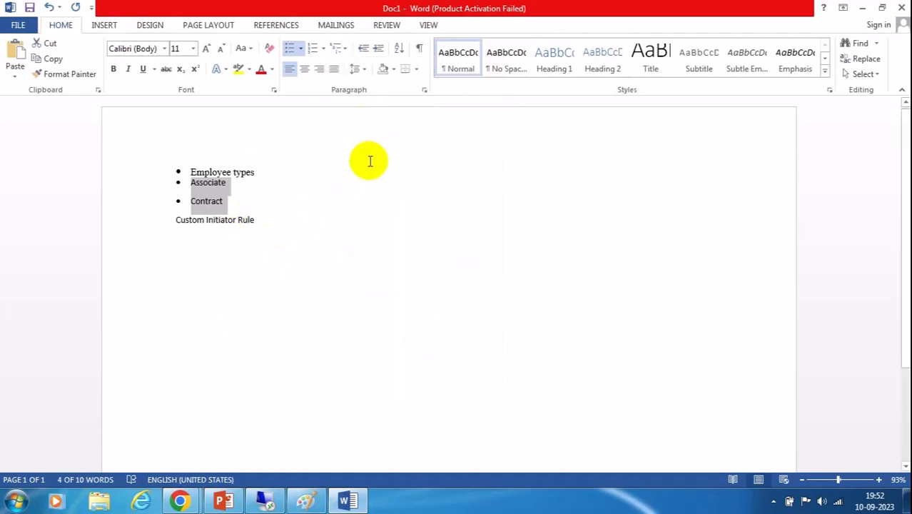
{"action": "left_click", "coordinate": [266, 266]}
Indent the Associate and Contract bullets one level beneath "Employee types"
{"action": "left_click_drag", "start_coordinate": [191, 180], "coordinate": [227, 205]}
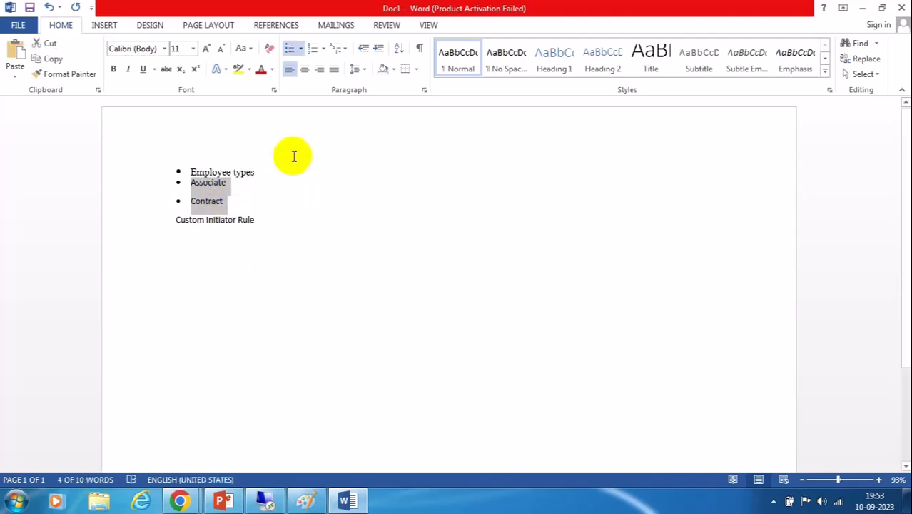
{"action": "key", "text": "Tab"}
{"action": "left_click", "coordinate": [281, 235]}
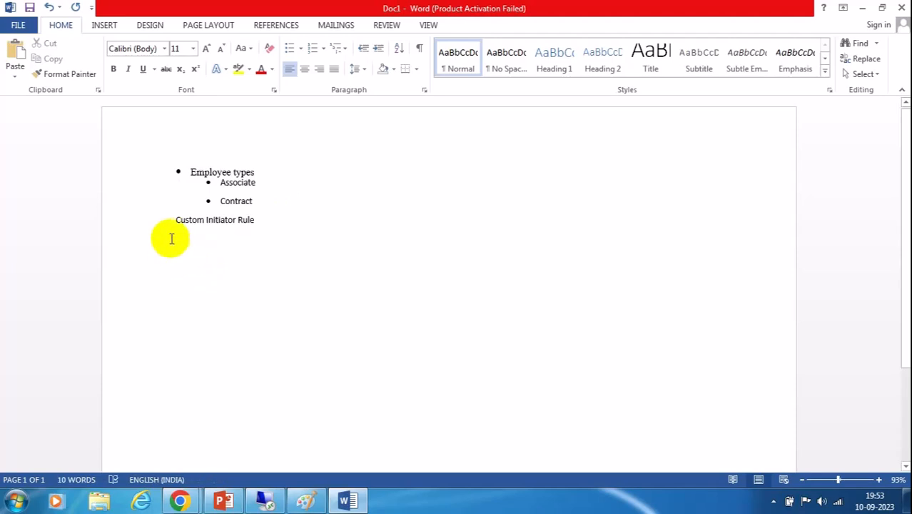
Make "Custom Initiator Rule" a top-level bullet by applying the formatting of the "Employee types" line to it
{"action": "left_click_drag", "start_coordinate": [259, 229], "coordinate": [151, 227]}
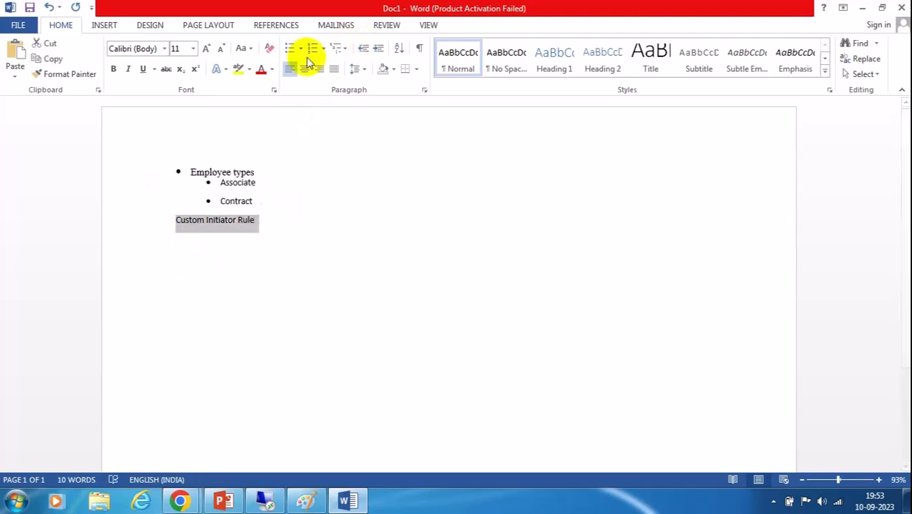
{"action": "left_click", "coordinate": [289, 49]}
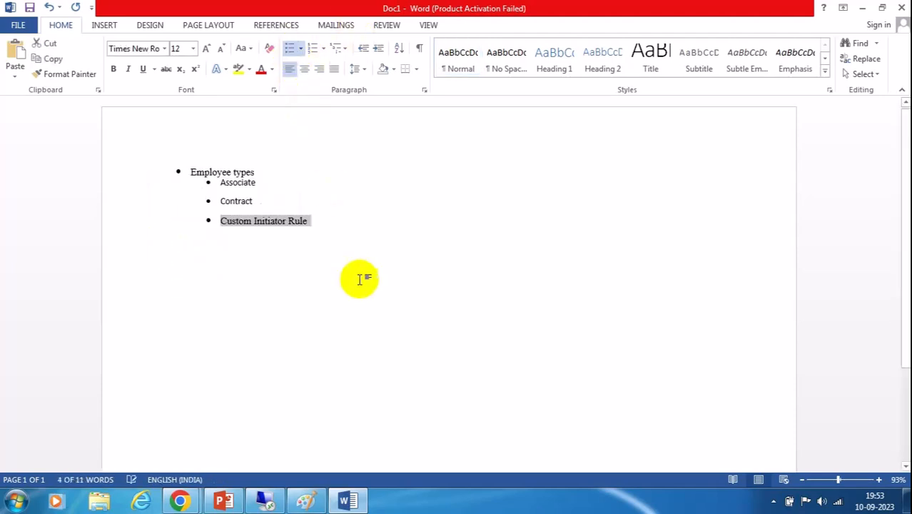
{"action": "left_click", "coordinate": [223, 225]}
{"action": "left_click_drag", "start_coordinate": [271, 169], "coordinate": [167, 175]}
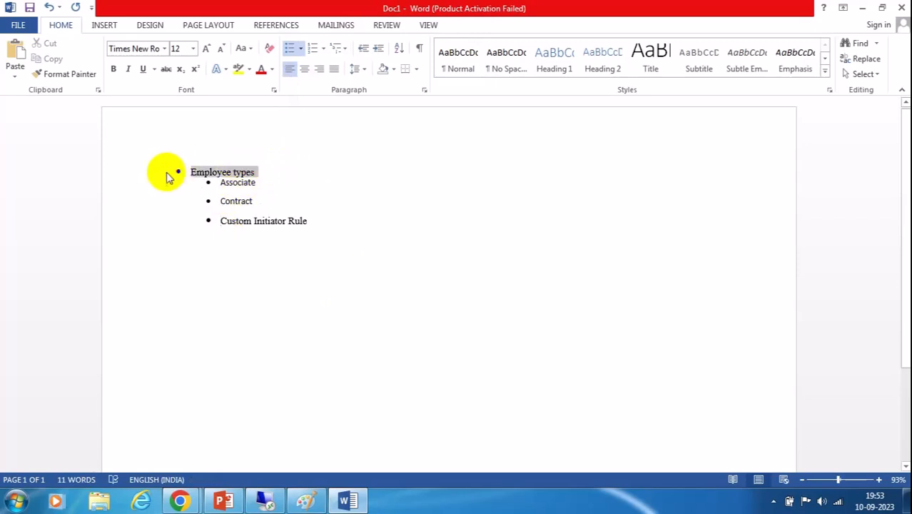
{"action": "left_click", "coordinate": [63, 73]}
{"action": "left_click_drag", "start_coordinate": [343, 225], "coordinate": [191, 221]}
{"action": "left_click", "coordinate": [341, 274]}
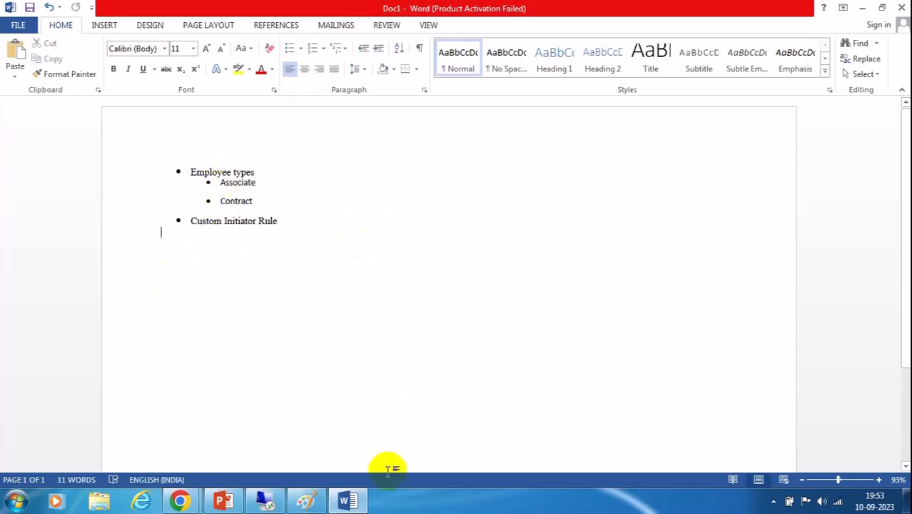
Copy the slide's request type bullet under "Custom Initiator Rule" as "Request type Employee type item num Trigger value", remove the empty bullet and save
{"action": "left_click", "coordinate": [223, 500]}
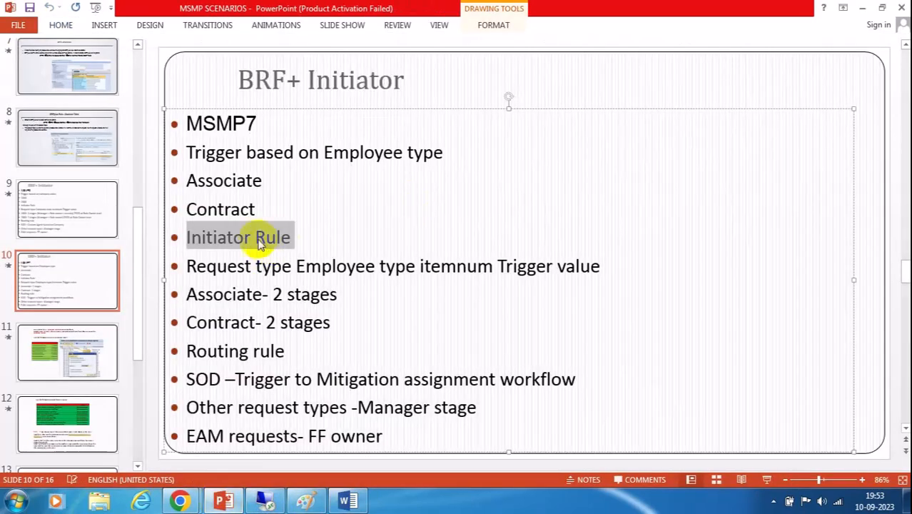
{"action": "left_click_drag", "start_coordinate": [605, 266], "coordinate": [198, 275]}
{"action": "key", "text": "ctrl+c"}
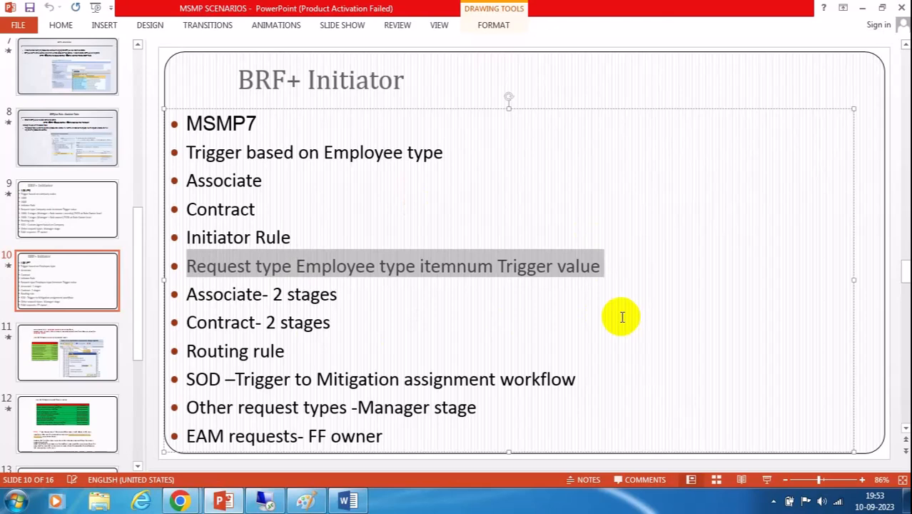
{"action": "key", "text": "alt+Tab"}
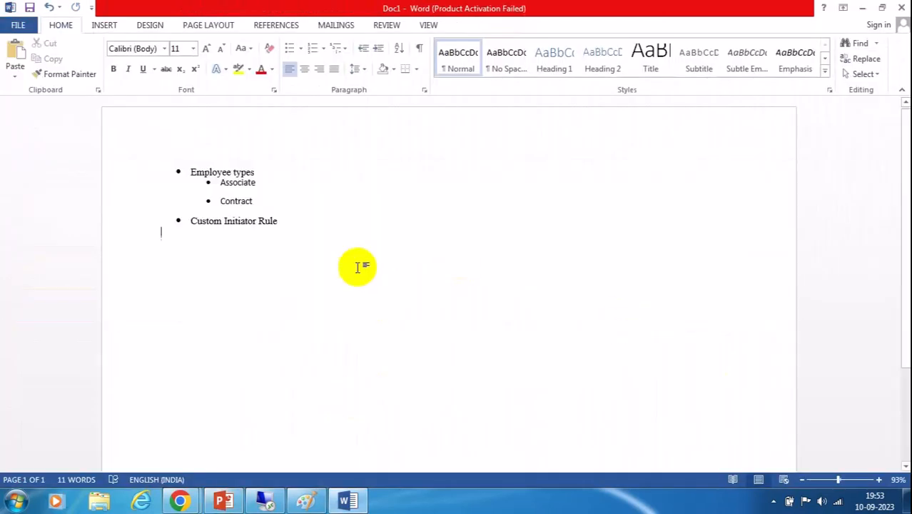
{"action": "left_click", "coordinate": [280, 221]}
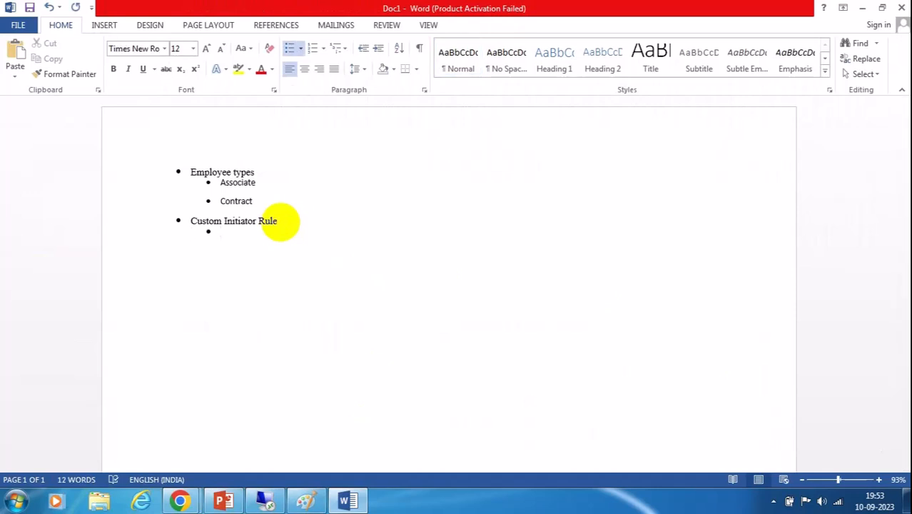
{"action": "key", "text": "ctrl+v"}
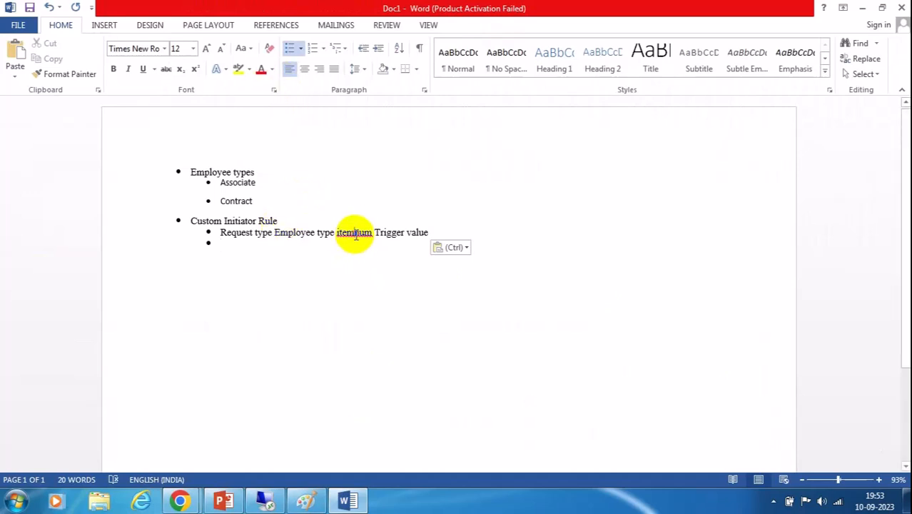
{"action": "left_click", "coordinate": [355, 233]}
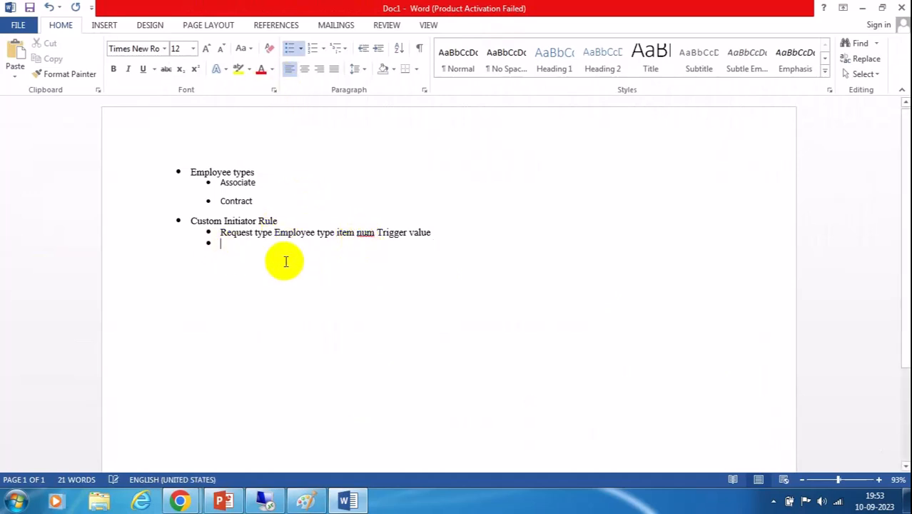
{"action": "key", "text": "BackSpace"}
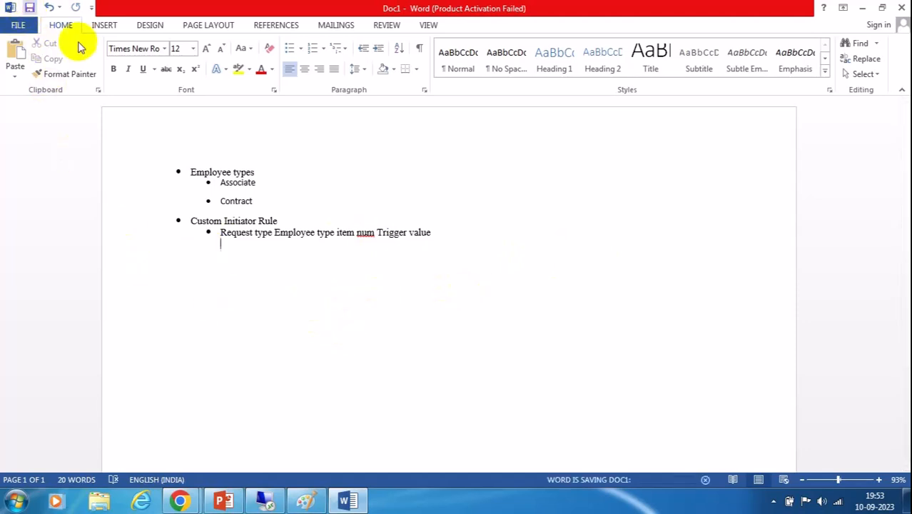
Check the slide's SOD routing bullet, then add "Role owner stage task settings", "1072" and a top-level "Call Mitigation assignment work flow" bullet in Word
{"action": "left_click", "coordinate": [224, 499]}
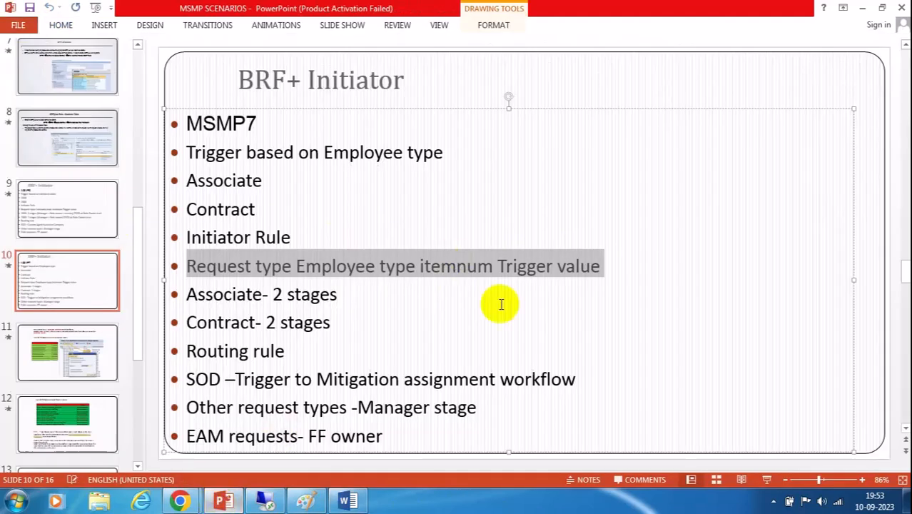
{"action": "left_click", "coordinate": [304, 354]}
{"action": "left_click_drag", "start_coordinate": [239, 381], "coordinate": [564, 359]}
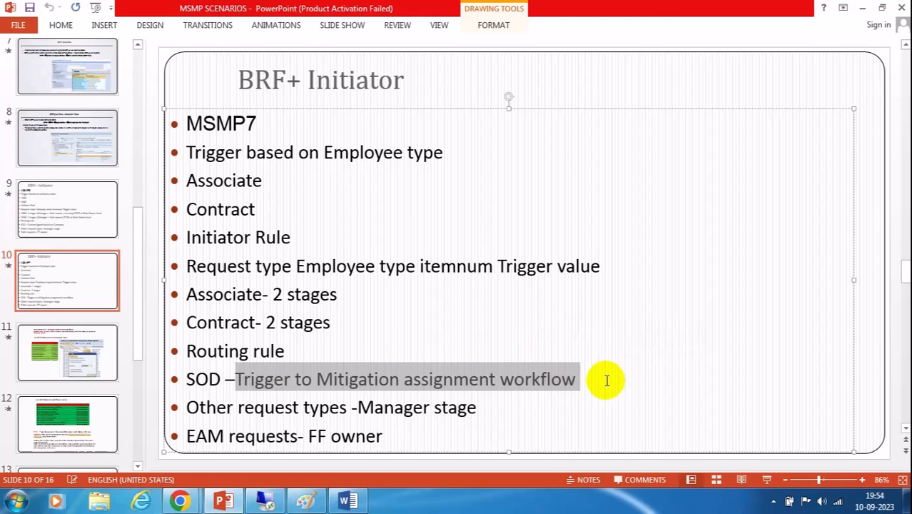
{"action": "left_click", "coordinate": [347, 501]}
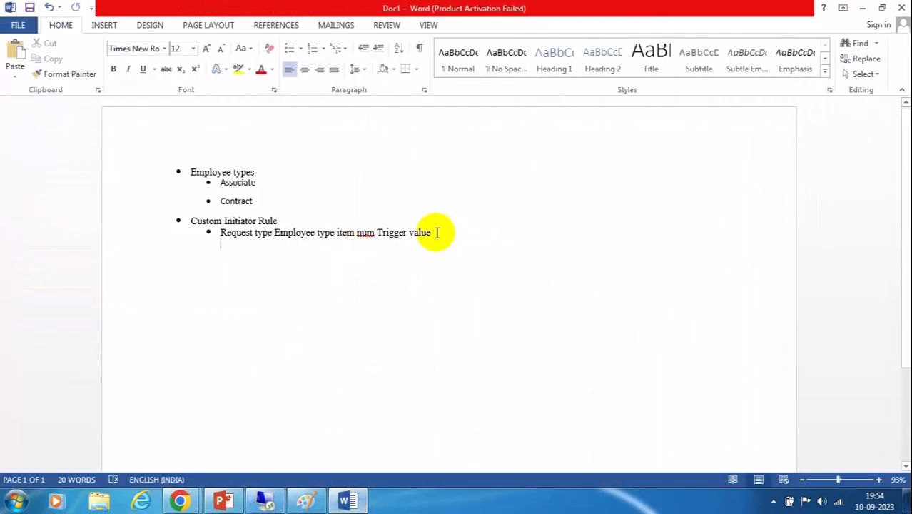
{"action": "left_click", "coordinate": [437, 232]}
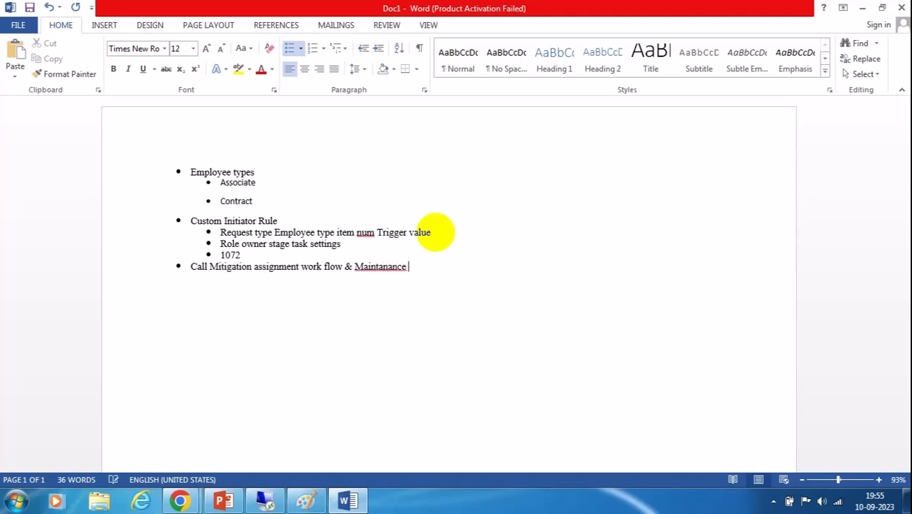
Correct the spelling to "Maintenance", complete the mitigation bullet with "workflow if required", and add "Parameters" as its sub-bullet
{"action": "left_click", "coordinate": [378, 268]}
{"action": "right_click", "coordinate": [384, 270]}
{"action": "left_click", "coordinate": [452, 279]}
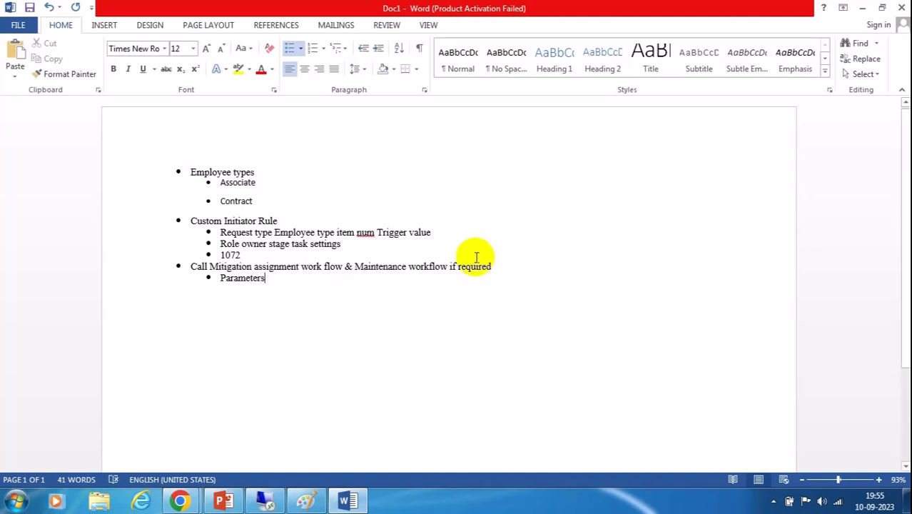
{"action": "left_click", "coordinate": [405, 266]}
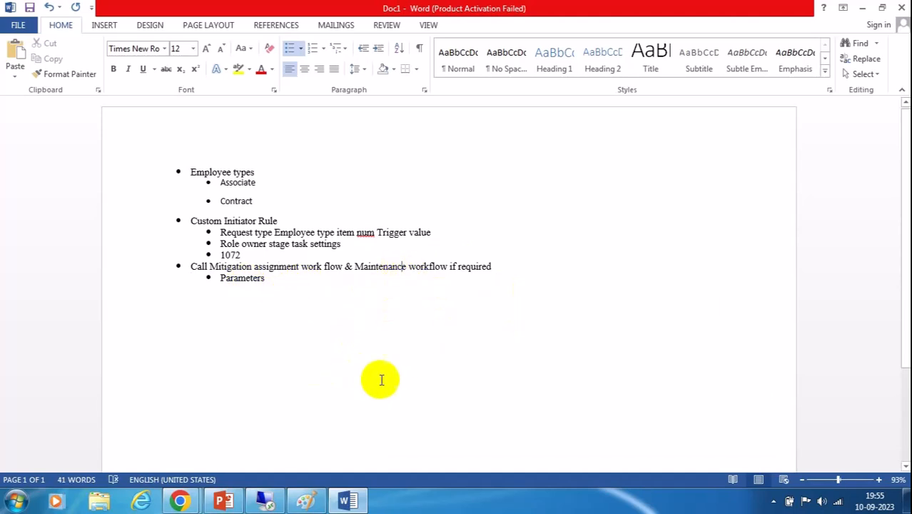
Switch to PowerPoint and review the SOD routing, other request types and EAM requests bullets on the BRF+ Initiator slide
{"action": "left_click", "coordinate": [224, 499]}
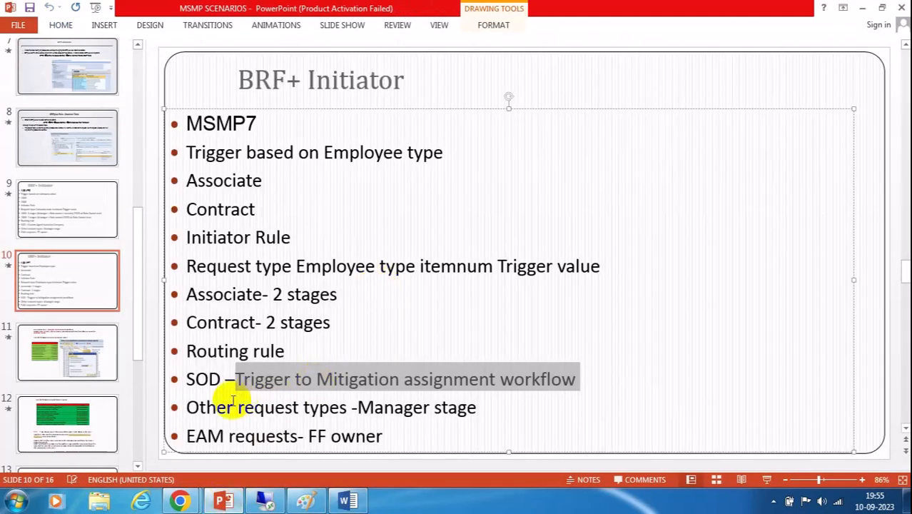
{"action": "left_click", "coordinate": [581, 378]}
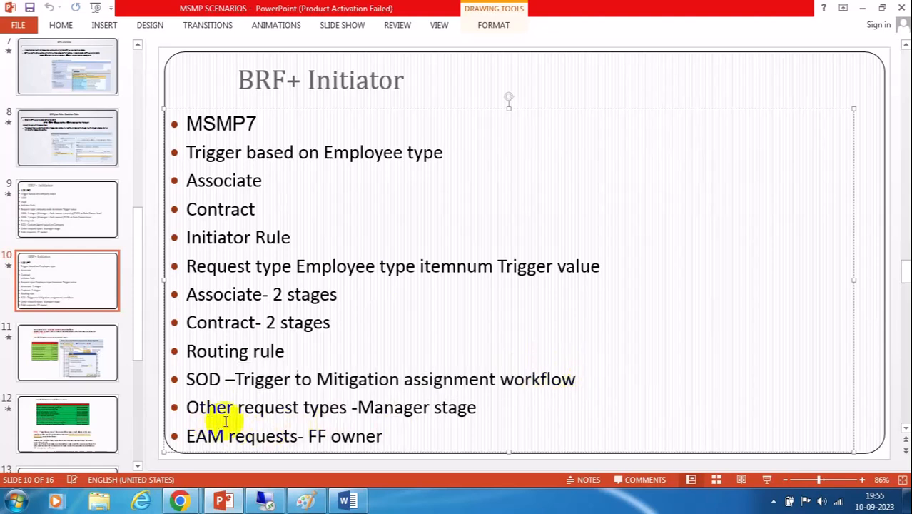
{"action": "left_click", "coordinate": [407, 438]}
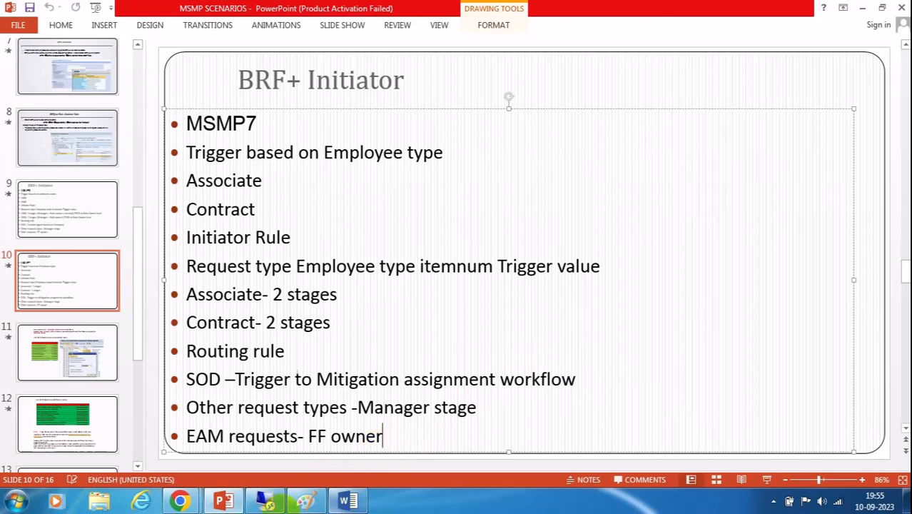
Return to the Word document and review the Employee types section and the request type bullet under Custom Initiator Rule
{"action": "left_click", "coordinate": [349, 502]}
{"action": "left_click_drag", "start_coordinate": [432, 232], "coordinate": [223, 232]}
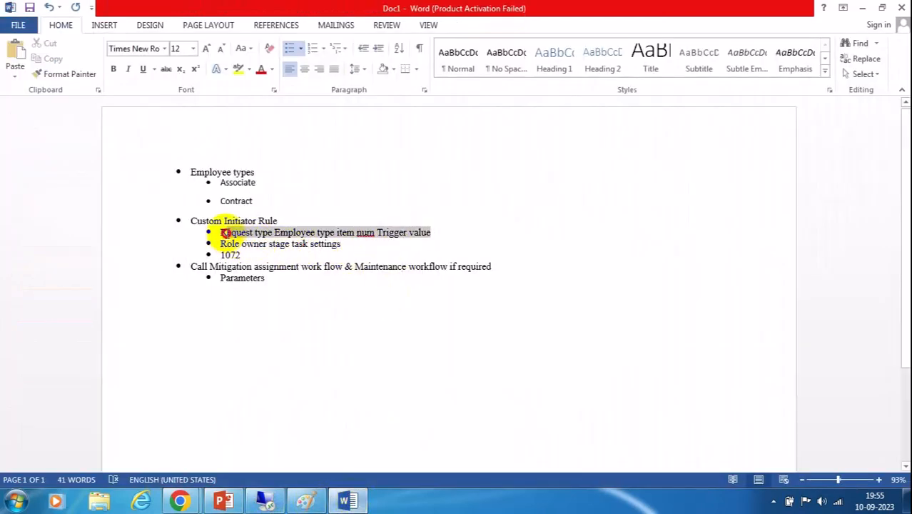
{"action": "left_click", "coordinate": [540, 267]}
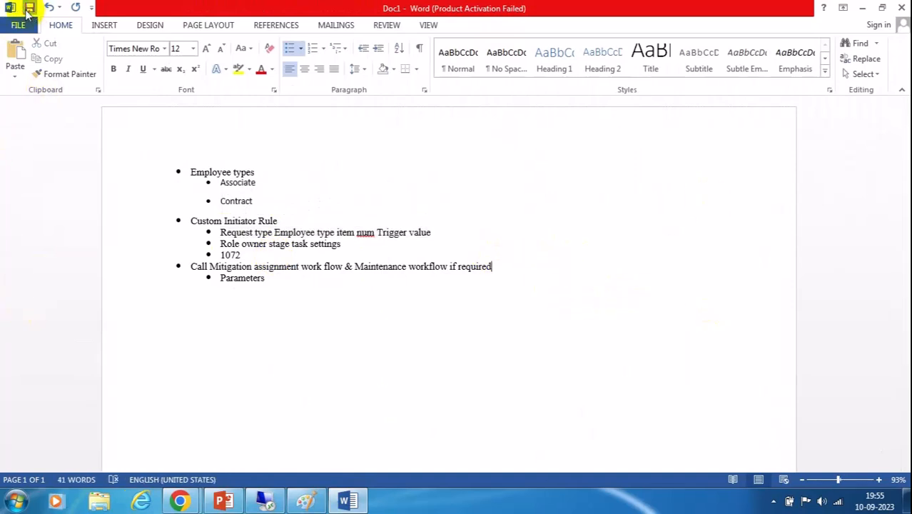
{"action": "left_click", "coordinate": [224, 190]}
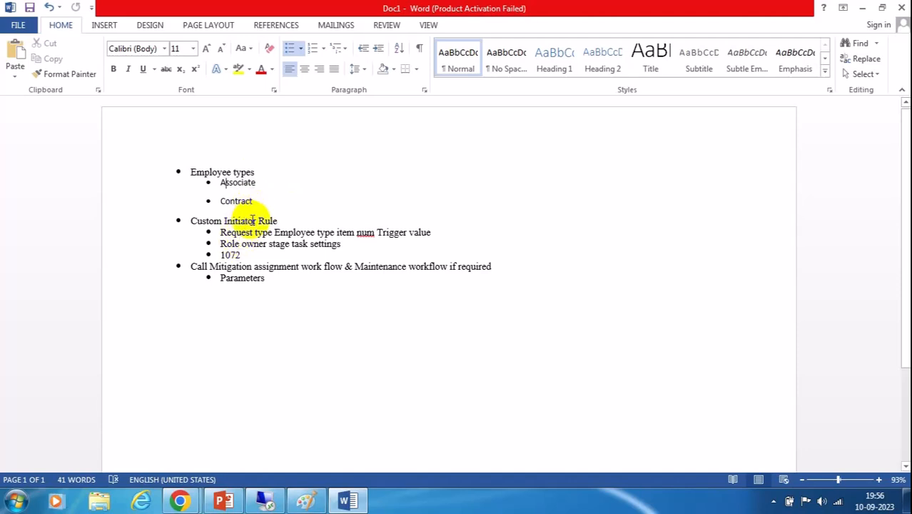
{"action": "left_click", "coordinate": [279, 221]}
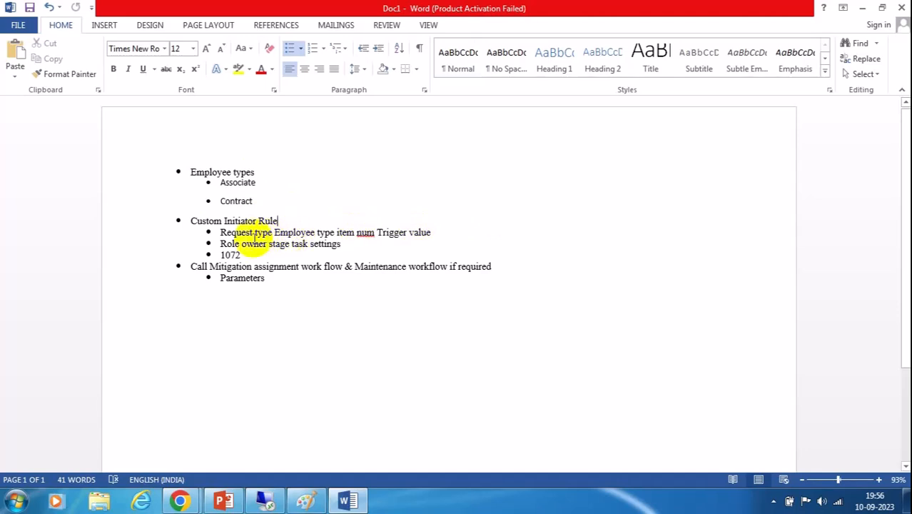
{"action": "left_click_drag", "start_coordinate": [221, 232], "coordinate": [432, 234]}
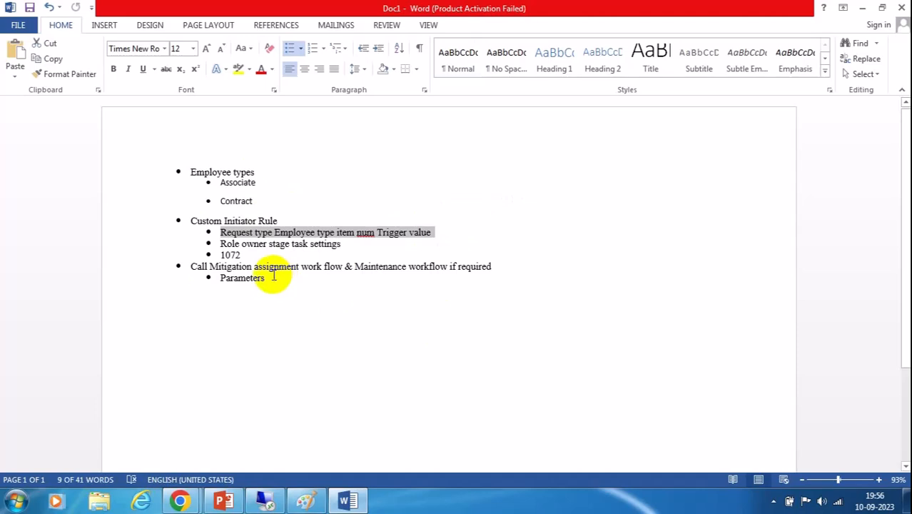
Review the "Role owner stage task settings" and "1072" sub-bullets of the Custom Initiator Rule in the Word notes
{"action": "double_click", "coordinate": [326, 243]}
{"action": "left_click_drag", "start_coordinate": [300, 243], "coordinate": [209, 235]}
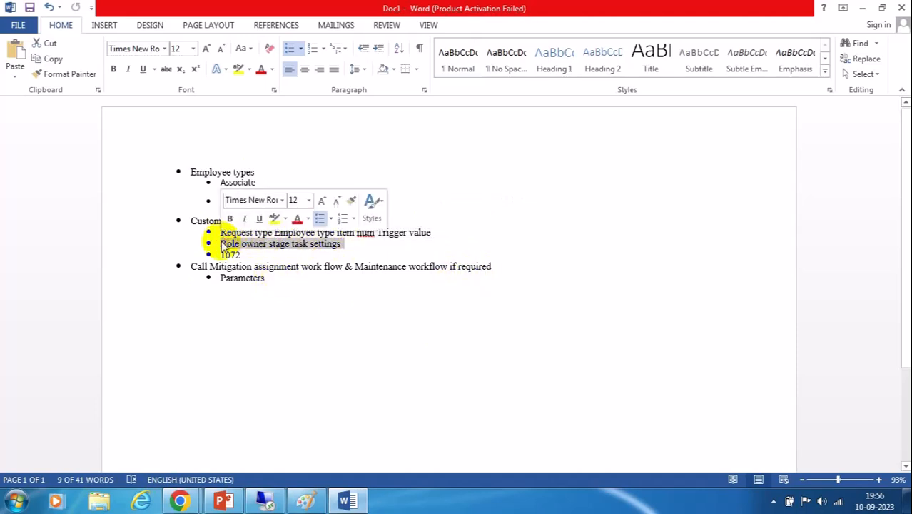
{"action": "left_click", "coordinate": [411, 265]}
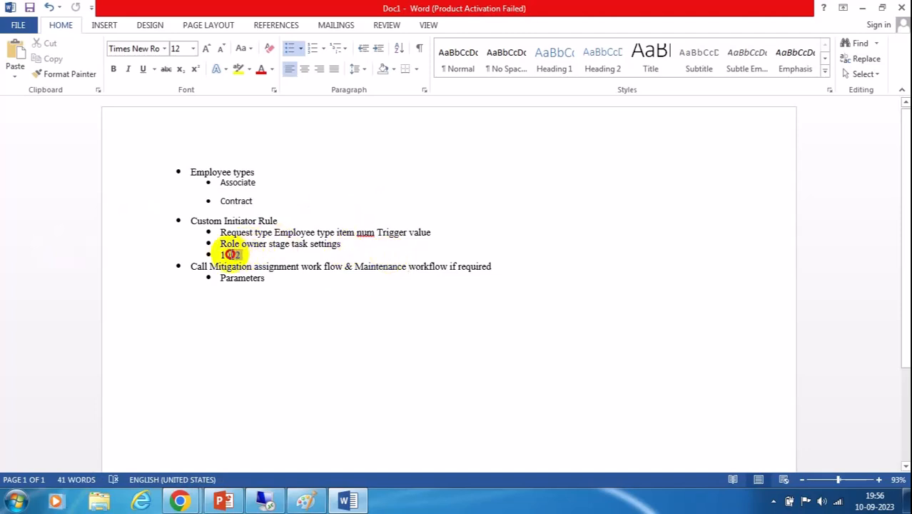
{"action": "left_click", "coordinate": [383, 342]}
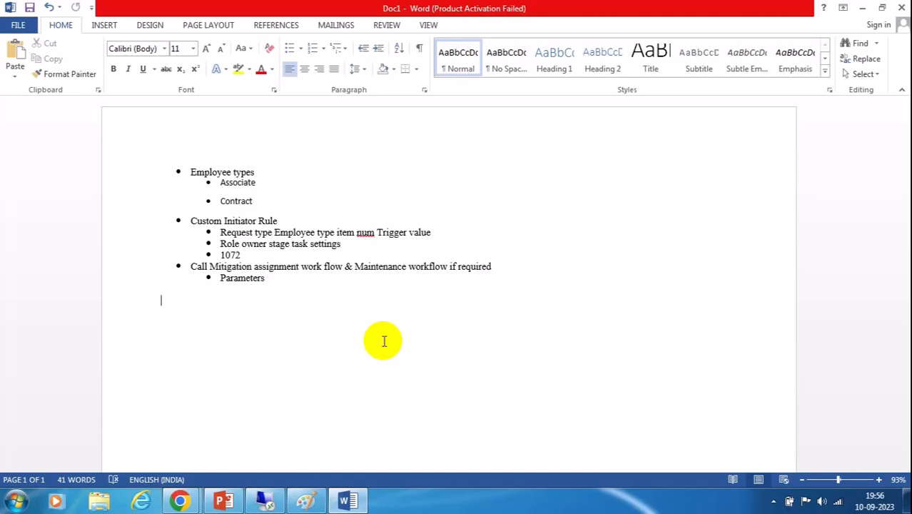
{"action": "left_click_drag", "start_coordinate": [241, 255], "coordinate": [218, 250]}
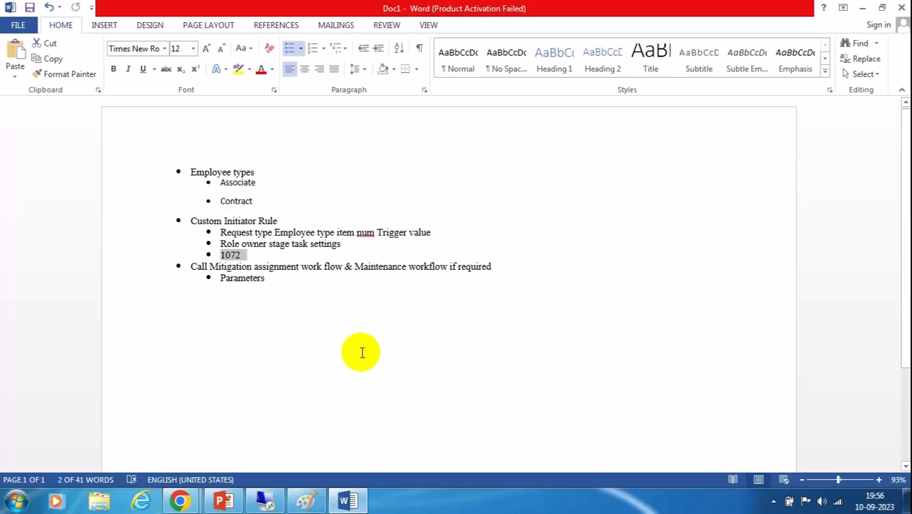
{"action": "left_click_drag", "start_coordinate": [220, 242], "coordinate": [285, 238]}
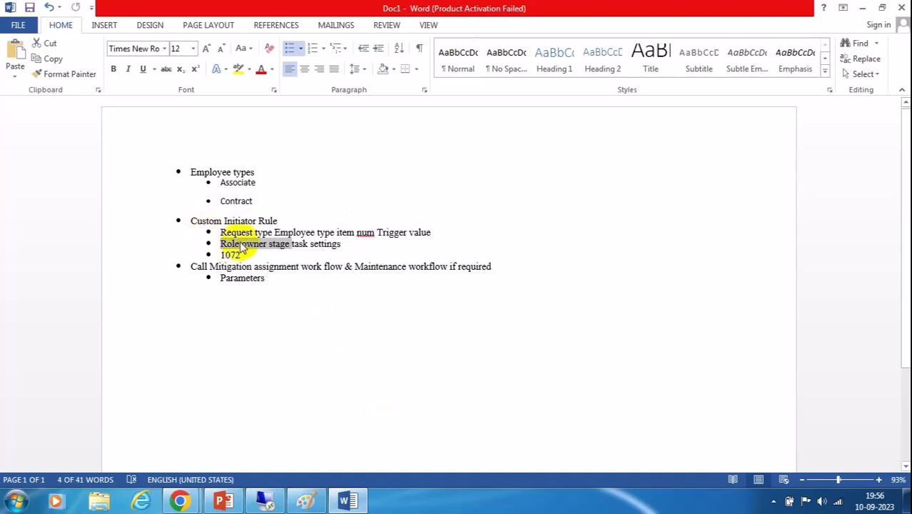
{"action": "left_click", "coordinate": [308, 244], "text": "shift"}
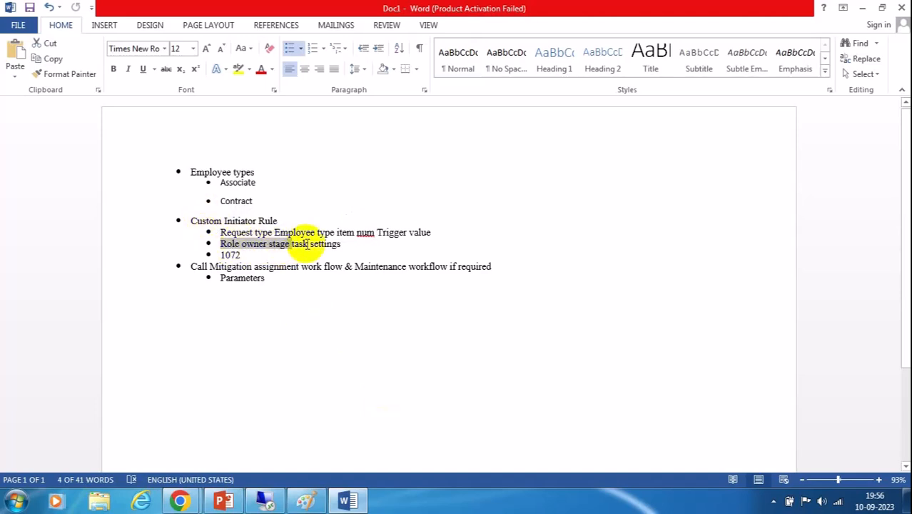
{"action": "left_click", "coordinate": [338, 244], "text": "shift"}
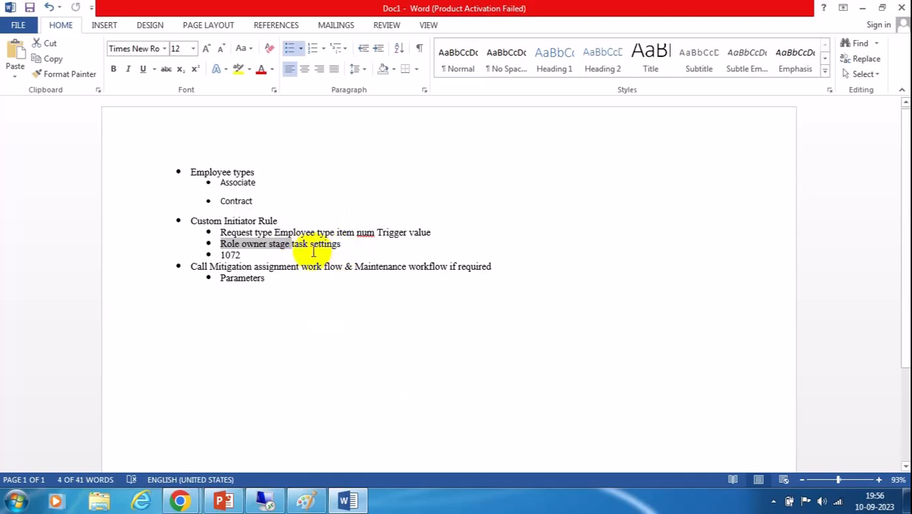
{"action": "left_click", "coordinate": [280, 244], "text": "shift"}
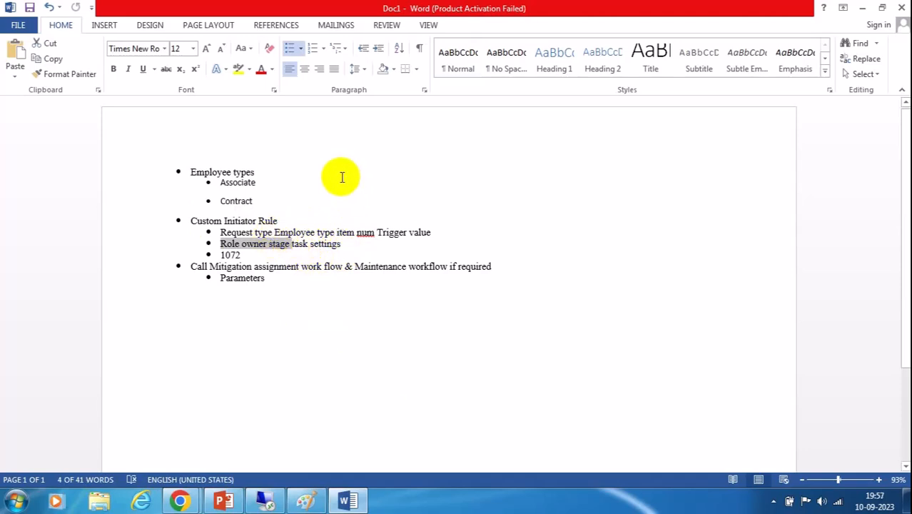
Review the mitigation assignment and maintenance workflow bullet together with its "Parameters" sub-bullet
{"action": "left_click_drag", "start_coordinate": [207, 267], "coordinate": [346, 266]}
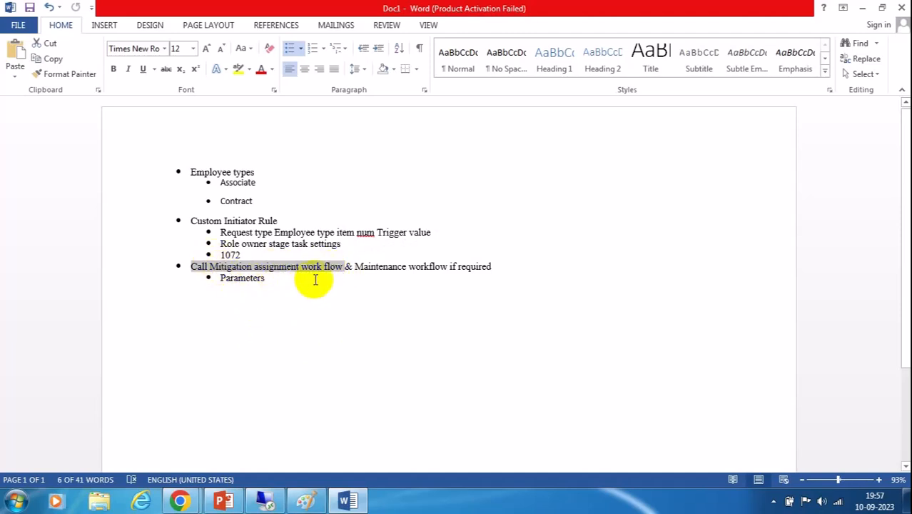
{"action": "left_click_drag", "start_coordinate": [355, 266], "coordinate": [384, 268]}
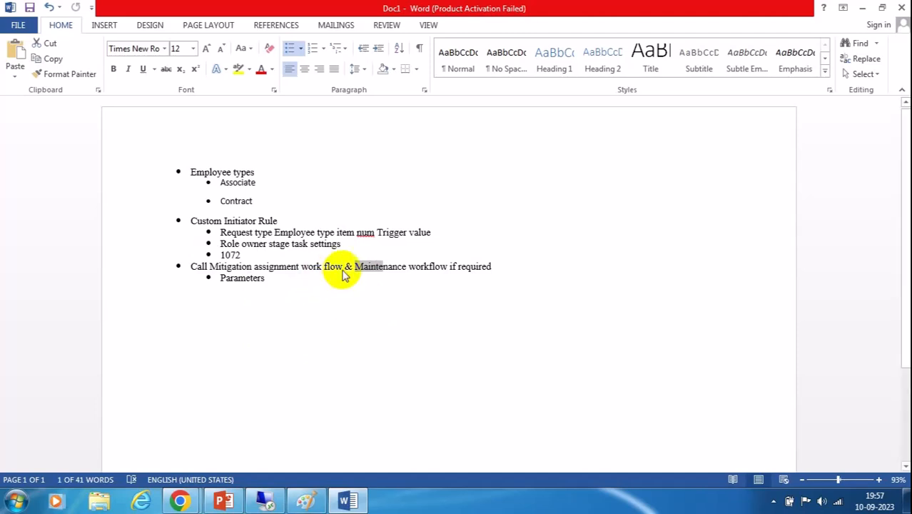
{"action": "left_click_drag", "start_coordinate": [356, 269], "coordinate": [437, 268]}
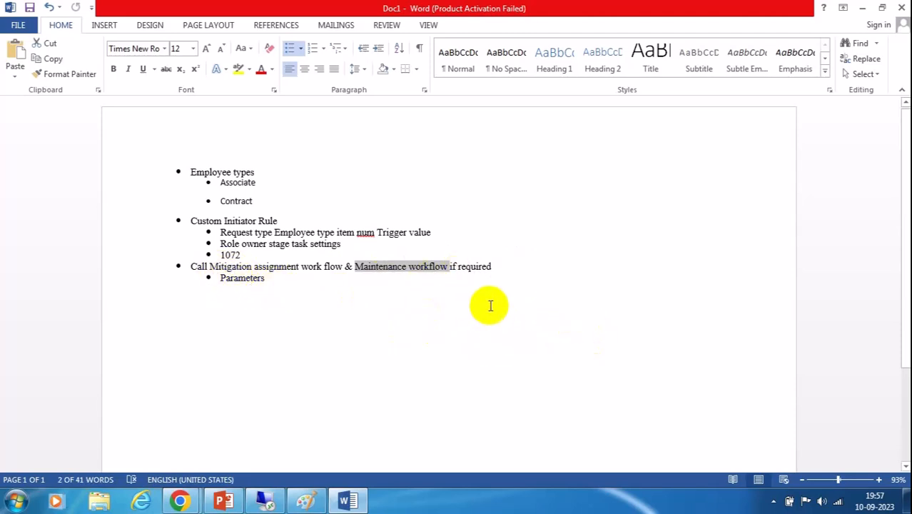
{"action": "left_click_drag", "start_coordinate": [191, 266], "coordinate": [489, 266]}
{"action": "left_click_drag", "start_coordinate": [279, 282], "coordinate": [220, 277]}
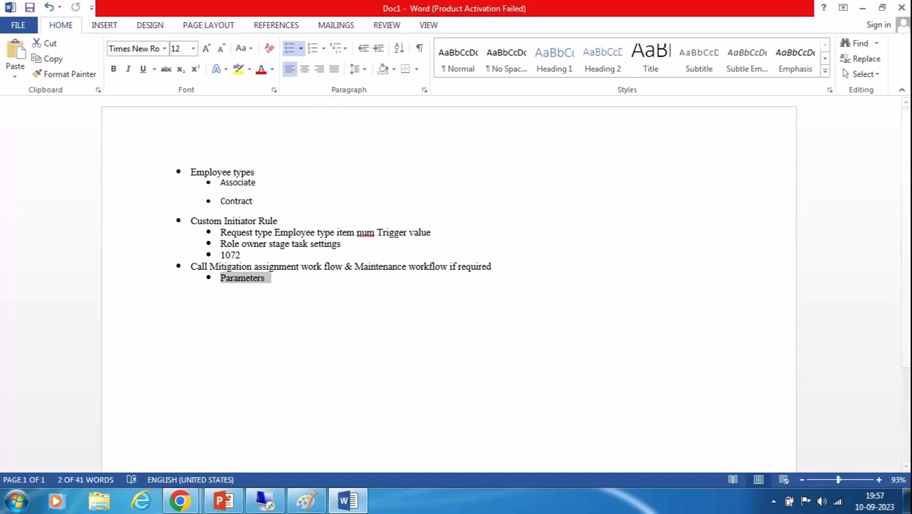
{"action": "left_click", "coordinate": [292, 295]}
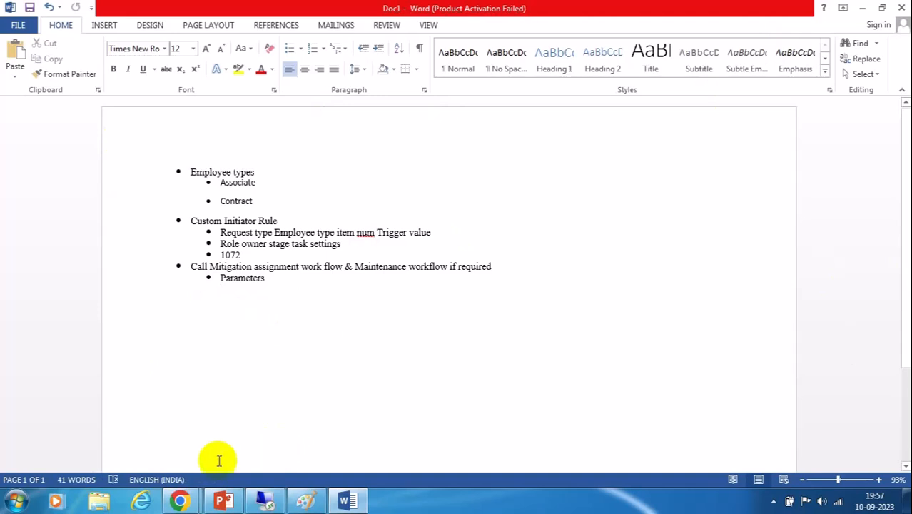
Check the Microsoft Teams meeting in Chrome and return to the Word document
{"action": "left_click", "coordinate": [180, 500]}
{"action": "left_click", "coordinate": [79, 391]}
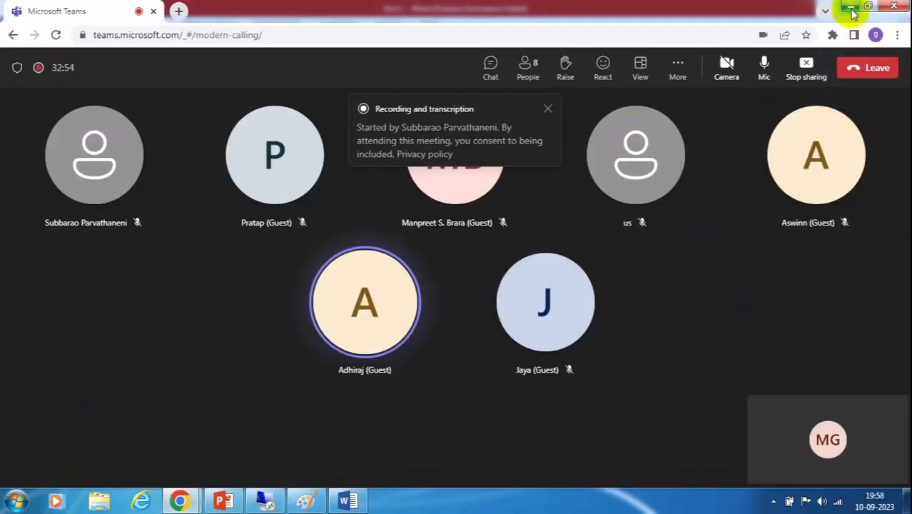
{"action": "left_click", "coordinate": [851, 9]}
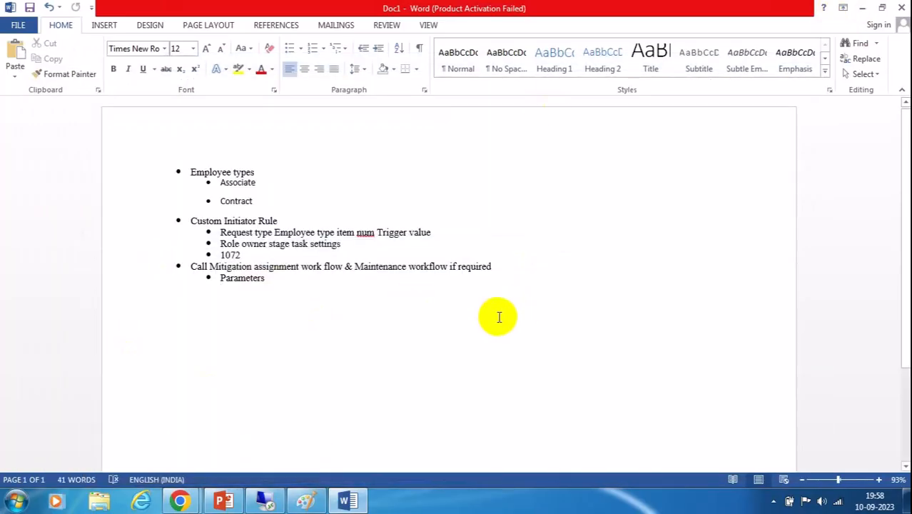
Switch to the Remote Desktop session, minimize the MSMP Workflow Configuration browser and bring up the SAP Display IMG window
{"action": "left_click", "coordinate": [265, 499]}
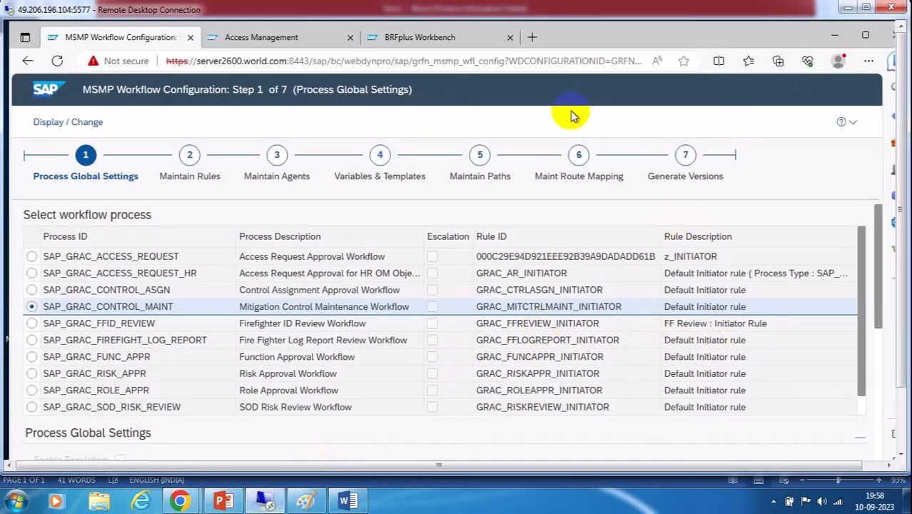
{"action": "left_click", "coordinate": [834, 34]}
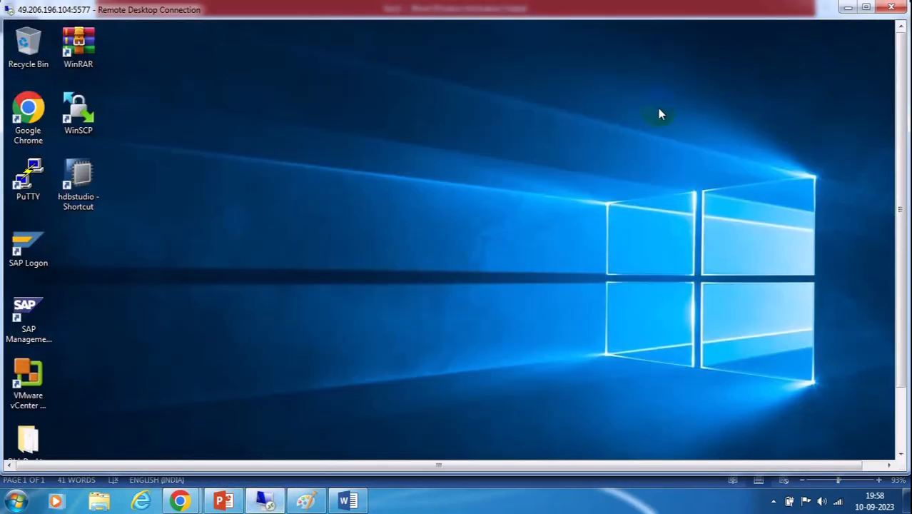
{"action": "left_click", "coordinate": [905, 433]}
{"action": "left_click", "coordinate": [279, 446]}
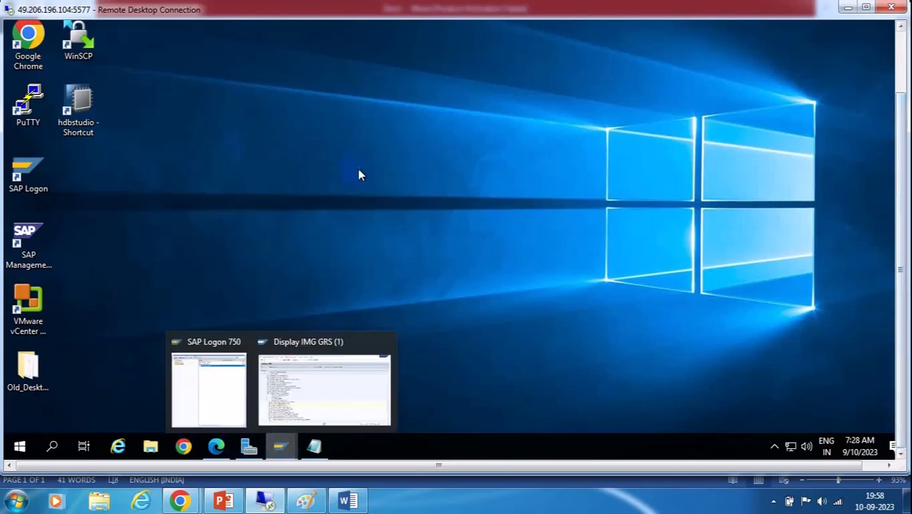
{"action": "left_click", "coordinate": [331, 385]}
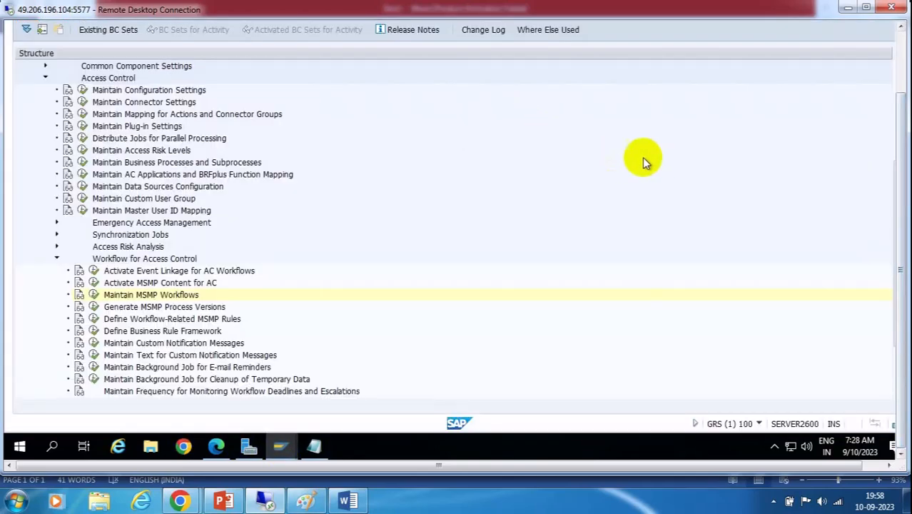
Expand the Role Management node under Access Control in the IMG structure
{"action": "scroll", "coordinate": [504, 167], "scroll_direction": "down", "scroll_amount": 1}
{"action": "scroll", "coordinate": [504, 167], "scroll_direction": "up", "scroll_amount": 2}
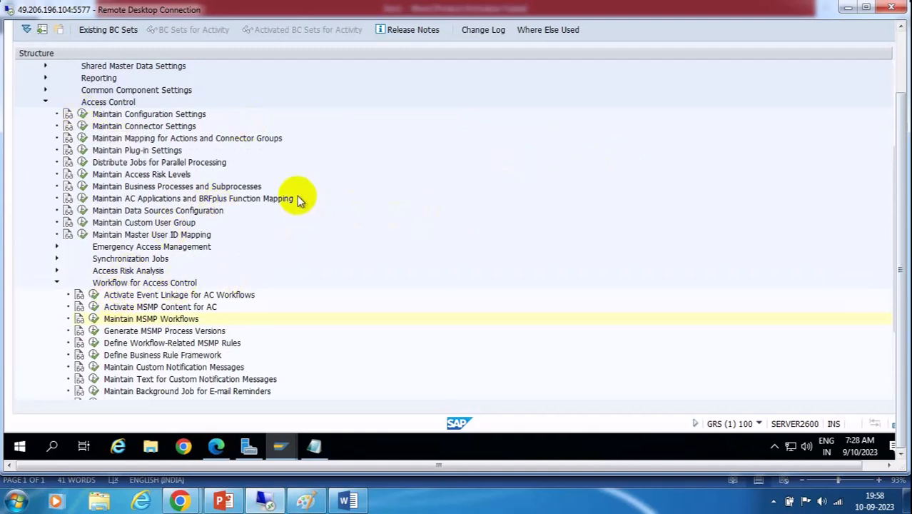
{"action": "scroll", "coordinate": [300, 200], "scroll_direction": "down", "scroll_amount": 1}
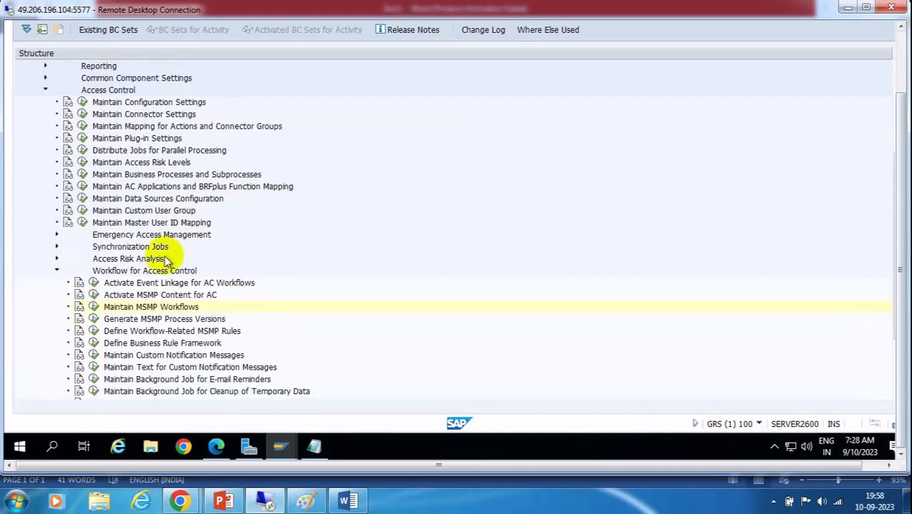
{"action": "scroll", "coordinate": [349, 179], "scroll_direction": "down", "scroll_amount": 2}
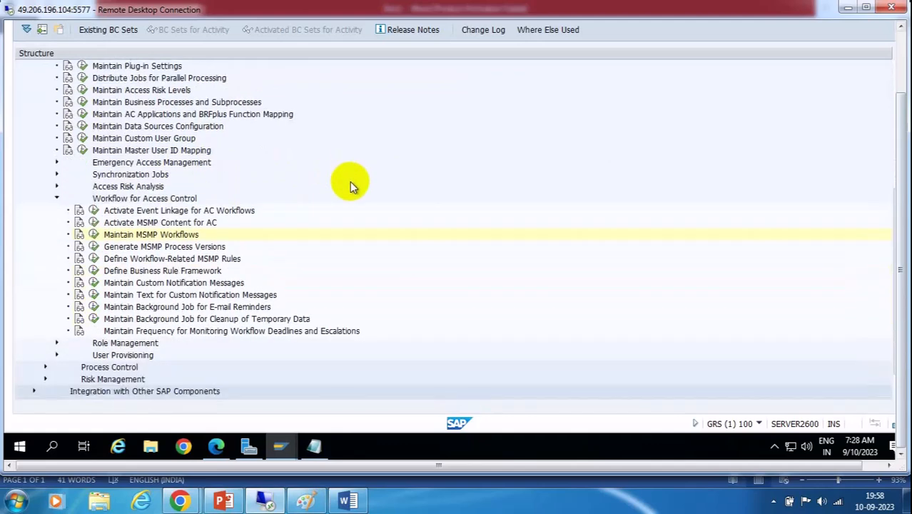
{"action": "scroll", "coordinate": [203, 200], "scroll_direction": "up", "scroll_amount": 2}
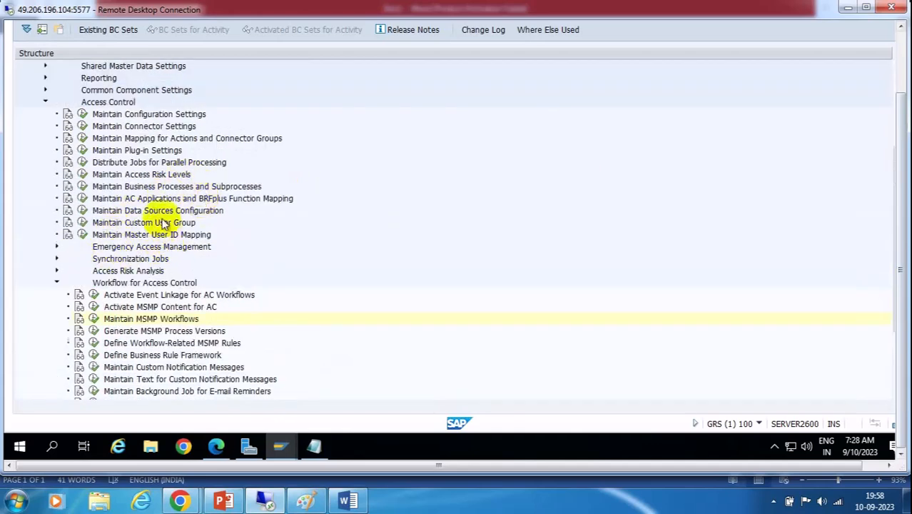
{"action": "scroll", "coordinate": [224, 270], "scroll_direction": "down", "scroll_amount": 2}
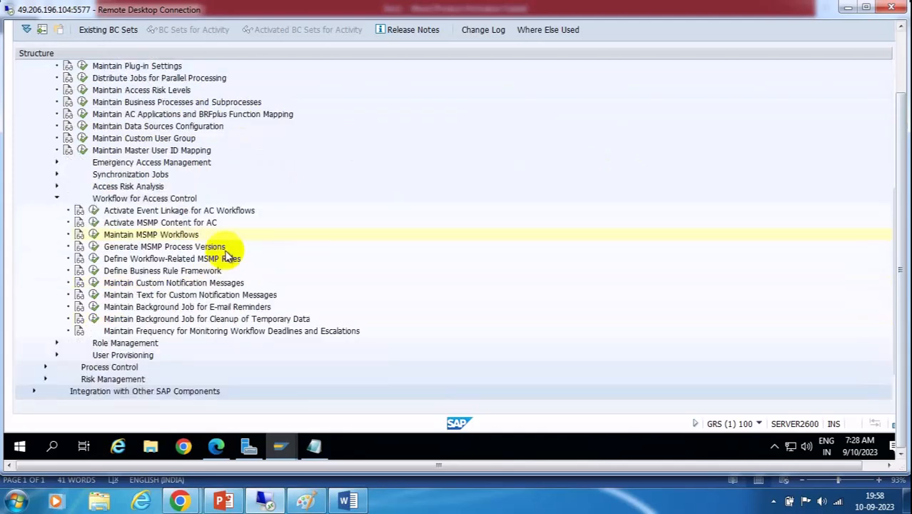
{"action": "left_click", "coordinate": [57, 343]}
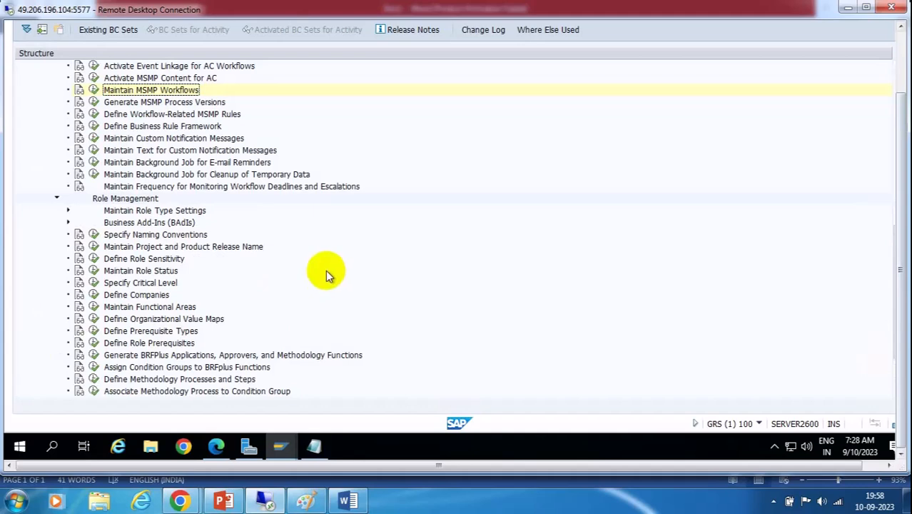
Expand User Provisioning under Access Control and open the Define Employee Types activity
{"action": "scroll", "coordinate": [326, 269], "scroll_direction": "up", "scroll_amount": 5}
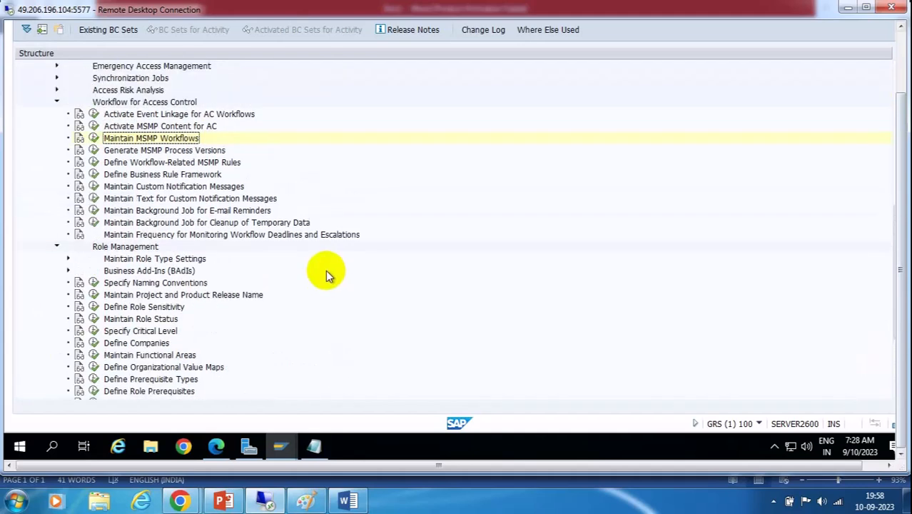
{"action": "scroll", "coordinate": [325, 269], "scroll_direction": "up", "scroll_amount": 5}
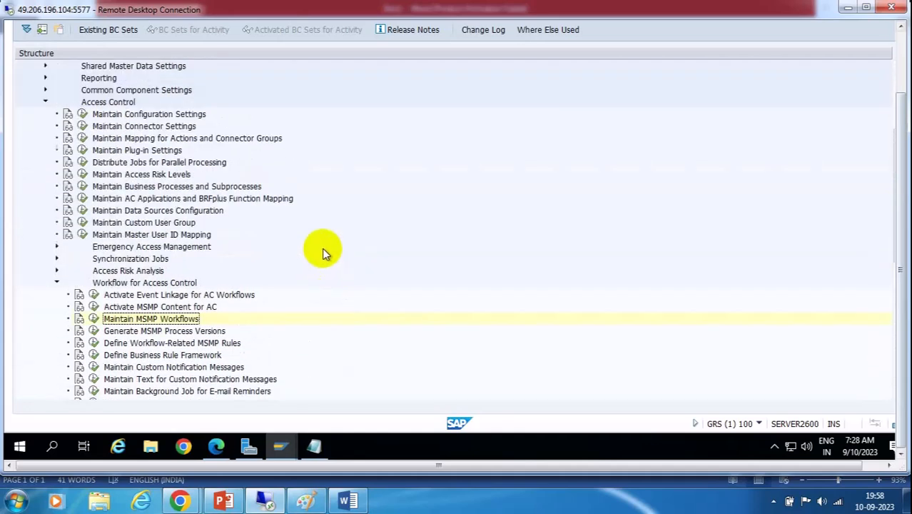
{"action": "scroll", "coordinate": [324, 253], "scroll_direction": "down", "scroll_amount": 10}
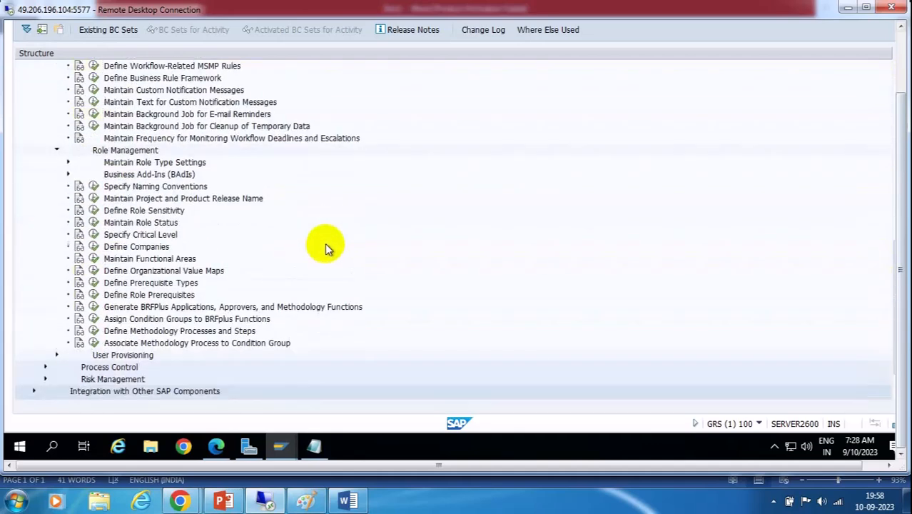
{"action": "left_click", "coordinate": [57, 355]}
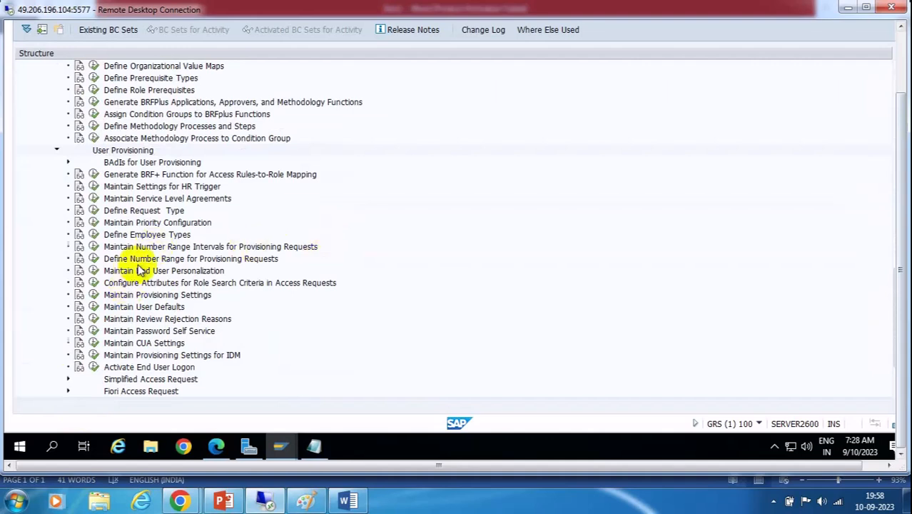
{"action": "left_click", "coordinate": [92, 235]}
Compare the two employee type descriptions with the BRF+ Initiator slide in PowerPoint and return to the Remote Desktop session
{"action": "left_click", "coordinate": [182, 82]}
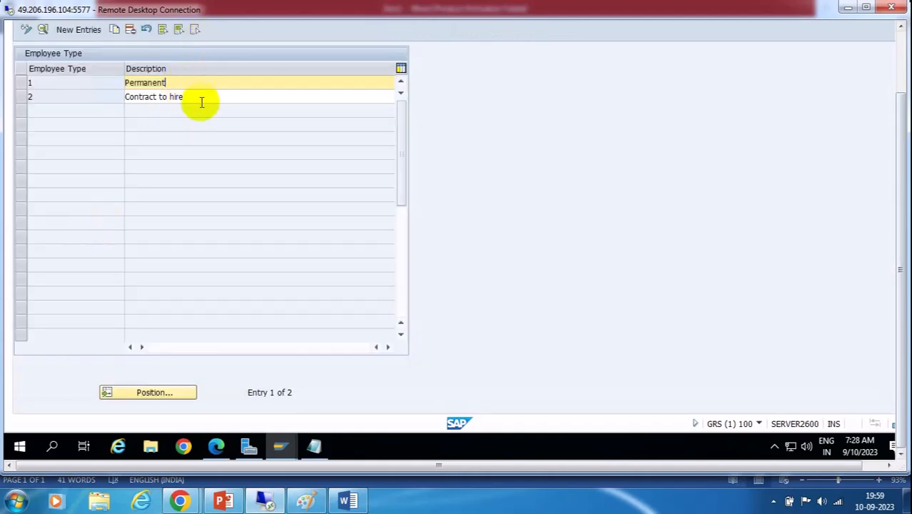
{"action": "left_click", "coordinate": [216, 100]}
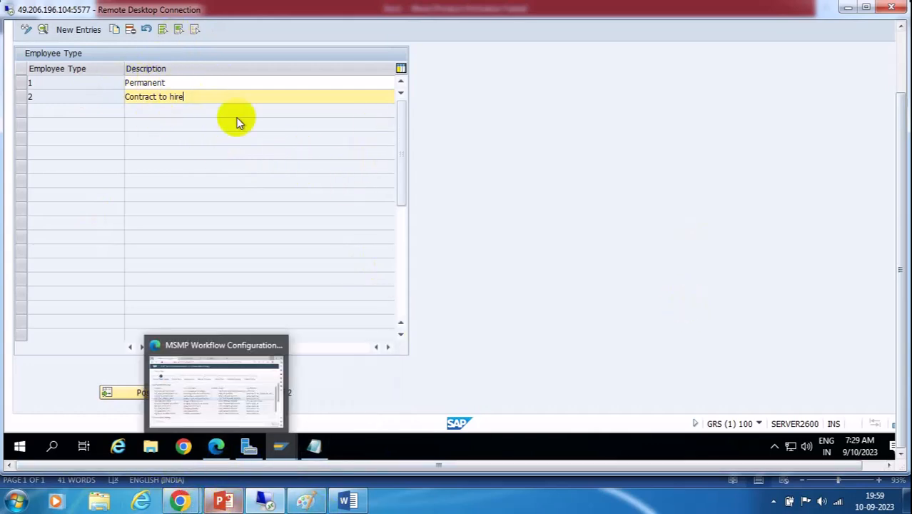
{"action": "left_click", "coordinate": [223, 500]}
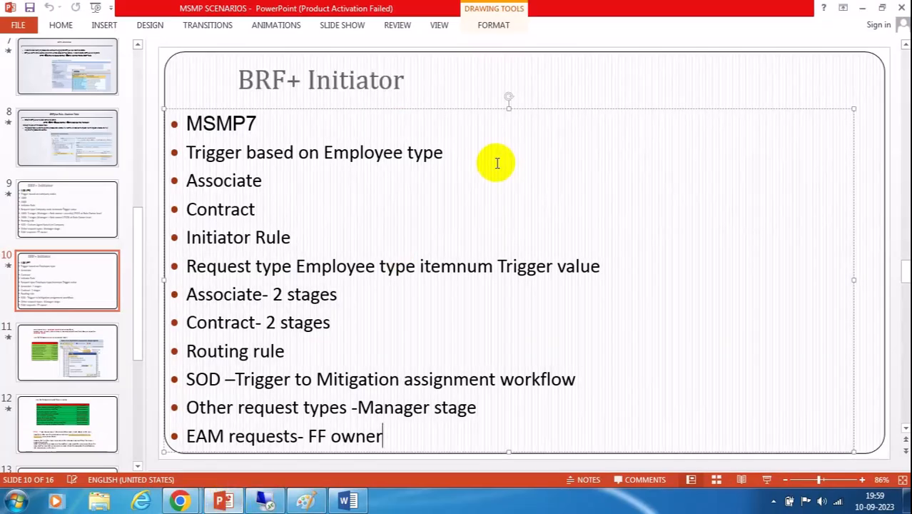
{"action": "left_click", "coordinate": [862, 9]}
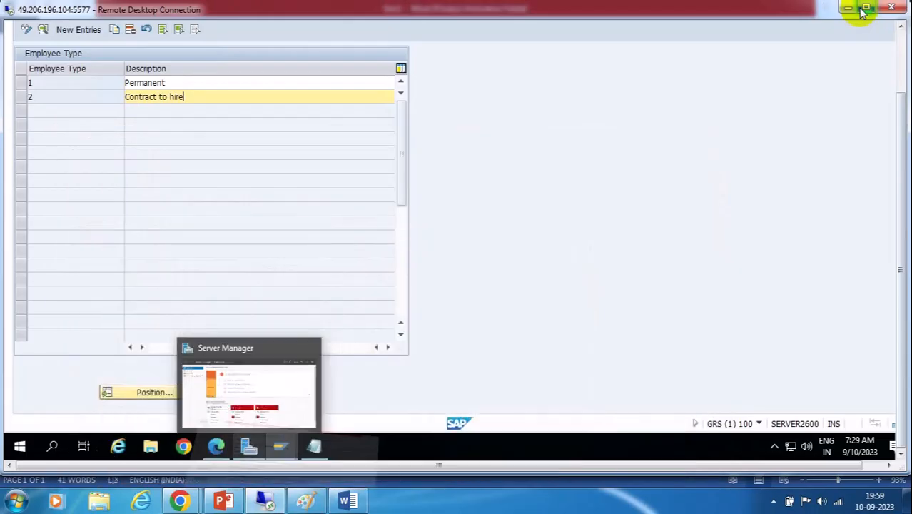
Change the description of employee type 1 to Associate and of employee type 2 to Contract
{"action": "left_click", "coordinate": [169, 82]}
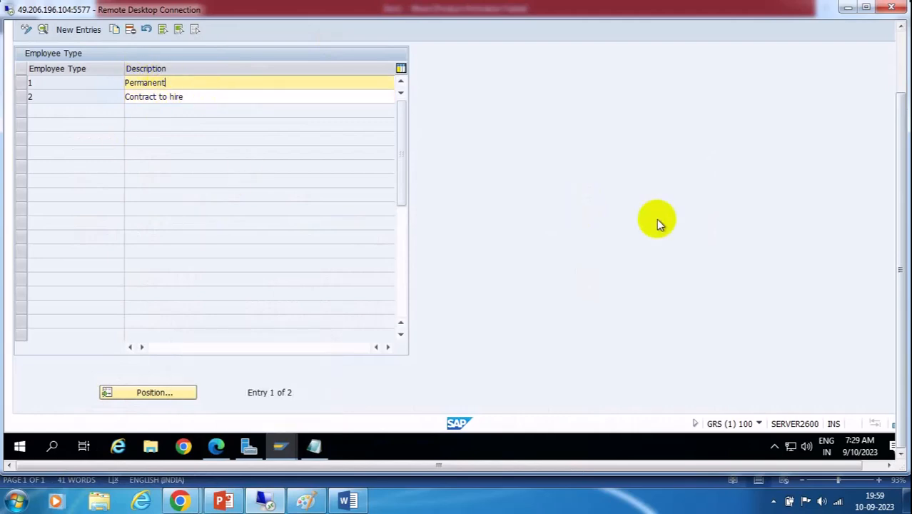
{"action": "left_click", "coordinate": [902, 28]}
{"action": "left_click", "coordinate": [902, 28]}
{"action": "left_click", "coordinate": [902, 28]}
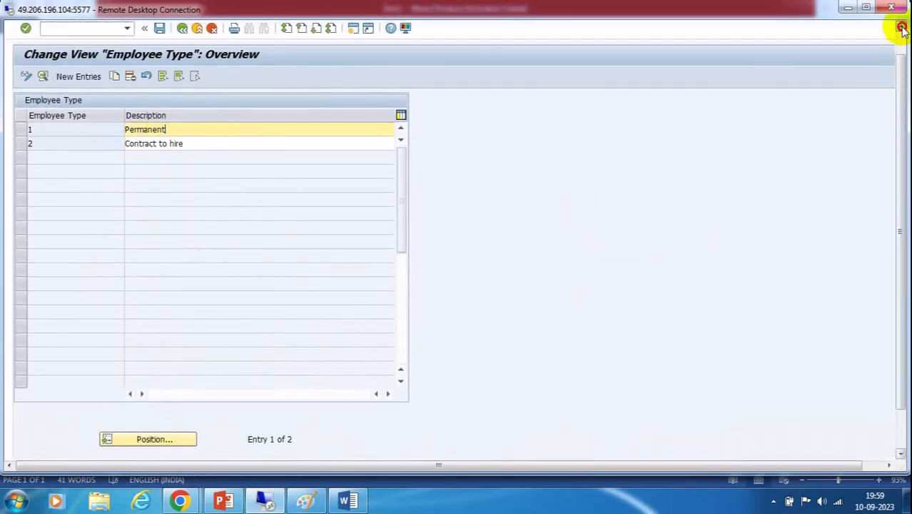
{"action": "left_click", "coordinate": [902, 28]}
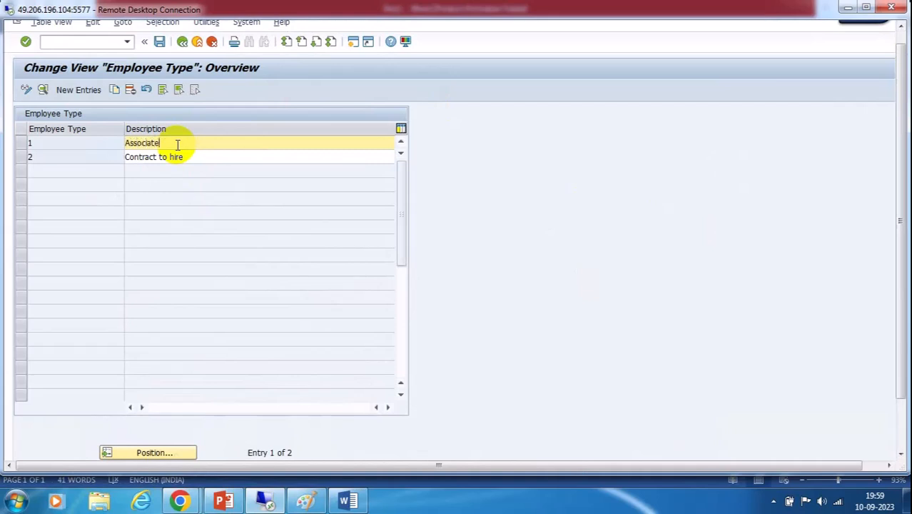
{"action": "left_click_drag", "start_coordinate": [192, 157], "coordinate": [94, 152]}
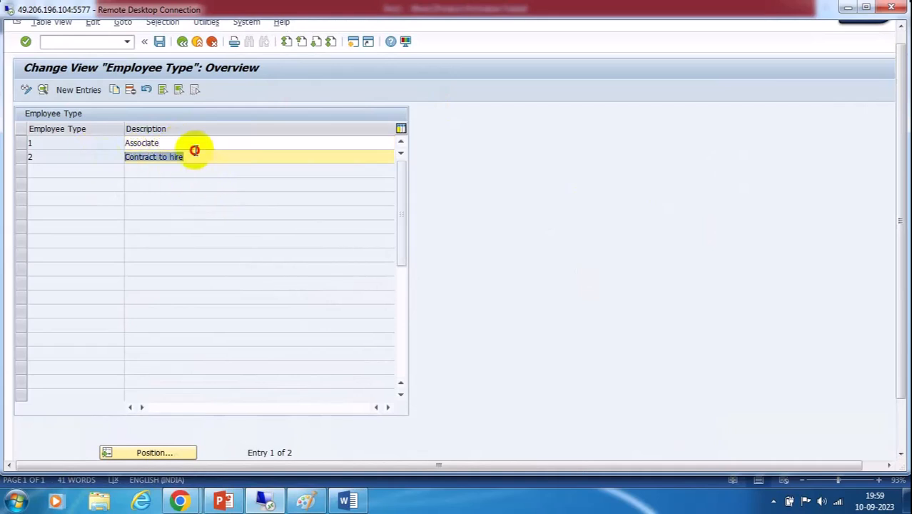
{"action": "left_click", "coordinate": [187, 157]}
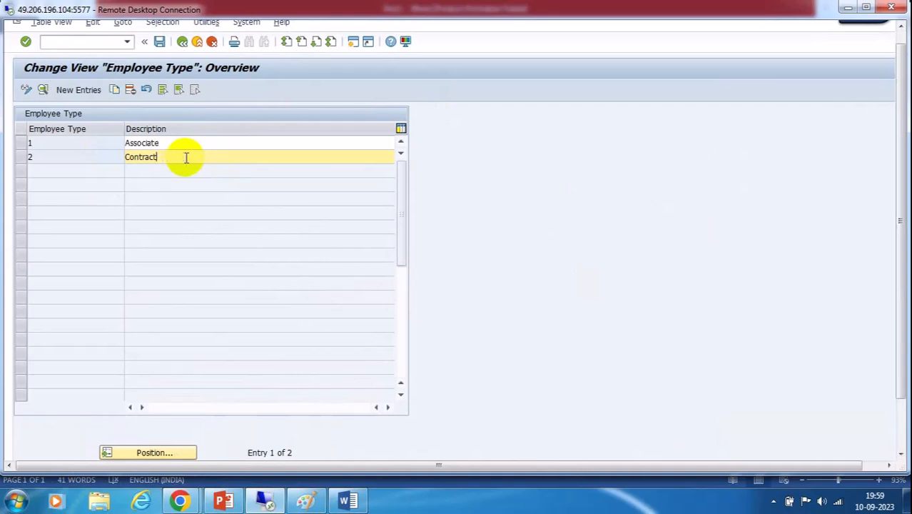
Save the employee types to customizing request GRSK900004 and go back to the Access Control activities in the IMG structure
{"action": "left_click", "coordinate": [159, 41]}
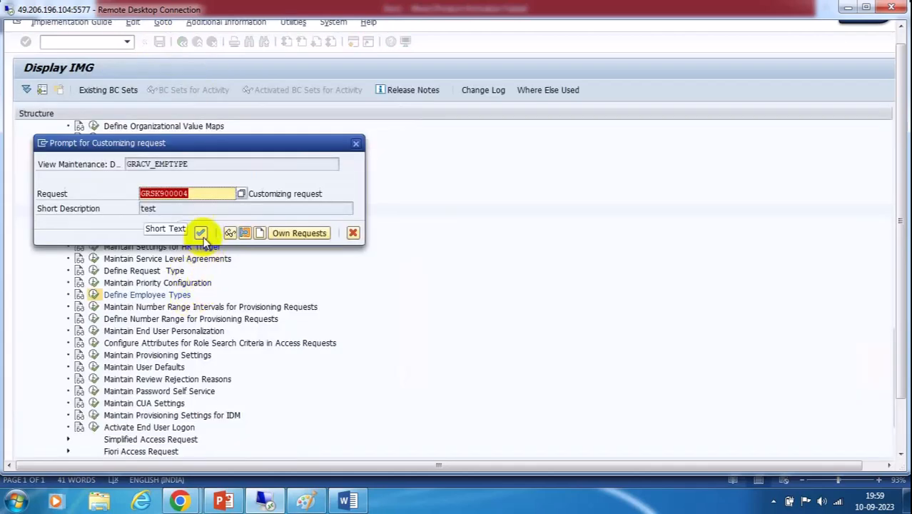
{"action": "left_click", "coordinate": [200, 233]}
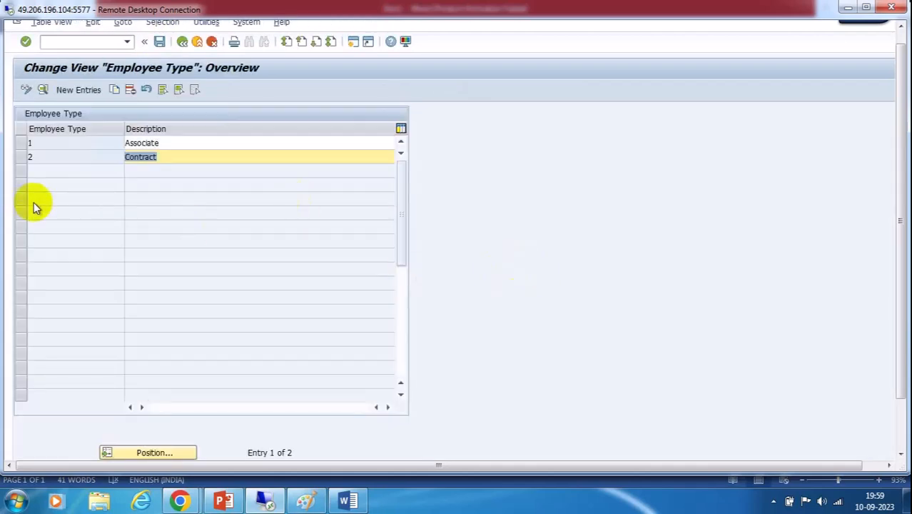
{"action": "left_click", "coordinate": [183, 42]}
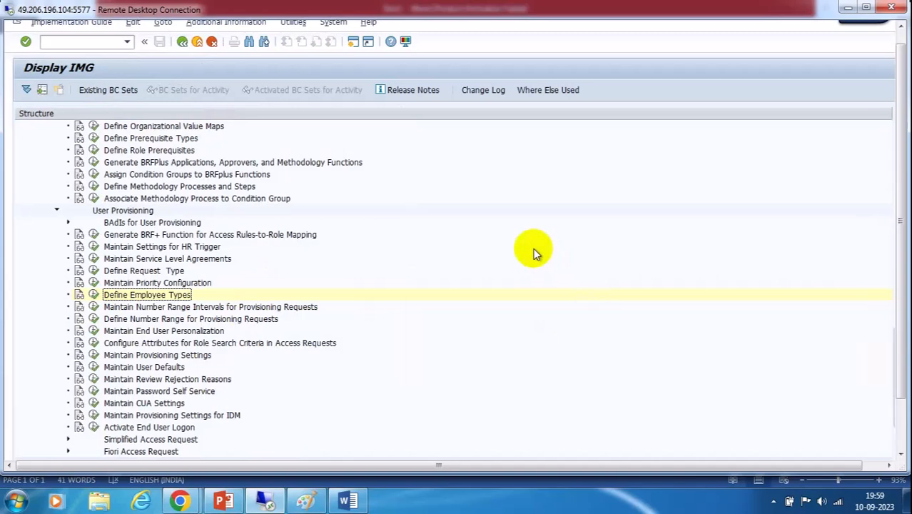
{"action": "scroll", "coordinate": [535, 253], "scroll_direction": "up", "scroll_amount": 9}
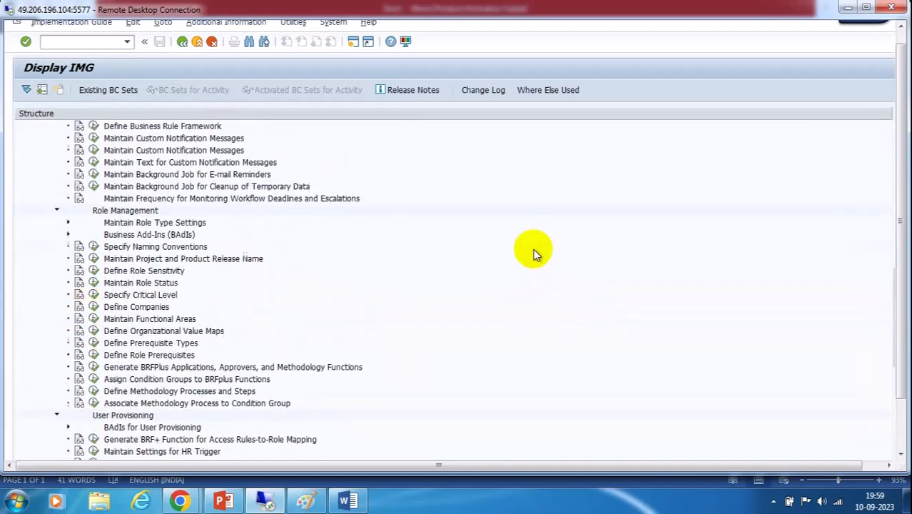
{"action": "scroll", "coordinate": [536, 254], "scroll_direction": "up", "scroll_amount": 5}
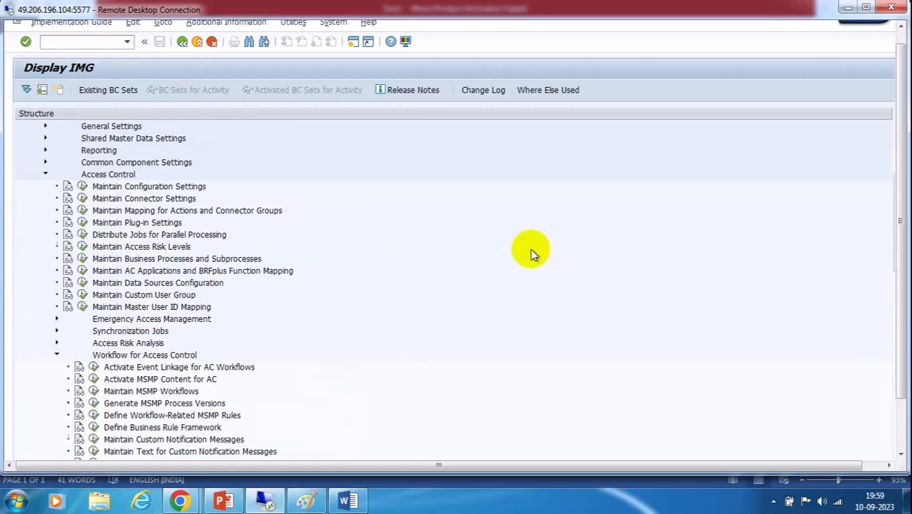
Switch to the Word notes and review the Custom Initiator Rule and Call Mitigation assignment workflow bullets
{"action": "left_click", "coordinate": [335, 503]}
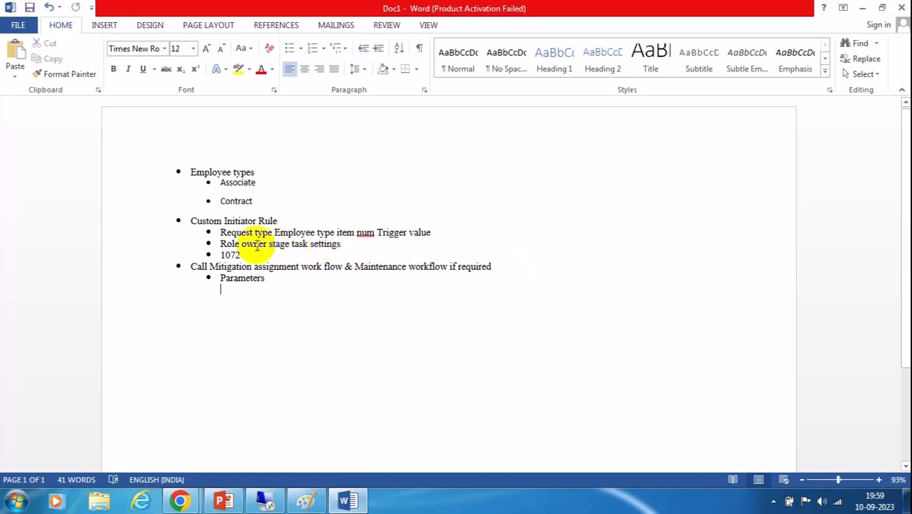
{"action": "left_click", "coordinate": [272, 220]}
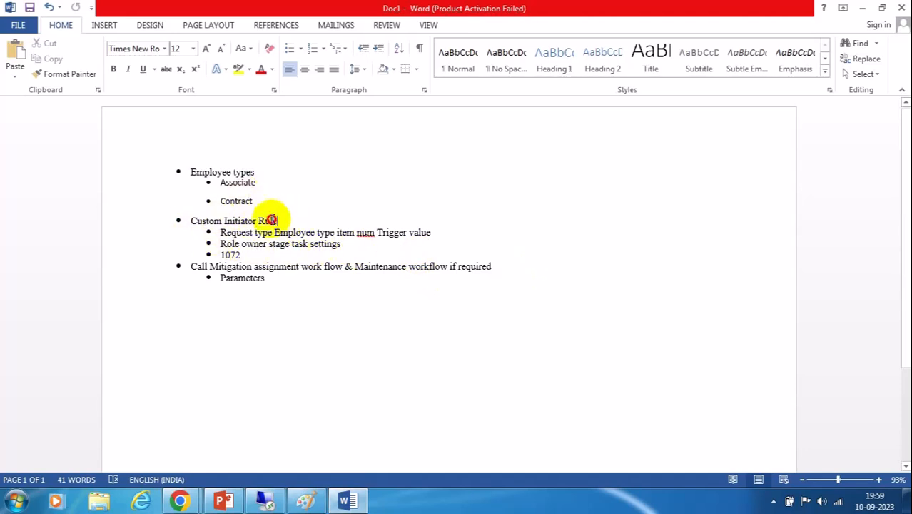
{"action": "left_click_drag", "start_coordinate": [272, 220], "coordinate": [192, 223]}
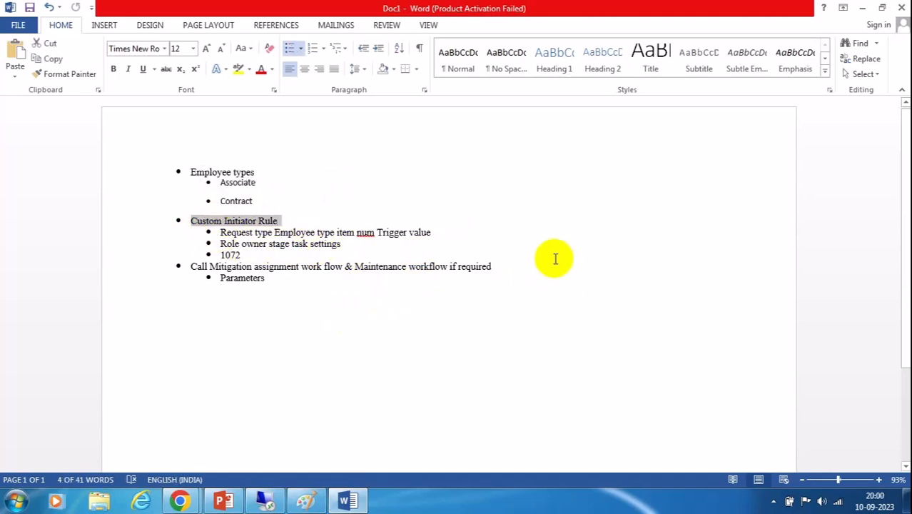
{"action": "left_click", "coordinate": [443, 229]}
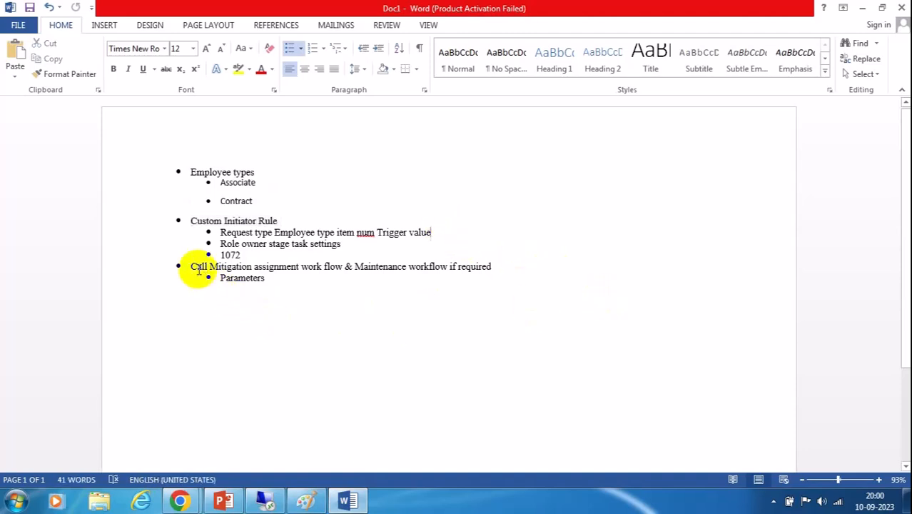
{"action": "left_click_drag", "start_coordinate": [192, 266], "coordinate": [487, 266]}
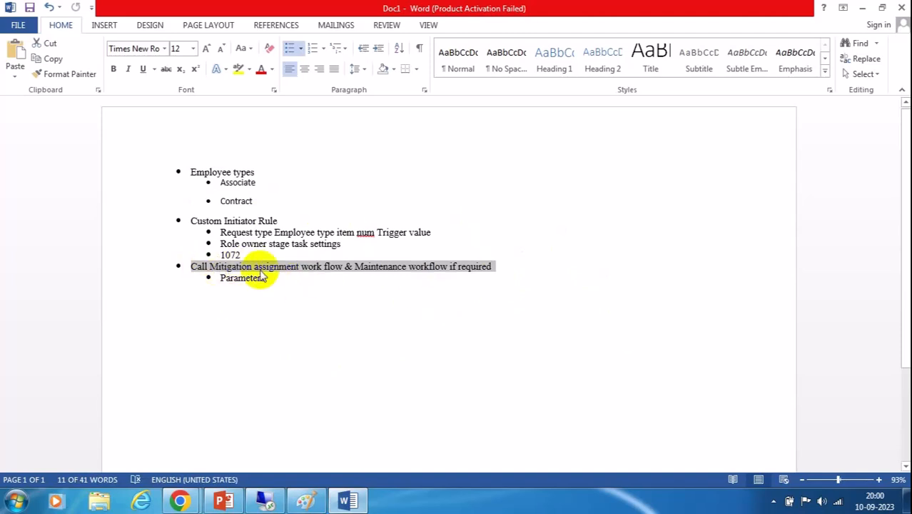
{"action": "left_click_drag", "start_coordinate": [289, 220], "coordinate": [193, 210]}
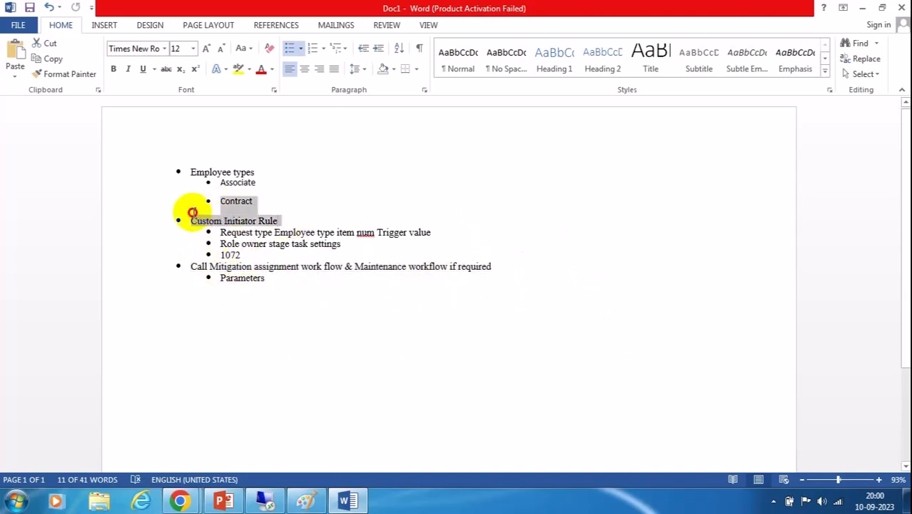
{"action": "left_click", "coordinate": [560, 258]}
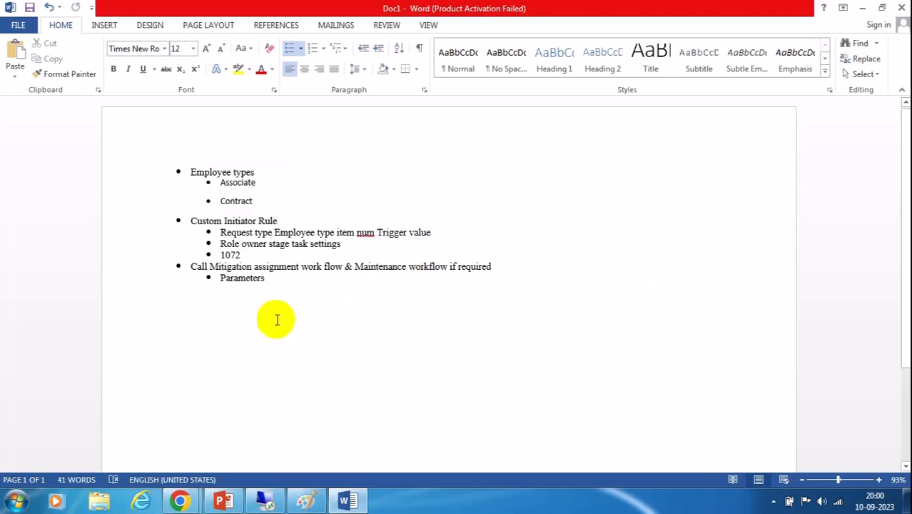
Return to the Remote Desktop session, open Maintain Configuration Settings and add a new entry with the Workflow parameter group
{"action": "left_click", "coordinate": [263, 502]}
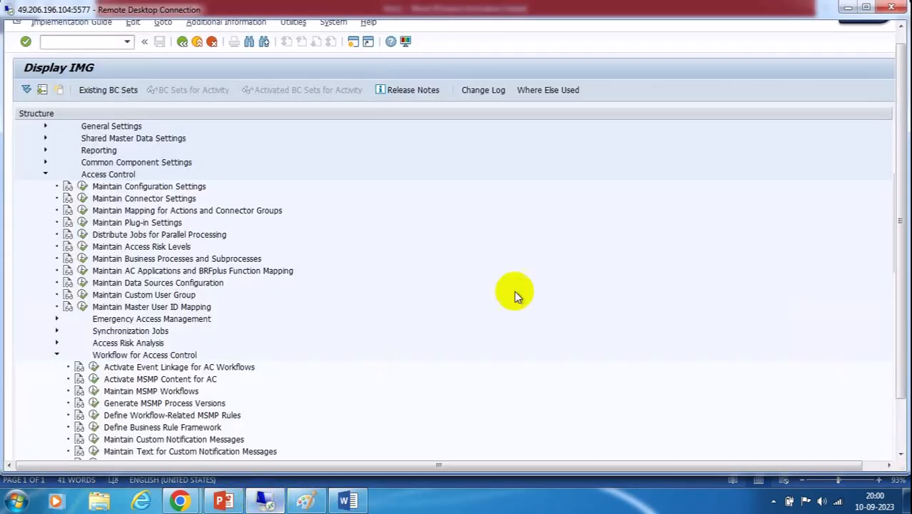
{"action": "left_click", "coordinate": [82, 187]}
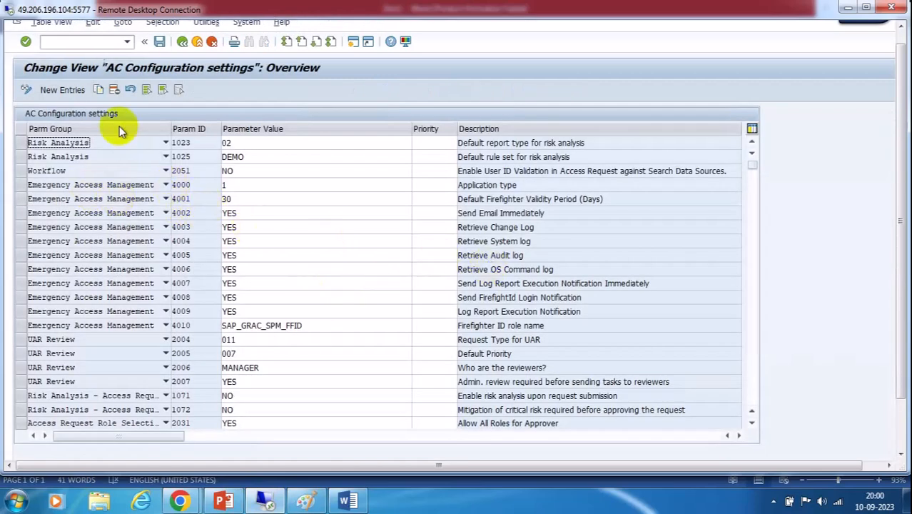
{"action": "left_click", "coordinate": [62, 90]}
{"action": "left_click", "coordinate": [166, 143]}
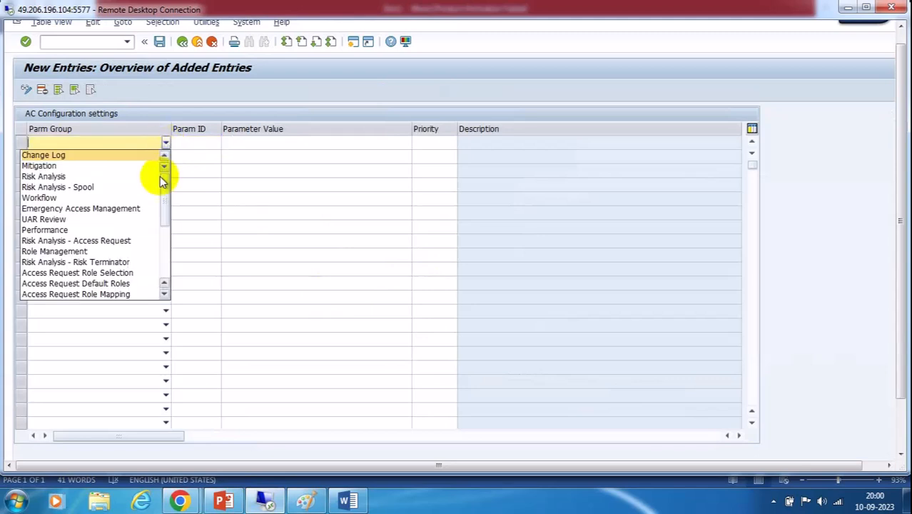
{"action": "left_click", "coordinate": [39, 197]}
List the parameter IDs for the new Workflow entry, compare 1061 Mitigating Control Maintenance with 1062 Mitigation Assignment, and highlight 1061
{"action": "left_click", "coordinate": [194, 143]}
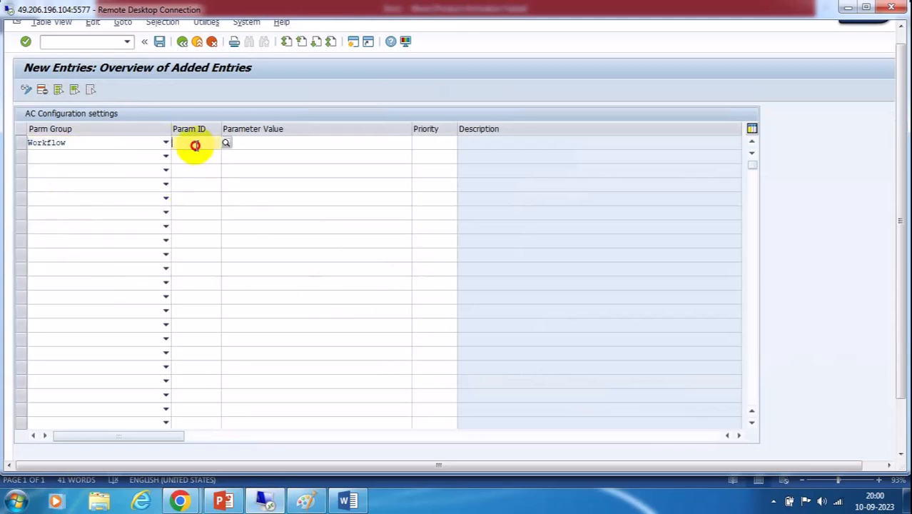
{"action": "left_click", "coordinate": [222, 148]}
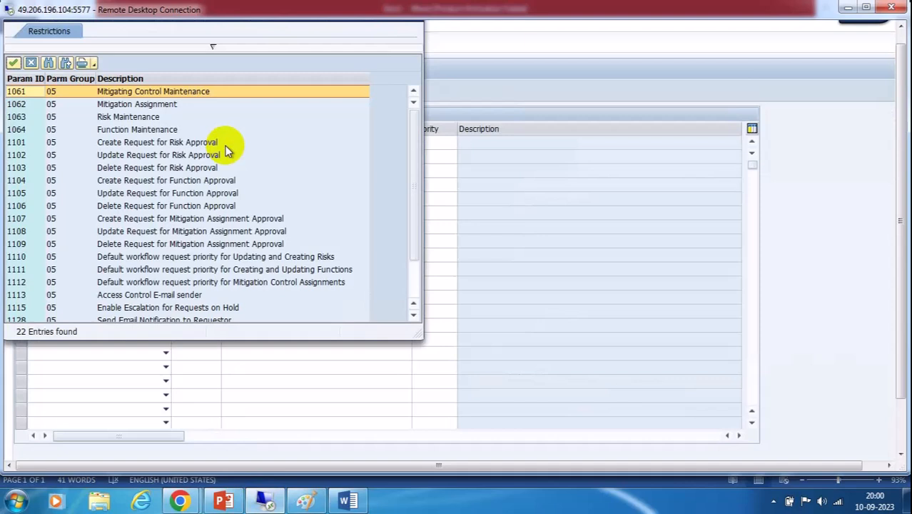
{"action": "left_click", "coordinate": [20, 107]}
{"action": "left_click", "coordinate": [19, 92]}
{"action": "left_click", "coordinate": [26, 106]}
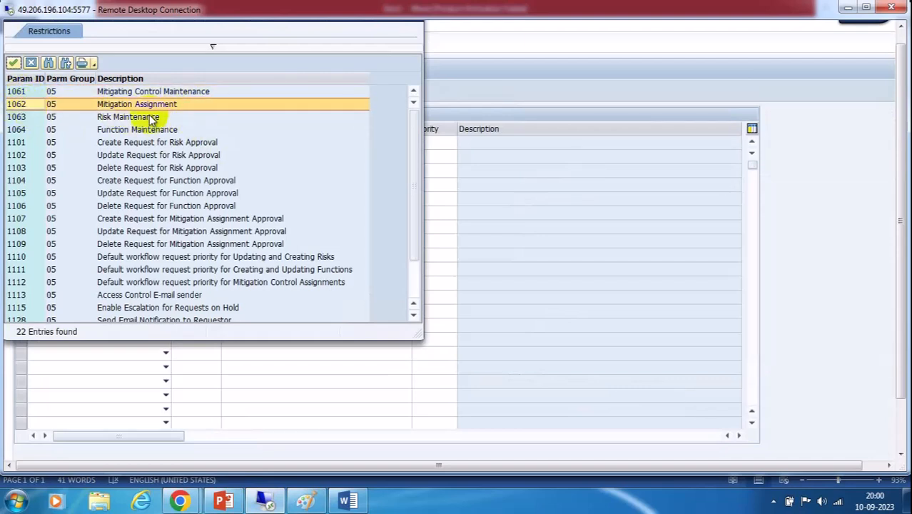
{"action": "left_click", "coordinate": [21, 93]}
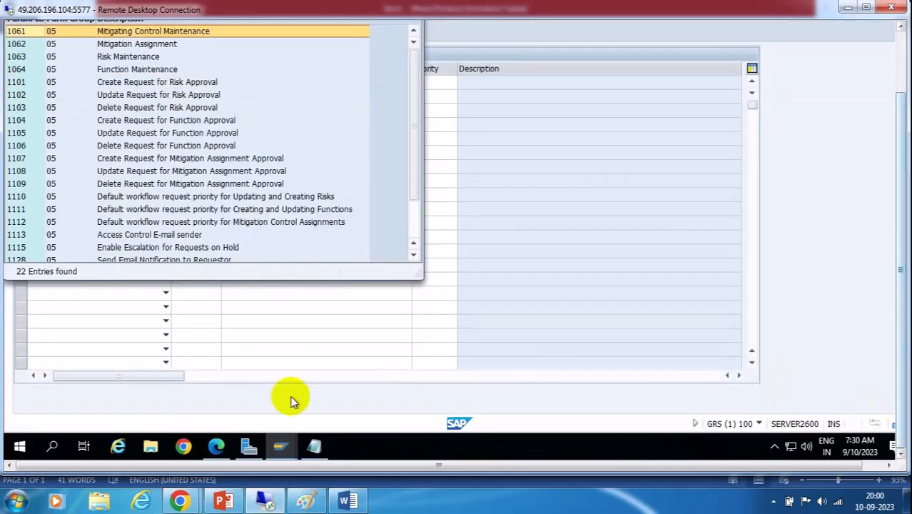
Switch to Edge, open Mitigating Controls from the NWBC Setup area and examine the form for creating a control
{"action": "left_click", "coordinate": [211, 448]}
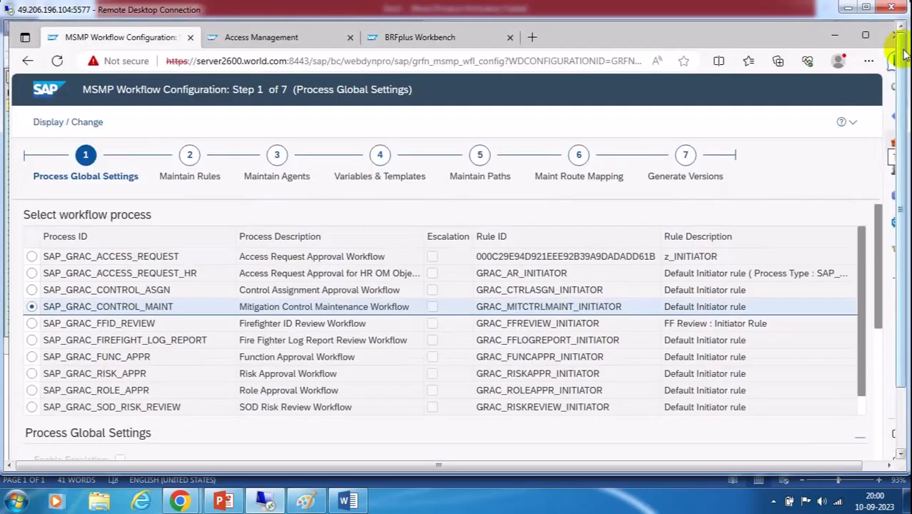
{"action": "left_click", "coordinate": [314, 37]}
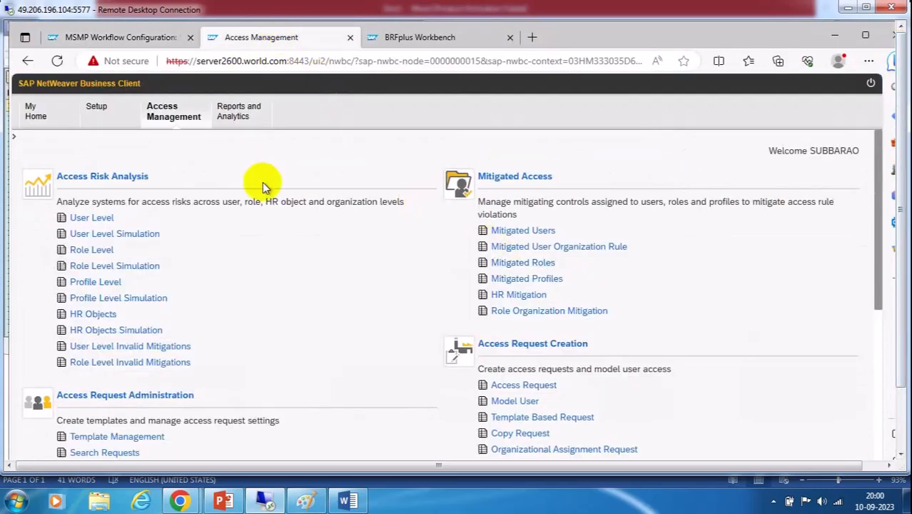
{"action": "left_click", "coordinate": [96, 114]}
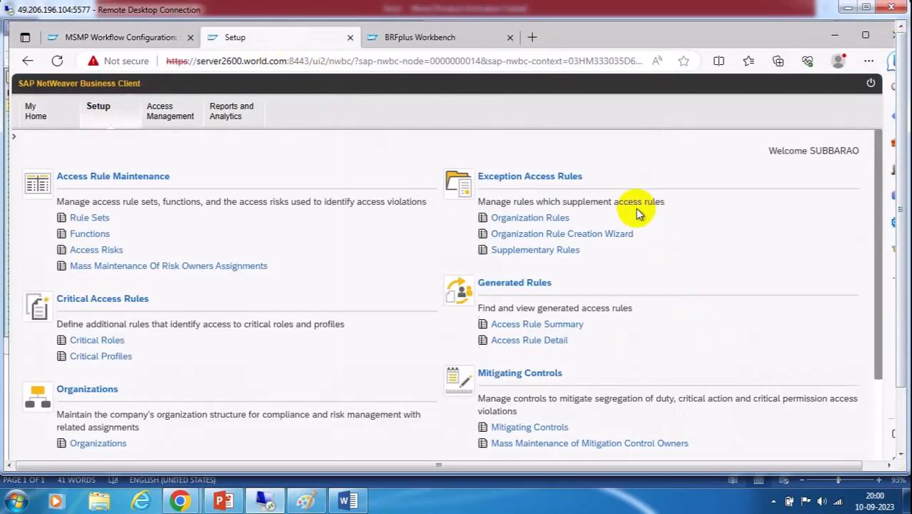
{"action": "left_click", "coordinate": [546, 428]}
{"action": "left_click", "coordinate": [787, 31]}
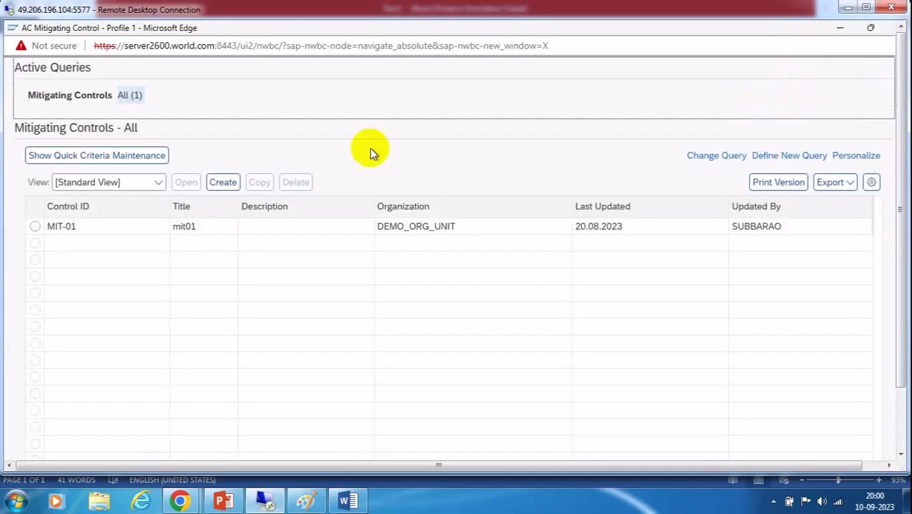
{"action": "left_click", "coordinate": [219, 183]}
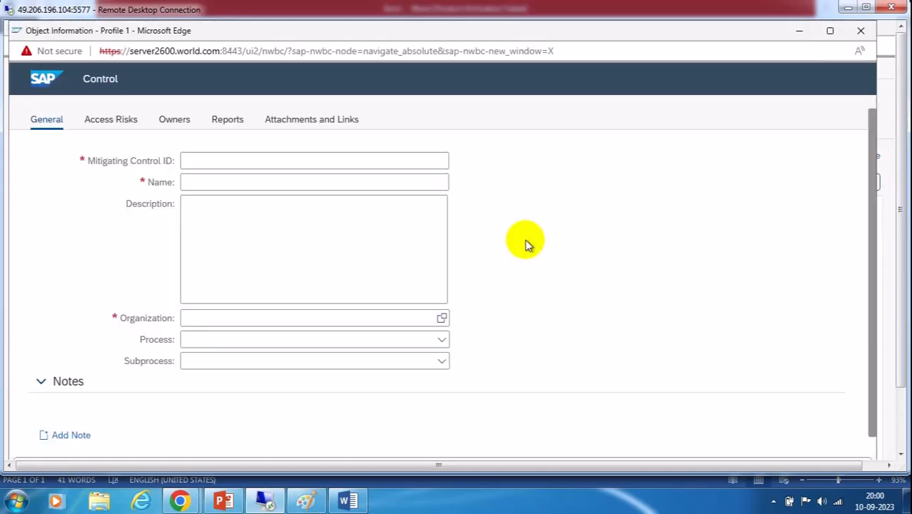
{"action": "scroll", "coordinate": [650, 277], "scroll_direction": "down", "scroll_amount": 1}
{"action": "scroll", "coordinate": [649, 277], "scroll_direction": "up", "scroll_amount": 1}
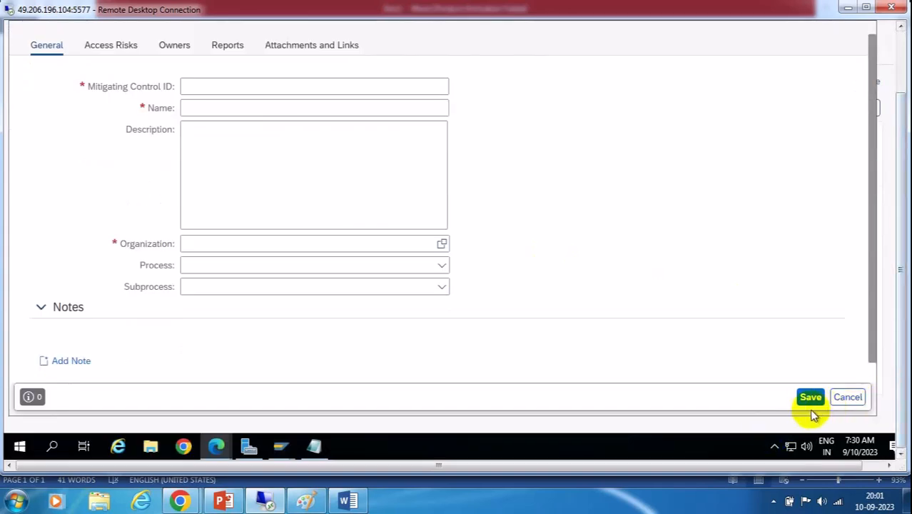
Compare the SAP parameter list with the blank mitigating control form and its save option, and discard the form
{"action": "left_click", "coordinate": [277, 446]}
{"action": "left_click", "coordinate": [319, 382]}
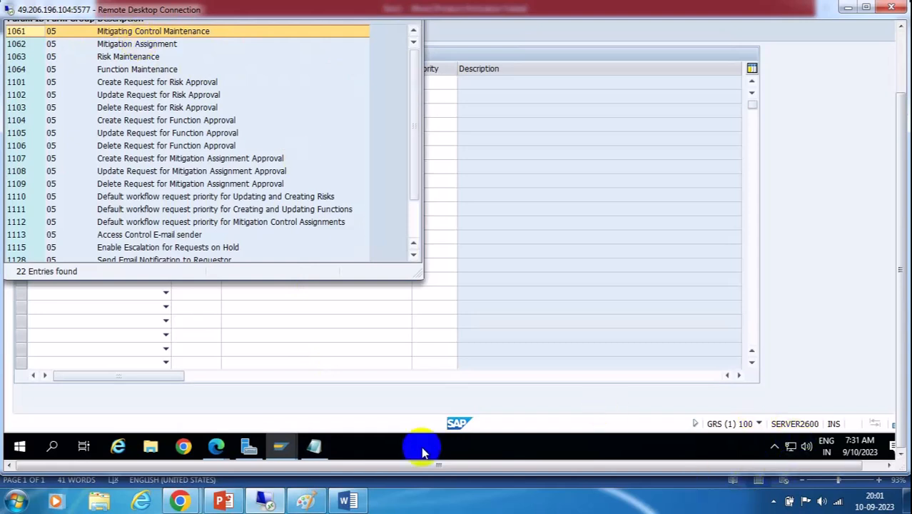
{"action": "mouse_move", "coordinate": [216, 449]}
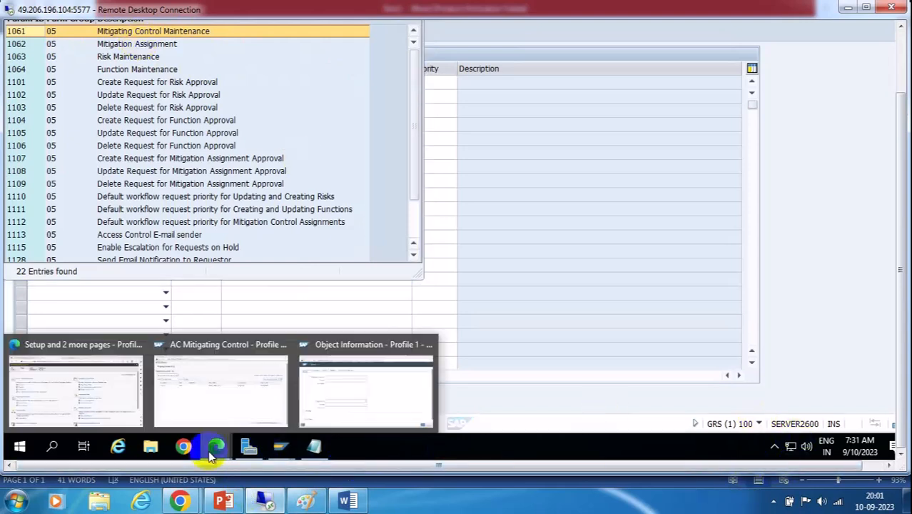
{"action": "left_click", "coordinate": [378, 407]}
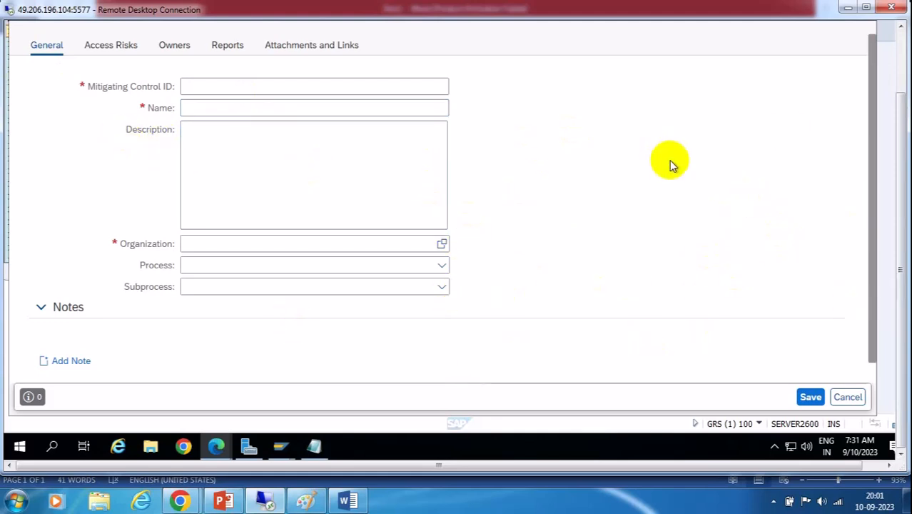
{"action": "left_click", "coordinate": [902, 46]}
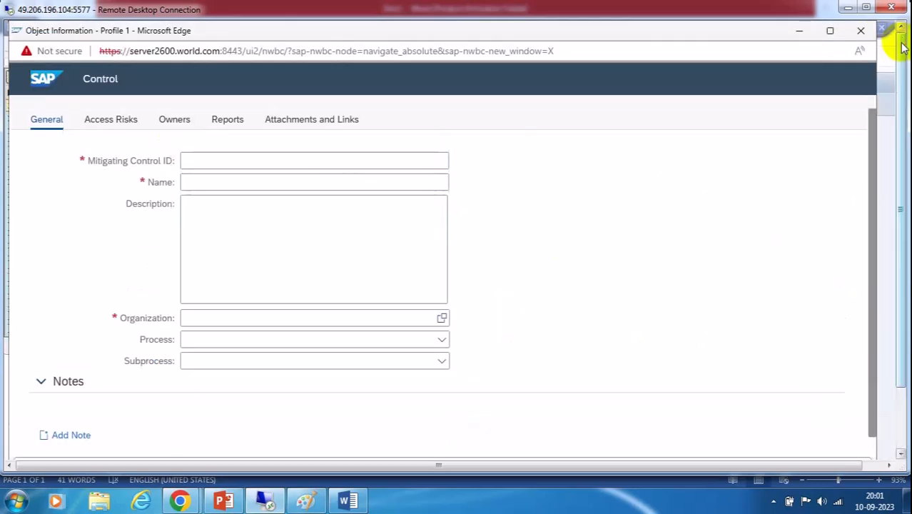
{"action": "left_click", "coordinate": [904, 166]}
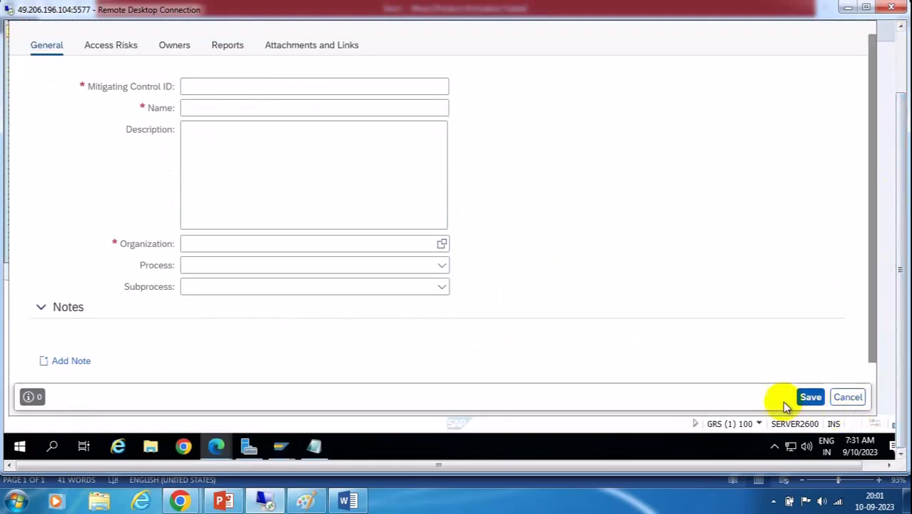
{"action": "left_click", "coordinate": [849, 398]}
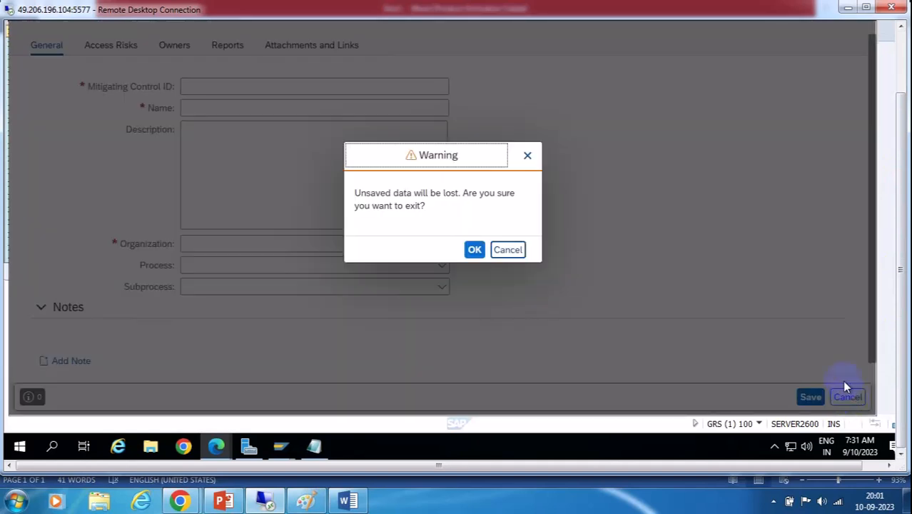
{"action": "left_click", "coordinate": [473, 250]}
Assign parameter 1061 Mitigating Control Maintenance to the new Workflow entry and set its parameter value to YES
{"action": "double_click", "coordinate": [110, 35]}
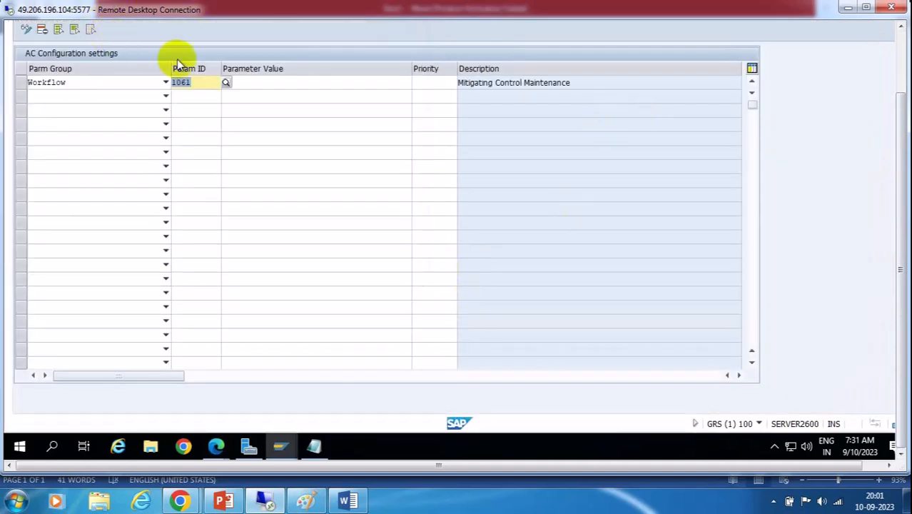
{"action": "left_click", "coordinate": [247, 82]}
{"action": "left_click", "coordinate": [416, 83]}
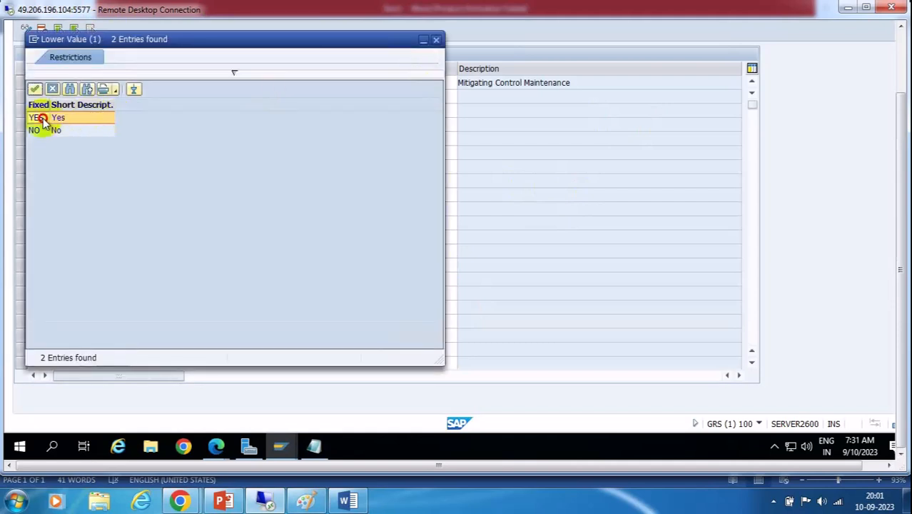
{"action": "double_click", "coordinate": [43, 119]}
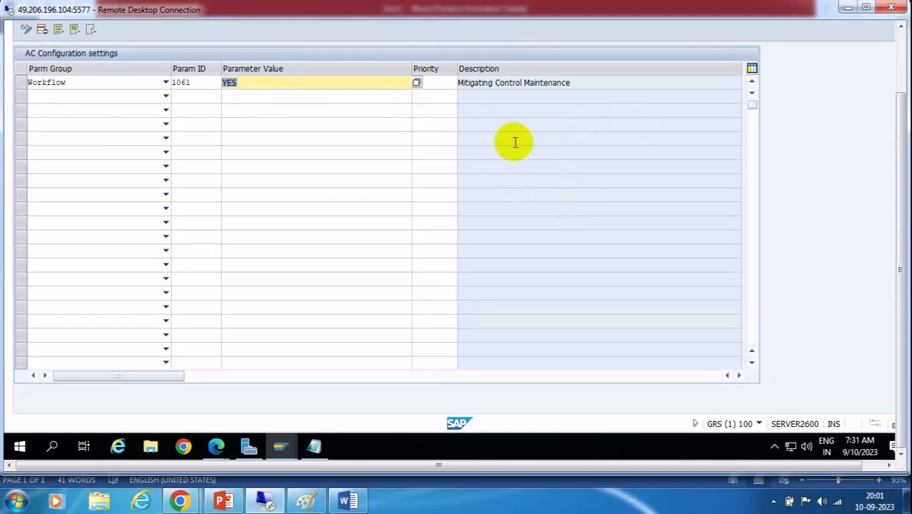
Save the new configuration parameter to customizing request GRSK900004
{"action": "left_click", "coordinate": [901, 49]}
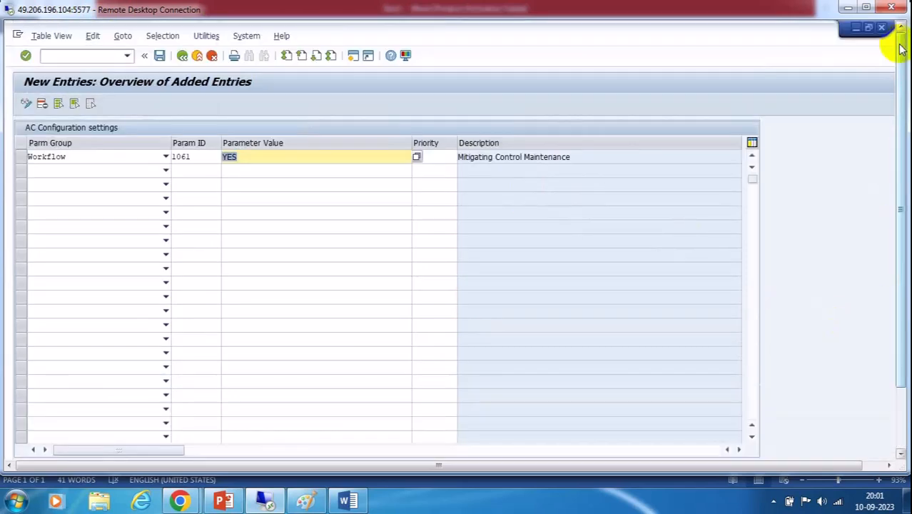
{"action": "left_click", "coordinate": [159, 55]}
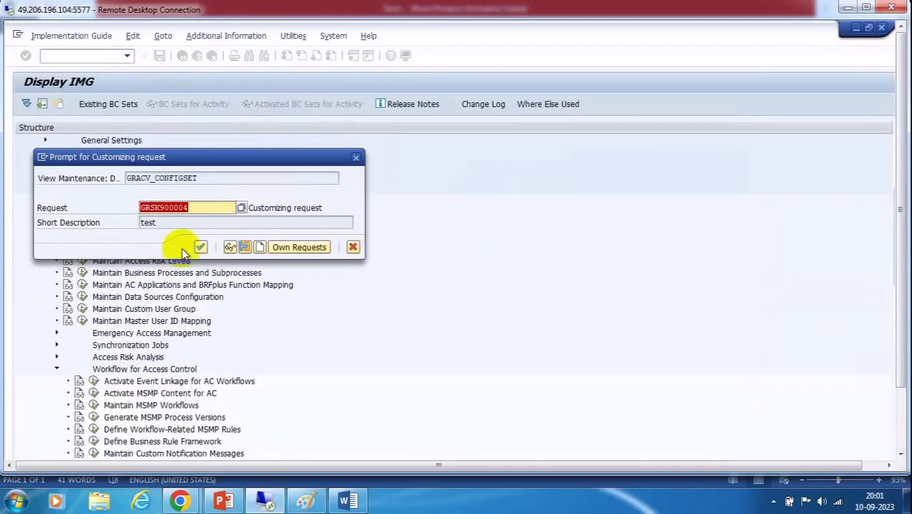
{"action": "left_click", "coordinate": [200, 247]}
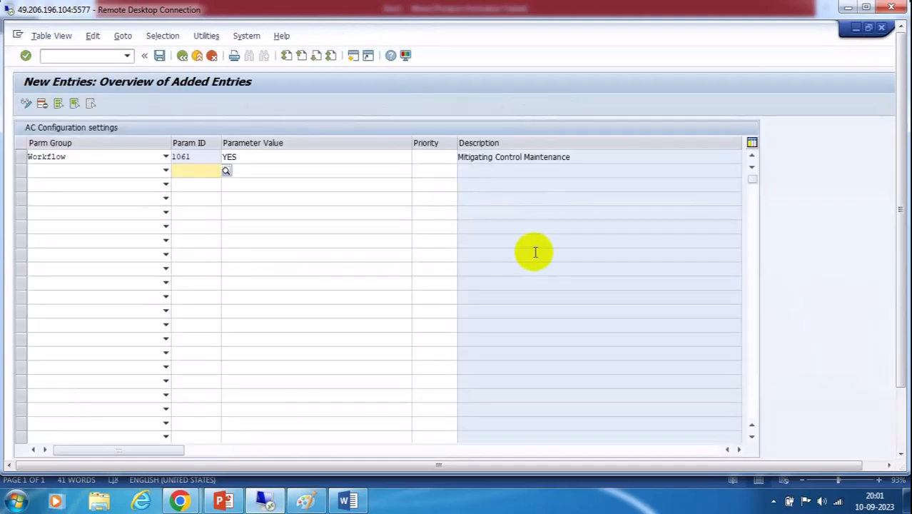
Start another mitigating control from the Edge list, examine the form's save and submit options, and discard it
{"action": "left_click", "coordinate": [899, 397]}
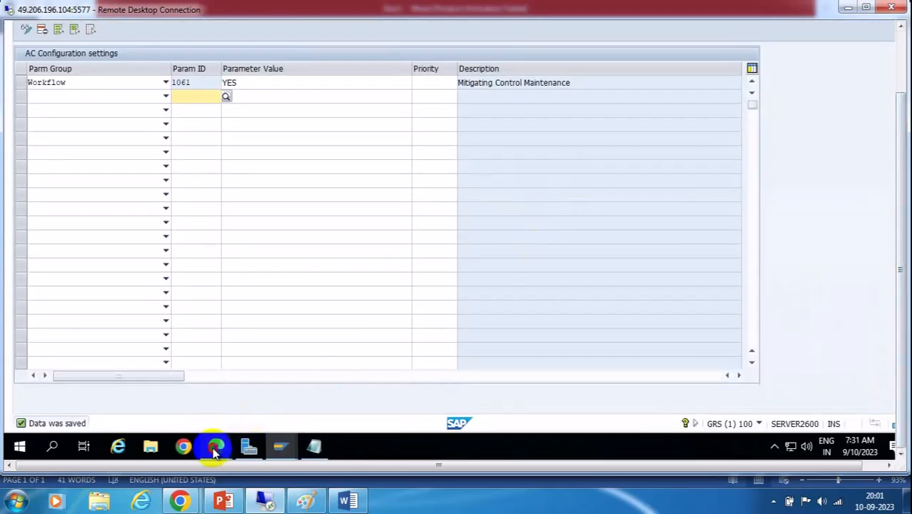
{"action": "mouse_move", "coordinate": [215, 451]}
{"action": "left_click", "coordinate": [214, 362]}
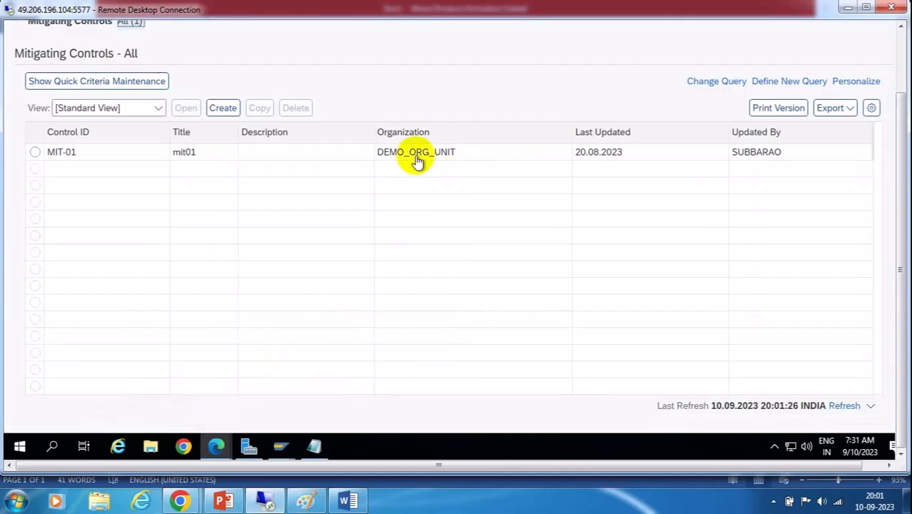
{"action": "left_click", "coordinate": [223, 110]}
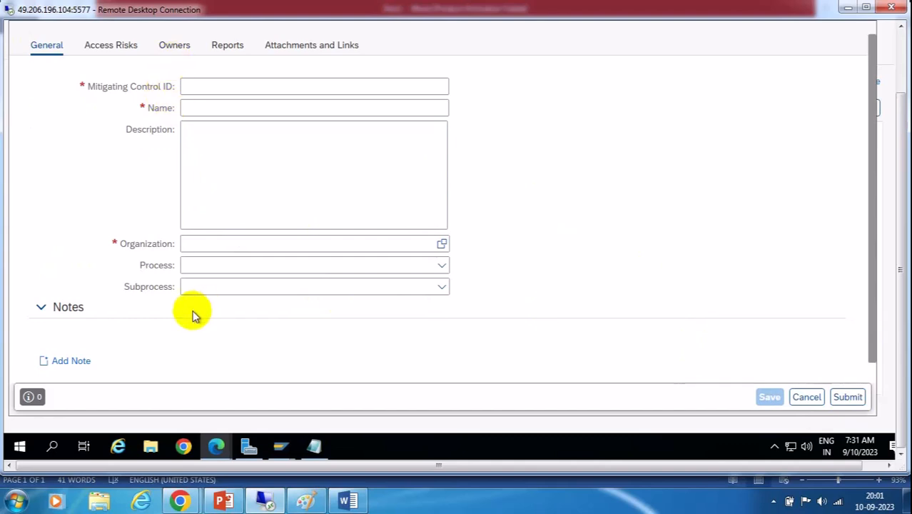
{"action": "left_click", "coordinate": [318, 109]}
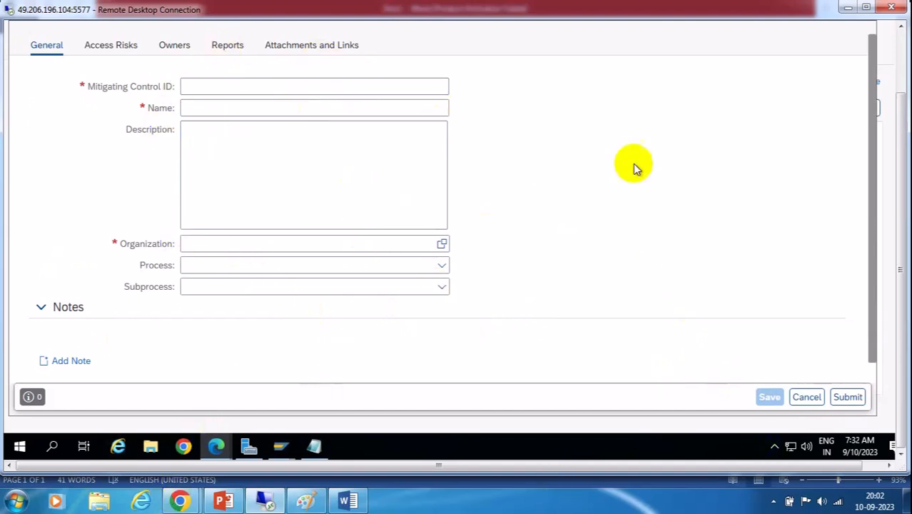
{"action": "left_click", "coordinate": [807, 400]}
{"action": "left_click", "coordinate": [475, 251]}
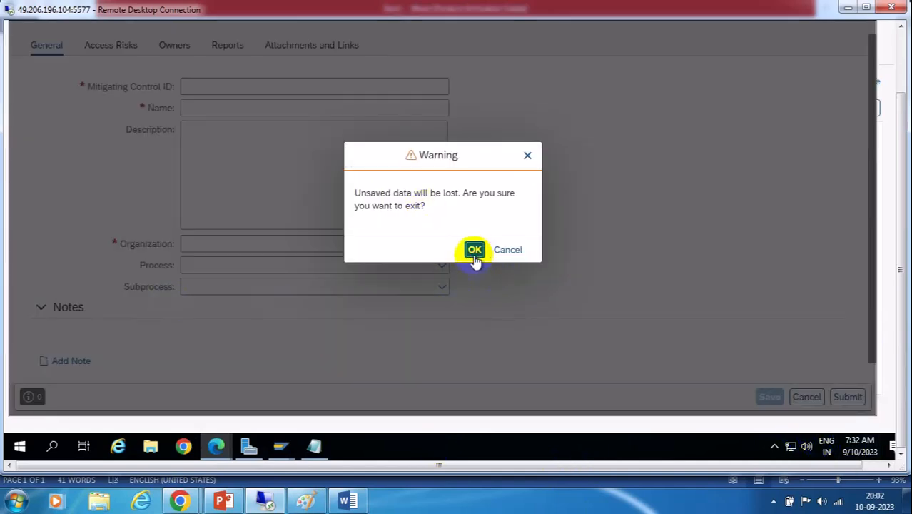
Review the Maintenance workflow bullet in the Word notes and return to the new configuration entries in the Remote Desktop session
{"action": "left_click", "coordinate": [348, 501]}
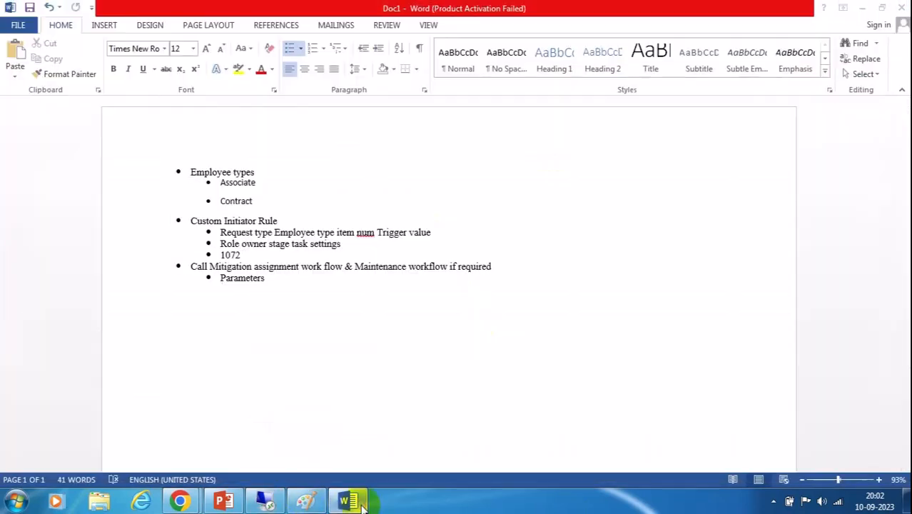
{"action": "left_click_drag", "start_coordinate": [357, 267], "coordinate": [476, 266]}
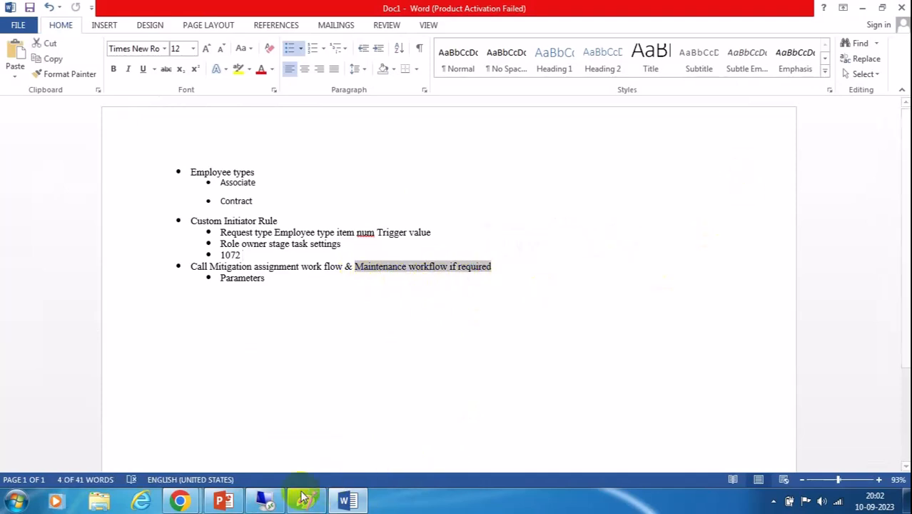
{"action": "left_click", "coordinate": [265, 501]}
{"action": "left_click", "coordinate": [262, 500]}
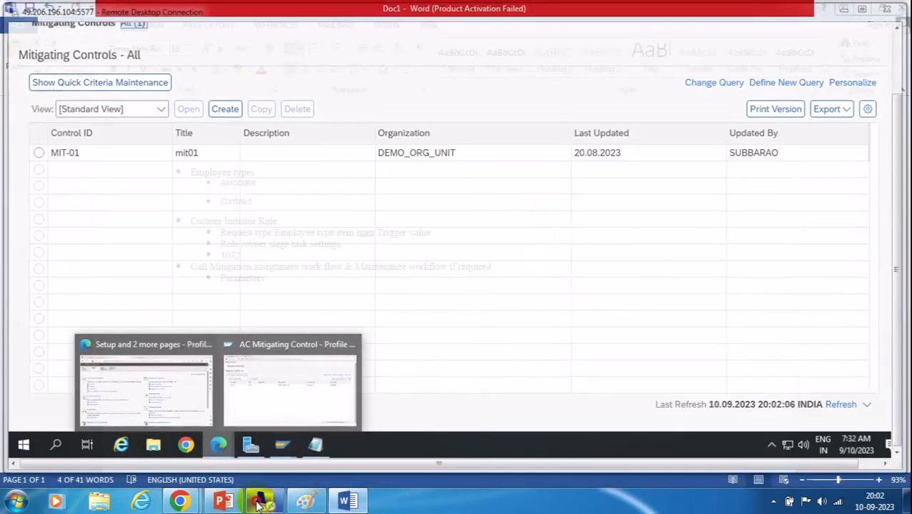
{"action": "left_click", "coordinate": [262, 502]}
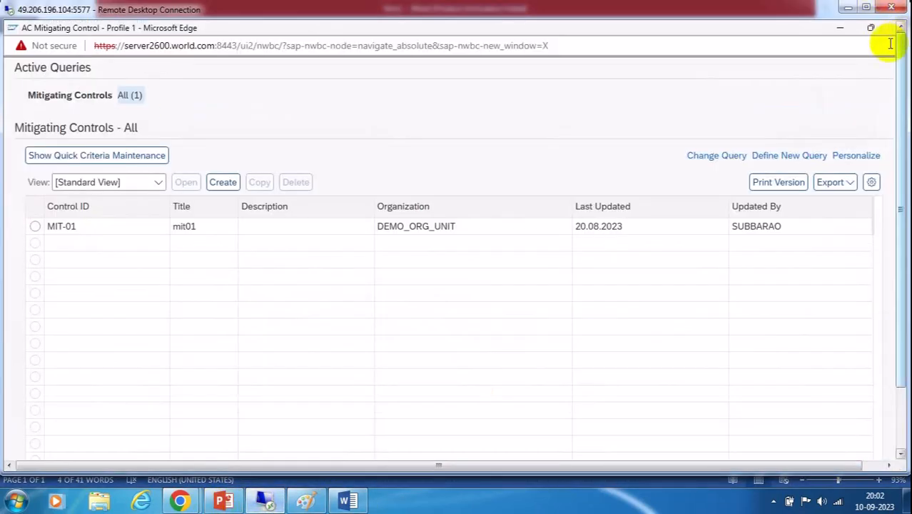
{"action": "left_click", "coordinate": [842, 28]}
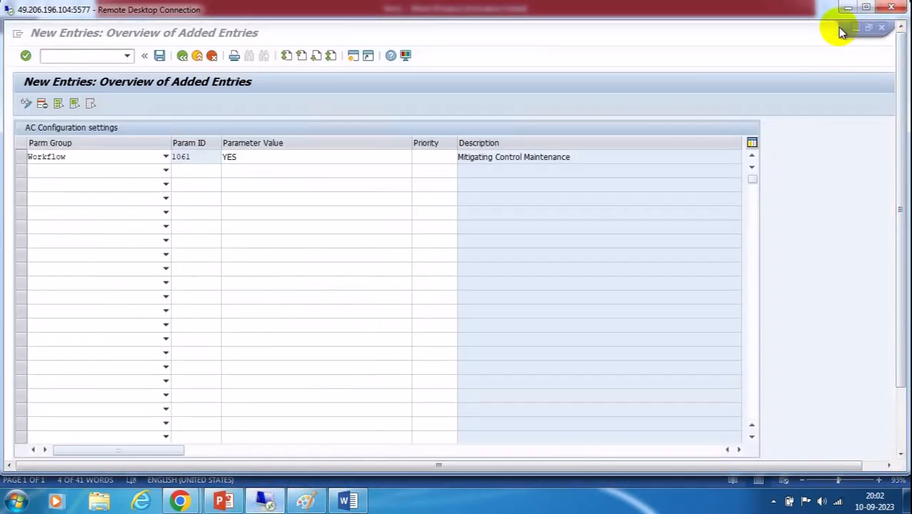
Add a second Workflow entry to the configuration settings and open its list of available parameter IDs
{"action": "left_click", "coordinate": [165, 171]}
{"action": "left_click", "coordinate": [59, 225]}
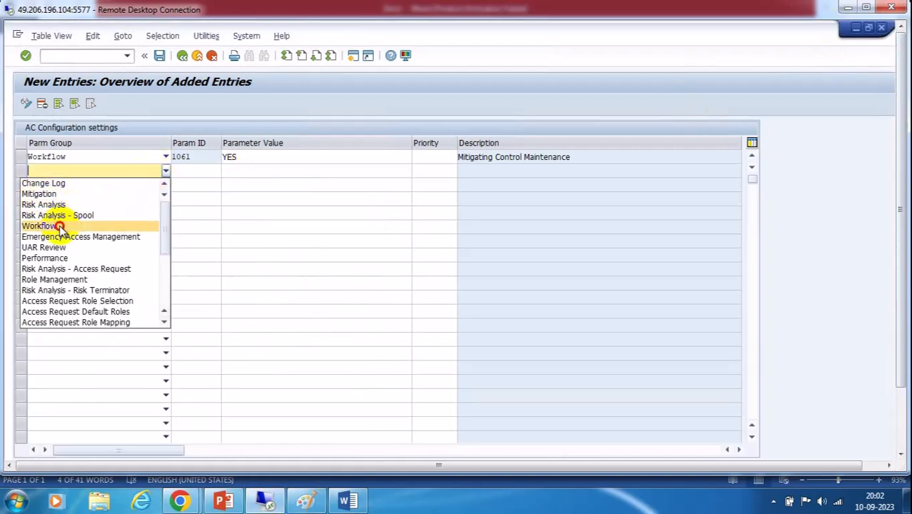
{"action": "left_click", "coordinate": [191, 173]}
{"action": "left_click", "coordinate": [226, 173]}
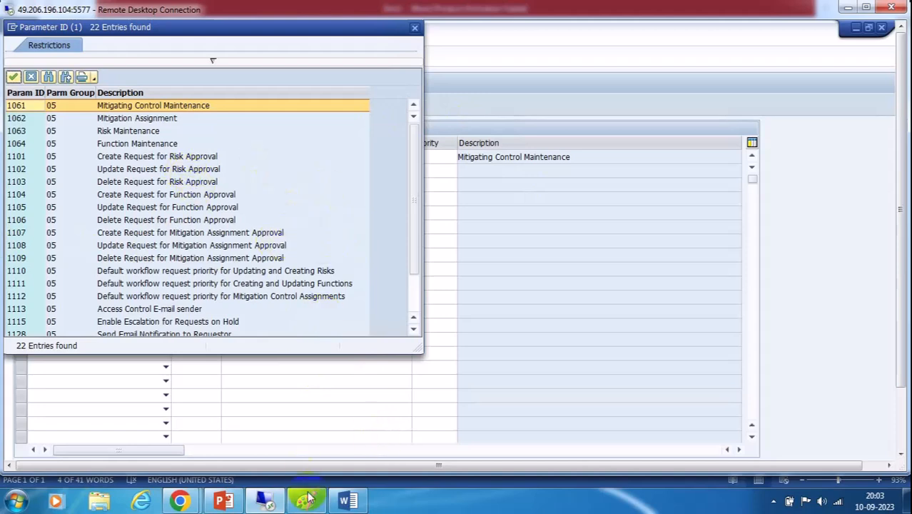
Review the custom initiator rule, maintenance workflow and mitigation assignment workflow notes in Word, and return to the parameter list in Remote Desktop
{"action": "left_click", "coordinate": [347, 500]}
{"action": "left_click_drag", "start_coordinate": [276, 279], "coordinate": [190, 223]}
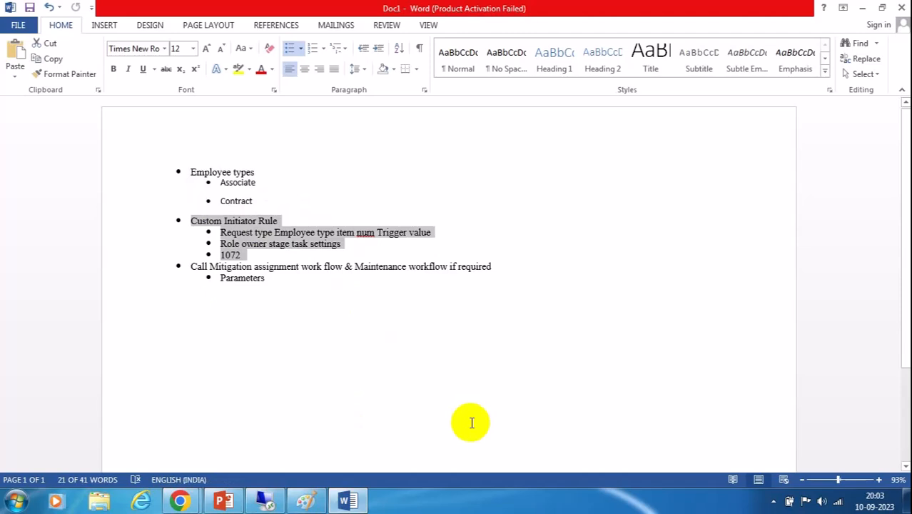
{"action": "left_click_drag", "start_coordinate": [492, 266], "coordinate": [362, 267]}
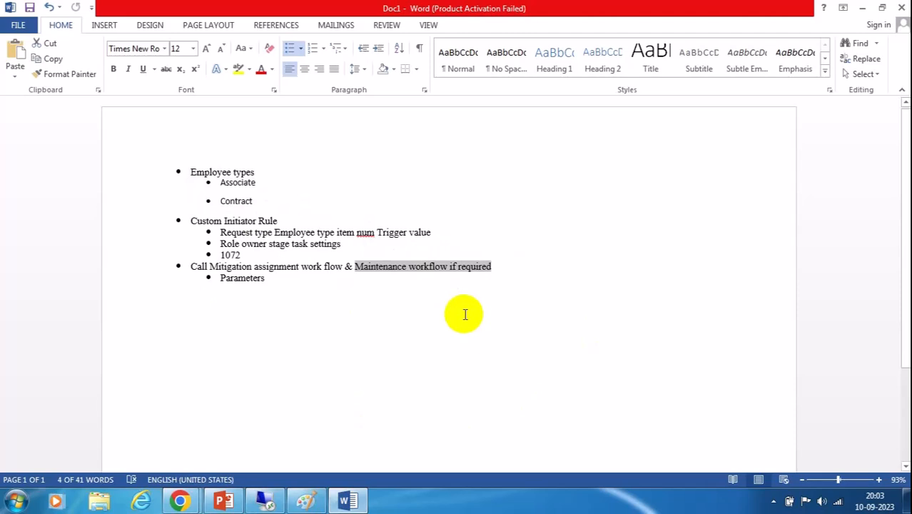
{"action": "left_click_drag", "start_coordinate": [344, 266], "coordinate": [209, 266]}
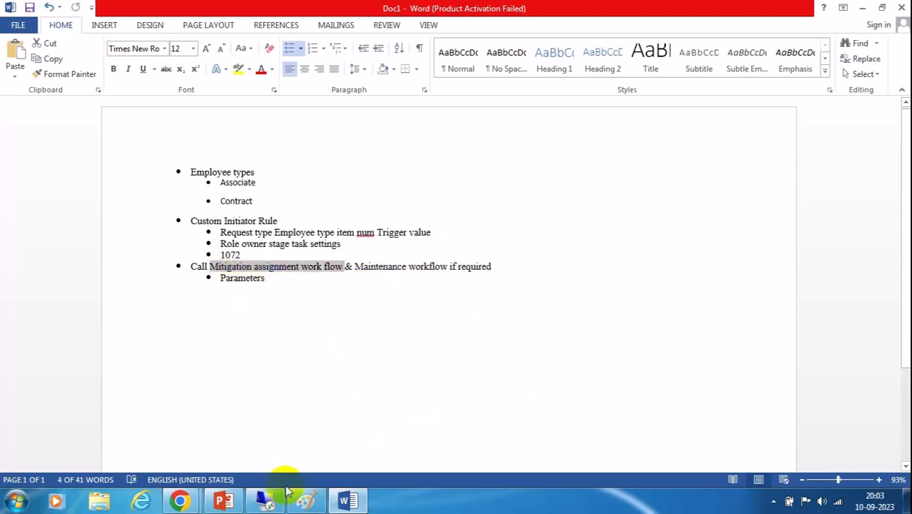
{"action": "left_click", "coordinate": [259, 497]}
Assign parameter 1062 Mitigation Assignment to the second Workflow entry, set its value to YES, and save
{"action": "double_click", "coordinate": [24, 118]}
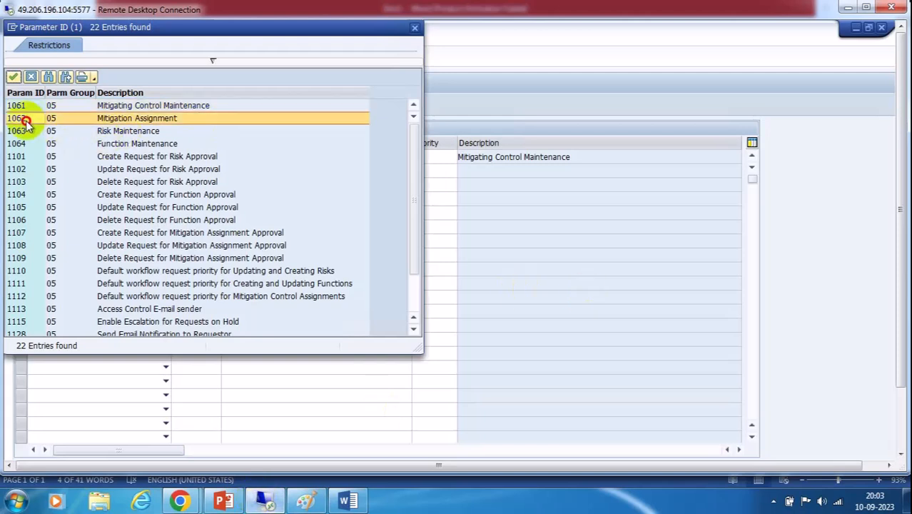
{"action": "left_click", "coordinate": [252, 172]}
{"action": "left_click", "coordinate": [416, 170]}
{"action": "double_click", "coordinate": [32, 193]}
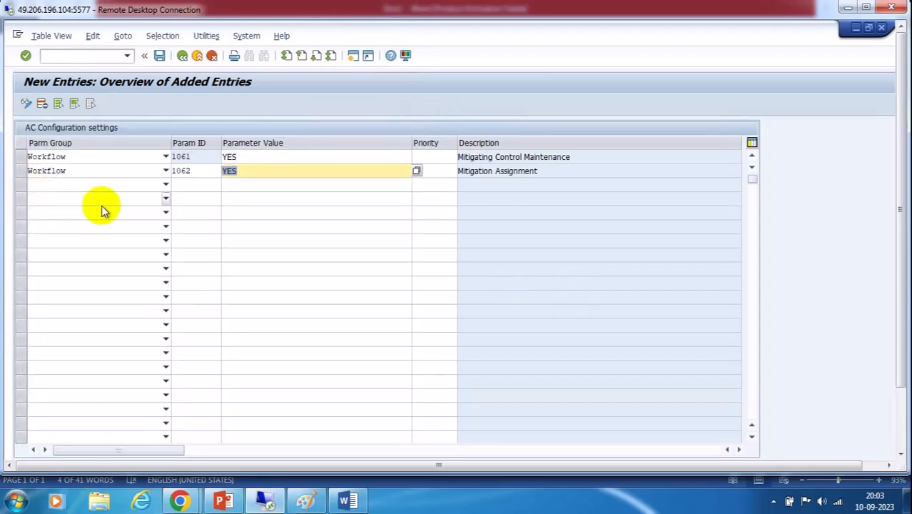
{"action": "left_click", "coordinate": [159, 55]}
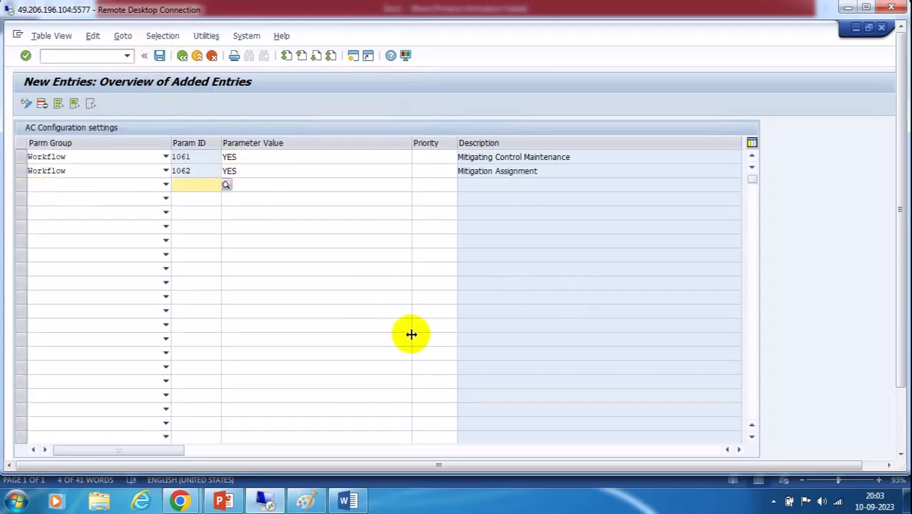
Add a third Workflow entry with parameter 1107 Create Request for Mitigation Assignment Approval
{"action": "left_click", "coordinate": [166, 184]}
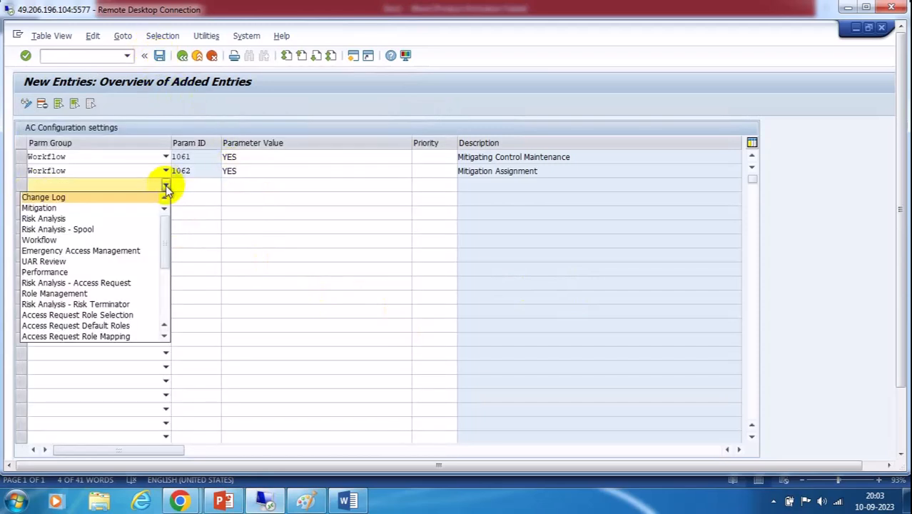
{"action": "left_click", "coordinate": [39, 240]}
{"action": "left_click", "coordinate": [202, 185]}
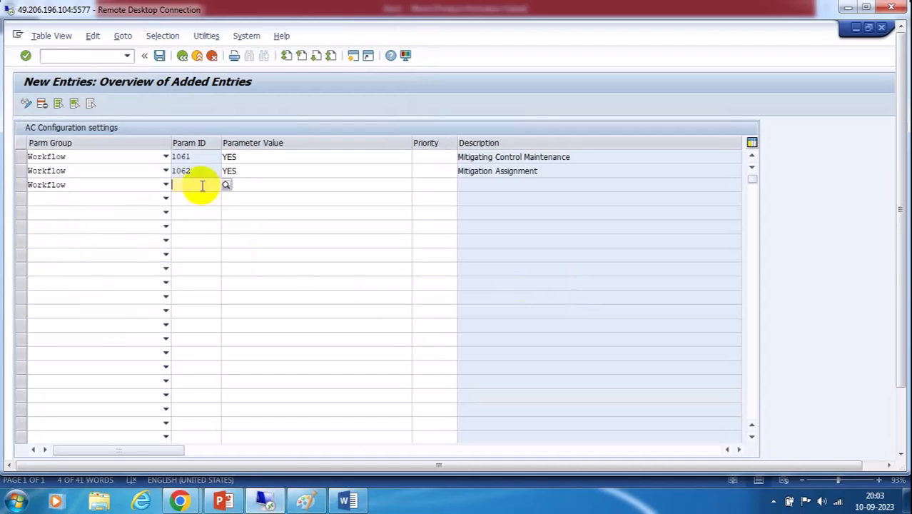
{"action": "left_click", "coordinate": [225, 185]}
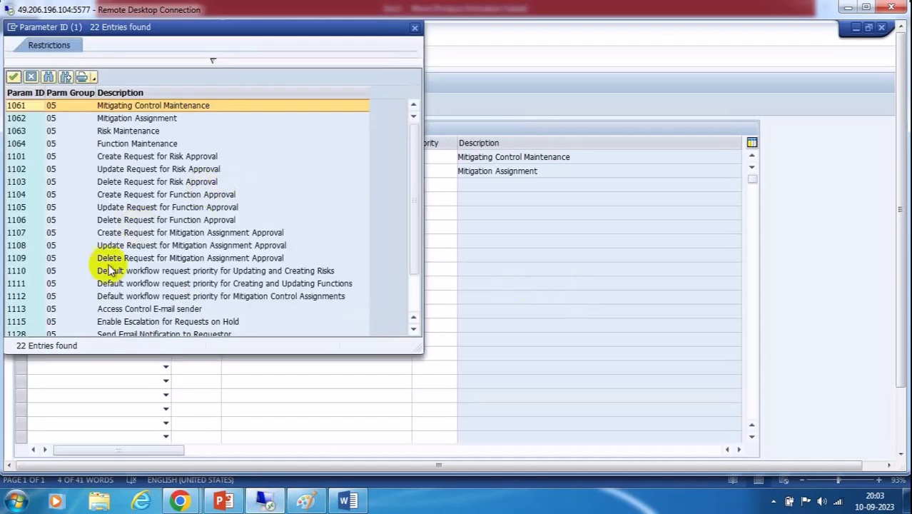
{"action": "double_click", "coordinate": [24, 232]}
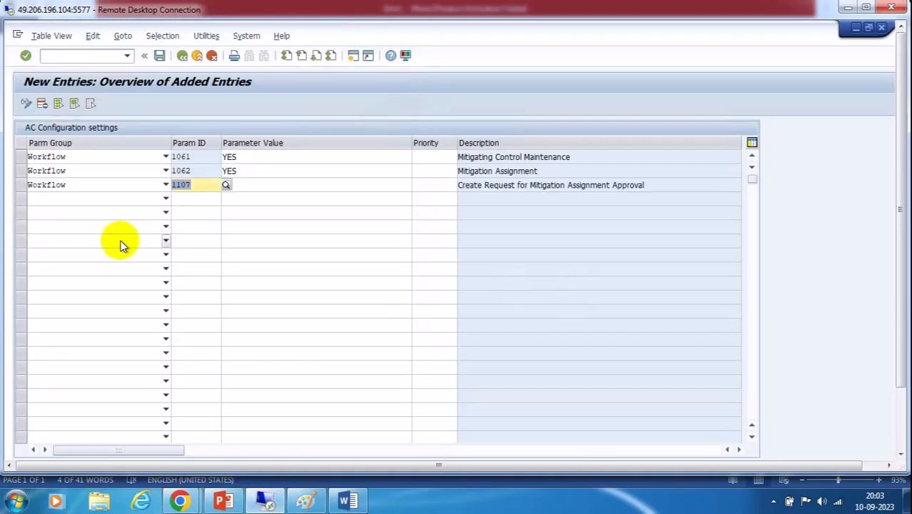
{"action": "left_click", "coordinate": [270, 188]}
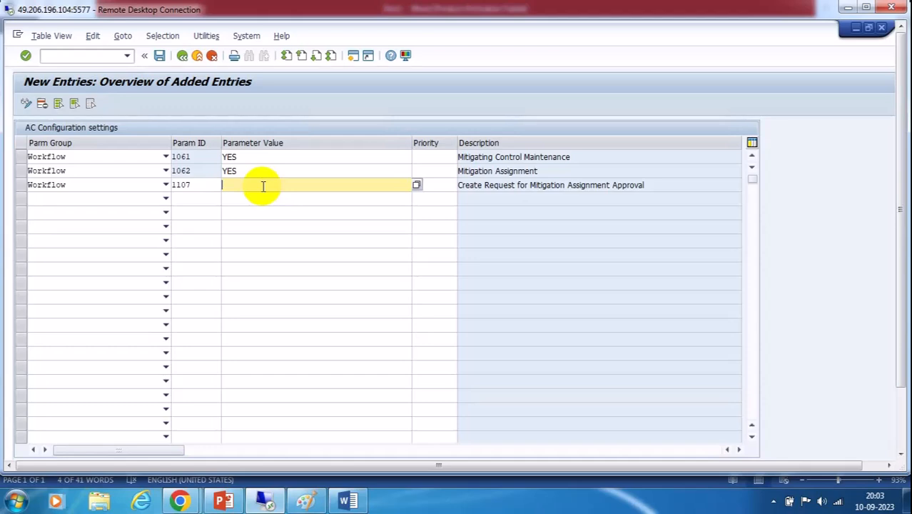
In a new SAP session, run spro and open Define Request Type under Governance, Risk and Compliance > Access Control > User Provisioning
{"action": "left_click", "coordinate": [354, 57]}
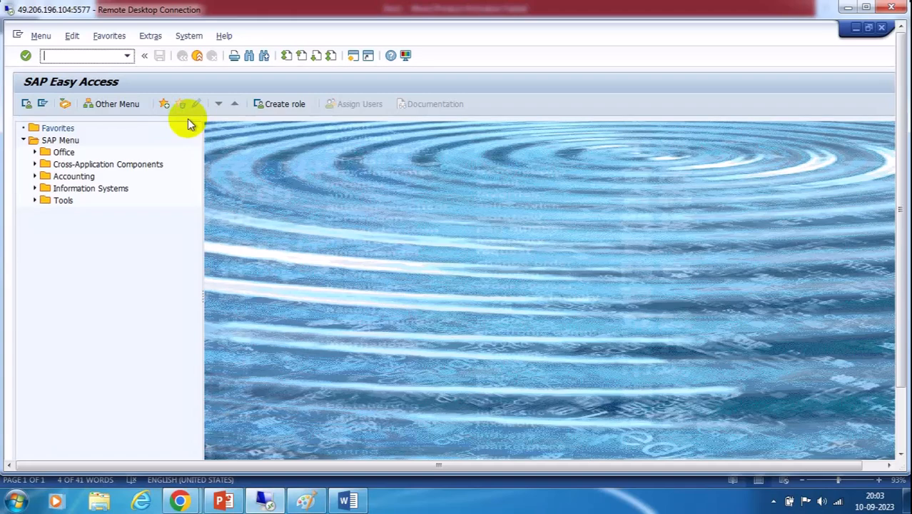
{"action": "type", "text": "spro"}
{"action": "key", "text": "Return"}
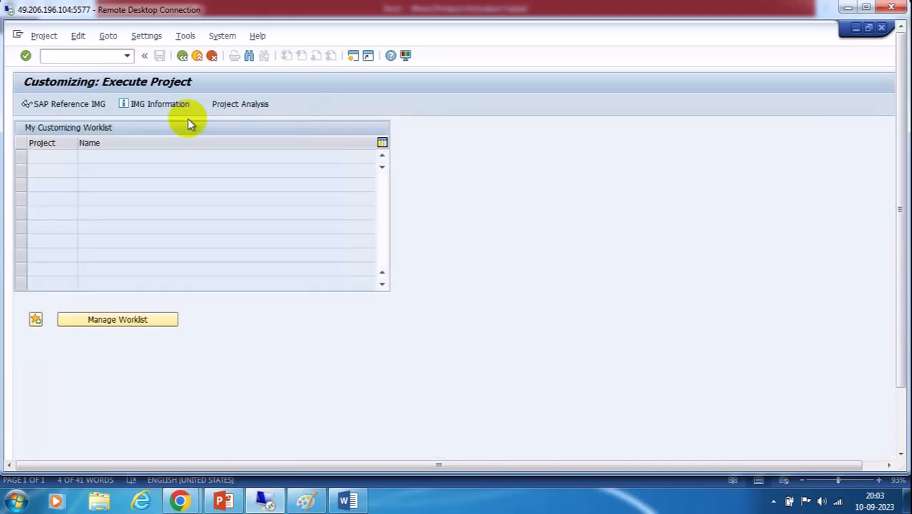
{"action": "left_click", "coordinate": [71, 105]}
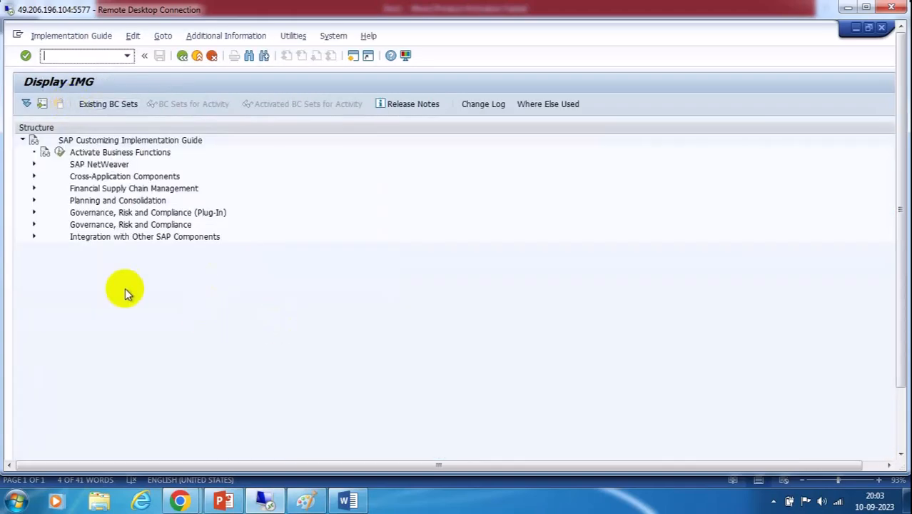
{"action": "left_click", "coordinate": [34, 224]}
{"action": "left_click", "coordinate": [45, 284]}
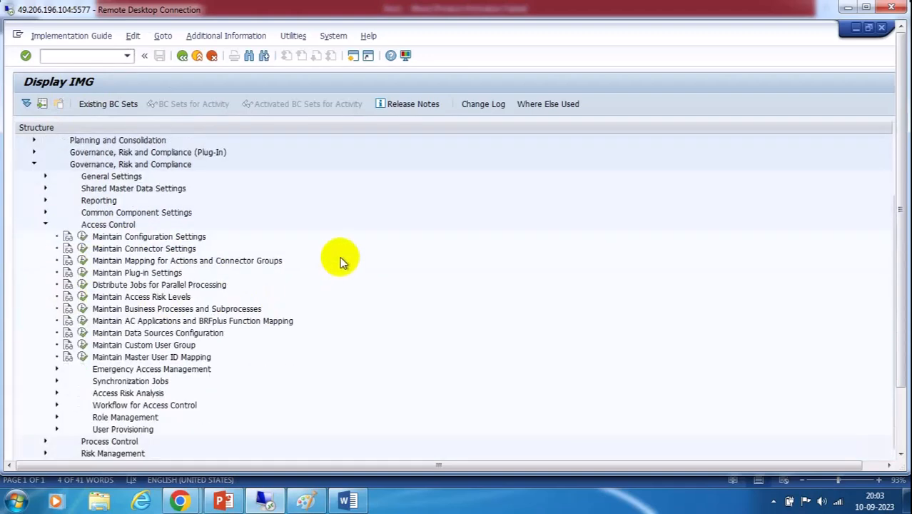
{"action": "left_click", "coordinate": [56, 429]}
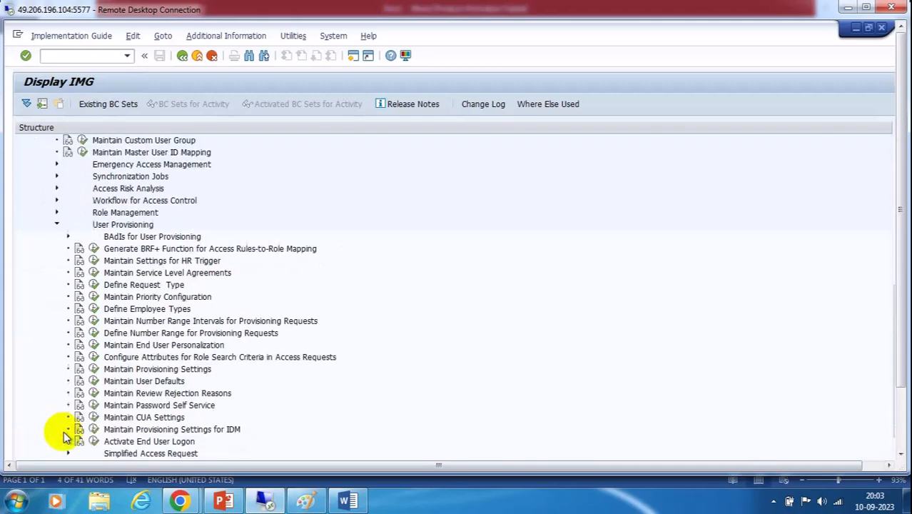
{"action": "left_click", "coordinate": [93, 285]}
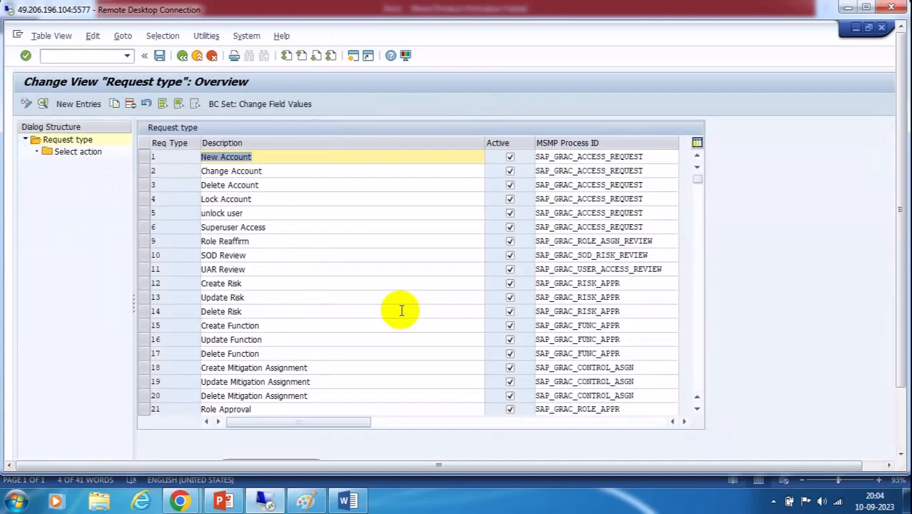
Find the Create Mitigation Assignment request type number and set parameter 1107's value to 18 in the new configuration entries
{"action": "scroll", "coordinate": [340, 310], "scroll_direction": "down", "scroll_amount": 4}
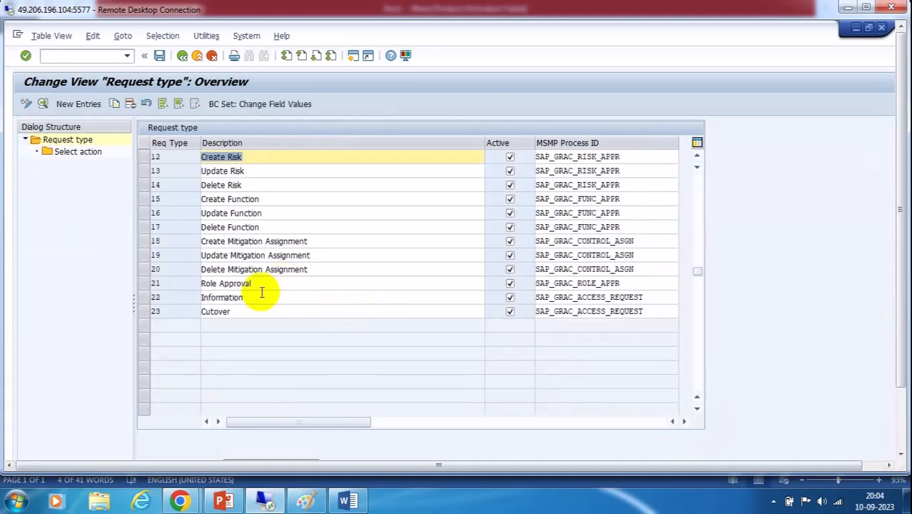
{"action": "left_click", "coordinate": [166, 241]}
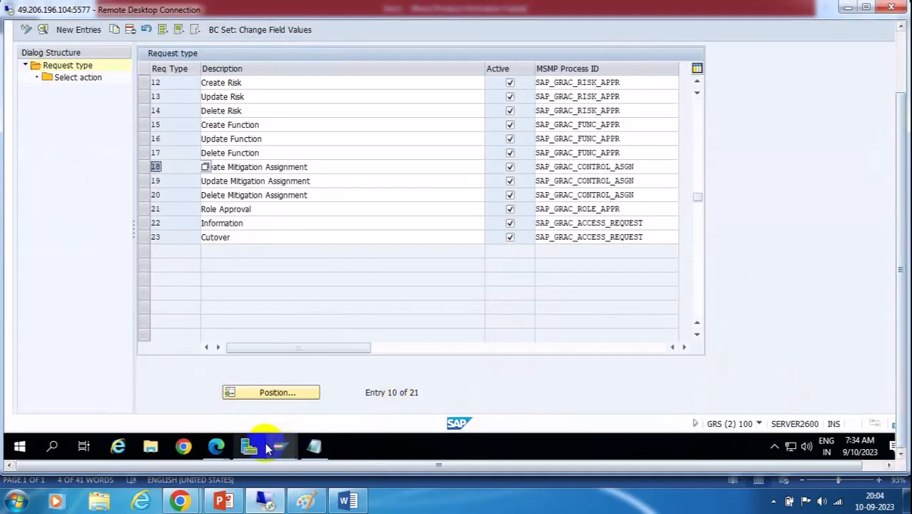
{"action": "mouse_move", "coordinate": [283, 446]}
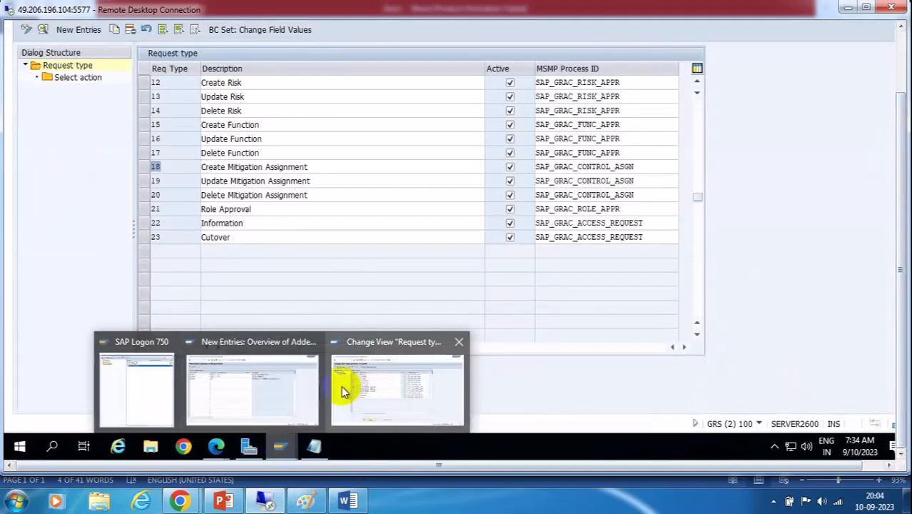
{"action": "left_click", "coordinate": [281, 386]}
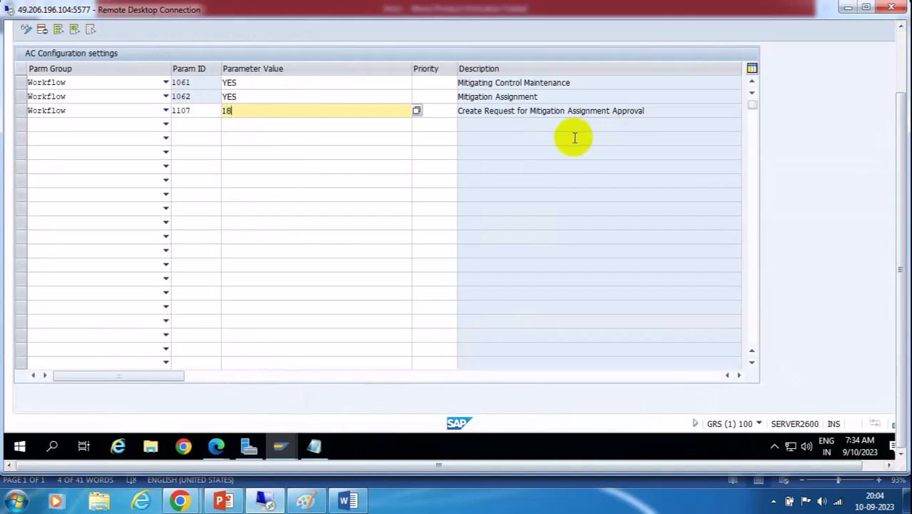
Add a fourth Workflow entry with parameter 1108 Update Request for Mitigation Assignment Approval
{"action": "left_click", "coordinate": [167, 125]}
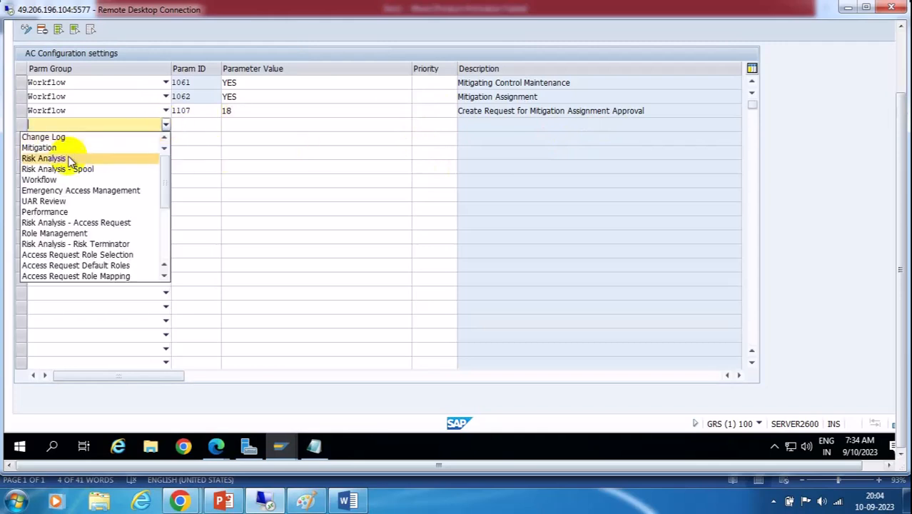
{"action": "left_click", "coordinate": [48, 179]}
{"action": "left_click", "coordinate": [192, 122]}
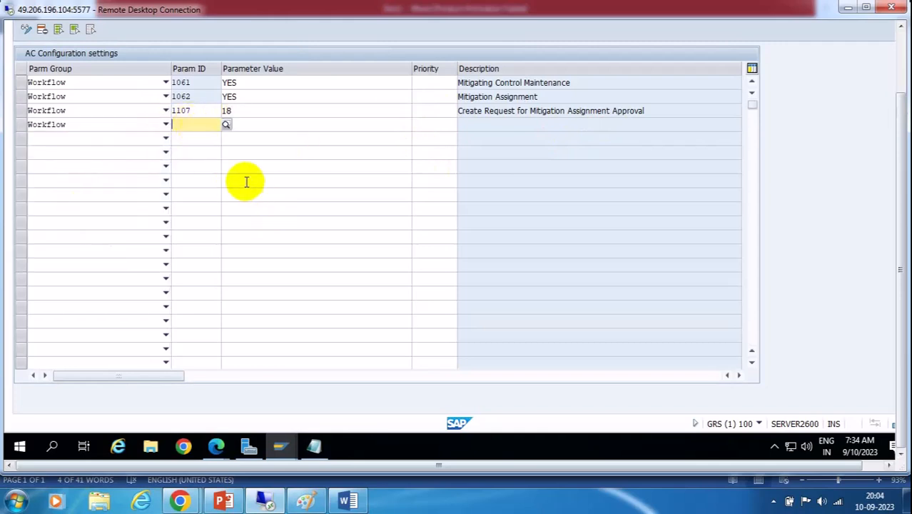
{"action": "left_click", "coordinate": [227, 126]}
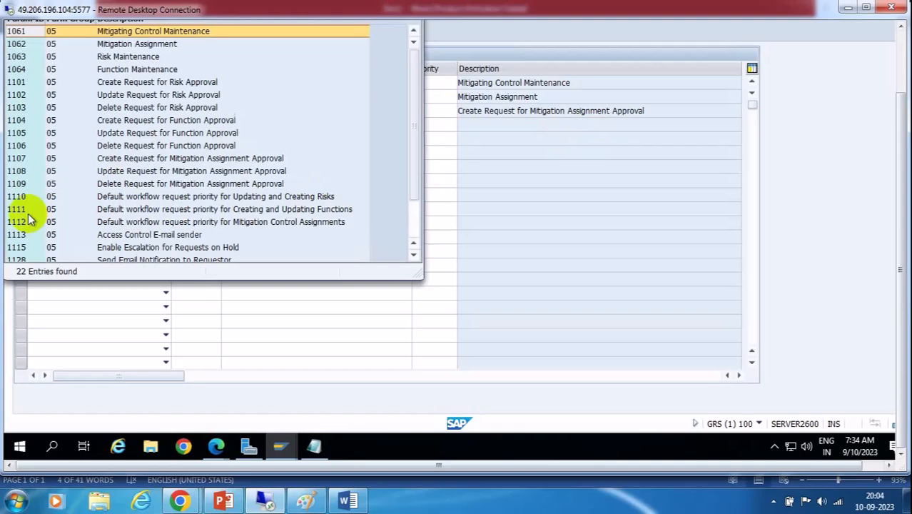
{"action": "left_click", "coordinate": [900, 48]}
{"action": "left_click", "coordinate": [418, 26]}
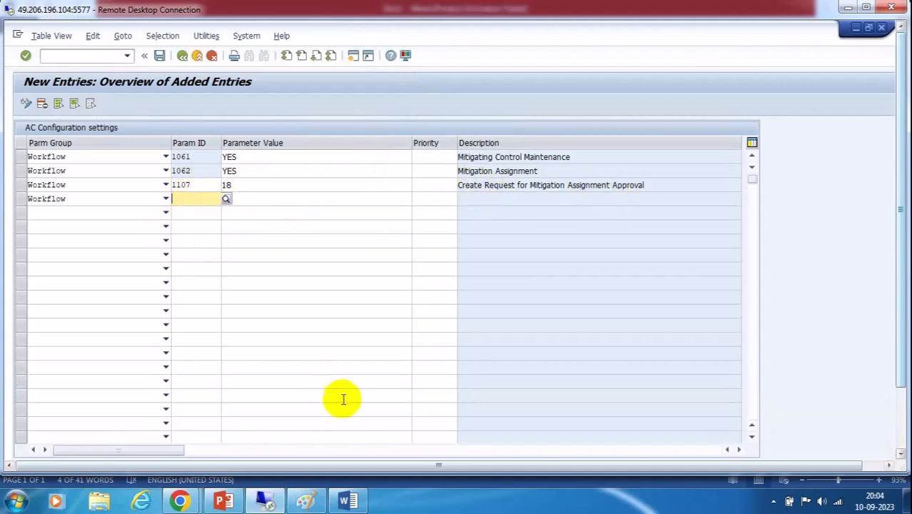
{"action": "left_click", "coordinate": [225, 200]}
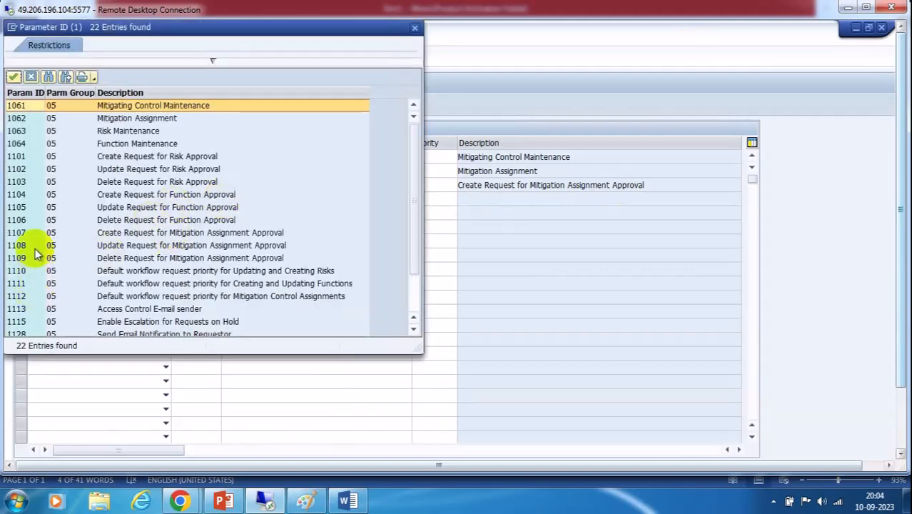
{"action": "double_click", "coordinate": [146, 245]}
{"action": "left_click", "coordinate": [253, 202]}
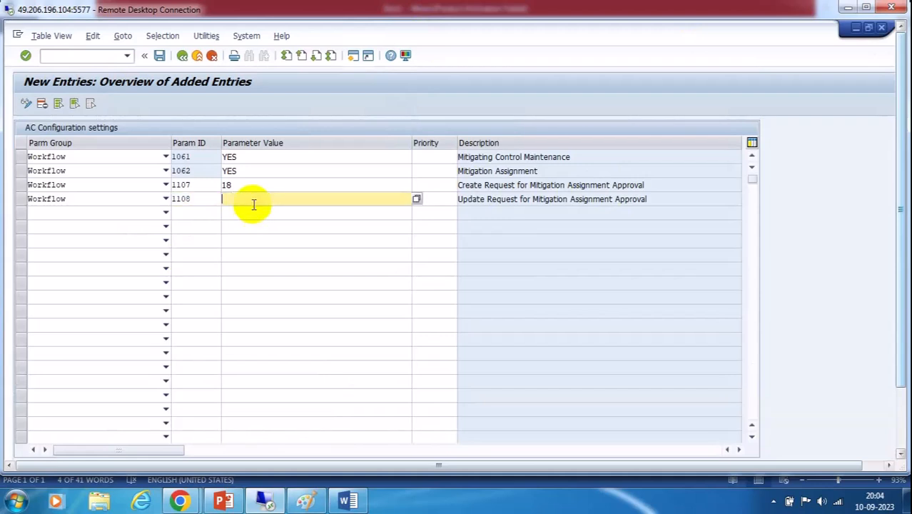
Add a fifth Workflow entry with parameter 1109 Delete Request for Mitigation Assignment Approval
{"action": "left_click", "coordinate": [166, 212]}
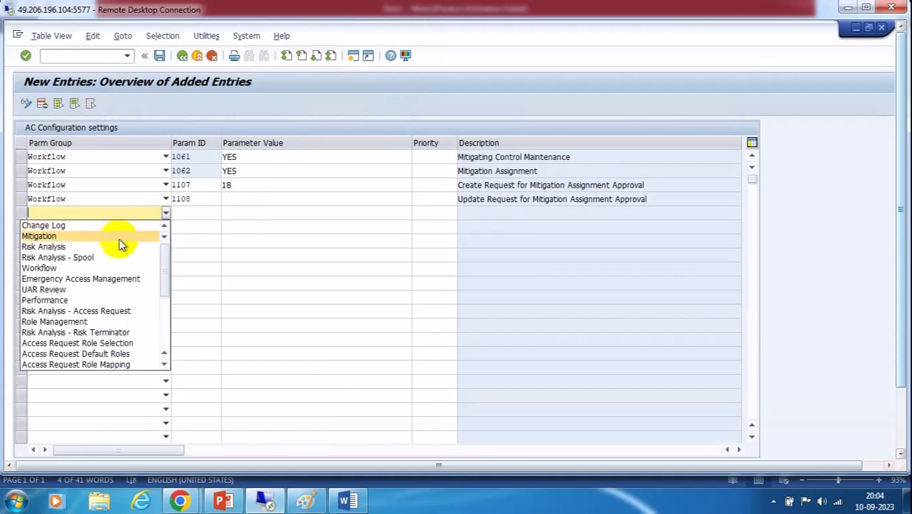
{"action": "left_click", "coordinate": [49, 270]}
{"action": "left_click", "coordinate": [187, 212]}
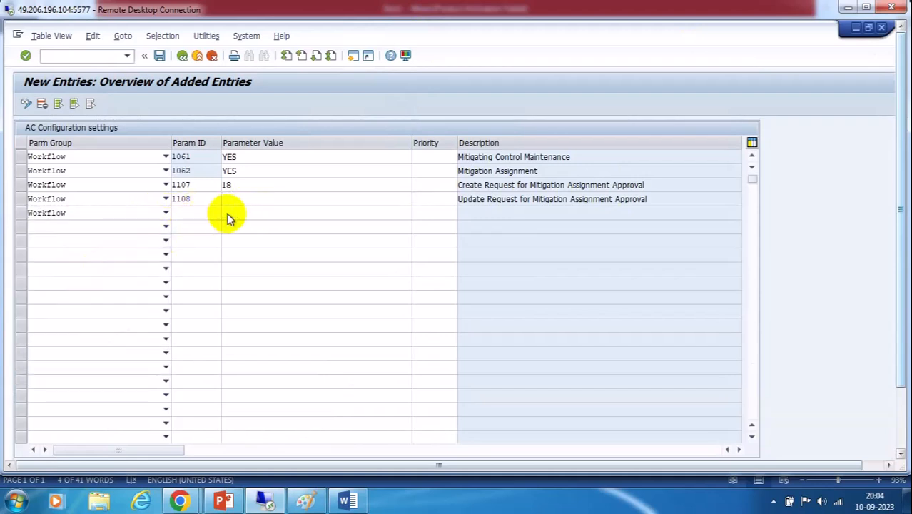
{"action": "left_click", "coordinate": [227, 214]}
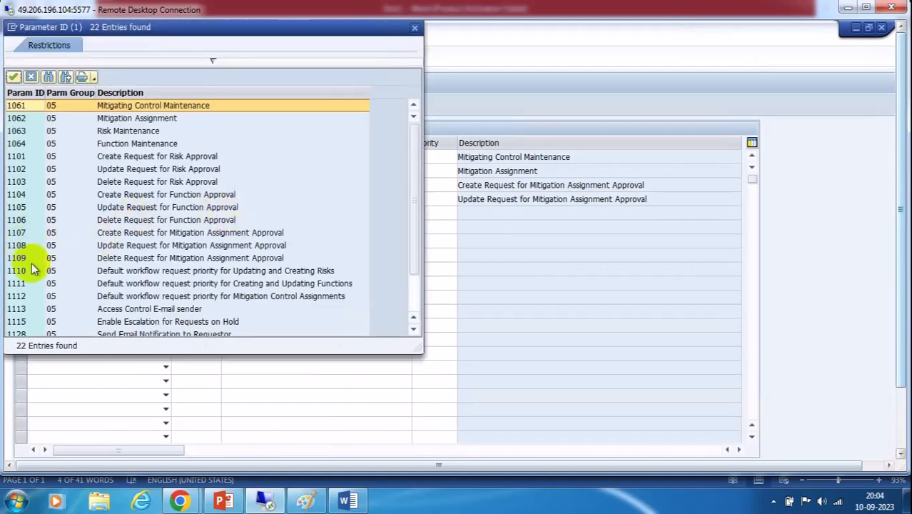
{"action": "double_click", "coordinate": [21, 260]}
Look up the Update and Delete Mitigation Assignment request type numbers, and set parameter 1108 to 19 and parameter 1109 to 20
{"action": "left_click", "coordinate": [244, 201]}
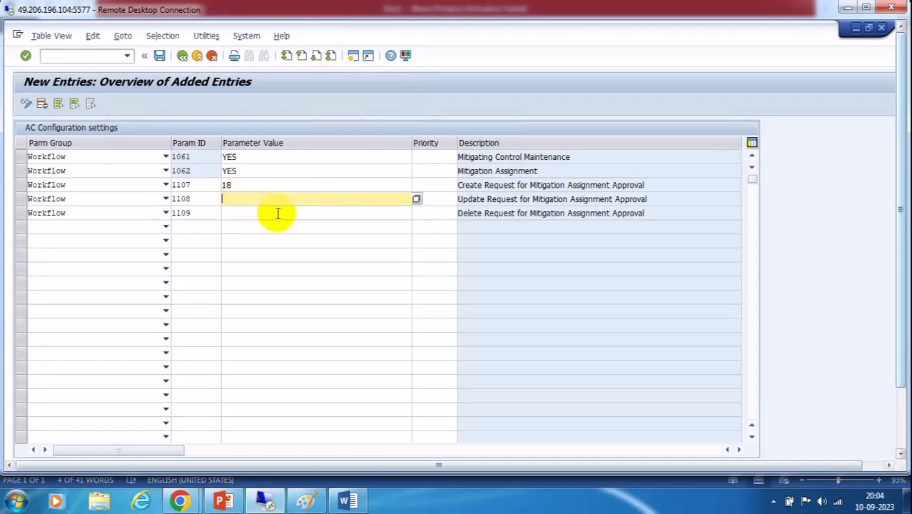
{"action": "left_click", "coordinate": [902, 414]}
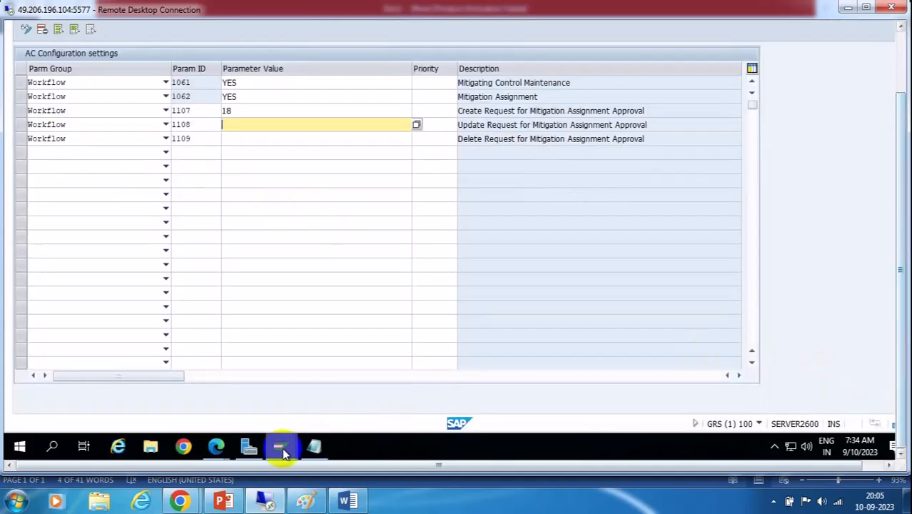
{"action": "mouse_move", "coordinate": [280, 446]}
{"action": "left_click", "coordinate": [423, 403]}
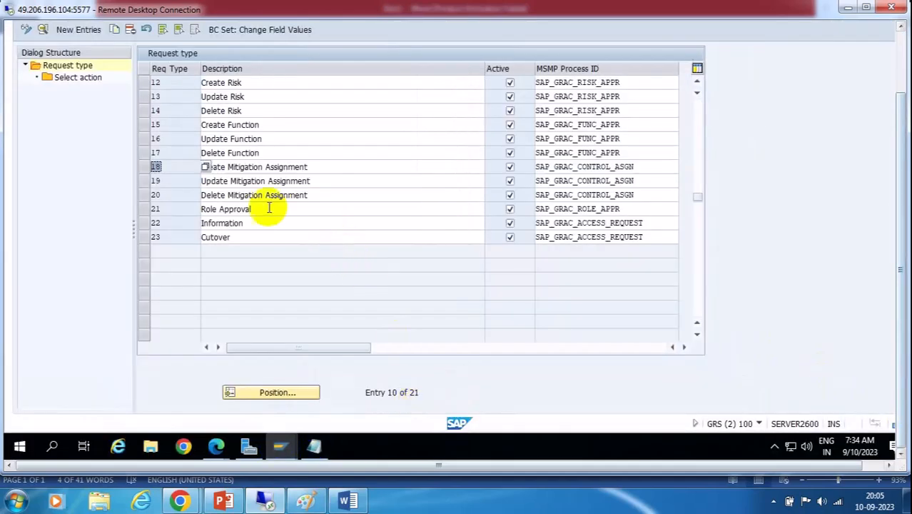
{"action": "left_click", "coordinate": [327, 185]}
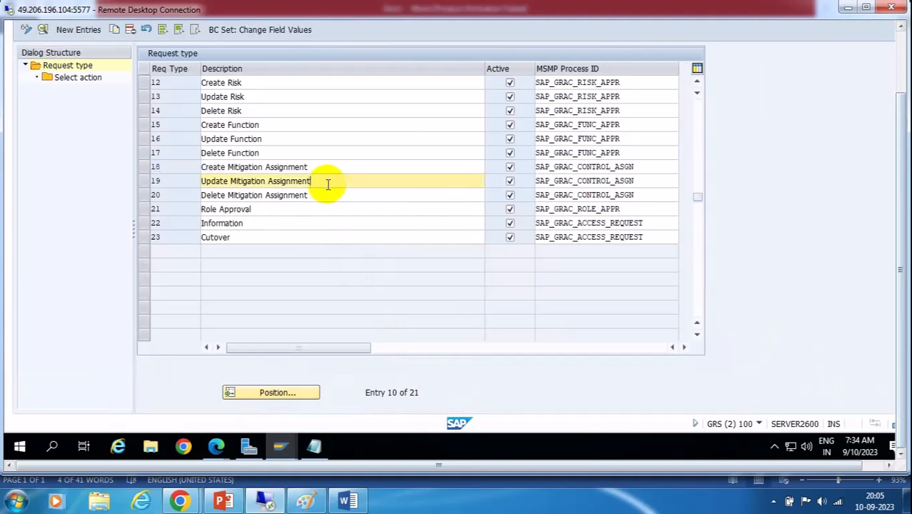
{"action": "left_click", "coordinate": [209, 169]}
{"action": "left_click", "coordinate": [223, 180]}
{"action": "left_click", "coordinate": [211, 194]}
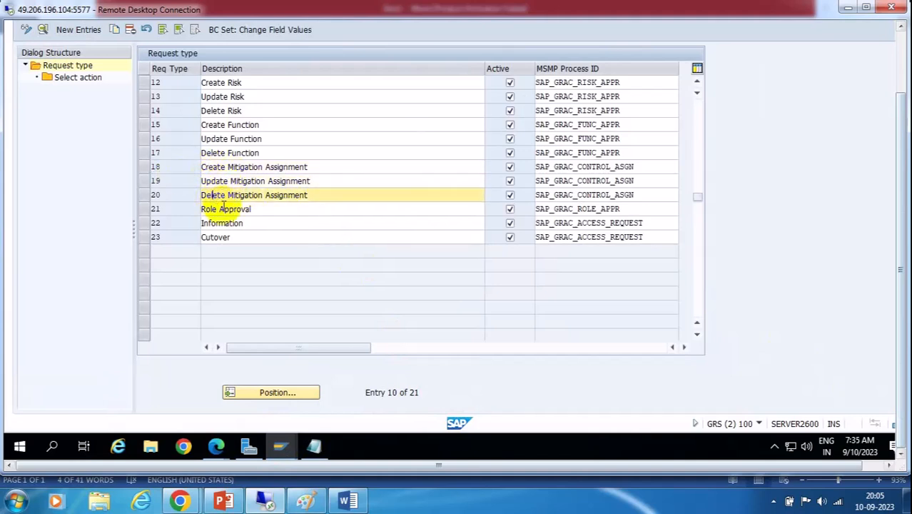
{"action": "left_click", "coordinate": [284, 449]}
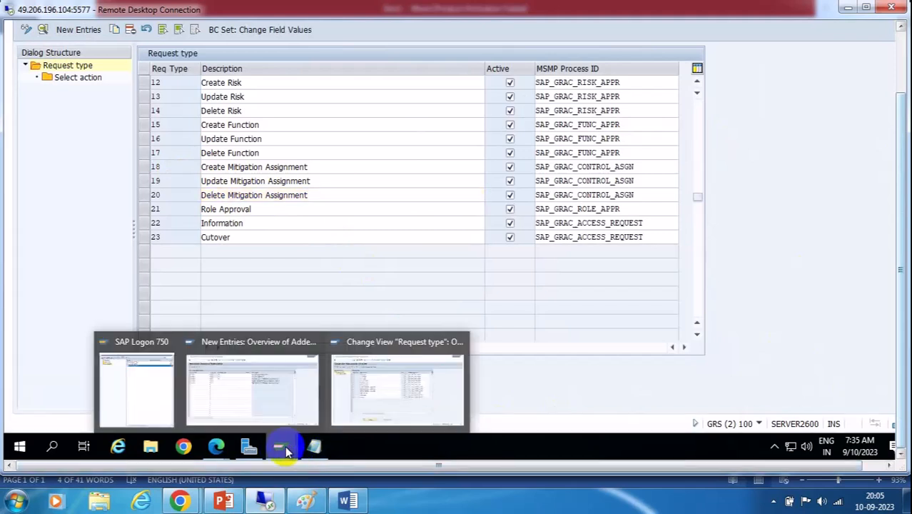
{"action": "left_click", "coordinate": [258, 378]}
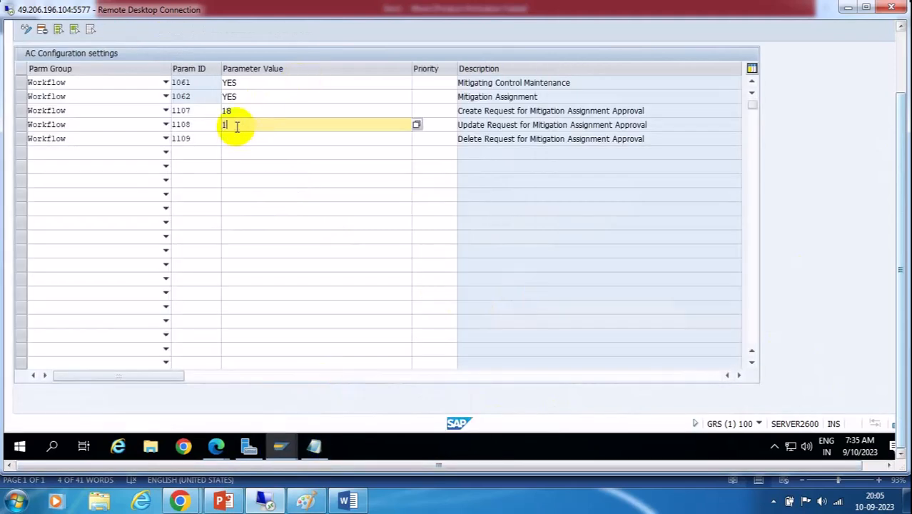
{"action": "left_click", "coordinate": [231, 138]}
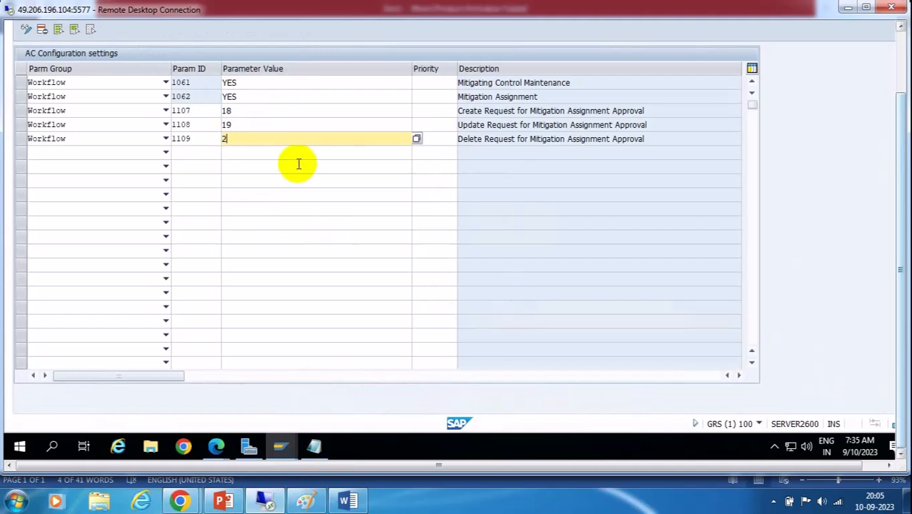
Save the new AC configuration entries for the mitigation workflow parameters
{"action": "left_click", "coordinate": [901, 48]}
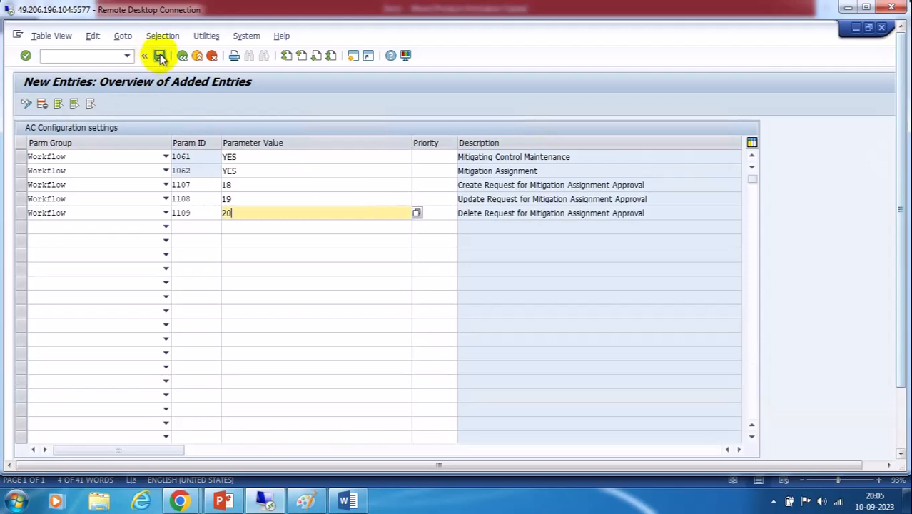
{"action": "left_click", "coordinate": [160, 57]}
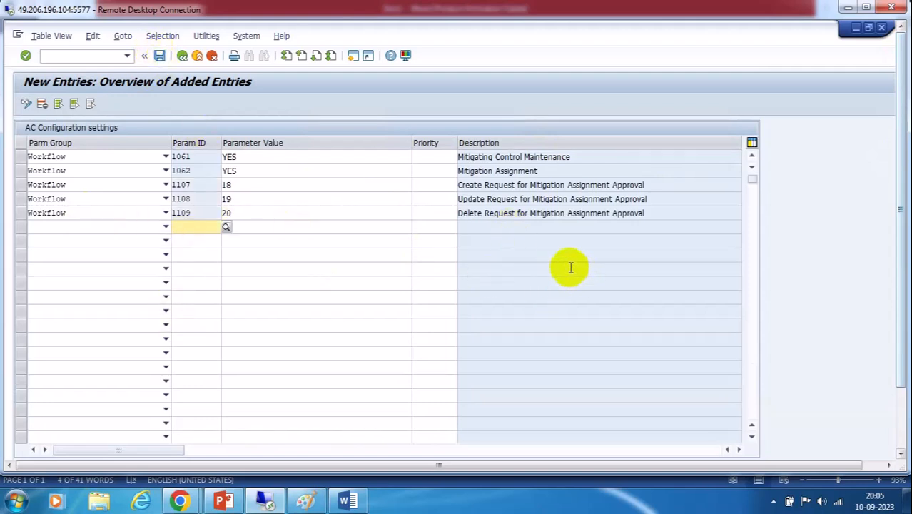
{"action": "left_click", "coordinate": [228, 186]}
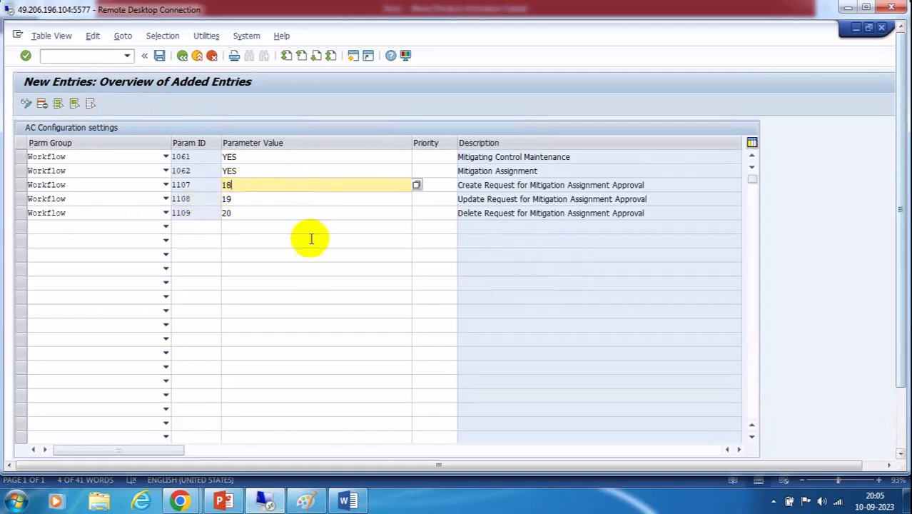
{"action": "left_click", "coordinate": [160, 56]}
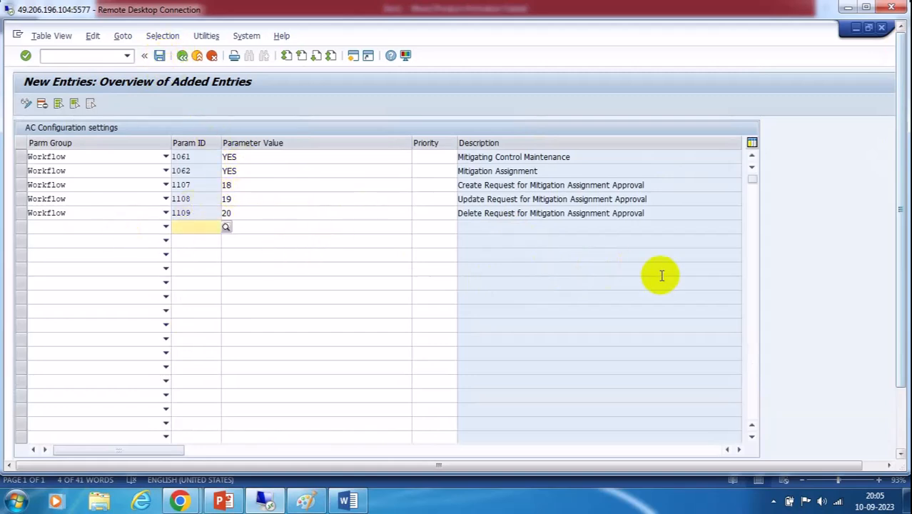
Switch to the Word notes and review the item on calling the mitigation assignment and maintenance workflows
{"action": "left_click", "coordinate": [348, 501]}
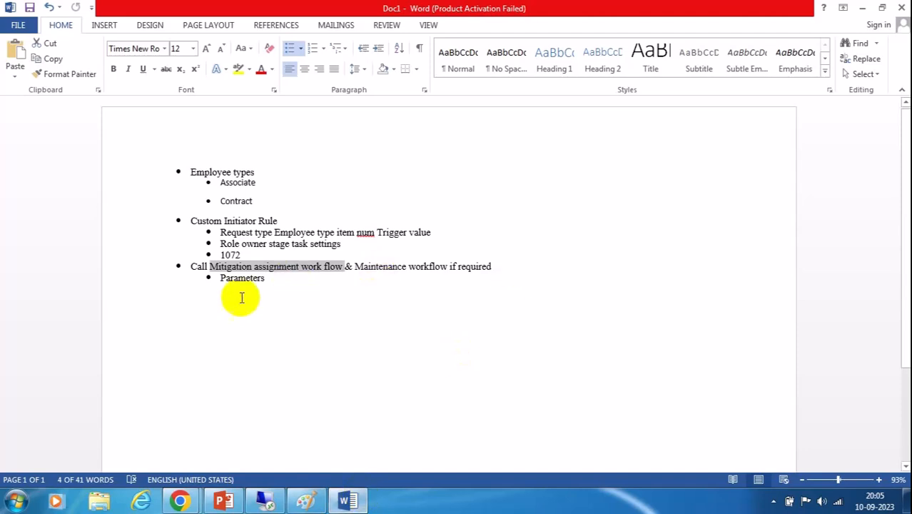
{"action": "left_click_drag", "start_coordinate": [266, 279], "coordinate": [193, 265]}
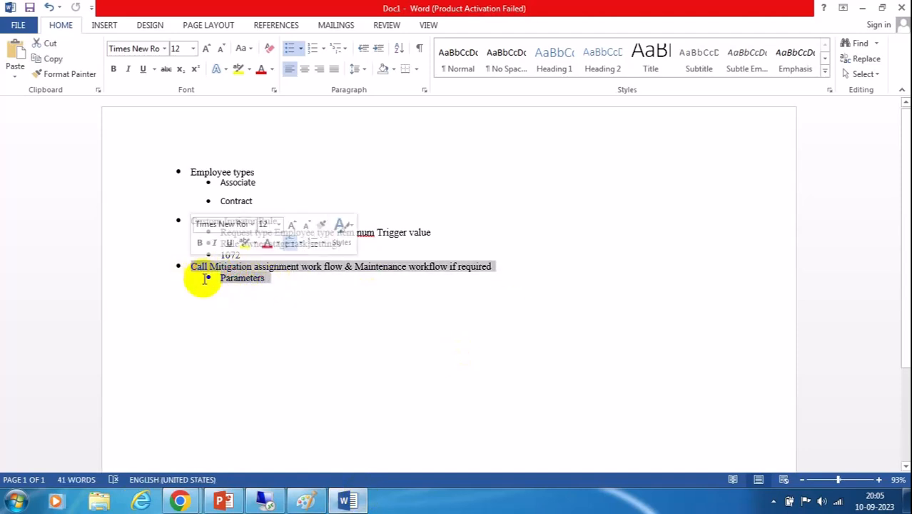
{"action": "left_click", "coordinate": [500, 366]}
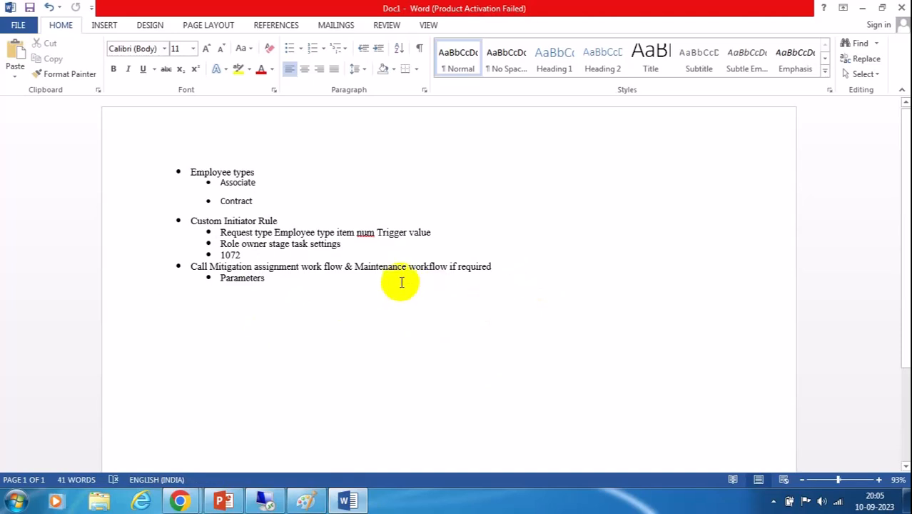
{"action": "left_click_drag", "start_coordinate": [354, 266], "coordinate": [434, 270]}
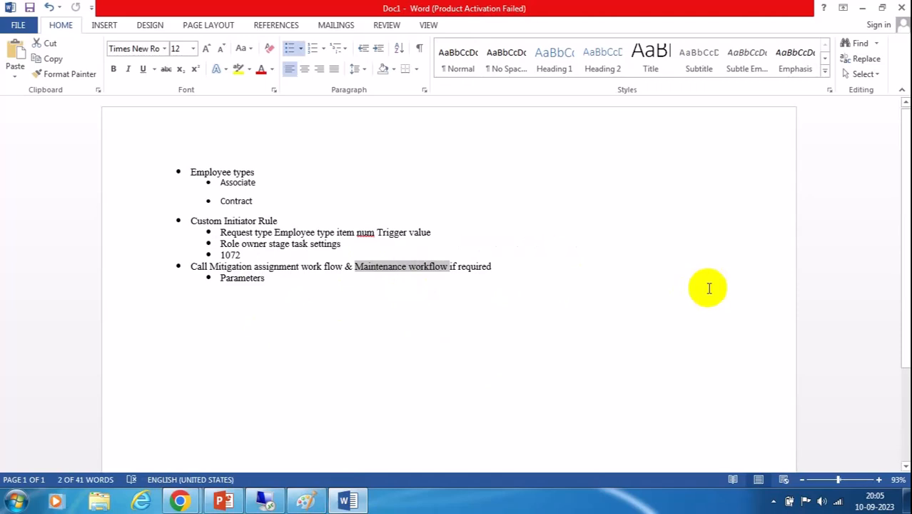
{"action": "left_click_drag", "start_coordinate": [208, 267], "coordinate": [300, 270]}
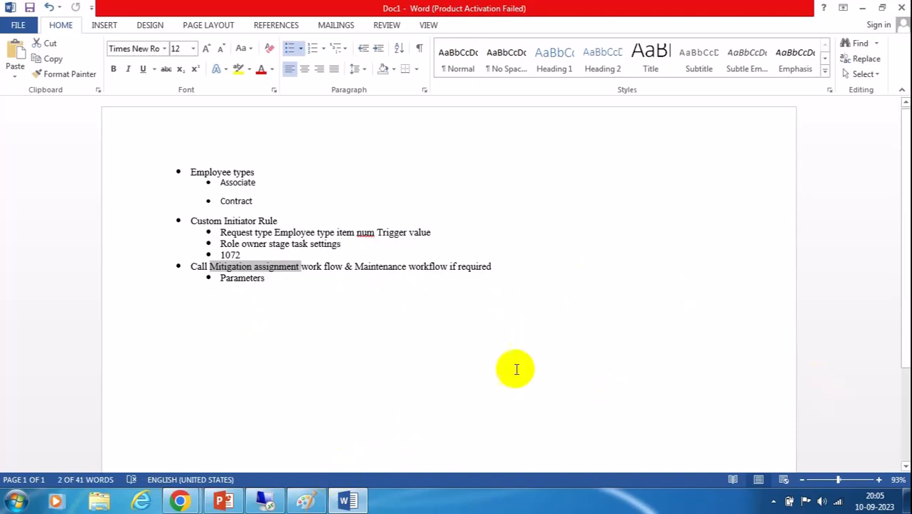
{"action": "left_click", "coordinate": [902, 414]}
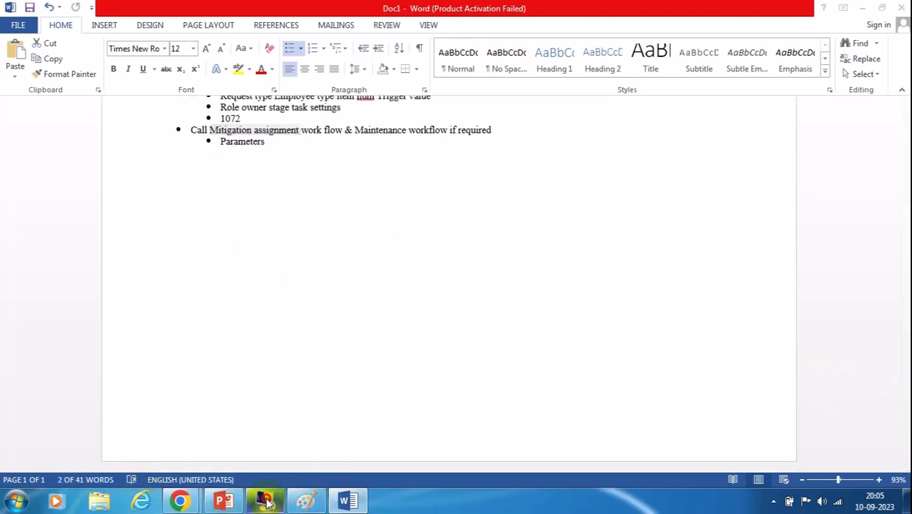
Return to the remote desktop, open mitigating control MIT-01 in the browser, examine its General details and Owners, and put the window away
{"action": "left_click", "coordinate": [265, 501]}
{"action": "left_click", "coordinate": [899, 408]}
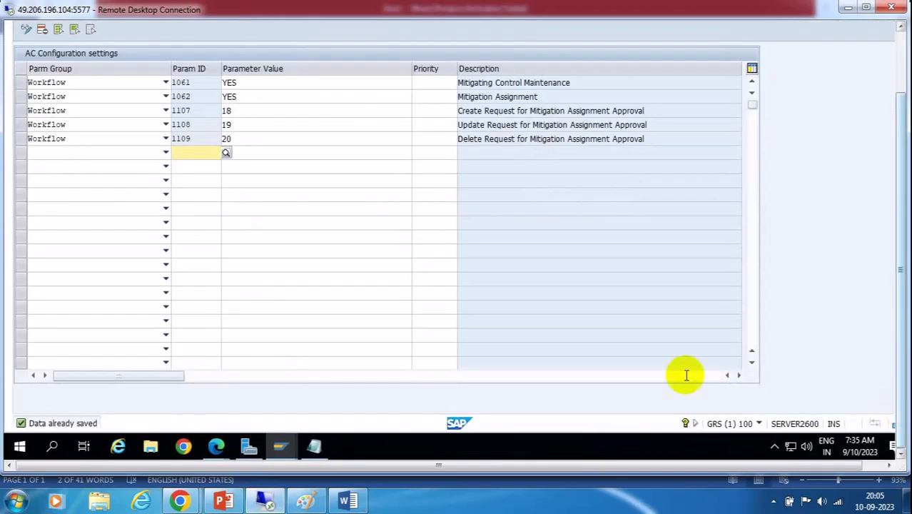
{"action": "mouse_move", "coordinate": [216, 446]}
{"action": "left_click", "coordinate": [265, 388]}
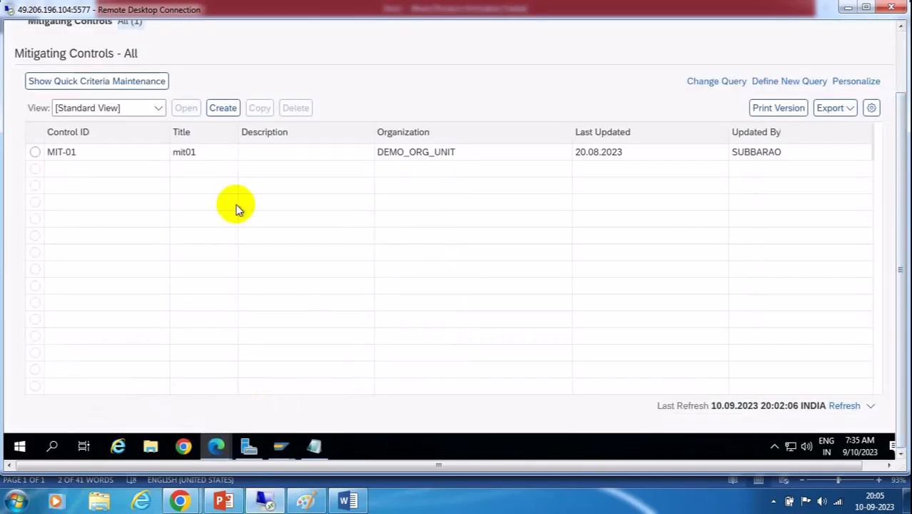
{"action": "left_click", "coordinate": [35, 152]}
{"action": "left_click", "coordinate": [189, 109]}
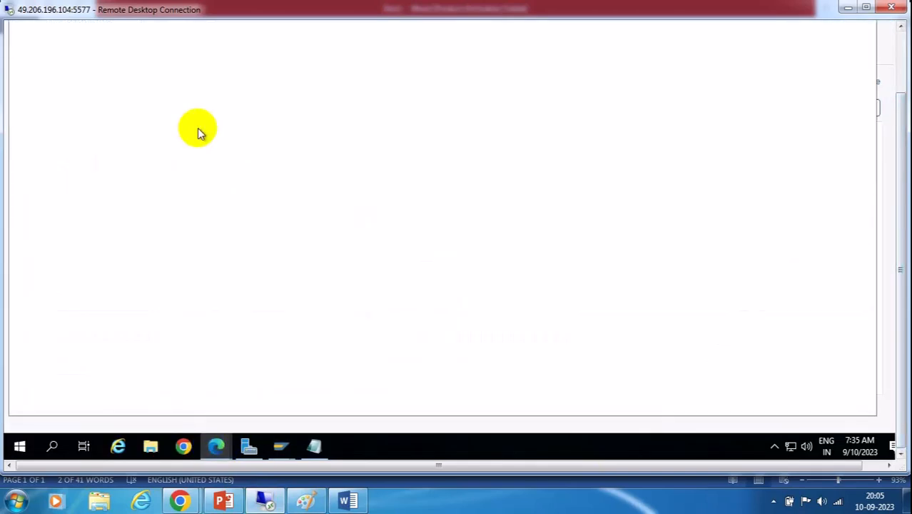
{"action": "left_click", "coordinate": [900, 50]}
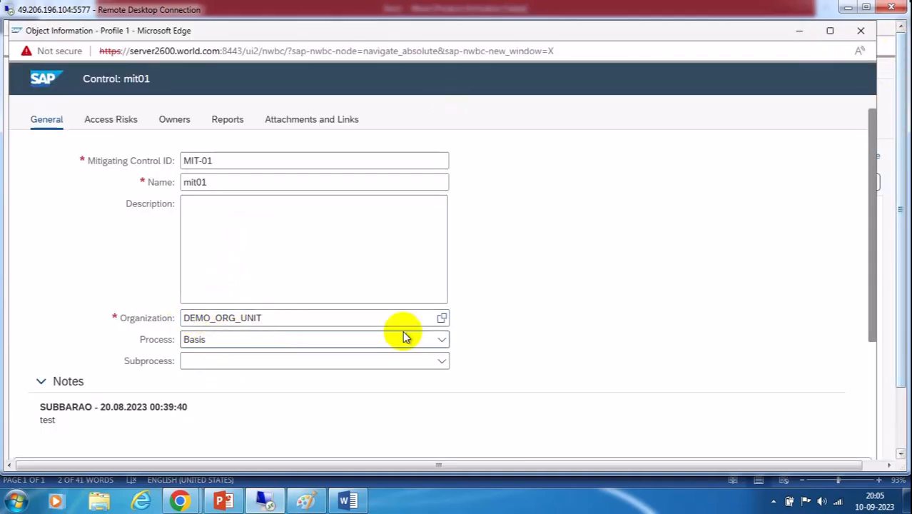
{"action": "left_click", "coordinate": [184, 124]}
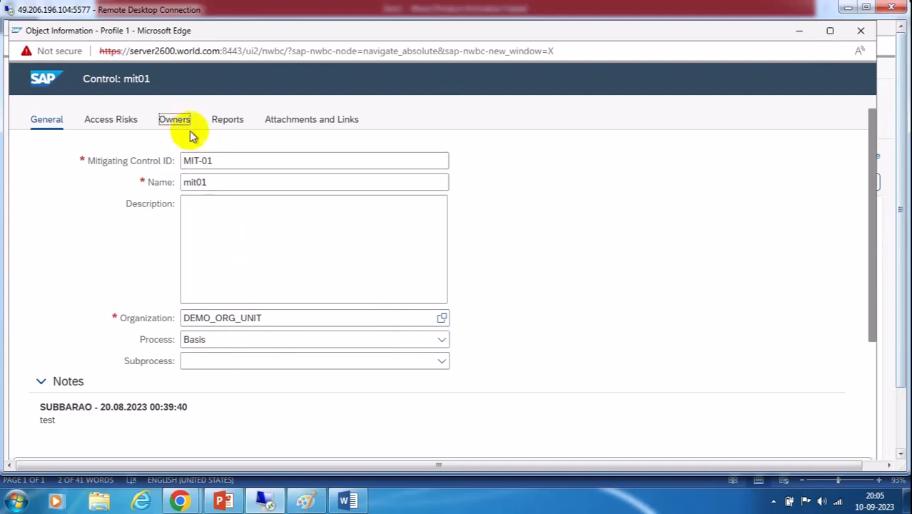
{"action": "left_click", "coordinate": [45, 121]}
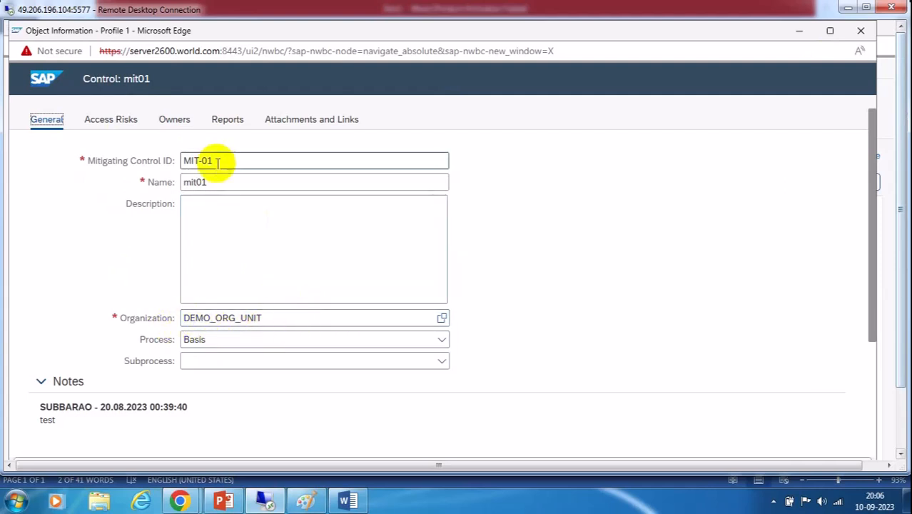
{"action": "left_click", "coordinate": [176, 120]}
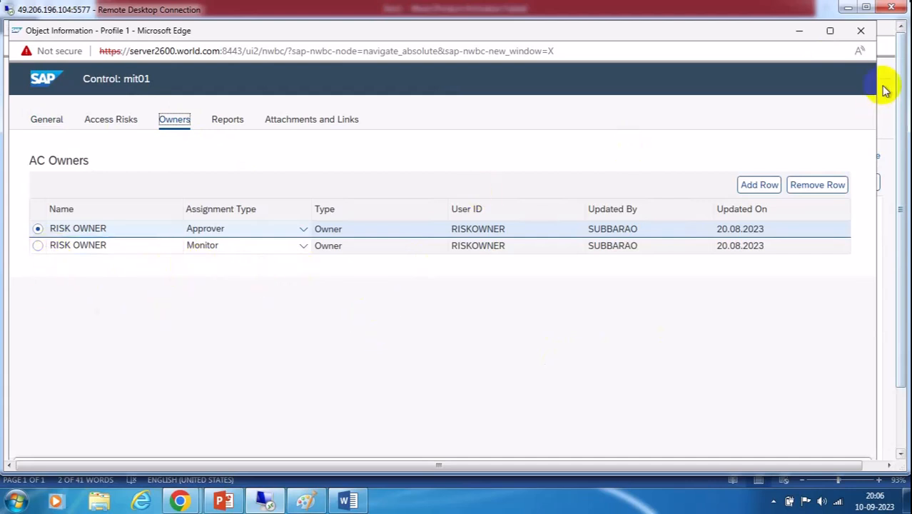
{"action": "left_click", "coordinate": [861, 31]}
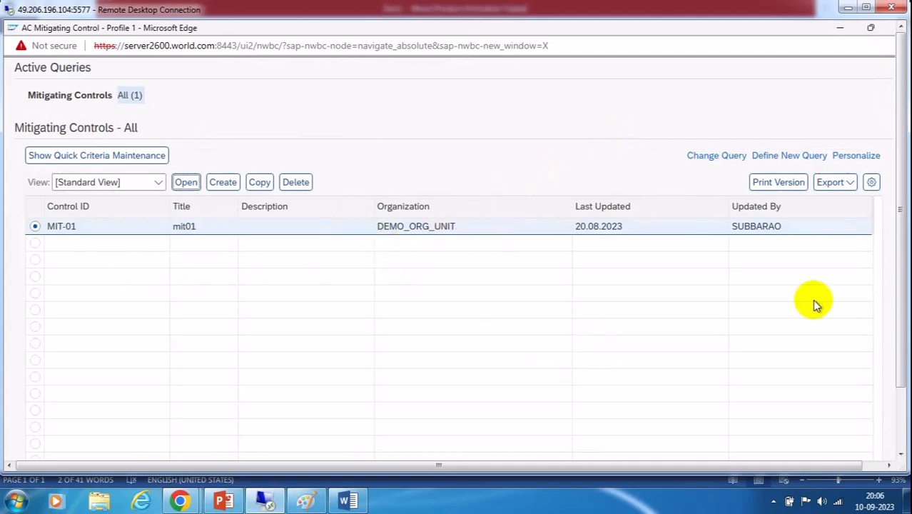
{"action": "left_click", "coordinate": [900, 409]}
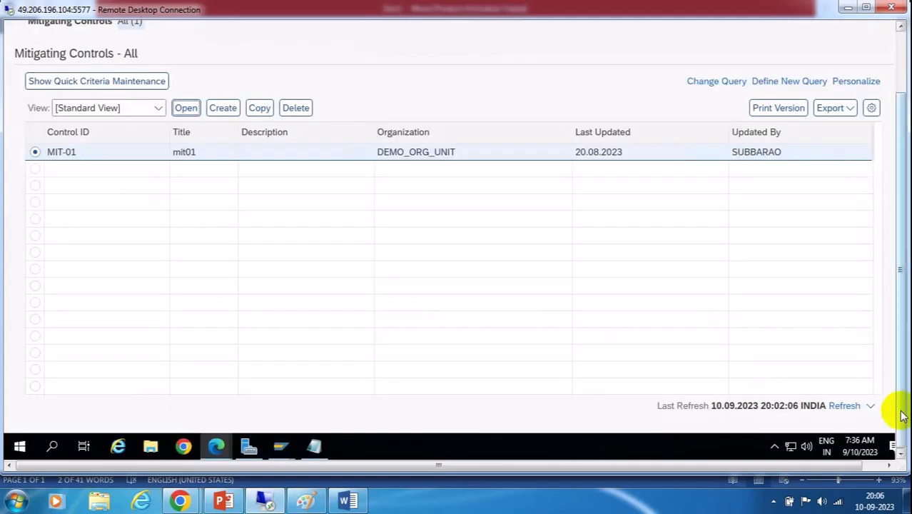
{"action": "left_click", "coordinate": [898, 29]}
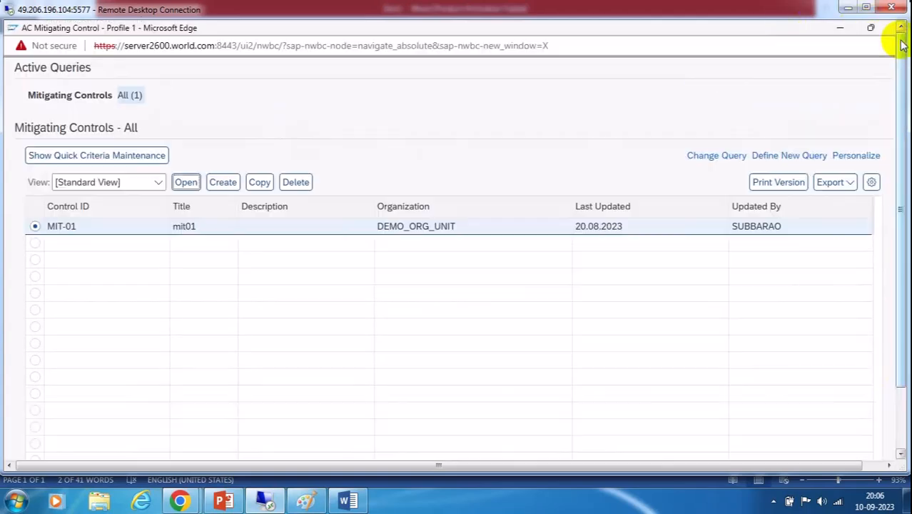
{"action": "left_click", "coordinate": [835, 29]}
Switch to the Word notes and review the mitigation workflow and Custom Initiator Rule items
{"action": "left_click", "coordinate": [348, 501]}
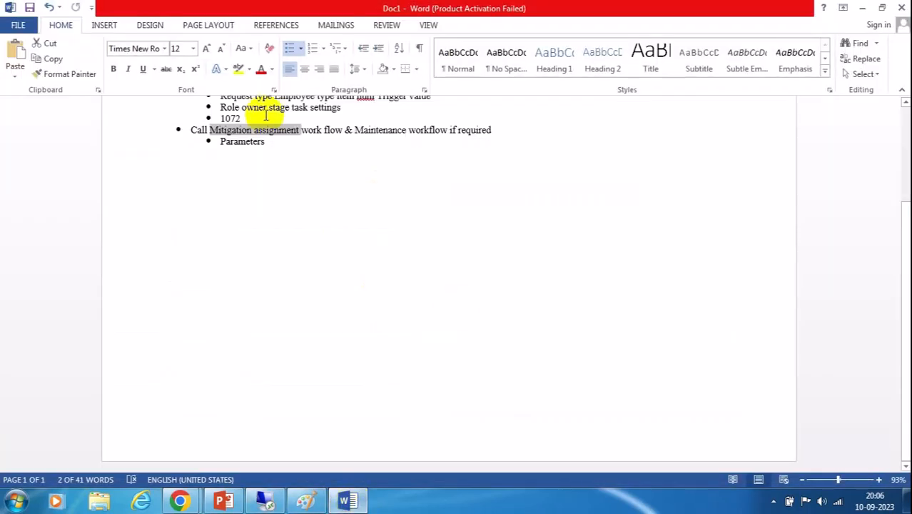
{"action": "left_click_drag", "start_coordinate": [276, 140], "coordinate": [204, 128]}
{"action": "left_click", "coordinate": [471, 202]}
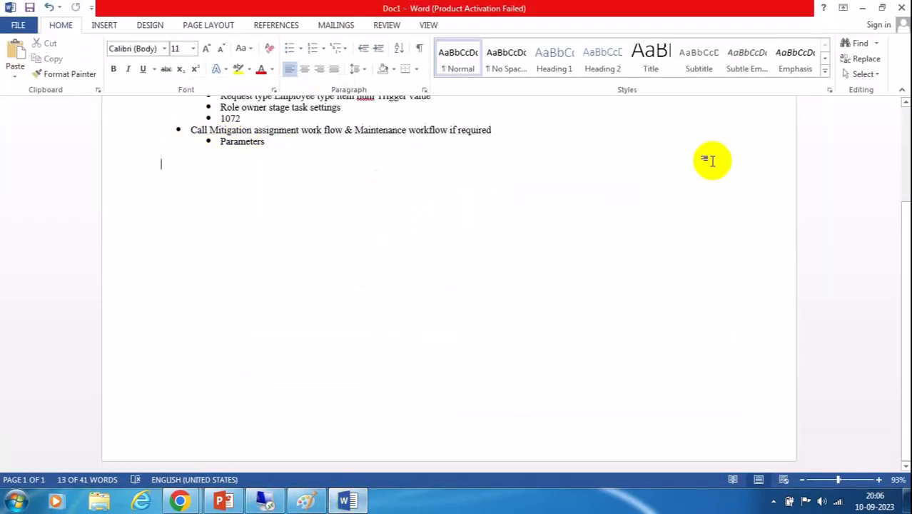
{"action": "left_click", "coordinate": [905, 102]}
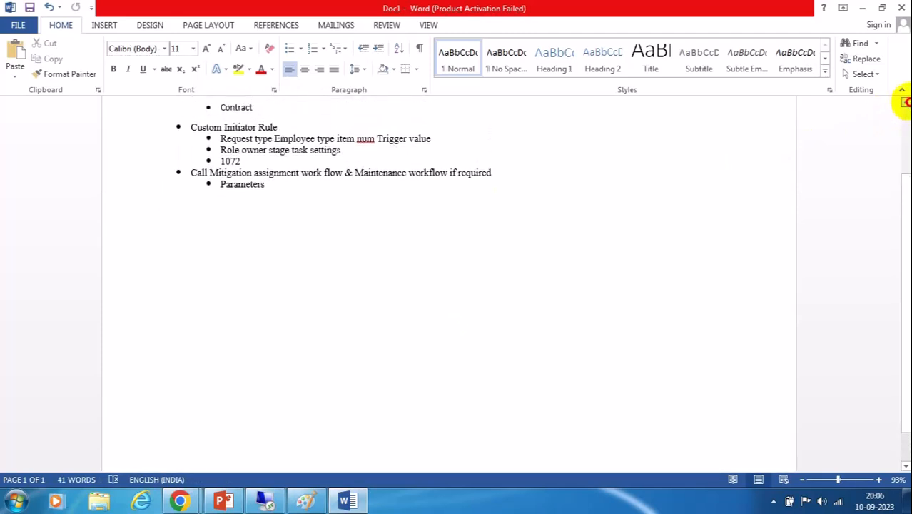
{"action": "left_click", "coordinate": [905, 102]}
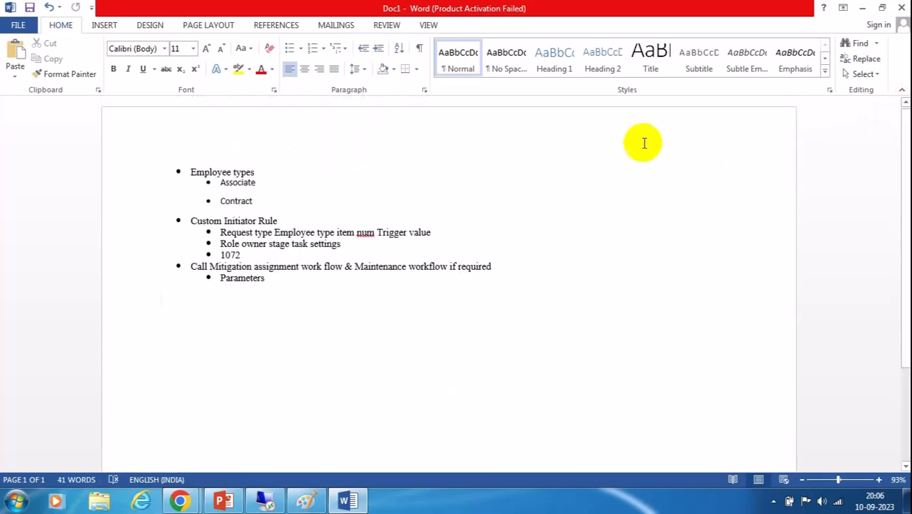
{"action": "left_click_drag", "start_coordinate": [285, 220], "coordinate": [210, 221]}
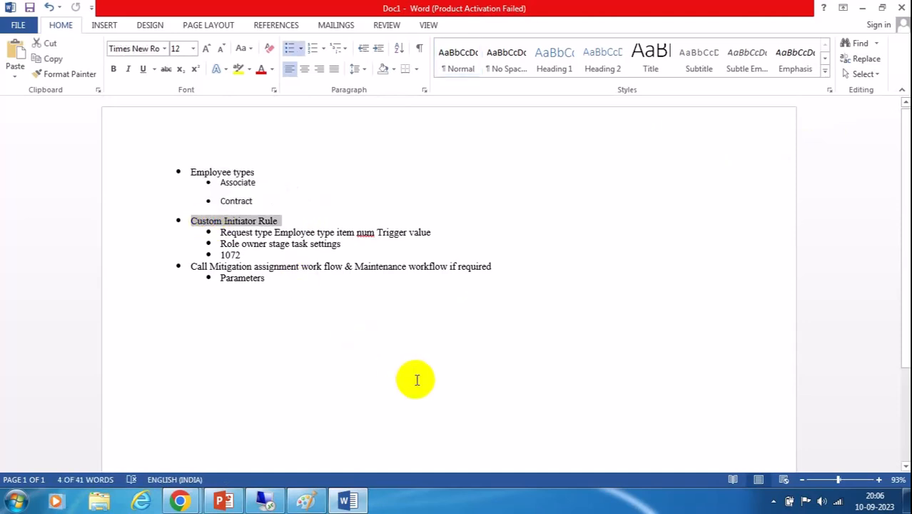
Switch back to the remote desktop and leave the AC configuration entries to return to the IMG structure
{"action": "left_click", "coordinate": [265, 500]}
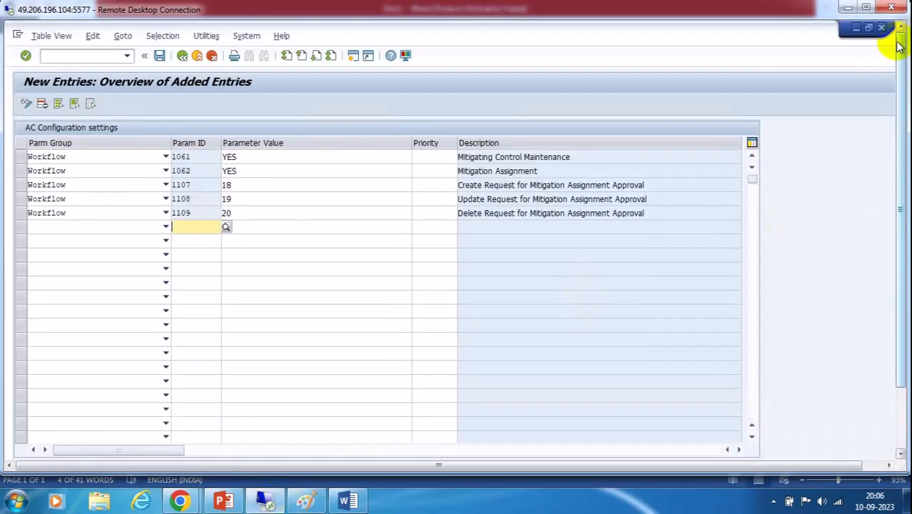
{"action": "left_click", "coordinate": [182, 60]}
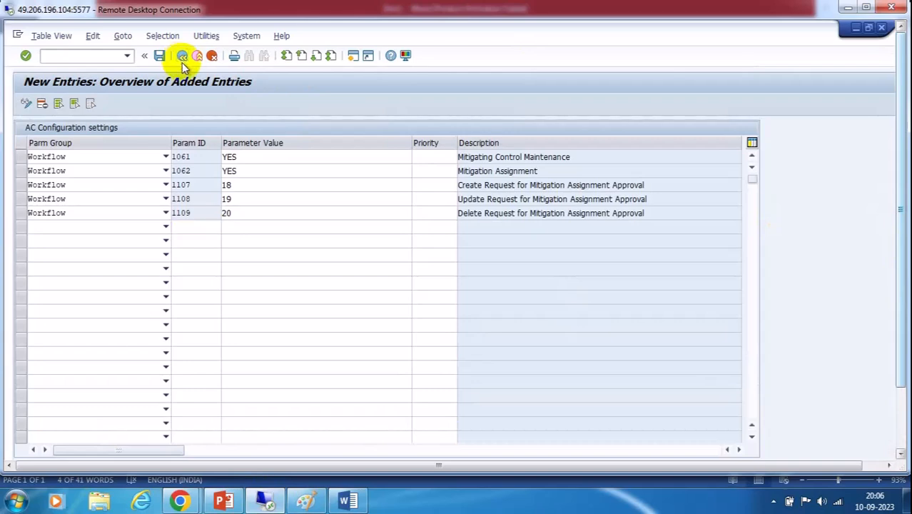
{"action": "left_click", "coordinate": [181, 57]}
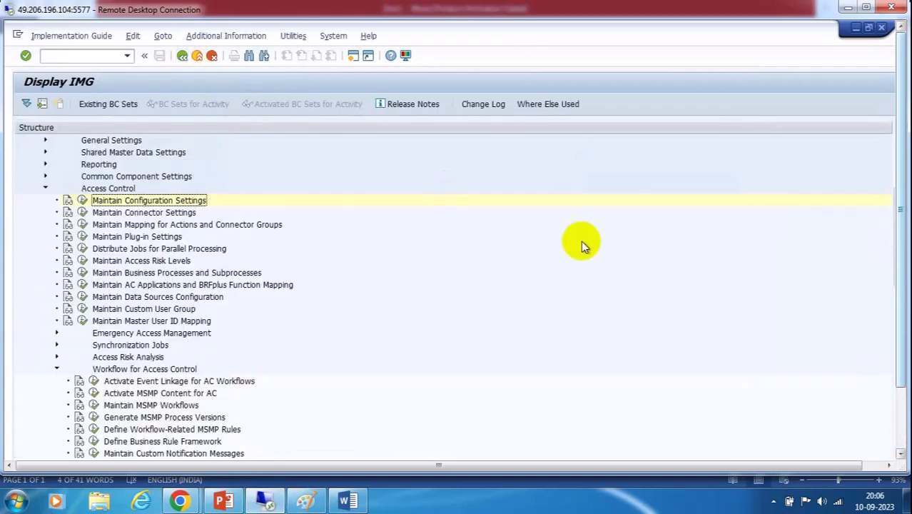
Bring up the open Request type overview session, check its entries, and minimize it to return to the IMG structure
{"action": "scroll", "coordinate": [515, 250], "scroll_direction": "down", "scroll_amount": 3}
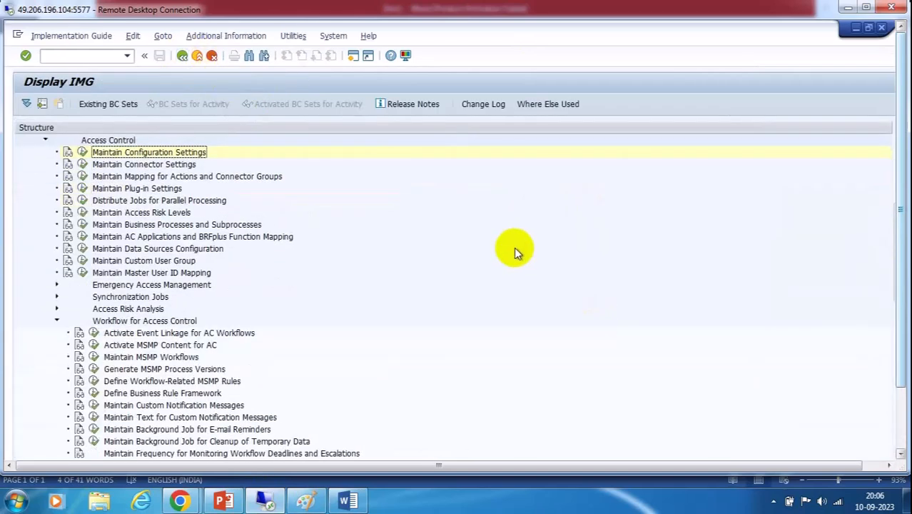
{"action": "left_click", "coordinate": [901, 417]}
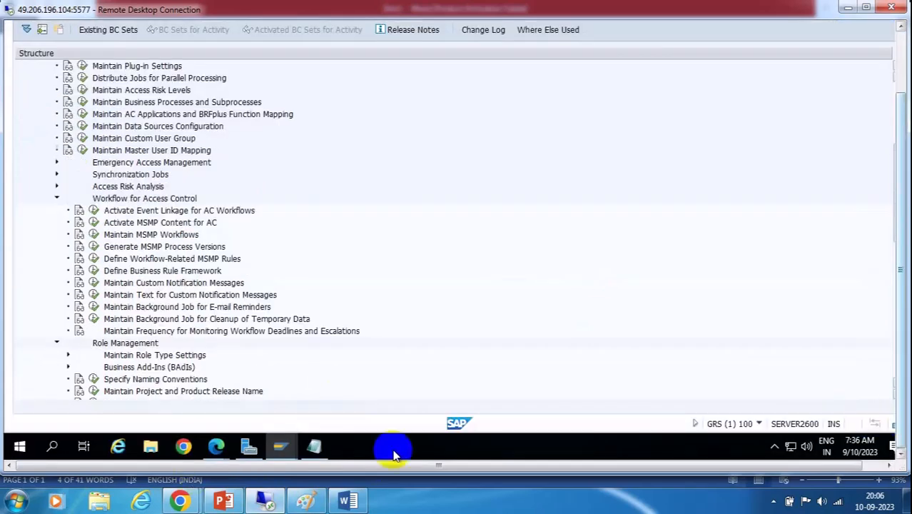
{"action": "mouse_move", "coordinate": [279, 457]}
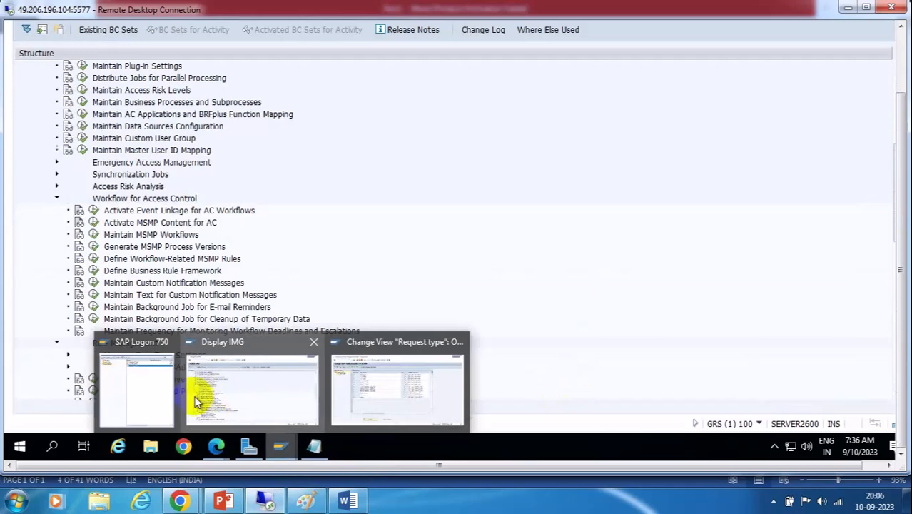
{"action": "left_click", "coordinate": [418, 387]}
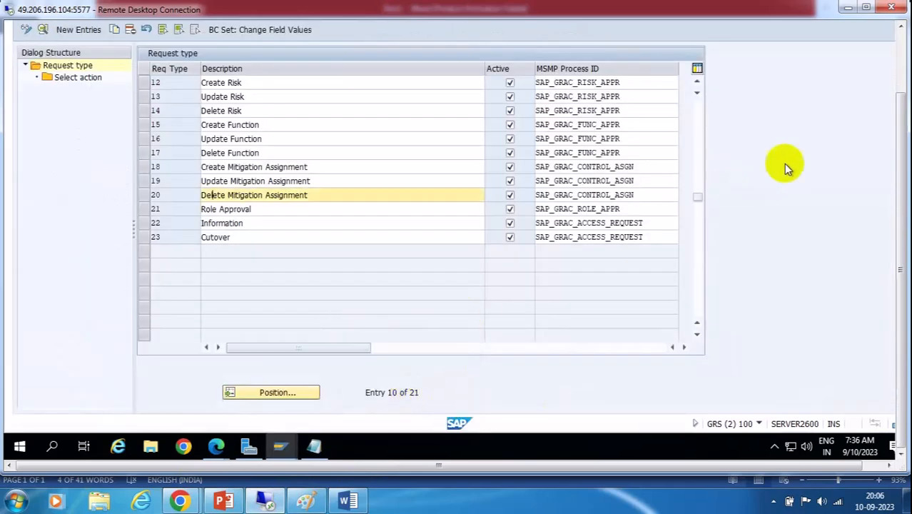
{"action": "left_click", "coordinate": [899, 27]}
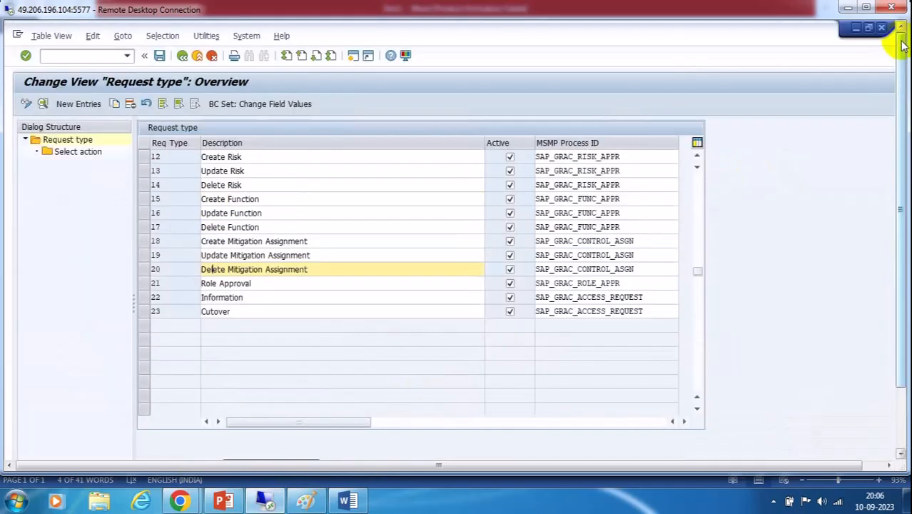
{"action": "left_click", "coordinate": [856, 29]}
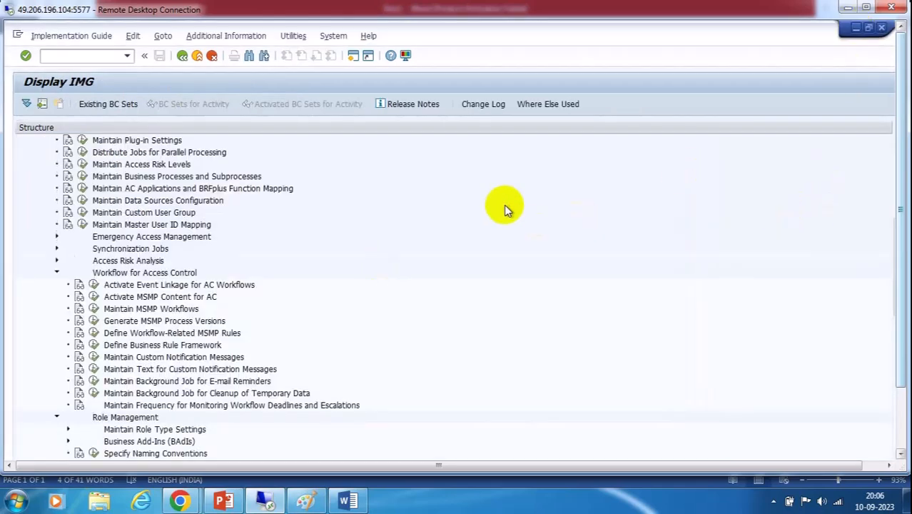
Collapse the User Provisioning and Role Management nodes under Access Control in the IMG structure
{"action": "scroll", "coordinate": [505, 207], "scroll_direction": "down", "scroll_amount": 9}
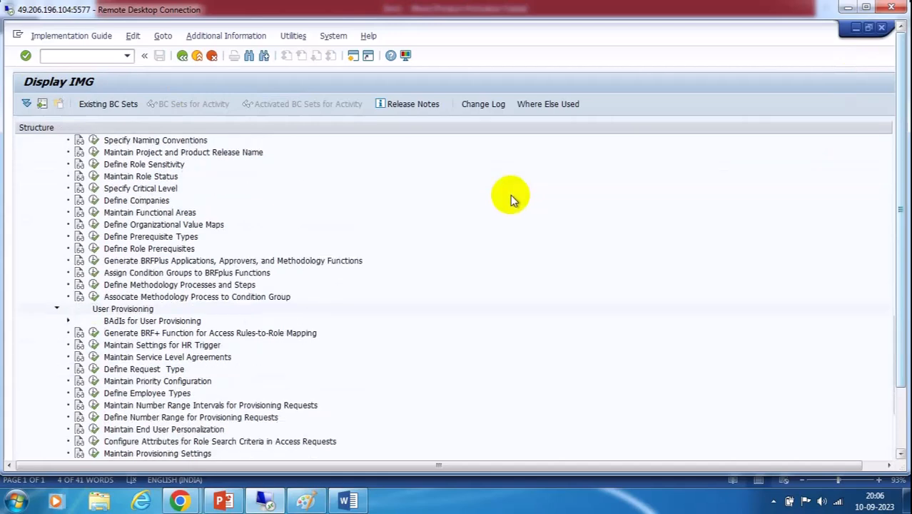
{"action": "scroll", "coordinate": [508, 195], "scroll_direction": "down", "scroll_amount": 1}
{"action": "left_click", "coordinate": [56, 259]}
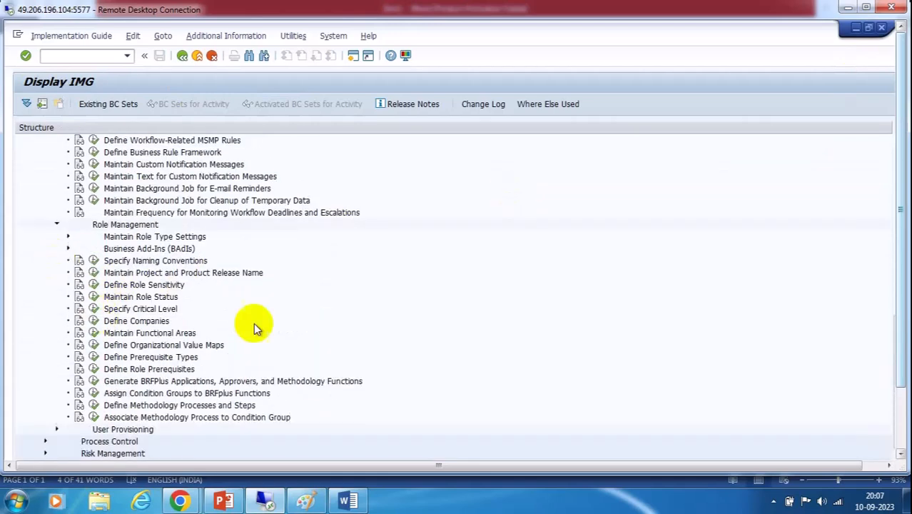
{"action": "scroll", "coordinate": [345, 282], "scroll_direction": "up", "scroll_amount": 1}
{"action": "left_click", "coordinate": [56, 237]}
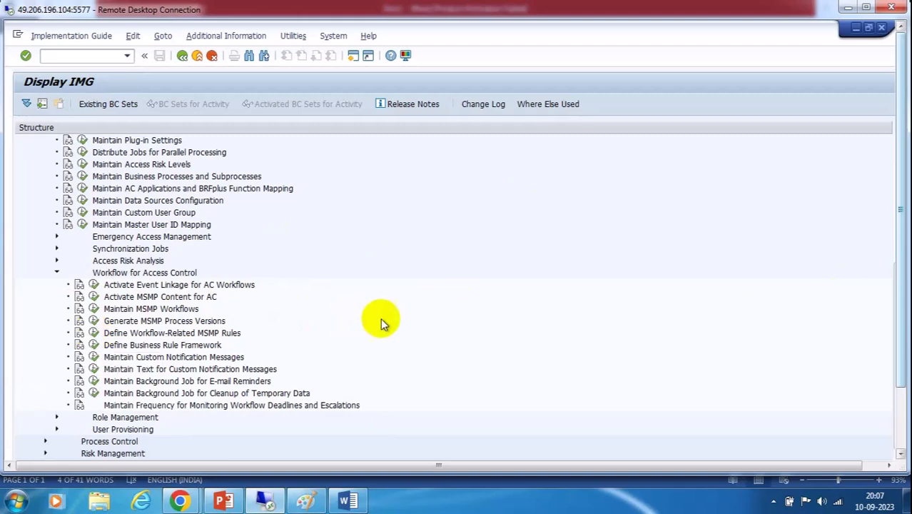
Open Define Workflow-Related MSMP Rules and set the process ID to SAP_GRAC_ACCESS_REQUEST with rule kind Initiator Rule
{"action": "left_click", "coordinate": [92, 337]}
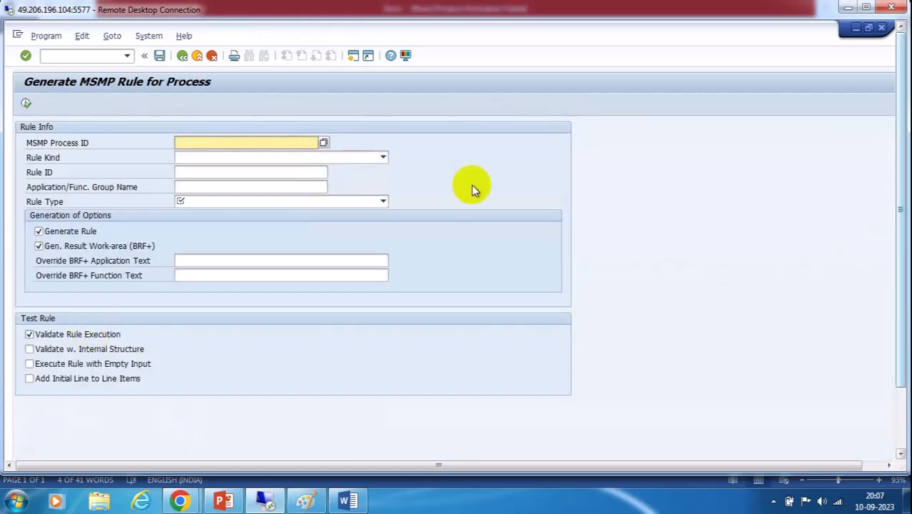
{"action": "left_click", "coordinate": [323, 144]}
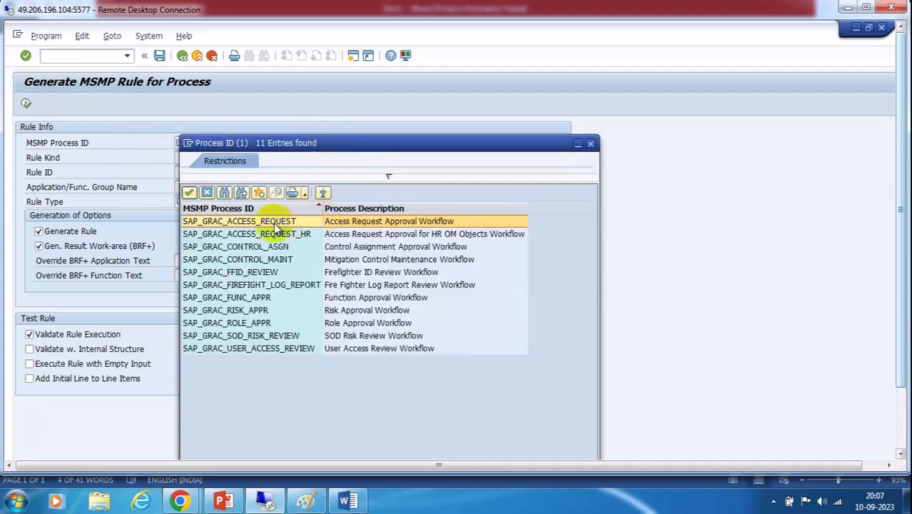
{"action": "double_click", "coordinate": [273, 223]}
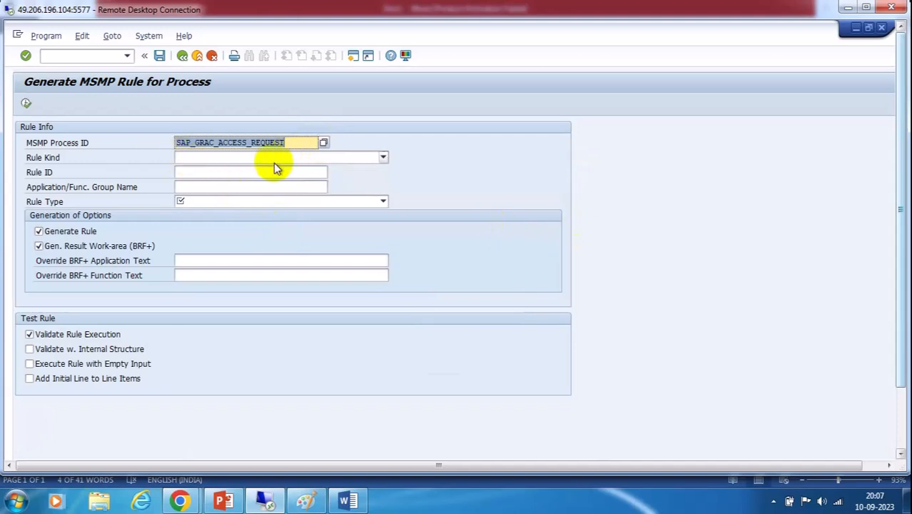
{"action": "left_click", "coordinate": [383, 158]}
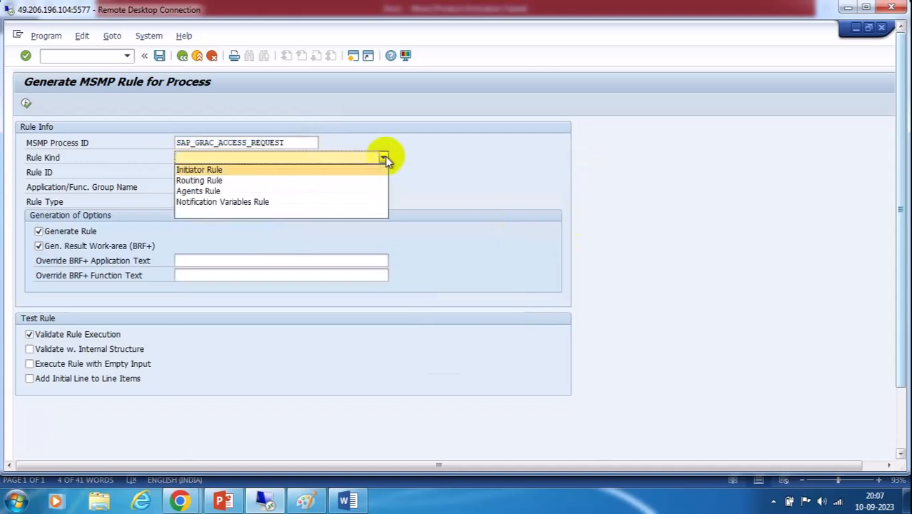
{"action": "left_click", "coordinate": [228, 168]}
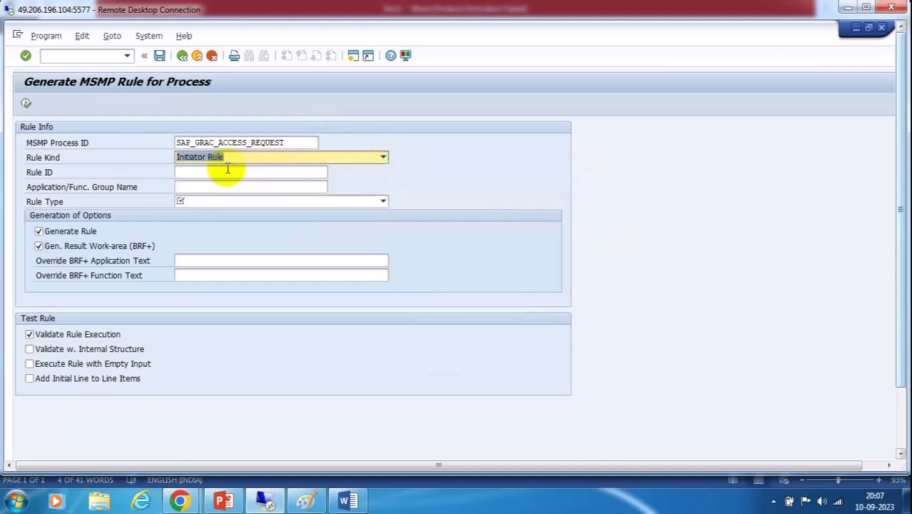
{"action": "left_click", "coordinate": [216, 174]}
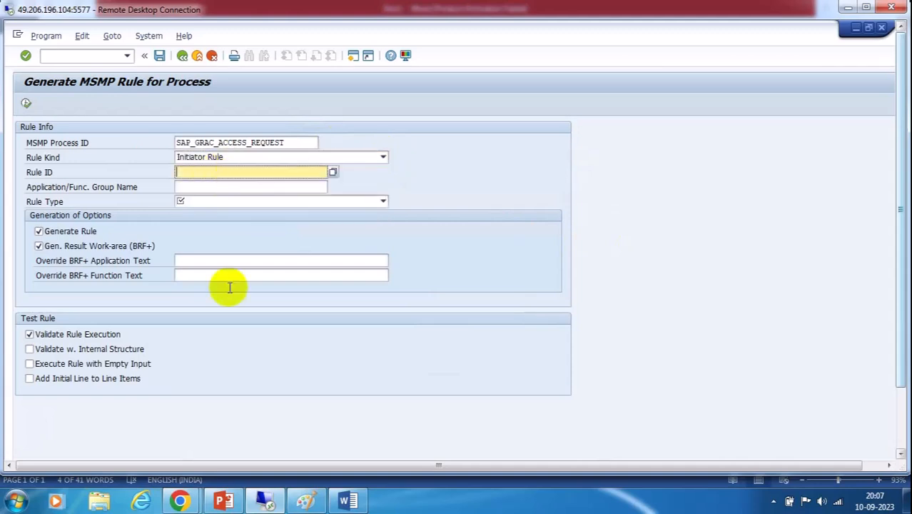
Check the Microsoft Teams meeting window and return to the MSMP rule generation form
{"action": "mouse_move", "coordinate": [178, 487]}
{"action": "left_click", "coordinate": [132, 417]}
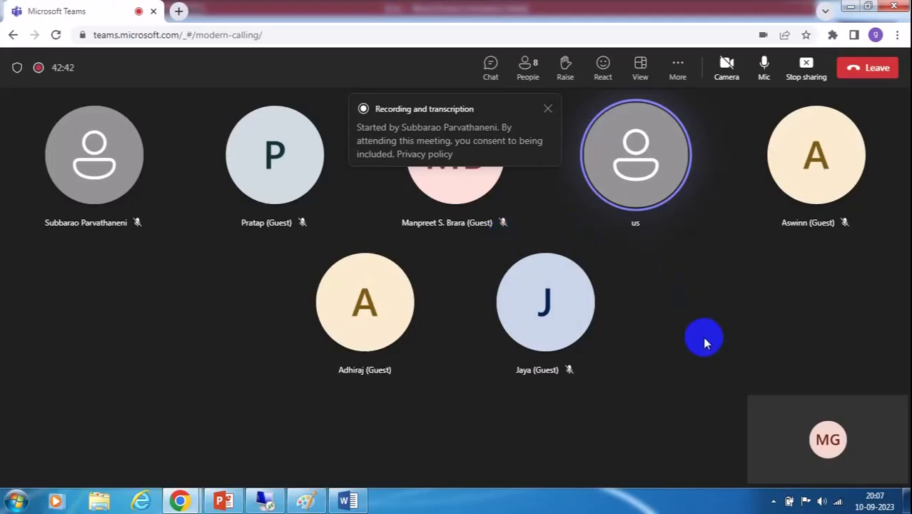
{"action": "left_click", "coordinate": [849, 6]}
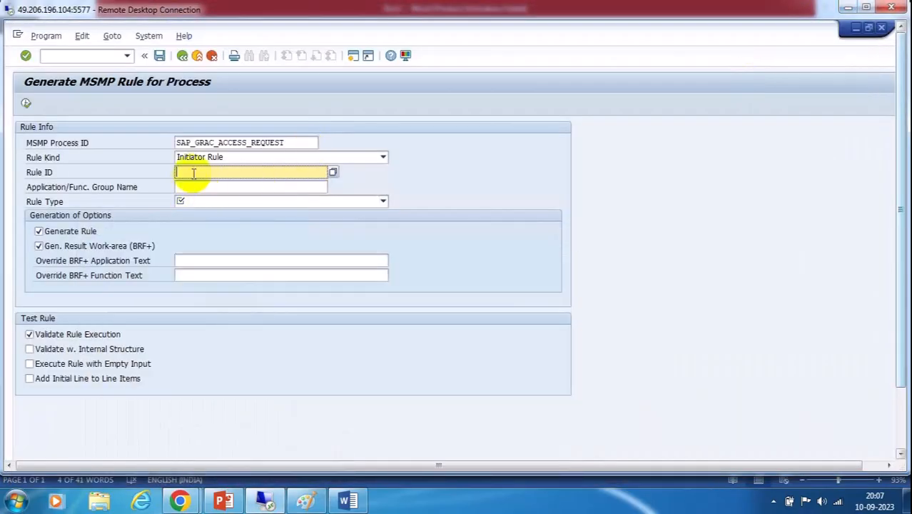
Set the Rule ID and Application/Func. Group Name to Z_EMPLOYEE_INIT and the rule type to BRFplus Flat Rule (LineItem by LineItem)
{"action": "type", "text": "Z"}
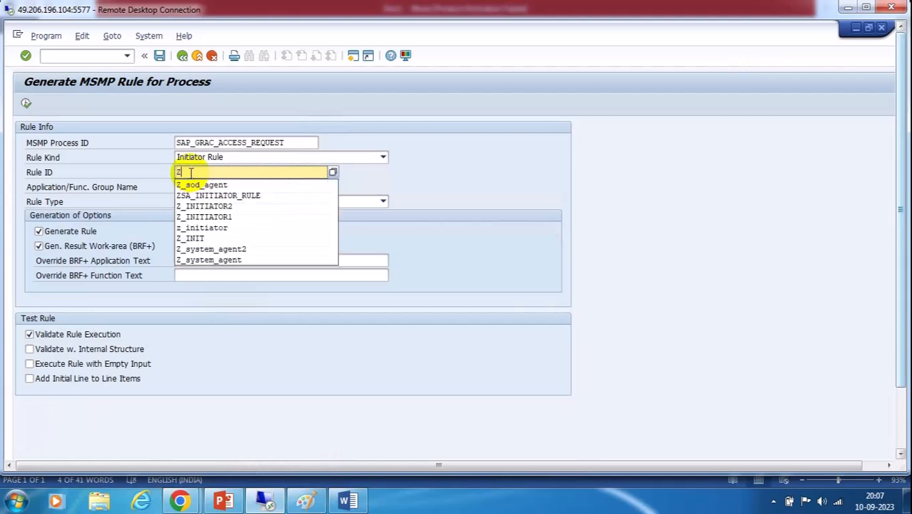
{"action": "type", "text": "_"}
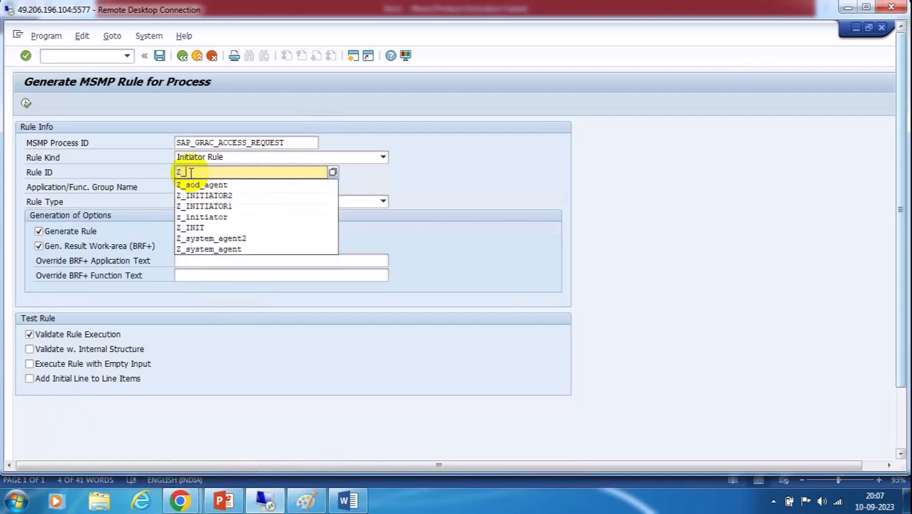
{"action": "type", "text": "EMPLYOEE_INIT"}
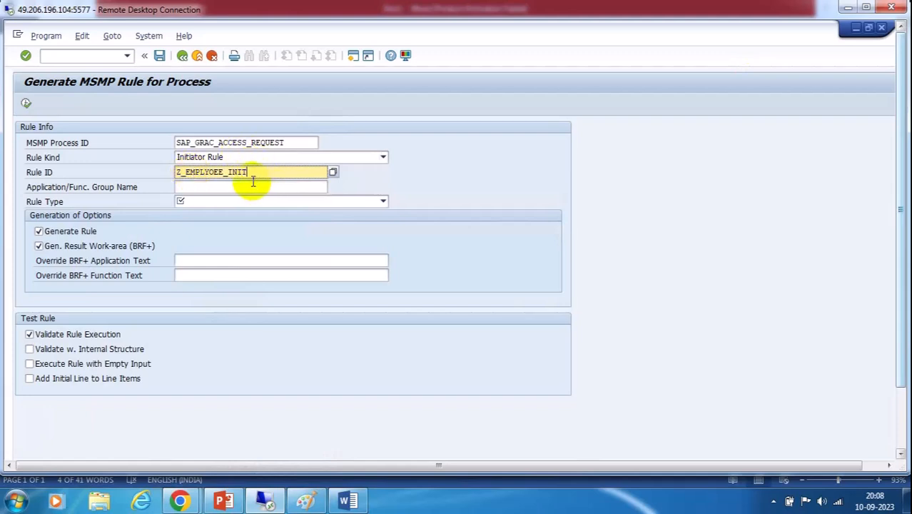
{"action": "left_click", "coordinate": [204, 176]}
{"action": "left_click_drag", "start_coordinate": [249, 172], "coordinate": [179, 172]}
{"action": "left_click", "coordinate": [186, 187]}
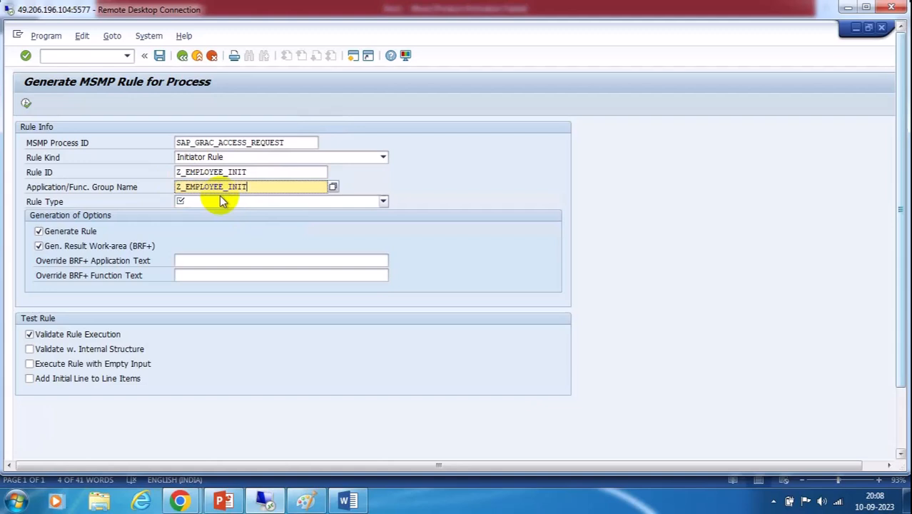
{"action": "left_click", "coordinate": [387, 201]}
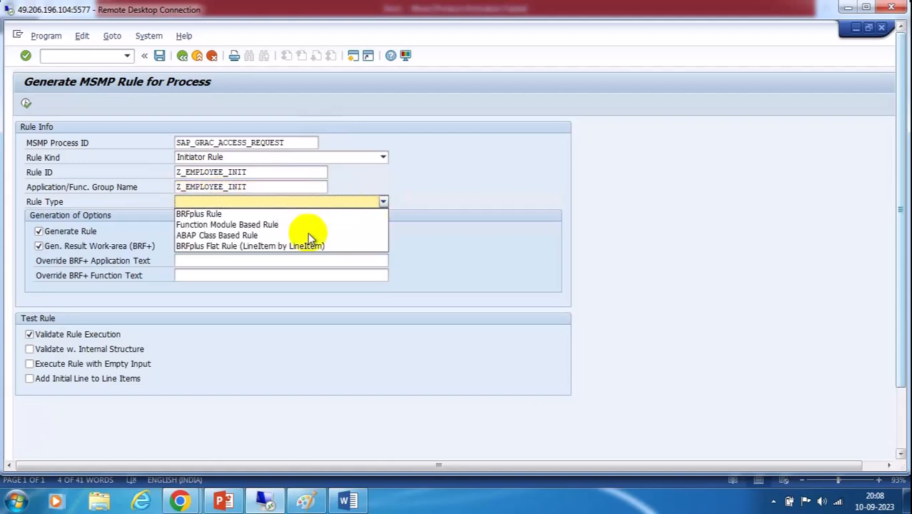
{"action": "left_click", "coordinate": [249, 247]}
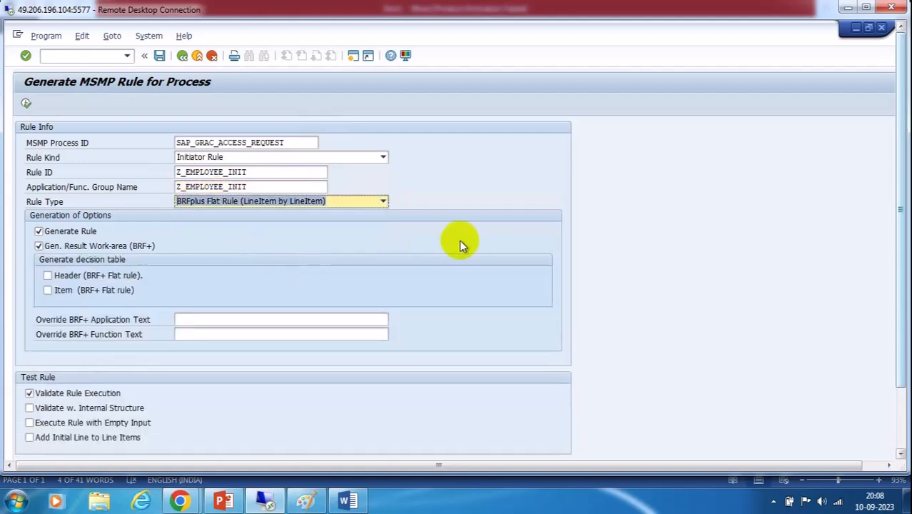
Include header fields REQTYPE and EMPTYPE and item field ITEMNUM in the generated decision table
{"action": "left_click", "coordinate": [47, 276]}
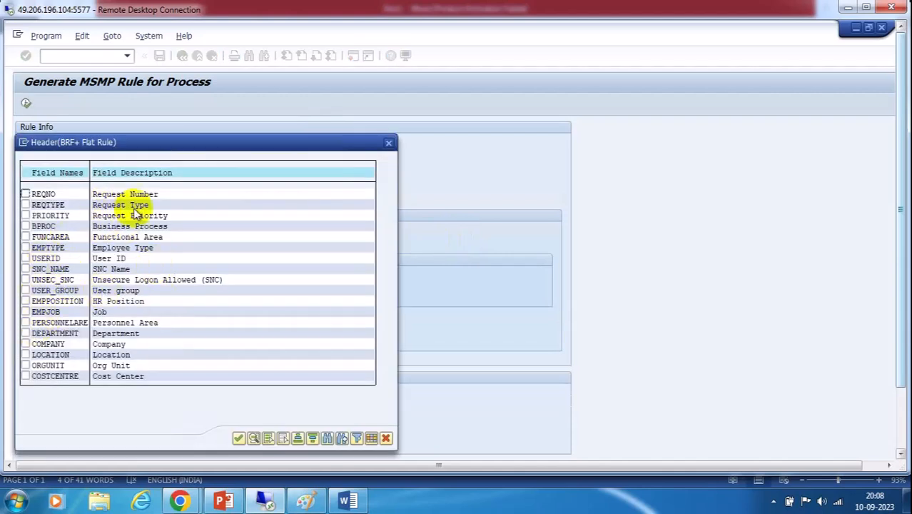
{"action": "left_click", "coordinate": [25, 205]}
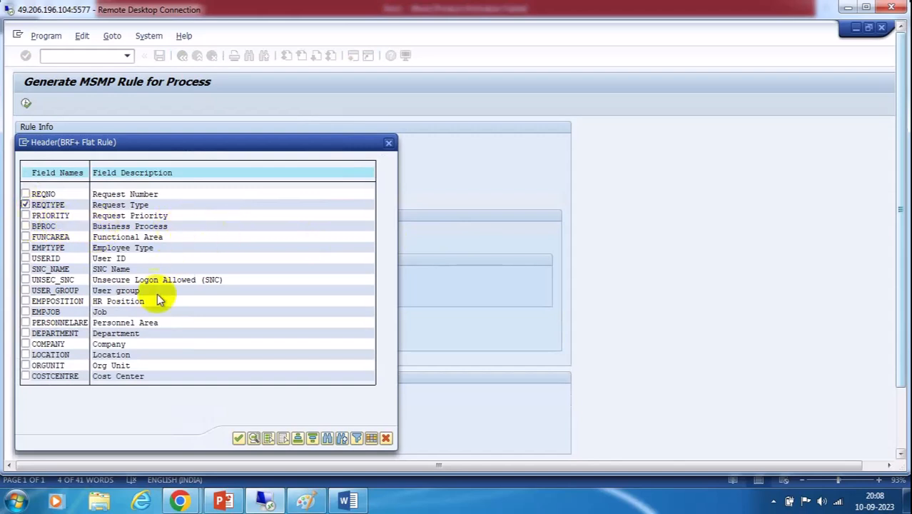
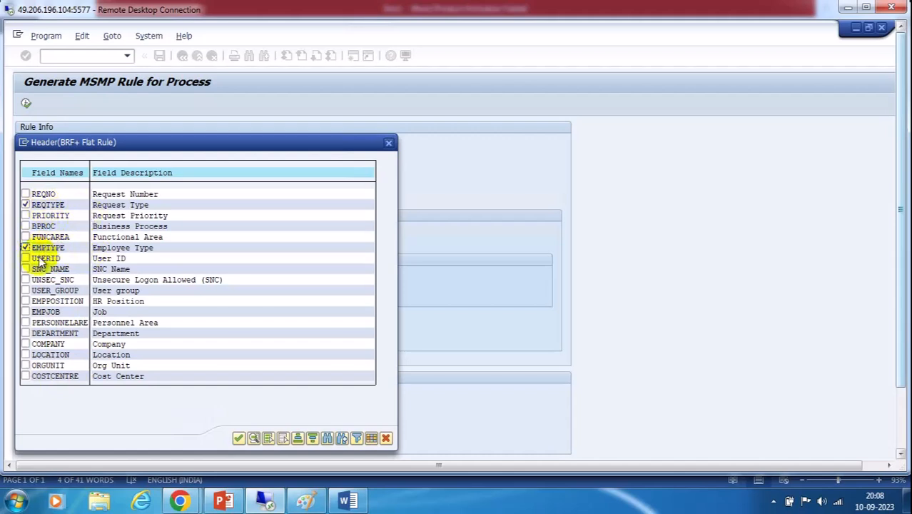
{"action": "left_click", "coordinate": [237, 438]}
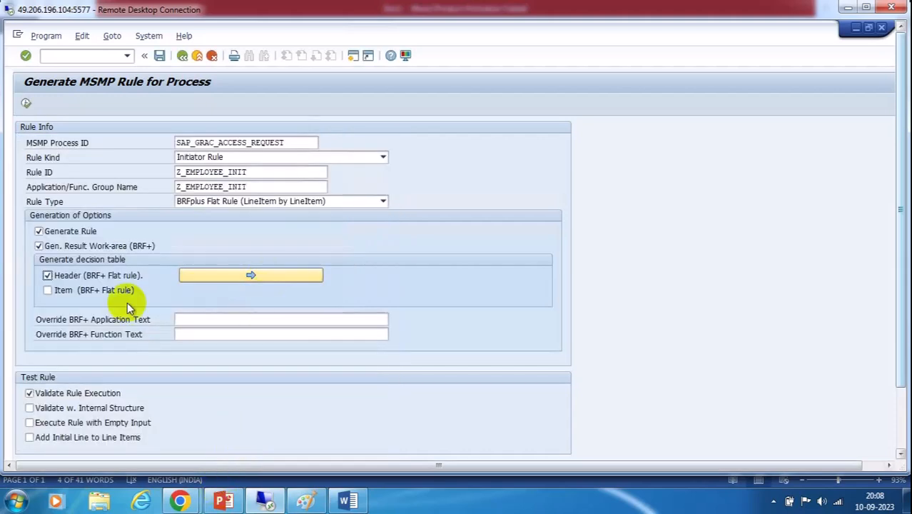
{"action": "left_click", "coordinate": [47, 290]}
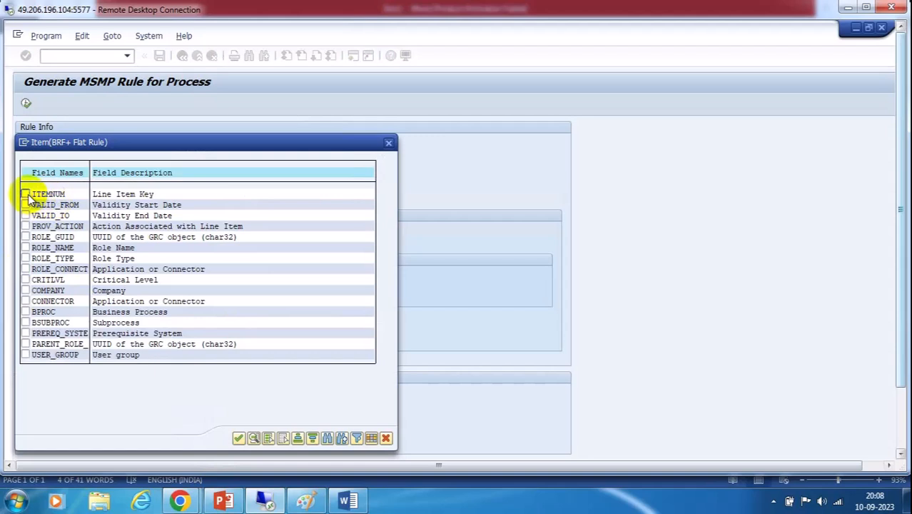
{"action": "left_click", "coordinate": [237, 438]}
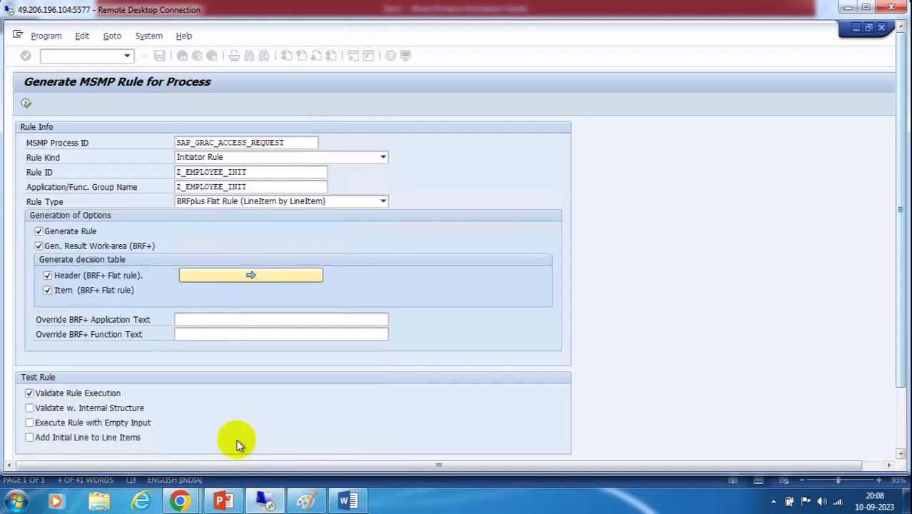
Override the BRF+ application and function texts with Z_EMPLOYEE_INIT and generate the initiator rule
{"action": "left_click", "coordinate": [192, 322]}
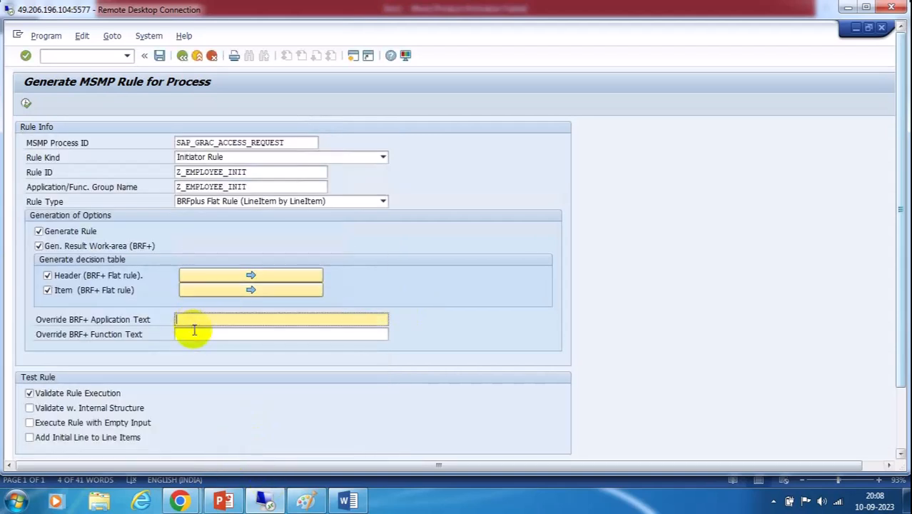
{"action": "left_click", "coordinate": [192, 336]}
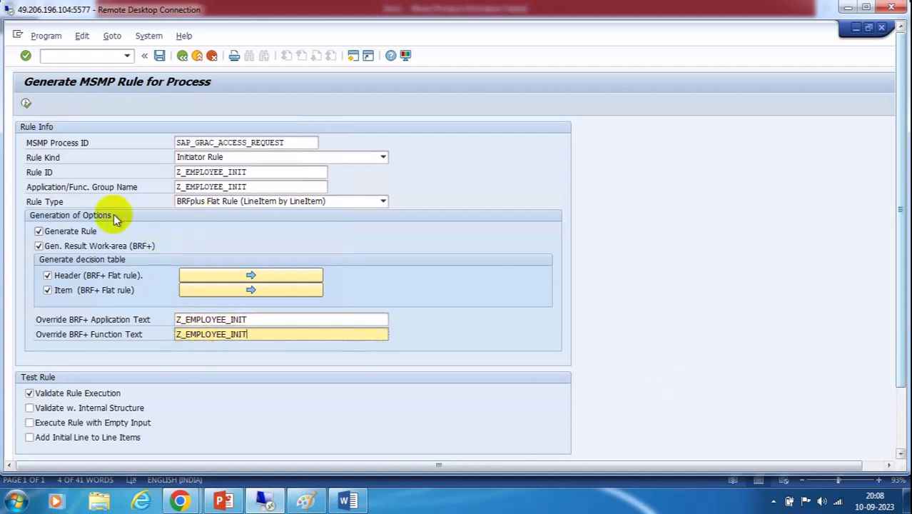
{"action": "left_click", "coordinate": [26, 105]}
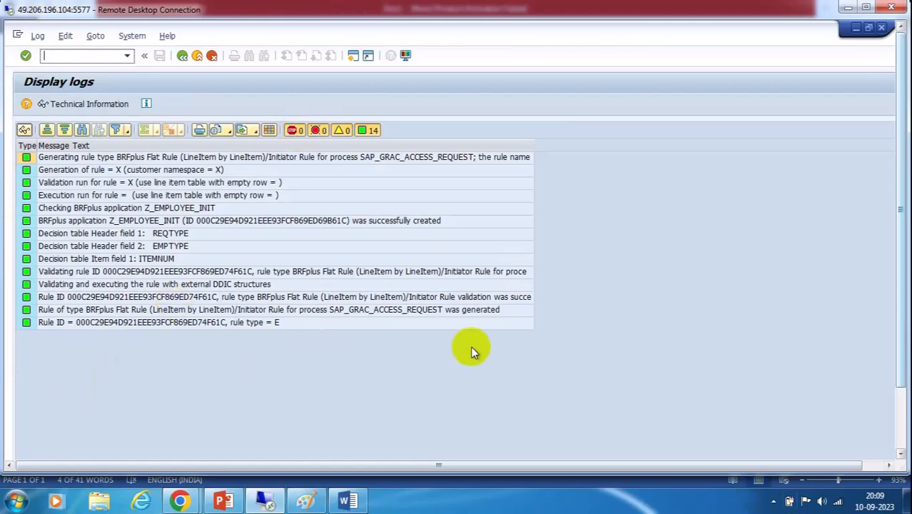
Leave the generation log and switch to the BRFplus Workbench in the Edge browser
{"action": "left_click", "coordinate": [902, 412]}
{"action": "left_click", "coordinate": [899, 51]}
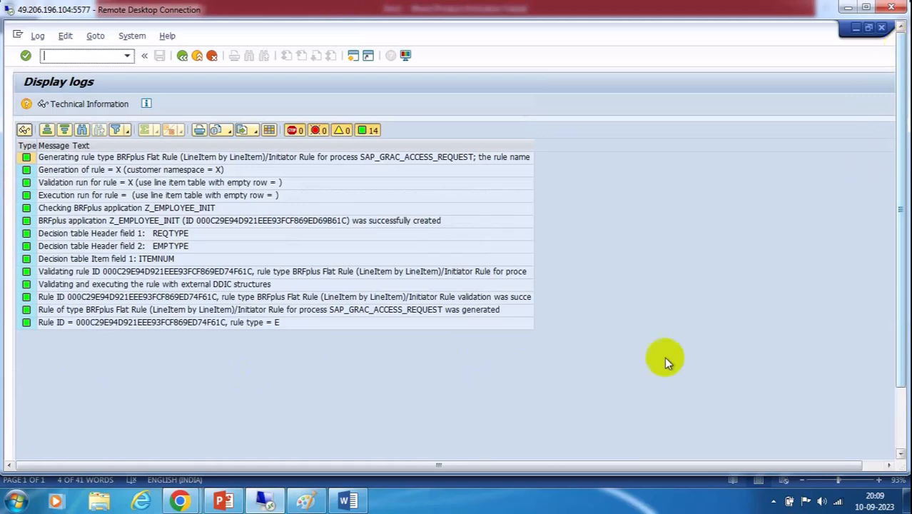
{"action": "left_click", "coordinate": [902, 448]}
{"action": "mouse_move", "coordinate": [217, 446]}
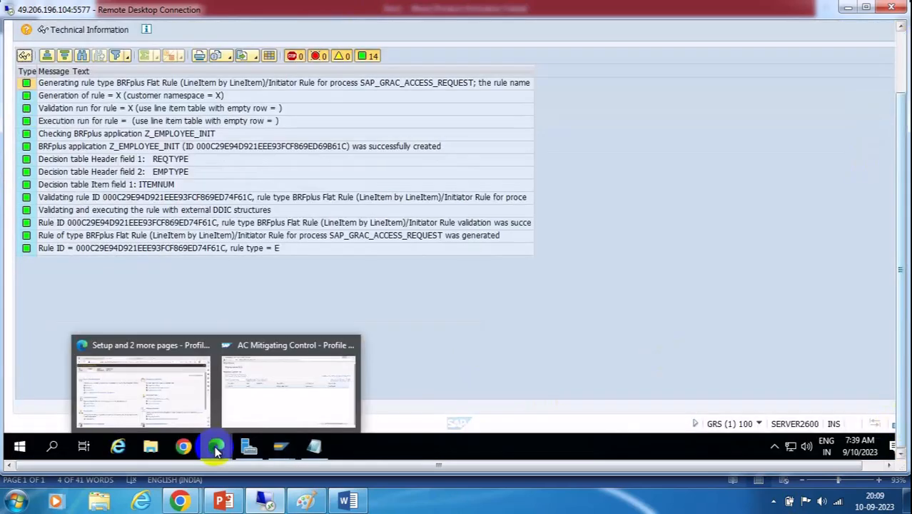
{"action": "left_click", "coordinate": [158, 385]}
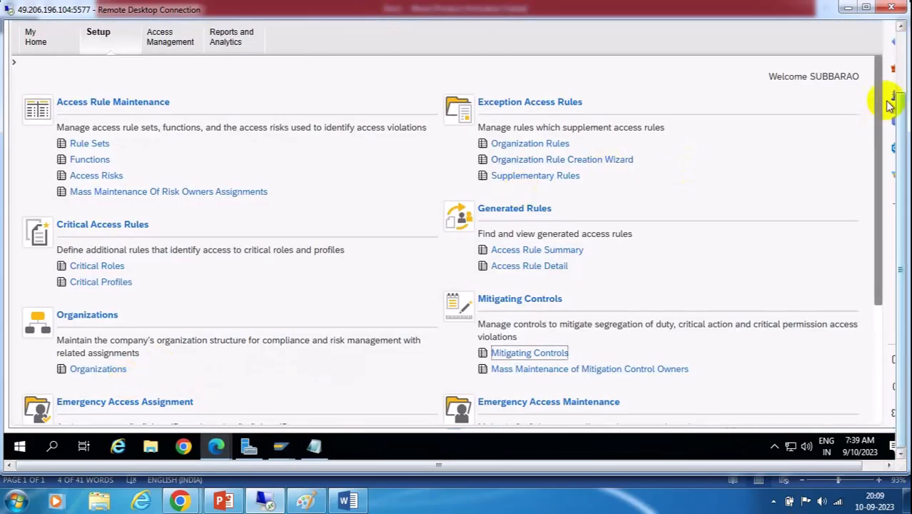
{"action": "left_click", "coordinate": [901, 47]}
{"action": "left_click", "coordinate": [417, 36]}
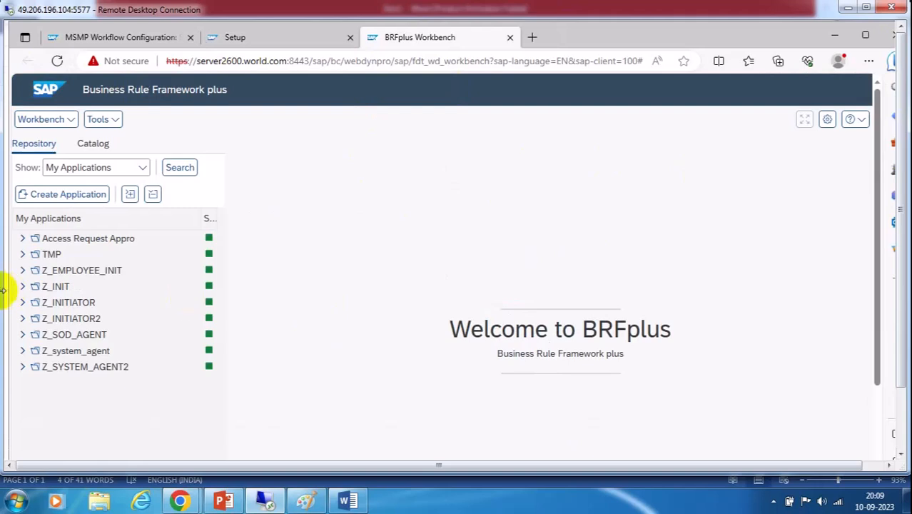
Open the Z_EMPLOYEE_INIT decision table under the Z_EMPLOYEE_INIT application's expressions
{"action": "left_click", "coordinate": [23, 272]}
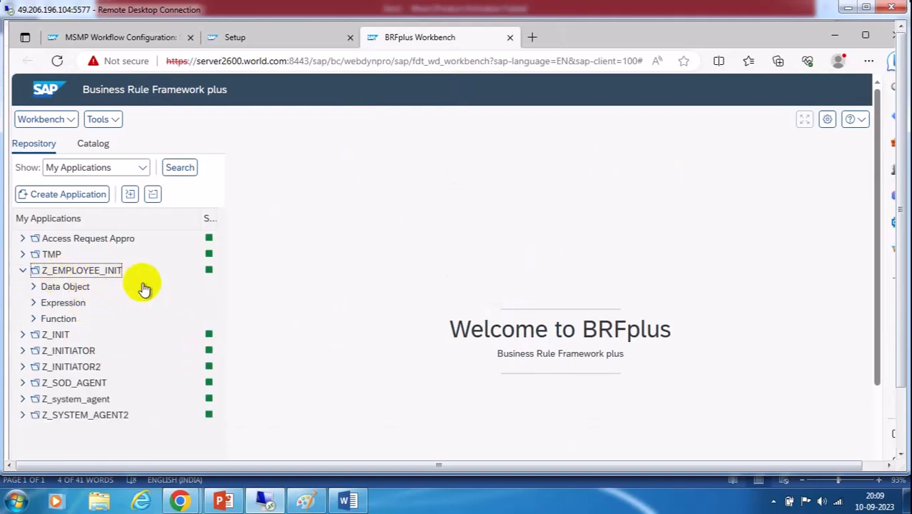
{"action": "left_click", "coordinate": [34, 302]}
{"action": "left_click", "coordinate": [48, 320]}
{"action": "left_click", "coordinate": [121, 335]}
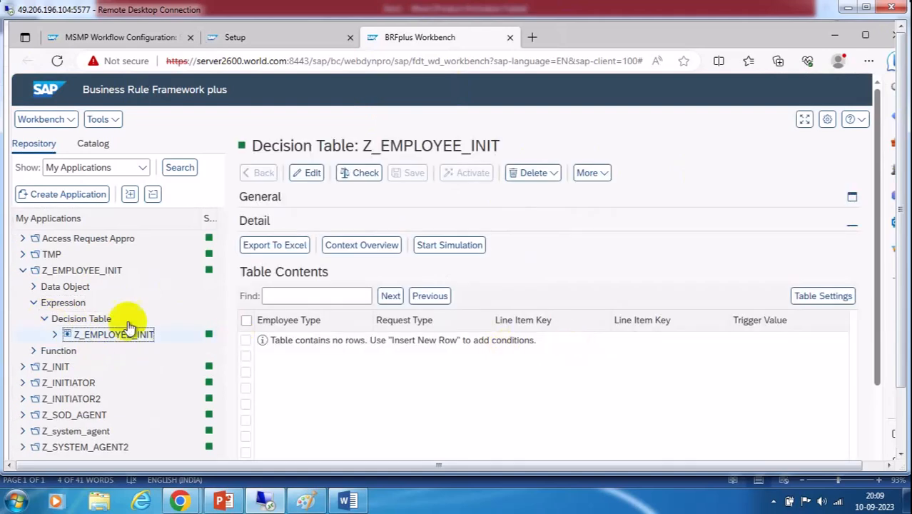
Edit the decision table's settings to remove the ITEMNUM condition column and place REQTYPE before EMPTYPE
{"action": "left_click", "coordinate": [308, 176]}
{"action": "left_click", "coordinate": [828, 300]}
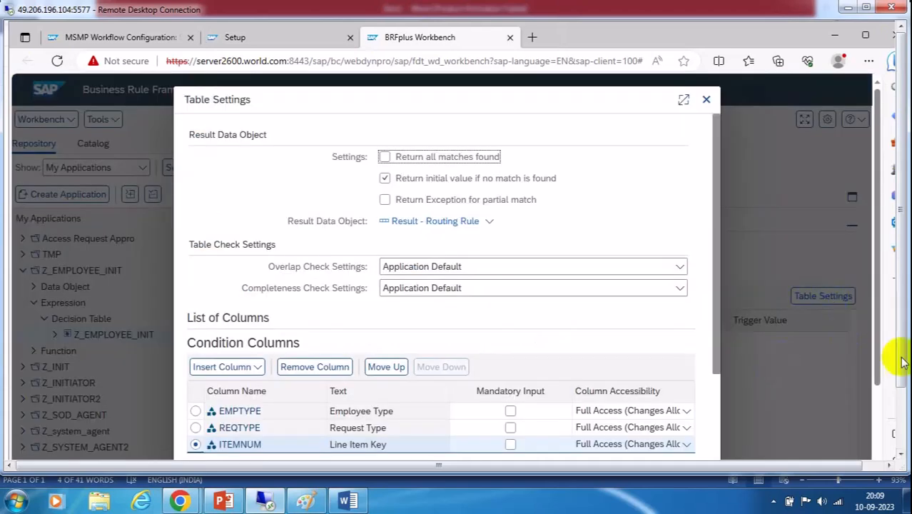
{"action": "left_click", "coordinate": [904, 402]}
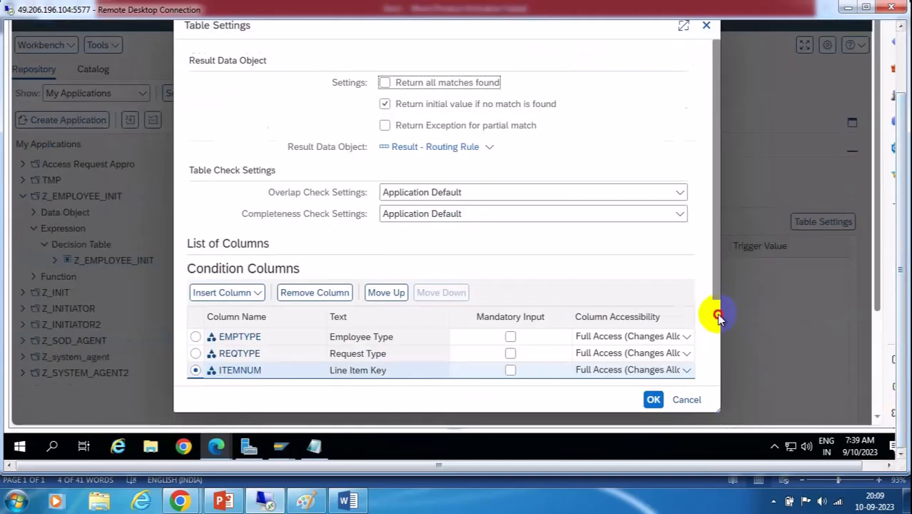
{"action": "left_click", "coordinate": [718, 316]}
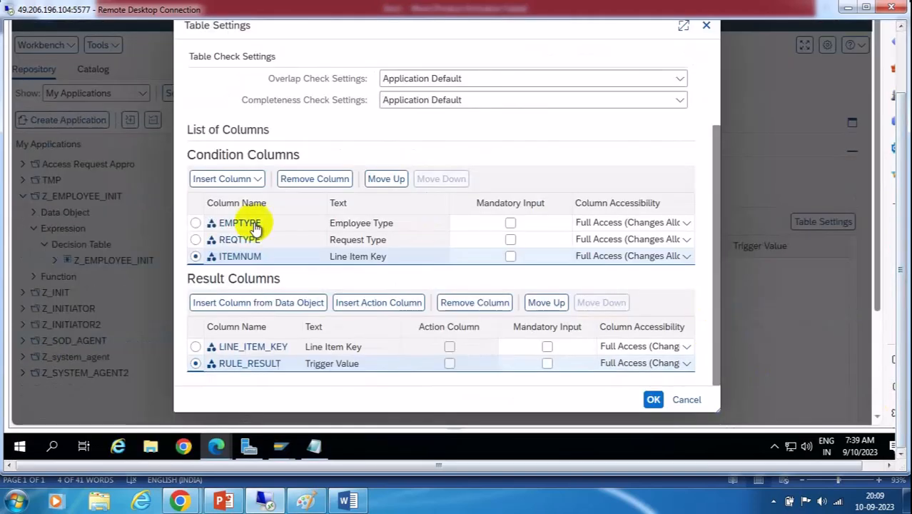
{"action": "left_click", "coordinate": [327, 180]}
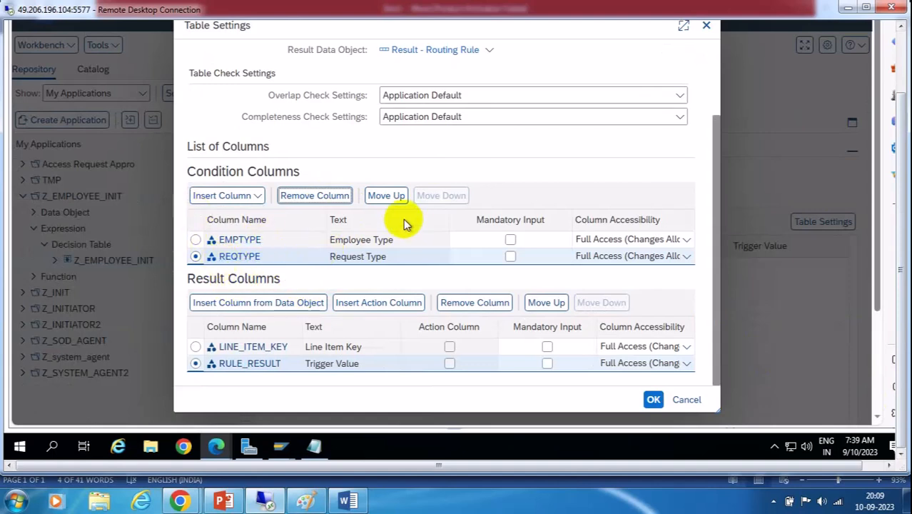
{"action": "left_click", "coordinate": [384, 200]}
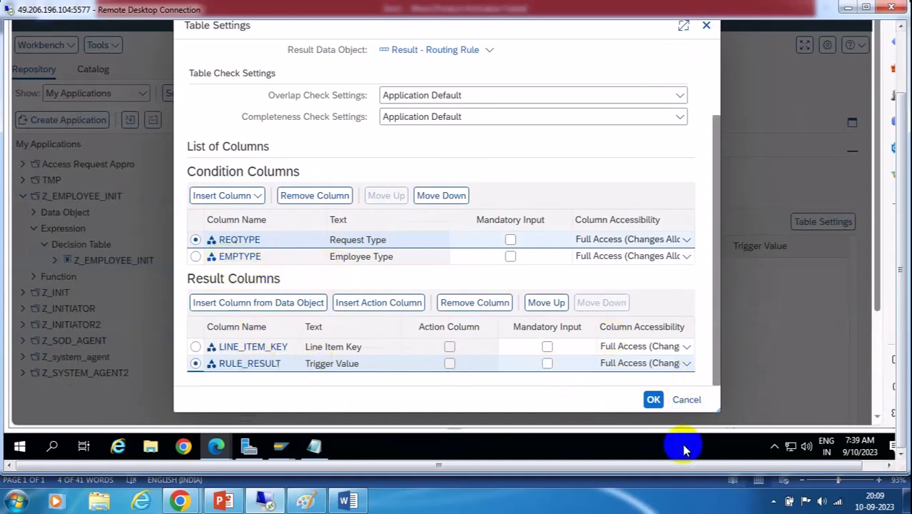
{"action": "left_click", "coordinate": [653, 401]}
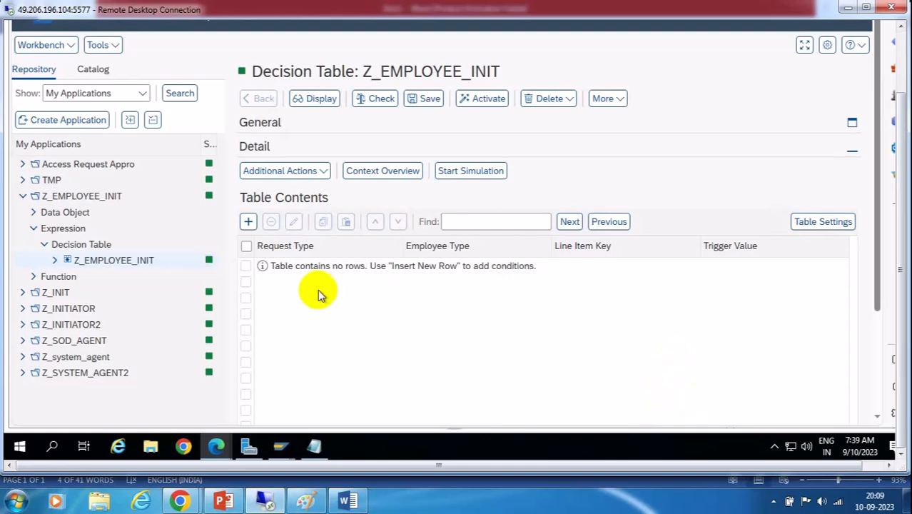
Insert a new decision table row with Request Type equal to 001 (New Account)
{"action": "left_click", "coordinate": [246, 222]}
{"action": "left_click", "coordinate": [271, 268]}
{"action": "left_click", "coordinate": [244, 307]}
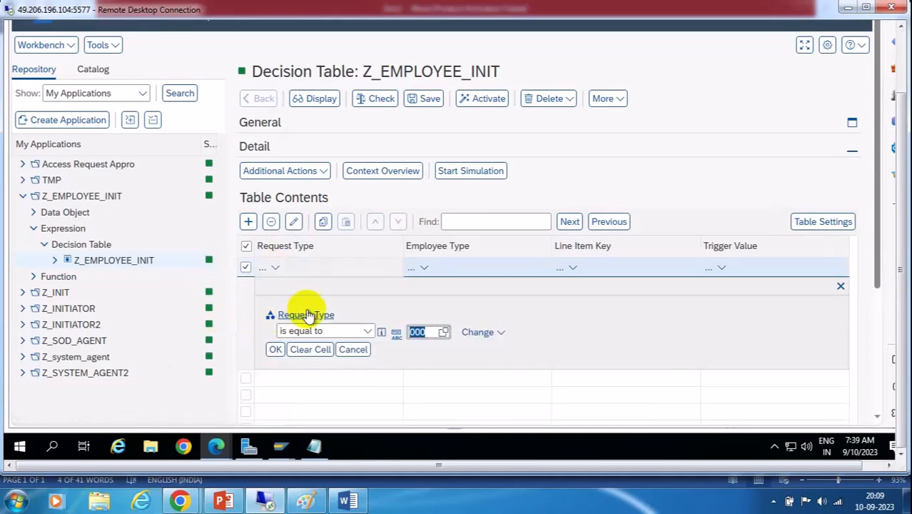
{"action": "left_click", "coordinate": [443, 332]}
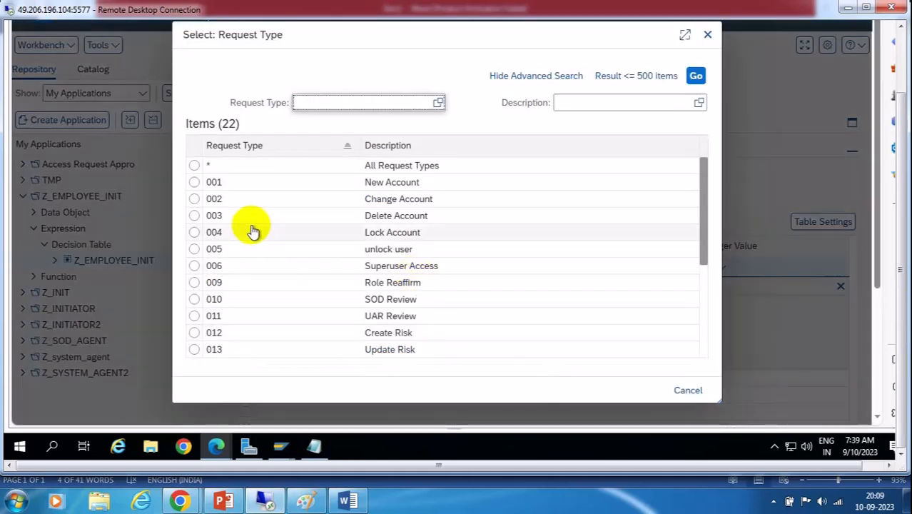
{"action": "left_click", "coordinate": [212, 181]}
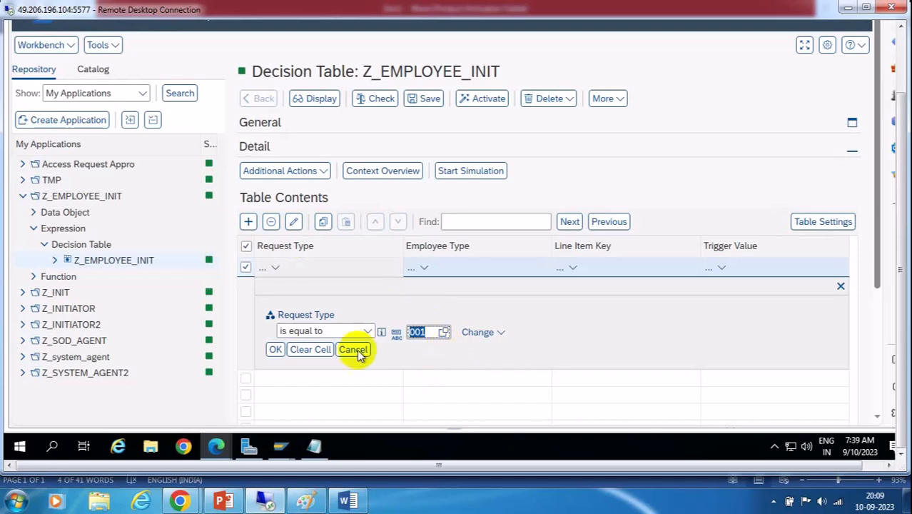
{"action": "left_click", "coordinate": [274, 350]}
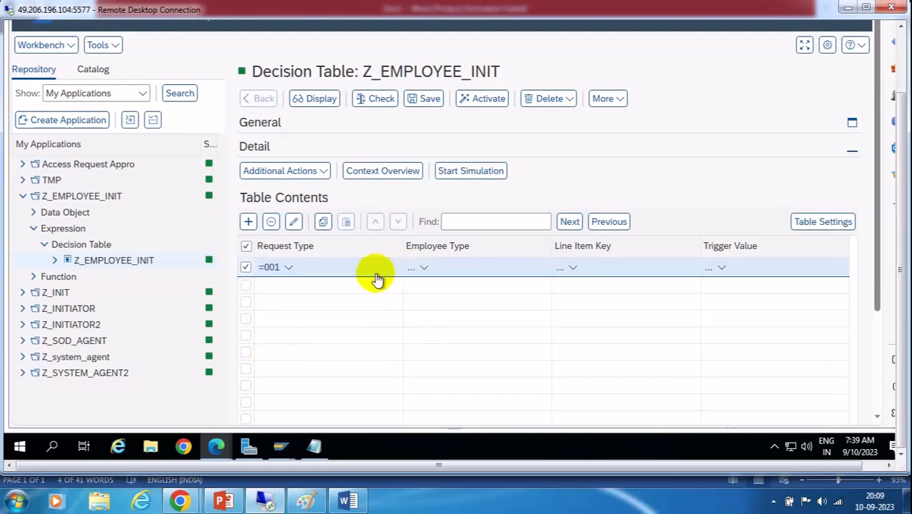
Add an include condition to the row's Request Type so that it also accepts 002 (Change Account)
{"action": "left_click", "coordinate": [288, 268]}
{"action": "left_click", "coordinate": [240, 306]}
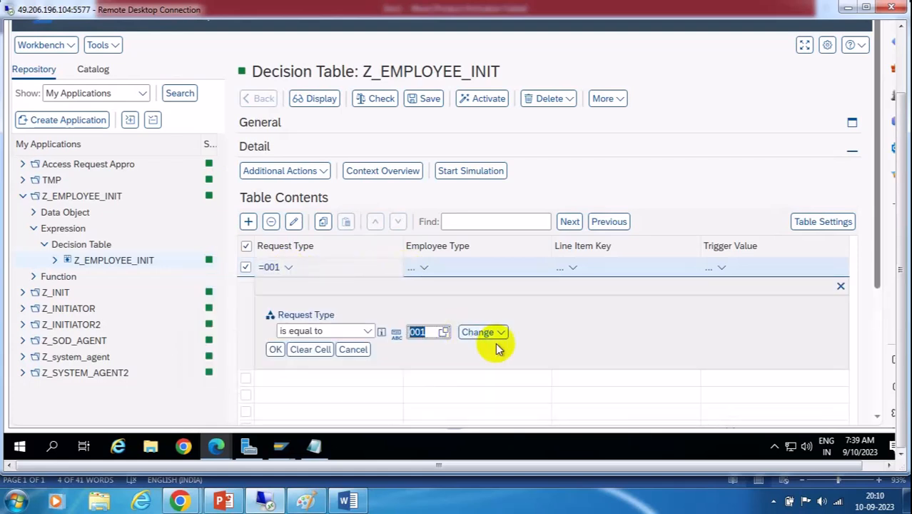
{"action": "left_click", "coordinate": [506, 335]}
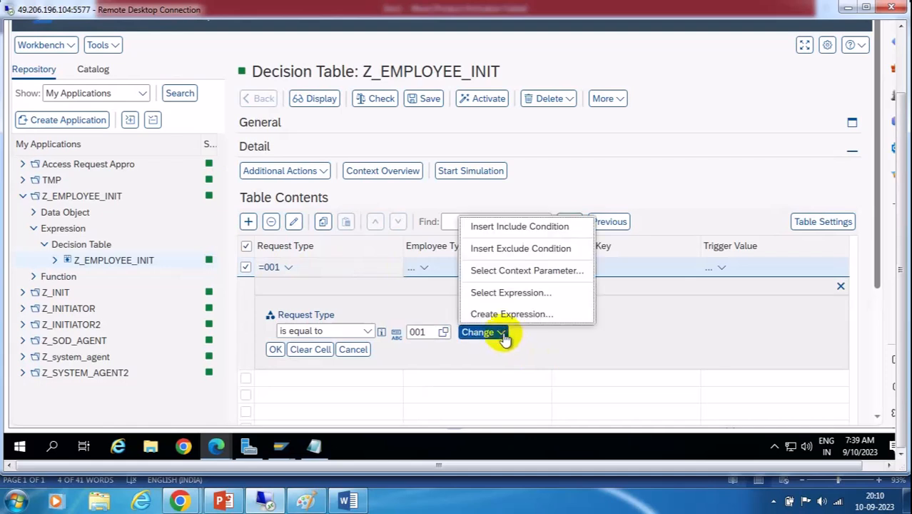
{"action": "left_click", "coordinate": [520, 227]}
{"action": "left_click", "coordinate": [445, 352]}
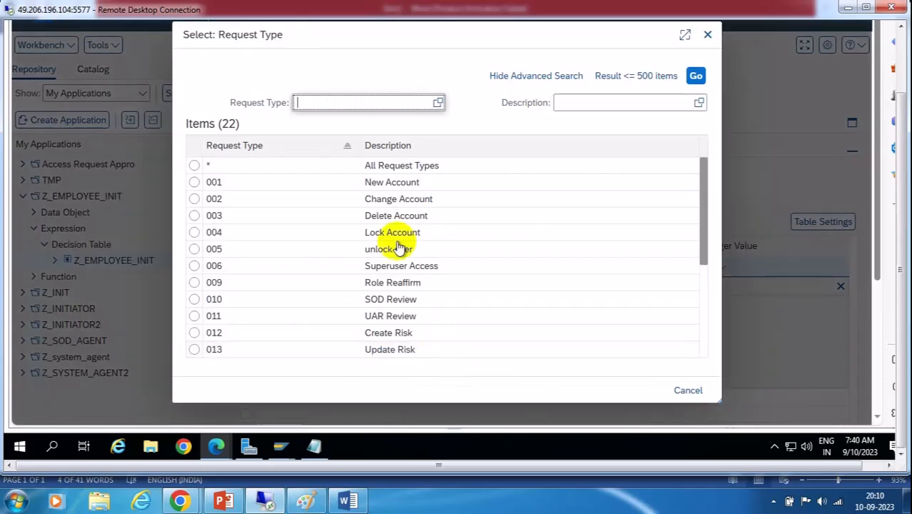
{"action": "left_click", "coordinate": [212, 198]}
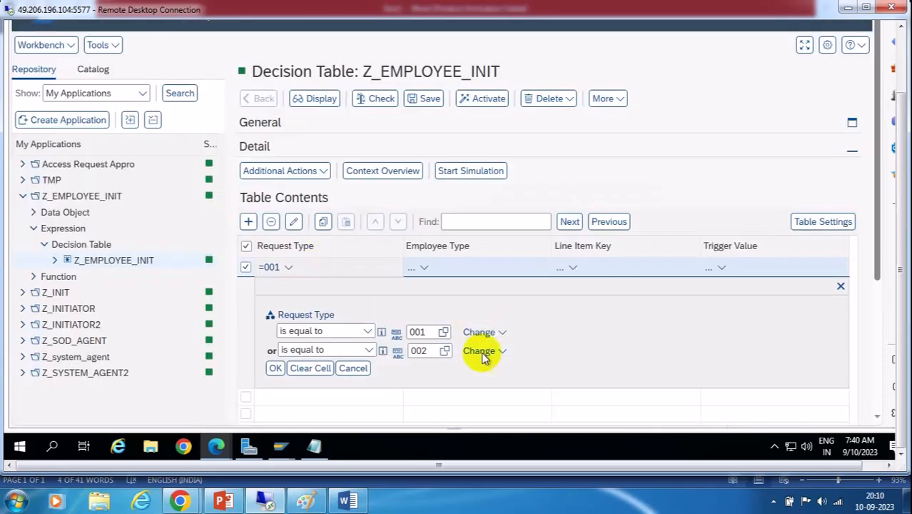
{"action": "left_click", "coordinate": [275, 368]}
Set the row's Employee Type condition to is equal to 001
{"action": "left_click", "coordinate": [425, 268]}
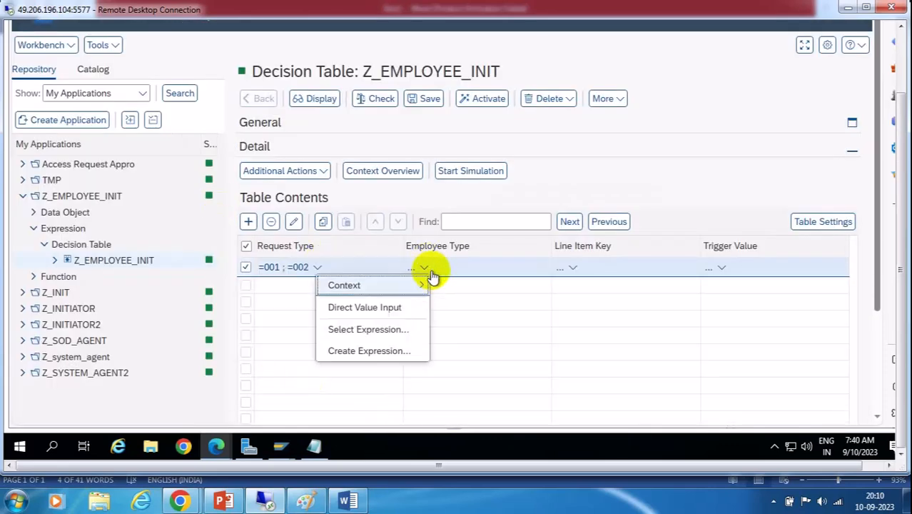
{"action": "left_click", "coordinate": [358, 306]}
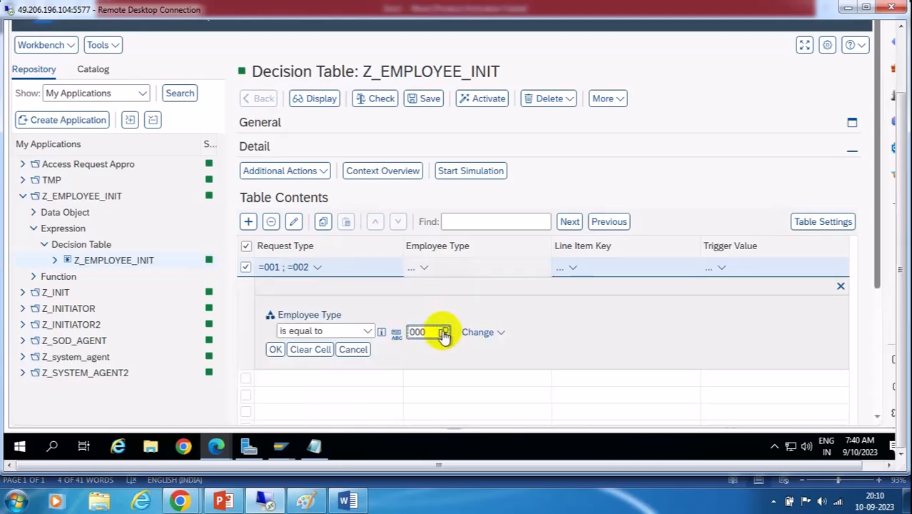
{"action": "left_click", "coordinate": [444, 334]}
{"action": "left_click", "coordinate": [198, 223]}
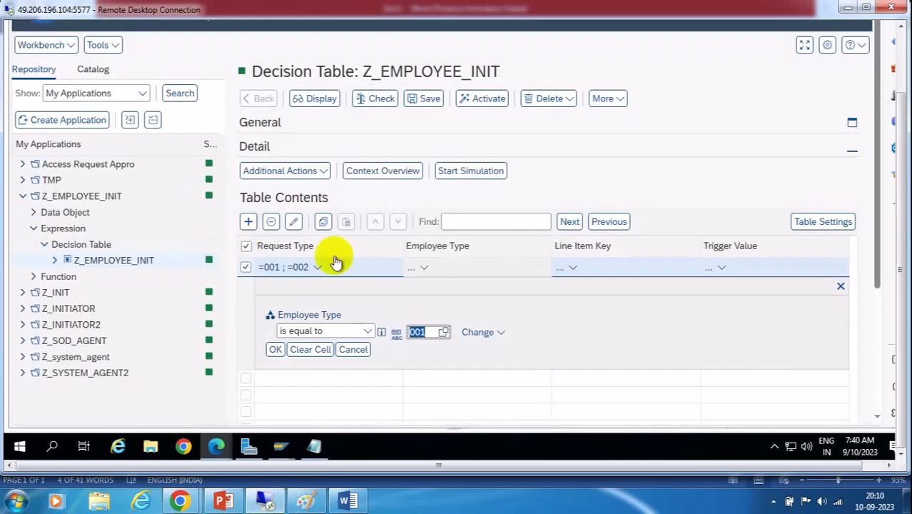
{"action": "left_click", "coordinate": [275, 349]}
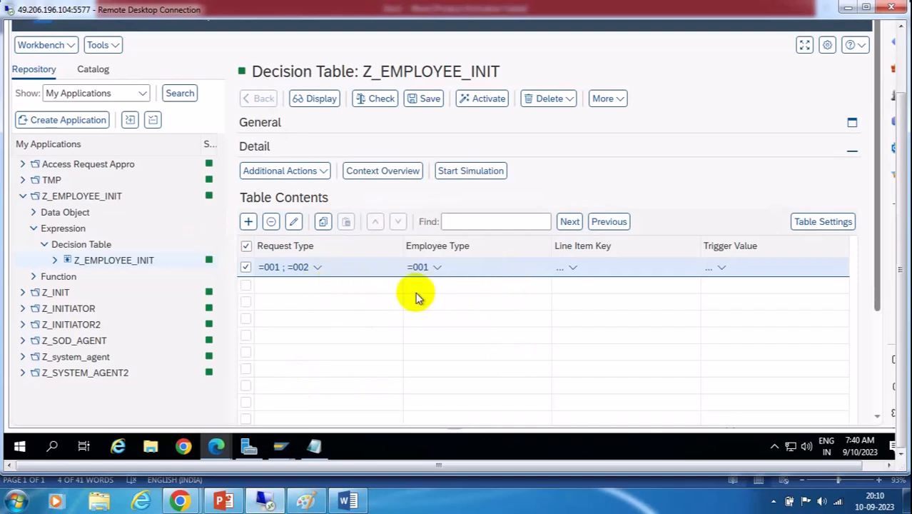
Enter ZASSO as the row's result Line Item Key and Z_ASSOC as its Trigger Value
{"action": "left_click", "coordinate": [575, 270]}
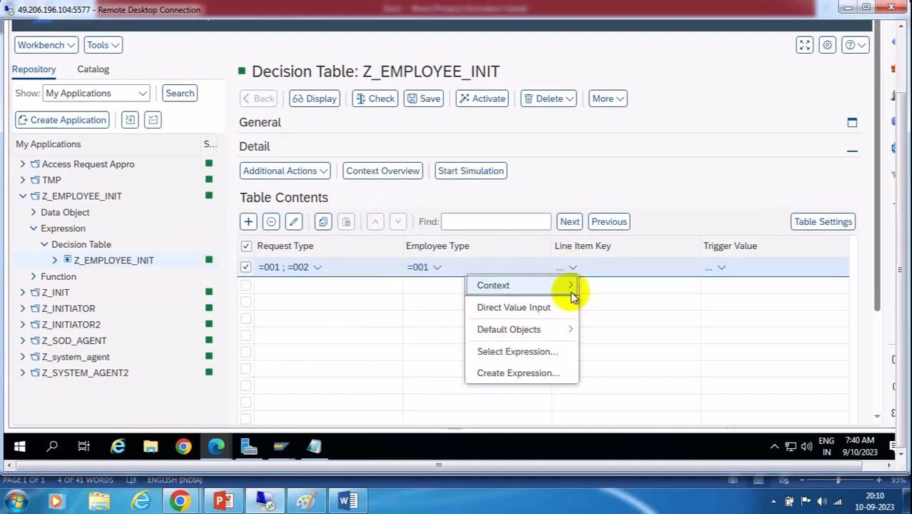
{"action": "left_click", "coordinate": [508, 307]}
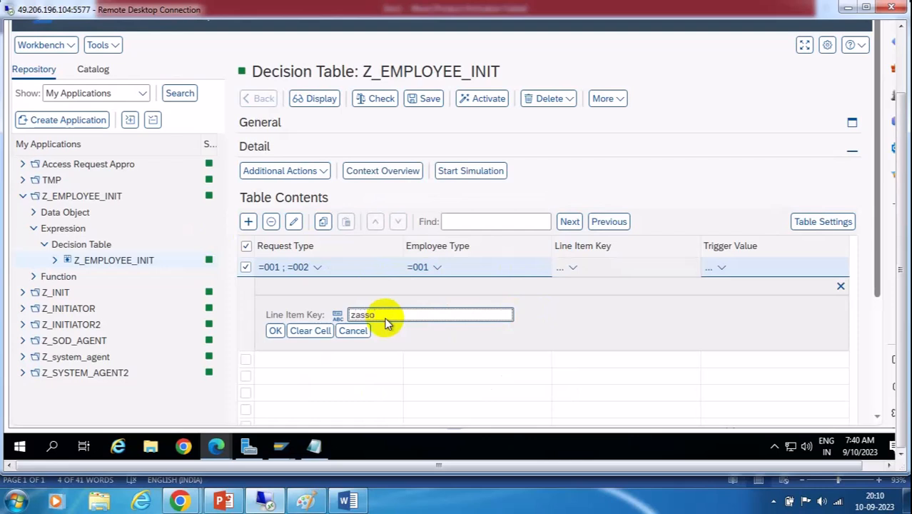
{"action": "left_click", "coordinate": [275, 331]}
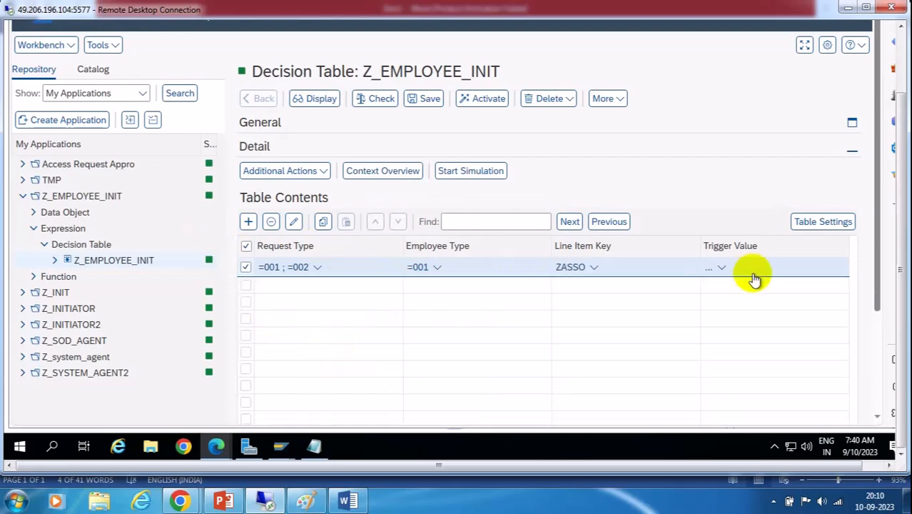
{"action": "left_click", "coordinate": [722, 269]}
{"action": "left_click", "coordinate": [667, 307]}
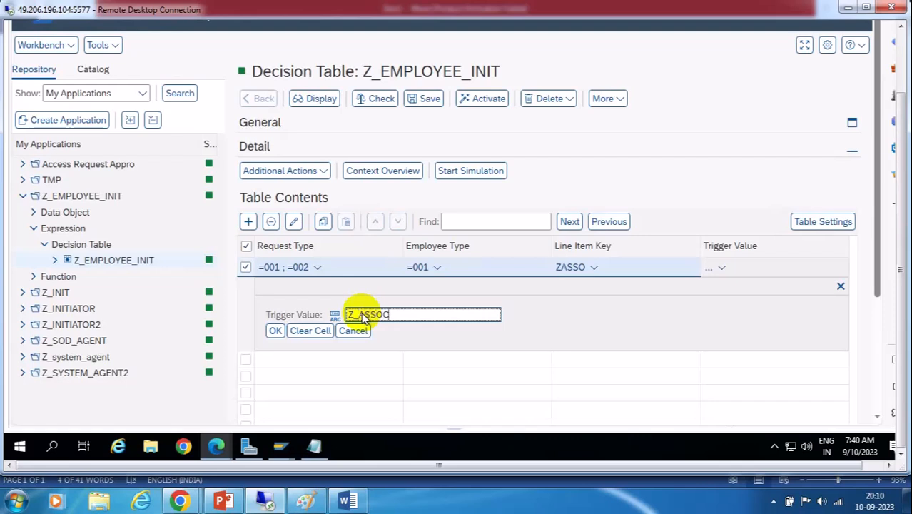
{"action": "left_click", "coordinate": [274, 330]}
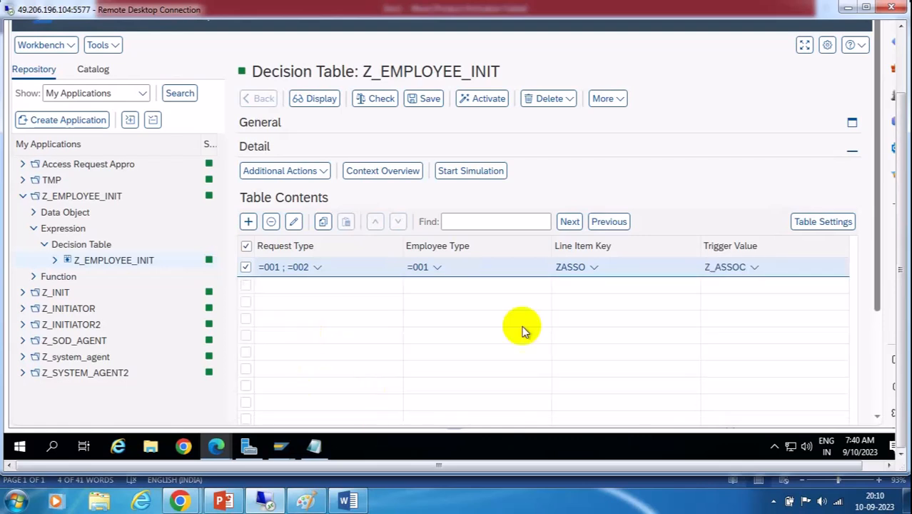
Reopen the row's Trigger Value and copy the text Z_ASSOC
{"action": "left_click", "coordinate": [748, 275]}
{"action": "left_click", "coordinate": [700, 311]}
{"action": "key", "text": "ctrl+c"}
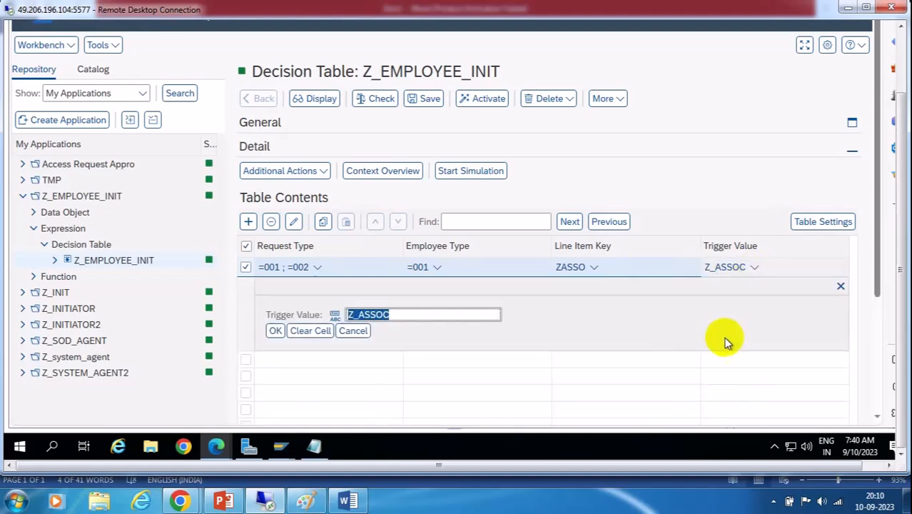
{"action": "left_click", "coordinate": [332, 314]}
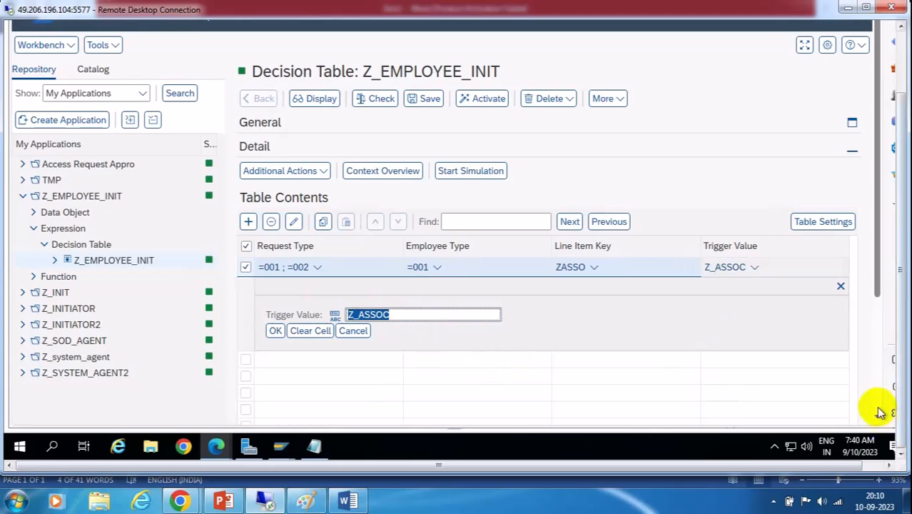
Open Notepad, paste Z_ASSOC into a blank note, and return to the decision table to confirm the Trigger Value
{"action": "scroll", "coordinate": [877, 354], "scroll_direction": "down", "scroll_amount": 5}
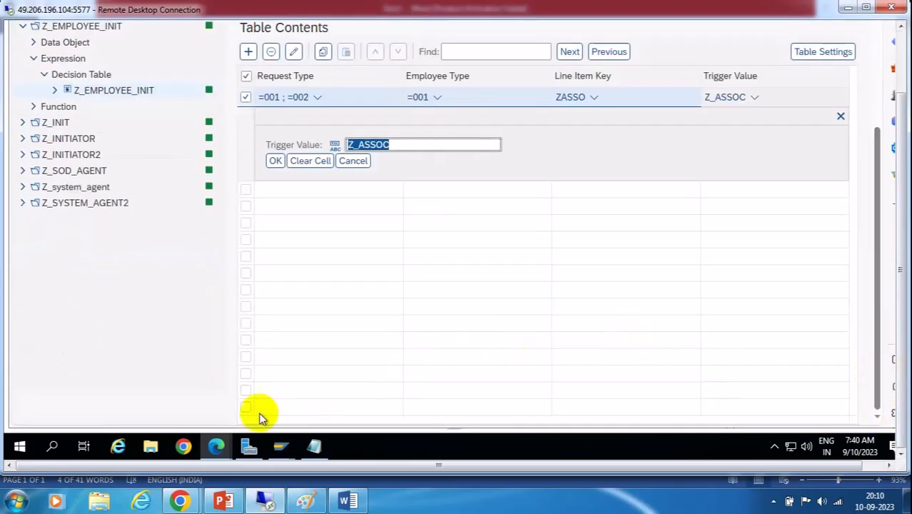
{"action": "left_click", "coordinate": [50, 446]}
{"action": "left_click", "coordinate": [18, 444]}
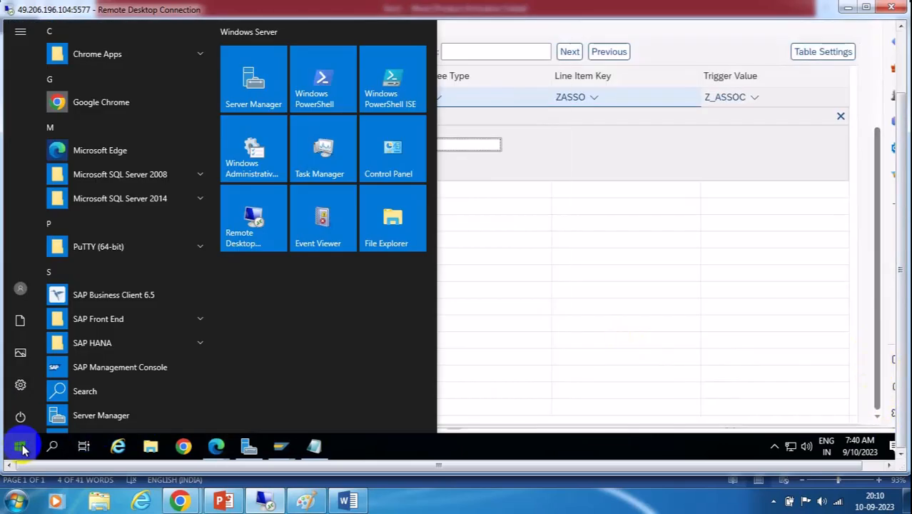
{"action": "left_click", "coordinate": [54, 446]}
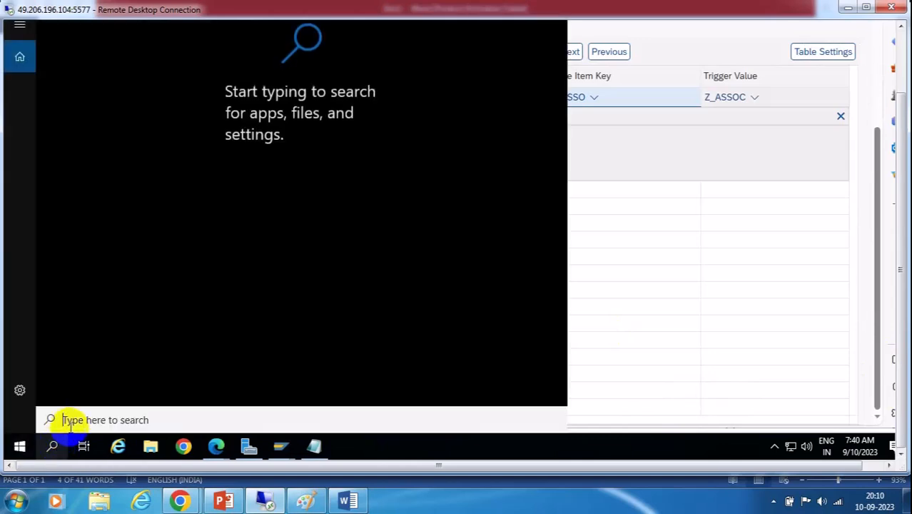
{"action": "type", "text": "NO"}
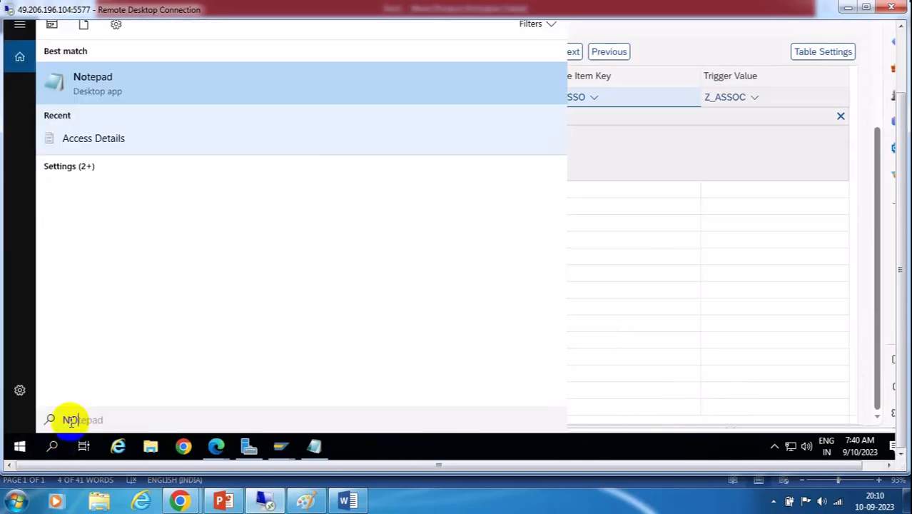
{"action": "left_click", "coordinate": [86, 82]}
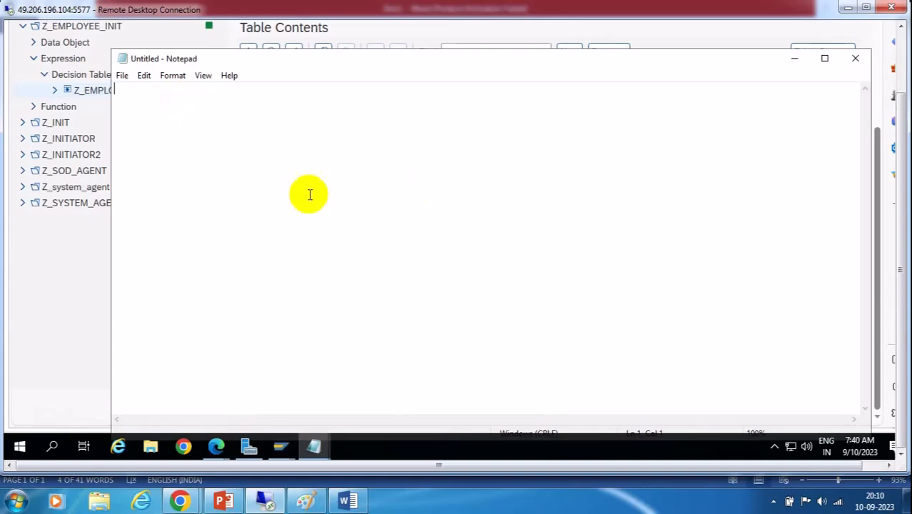
{"action": "key", "text": "ctrl+v"}
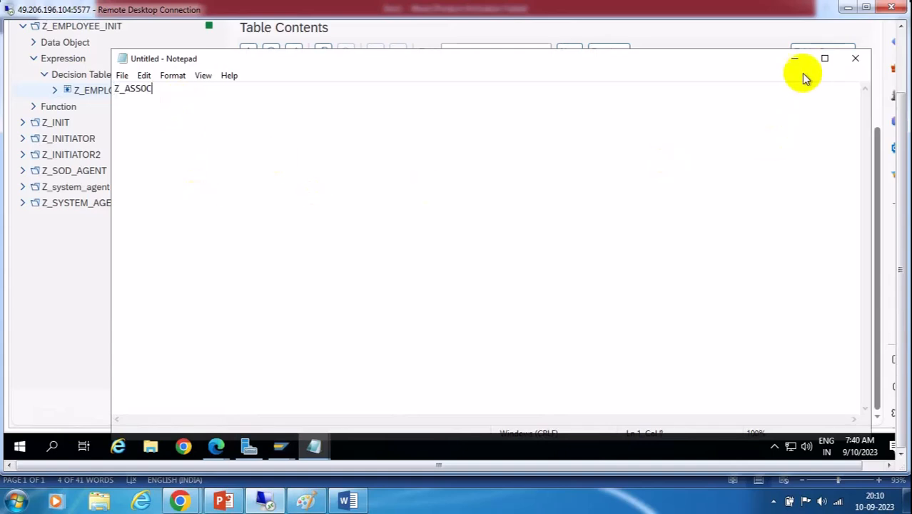
{"action": "left_click", "coordinate": [795, 58]}
{"action": "left_click", "coordinate": [275, 160]}
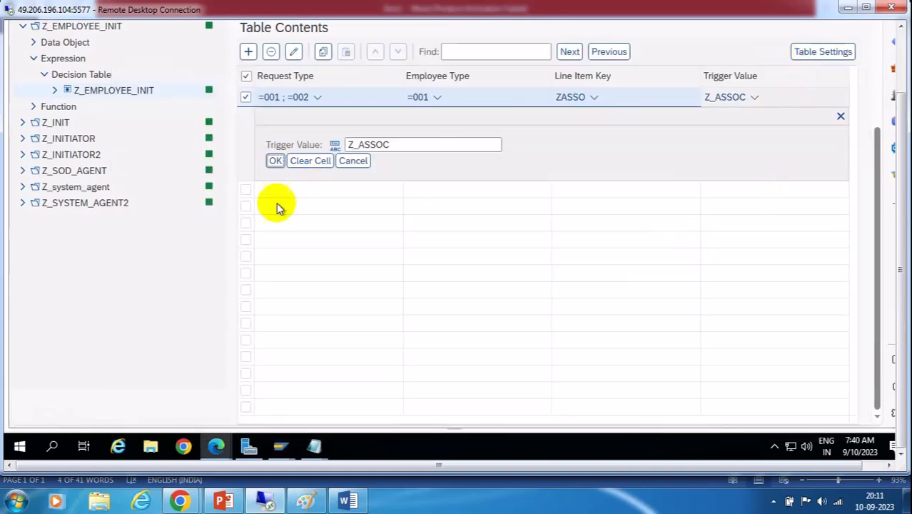
Insert a new row in the decision table and set its Request Type condition to is equal to 001 (New Account)
{"action": "left_click", "coordinate": [248, 80]}
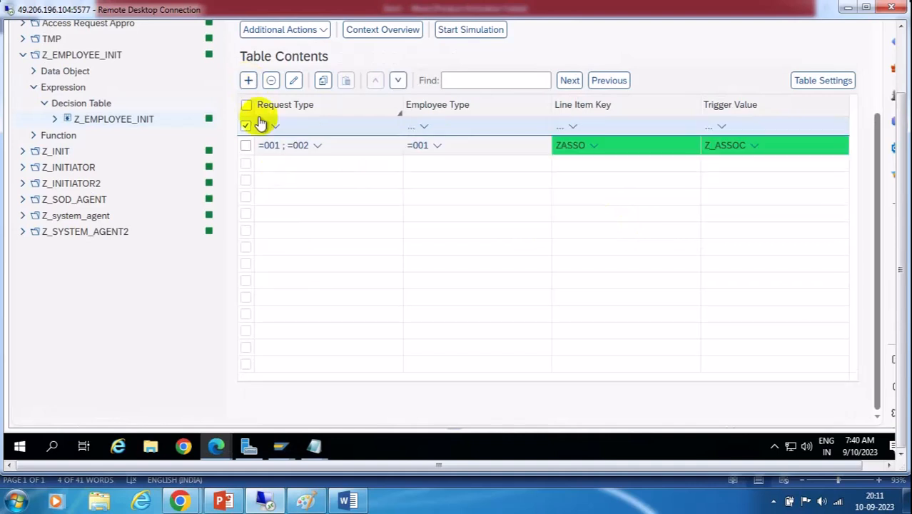
{"action": "left_click", "coordinate": [277, 126]}
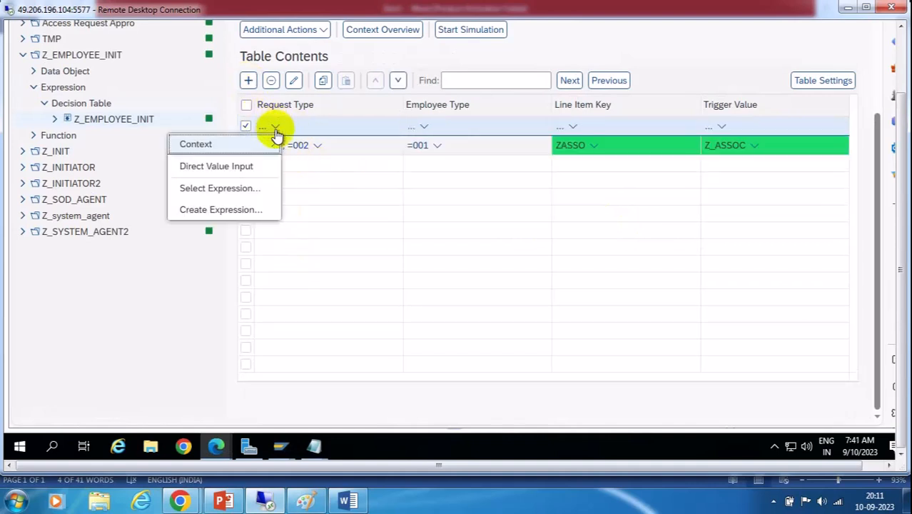
{"action": "left_click", "coordinate": [230, 169]}
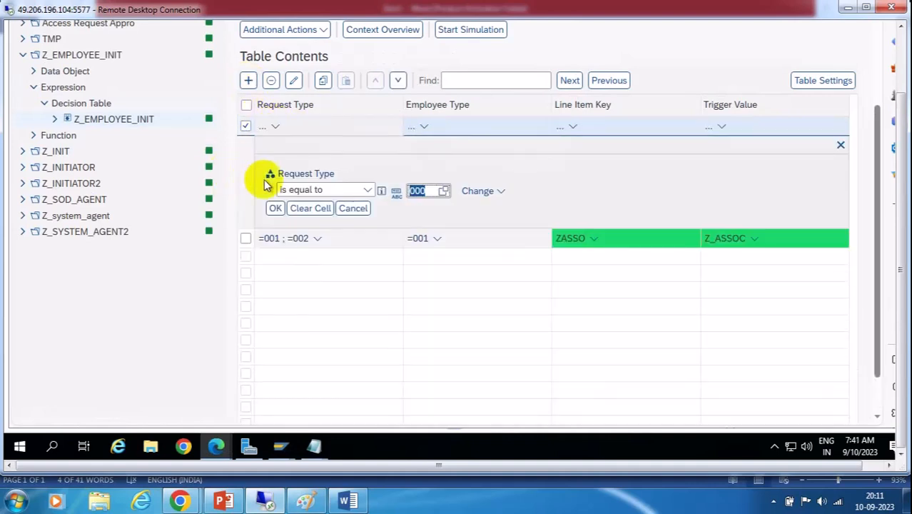
{"action": "left_click", "coordinate": [444, 190]}
{"action": "left_click", "coordinate": [213, 184]}
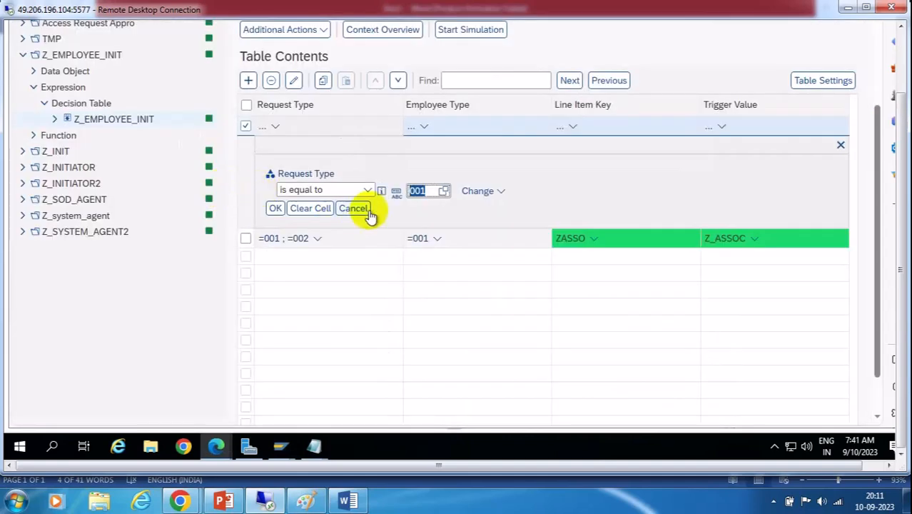
Add an include condition for 002 (Change Account) to the new row's Request Type
{"action": "left_click", "coordinate": [499, 191]}
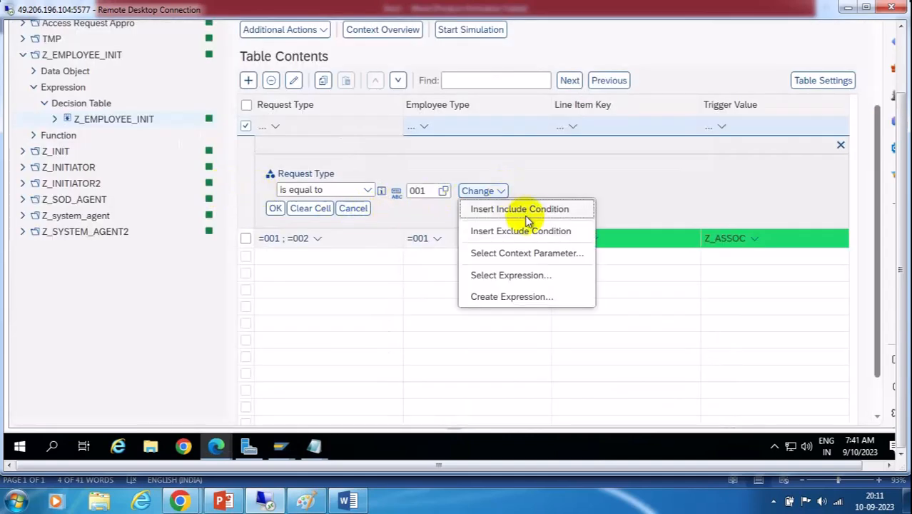
{"action": "left_click", "coordinate": [524, 211]}
{"action": "left_click", "coordinate": [444, 209]}
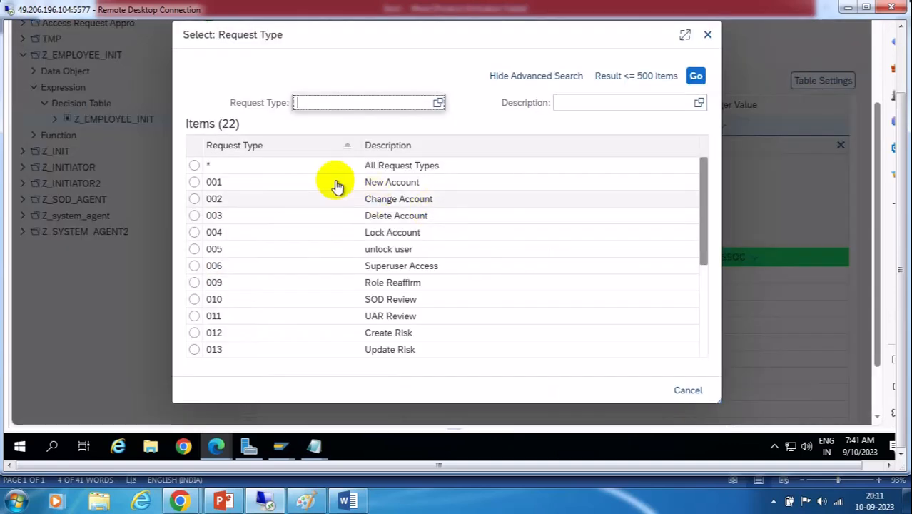
{"action": "left_click", "coordinate": [213, 199]}
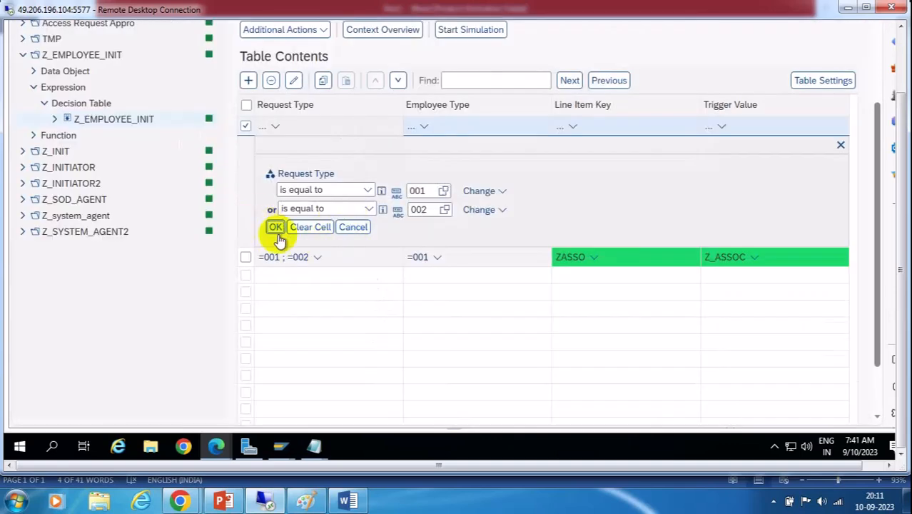
{"action": "left_click", "coordinate": [276, 227]}
Set the new row's Employee Type condition to is equal to 002 (Contract)
{"action": "left_click", "coordinate": [426, 127]}
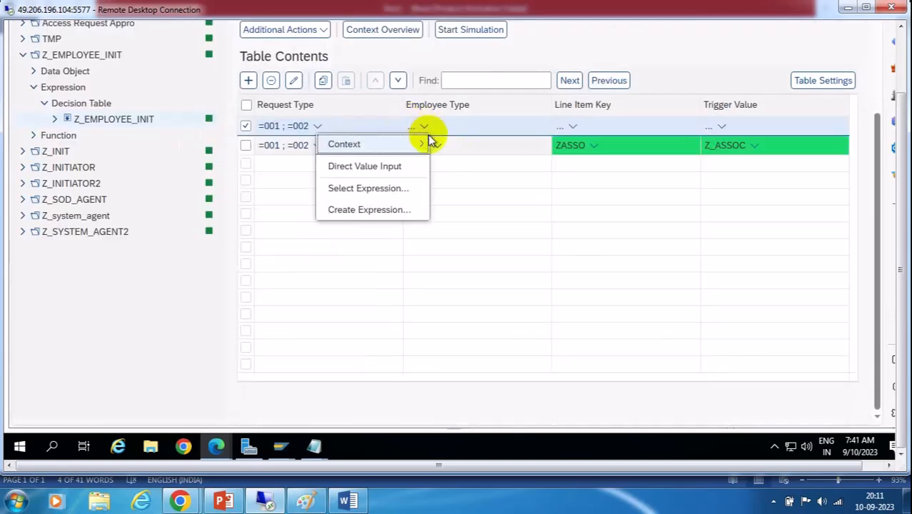
{"action": "left_click", "coordinate": [375, 167]}
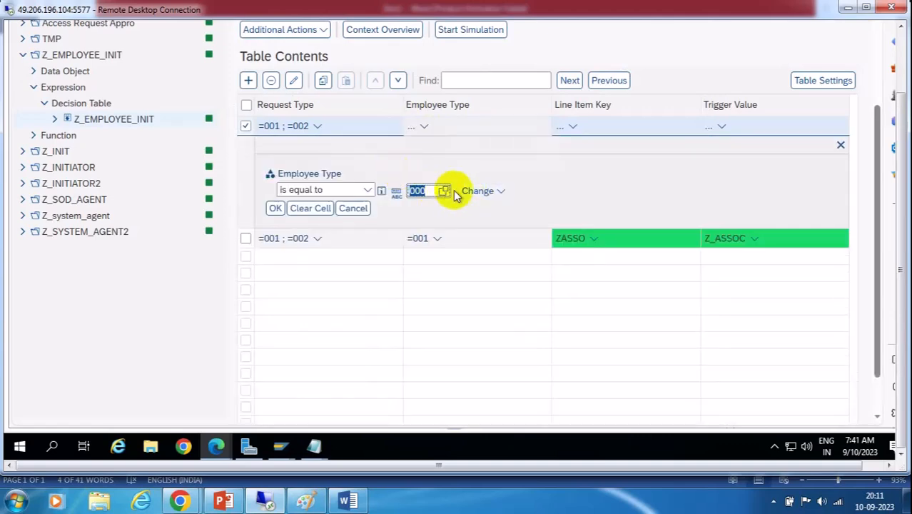
{"action": "left_click", "coordinate": [445, 191]}
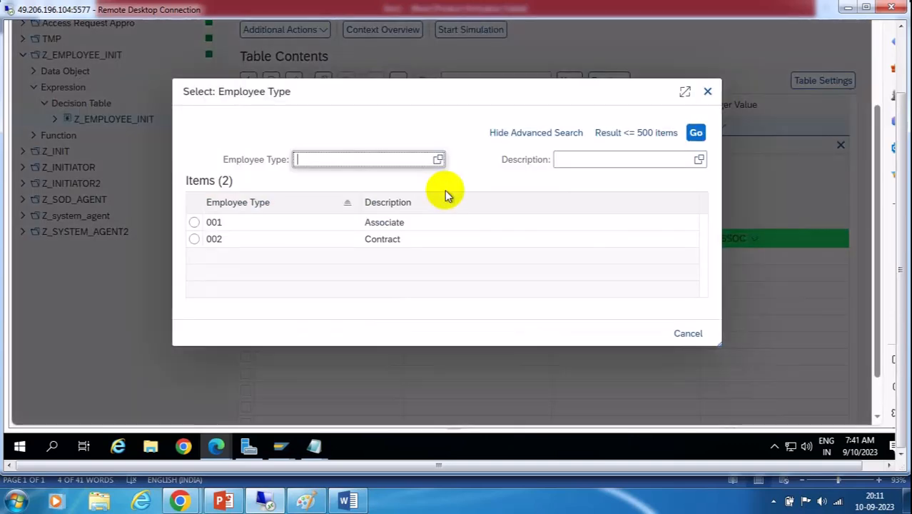
{"action": "left_click", "coordinate": [193, 240]}
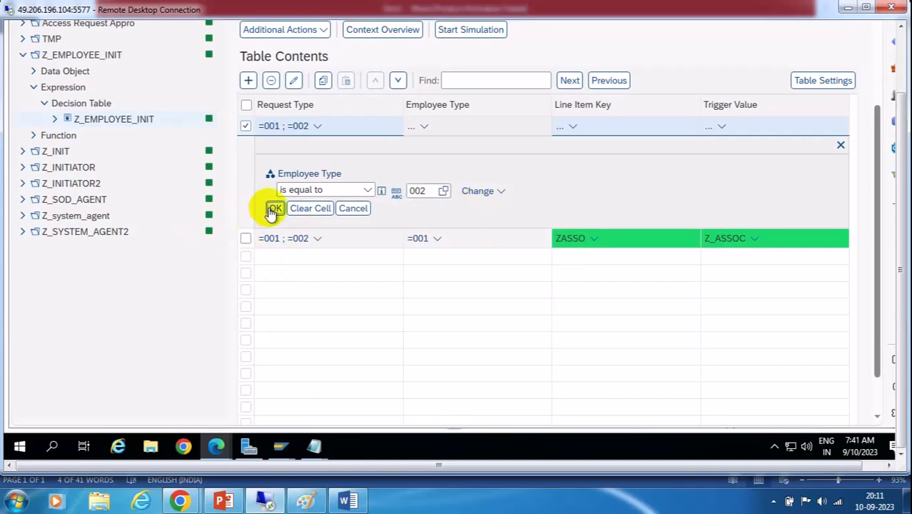
{"action": "left_click", "coordinate": [275, 208]}
Enter ZCON as the contract row's Line Item Key and Z_CONT as its Trigger Value
{"action": "left_click", "coordinate": [571, 126]}
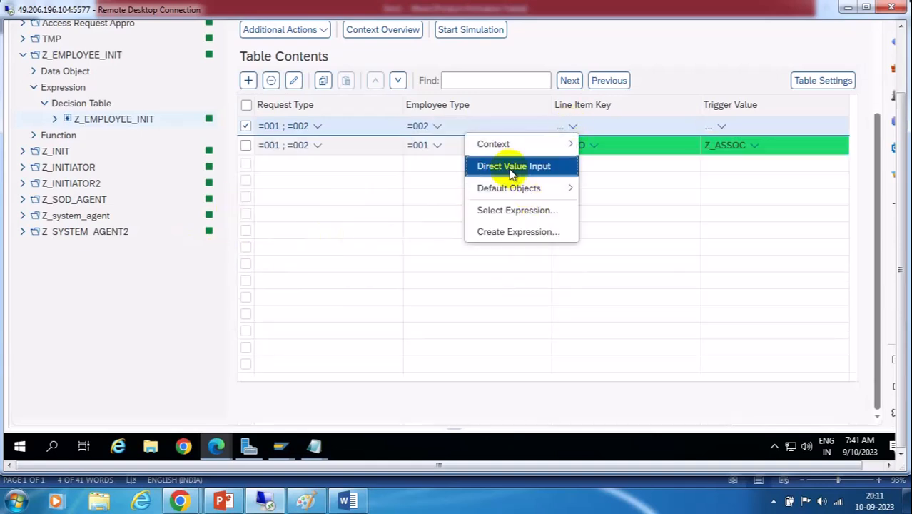
{"action": "left_click", "coordinate": [511, 171]}
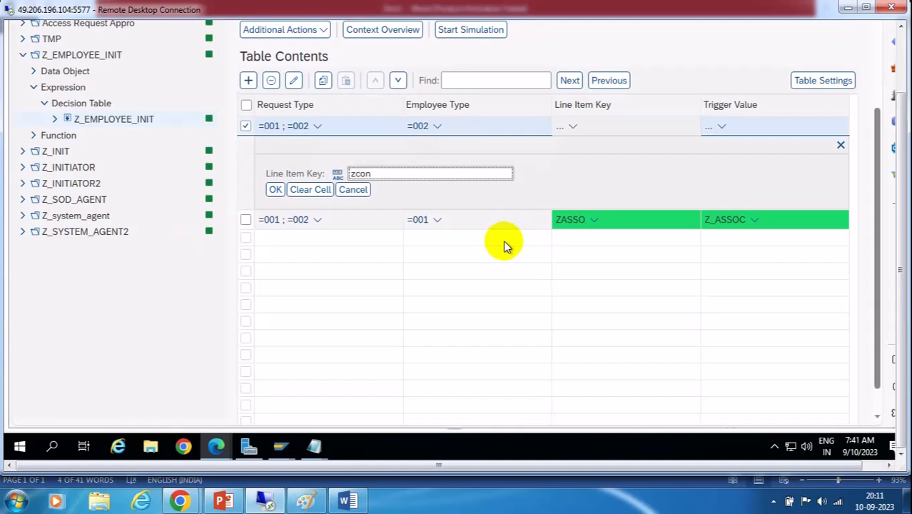
{"action": "left_click", "coordinate": [275, 190]}
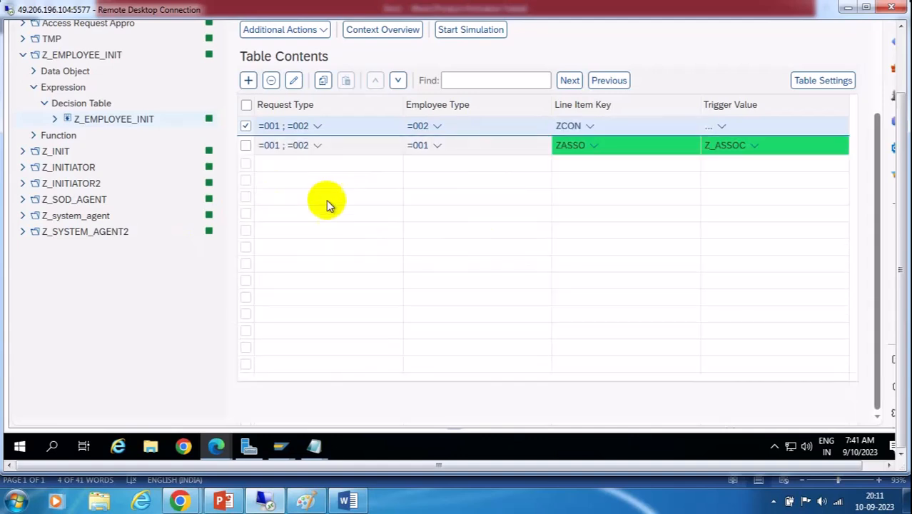
{"action": "left_click", "coordinate": [723, 125]}
{"action": "left_click", "coordinate": [696, 167]}
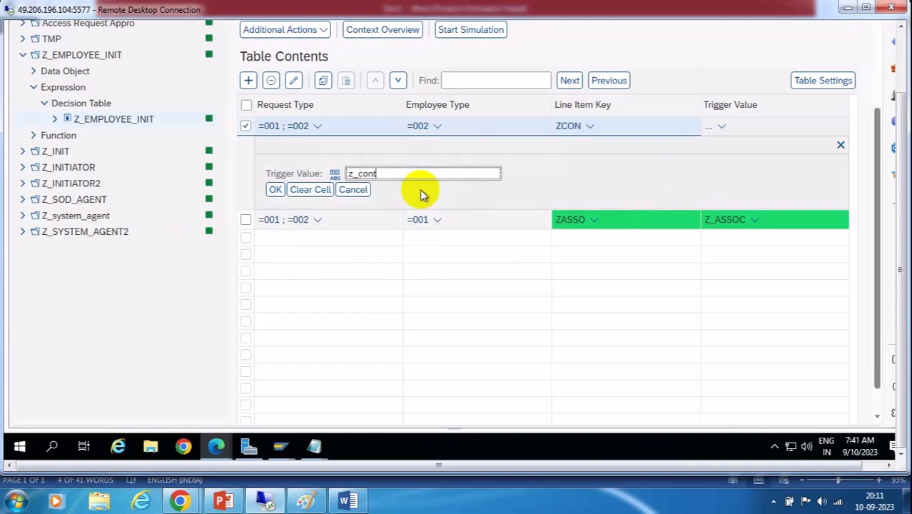
{"action": "left_click", "coordinate": [276, 190]}
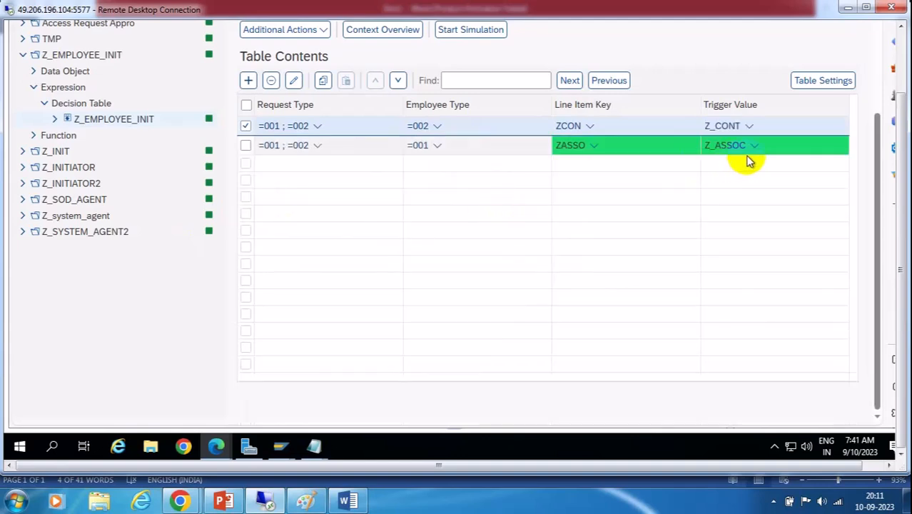
Copy the contract row's Trigger Value Z_CONT into the Notepad note below Z_ASSOC, and return to the decision table
{"action": "left_click", "coordinate": [749, 127]}
{"action": "left_click", "coordinate": [700, 165]}
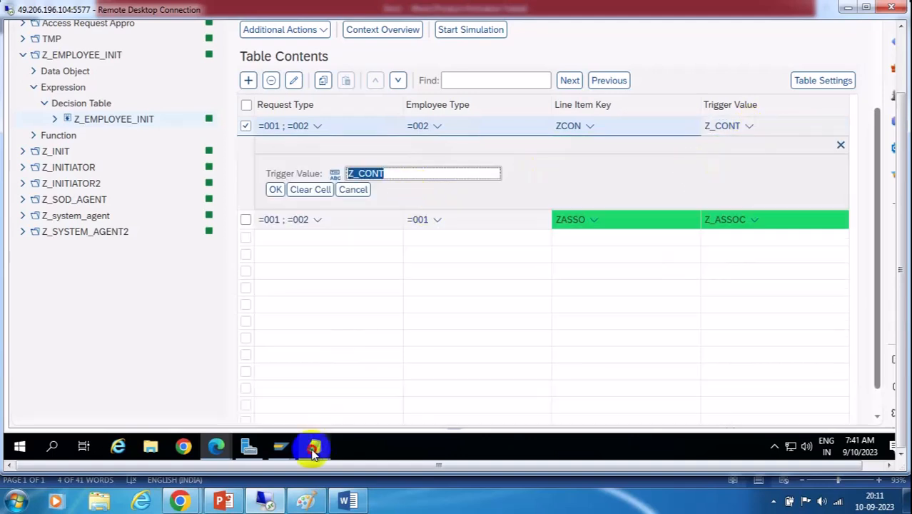
{"action": "mouse_move", "coordinate": [314, 447]}
{"action": "left_click", "coordinate": [408, 394]}
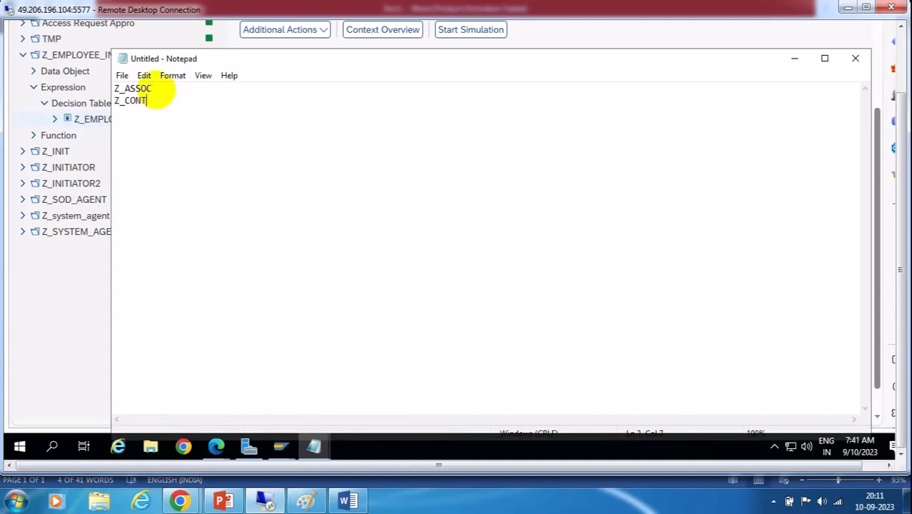
{"action": "left_click", "coordinate": [793, 58]}
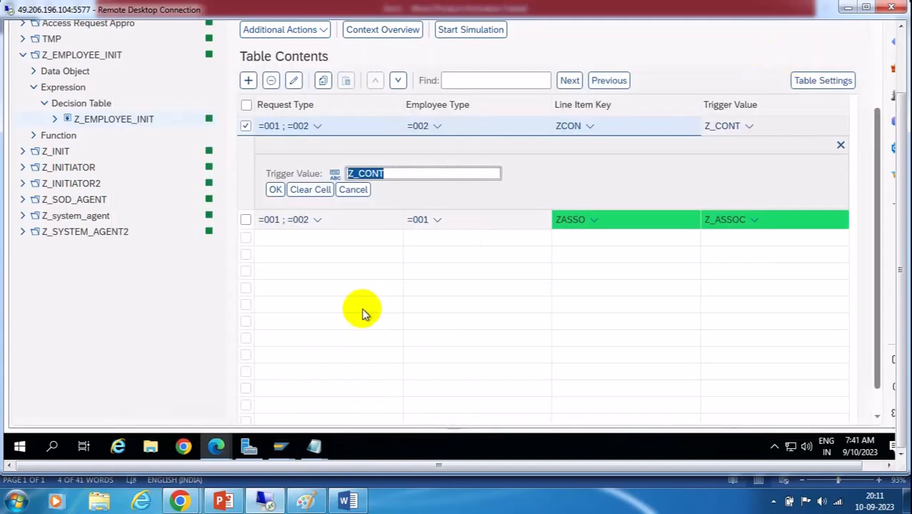
{"action": "left_click", "coordinate": [275, 189]}
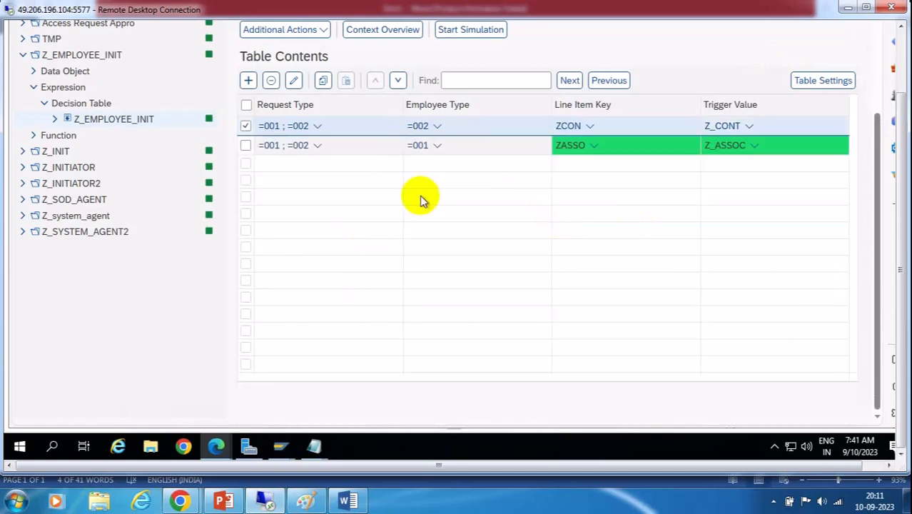
Insert another decision table row and set its Request Type condition to is equal to 003 (Delete Account)
{"action": "left_click", "coordinate": [249, 83]}
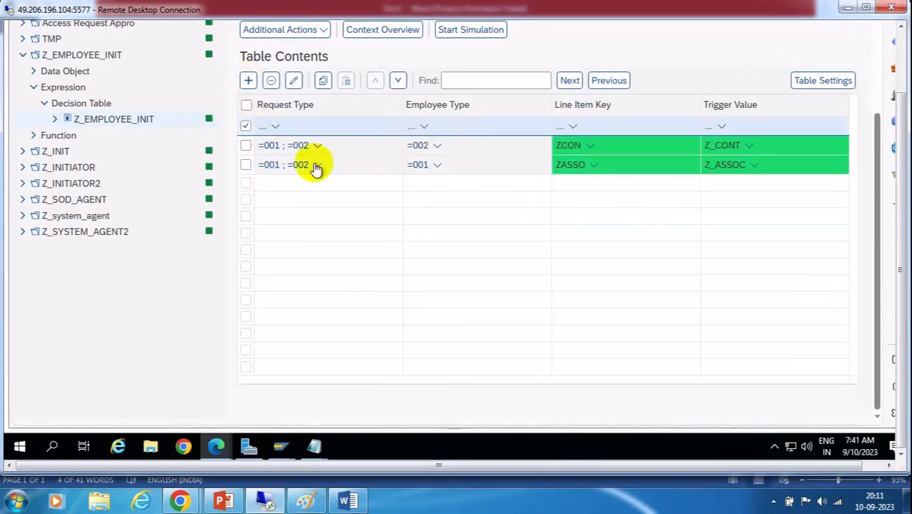
{"action": "left_click", "coordinate": [273, 125]}
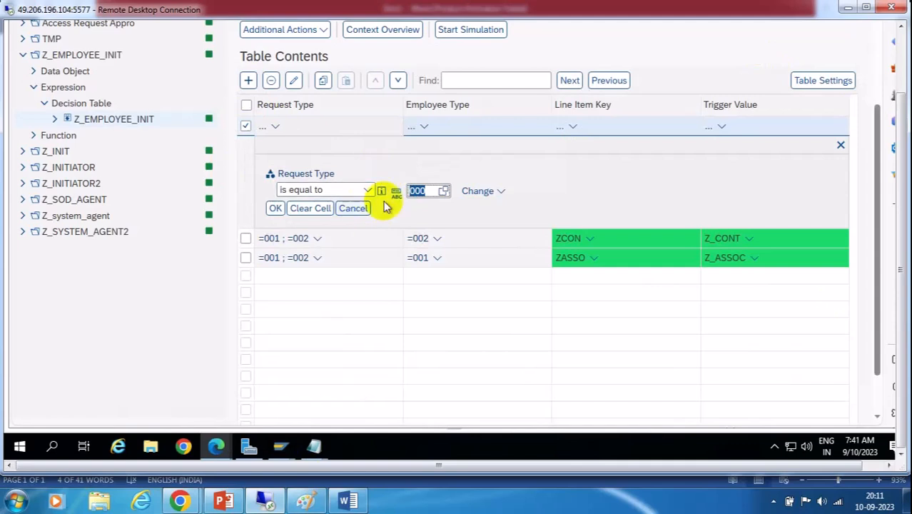
{"action": "left_click", "coordinate": [443, 191]}
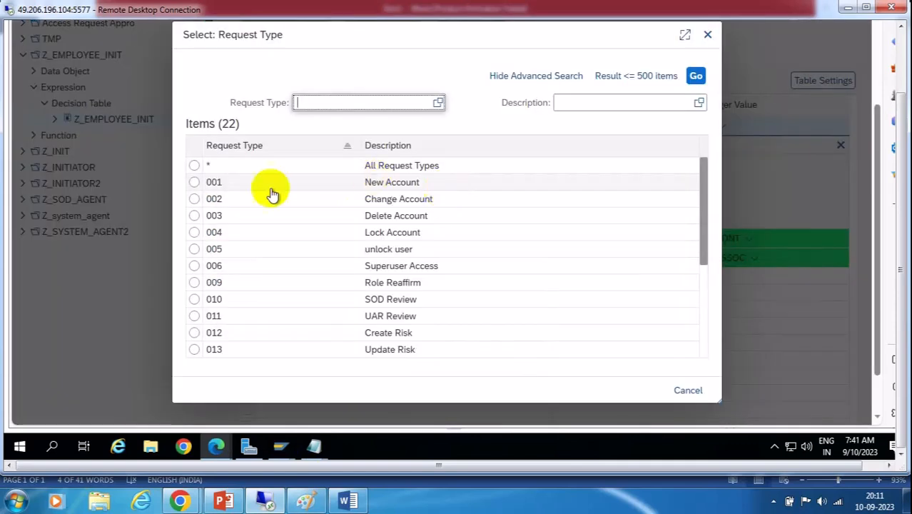
{"action": "left_click", "coordinate": [213, 221]}
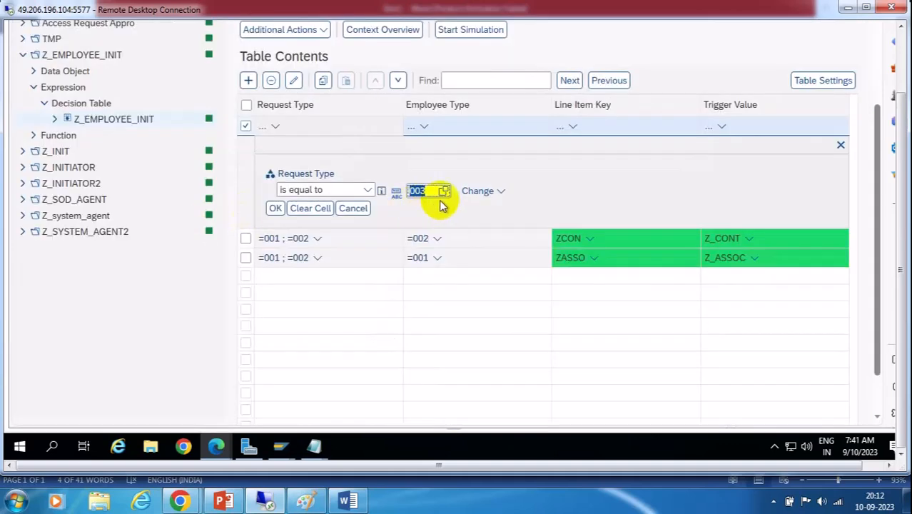
Add an include condition for 004 (Lock Account) to the row's Request Type
{"action": "left_click", "coordinate": [497, 193]}
{"action": "left_click", "coordinate": [503, 206]}
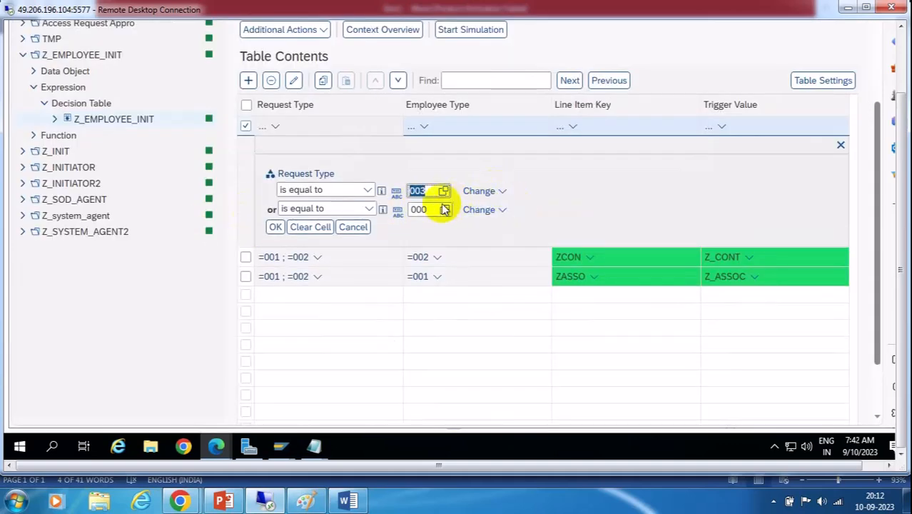
{"action": "left_click", "coordinate": [445, 211]}
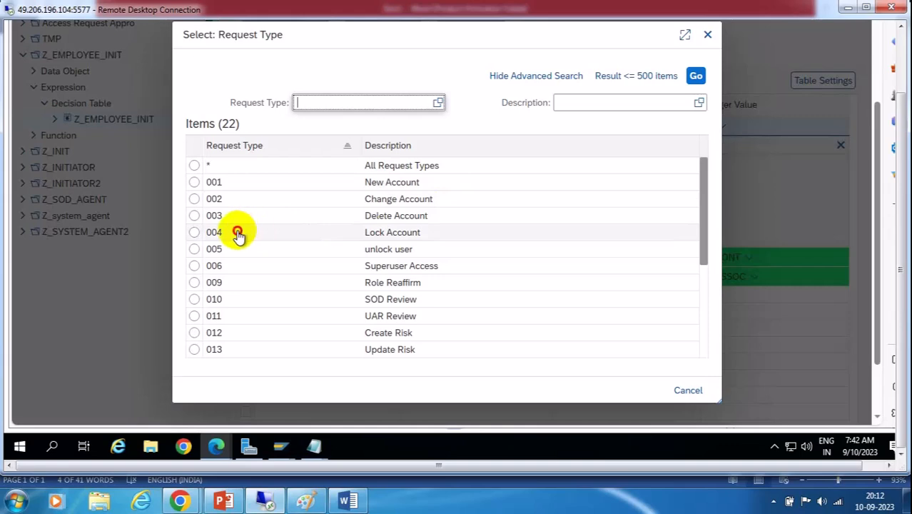
{"action": "left_click", "coordinate": [238, 230]}
Add an include condition for 005 (unlock user) to the 003 and 004 row's Request Type and confirm the cell
{"action": "left_click", "coordinate": [505, 212]}
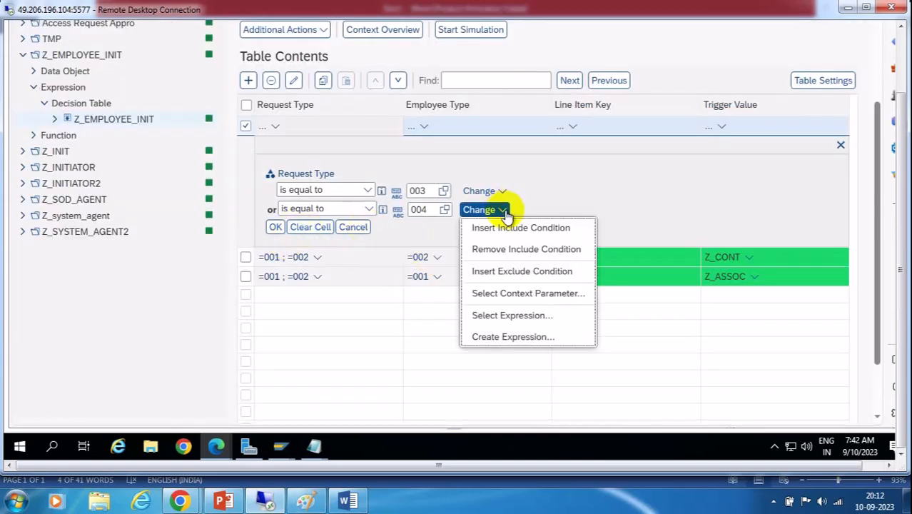
{"action": "left_click", "coordinate": [513, 228]}
{"action": "left_click", "coordinate": [444, 228]}
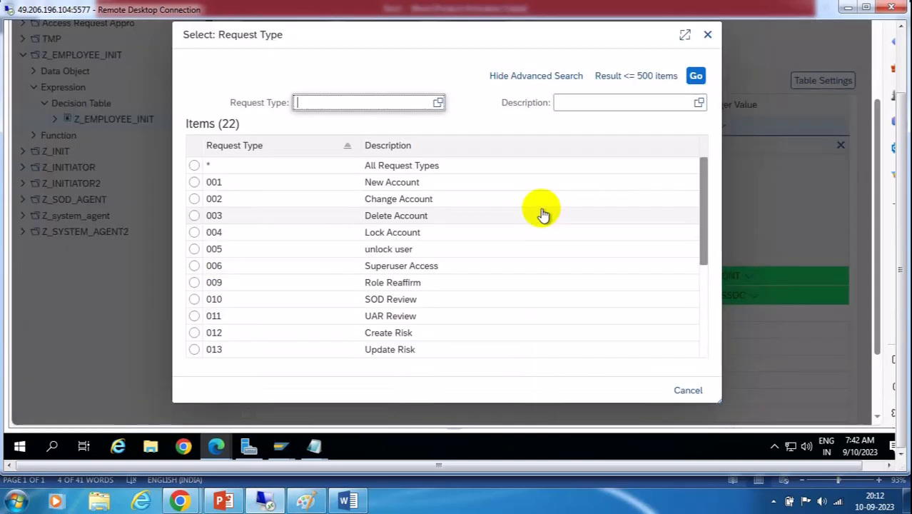
{"action": "left_click", "coordinate": [209, 248]}
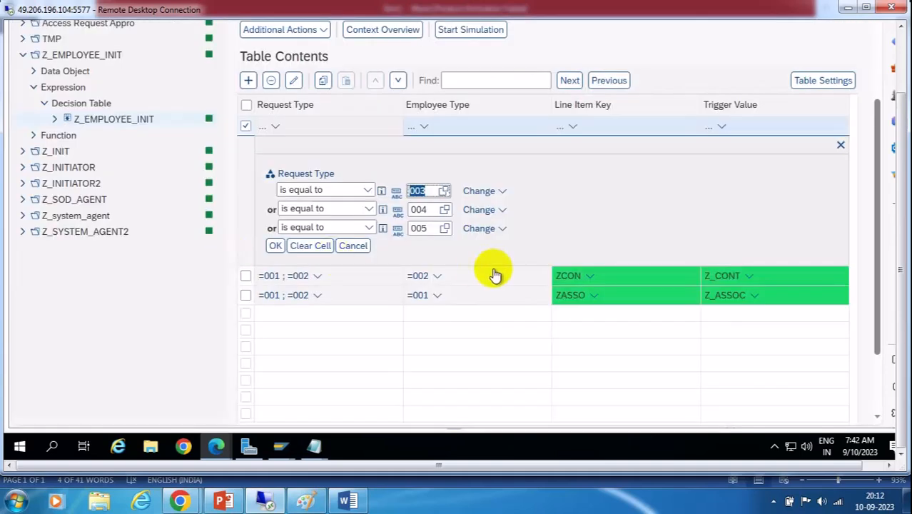
{"action": "left_click", "coordinate": [276, 247]}
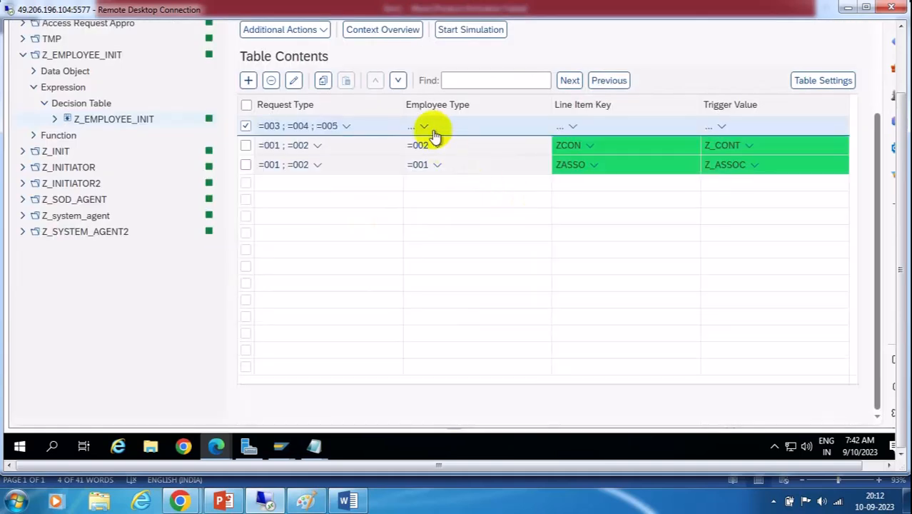
Enter ZUSADMIN as the 003/004/005 row's Line Item Key and Z_USERADMIN as its Trigger Value
{"action": "left_click", "coordinate": [577, 127]}
{"action": "left_click", "coordinate": [512, 168]}
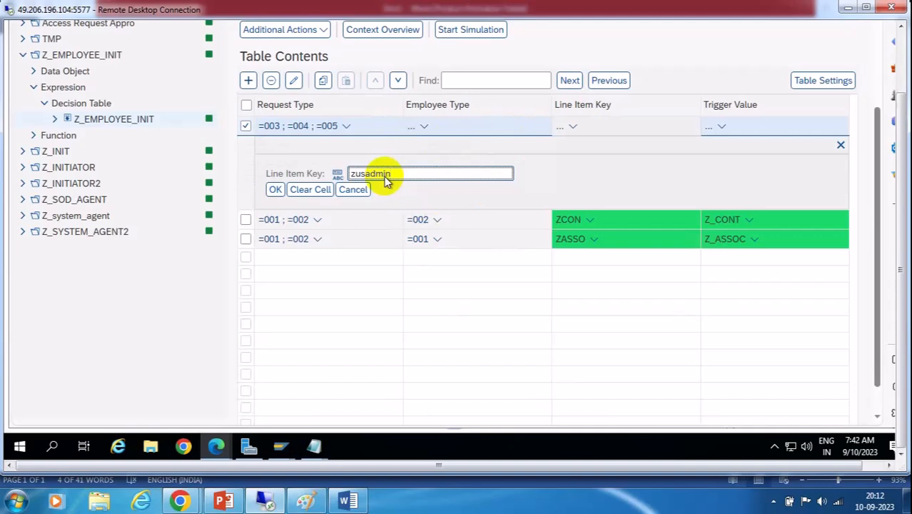
{"action": "left_click", "coordinate": [275, 190]}
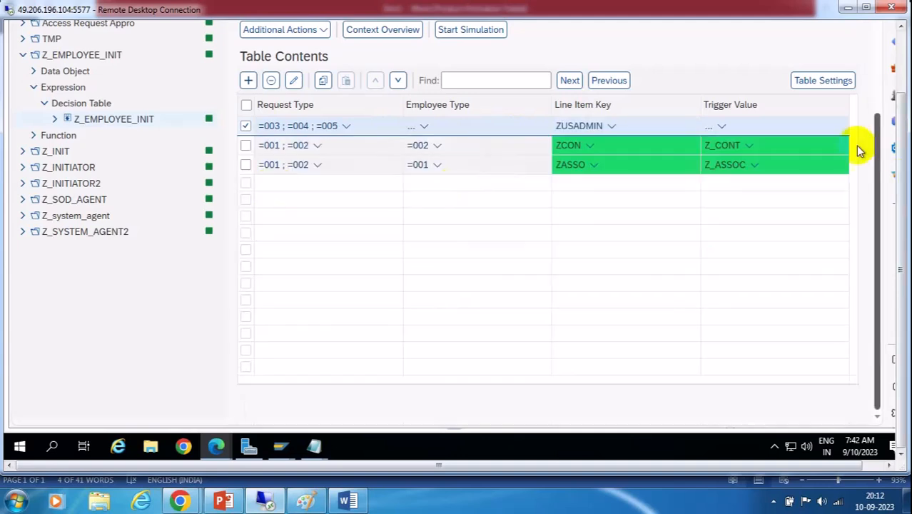
{"action": "left_click", "coordinate": [725, 127]}
{"action": "left_click", "coordinate": [669, 169]}
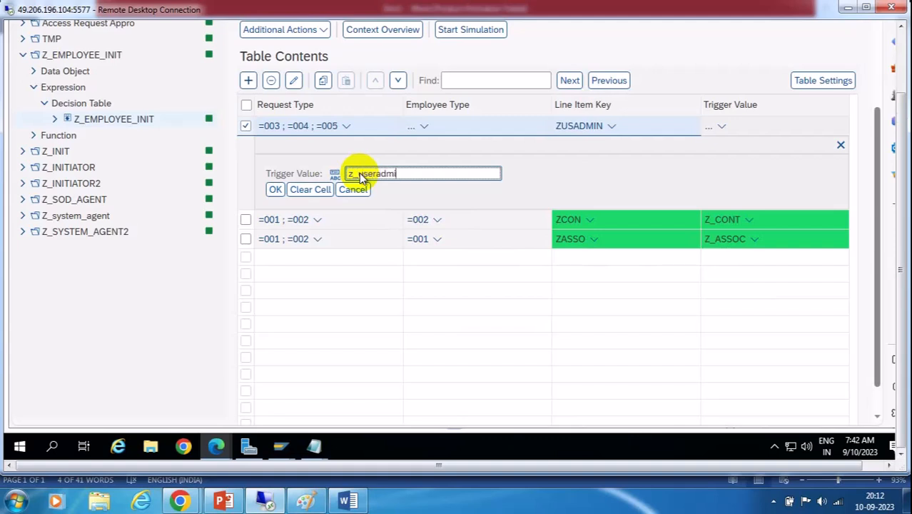
{"action": "left_click", "coordinate": [275, 189]}
Copy the Trigger Value Z_USERADMIN into the Notepad note below Z_CONT, and return to the decision table
{"action": "left_click", "coordinate": [777, 126]}
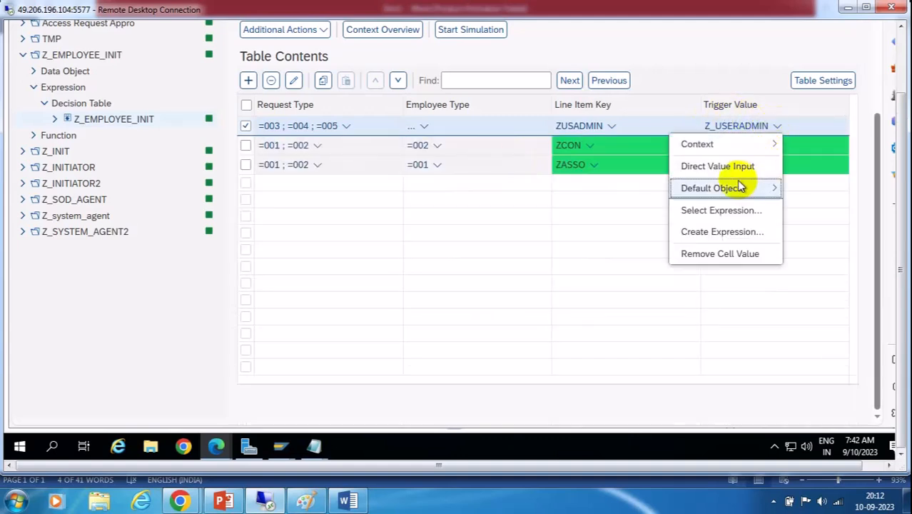
{"action": "left_click", "coordinate": [767, 166]}
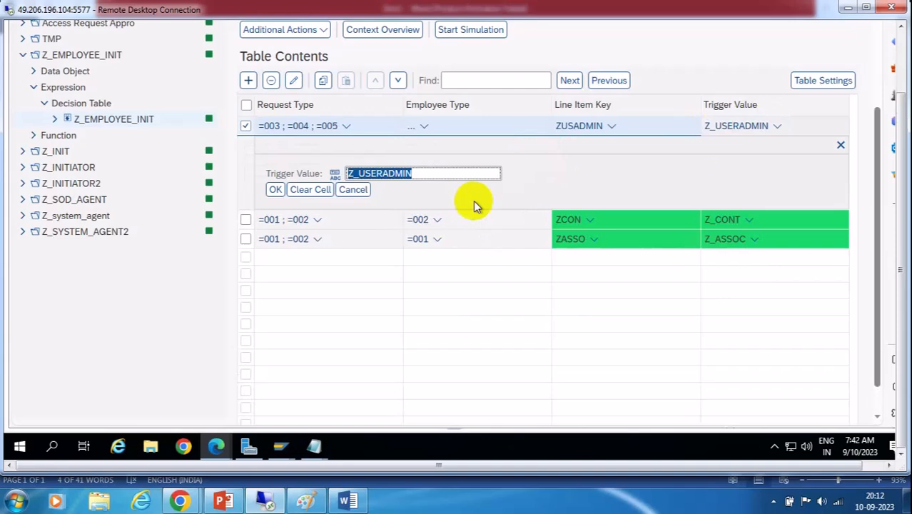
{"action": "mouse_move", "coordinate": [314, 446]}
{"action": "left_click", "coordinate": [387, 412]}
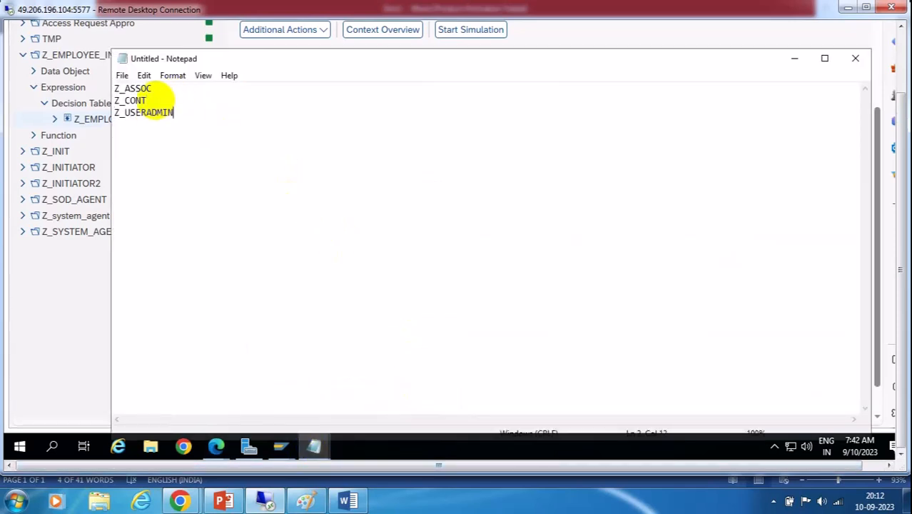
{"action": "left_click", "coordinate": [794, 58]}
{"action": "left_click", "coordinate": [276, 192]}
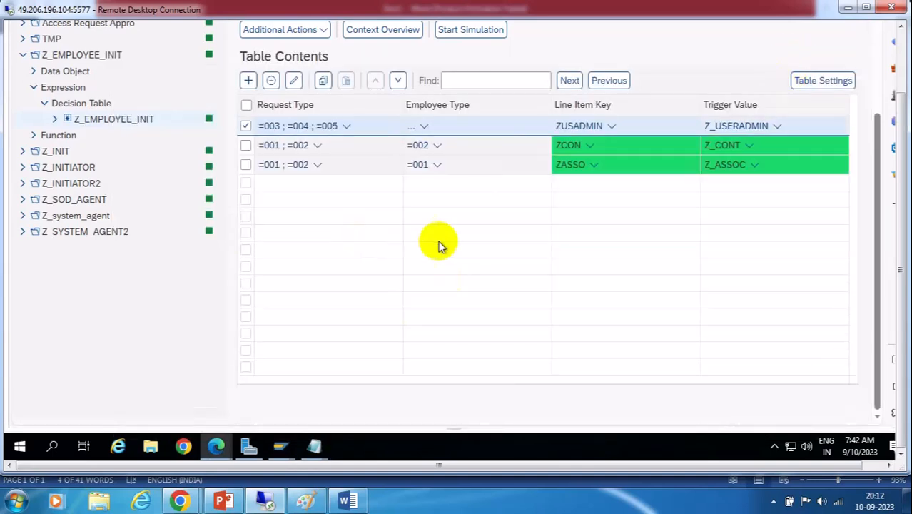
Insert another decision table row and set its Request Type condition to is equal to 006 (Superuser Access)
{"action": "left_click", "coordinate": [248, 80]}
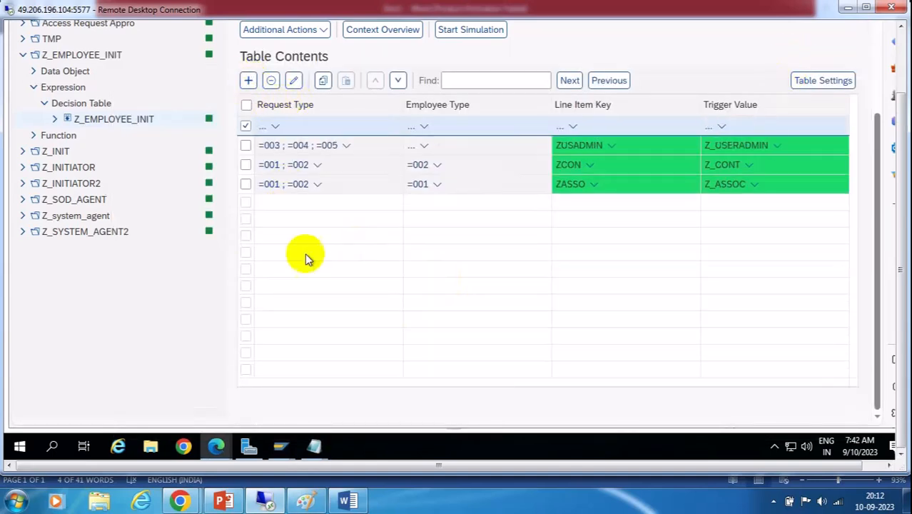
{"action": "left_click", "coordinate": [277, 126]}
{"action": "left_click", "coordinate": [218, 166]}
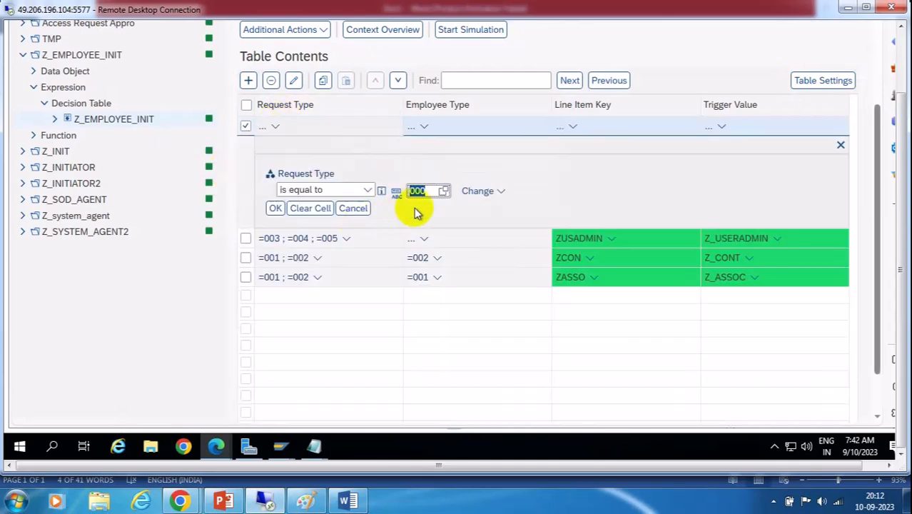
{"action": "left_click", "coordinate": [444, 191]}
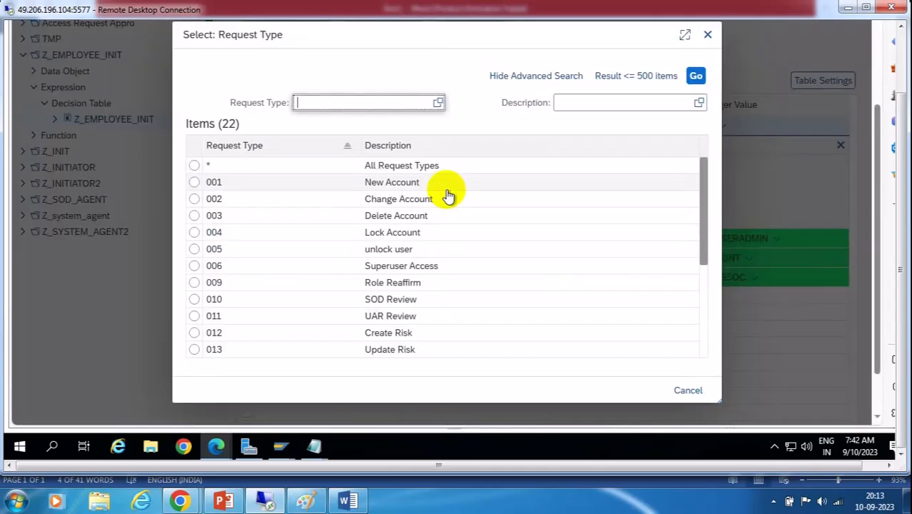
{"action": "left_click", "coordinate": [225, 265]}
{"action": "left_click", "coordinate": [273, 205]}
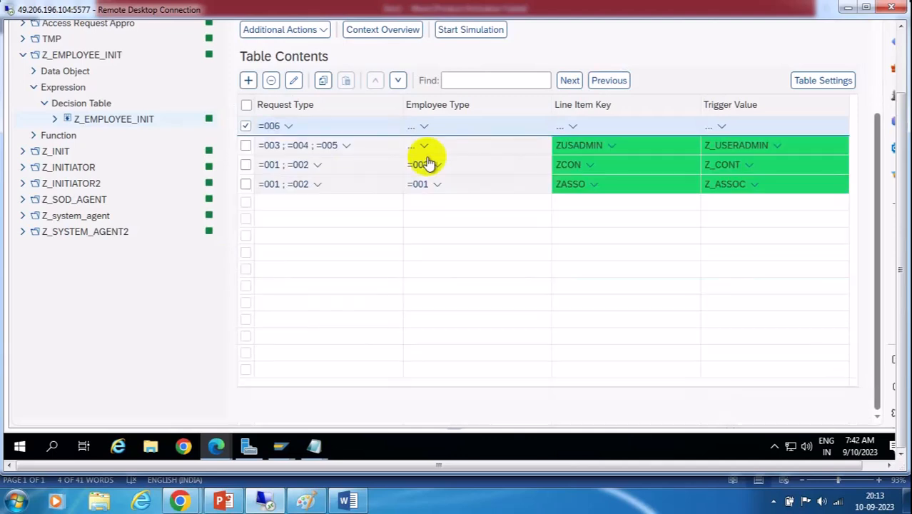
{"action": "left_click", "coordinate": [427, 127]}
{"action": "left_click", "coordinate": [509, 288]}
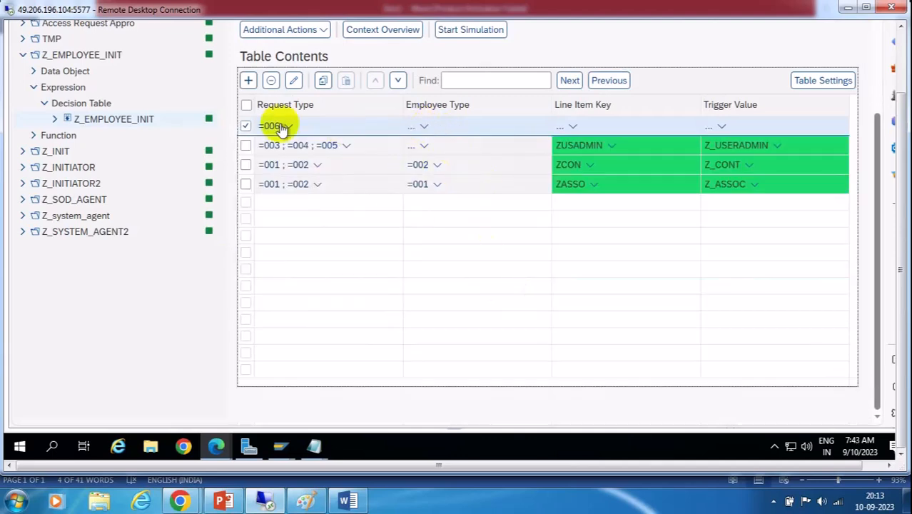
Enter ZEAM as the superuser access row's Line Item Key and Z_EAM as its Trigger Value
{"action": "left_click", "coordinate": [573, 126]}
{"action": "left_click", "coordinate": [527, 164]}
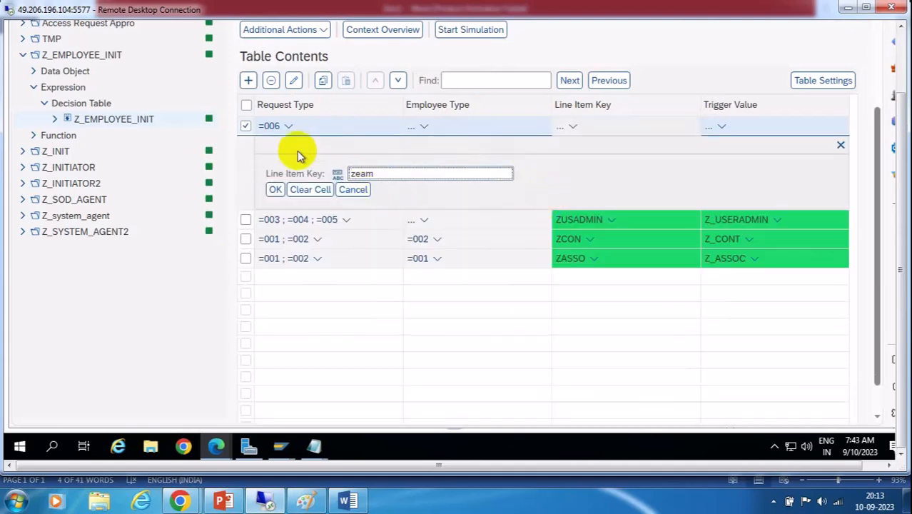
{"action": "left_click", "coordinate": [275, 189]}
{"action": "left_click", "coordinate": [725, 126]}
{"action": "left_click", "coordinate": [683, 165]}
{"action": "type", "text": "z_eam"}
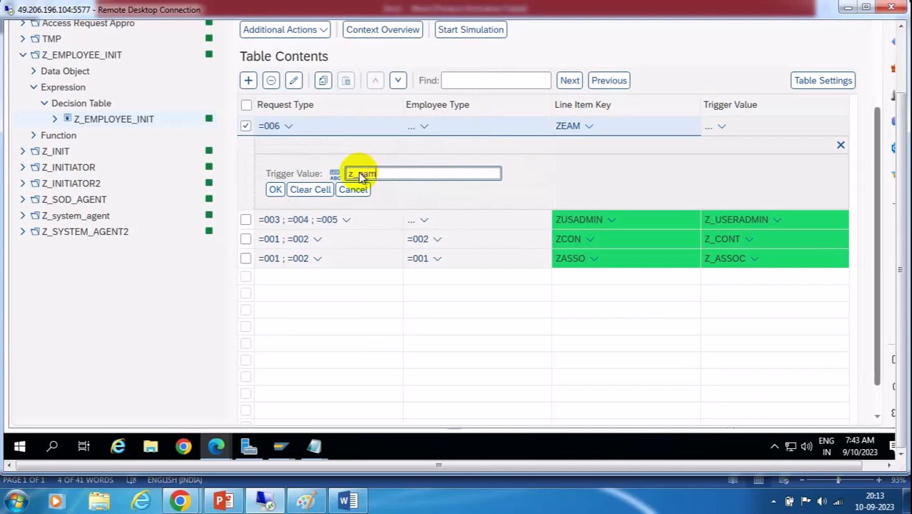
{"action": "left_click", "coordinate": [276, 189]}
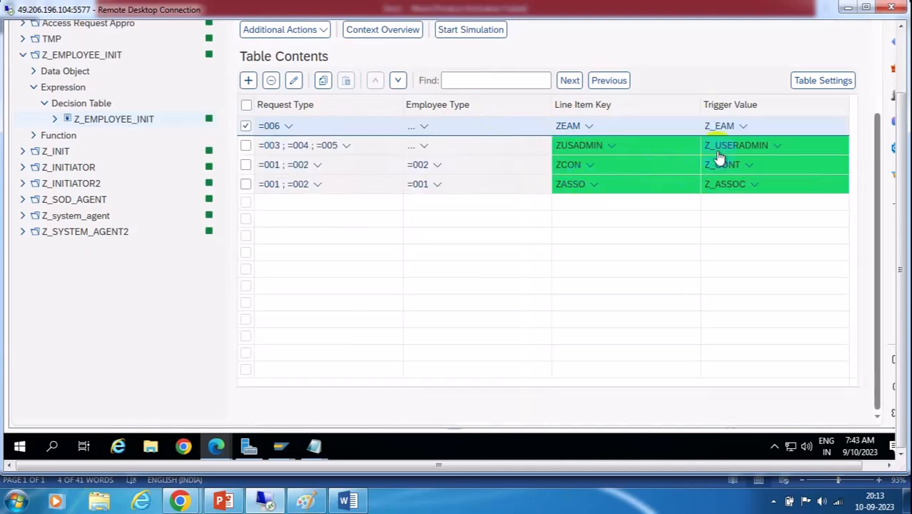
Copy the Trigger Value Z_EAM into the Notepad note below Z_USERADMIN, and return to the decision table
{"action": "left_click", "coordinate": [744, 124]}
{"action": "left_click", "coordinate": [691, 169]}
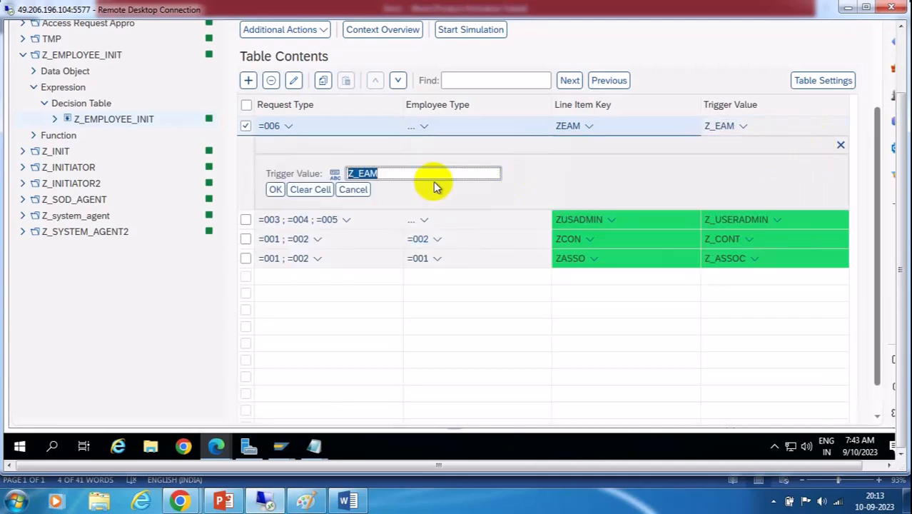
{"action": "mouse_move", "coordinate": [314, 446]}
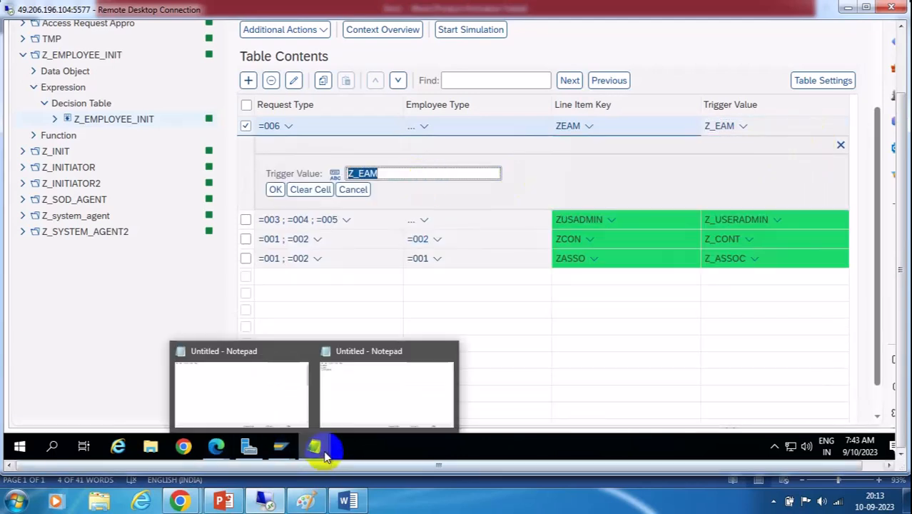
{"action": "left_click", "coordinate": [404, 389]}
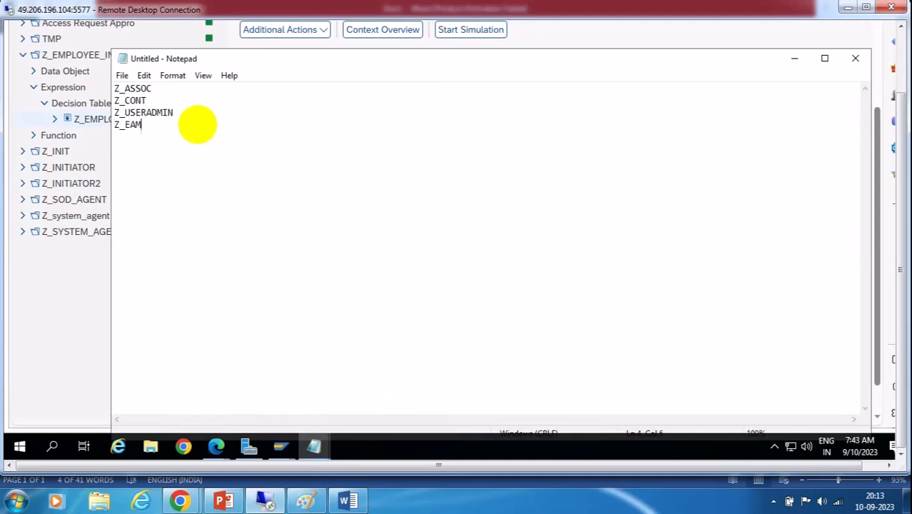
{"action": "left_click", "coordinate": [792, 60]}
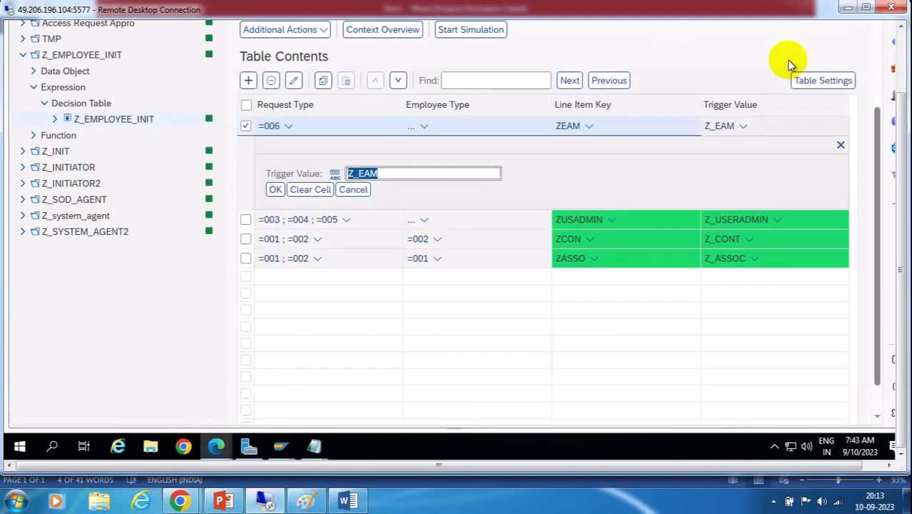
{"action": "left_click", "coordinate": [275, 190]}
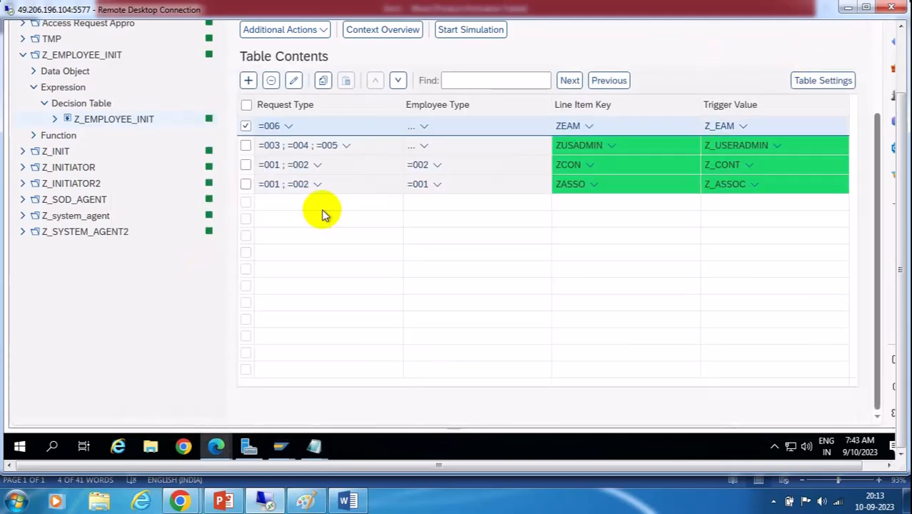
{"action": "left_click", "coordinate": [902, 57]}
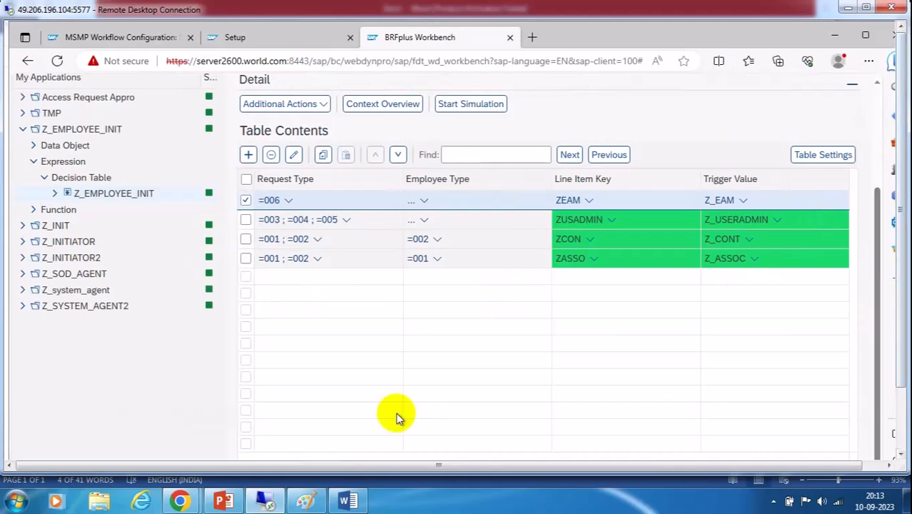
Switch to the Word notes and review the fields listed for the custom initiator rule
{"action": "left_click", "coordinate": [347, 501]}
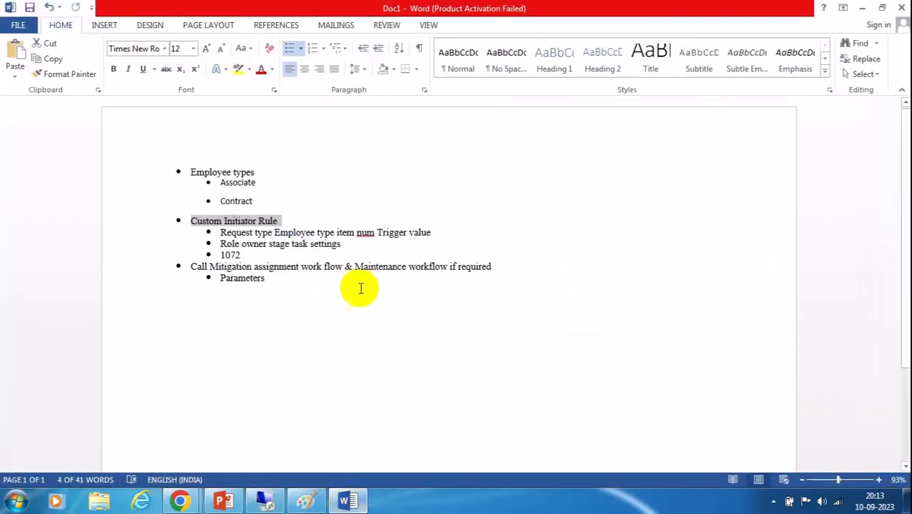
{"action": "left_click_drag", "start_coordinate": [434, 232], "coordinate": [214, 234]}
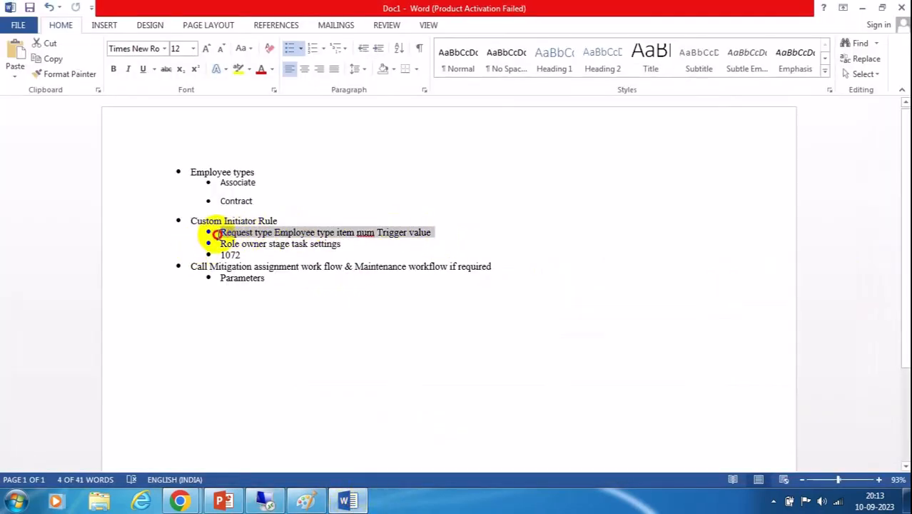
{"action": "left_click", "coordinate": [862, 8]}
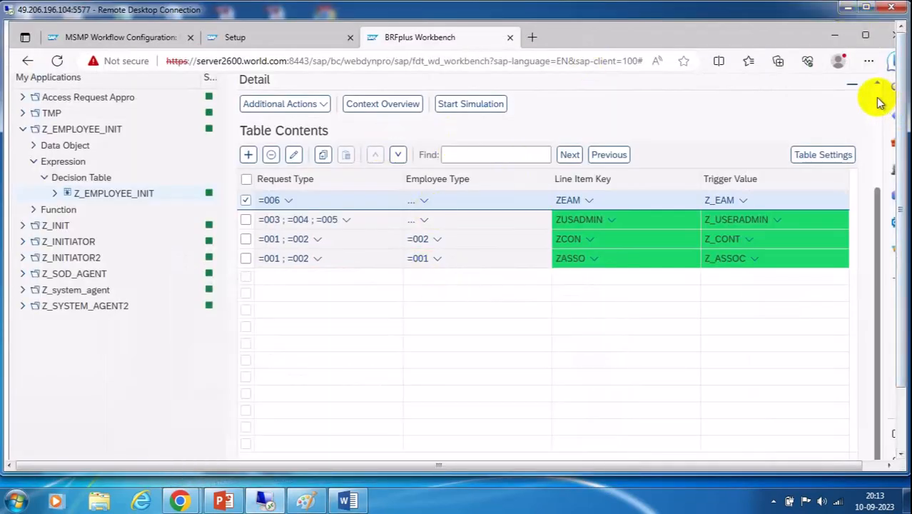
Check, save and activate the Z_EMPLOYEE_INIT decision table in the BRFplus Workbench
{"action": "scroll", "coordinate": [879, 107], "scroll_direction": "up", "scroll_amount": 2}
{"action": "left_click", "coordinate": [374, 173]}
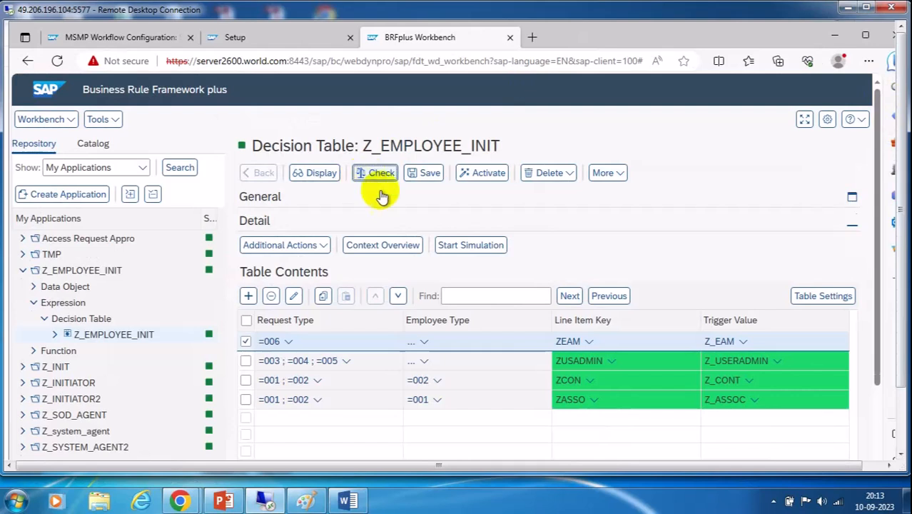
{"action": "left_click", "coordinate": [429, 194]}
{"action": "left_click", "coordinate": [484, 194]}
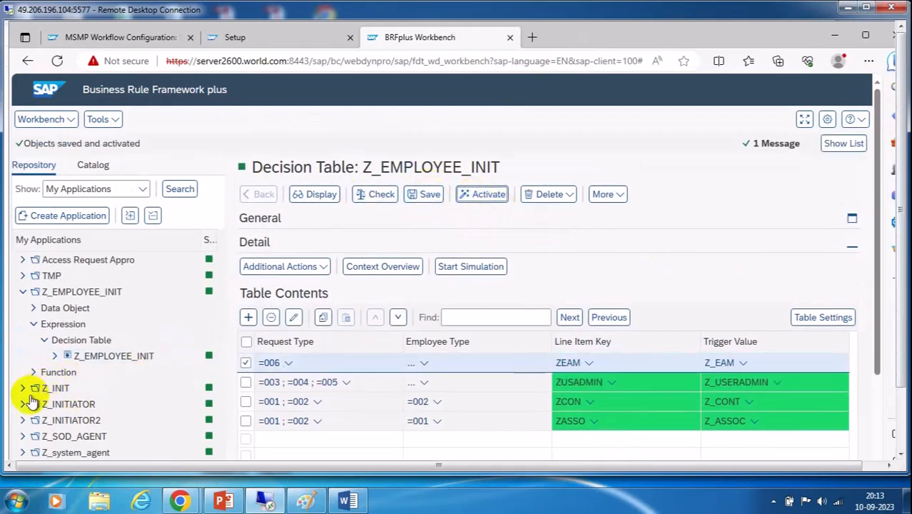
Open the Z_EMPLOYEE_INIT function in the application tree, then check, save and activate it
{"action": "left_click", "coordinate": [33, 372]}
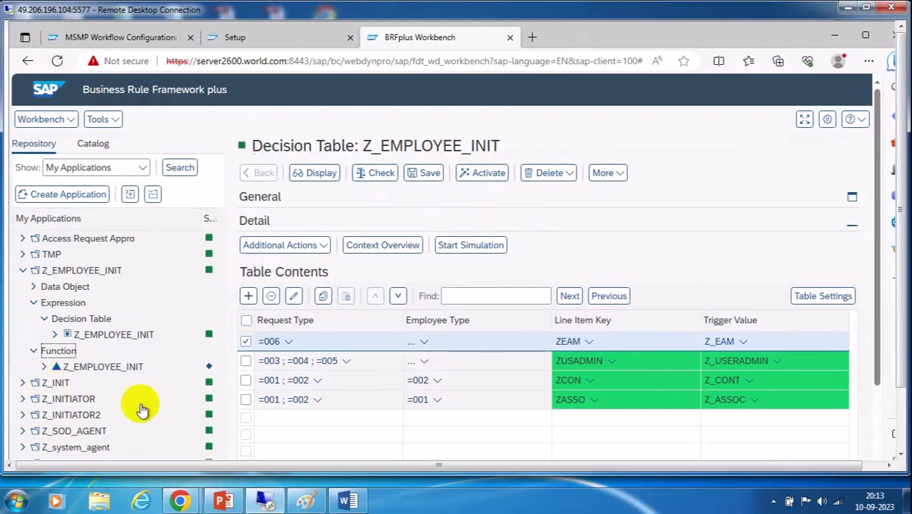
{"action": "left_click", "coordinate": [94, 369]}
{"action": "left_click", "coordinate": [306, 173]}
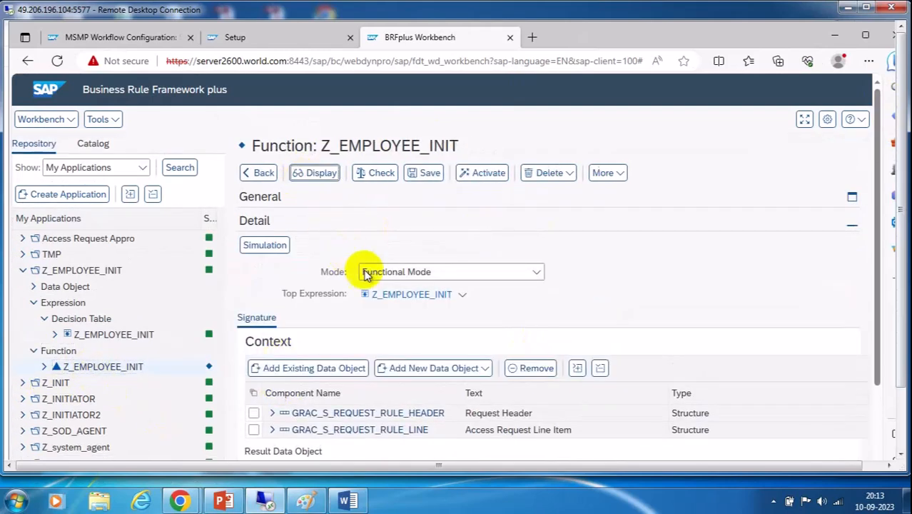
{"action": "left_click", "coordinate": [379, 174]}
{"action": "left_click", "coordinate": [428, 173]}
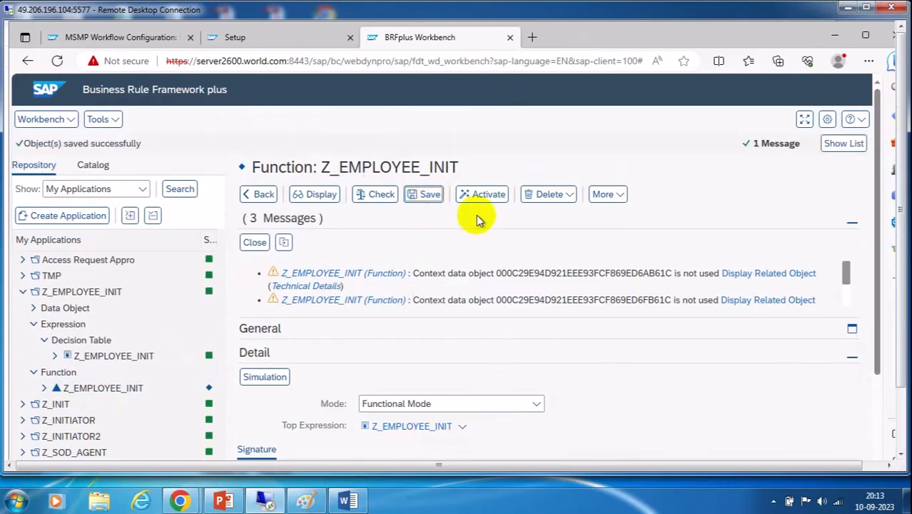
{"action": "left_click", "coordinate": [482, 194]}
{"action": "left_click", "coordinate": [394, 335]}
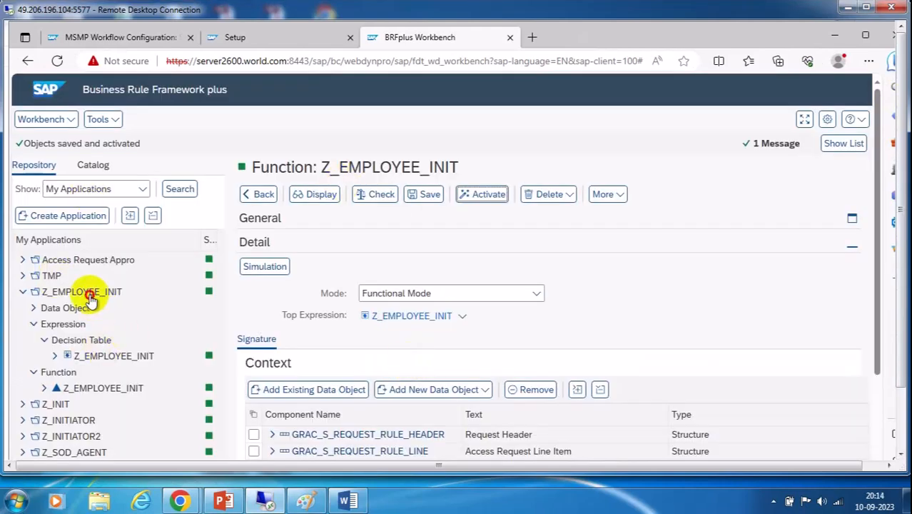
Open the Z_EMPLOYEE_INIT application for editing, then check, save and activate it
{"action": "left_click", "coordinate": [90, 298]}
{"action": "left_click", "coordinate": [306, 174]}
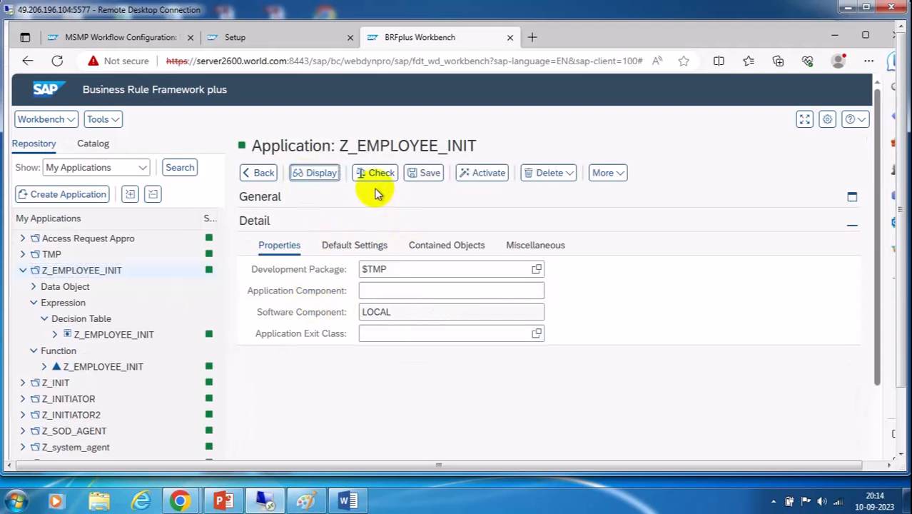
{"action": "left_click", "coordinate": [378, 177]}
{"action": "left_click", "coordinate": [425, 194]}
{"action": "left_click", "coordinate": [482, 194]}
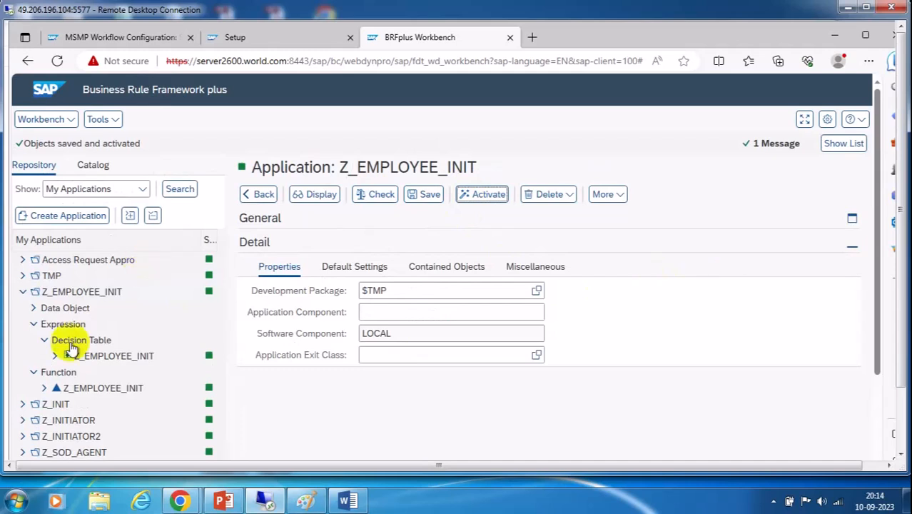
Copy the Z_EMPLOYEE_INIT function's ID from its general data into the Notepad file listing the trigger values
{"action": "left_click", "coordinate": [114, 388]}
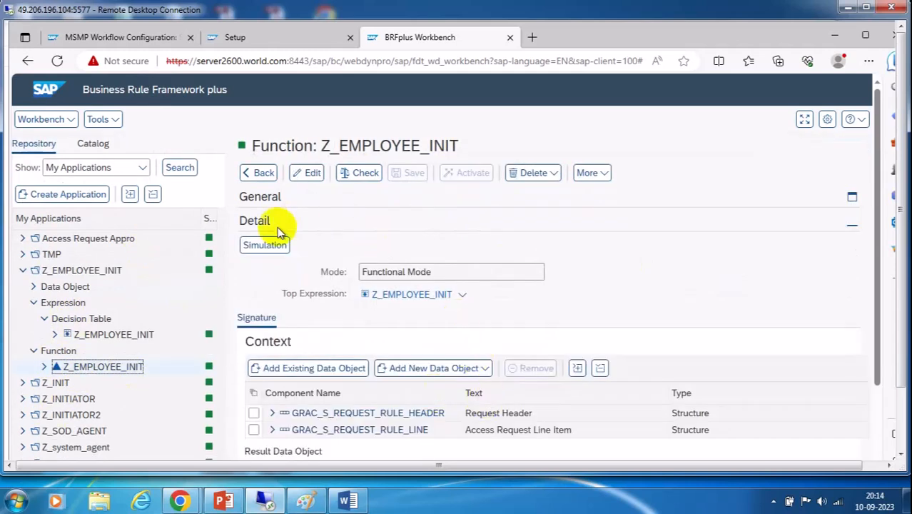
{"action": "left_click", "coordinate": [852, 200]}
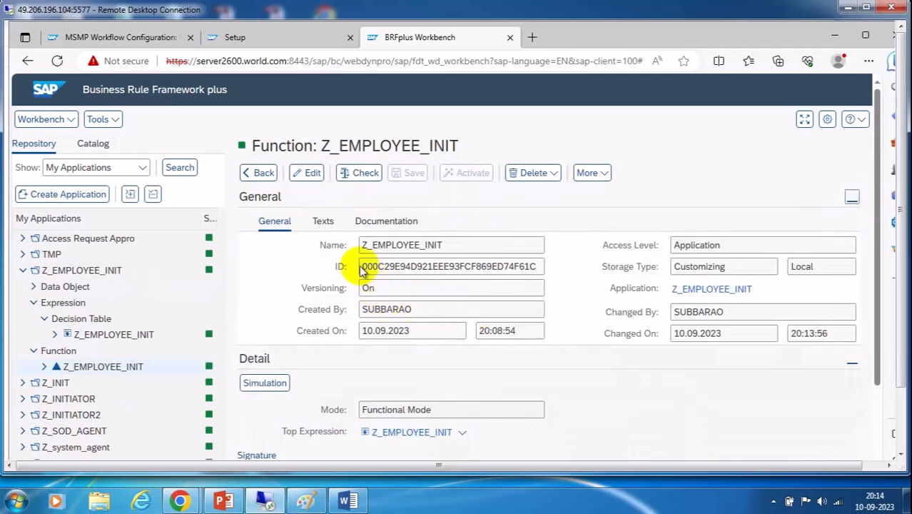
{"action": "left_click_drag", "start_coordinate": [364, 267], "coordinate": [539, 281]}
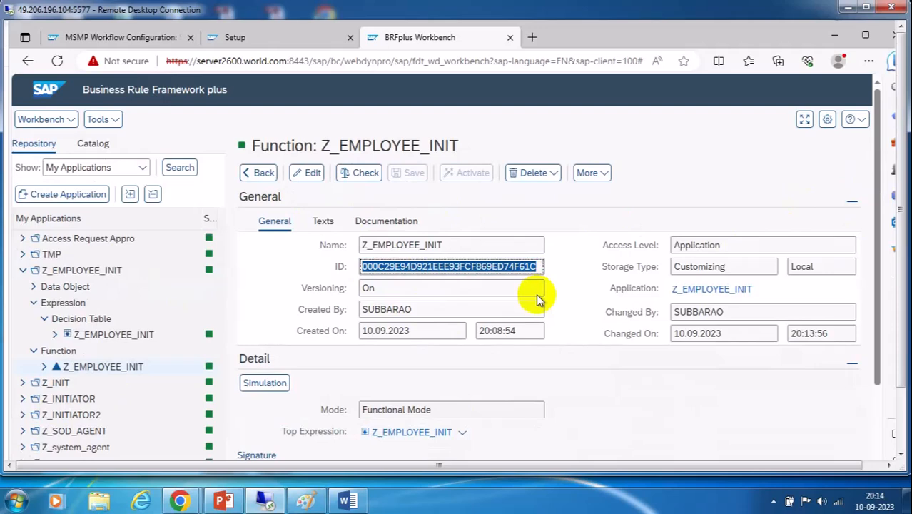
{"action": "left_click", "coordinate": [900, 412]}
{"action": "mouse_move", "coordinate": [314, 446]}
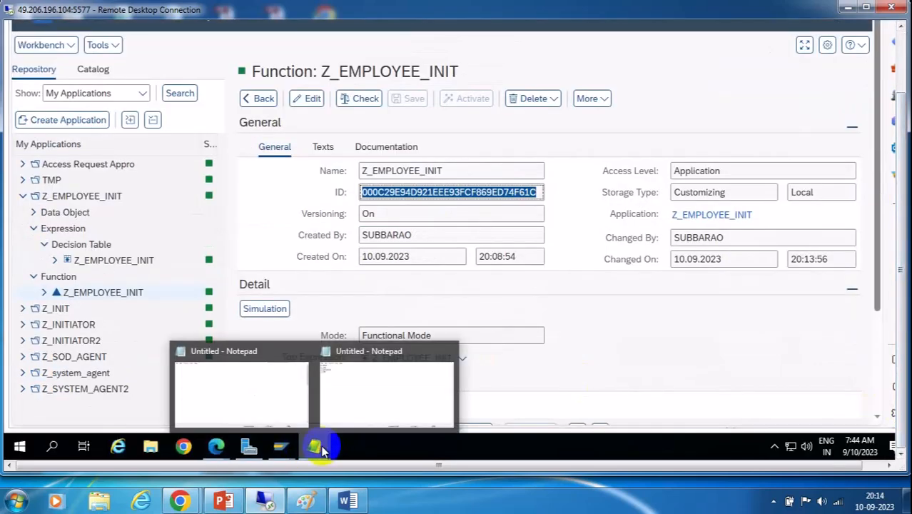
{"action": "left_click", "coordinate": [407, 391]}
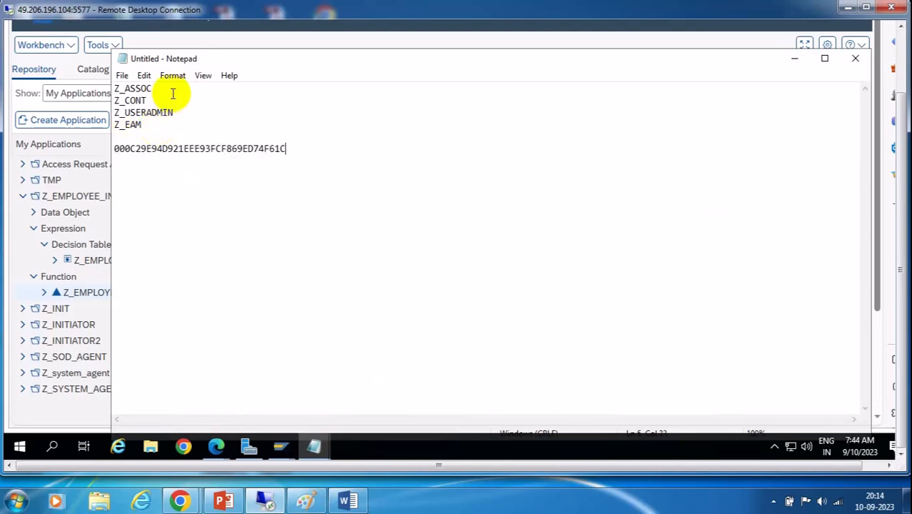
{"action": "left_click", "coordinate": [794, 58]}
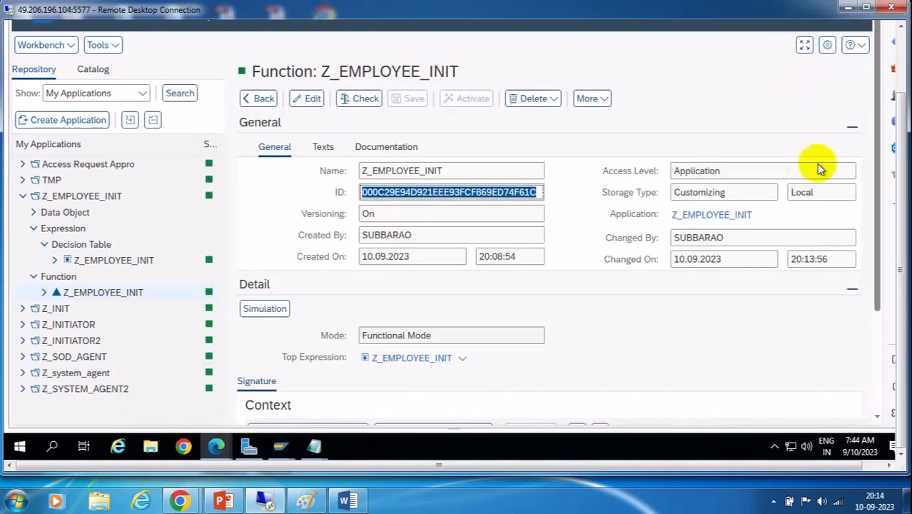
Copy the function name Z_EMPLOYEE_INIT into Notepad on the line below the function ID
{"action": "left_click", "coordinate": [473, 75]}
{"action": "left_click_drag", "start_coordinate": [323, 70], "coordinate": [455, 71]}
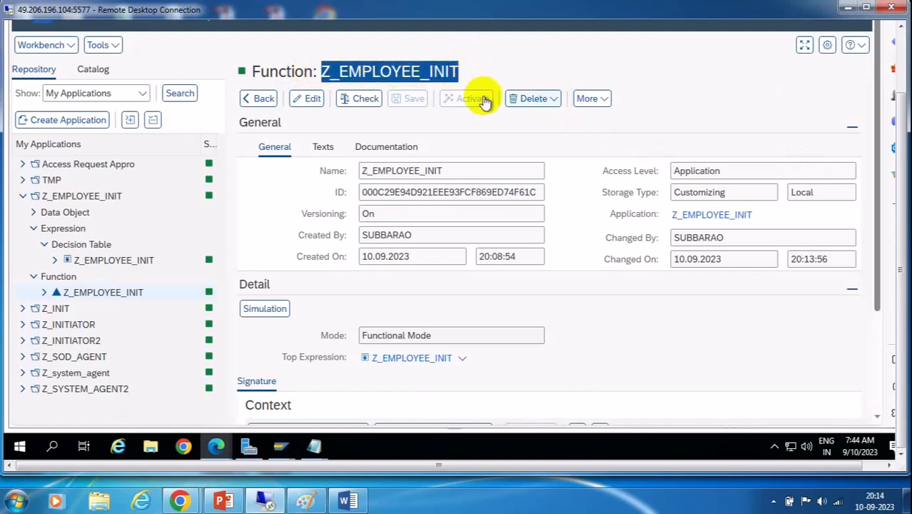
{"action": "mouse_move", "coordinate": [314, 444]}
{"action": "left_click", "coordinate": [387, 399]}
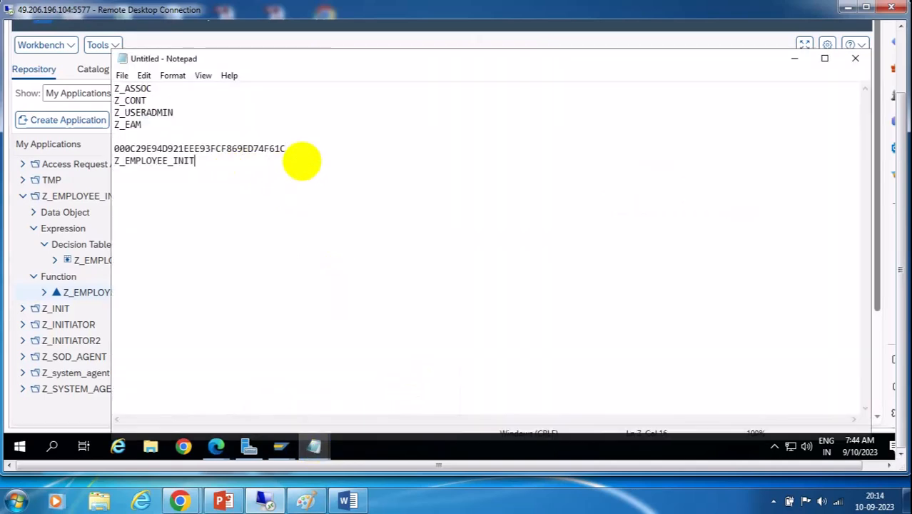
{"action": "left_click", "coordinate": [794, 60]}
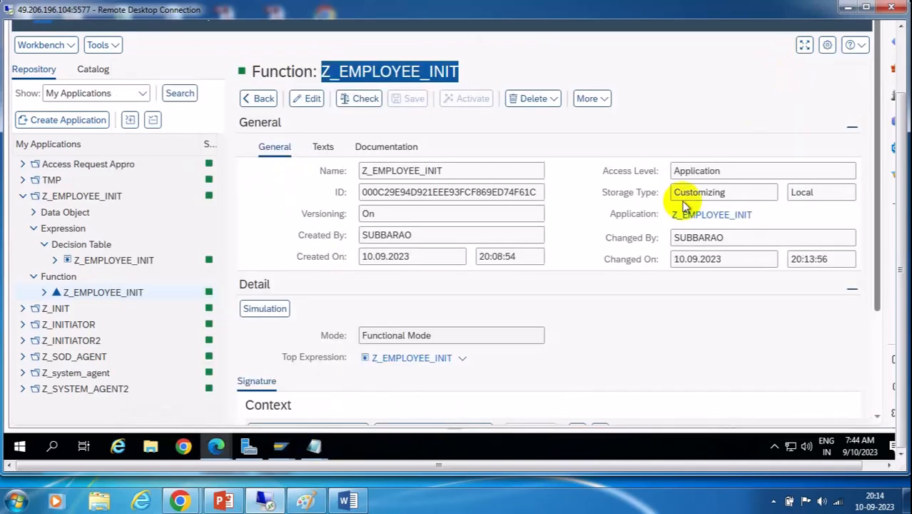
Switch to the Word notes and review the Custom Initiator Rule heading with its request type and trigger value line
{"action": "left_click", "coordinate": [901, 57]}
{"action": "left_click", "coordinate": [338, 504]}
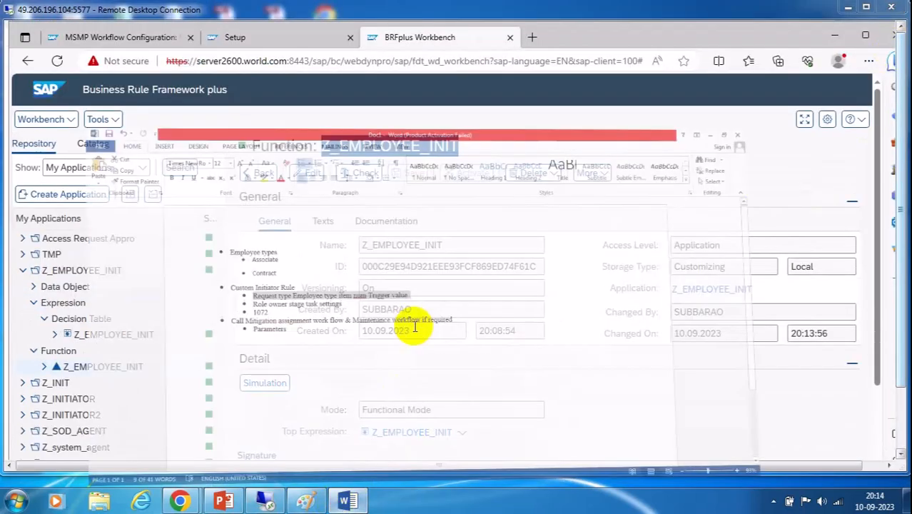
{"action": "left_click", "coordinate": [437, 232]}
{"action": "left_click_drag", "start_coordinate": [437, 232], "coordinate": [187, 220]}
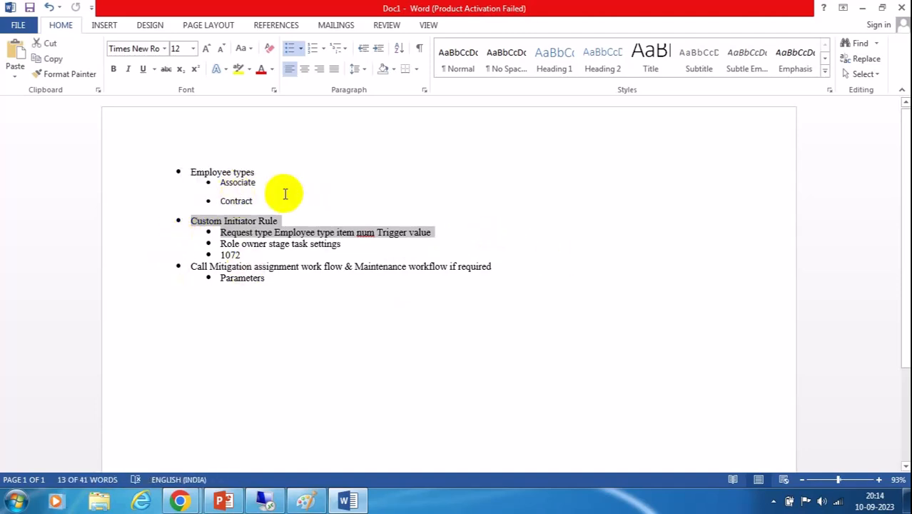
{"action": "left_click", "coordinate": [534, 232]}
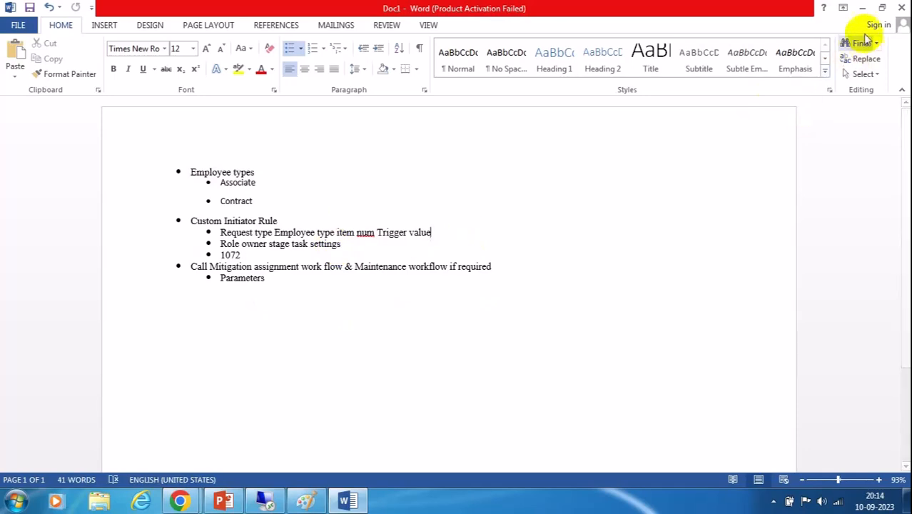
{"action": "left_click", "coordinate": [863, 8]}
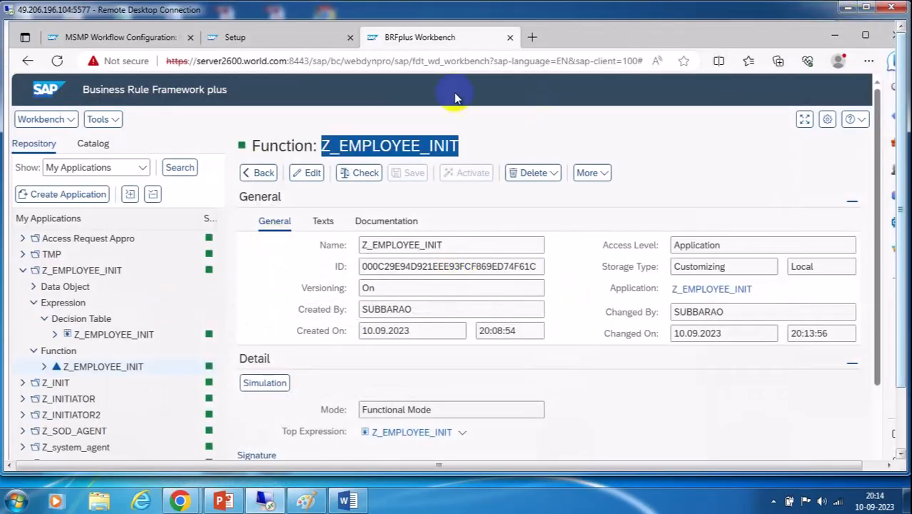
In the MSMP Workflow Configuration, select the SAP_GRAC_ACCESS_REQUEST process and switch it to change mode
{"action": "left_click", "coordinate": [118, 37]}
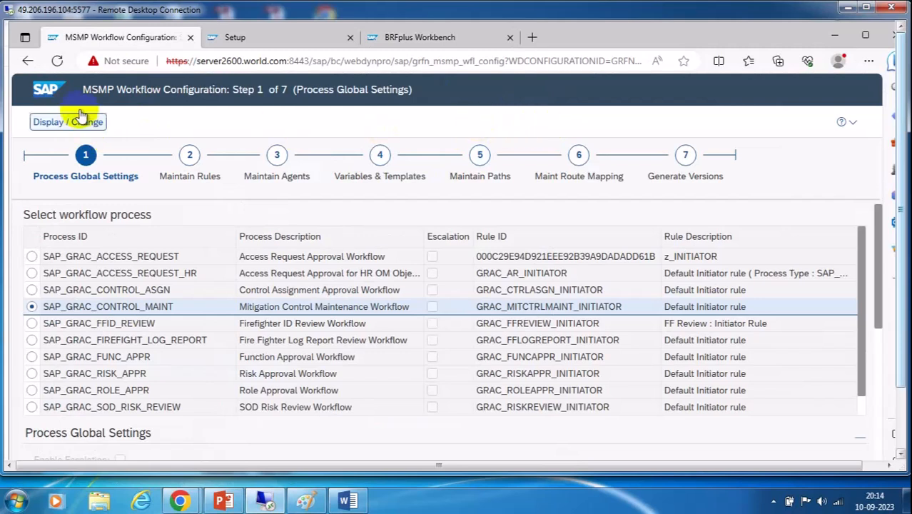
{"action": "left_click", "coordinate": [603, 253]}
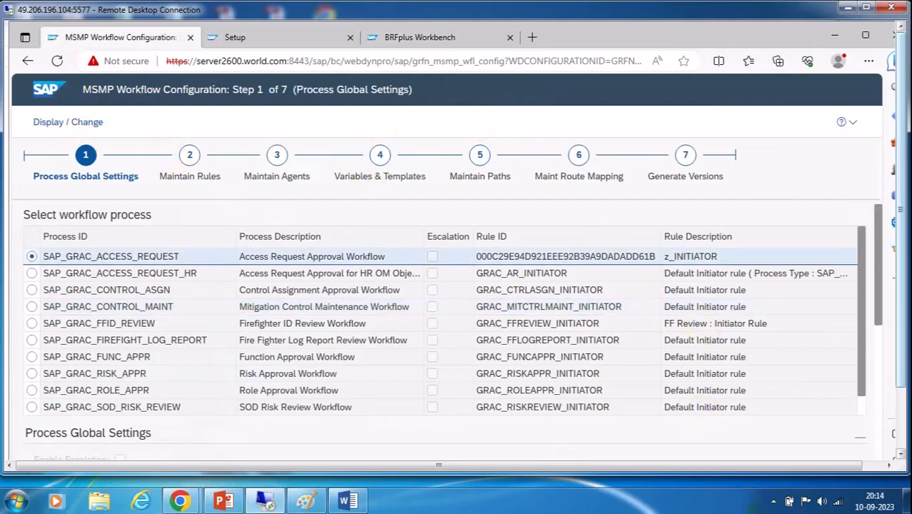
{"action": "left_click", "coordinate": [84, 125]}
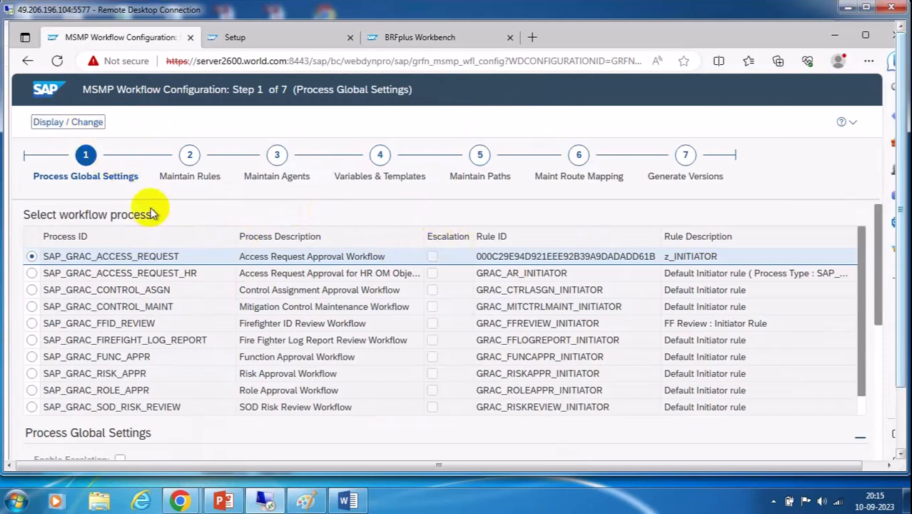
Add a new rule under Maintain Rules and enter the function ID 000C29E94D921EEE93FCF869ED74F61C from Notepad as its Rule ID
{"action": "left_click", "coordinate": [190, 157]}
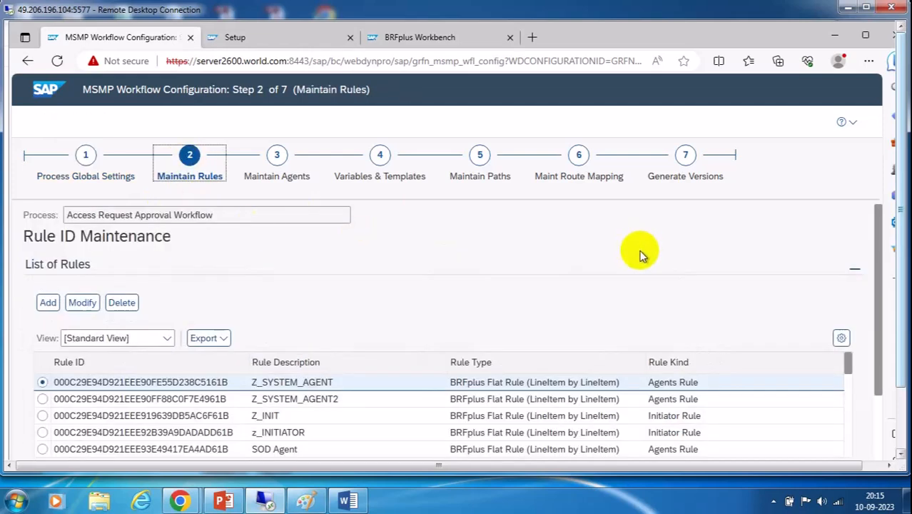
{"action": "left_click", "coordinate": [47, 302]}
{"action": "scroll", "coordinate": [717, 270], "scroll_direction": "down", "scroll_amount": 3}
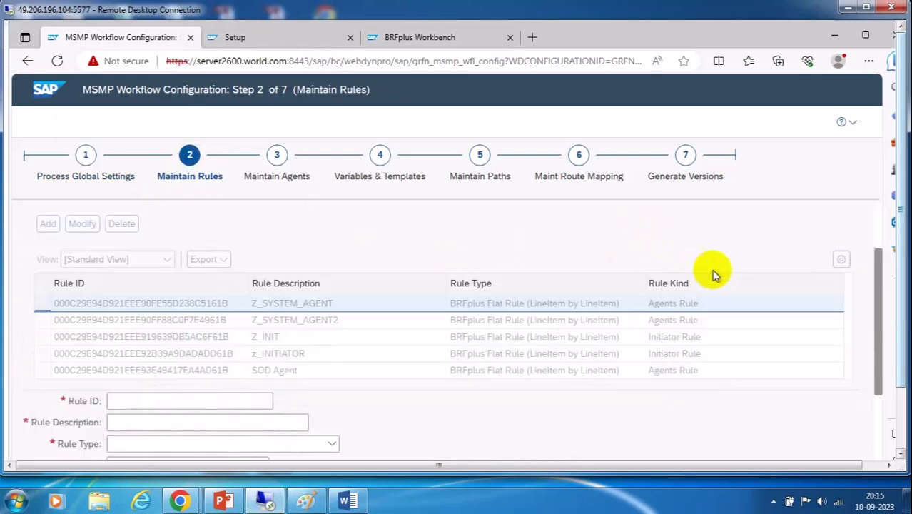
{"action": "left_click", "coordinate": [122, 276]}
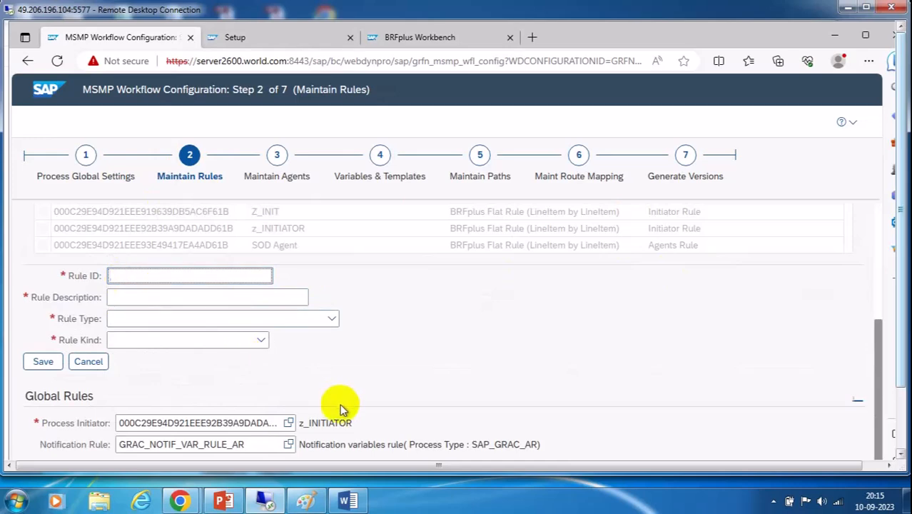
{"action": "left_click", "coordinate": [899, 420]}
{"action": "left_click", "coordinate": [314, 446]}
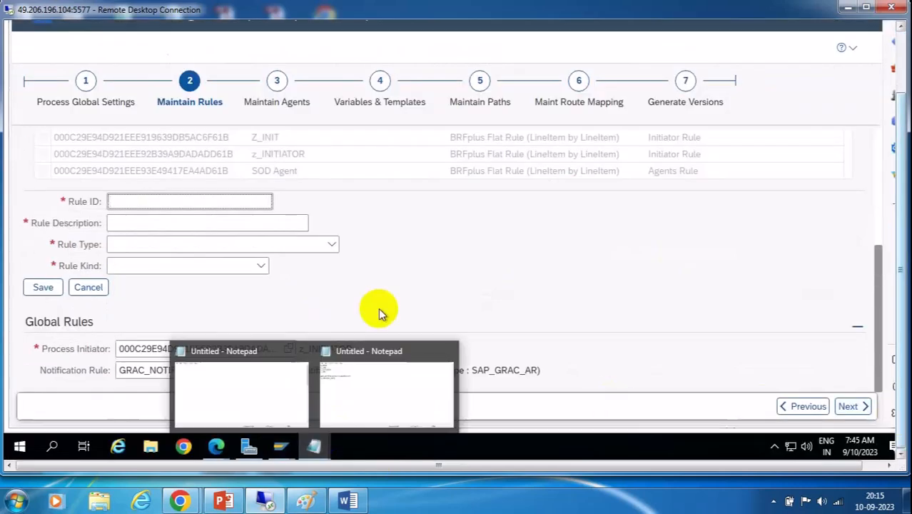
{"action": "left_click", "coordinate": [367, 397]}
{"action": "left_click_drag", "start_coordinate": [287, 148], "coordinate": [126, 149]}
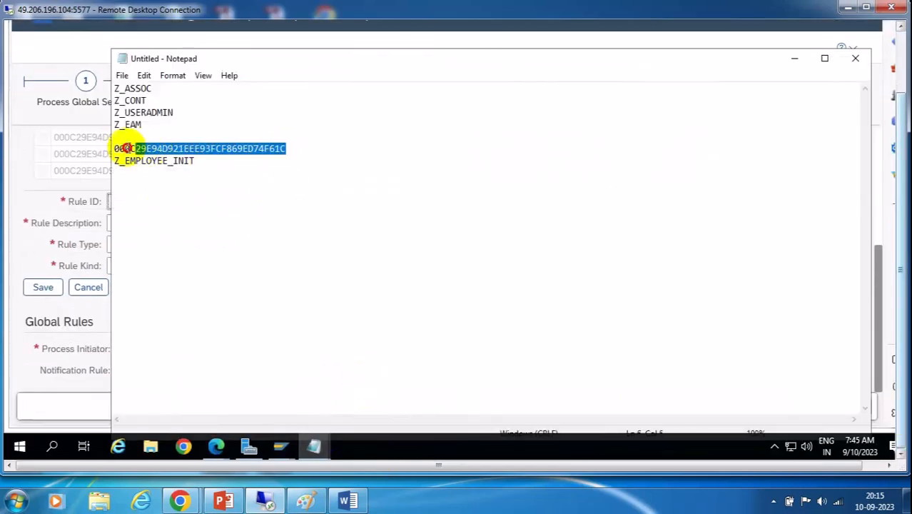
{"action": "left_click", "coordinate": [22, 182]}
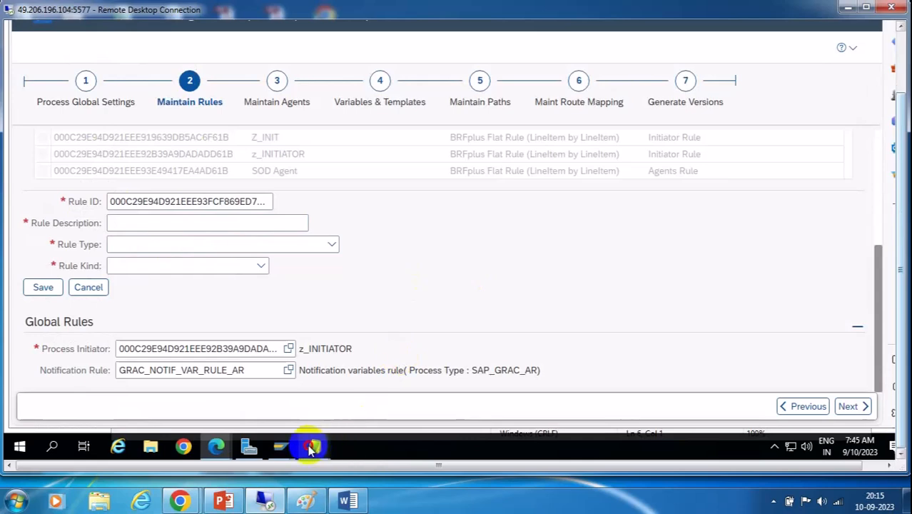
Copy the function name Z_EMPLOYEE_INIT from Notepad into the new rule's Rule Description
{"action": "mouse_move", "coordinate": [314, 446]}
{"action": "left_click", "coordinate": [412, 379]}
{"action": "left_click_drag", "start_coordinate": [199, 160], "coordinate": [114, 160]}
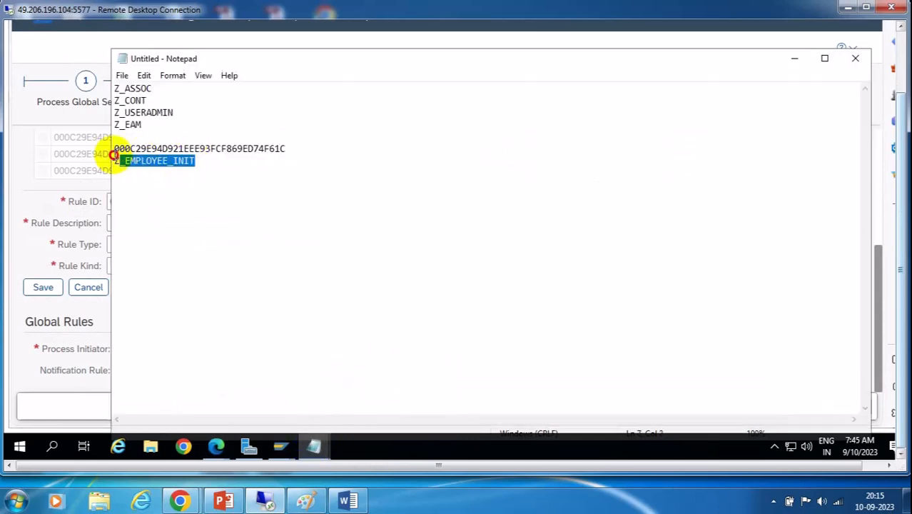
{"action": "left_click", "coordinate": [65, 203]}
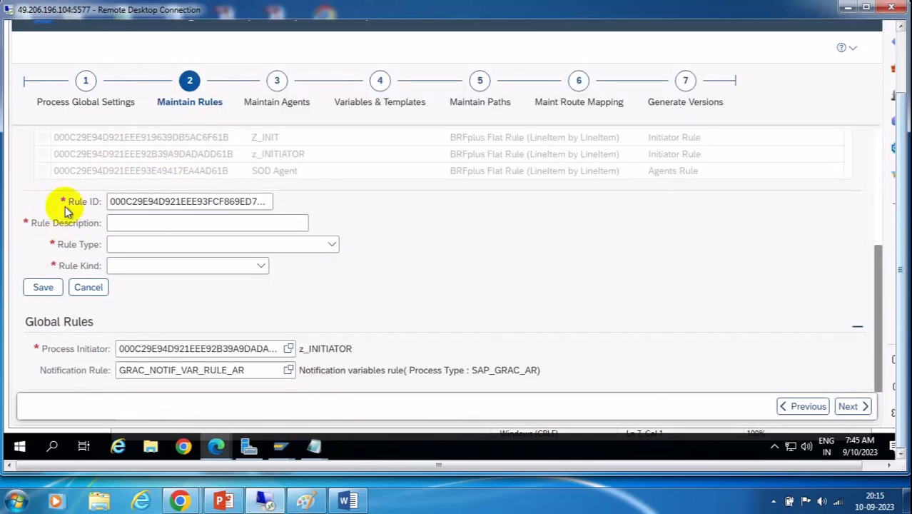
{"action": "left_click", "coordinate": [125, 222]}
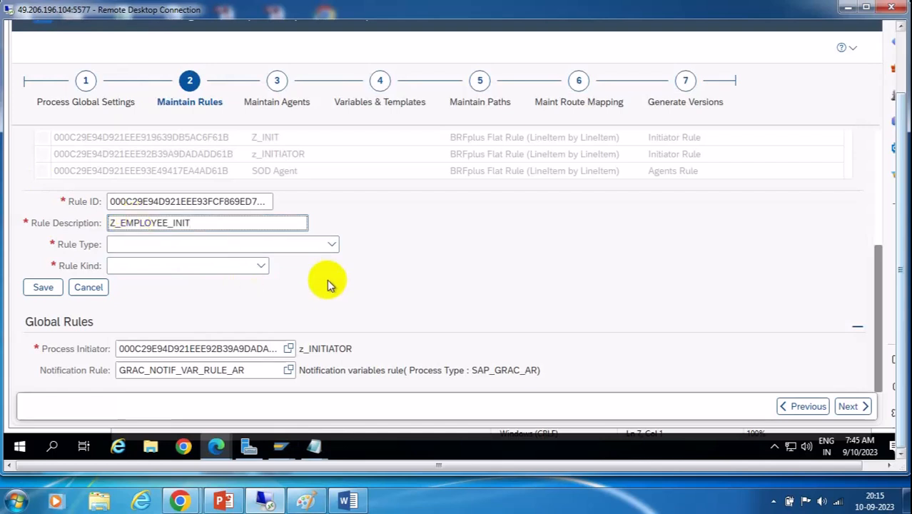
Set the rule type to BRFplus Flat Rule (LineItem by LineItem) and the rule kind to Initiator Rule, and save the rule
{"action": "left_click", "coordinate": [332, 244]}
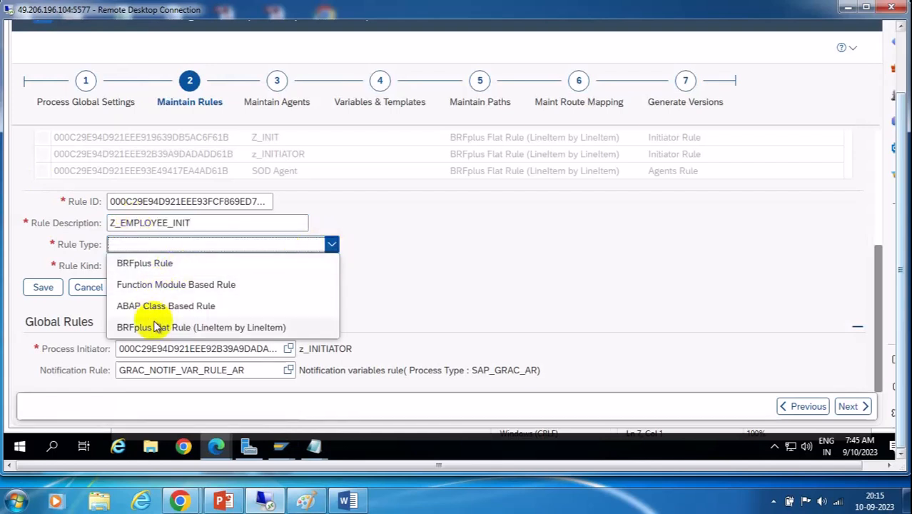
{"action": "left_click", "coordinate": [153, 328]}
{"action": "left_click", "coordinate": [261, 266]}
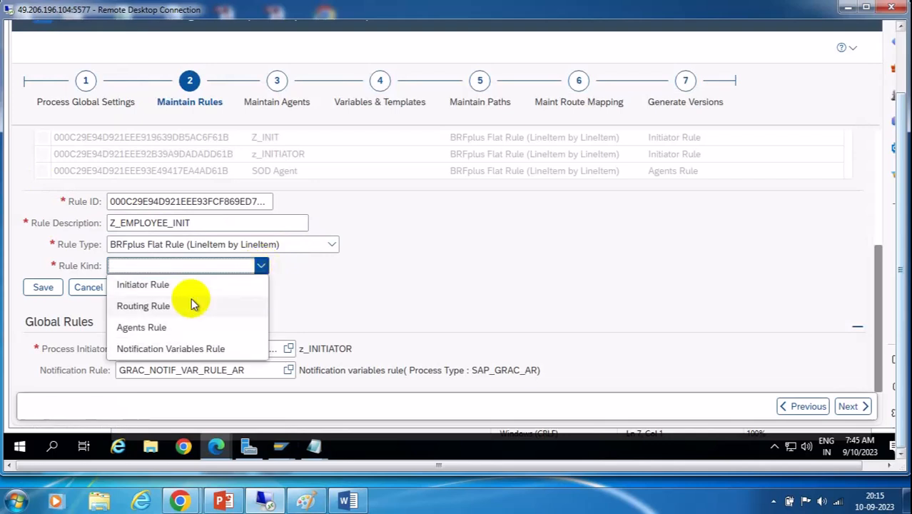
{"action": "left_click", "coordinate": [146, 285]}
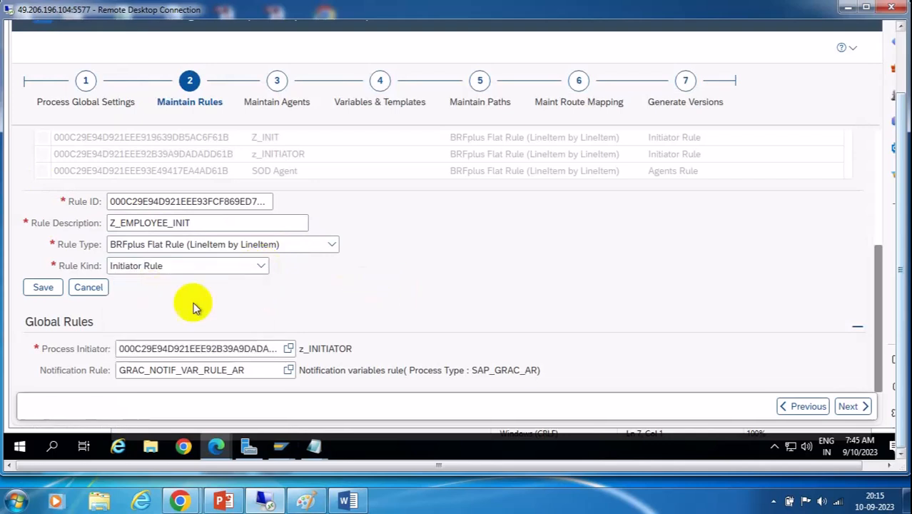
{"action": "left_click", "coordinate": [43, 288]}
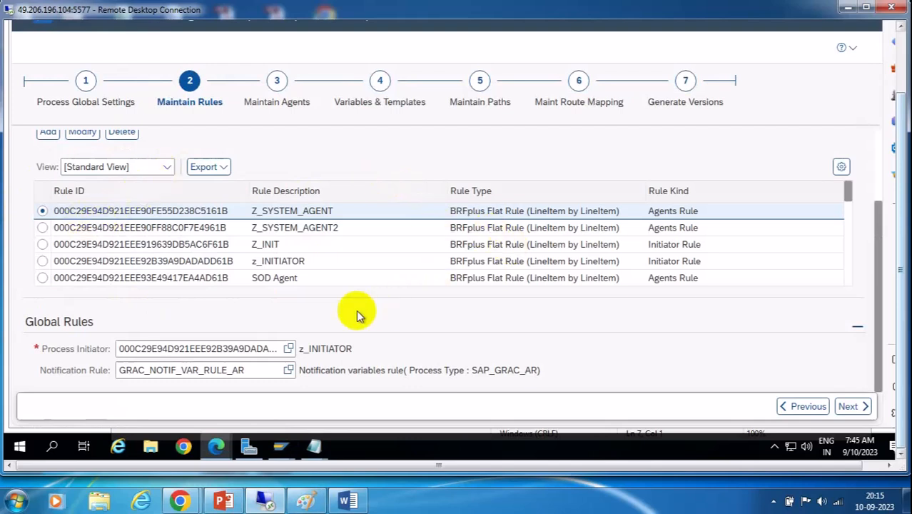
Filter the list of rules by the kind Initiator Rule and select the Z_EMPLOYEE_INIT rule
{"action": "left_click", "coordinate": [660, 192]}
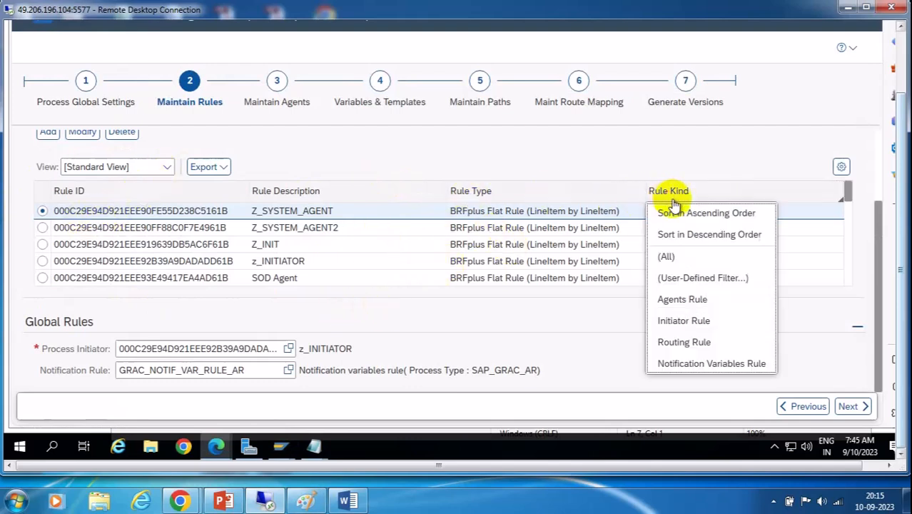
{"action": "left_click", "coordinate": [685, 320]}
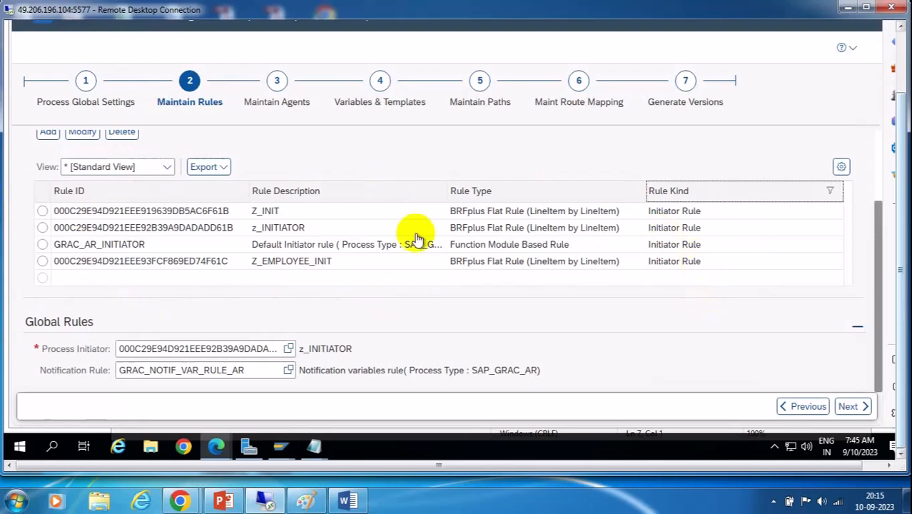
{"action": "left_click", "coordinate": [187, 262]}
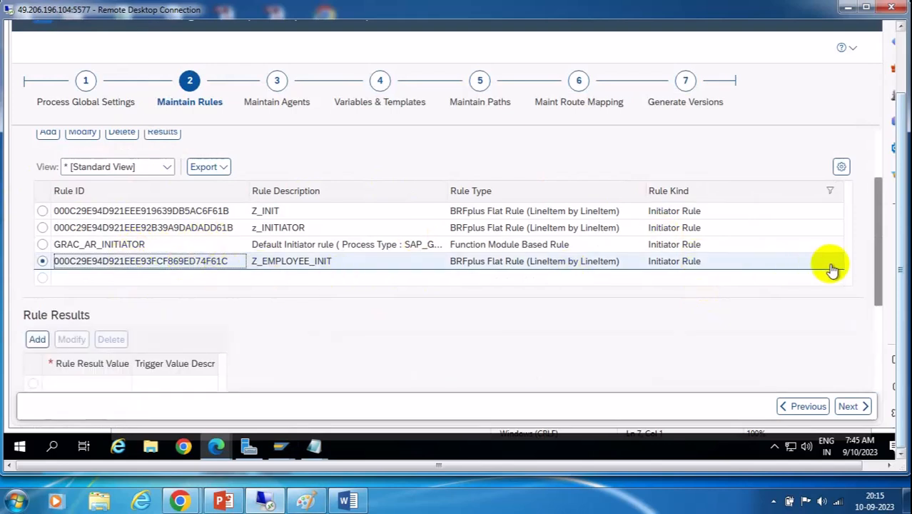
Save the workflow configuration with the new rule under Generate Versions, choosing Do Not Transport Object
{"action": "left_click", "coordinate": [690, 87]}
{"action": "left_click", "coordinate": [41, 186]}
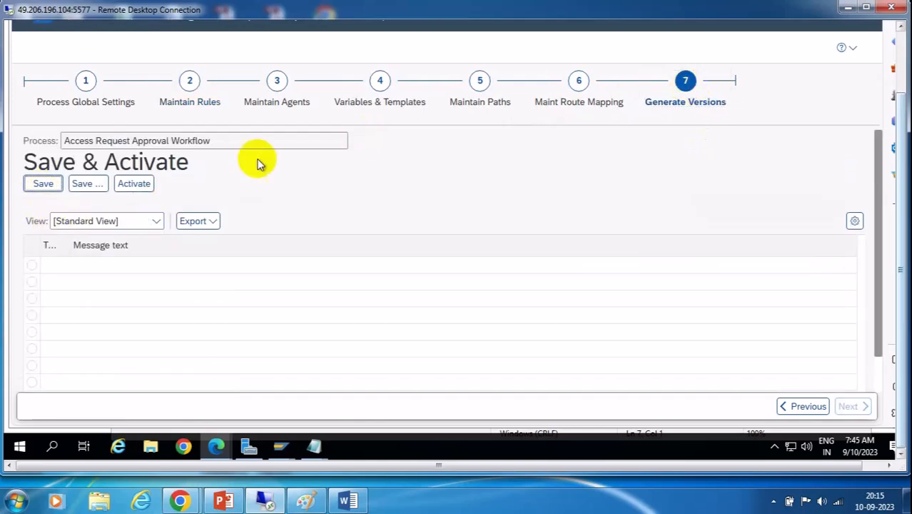
{"action": "left_click", "coordinate": [238, 238]}
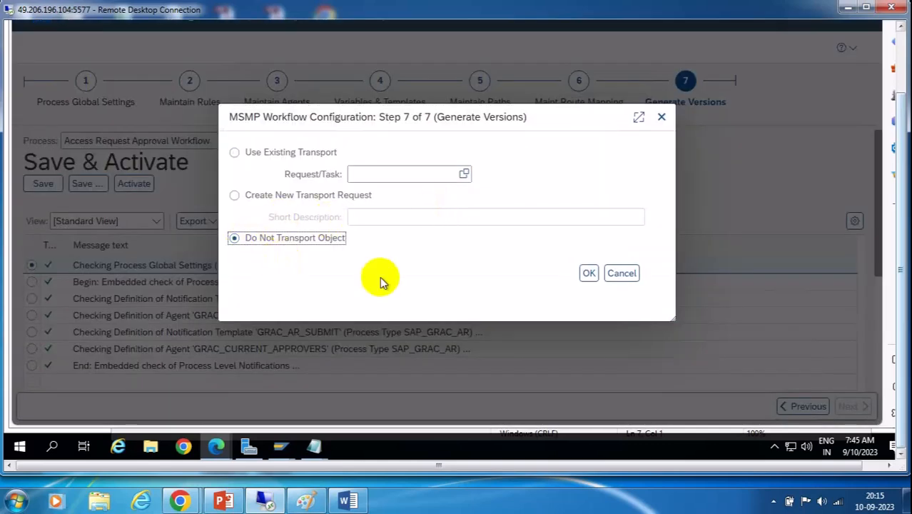
{"action": "left_click", "coordinate": [588, 274]}
Return to Maintain Rules and set the Process Initiator under Global Rules to Z_EMPLOYEE_INIT
{"action": "left_click", "coordinate": [85, 104]}
{"action": "left_click", "coordinate": [184, 107]}
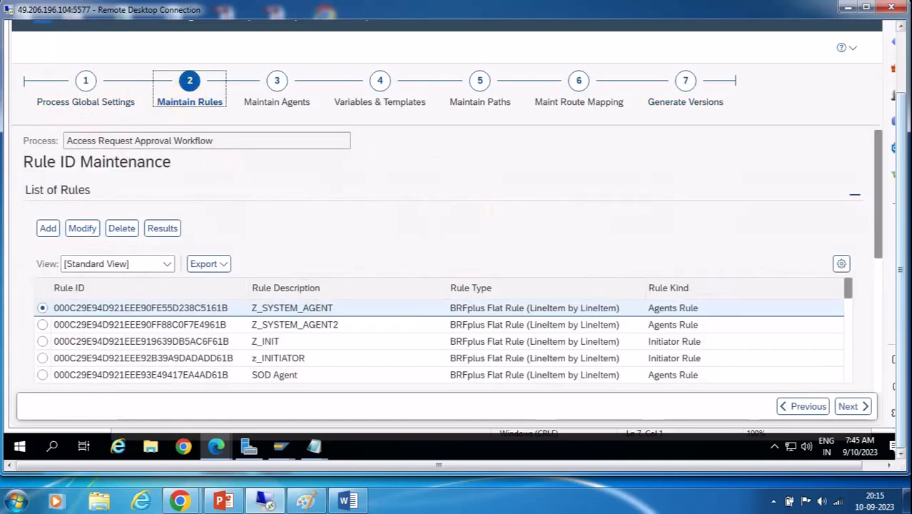
{"action": "left_click", "coordinate": [878, 297]}
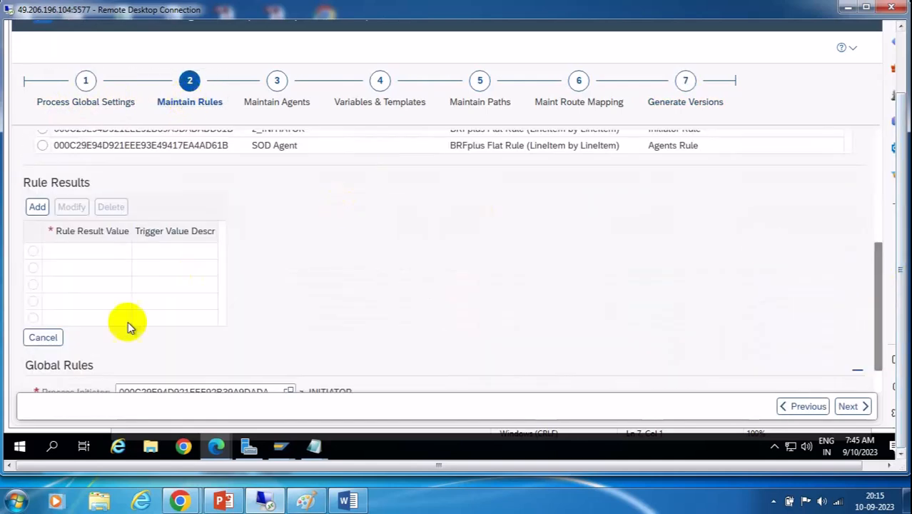
{"action": "left_click", "coordinate": [877, 380]}
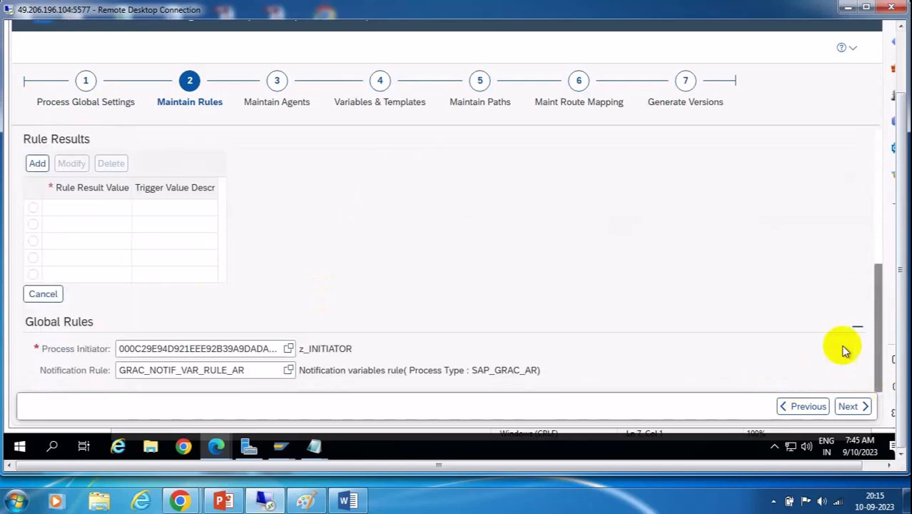
{"action": "left_click", "coordinate": [288, 348]}
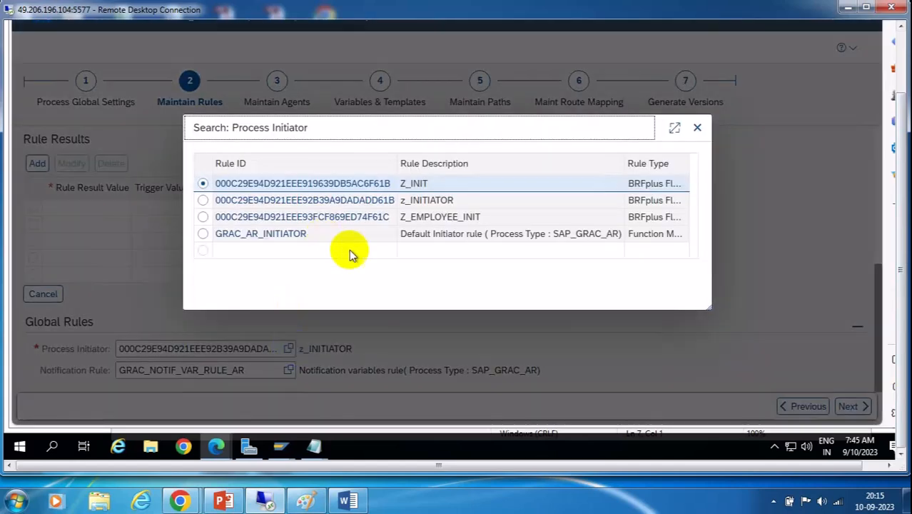
{"action": "left_click", "coordinate": [202, 217]}
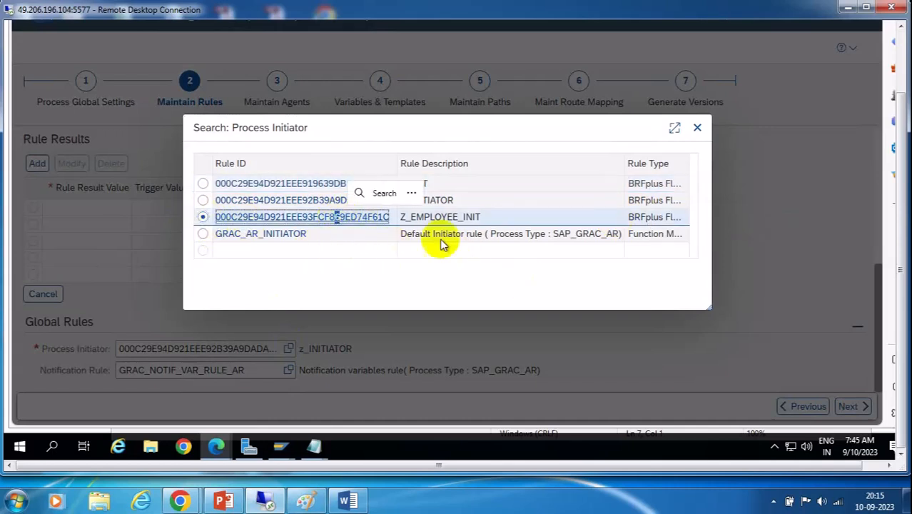
{"action": "left_click", "coordinate": [284, 218]}
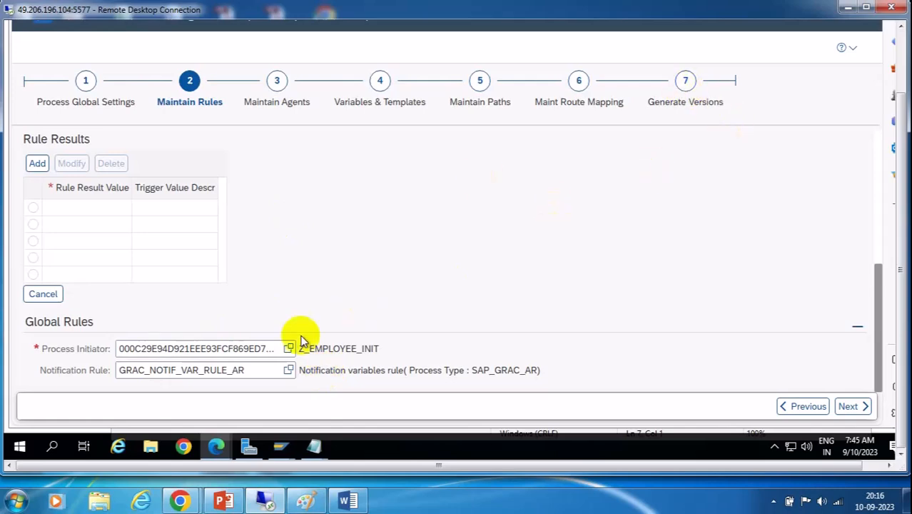
Save the changed process initiator under Generate Versions with the Do Not Transport Object option
{"action": "left_click", "coordinate": [685, 93]}
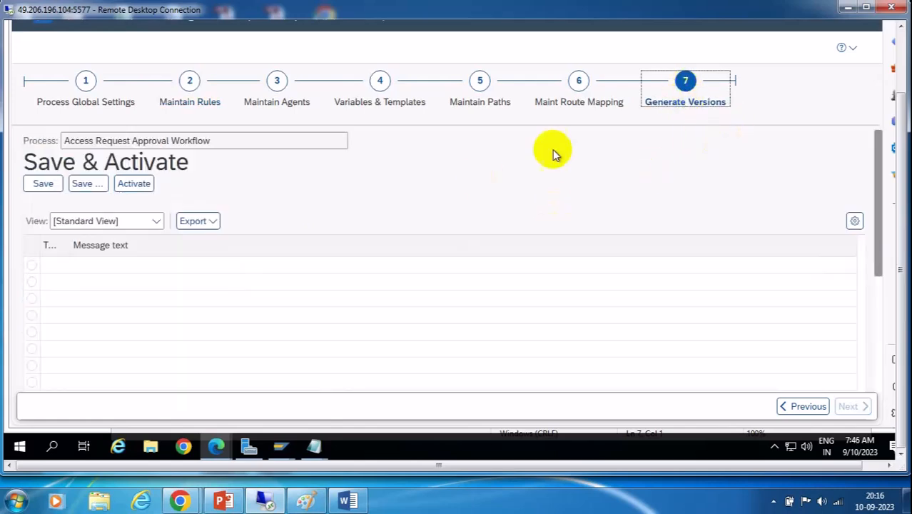
{"action": "left_click", "coordinate": [43, 184]}
{"action": "left_click", "coordinate": [261, 240]}
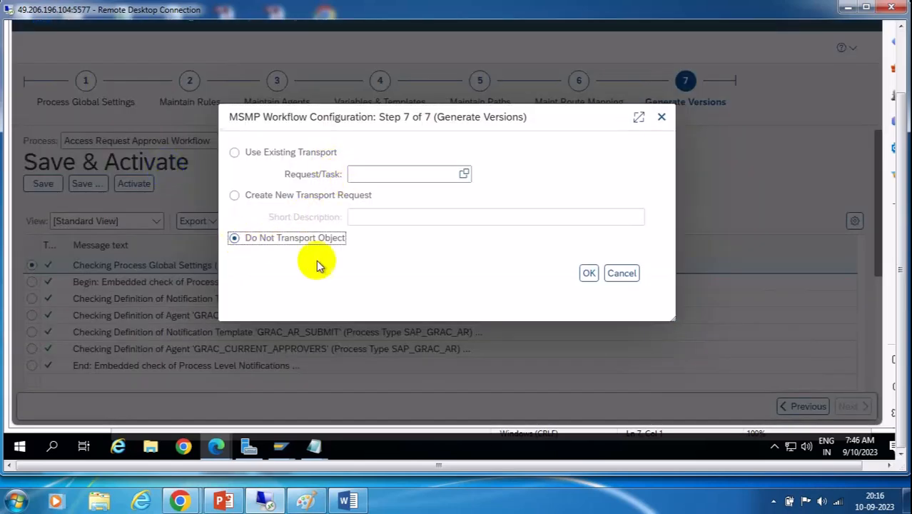
{"action": "left_click", "coordinate": [588, 273]}
Back in Maintain Rules, filter the rules by the kind Initiator Rule and select Z_EMPLOYEE_INIT to reach its Rule Results
{"action": "left_click", "coordinate": [211, 103]}
{"action": "scroll", "coordinate": [511, 252], "scroll_direction": "down", "scroll_amount": 5}
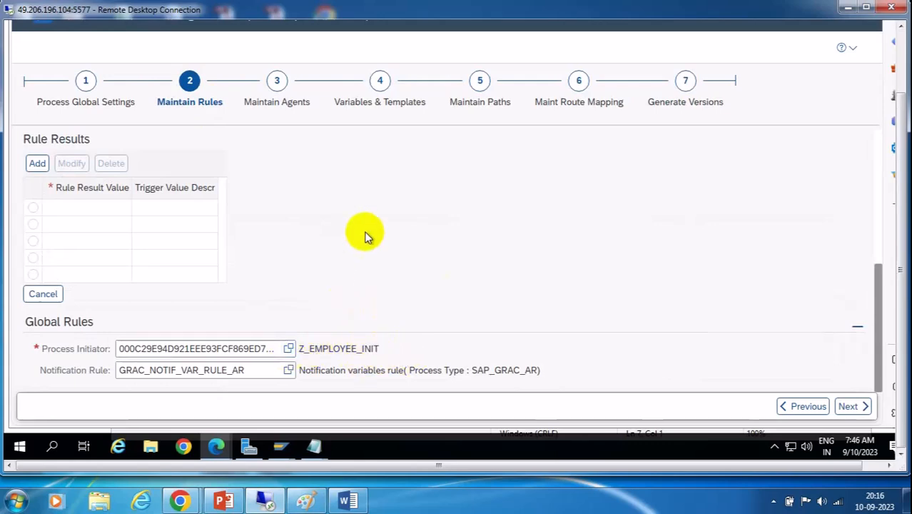
{"action": "scroll", "coordinate": [366, 235], "scroll_direction": "up", "scroll_amount": 2}
{"action": "scroll", "coordinate": [315, 296], "scroll_direction": "up", "scroll_amount": 2}
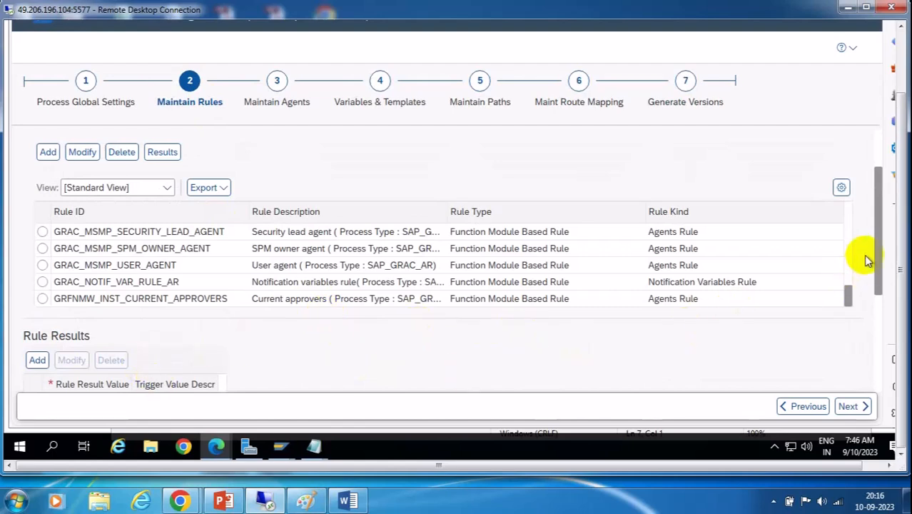
{"action": "left_click", "coordinate": [671, 200]}
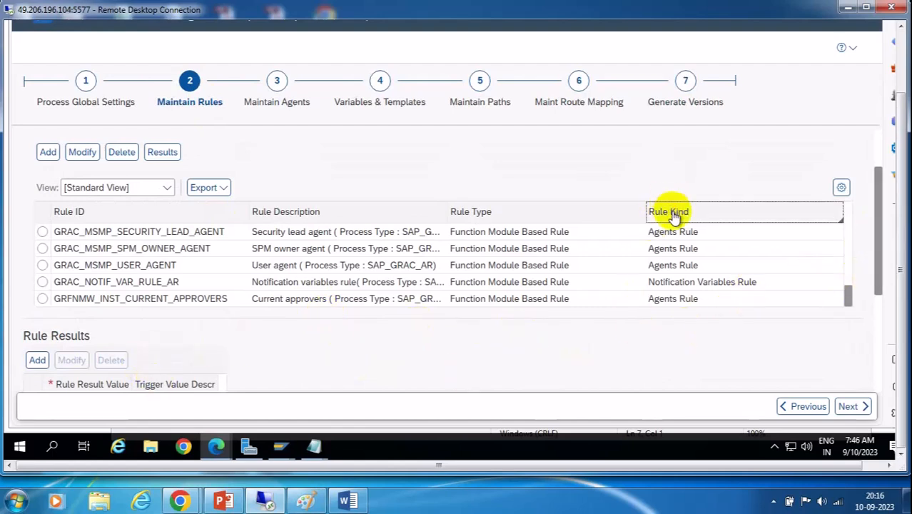
{"action": "left_click", "coordinate": [685, 341]}
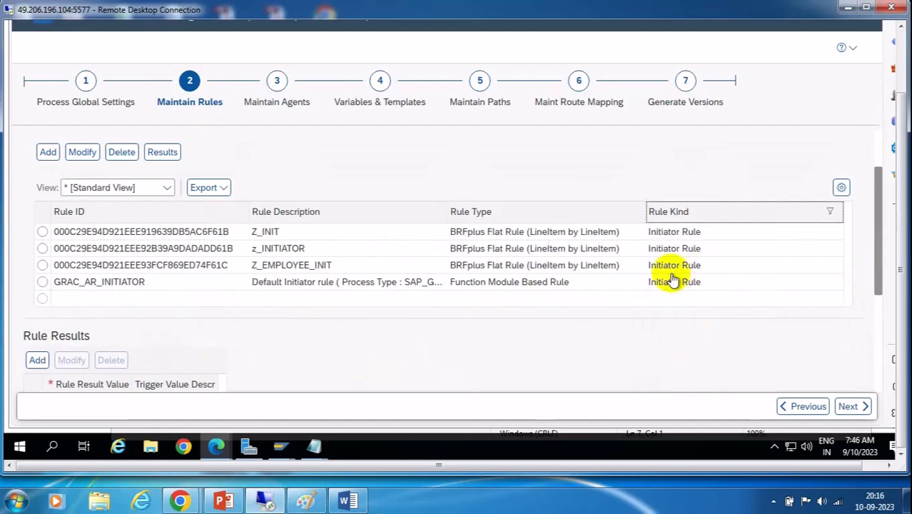
{"action": "left_click", "coordinate": [43, 266]}
{"action": "scroll", "coordinate": [749, 343], "scroll_direction": "down", "scroll_amount": 3}
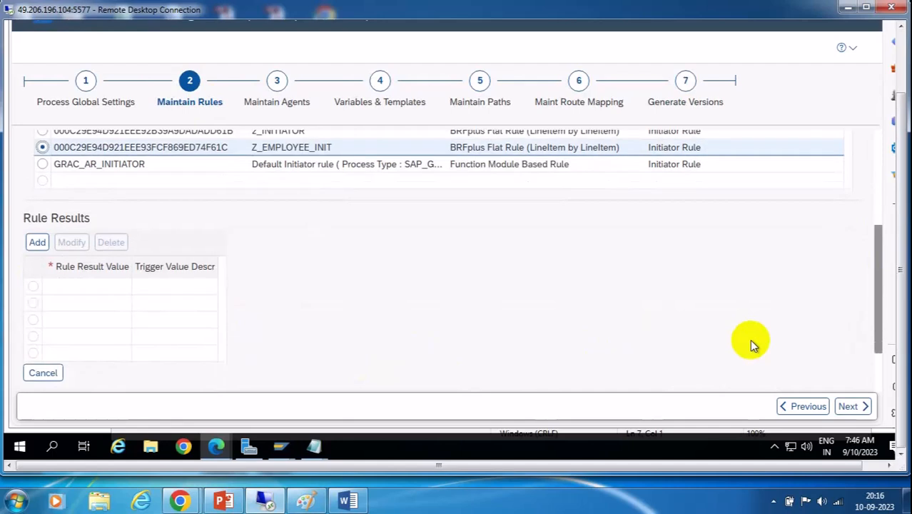
{"action": "scroll", "coordinate": [750, 343], "scroll_direction": "down", "scroll_amount": 1}
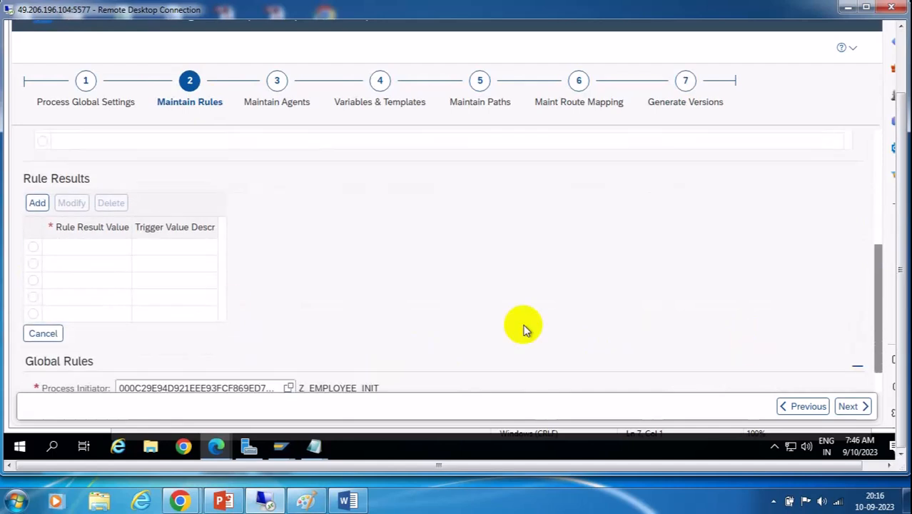
Add a rule result with the value Z_ASSOC copied from Notepad and the trigger value description "zassocite"
{"action": "left_click", "coordinate": [34, 204]}
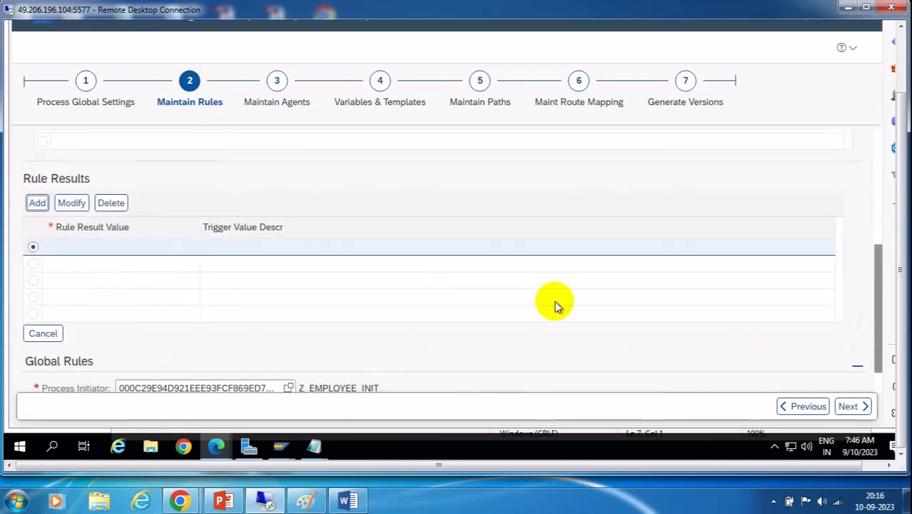
{"action": "mouse_move", "coordinate": [319, 448]}
{"action": "left_click", "coordinate": [387, 386]}
{"action": "left_click_drag", "start_coordinate": [152, 91], "coordinate": [107, 88]}
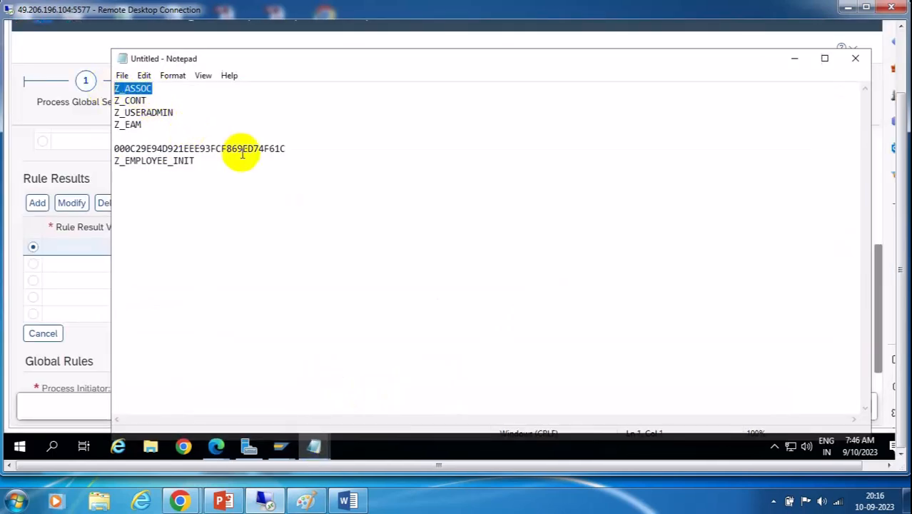
{"action": "left_click", "coordinate": [66, 250]}
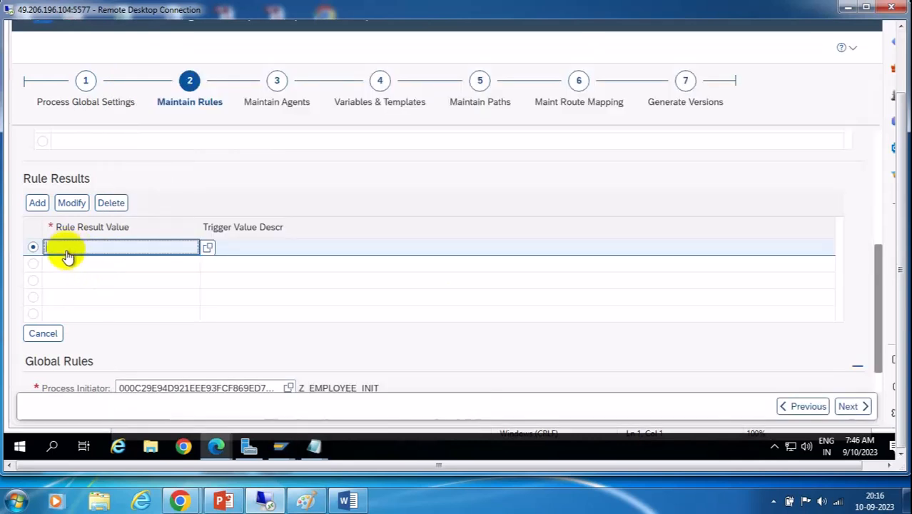
{"action": "left_click", "coordinate": [268, 251]}
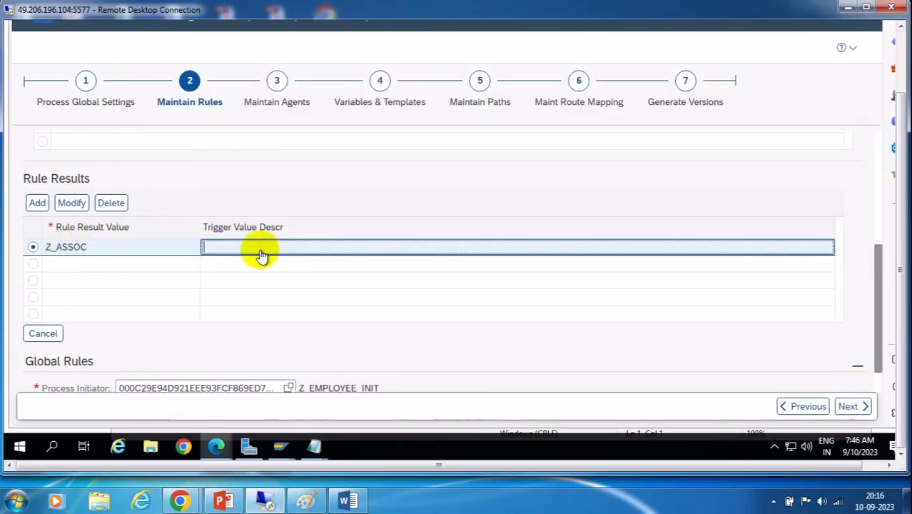
{"action": "type", "text": "zassocite"}
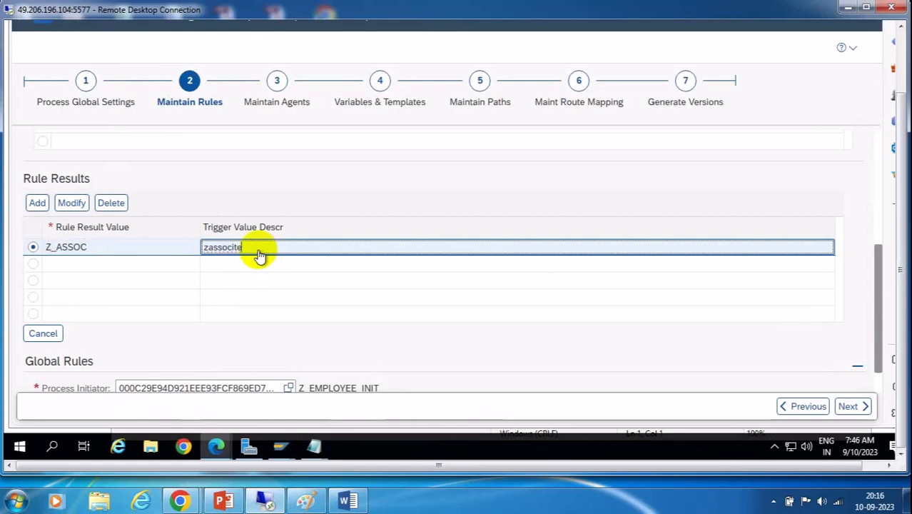
Add a rule result with the value Z_CONT copied from Notepad and the trigger value description "zcontr"
{"action": "left_click", "coordinate": [37, 203]}
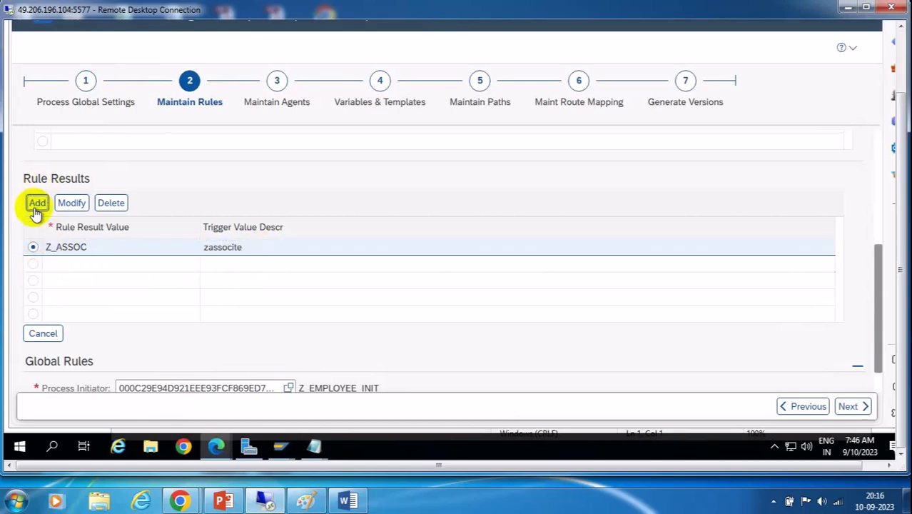
{"action": "key", "text": "alt+Tab"}
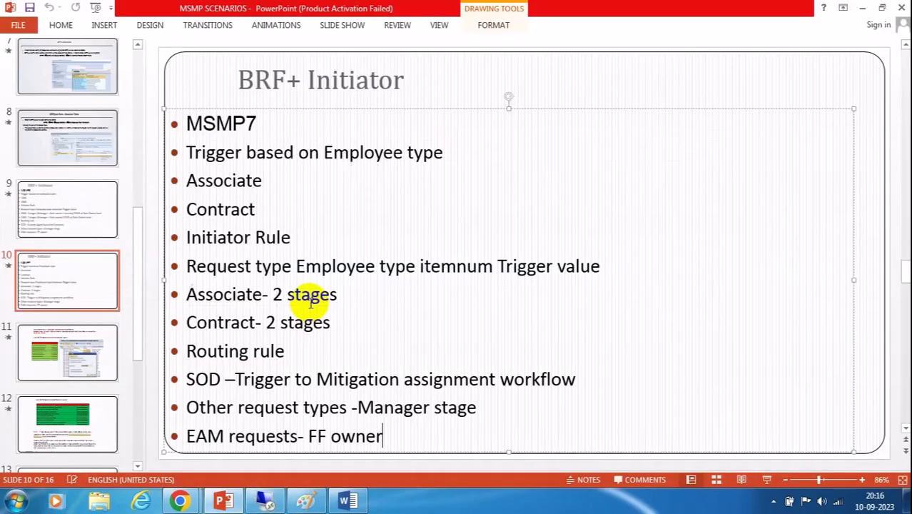
{"action": "left_click", "coordinate": [262, 503]}
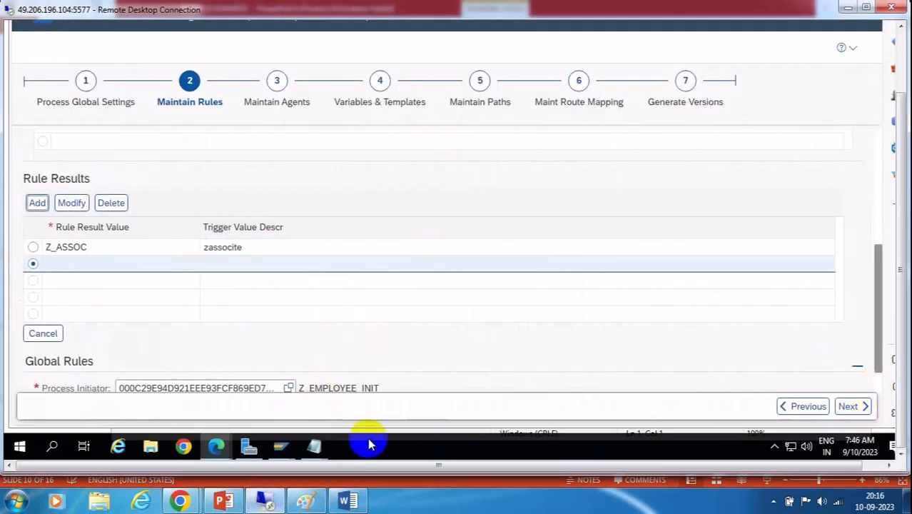
{"action": "left_click", "coordinate": [316, 444]}
{"action": "left_click", "coordinate": [387, 379]}
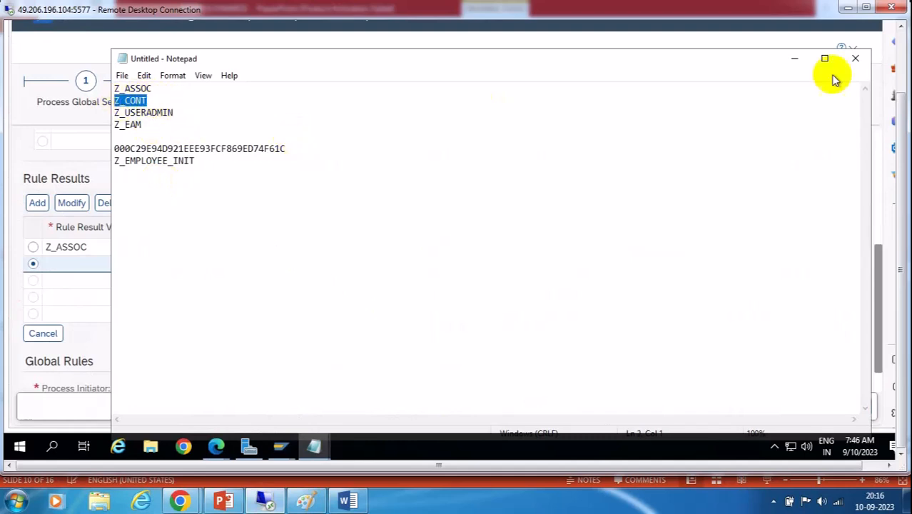
{"action": "left_click", "coordinate": [782, 61]}
{"action": "left_click", "coordinate": [57, 269]}
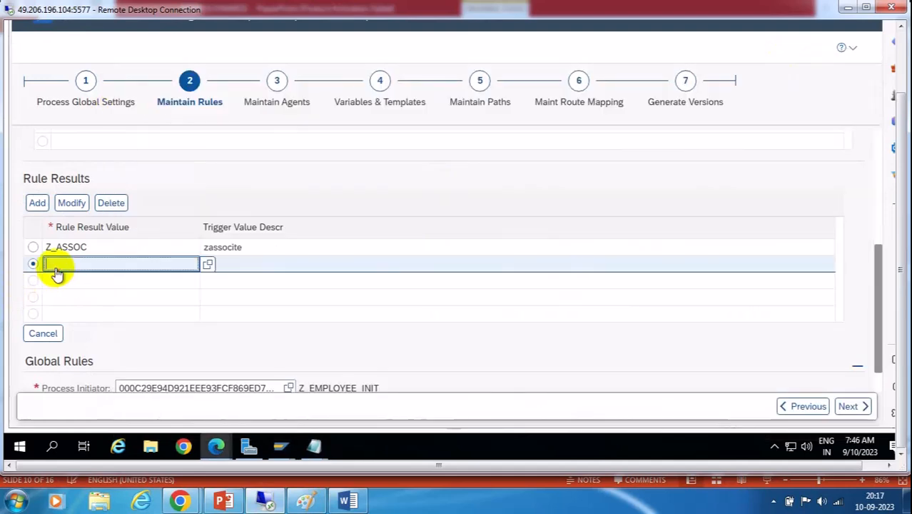
{"action": "type", "text": "Z_CONT"}
{"action": "left_click", "coordinate": [236, 269]}
{"action": "type", "text": "zco"}
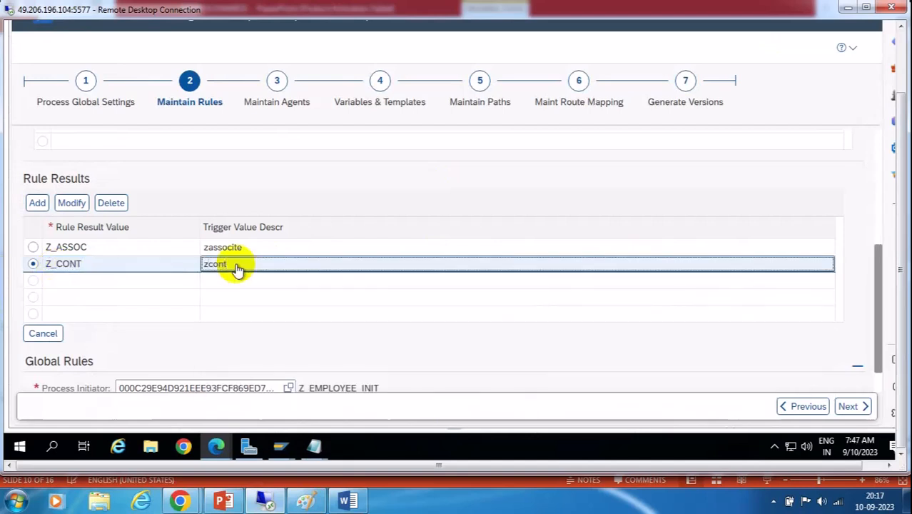
{"action": "left_click", "coordinate": [400, 188]}
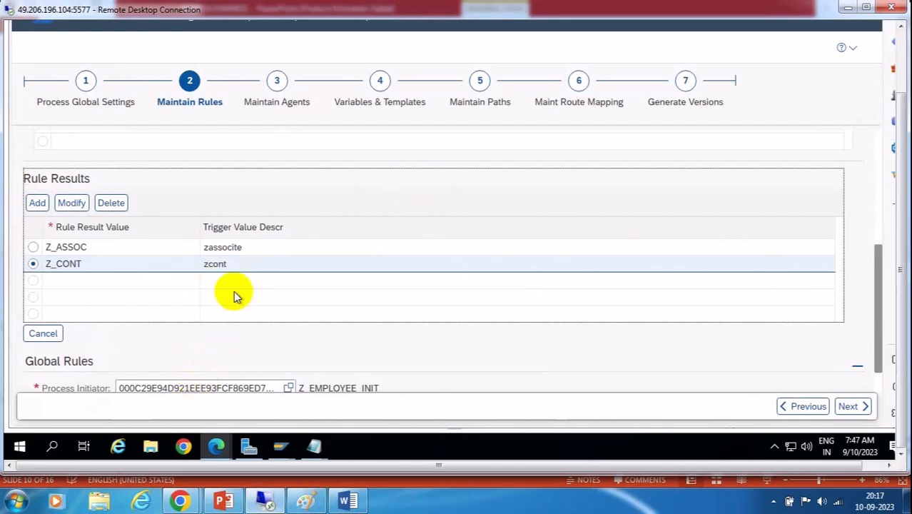
{"action": "double_click", "coordinate": [229, 269]}
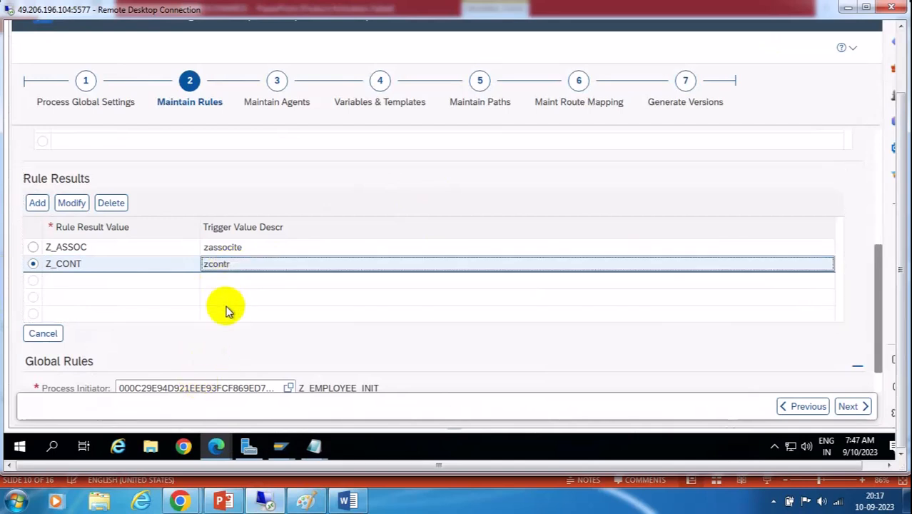
Add a third rule result with the value Z_USERADMIN copied from Notepad and the trigger value description "zuseradmin"
{"action": "mouse_move", "coordinate": [314, 446]}
{"action": "left_click", "coordinate": [379, 398]}
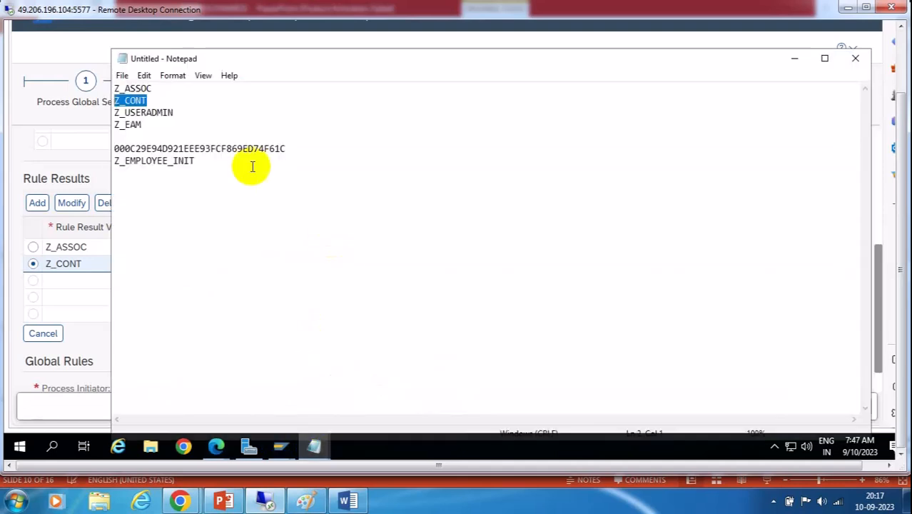
{"action": "left_click_drag", "start_coordinate": [174, 112], "coordinate": [114, 113]}
{"action": "key", "text": "ctrl+c"}
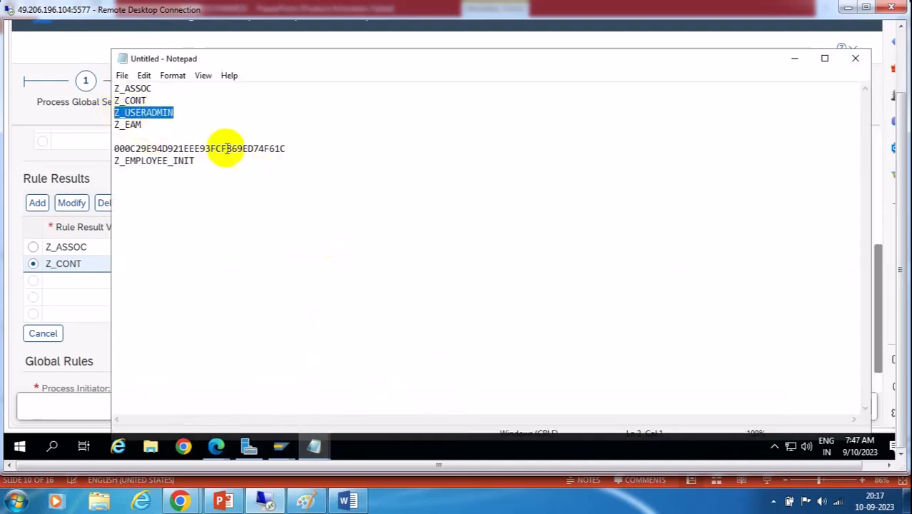
{"action": "left_click", "coordinate": [78, 318]}
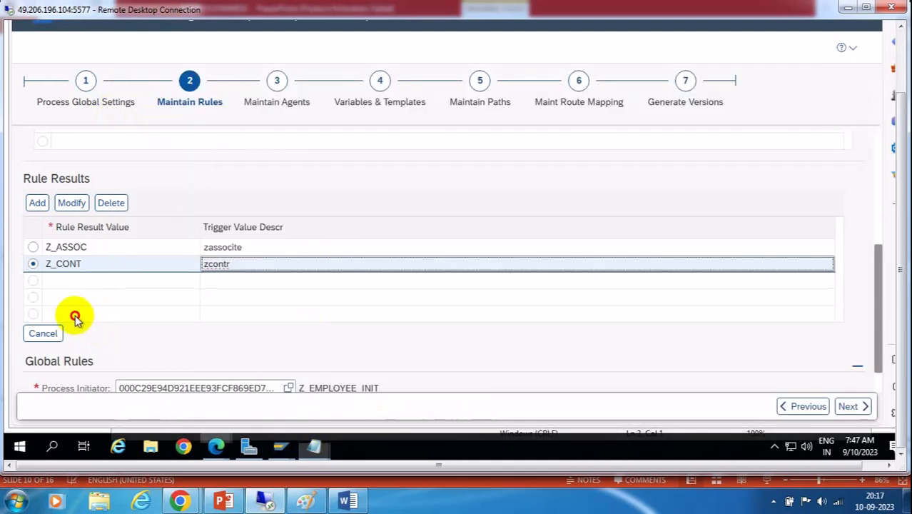
{"action": "left_click", "coordinate": [37, 203]}
{"action": "left_click", "coordinate": [64, 282]}
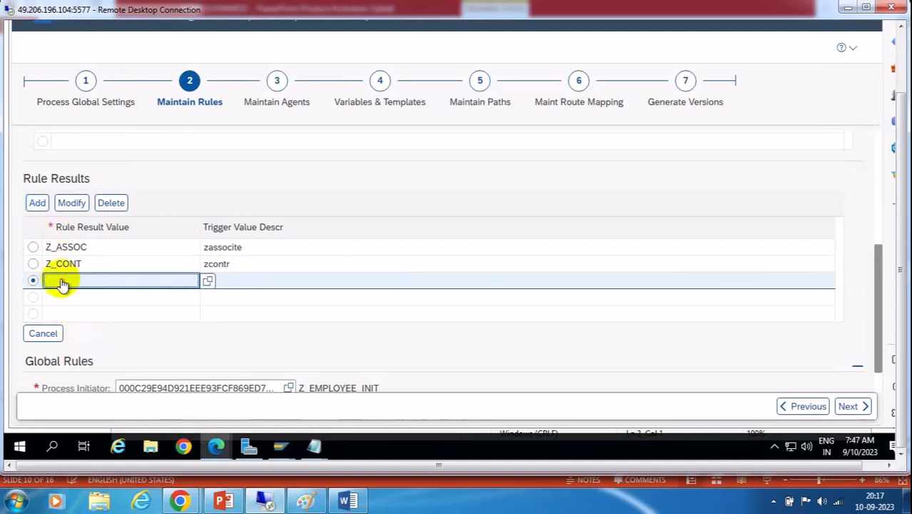
{"action": "key", "text": "ctrl+v"}
{"action": "left_click", "coordinate": [223, 282]}
{"action": "type", "text": "zuse"}
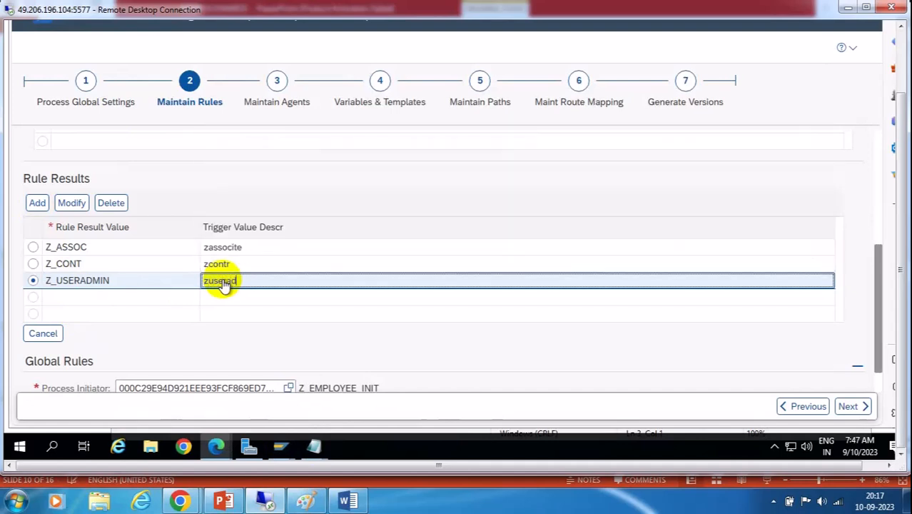
Add a fourth rule result with the value Z_EAM copied from Notepad and the trigger value description "zeam"
{"action": "left_click", "coordinate": [37, 204]}
{"action": "mouse_move", "coordinate": [314, 446]}
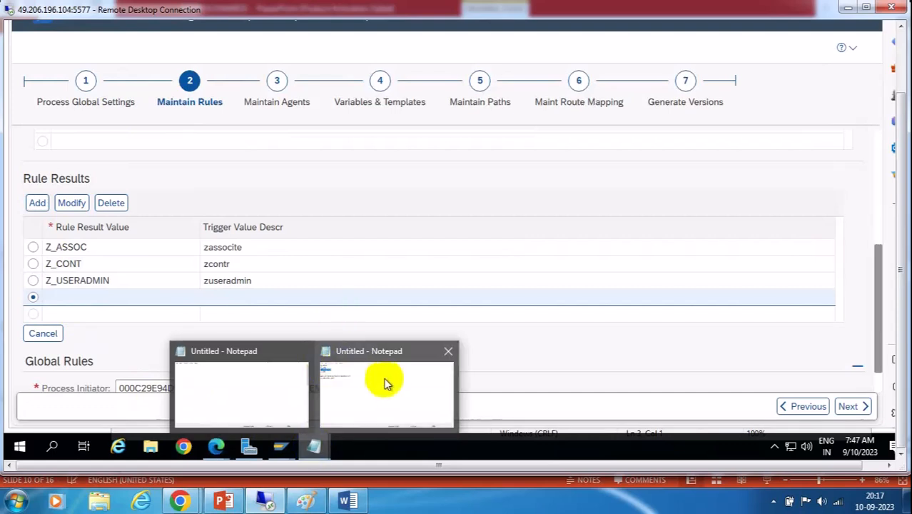
{"action": "left_click", "coordinate": [382, 379]}
{"action": "left_click_drag", "start_coordinate": [145, 124], "coordinate": [100, 123]}
{"action": "key", "text": "ctrl+c"}
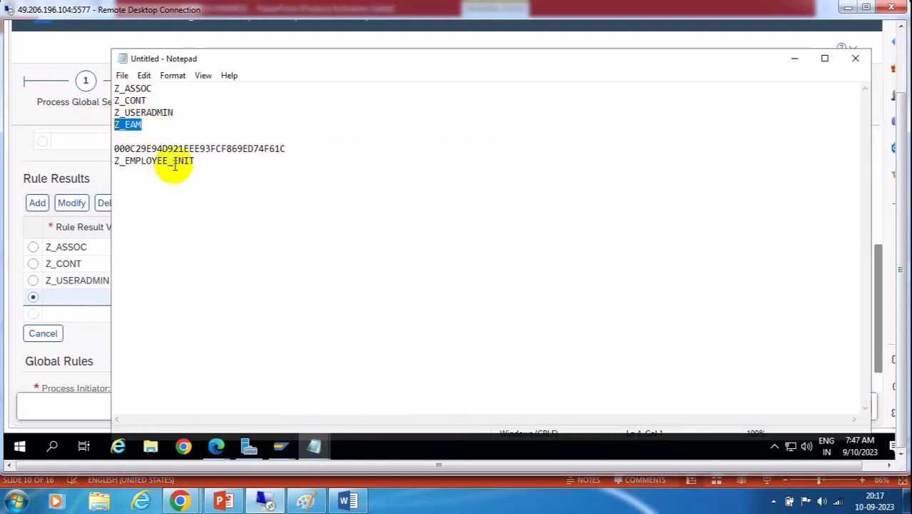
{"action": "left_click", "coordinate": [74, 302]}
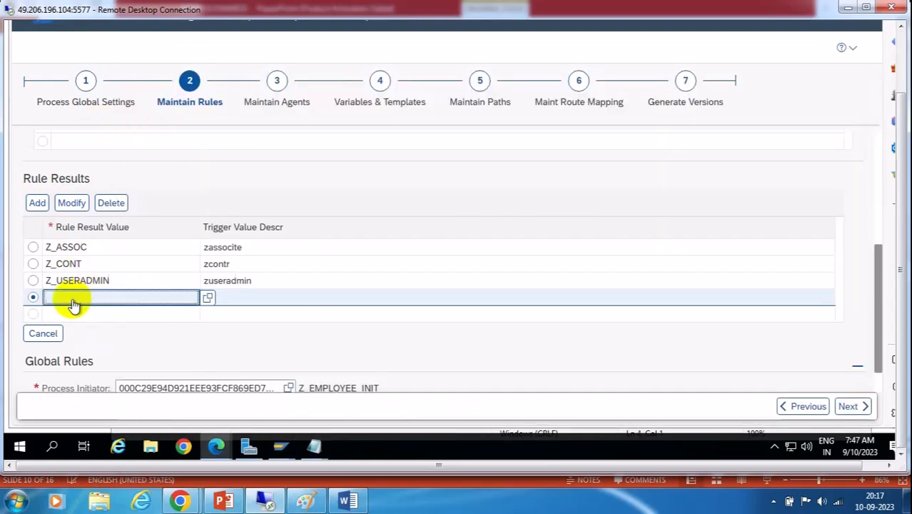
{"action": "key", "text": "ctrl+v"}
{"action": "left_click", "coordinate": [237, 303]}
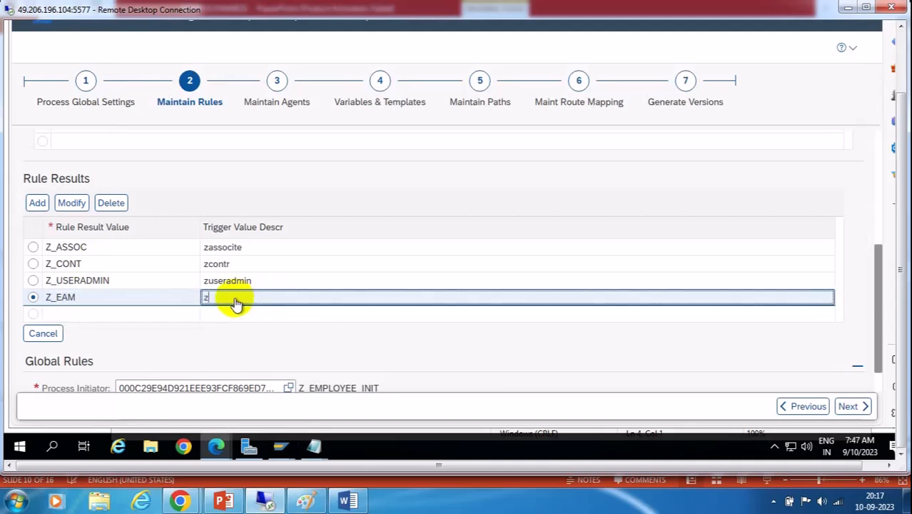
{"action": "left_click", "coordinate": [378, 171]}
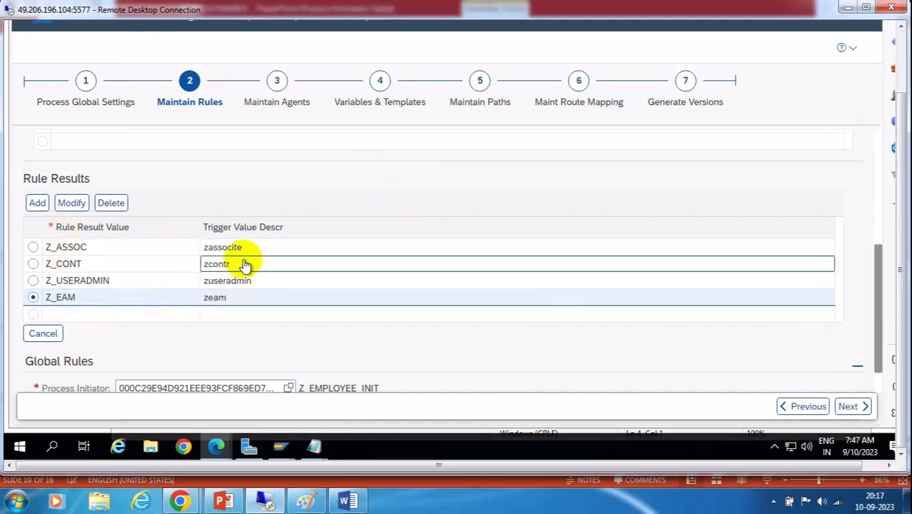
Check the rule results against the Notepad list and save them under Generate Versions with the Do Not Transport Object option
{"action": "mouse_move", "coordinate": [321, 456]}
{"action": "left_click", "coordinate": [356, 419]}
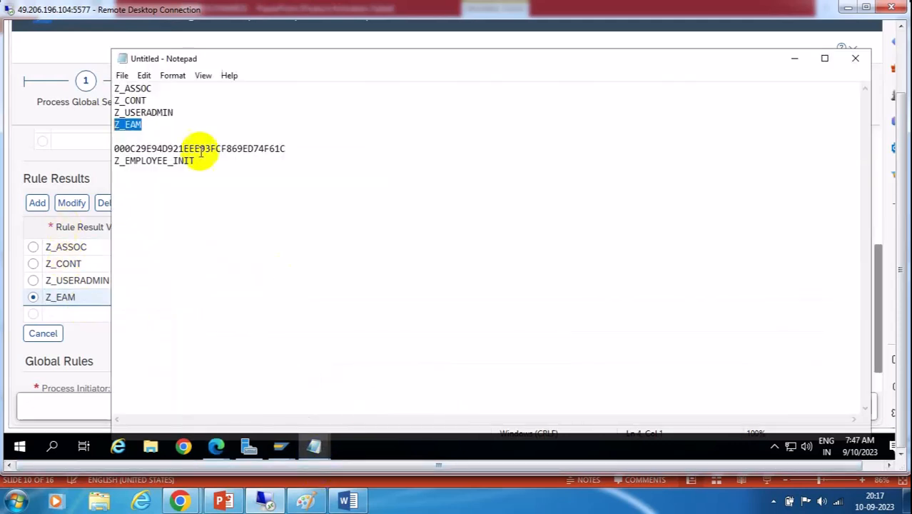
{"action": "left_click_drag", "start_coordinate": [158, 122], "coordinate": [112, 78]}
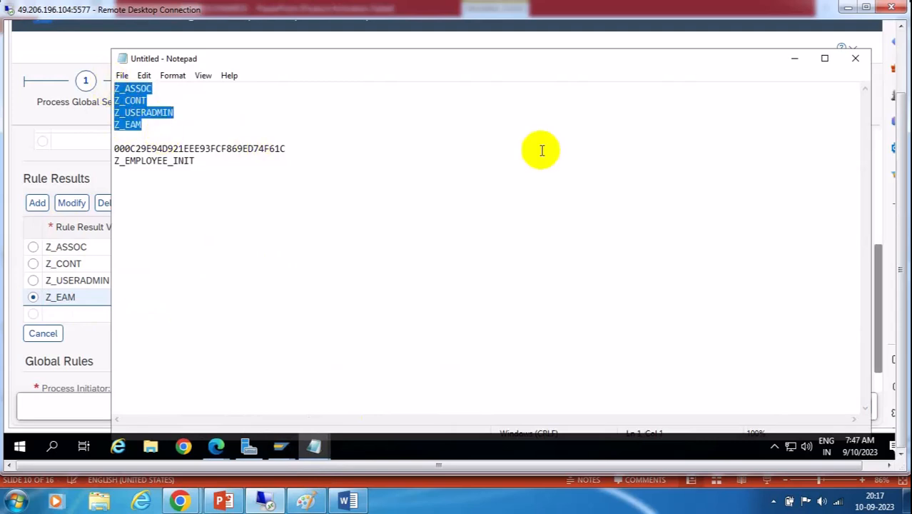
{"action": "left_click", "coordinate": [795, 59]}
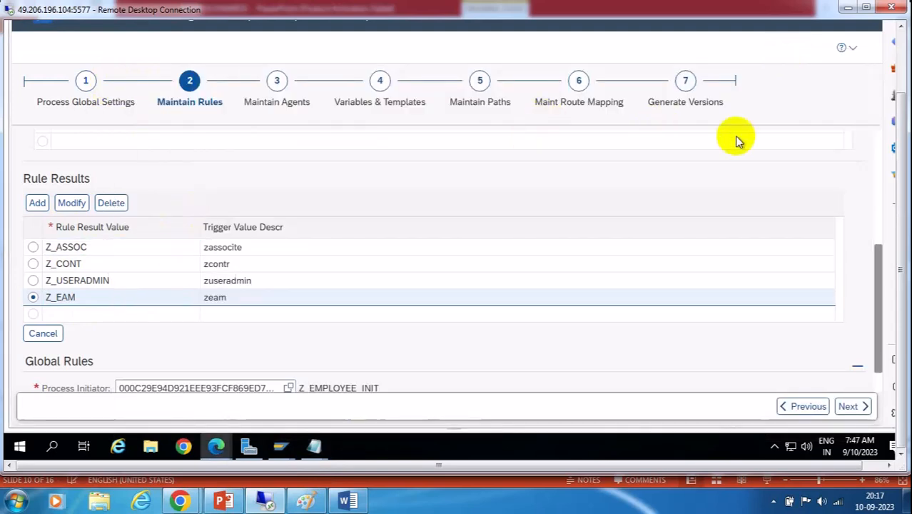
{"action": "left_click", "coordinate": [686, 82]}
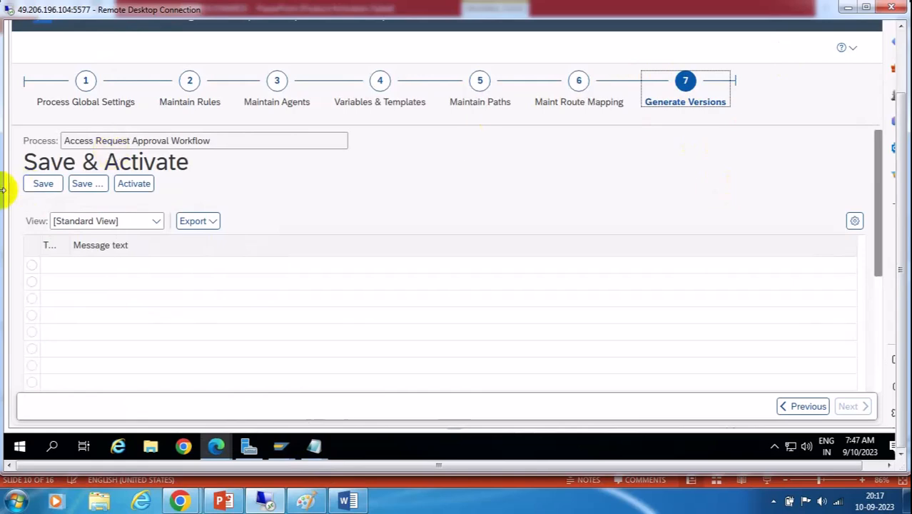
{"action": "left_click", "coordinate": [43, 184]}
{"action": "left_click", "coordinate": [258, 240]}
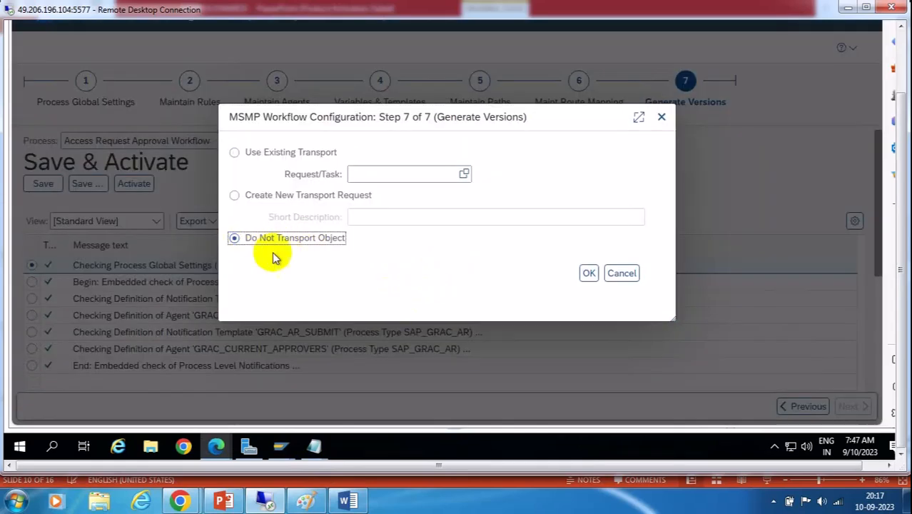
{"action": "left_click", "coordinate": [588, 274]}
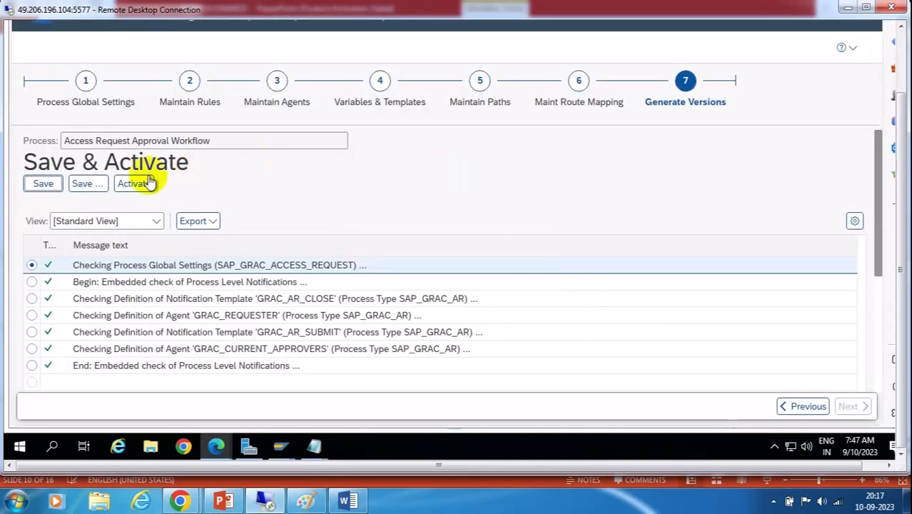
Add a path to the access request workflow with the ID Z_ASSO_PATH and the description ZASSOPATH
{"action": "left_click", "coordinate": [479, 84]}
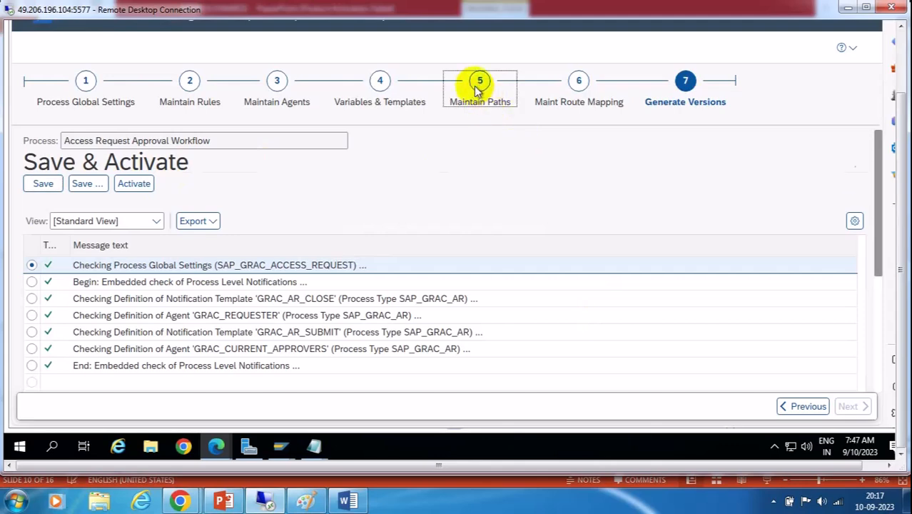
{"action": "left_click", "coordinate": [190, 86]}
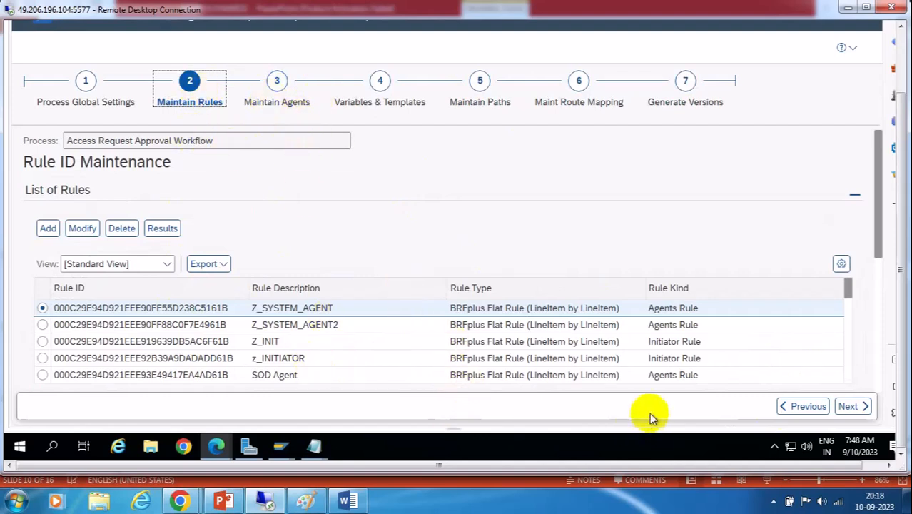
{"action": "left_click", "coordinate": [481, 84]}
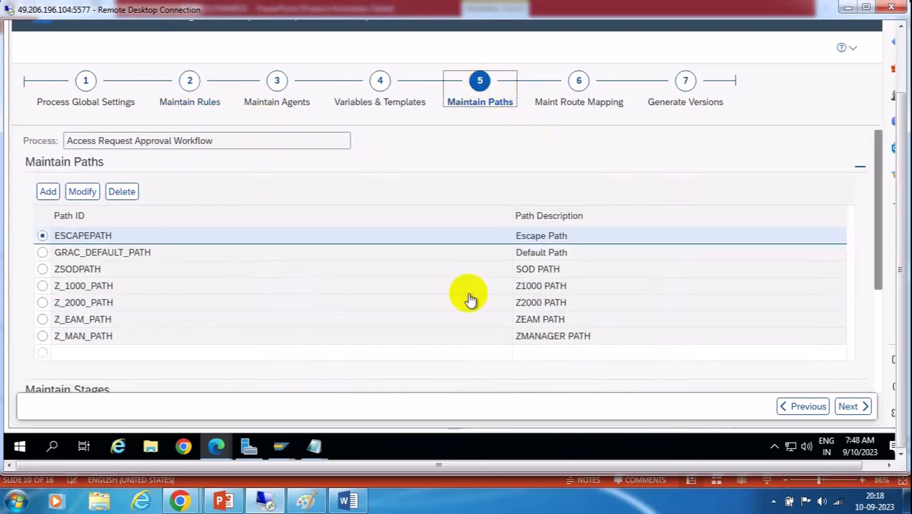
{"action": "scroll", "coordinate": [851, 319], "scroll_direction": "down", "scroll_amount": 3}
{"action": "scroll", "coordinate": [851, 320], "scroll_direction": "up", "scroll_amount": 2}
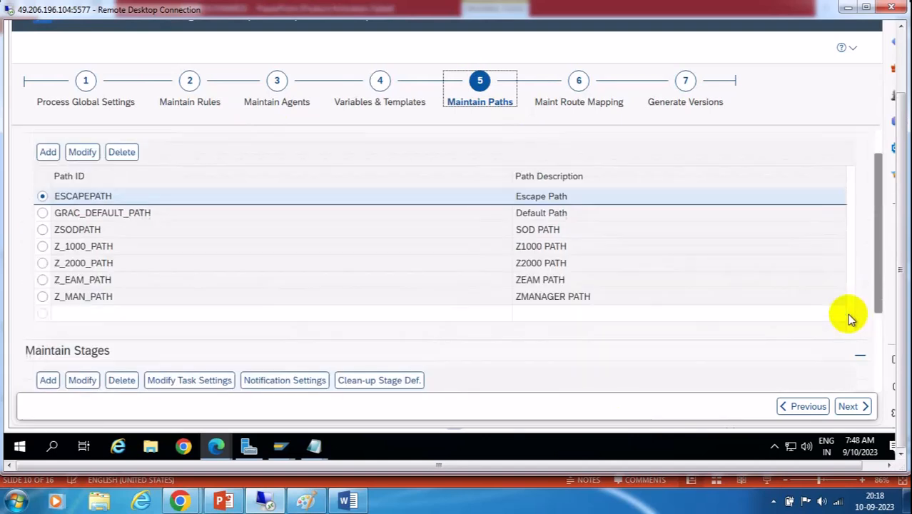
{"action": "scroll", "coordinate": [850, 320], "scroll_direction": "up", "scroll_amount": 1}
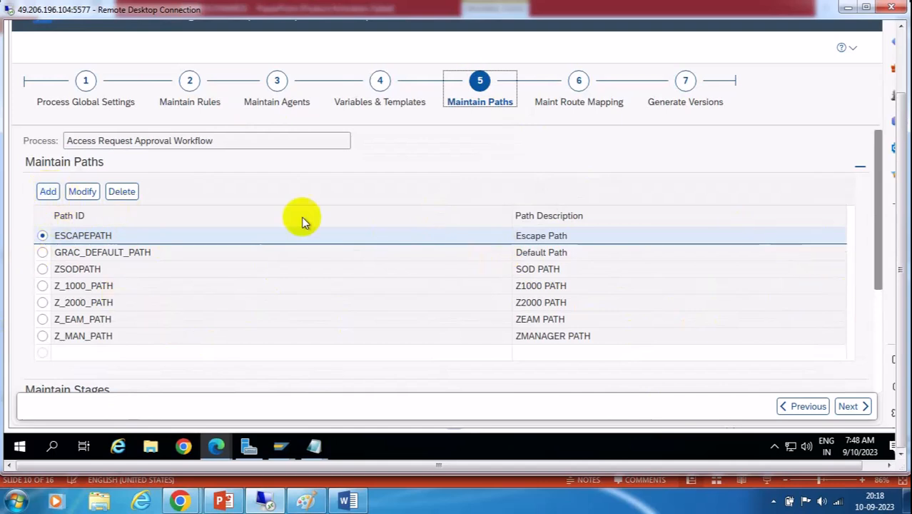
{"action": "left_click", "coordinate": [48, 191]}
{"action": "scroll", "coordinate": [717, 298], "scroll_direction": "down", "scroll_amount": 2}
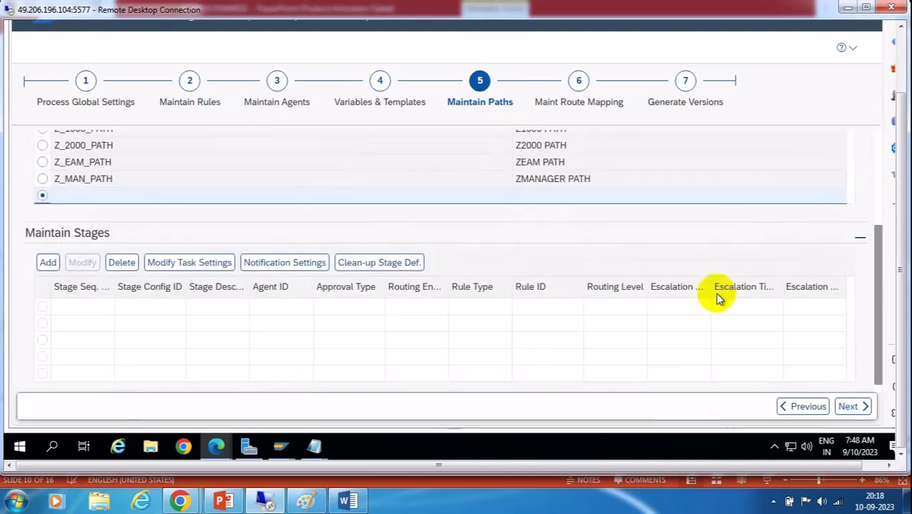
{"action": "left_click", "coordinate": [64, 199]}
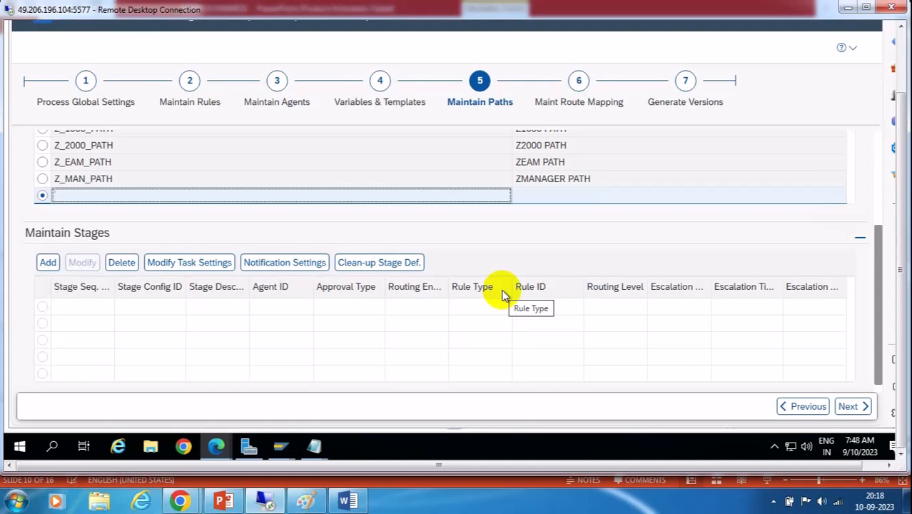
{"action": "key", "text": "BackSpace"}
{"action": "type", "text": "Z"}
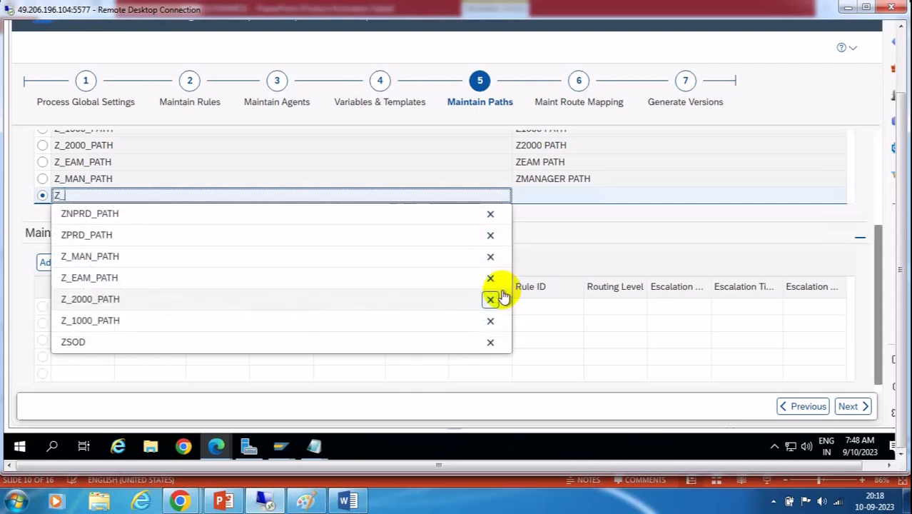
{"action": "type", "text": "_"}
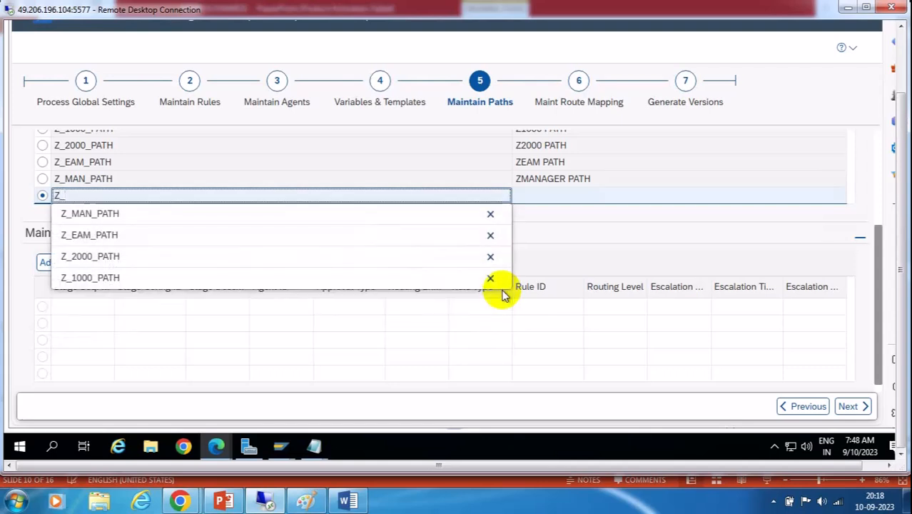
{"action": "type", "text": "AS"}
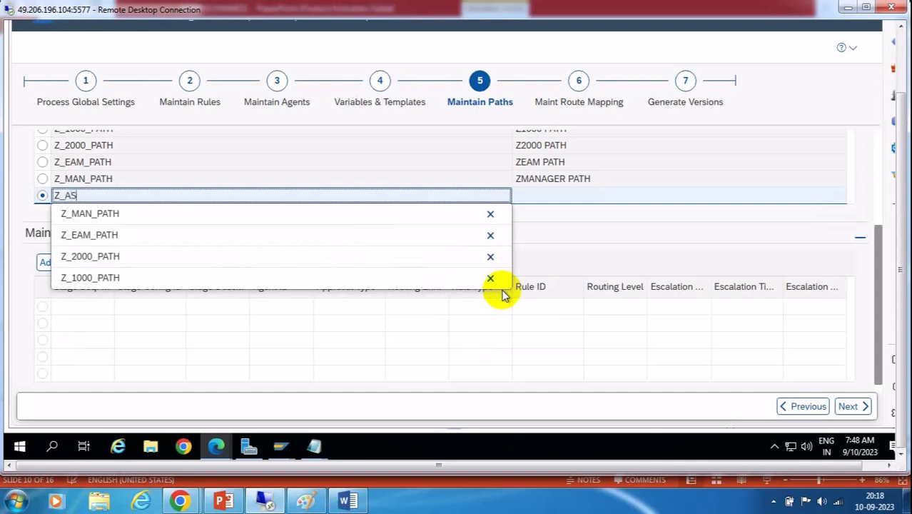
{"action": "type", "text": "SO_PATH"}
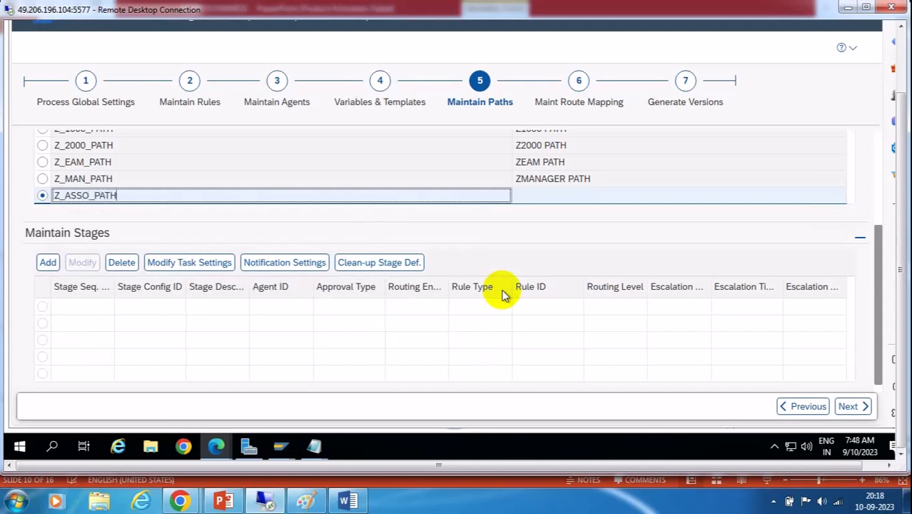
{"action": "left_click", "coordinate": [526, 204]}
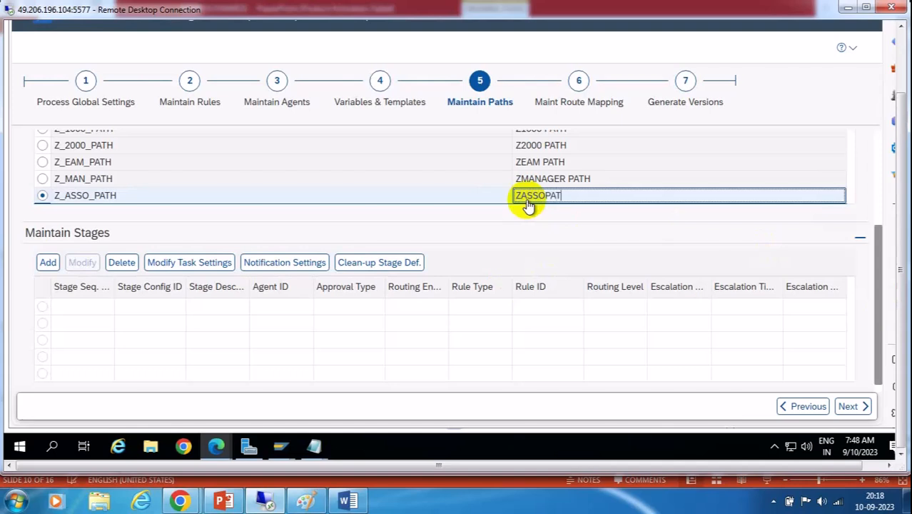
Add stage 600 to Z_ASSO_PATH with config ID GRAC_MANAGER and the description "Manager stage", and save it
{"action": "left_click", "coordinate": [48, 262]}
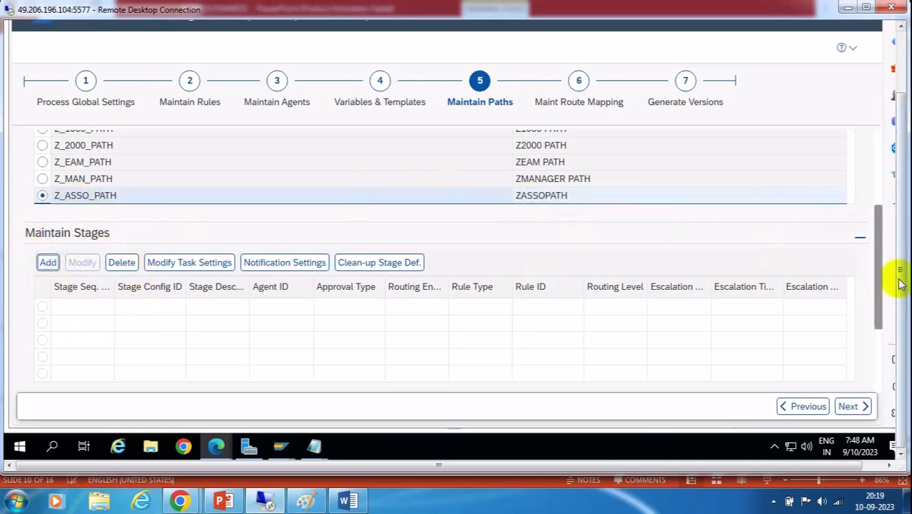
{"action": "left_click_drag", "start_coordinate": [878, 257], "coordinate": [865, 367]}
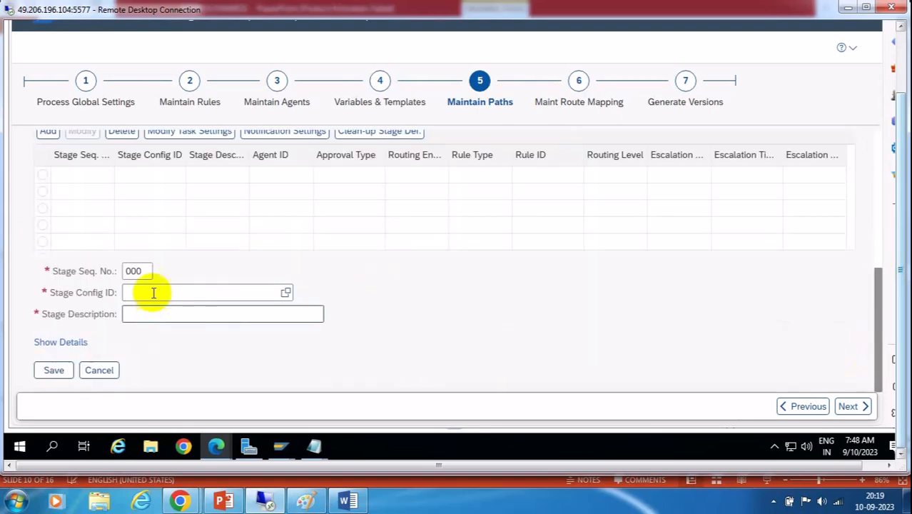
{"action": "double_click", "coordinate": [138, 271]}
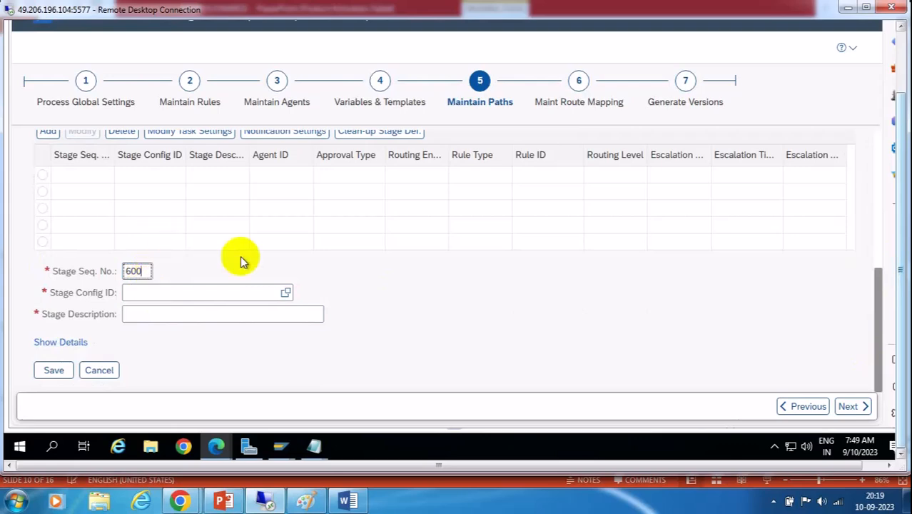
{"action": "left_click", "coordinate": [285, 293]}
{"action": "left_click", "coordinate": [713, 199]}
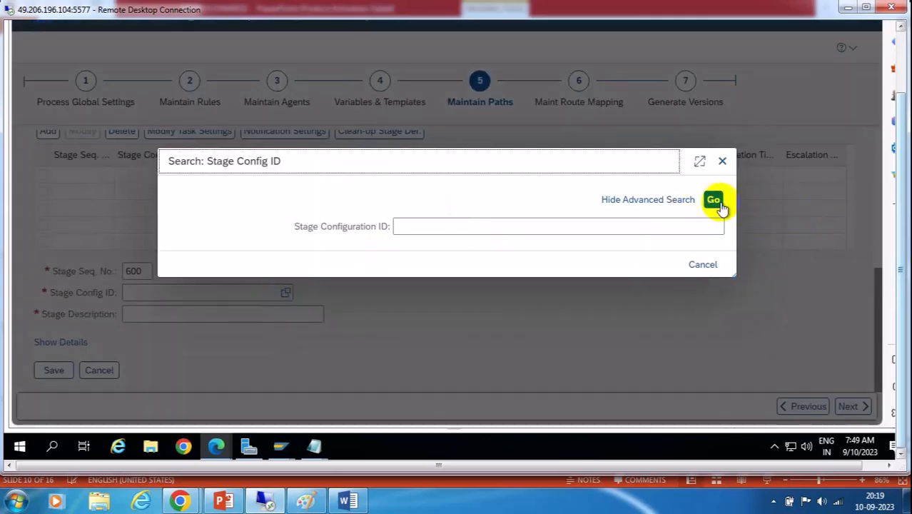
{"action": "left_click", "coordinate": [176, 247]}
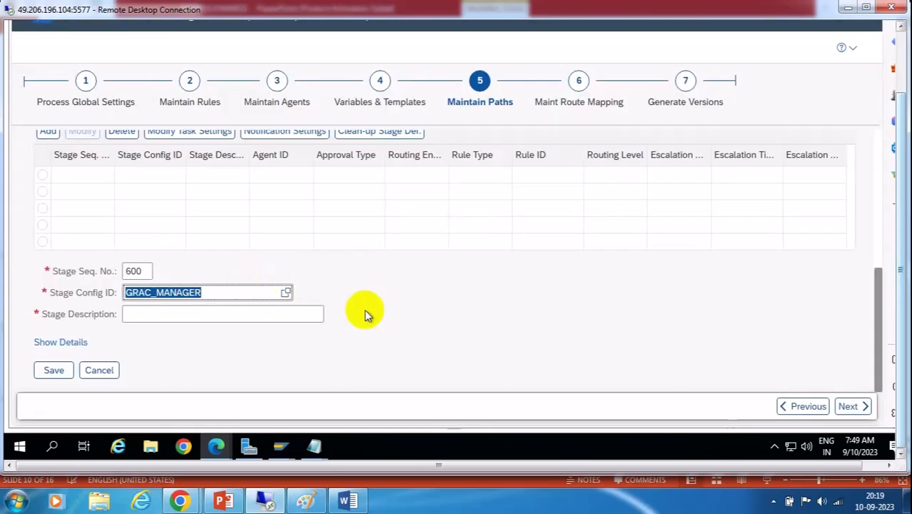
{"action": "left_click", "coordinate": [143, 314]}
{"action": "type", "text": "M"}
{"action": "left_click", "coordinate": [163, 331]}
{"action": "left_click", "coordinate": [83, 342]}
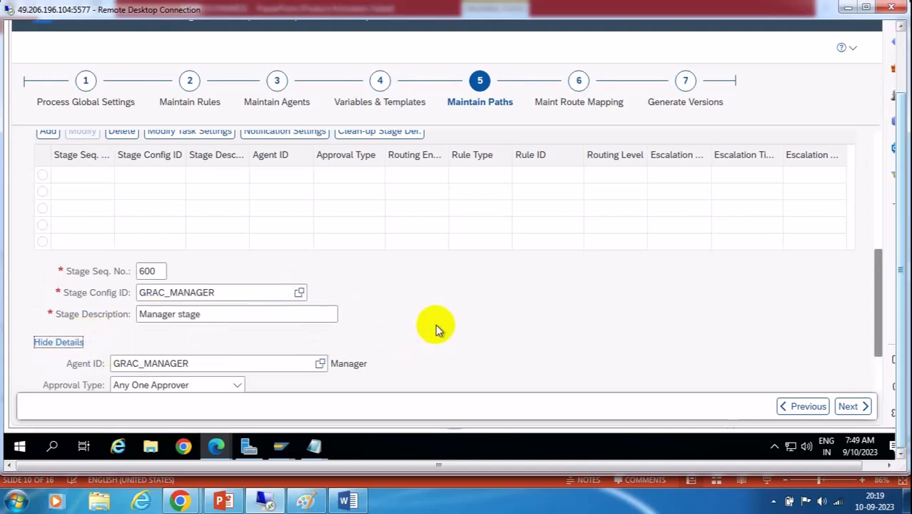
{"action": "scroll", "coordinate": [400, 330], "scroll_direction": "down", "scroll_amount": 3}
{"action": "left_click", "coordinate": [50, 370]}
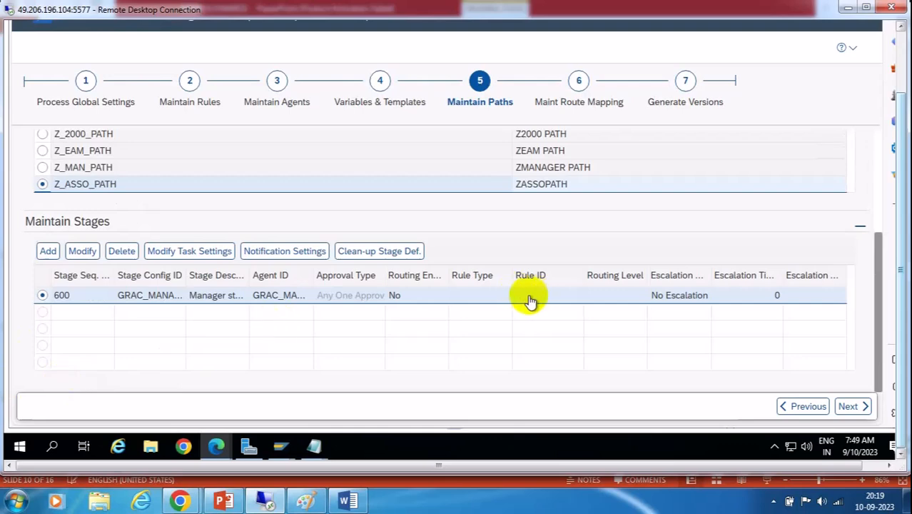
Disable Approve Despite Risk in the manager stage's task settings and save the stage definition
{"action": "left_click", "coordinate": [194, 254]}
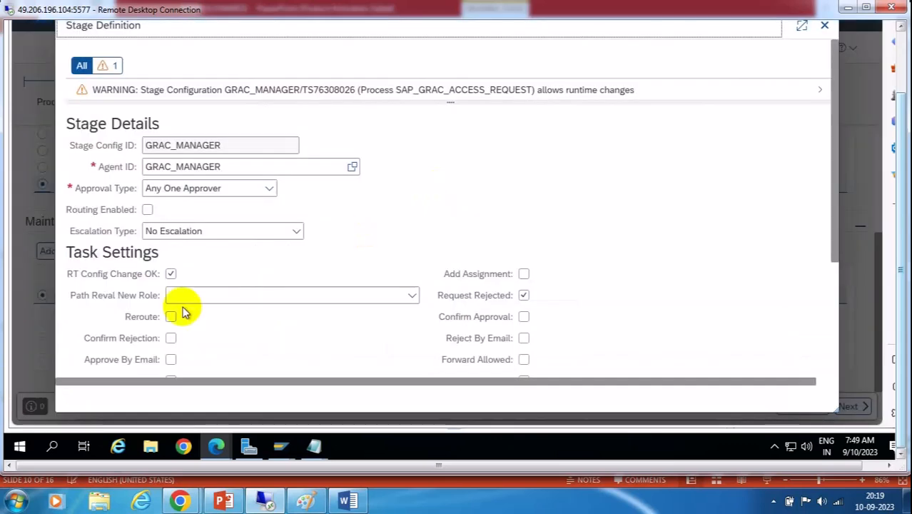
{"action": "scroll", "coordinate": [650, 310], "scroll_direction": "down", "scroll_amount": 3}
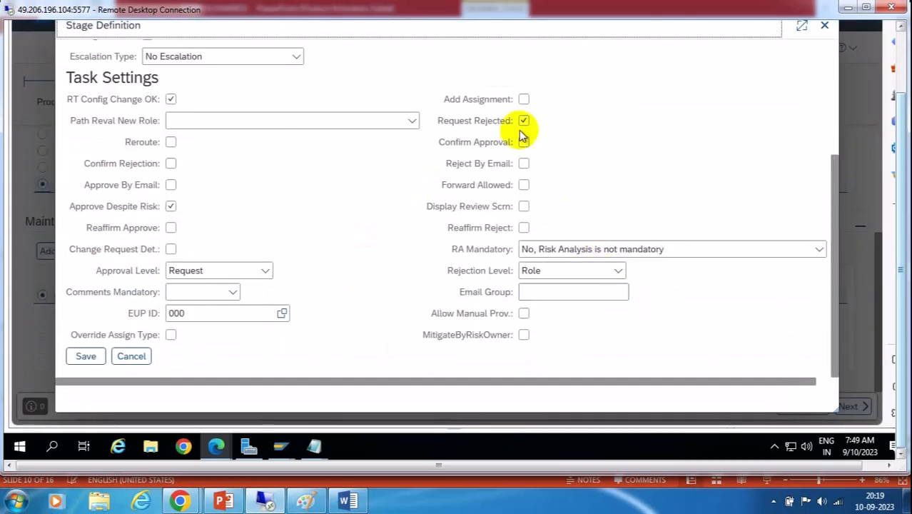
{"action": "left_click", "coordinate": [171, 207]}
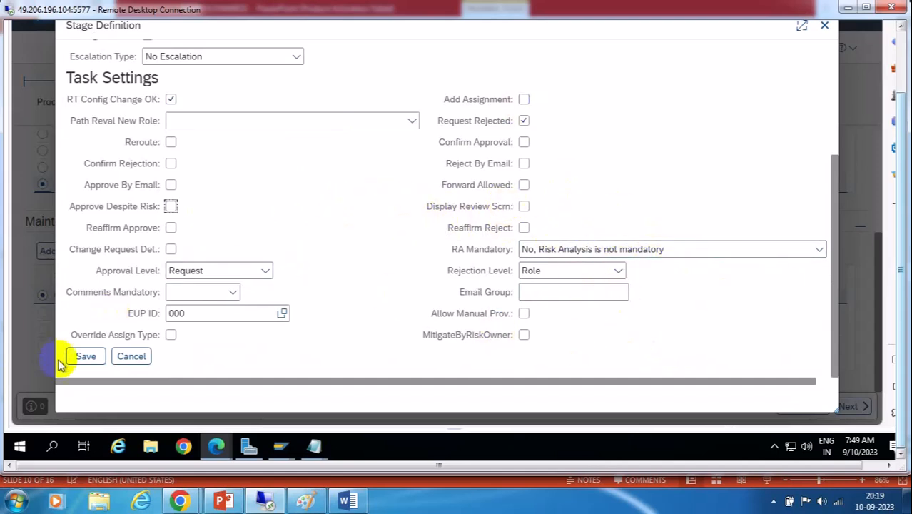
{"action": "left_click", "coordinate": [85, 361]}
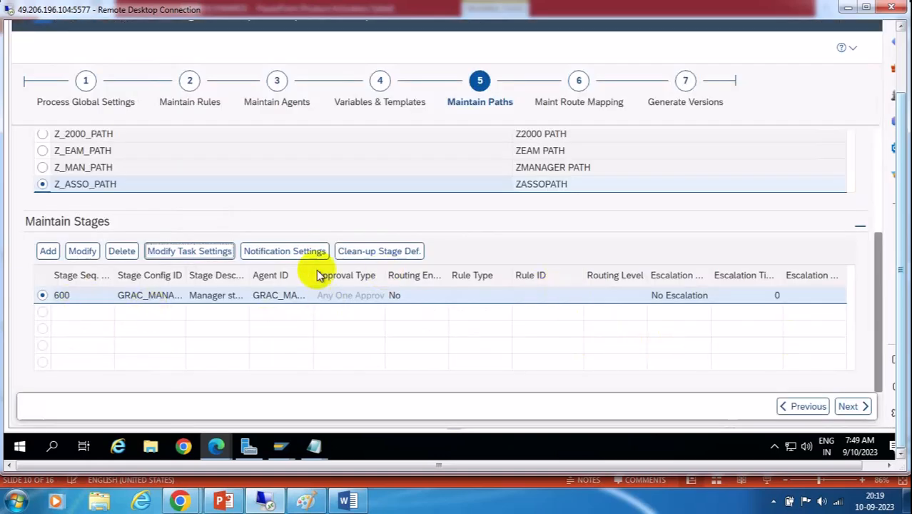
Add a NEW_WORK_ITEM notification to the manager stage with template GRAC_AR_NEW_WORK_ITEM and recipient GRAC_CURRENT_APPROVERS, then save it
{"action": "left_click", "coordinate": [281, 254]}
{"action": "left_click", "coordinate": [207, 198]}
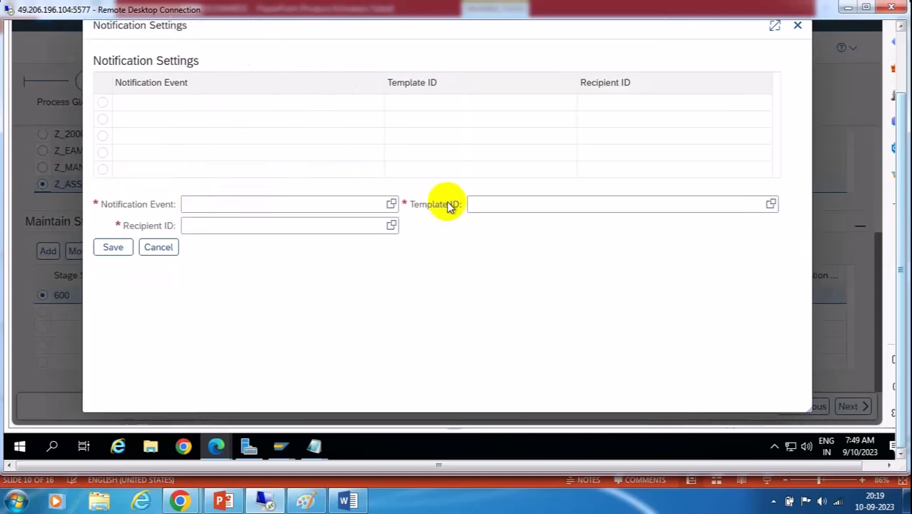
{"action": "left_click", "coordinate": [391, 206]}
{"action": "left_click", "coordinate": [350, 236]}
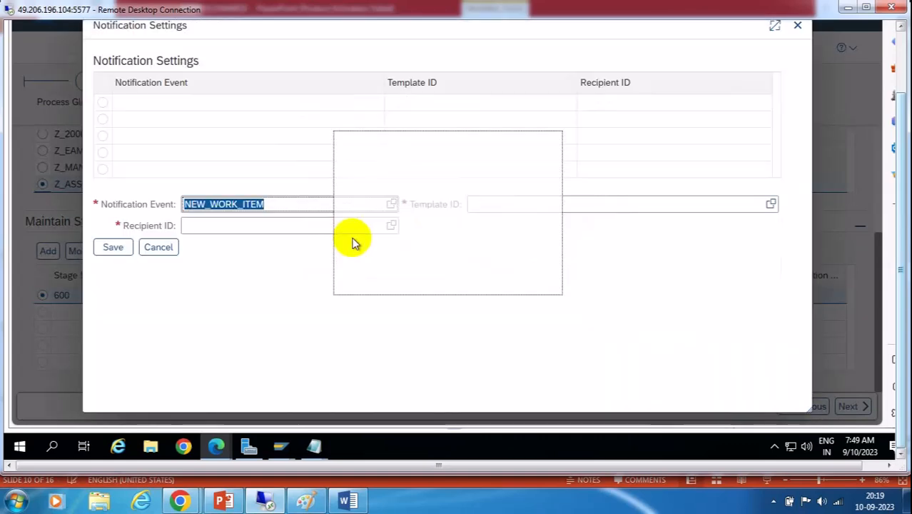
{"action": "left_click", "coordinate": [771, 204]}
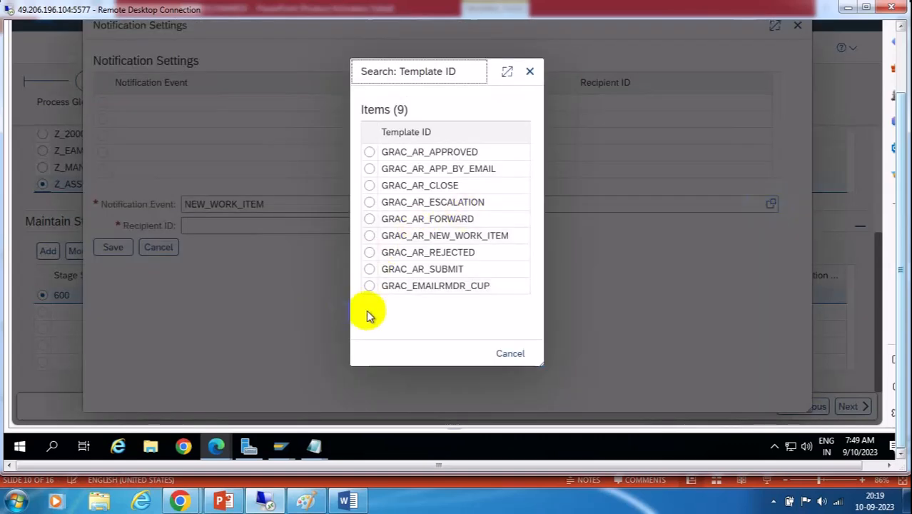
{"action": "left_click", "coordinate": [456, 236]}
{"action": "left_click", "coordinate": [391, 226]}
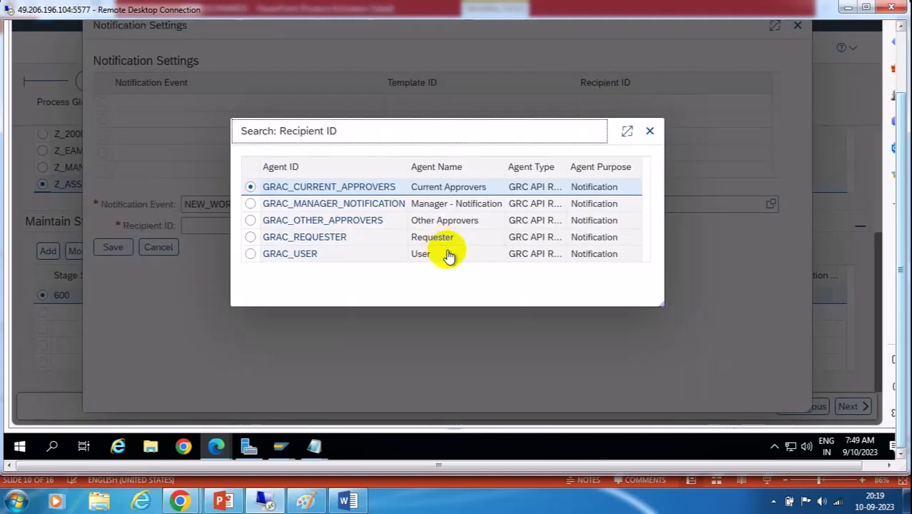
{"action": "left_click", "coordinate": [348, 187]}
{"action": "left_click", "coordinate": [114, 247]}
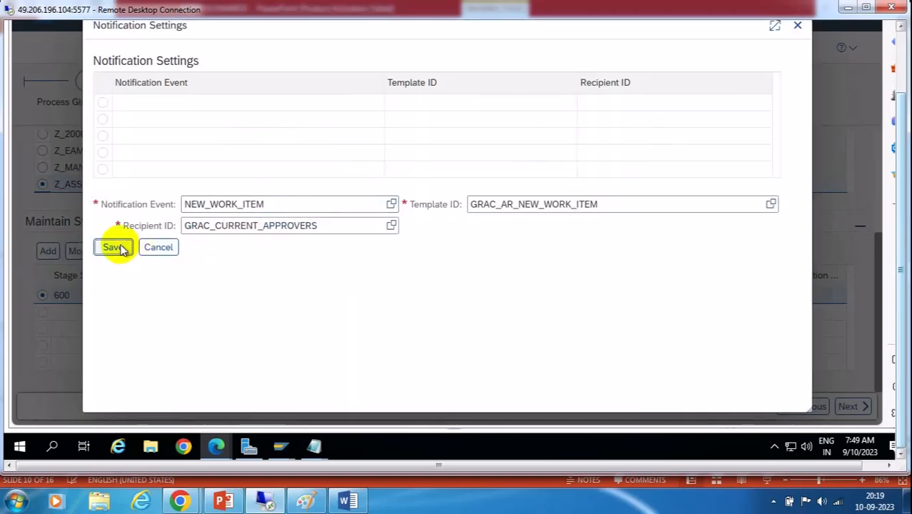
{"action": "left_click", "coordinate": [279, 197]}
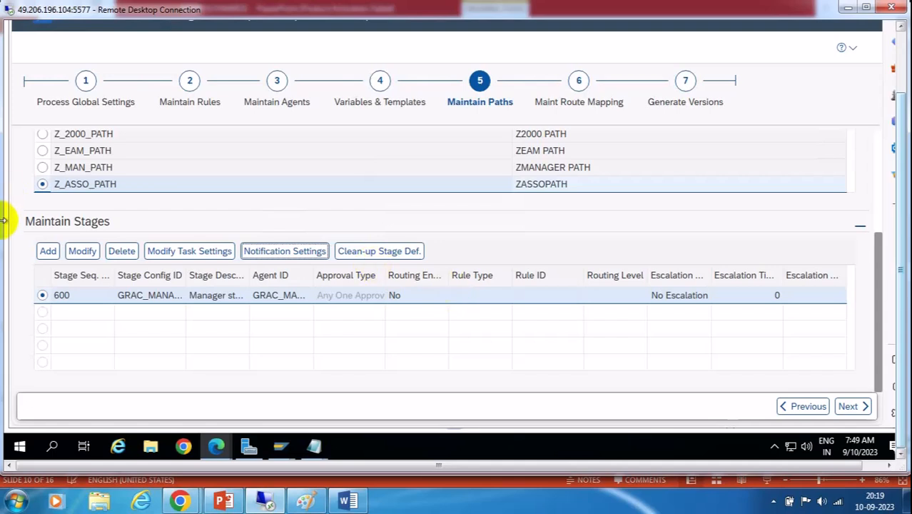
Add stage 610 to Z_ASSO_PATH with config ID GRAC_ROLEOWNER and the description "Role owner", and save it
{"action": "left_click", "coordinate": [48, 251]}
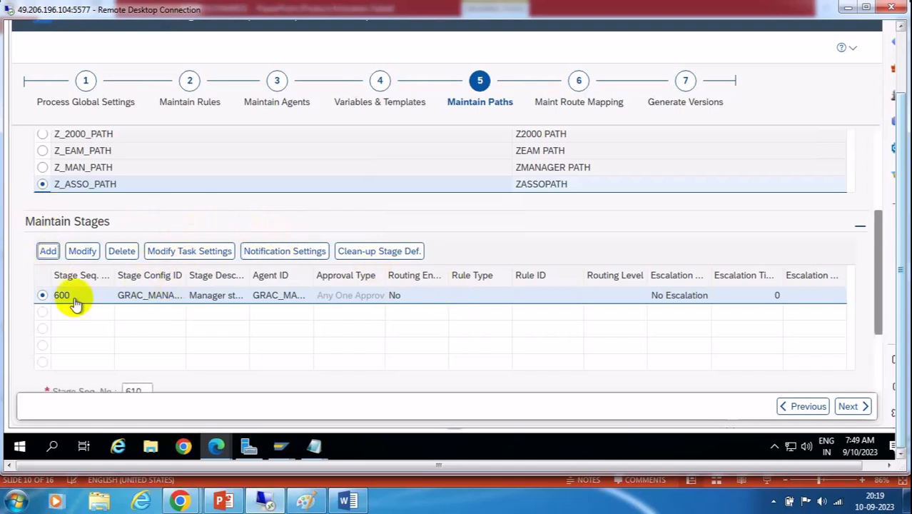
{"action": "scroll", "coordinate": [876, 354], "scroll_direction": "down", "scroll_amount": 2}
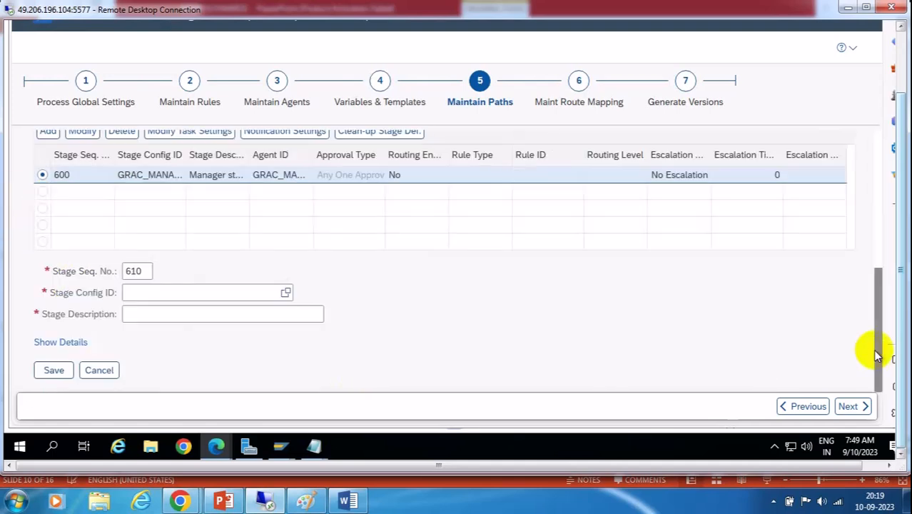
{"action": "left_click", "coordinate": [286, 293]}
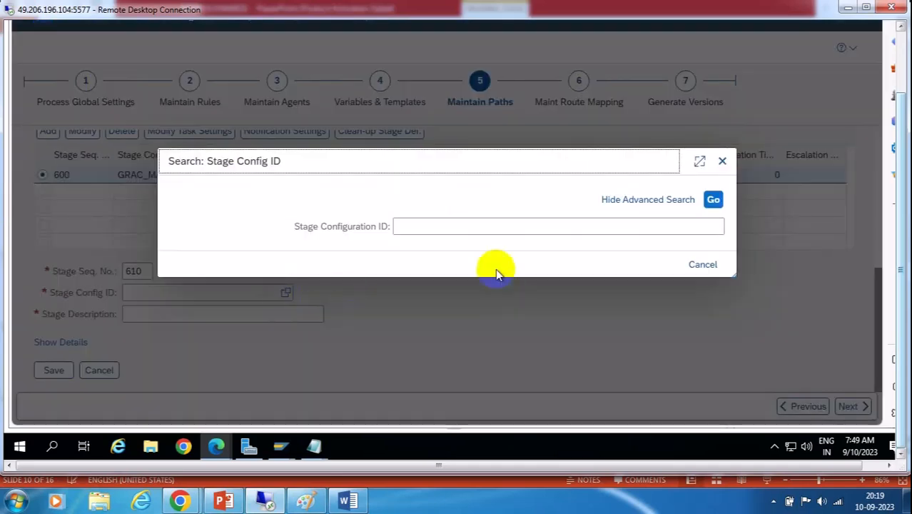
{"action": "left_click", "coordinate": [710, 197]}
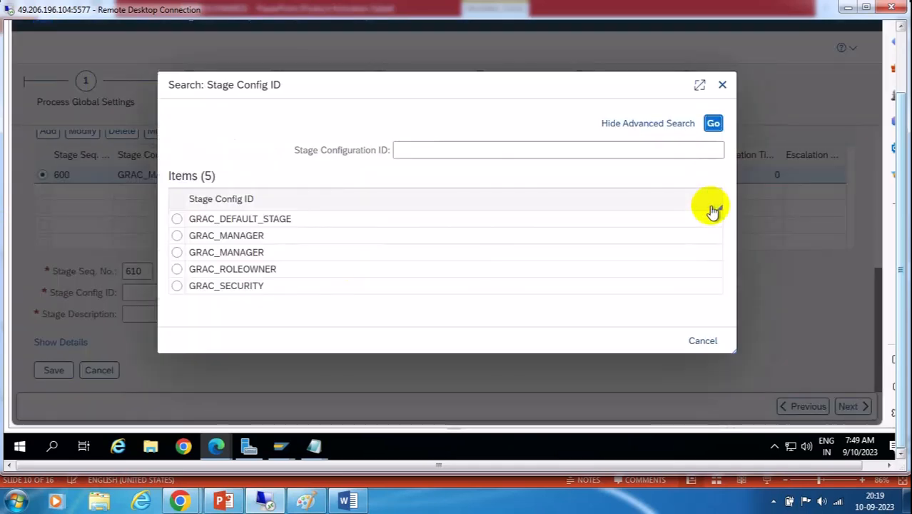
{"action": "left_click", "coordinate": [208, 271]}
{"action": "left_click", "coordinate": [149, 314]}
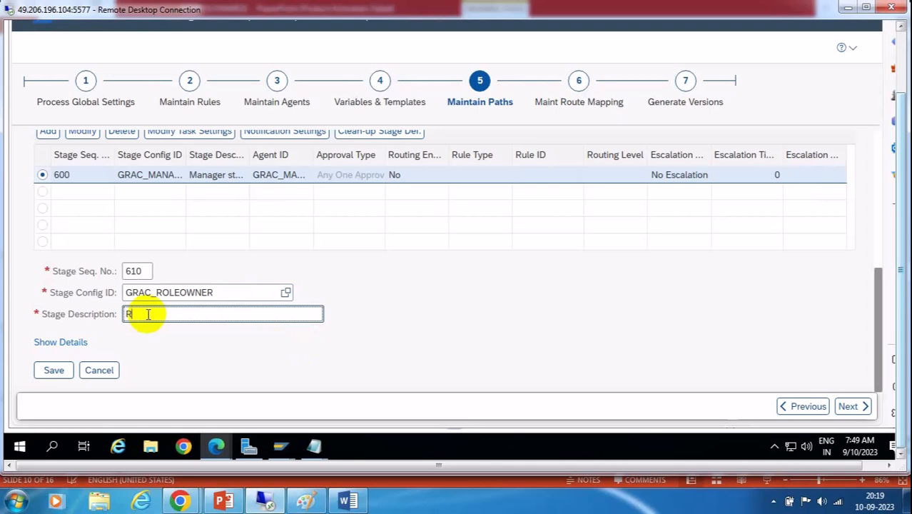
{"action": "type", "text": "R"}
{"action": "left_click", "coordinate": [175, 332]}
{"action": "left_click", "coordinate": [72, 342]}
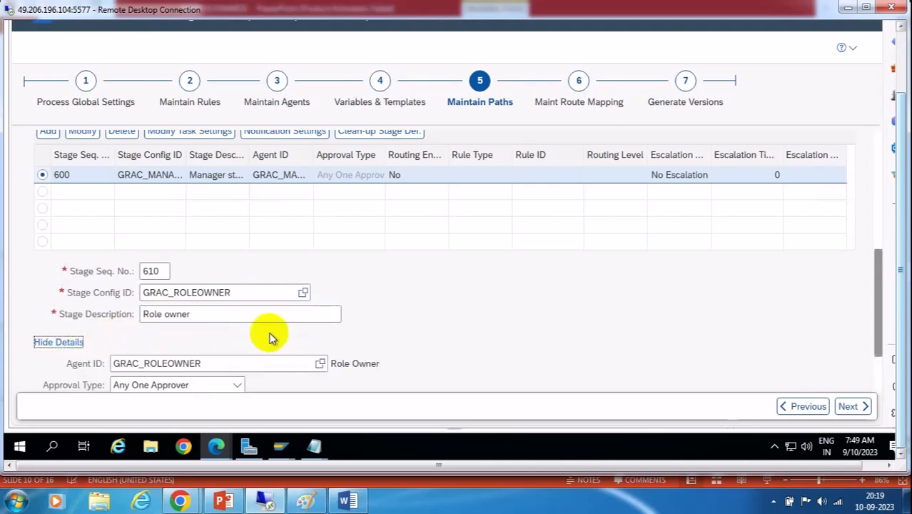
{"action": "scroll", "coordinate": [485, 302], "scroll_direction": "down", "scroll_amount": 2}
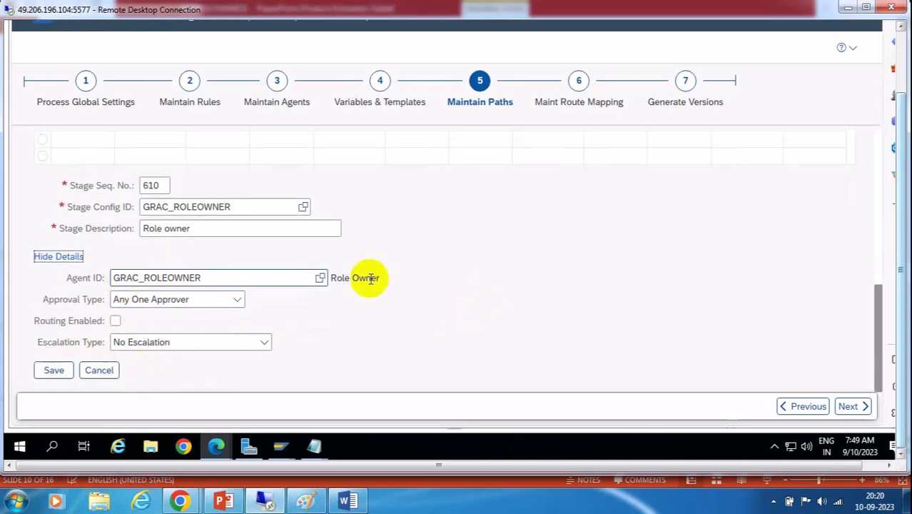
{"action": "left_click", "coordinate": [52, 372]}
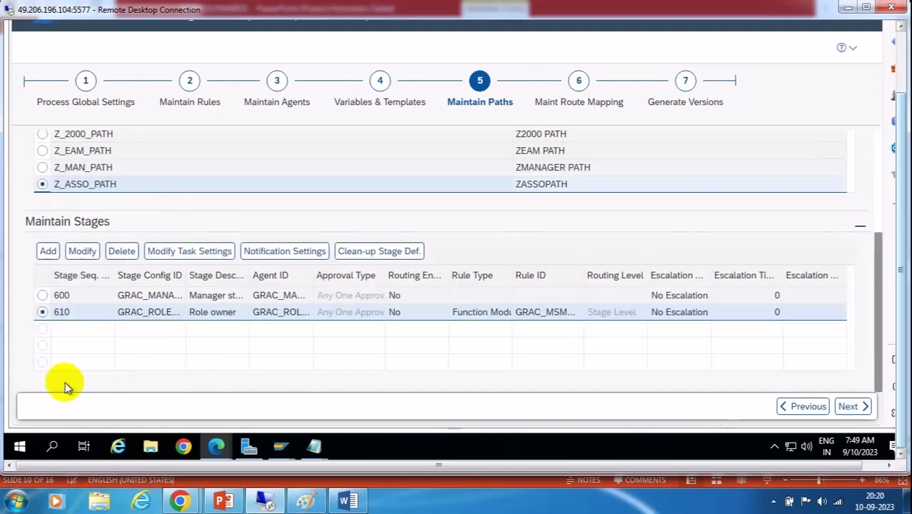
In the role owner stage's task settings, disable Approve Despite Risk, set RA Mandatory to "Yes, Risk Analysis is mandatory", and save
{"action": "left_click", "coordinate": [194, 250]}
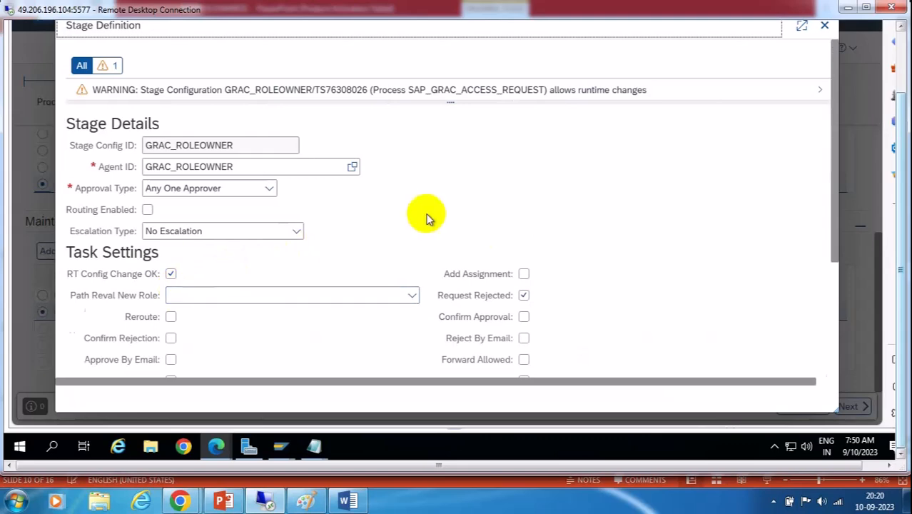
{"action": "scroll", "coordinate": [414, 214], "scroll_direction": "down", "scroll_amount": 3}
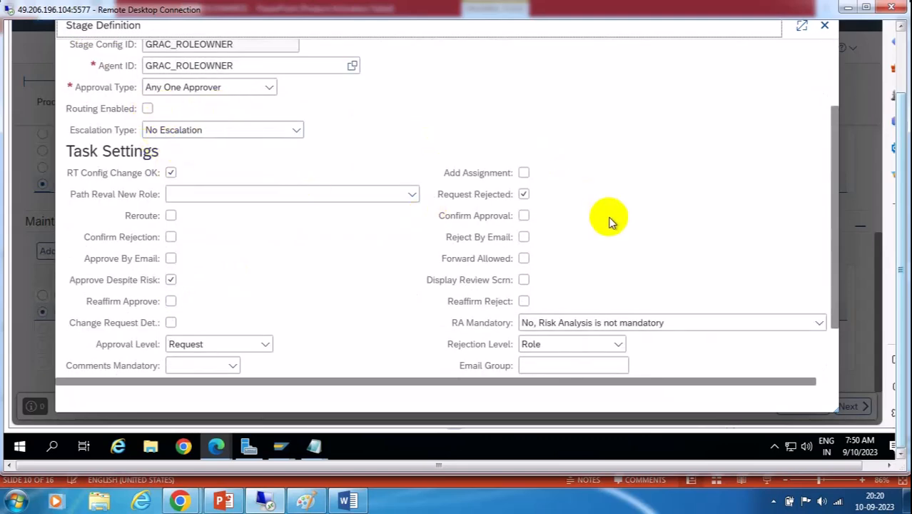
{"action": "left_click", "coordinate": [170, 282]}
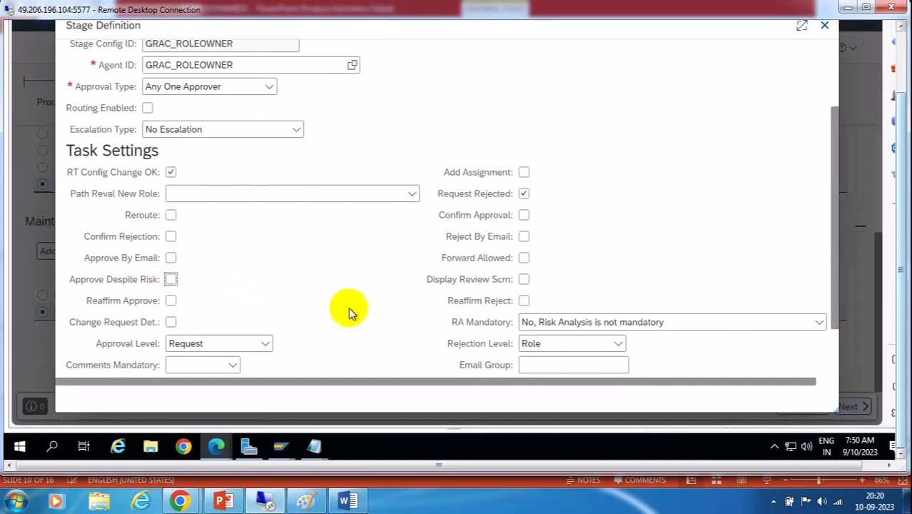
{"action": "left_click", "coordinate": [819, 325]}
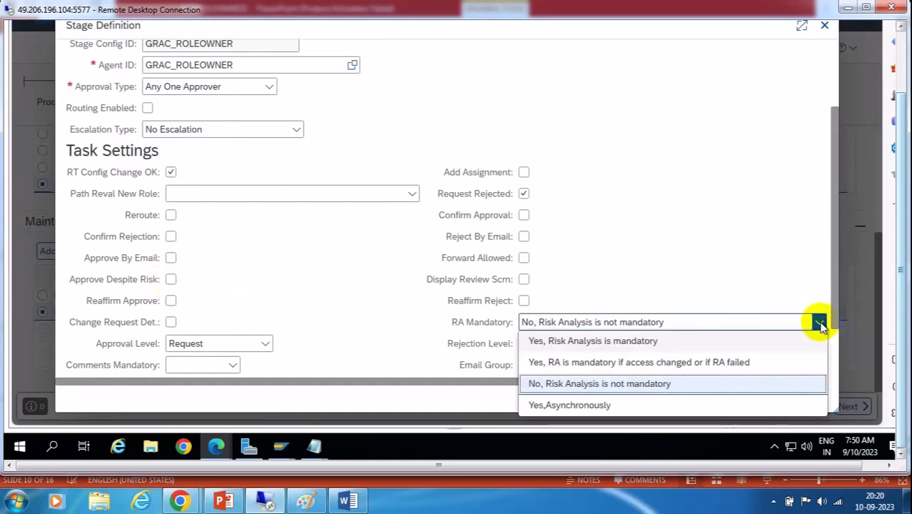
{"action": "left_click", "coordinate": [596, 342]}
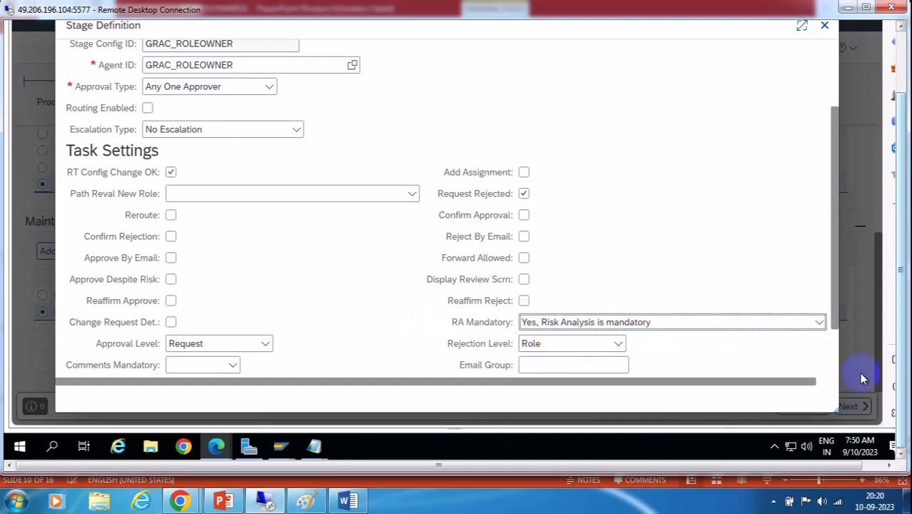
{"action": "scroll", "coordinate": [838, 354], "scroll_direction": "down", "scroll_amount": 2}
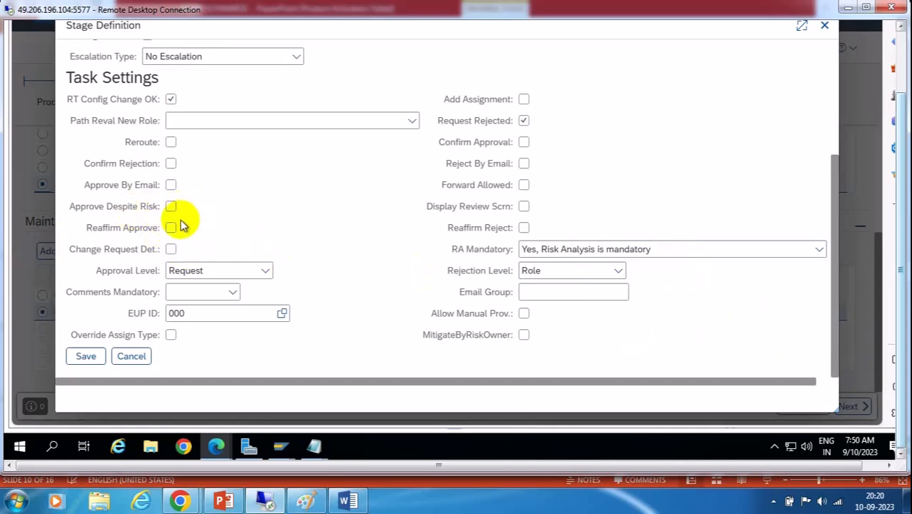
{"action": "scroll", "coordinate": [257, 224], "scroll_direction": "up", "scroll_amount": 3}
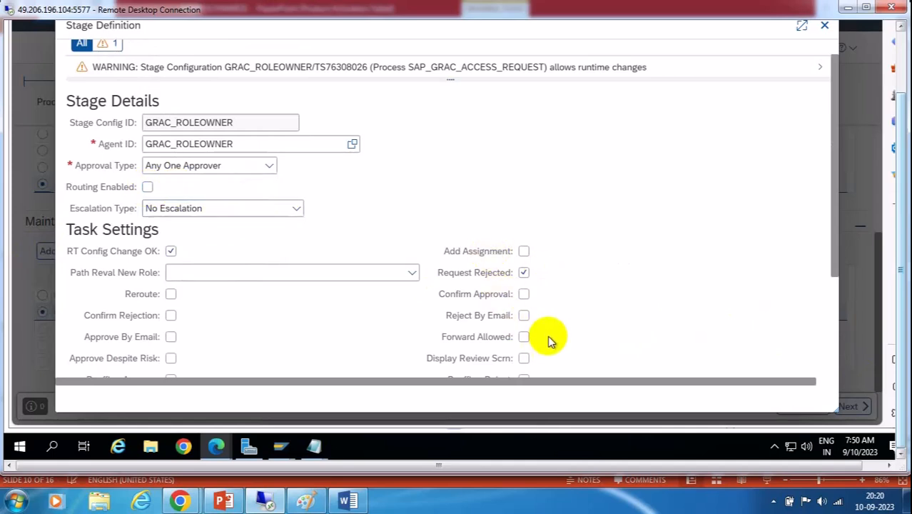
{"action": "scroll", "coordinate": [336, 303], "scroll_direction": "down", "scroll_amount": 3}
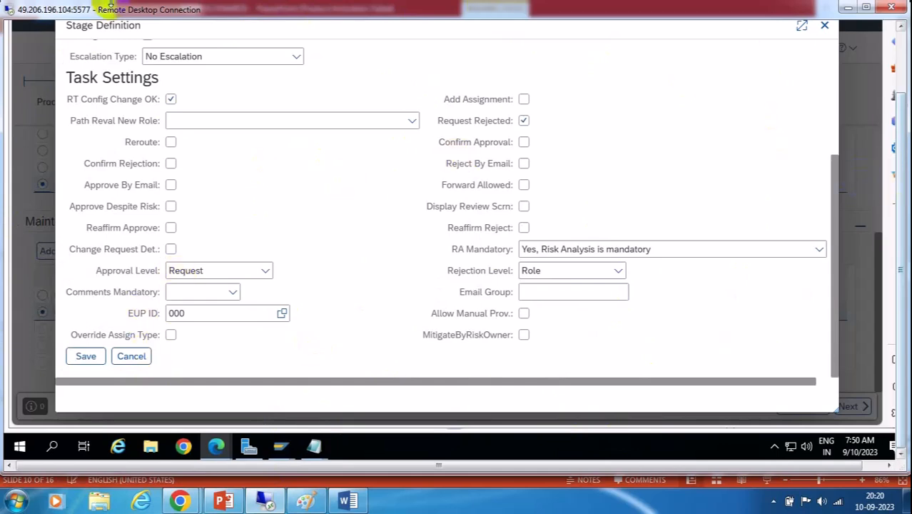
{"action": "left_click", "coordinate": [86, 356]}
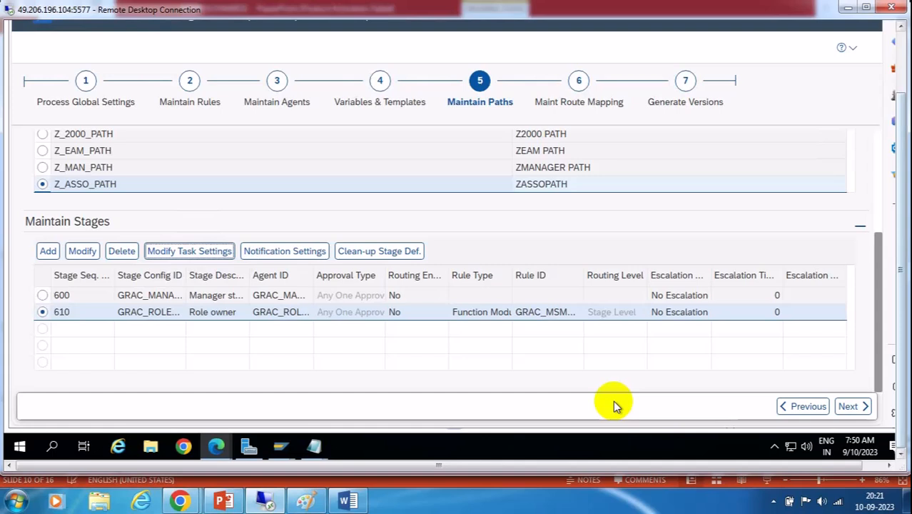
Save the access request workflow configuration in Generate Versions using the Do Not Transport Object option
{"action": "left_click", "coordinate": [685, 81]}
{"action": "left_click", "coordinate": [43, 184]}
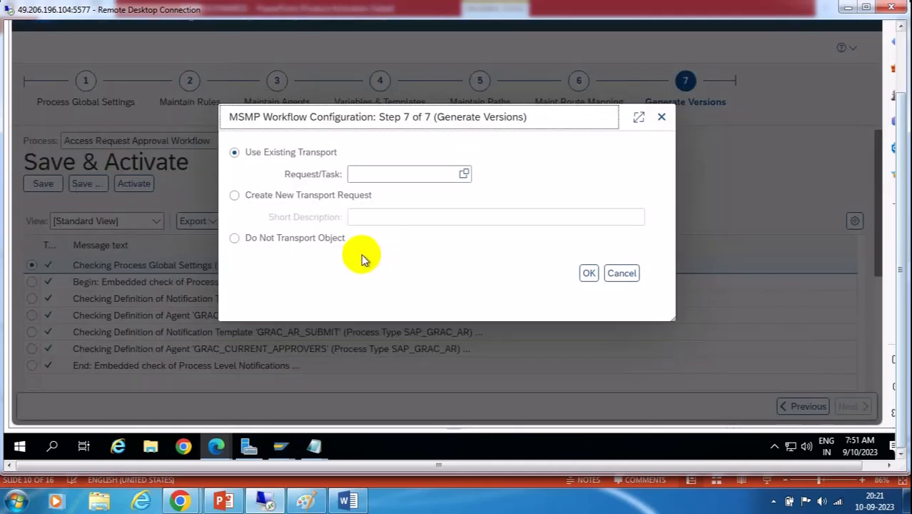
{"action": "left_click", "coordinate": [235, 238]}
{"action": "left_click", "coordinate": [589, 273]}
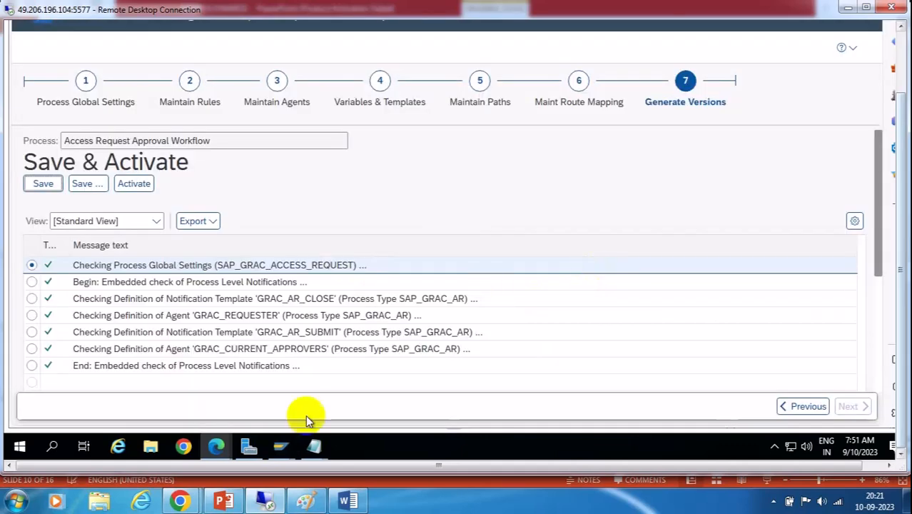
Switch to the Word notes to highlight parameter 1072, and return to the remote desktop session
{"action": "left_click", "coordinate": [347, 499]}
{"action": "left_click_drag", "start_coordinate": [252, 258], "coordinate": [214, 255]}
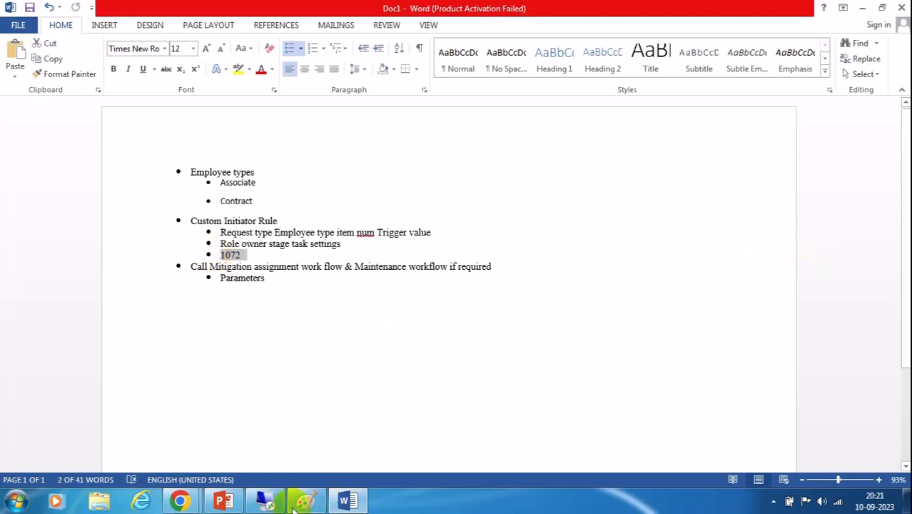
{"action": "left_click", "coordinate": [264, 500]}
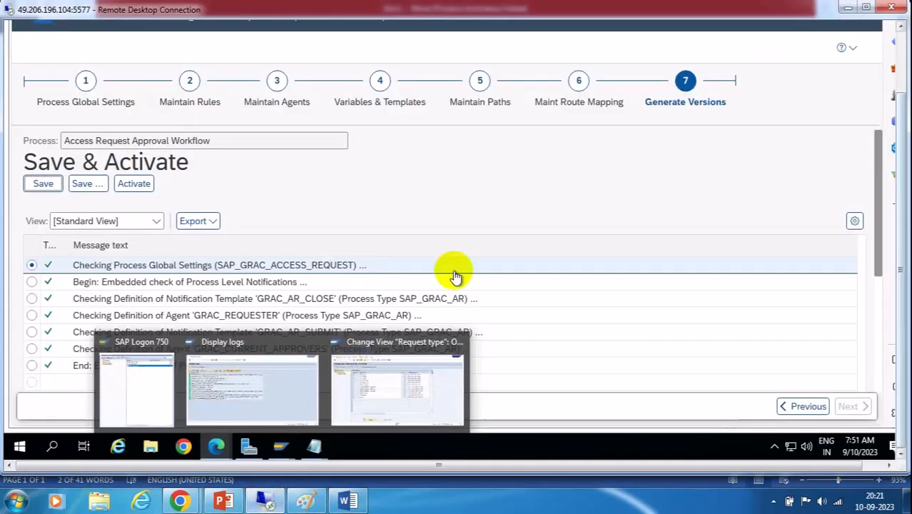
Switch to the SAP GUI logs window, exit rule generation, and open Maintain Configuration Settings for Access Control in the IMG
{"action": "left_click", "coordinate": [290, 397]}
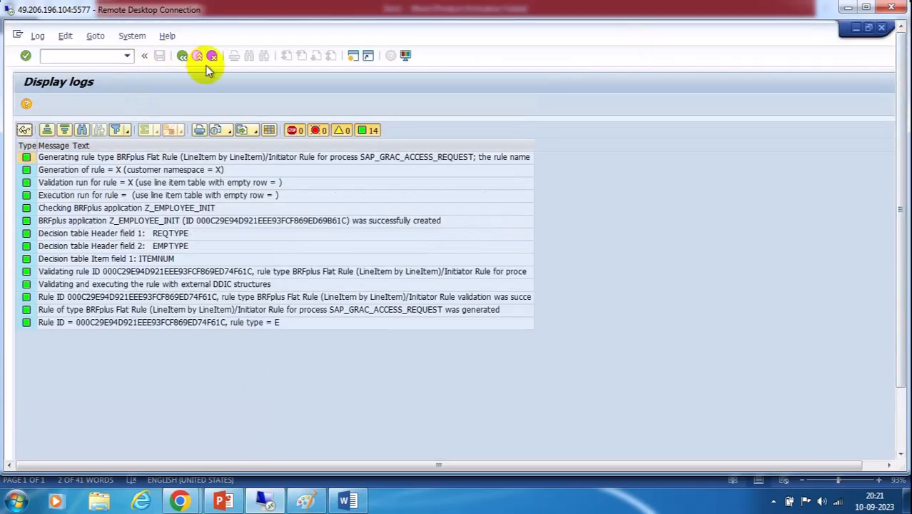
{"action": "left_click", "coordinate": [210, 57]}
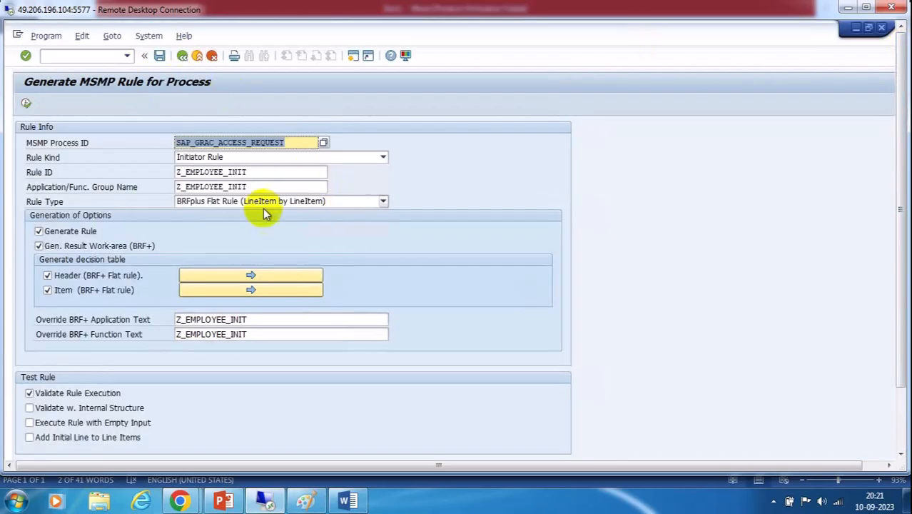
{"action": "left_click", "coordinate": [182, 55]}
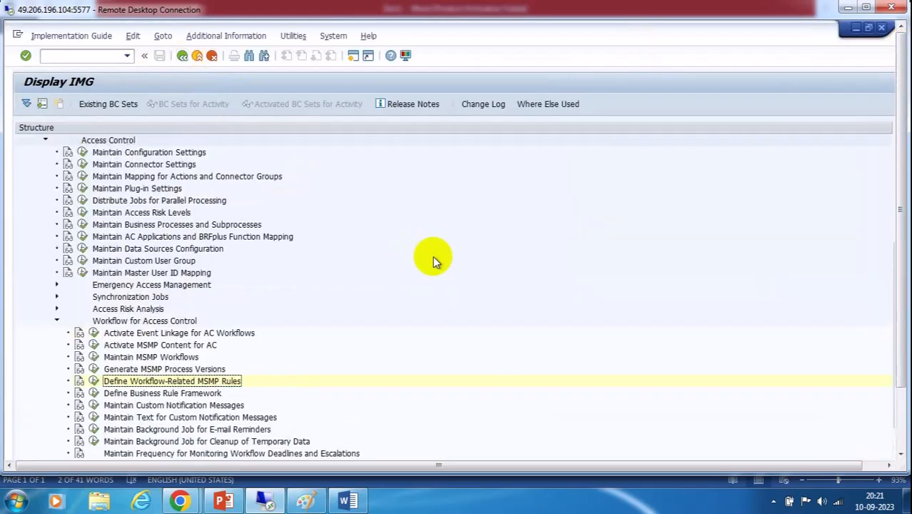
{"action": "left_click", "coordinate": [82, 152]}
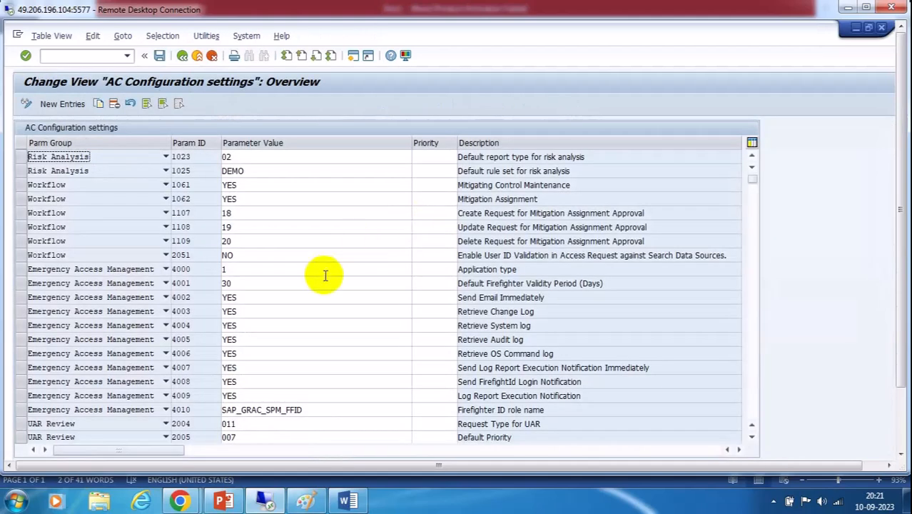
Start a new AC configuration entry with the Risk Analysis parameter group and look through its available parameter IDs
{"action": "left_click", "coordinate": [64, 103]}
{"action": "left_click", "coordinate": [165, 158]}
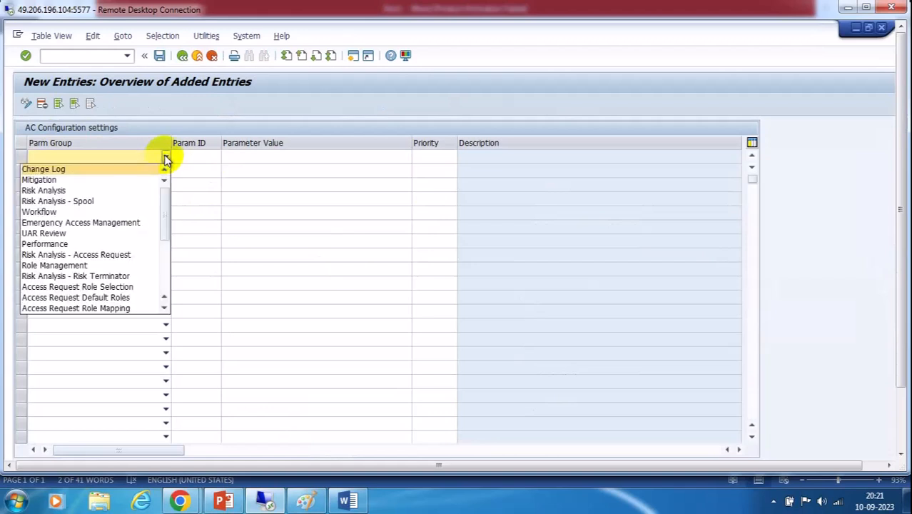
{"action": "left_click", "coordinate": [82, 190]}
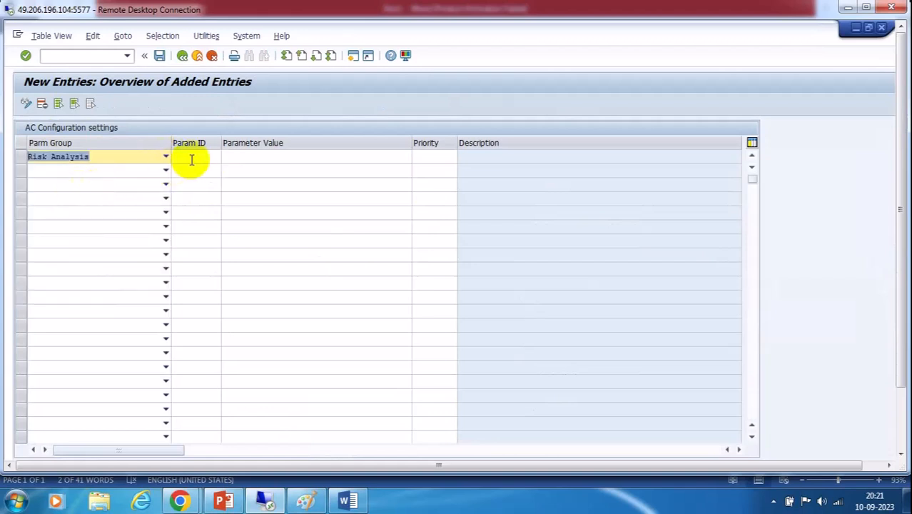
{"action": "left_click", "coordinate": [191, 160]}
{"action": "left_click", "coordinate": [227, 158]}
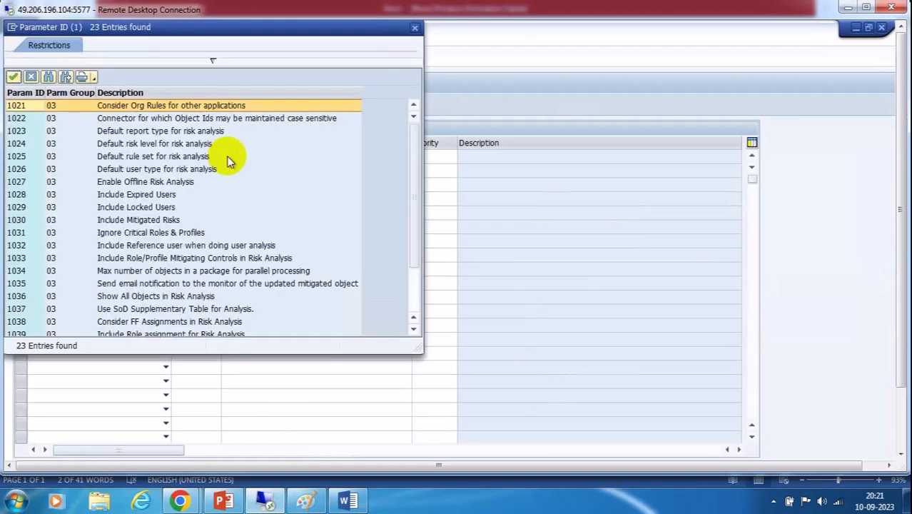
{"action": "scroll", "coordinate": [125, 244], "scroll_direction": "down", "scroll_amount": 2}
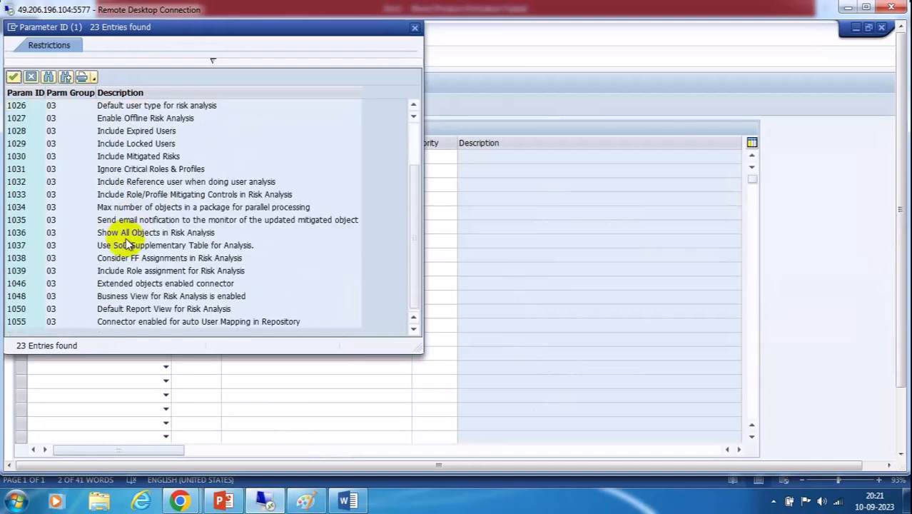
{"action": "left_click", "coordinate": [415, 28]}
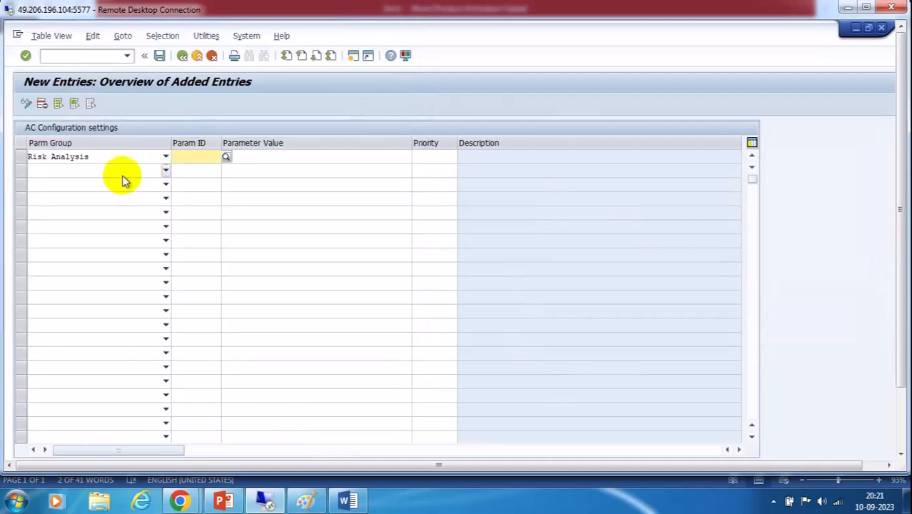
Browse the parameter groups, select Mitigation for the new entry, and look through the parameter IDs in that group
{"action": "left_click", "coordinate": [164, 157]}
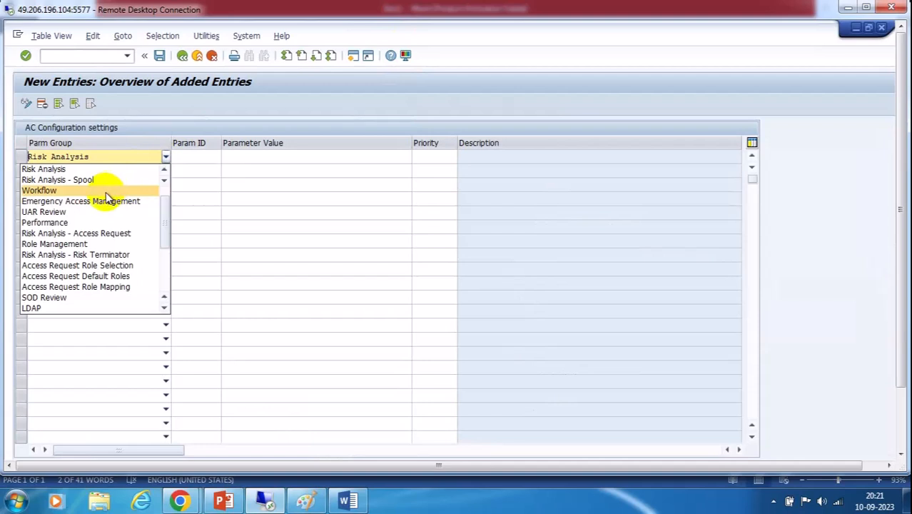
{"action": "scroll", "coordinate": [84, 266], "scroll_direction": "down", "scroll_amount": 4}
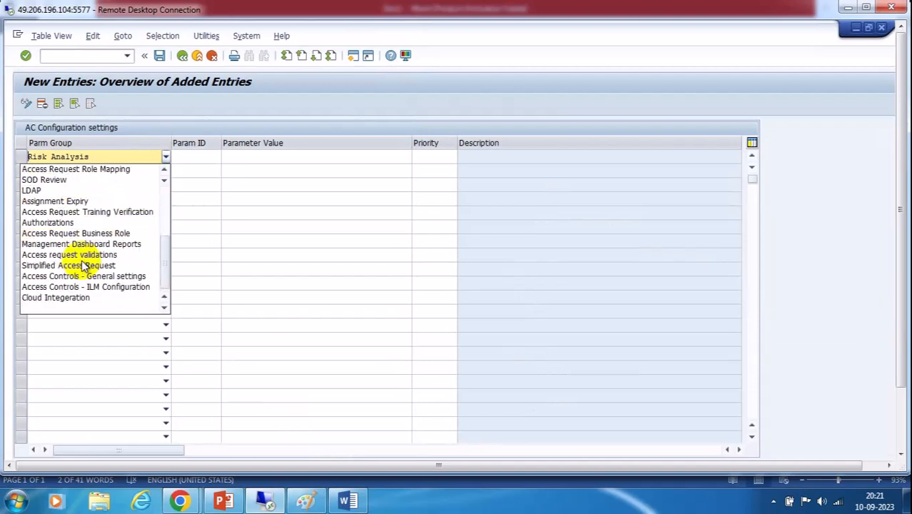
{"action": "scroll", "coordinate": [84, 266], "scroll_direction": "up", "scroll_amount": 2}
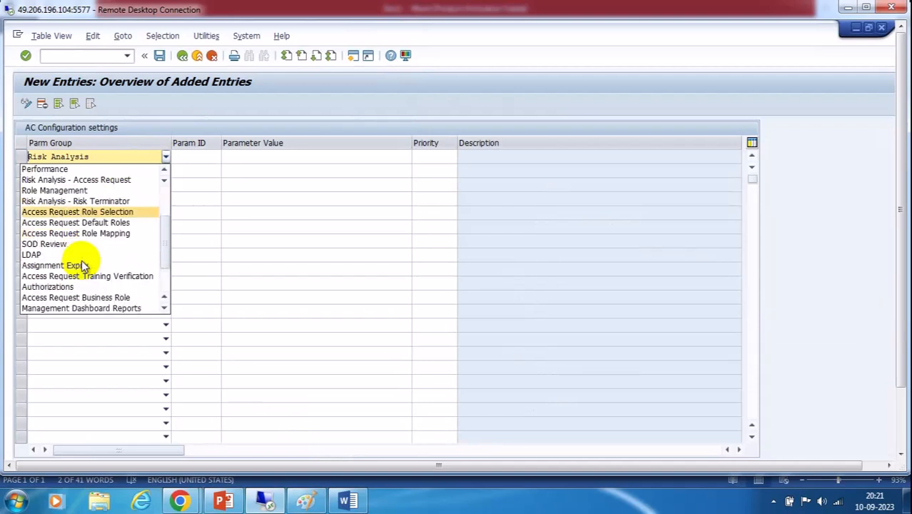
{"action": "left_click", "coordinate": [200, 159]}
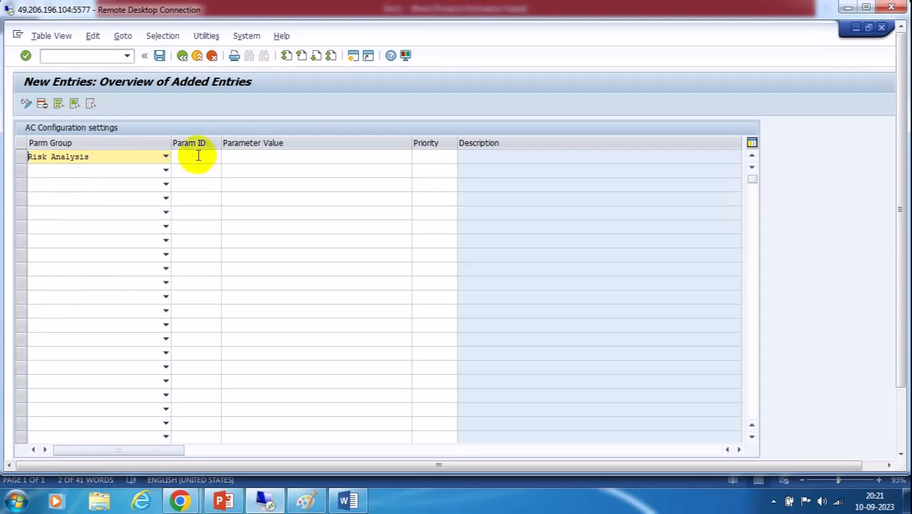
{"action": "left_click", "coordinate": [165, 157]}
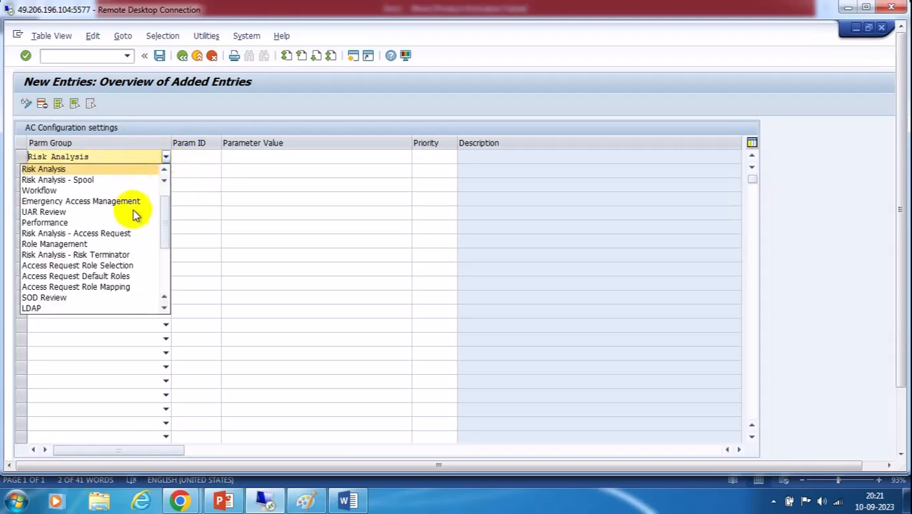
{"action": "scroll", "coordinate": [135, 293], "scroll_direction": "up", "scroll_amount": 1}
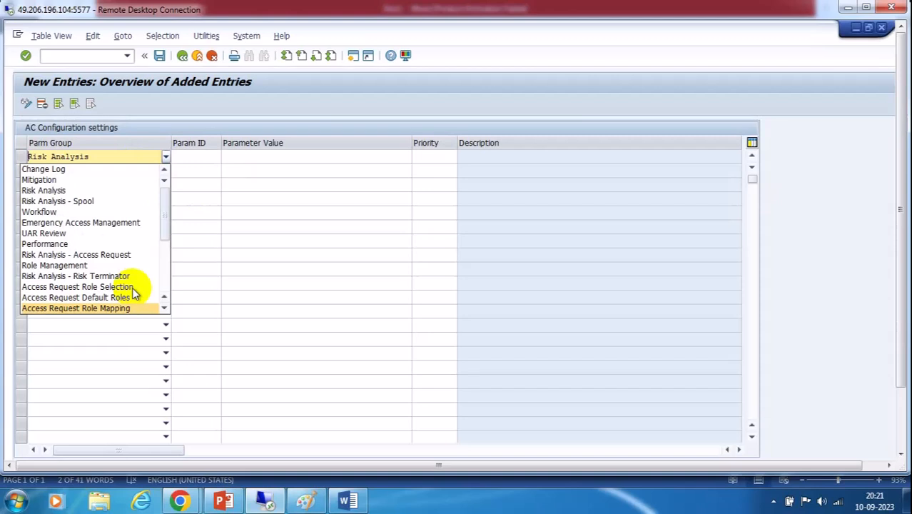
{"action": "left_click", "coordinate": [40, 179]}
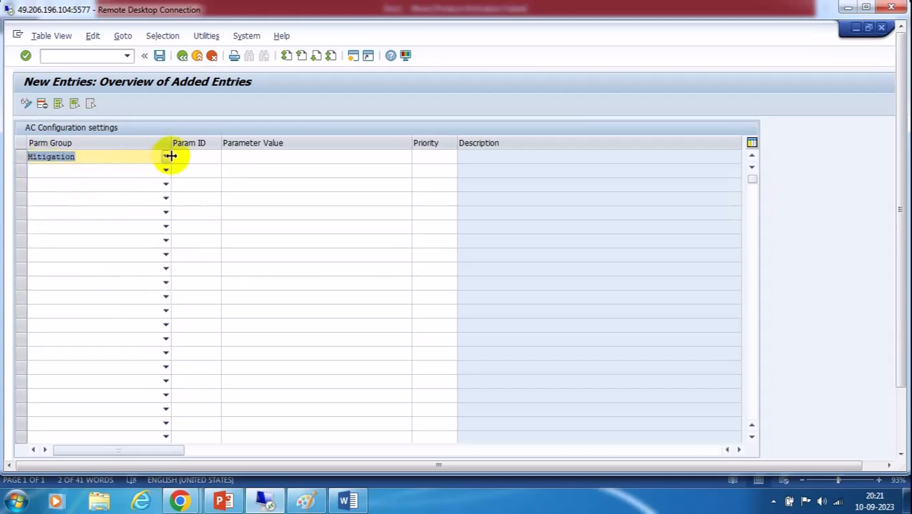
{"action": "left_click", "coordinate": [190, 156]}
{"action": "left_click", "coordinate": [226, 156]}
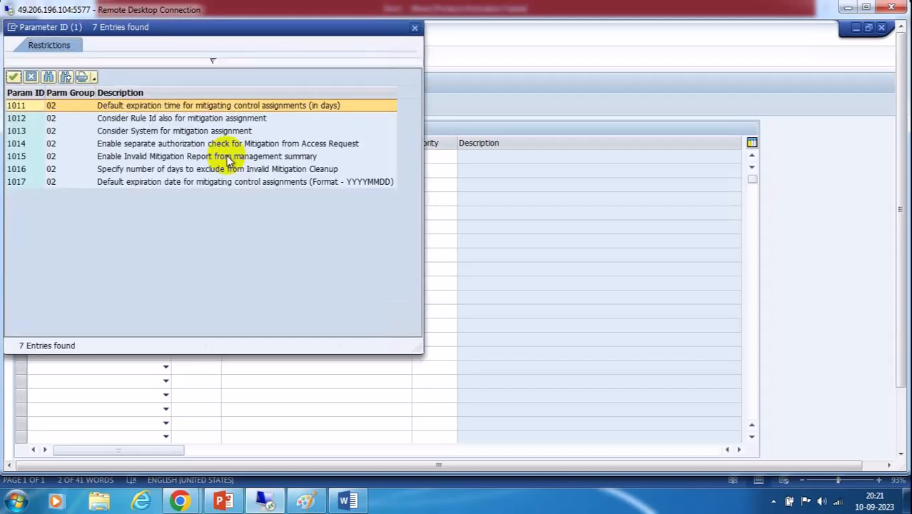
{"action": "left_click", "coordinate": [414, 28]}
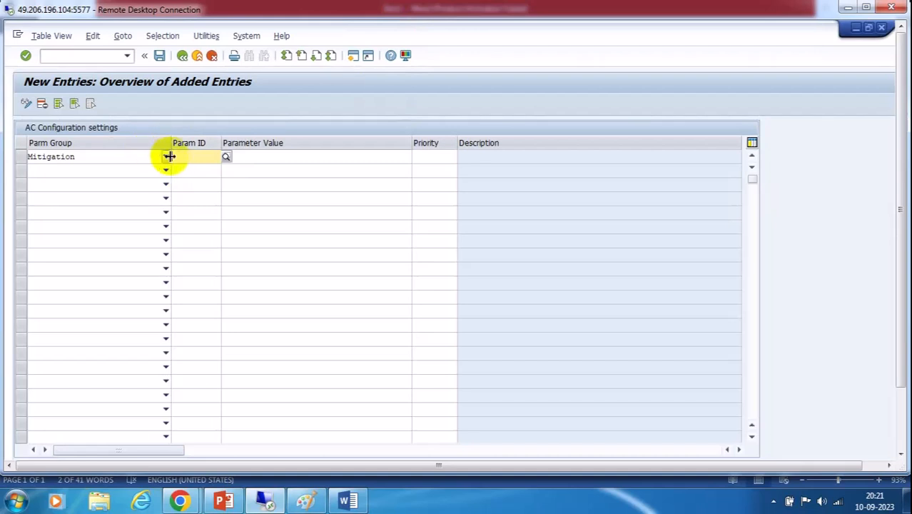
Clear the entry's parameter group and try to enter parameter ID 1072 without a group
{"action": "left_click", "coordinate": [166, 157]}
{"action": "left_click_drag", "start_coordinate": [161, 205], "coordinate": [164, 268]}
{"action": "left_click", "coordinate": [95, 309]}
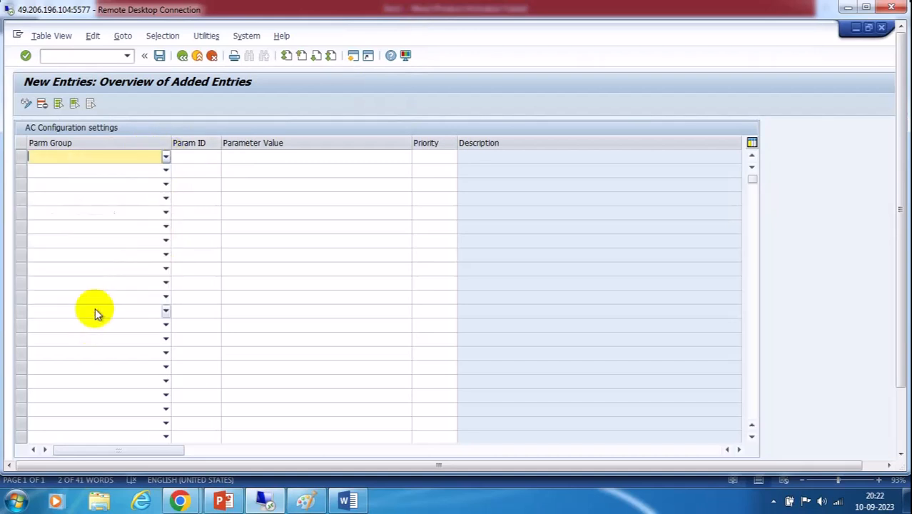
{"action": "left_click", "coordinate": [201, 159]}
{"action": "type", "text": "1072"}
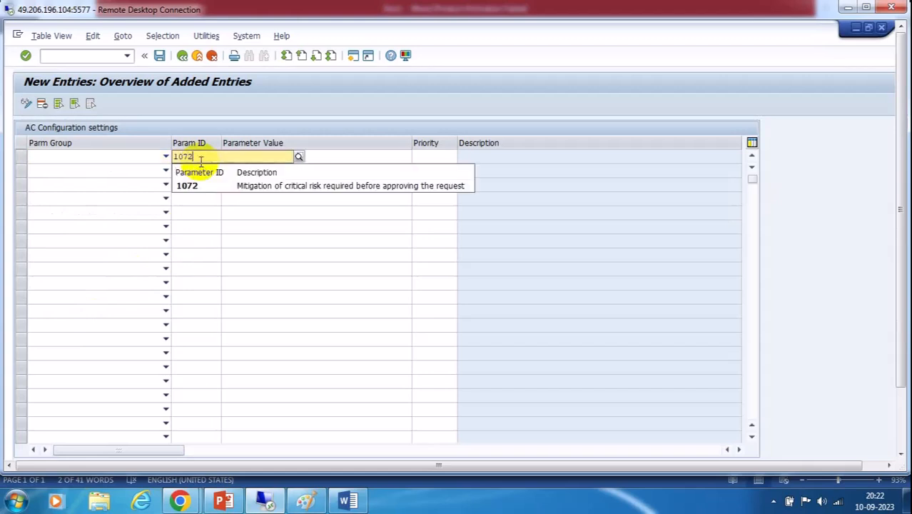
{"action": "key", "text": "Return"}
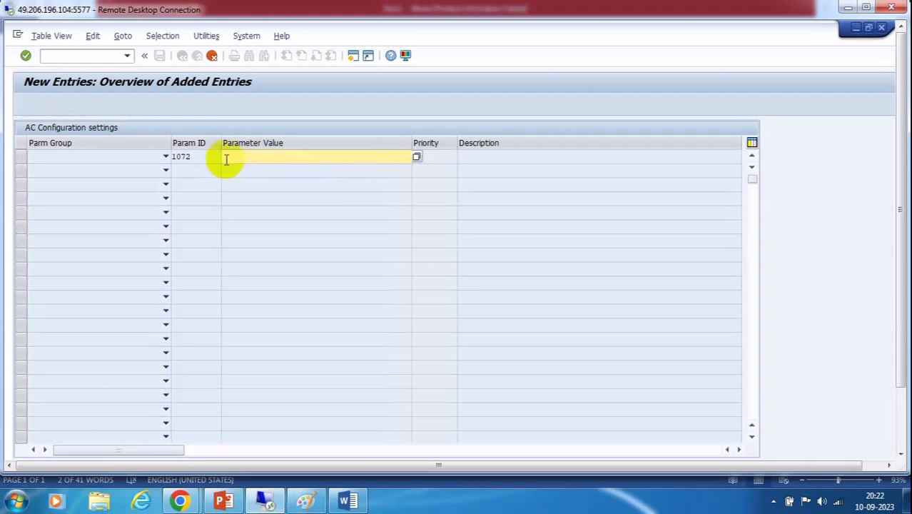
{"action": "left_click", "coordinate": [212, 55]}
{"action": "left_click", "coordinate": [185, 266]}
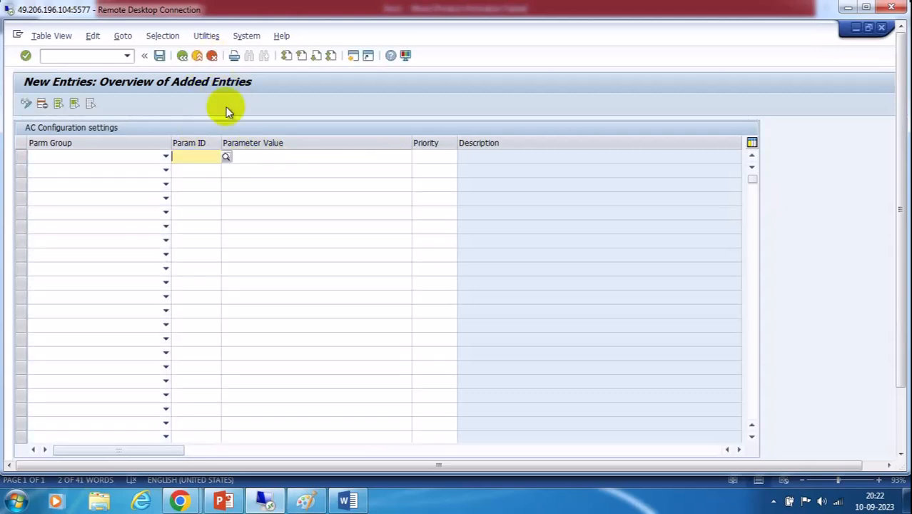
Set the new entry's parameter group to Risk Analysis - Access Request and its parameter ID to 1072
{"action": "left_click", "coordinate": [166, 157]}
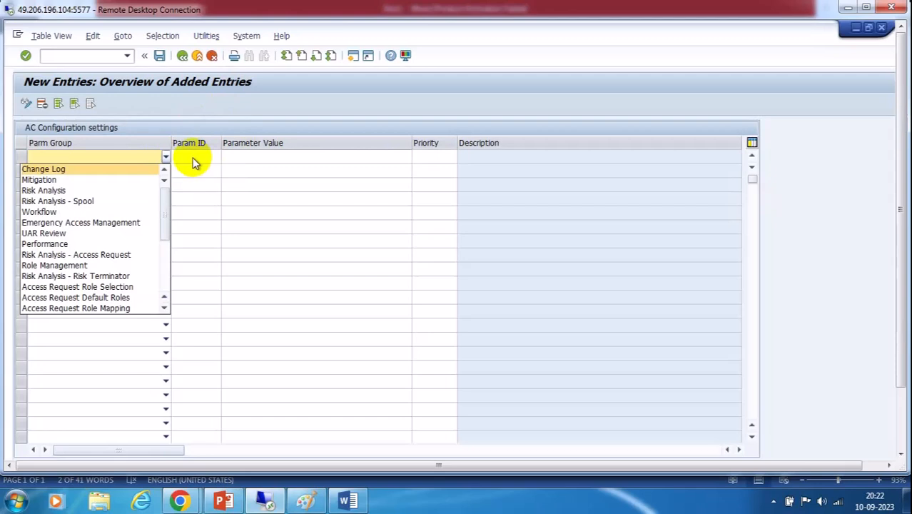
{"action": "left_click", "coordinate": [133, 256]}
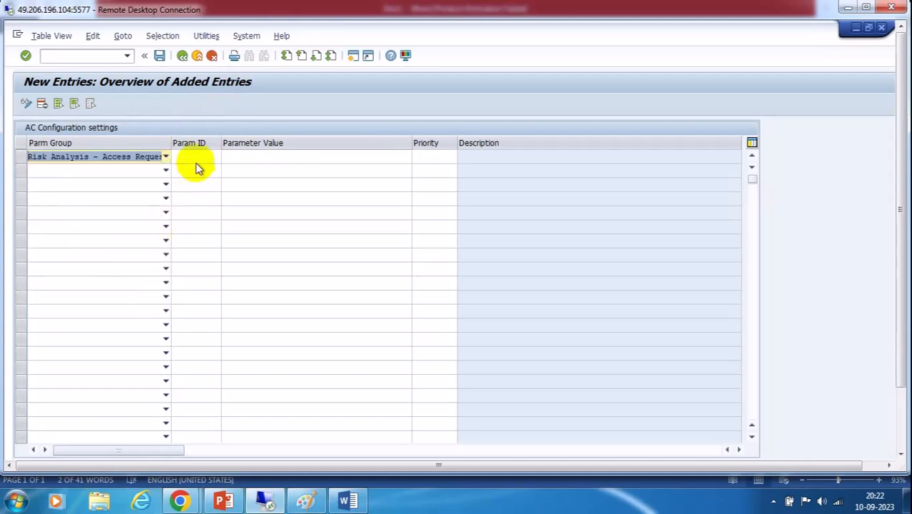
{"action": "left_click", "coordinate": [218, 158]}
{"action": "key", "text": "F4"}
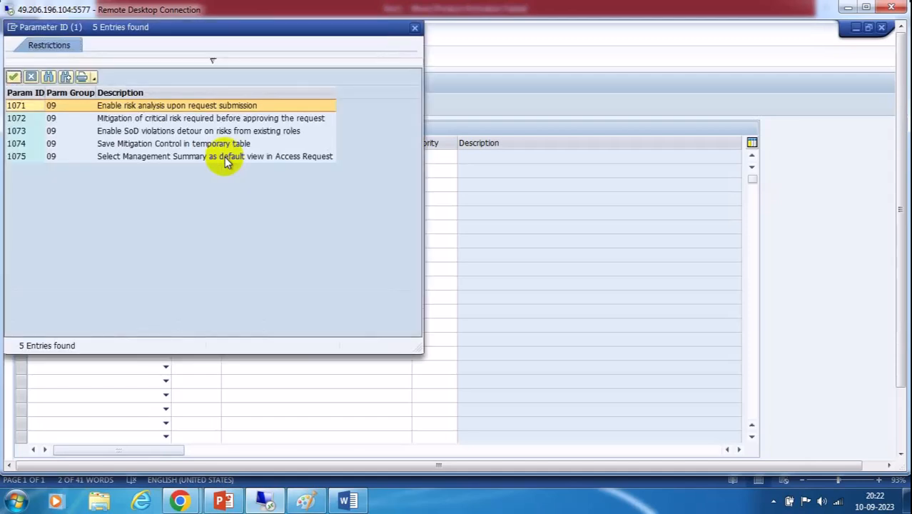
{"action": "double_click", "coordinate": [23, 120]}
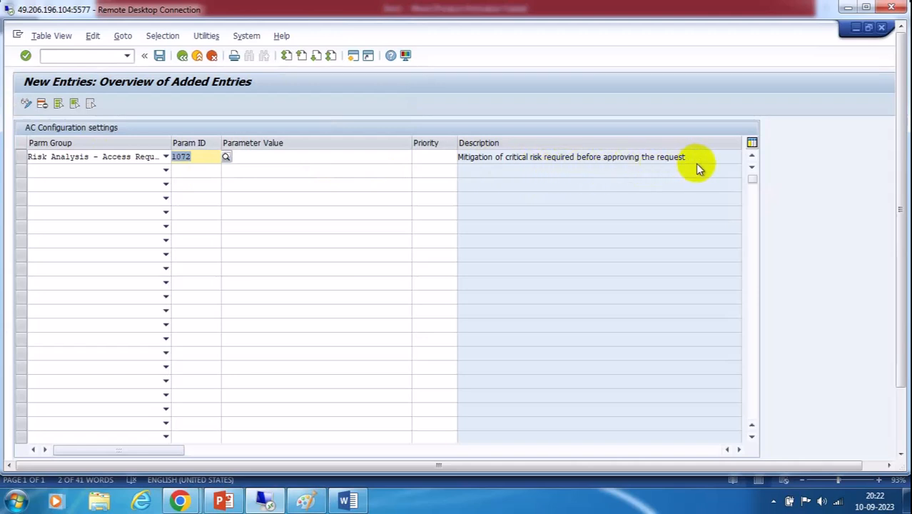
{"action": "left_click", "coordinate": [273, 160]}
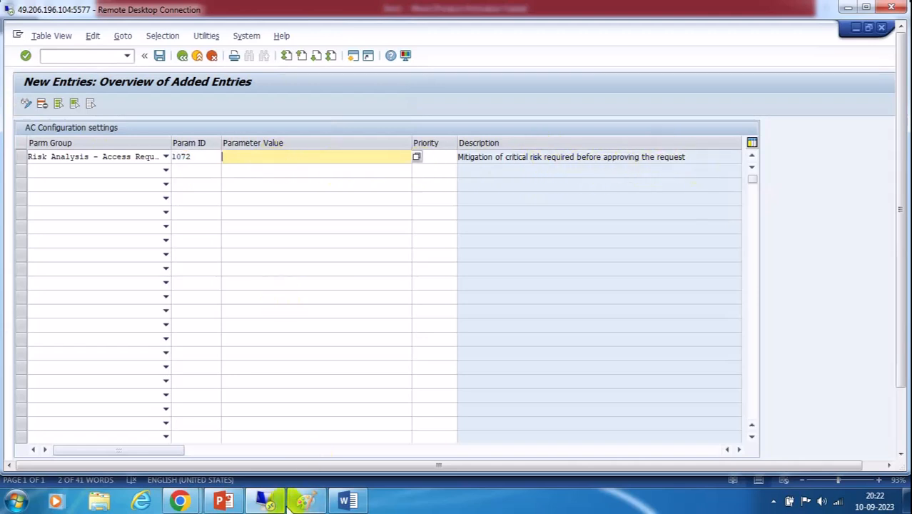
Switch to the Word notes, highlight the line about role owner stage task settings, and return to the remote desktop session
{"action": "mouse_move", "coordinate": [264, 505]}
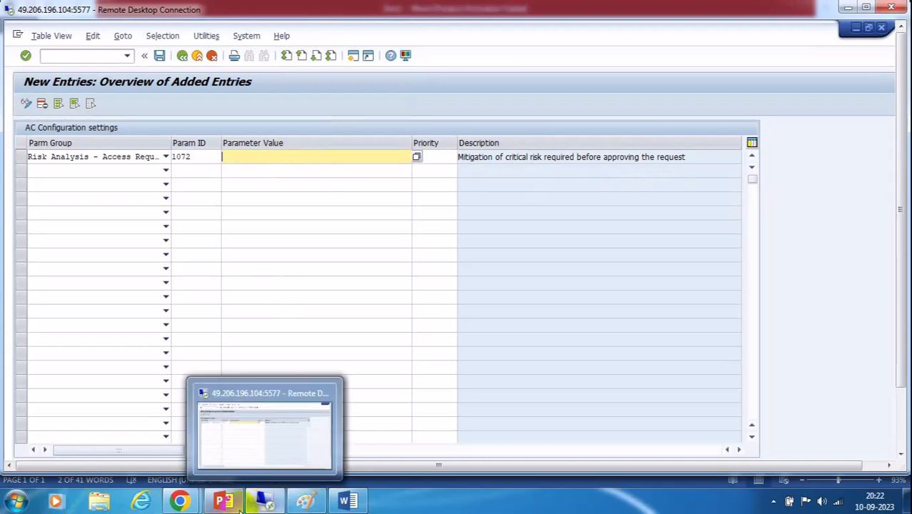
{"action": "mouse_move", "coordinate": [231, 505]}
{"action": "left_click", "coordinate": [347, 502]}
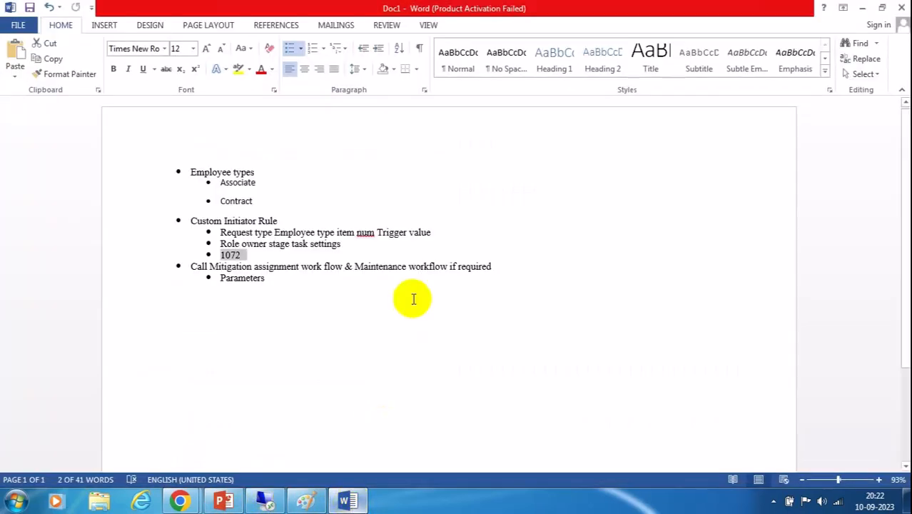
{"action": "left_click_drag", "start_coordinate": [346, 244], "coordinate": [223, 239]}
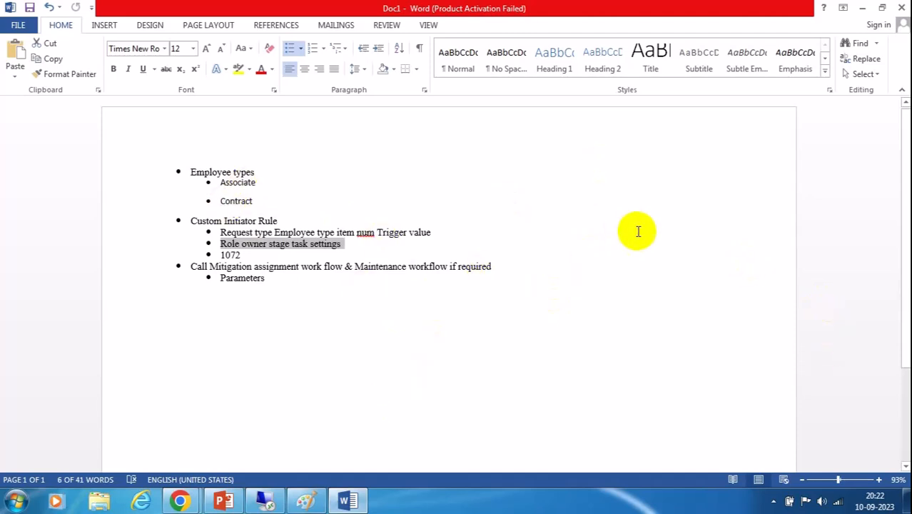
{"action": "left_click", "coordinate": [866, 8]}
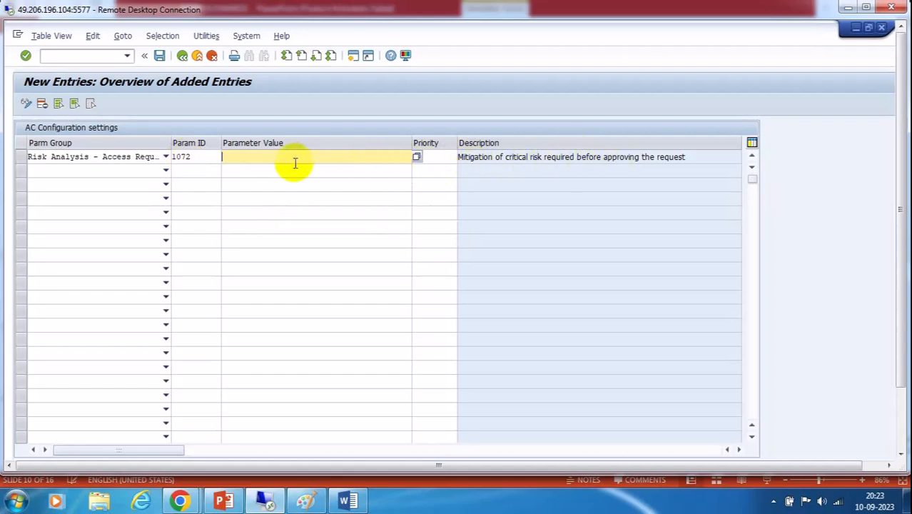
Set the new 1072 entry's parameter value to YES, try to save it, and return to the configuration settings overview
{"action": "left_click", "coordinate": [416, 157]}
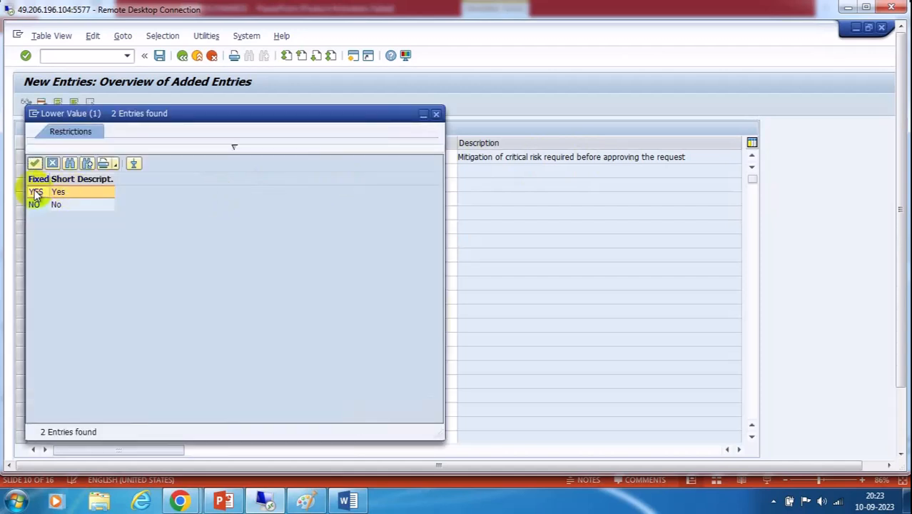
{"action": "double_click", "coordinate": [35, 191]}
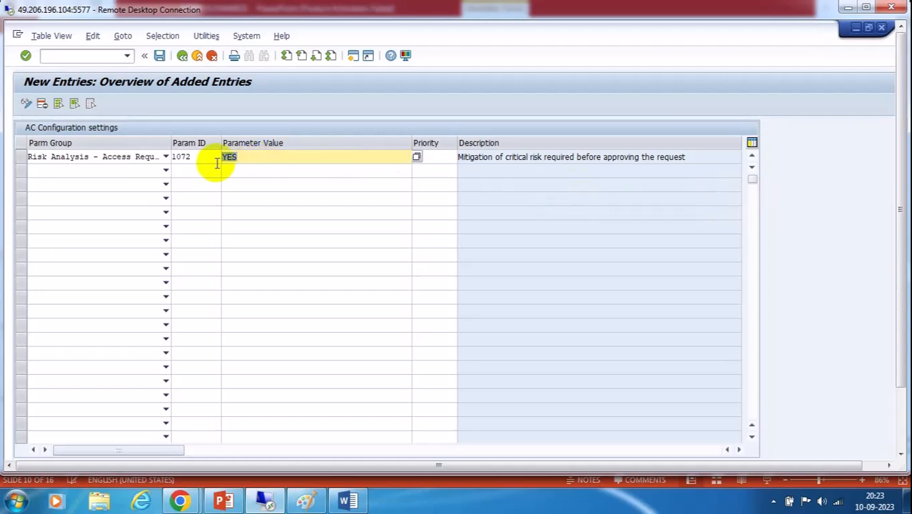
{"action": "left_click", "coordinate": [160, 55]}
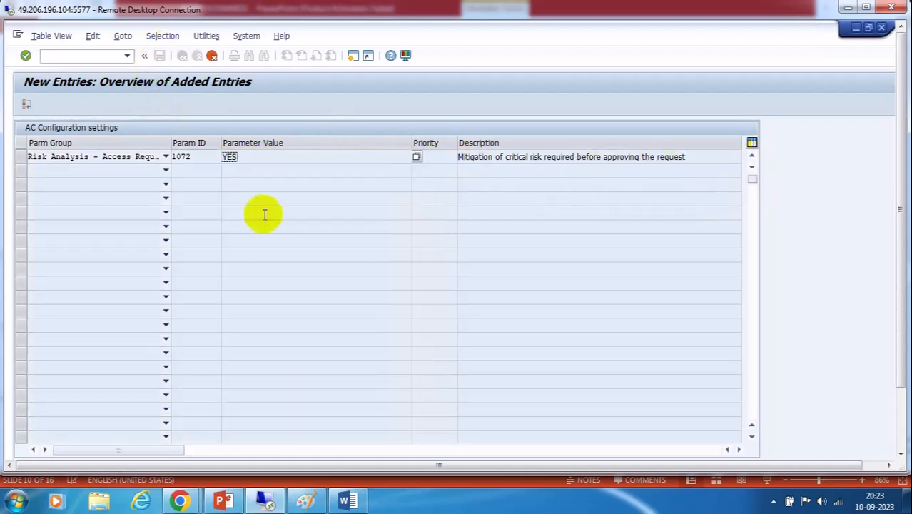
{"action": "left_click", "coordinate": [27, 107]}
{"action": "left_click", "coordinate": [182, 55]}
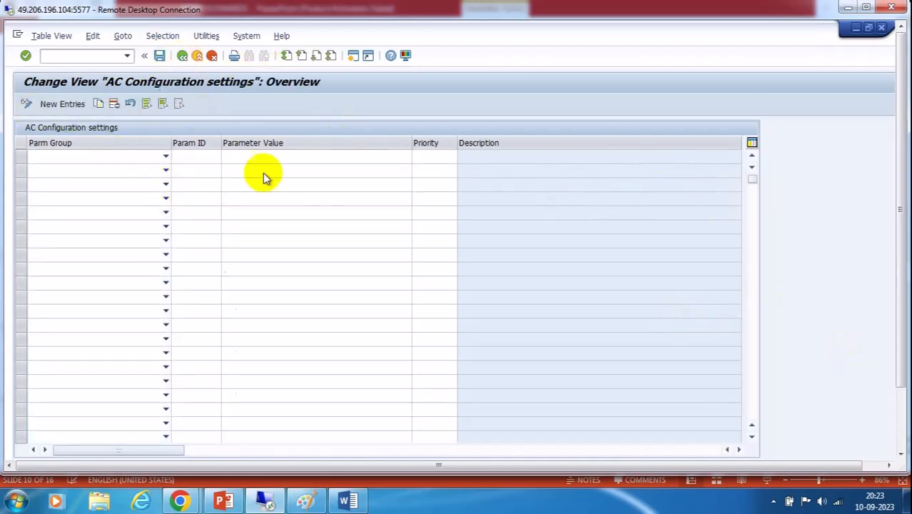
Set the existing parameter 1072 entry, mitigation of critical risk required before approving the request, to YES and save the settings
{"action": "scroll", "coordinate": [263, 299], "scroll_direction": "down", "scroll_amount": 10}
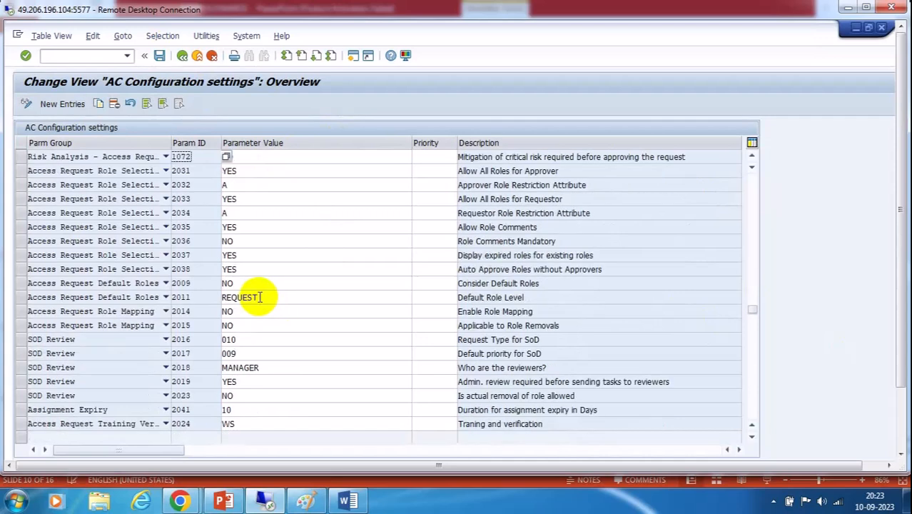
{"action": "scroll", "coordinate": [257, 293], "scroll_direction": "down", "scroll_amount": 5}
{"action": "scroll", "coordinate": [256, 293], "scroll_direction": "up", "scroll_amount": 4}
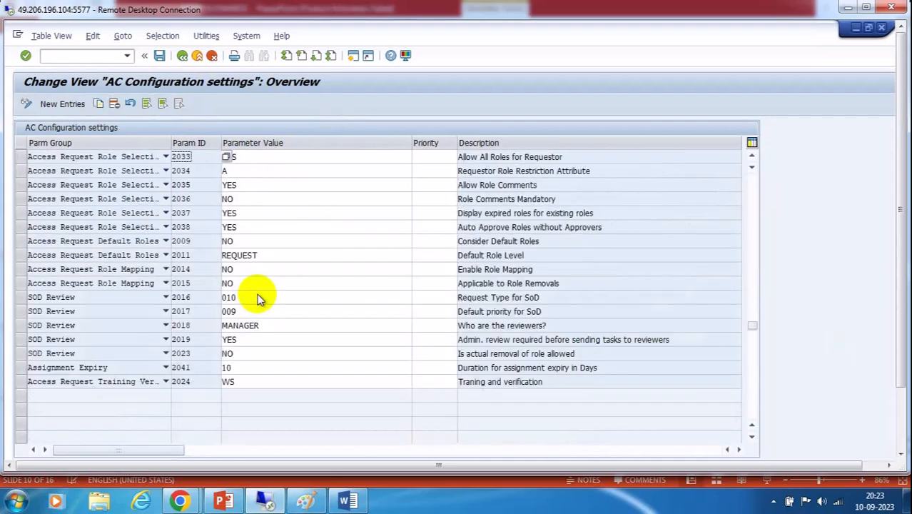
{"action": "scroll", "coordinate": [259, 300], "scroll_direction": "up", "scroll_amount": 2}
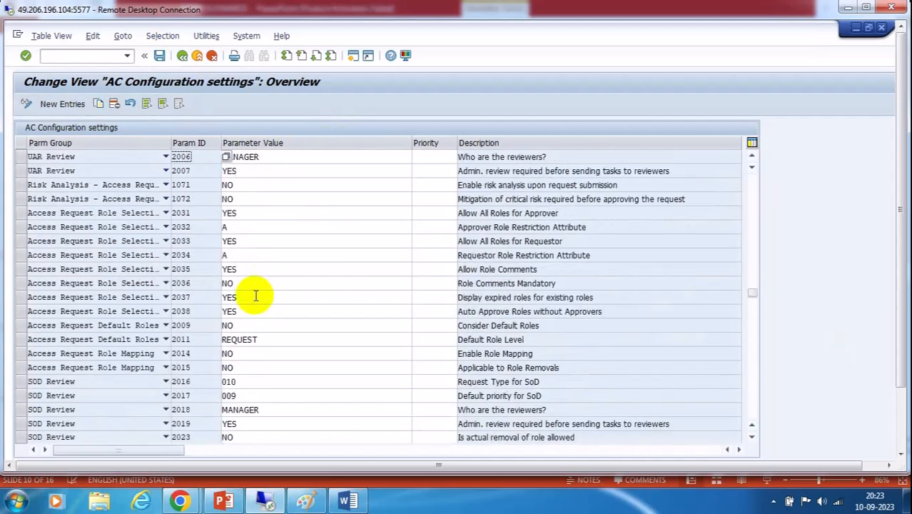
{"action": "left_click", "coordinate": [256, 199]}
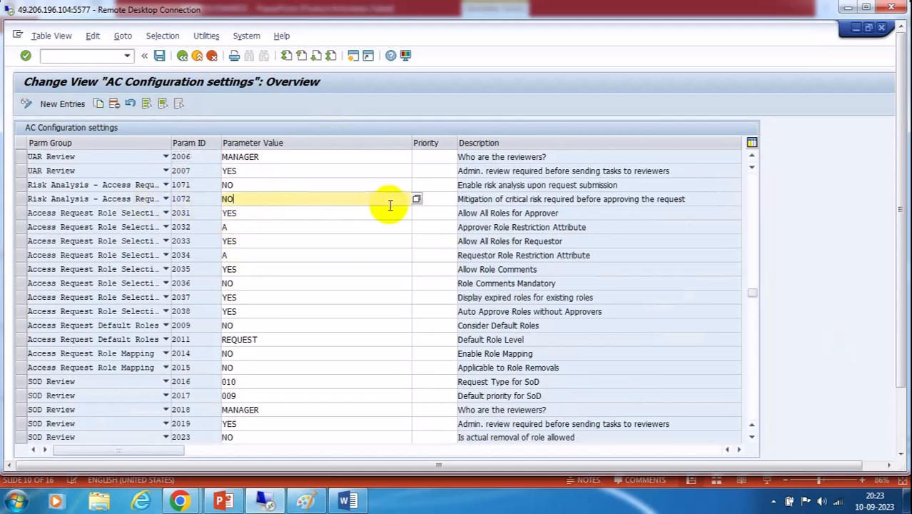
{"action": "left_click", "coordinate": [417, 199]}
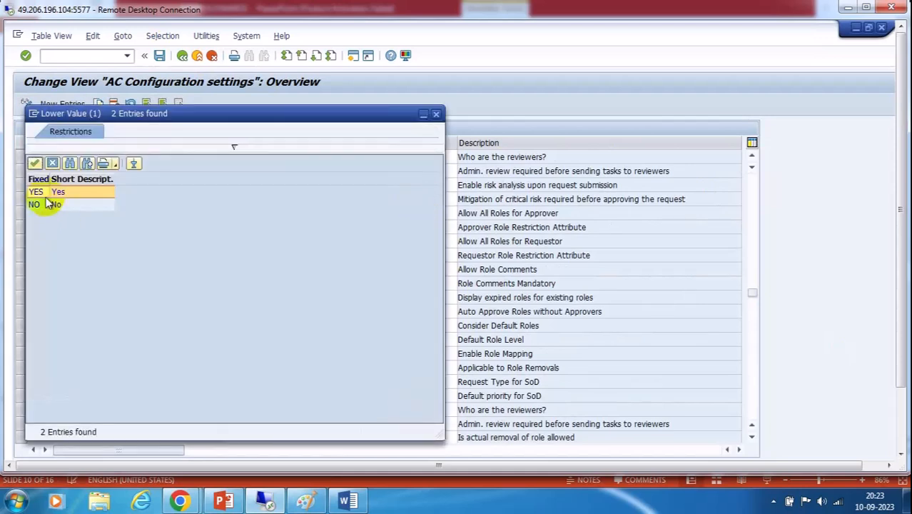
{"action": "double_click", "coordinate": [39, 193]}
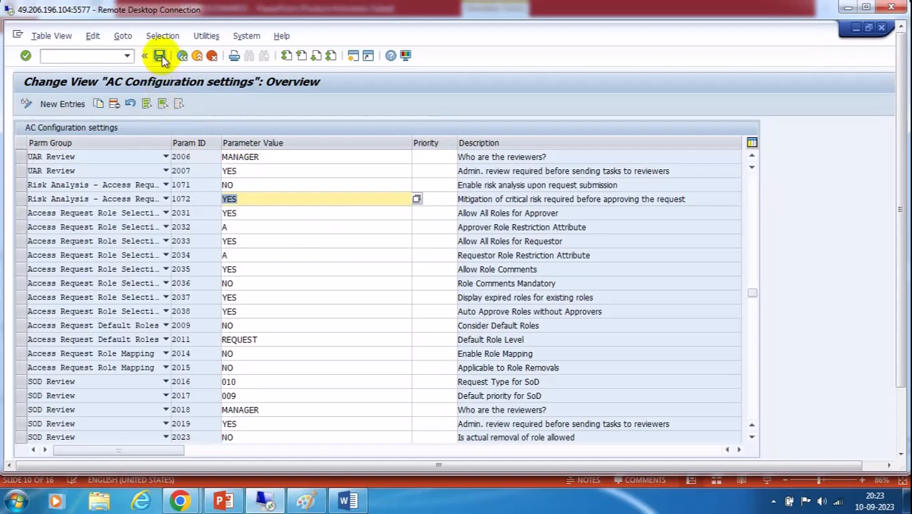
{"action": "left_click", "coordinate": [161, 59]}
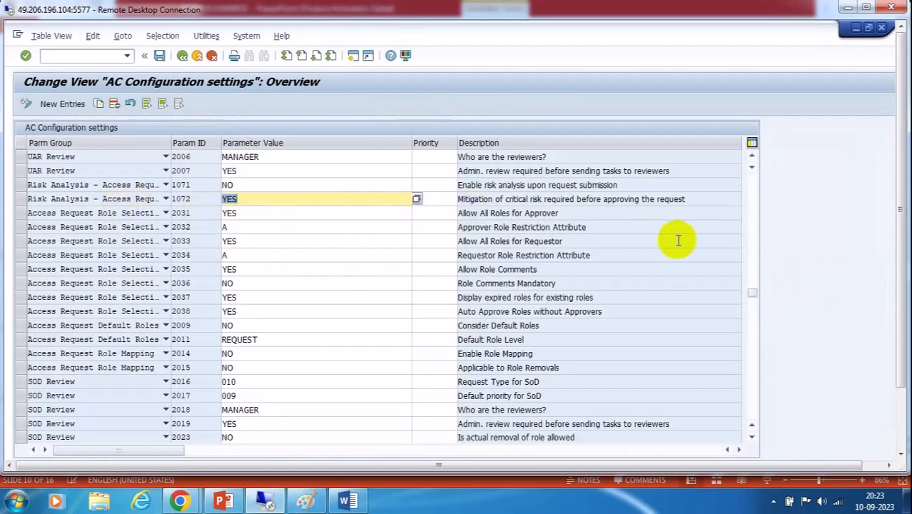
Switch to the Word notes and highlight the request type trigger value and role owner stage task settings lines
{"action": "left_click", "coordinate": [261, 200]}
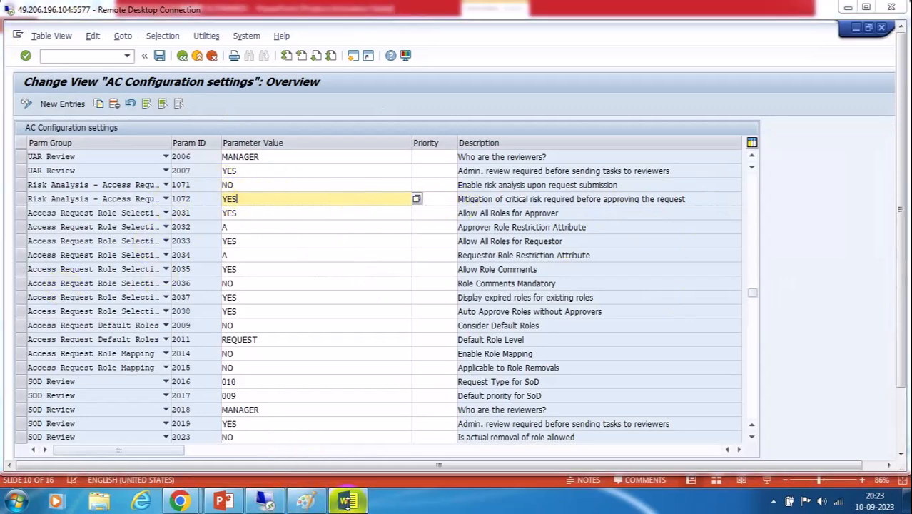
{"action": "left_click", "coordinate": [348, 501]}
{"action": "left_click_drag", "start_coordinate": [350, 246], "coordinate": [215, 243]}
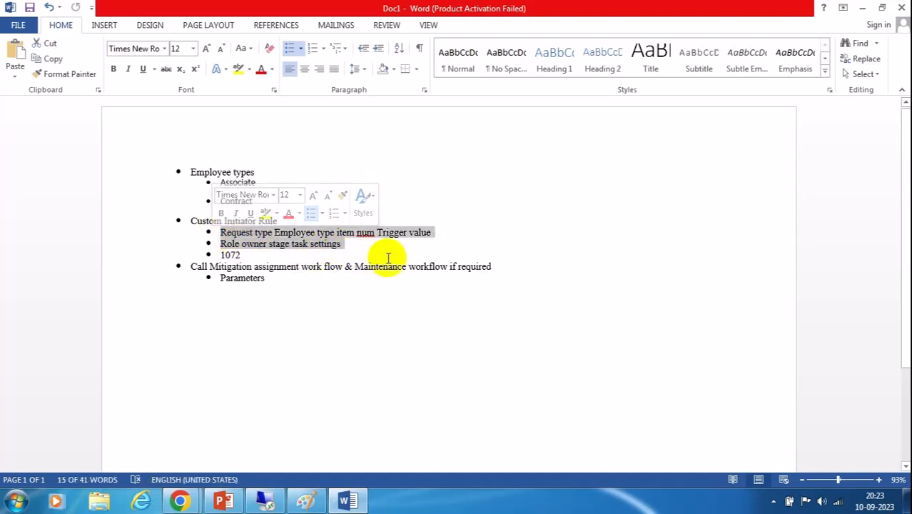
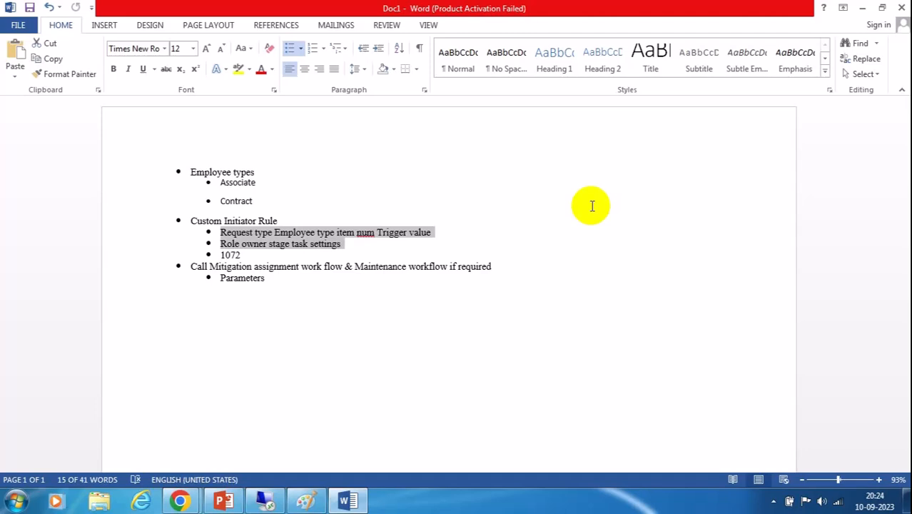
Highlight the role owner stage task settings line and the 1072 entry in the Word notes, and clear the selection
{"action": "left_click", "coordinate": [349, 251]}
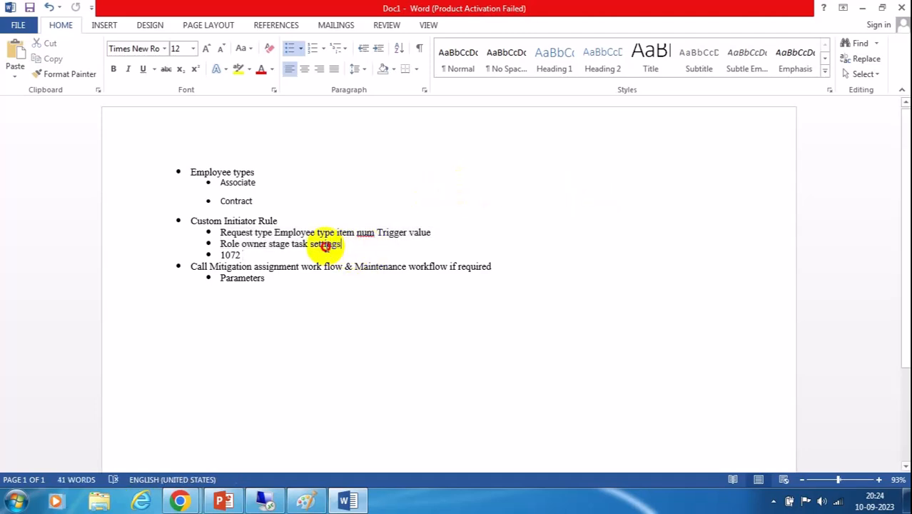
{"action": "left_click_drag", "start_coordinate": [341, 243], "coordinate": [208, 244]}
{"action": "left_click", "coordinate": [355, 250]}
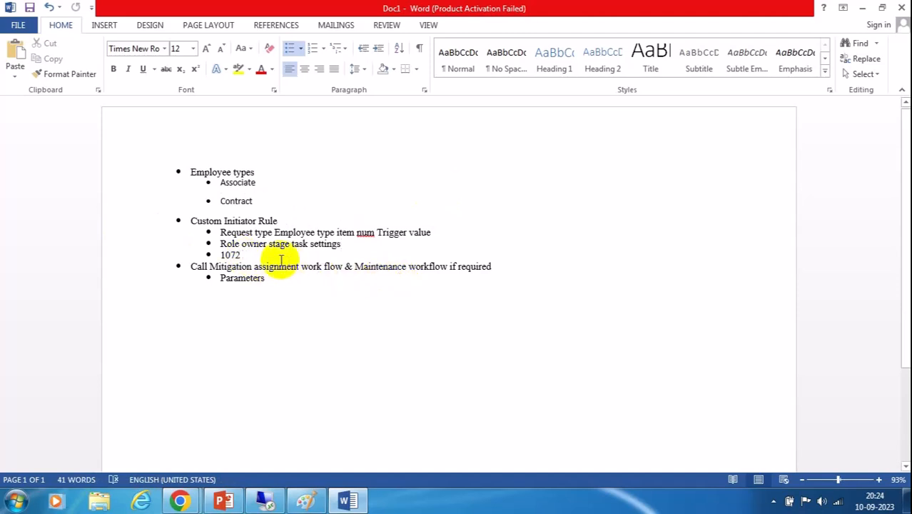
{"action": "double_click", "coordinate": [236, 254]}
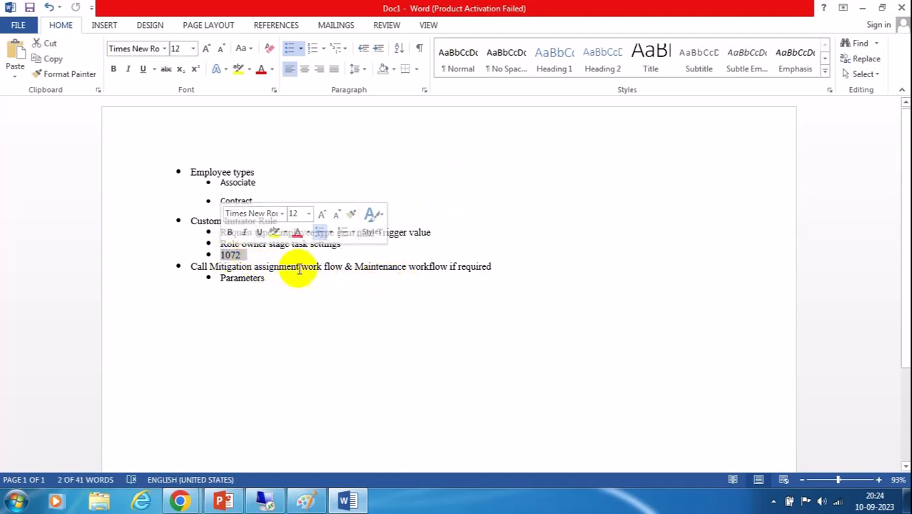
{"action": "left_click", "coordinate": [575, 386]}
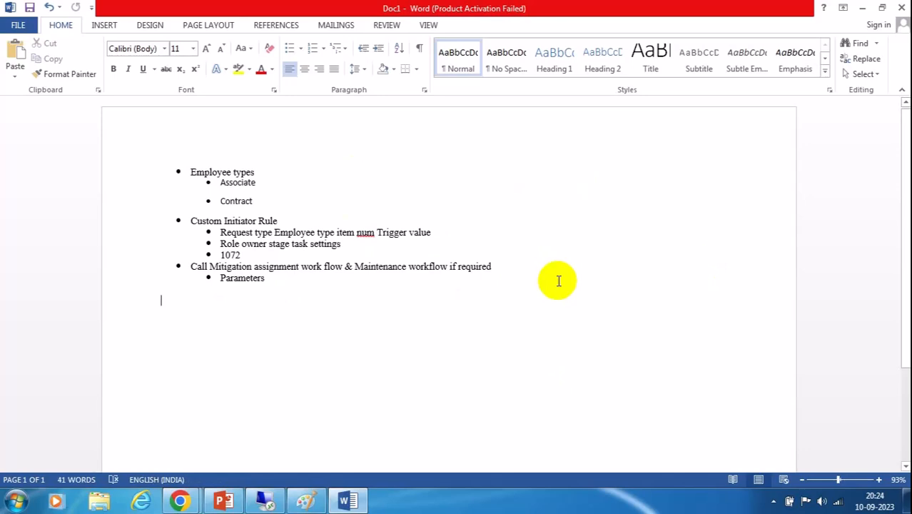
Switch to the remote desktop session and bring its browser window with the MSMP workflow configuration to the front
{"action": "left_click", "coordinate": [265, 499]}
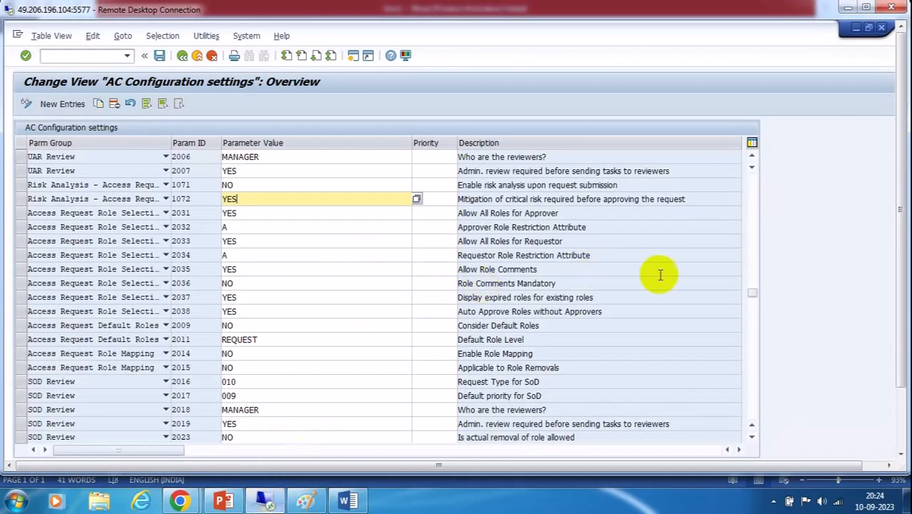
{"action": "left_click", "coordinate": [900, 412]}
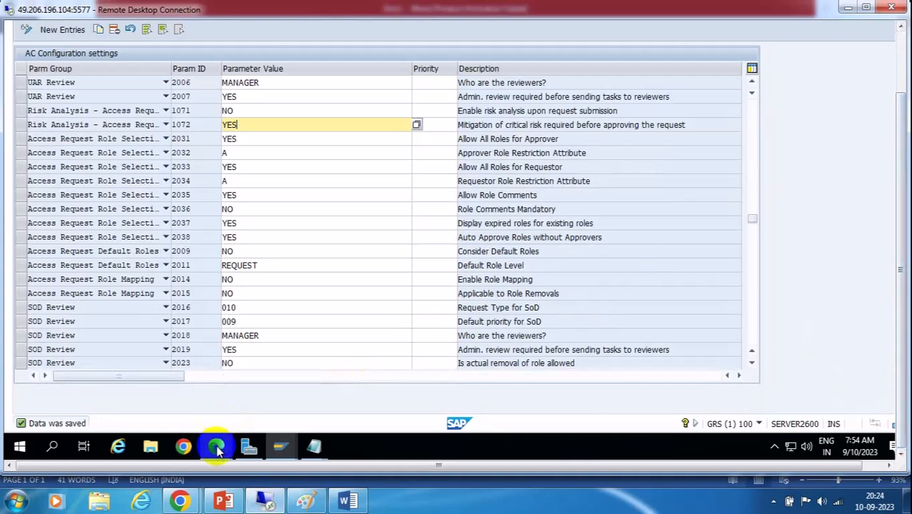
{"action": "mouse_move", "coordinate": [217, 448]}
{"action": "left_click", "coordinate": [158, 391]}
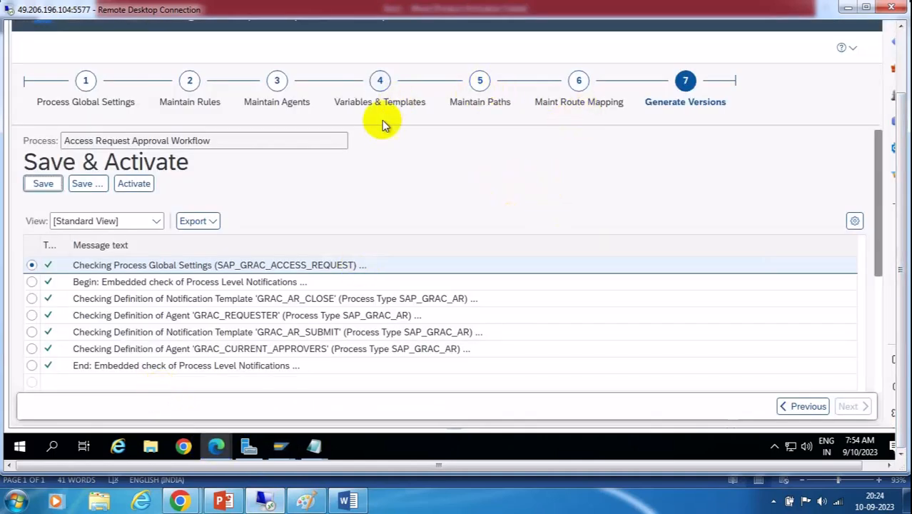
Open the Maintain Paths stage of the configuration and select Z_ASSO_PATH to show its stages
{"action": "left_click", "coordinate": [481, 91]}
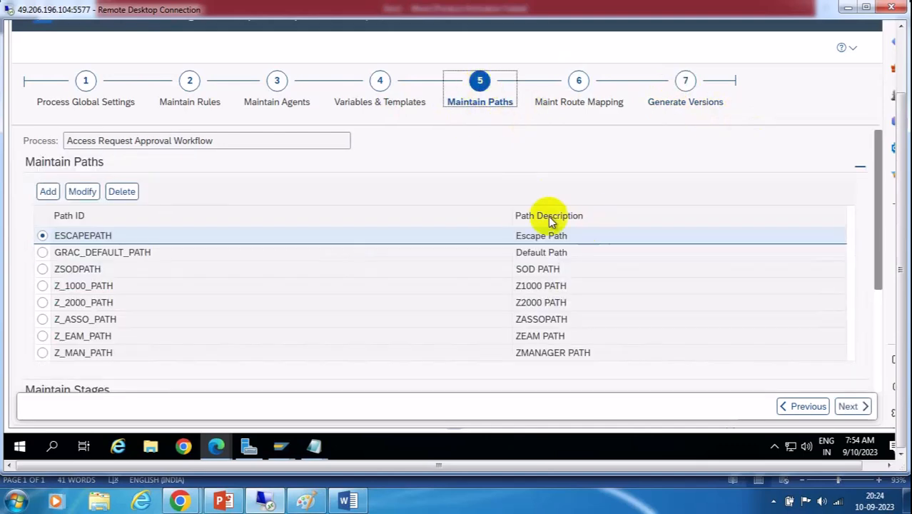
{"action": "scroll", "coordinate": [546, 219], "scroll_direction": "down", "scroll_amount": 5}
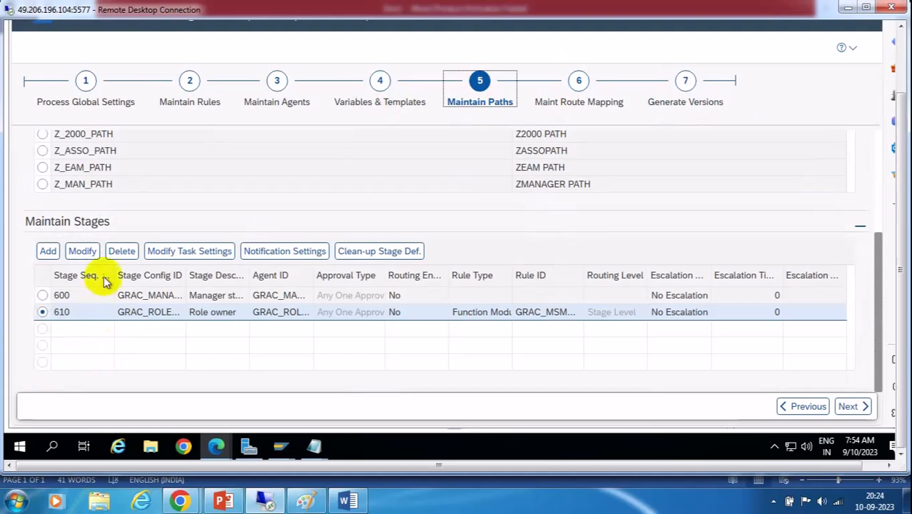
{"action": "scroll", "coordinate": [116, 246], "scroll_direction": "up", "scroll_amount": 3}
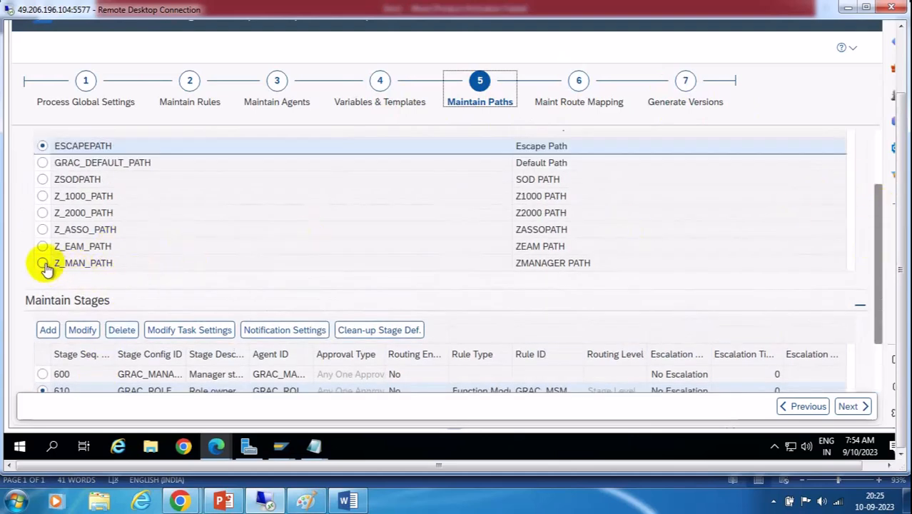
{"action": "left_click", "coordinate": [43, 229]}
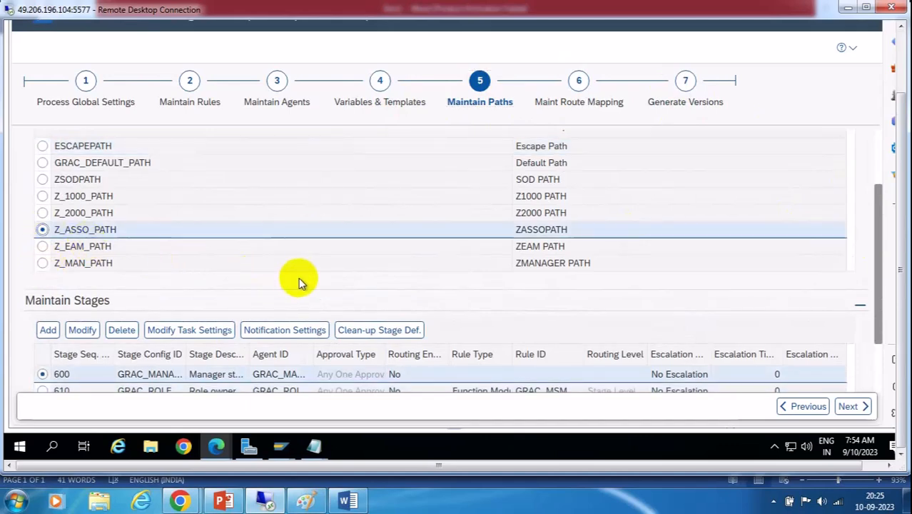
{"action": "scroll", "coordinate": [314, 277], "scroll_direction": "down", "scroll_amount": 1}
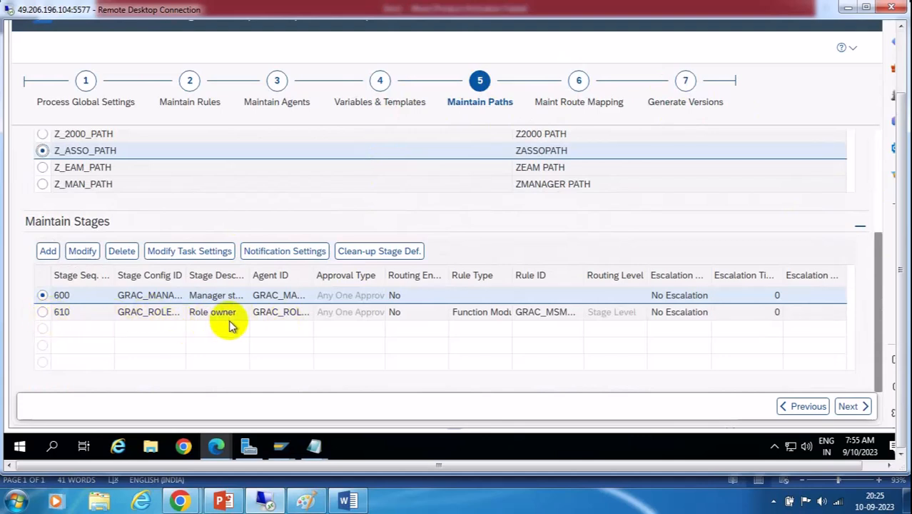
Review the task settings of the role owner stage 610 in Z_ASSO_PATH and save the stage definition
{"action": "left_click", "coordinate": [120, 314]}
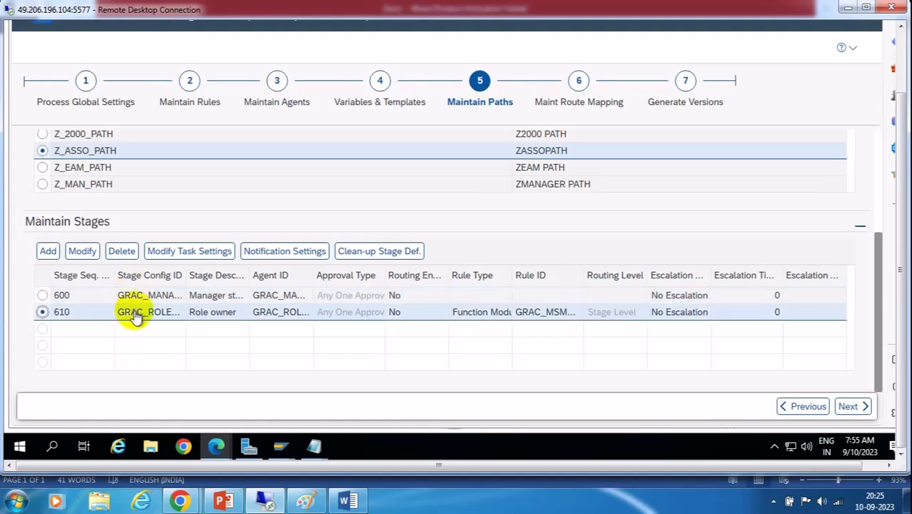
{"action": "scroll", "coordinate": [143, 220], "scroll_direction": "up", "scroll_amount": 2}
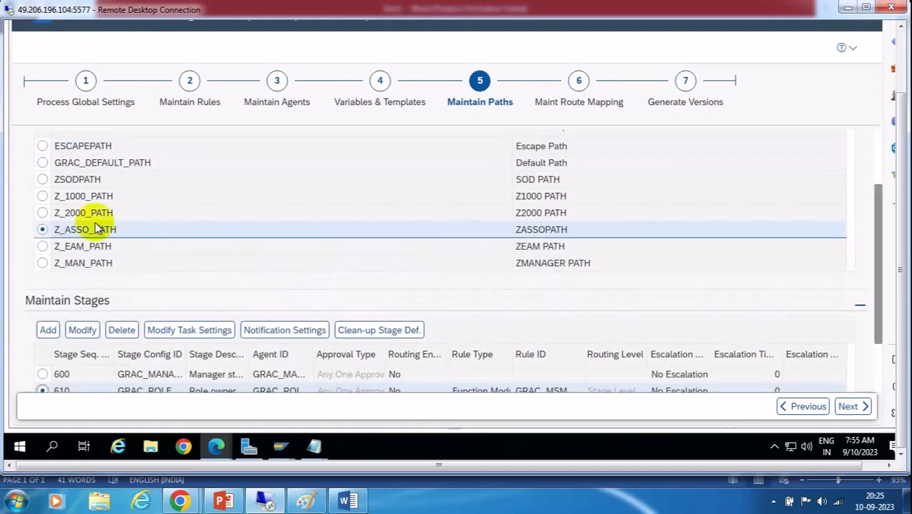
{"action": "left_click", "coordinate": [188, 334]}
{"action": "scroll", "coordinate": [679, 331], "scroll_direction": "down", "scroll_amount": 3}
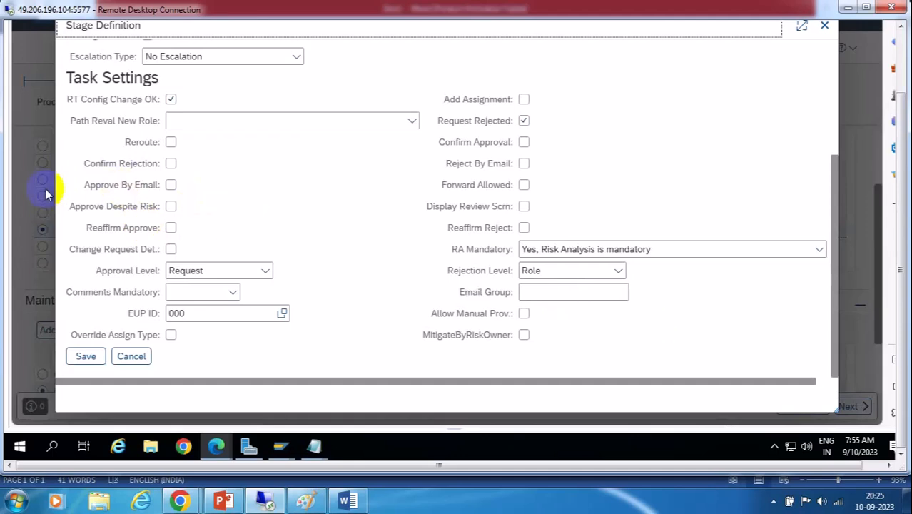
{"action": "scroll", "coordinate": [314, 190], "scroll_direction": "up", "scroll_amount": 3}
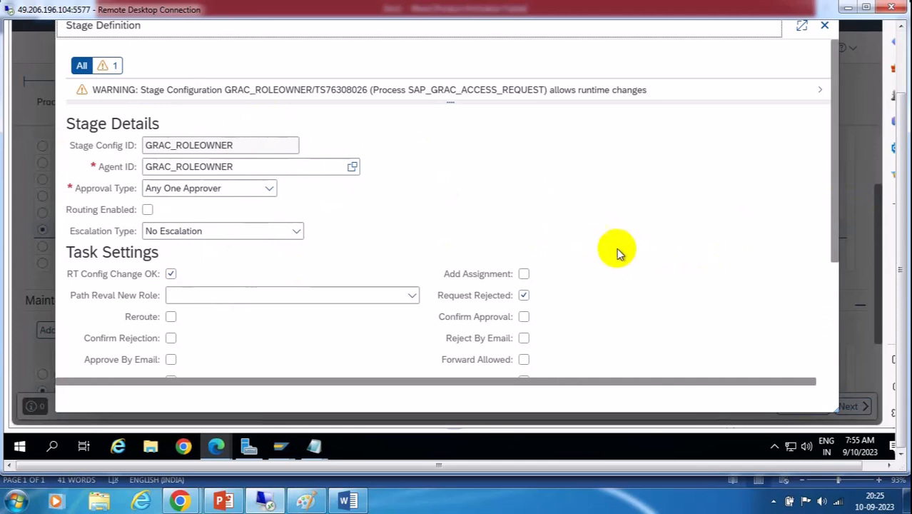
{"action": "scroll", "coordinate": [295, 271], "scroll_direction": "down", "scroll_amount": 3}
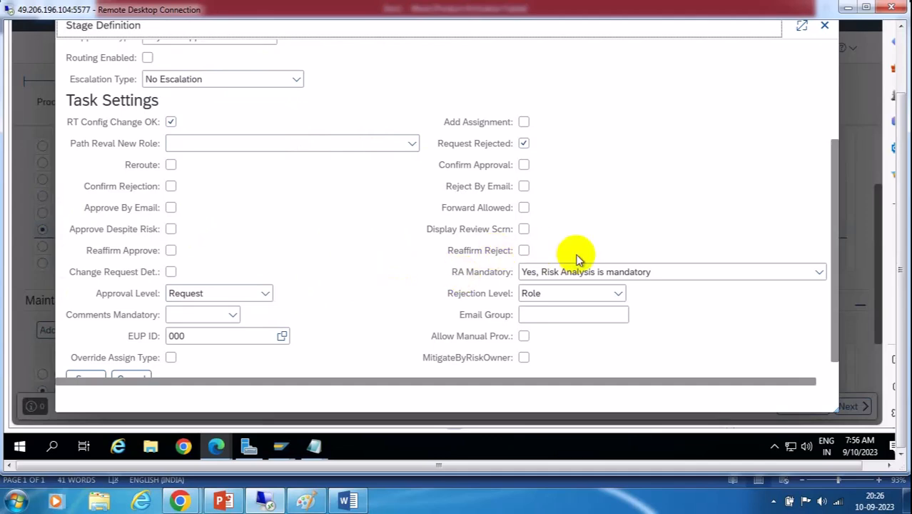
{"action": "scroll", "coordinate": [577, 259], "scroll_direction": "down", "scroll_amount": 1}
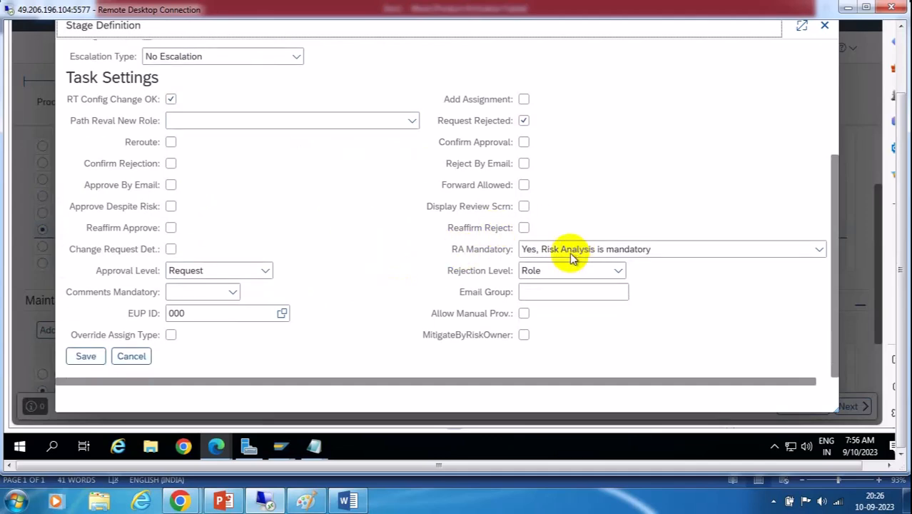
{"action": "left_click", "coordinate": [89, 356]}
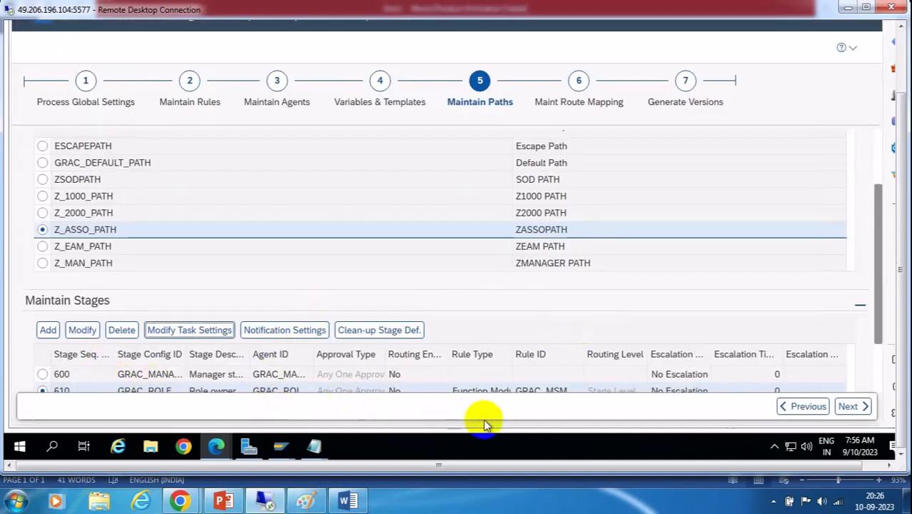
Start a new entry in Maintain Route Mapping and assign the Z_EMPLOYEE_INIT rule as its rule ID
{"action": "scroll", "coordinate": [517, 394], "scroll_direction": "up", "scroll_amount": 1}
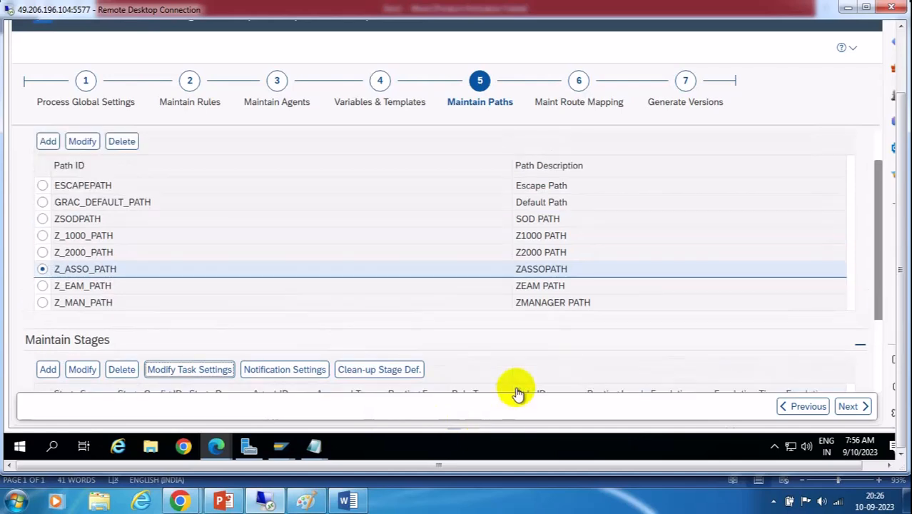
{"action": "scroll", "coordinate": [515, 387], "scroll_direction": "up", "scroll_amount": 1}
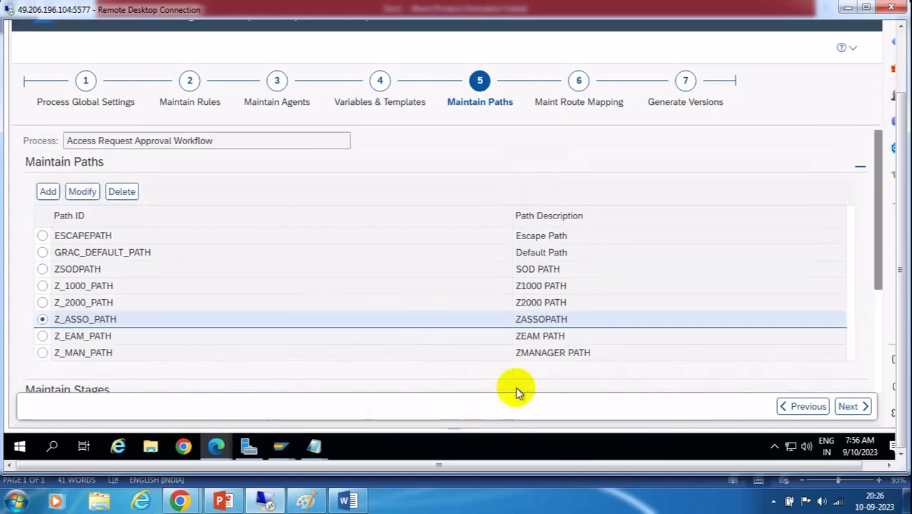
{"action": "left_click", "coordinate": [578, 84]}
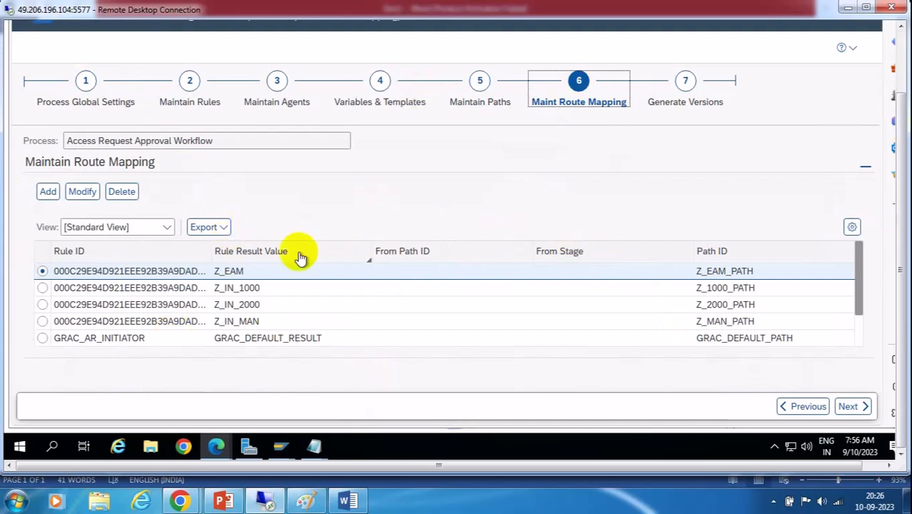
{"action": "scroll", "coordinate": [860, 332], "scroll_direction": "down", "scroll_amount": 2}
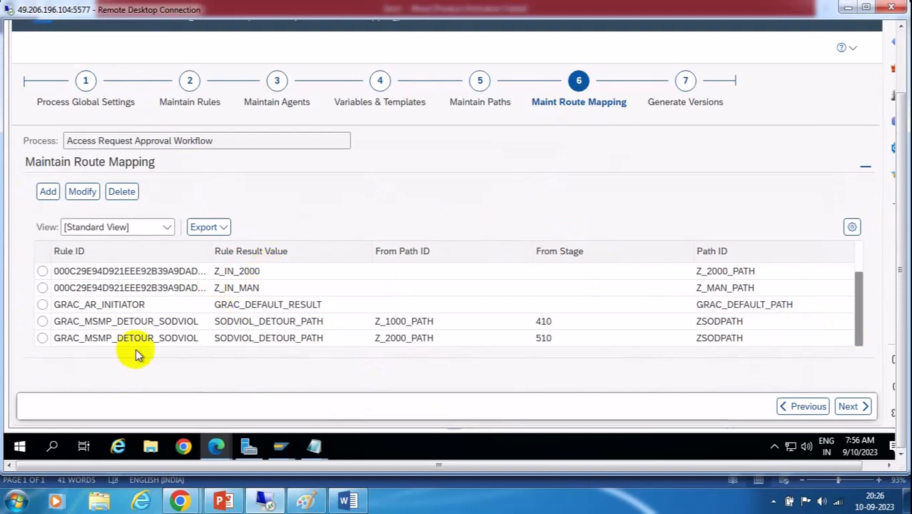
{"action": "left_click", "coordinate": [46, 192]}
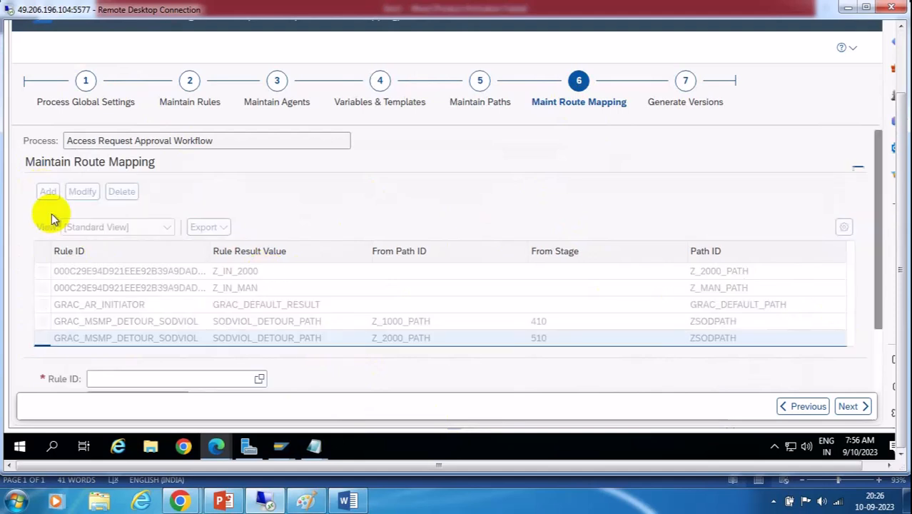
{"action": "scroll", "coordinate": [882, 357], "scroll_direction": "down", "scroll_amount": 2}
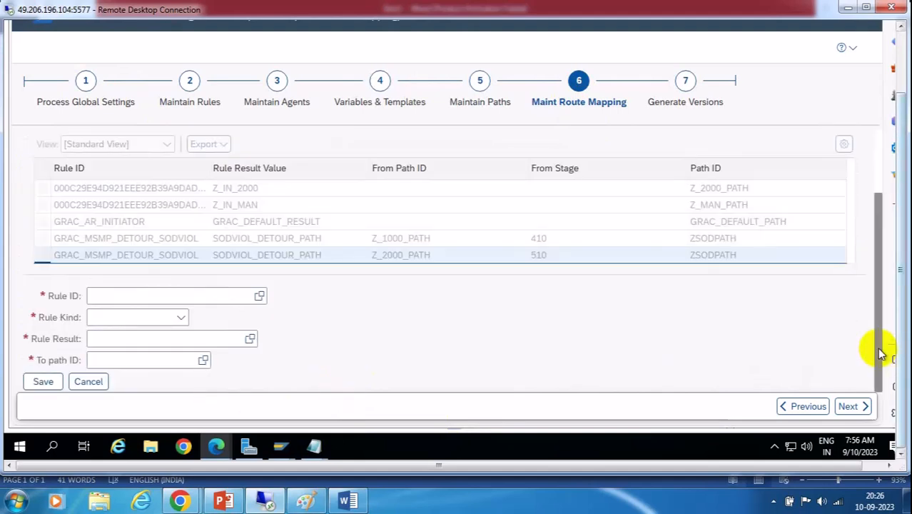
{"action": "left_click", "coordinate": [259, 296]}
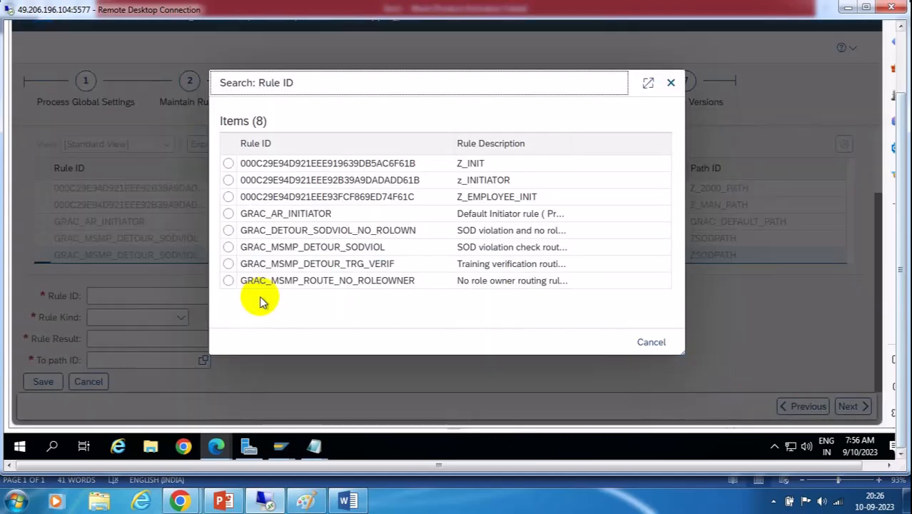
{"action": "left_click", "coordinate": [417, 197]}
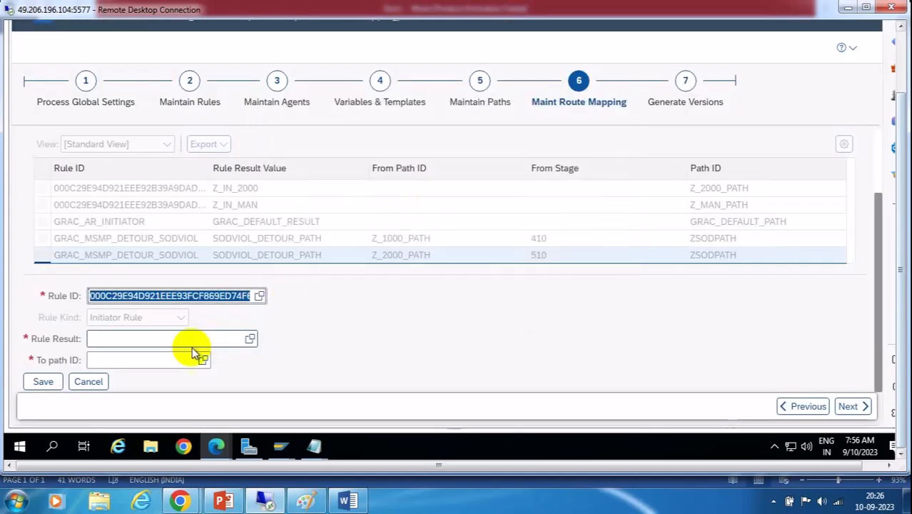
Set the new route mapping's rule result to Z_ASSOC and its target path to Z_ASSO_PATH, and save the entry
{"action": "left_click", "coordinate": [248, 339]}
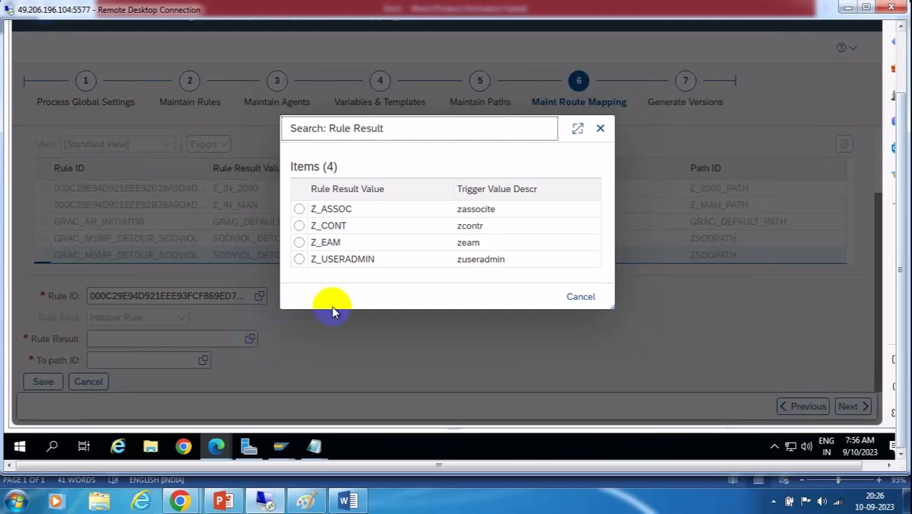
{"action": "left_click", "coordinate": [301, 208]}
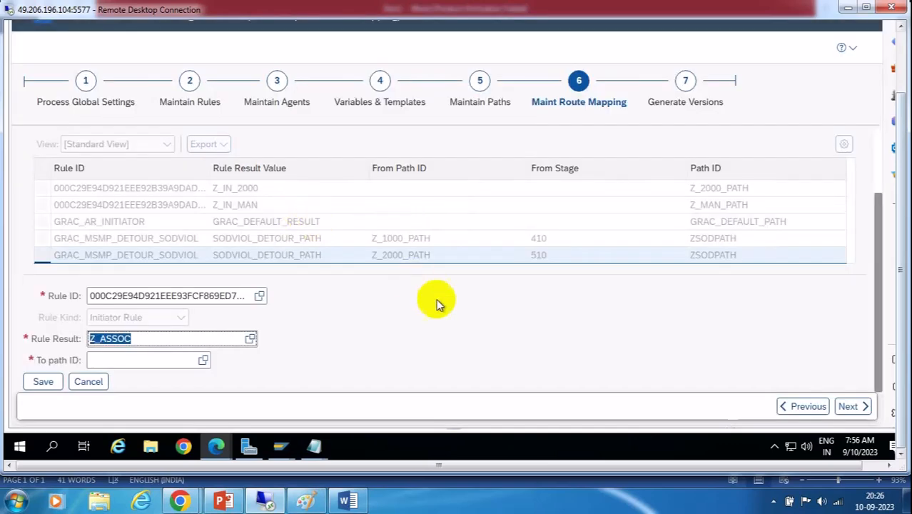
{"action": "left_click", "coordinate": [203, 361]}
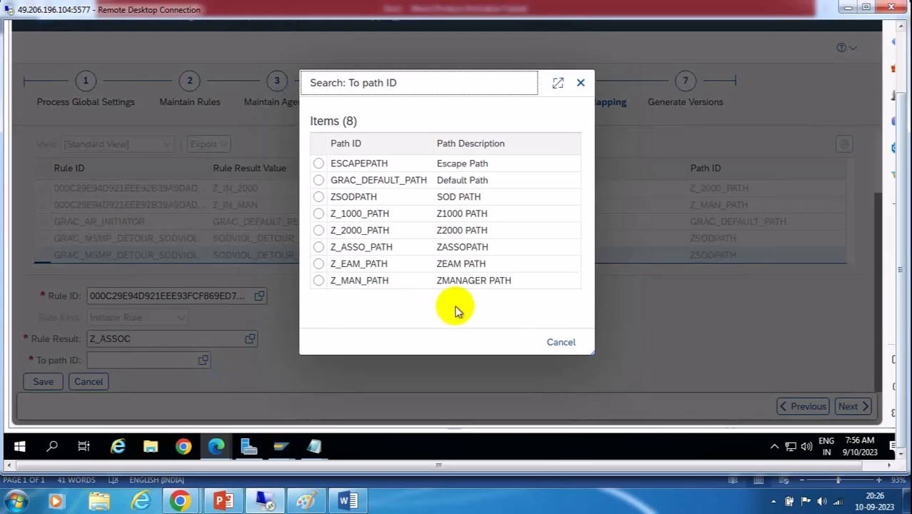
{"action": "left_click", "coordinate": [336, 247]}
{"action": "left_click", "coordinate": [43, 383]}
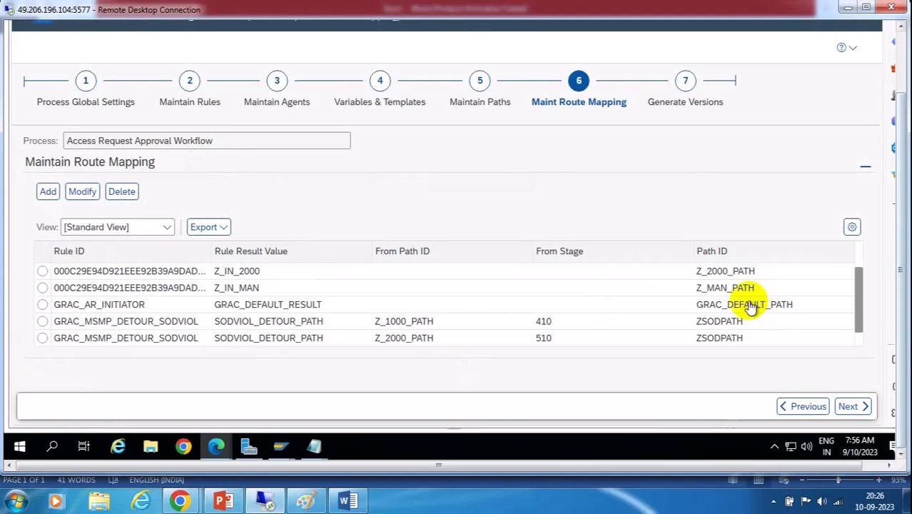
Save the access request workflow configuration in Generate Versions without transporting the object, and activate it
{"action": "left_click", "coordinate": [683, 84]}
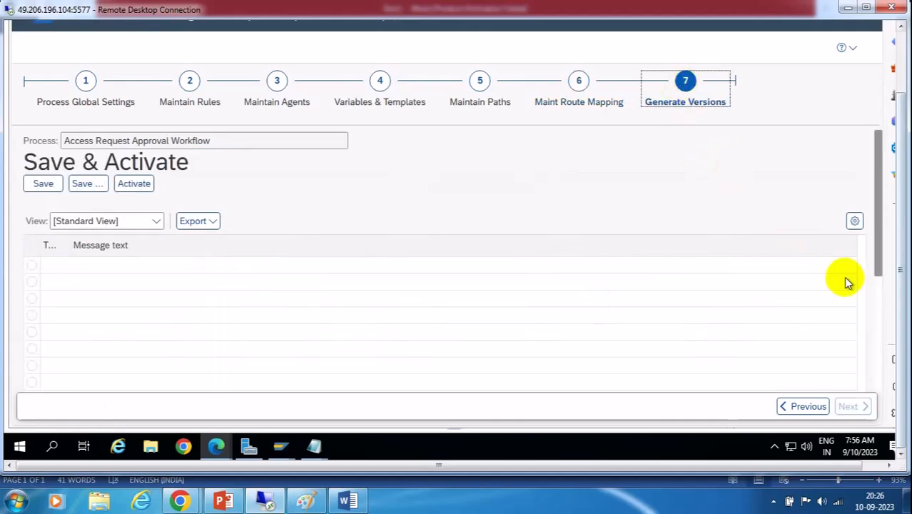
{"action": "left_click", "coordinate": [47, 186]}
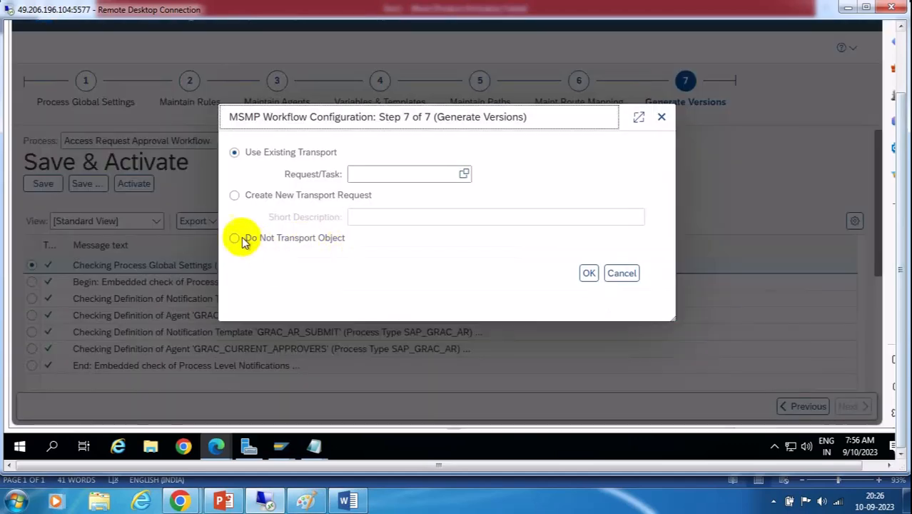
{"action": "left_click", "coordinate": [241, 240]}
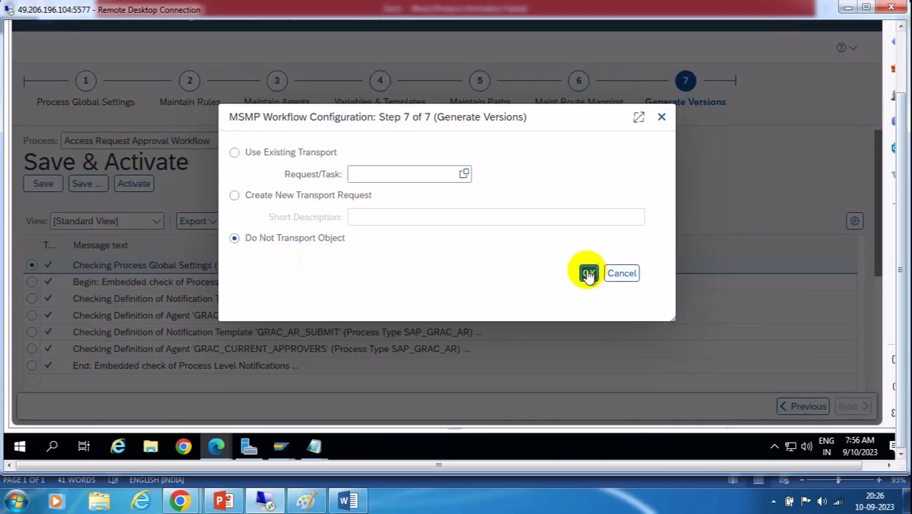
{"action": "left_click", "coordinate": [588, 274]}
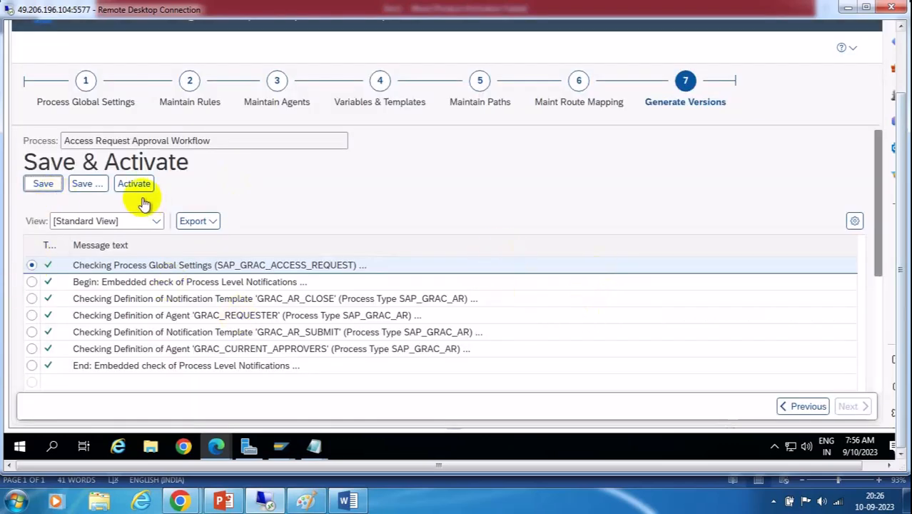
{"action": "scroll", "coordinate": [669, 290], "scroll_direction": "down", "scroll_amount": 2}
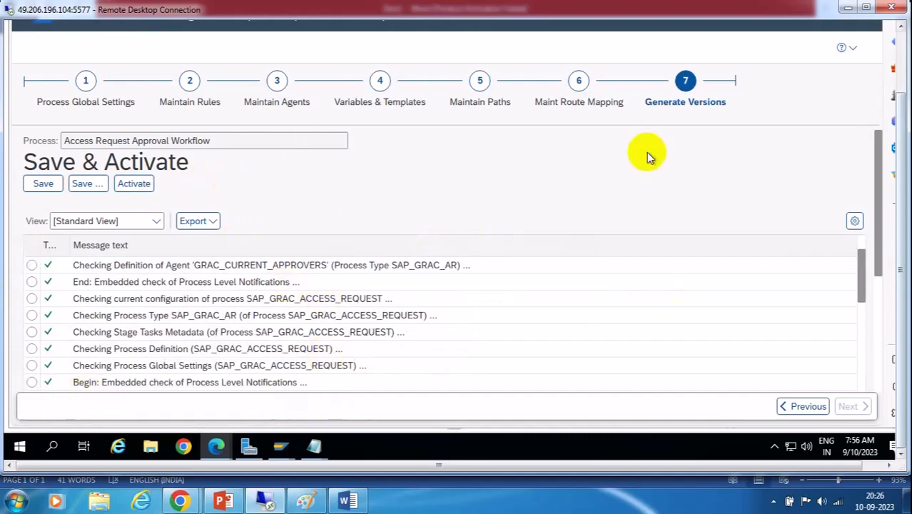
Review the route mapping entries, checking the Z_ASSOC rule result against its path Z_ASSO_PATH
{"action": "left_click", "coordinate": [582, 107]}
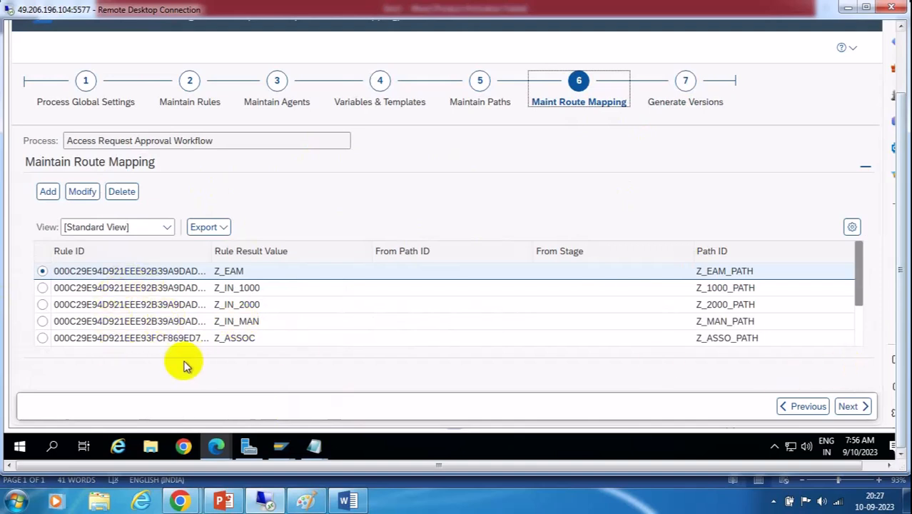
{"action": "left_click", "coordinate": [171, 340]}
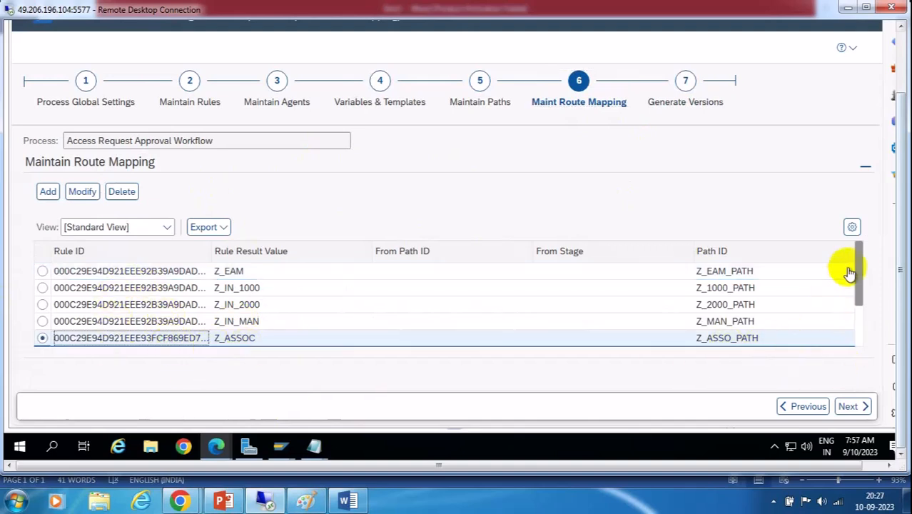
{"action": "left_click_drag", "start_coordinate": [857, 266], "coordinate": [876, 361]}
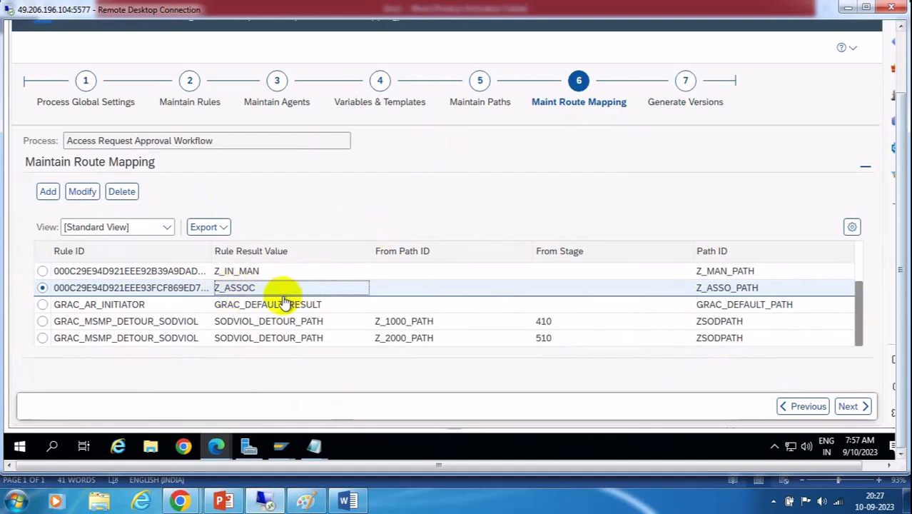
{"action": "left_click", "coordinate": [715, 291]}
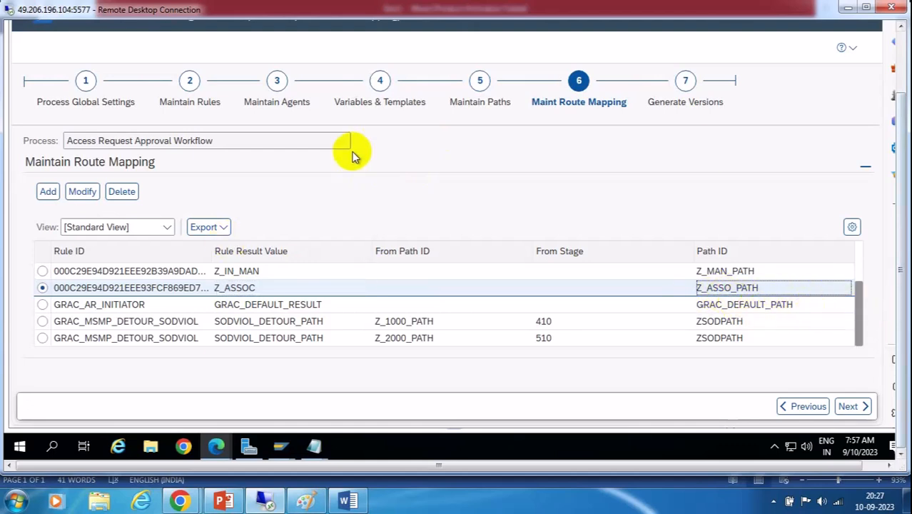
Select the SAP_GRAC_CONTROL_ASGN process in Process Global Settings, accept losing unsaved data, and toggle the display/change mode
{"action": "left_click", "coordinate": [904, 58]}
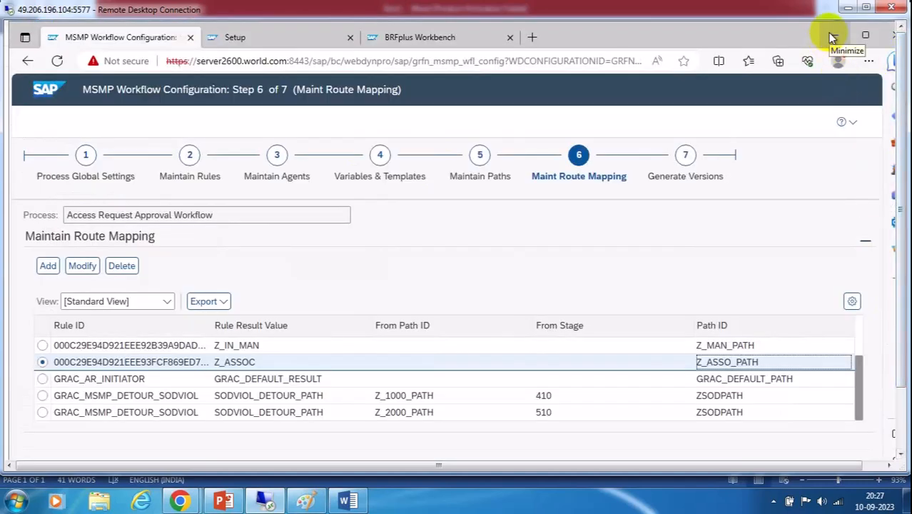
{"action": "left_click", "coordinate": [250, 39]}
{"action": "left_click", "coordinate": [107, 37]}
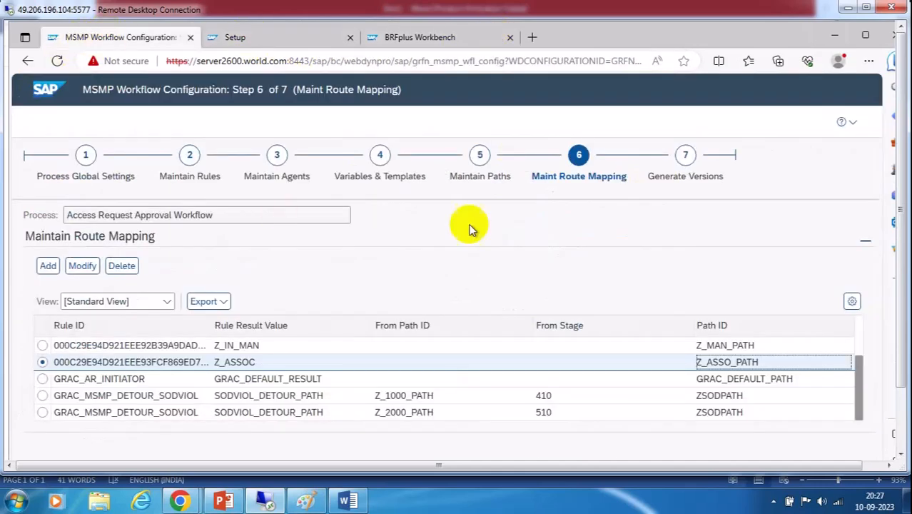
{"action": "left_click", "coordinate": [70, 178]}
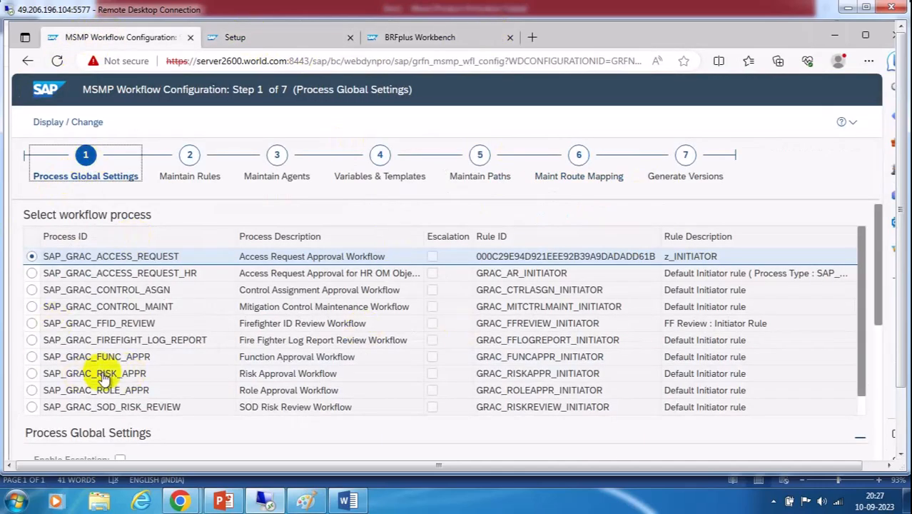
{"action": "left_click", "coordinate": [31, 290]}
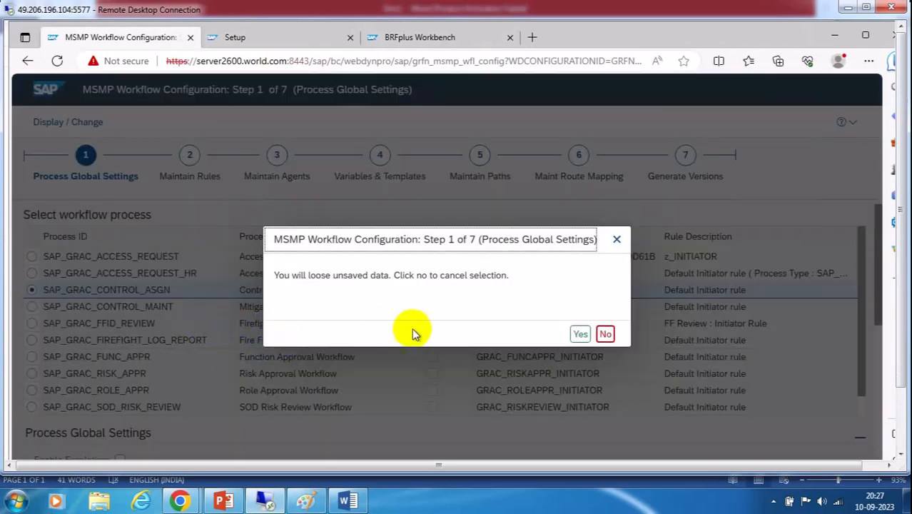
{"action": "left_click", "coordinate": [581, 336]}
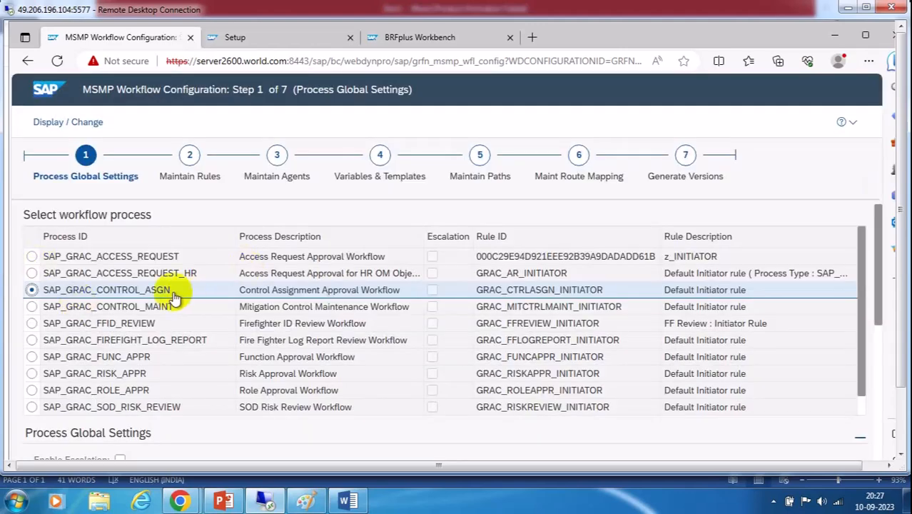
{"action": "left_click", "coordinate": [57, 123]}
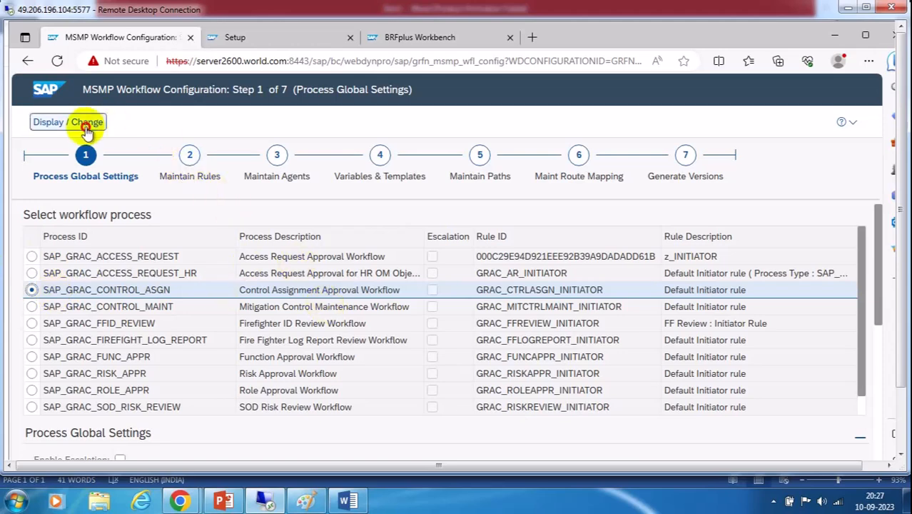
Review the rules, agents, notification templates and path stages of the control assignment approval workflow
{"action": "left_click", "coordinate": [190, 168]}
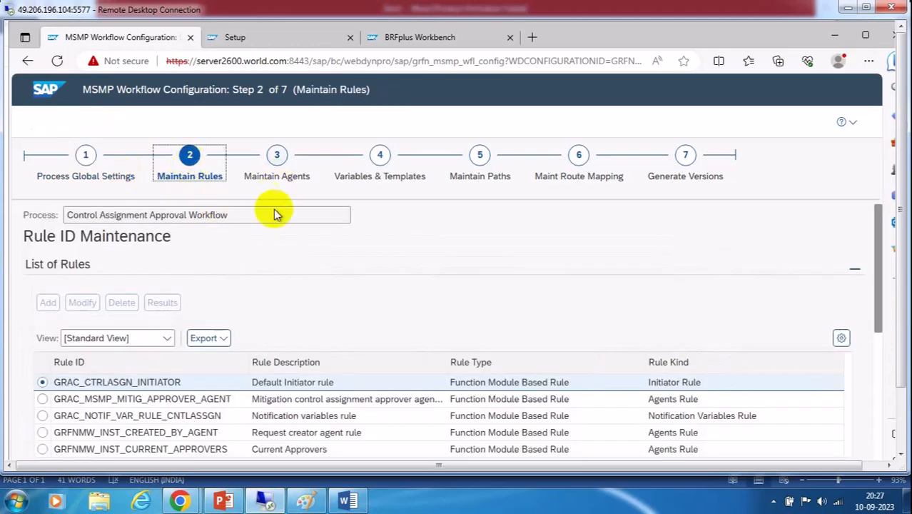
{"action": "scroll", "coordinate": [407, 316], "scroll_direction": "down", "scroll_amount": 2}
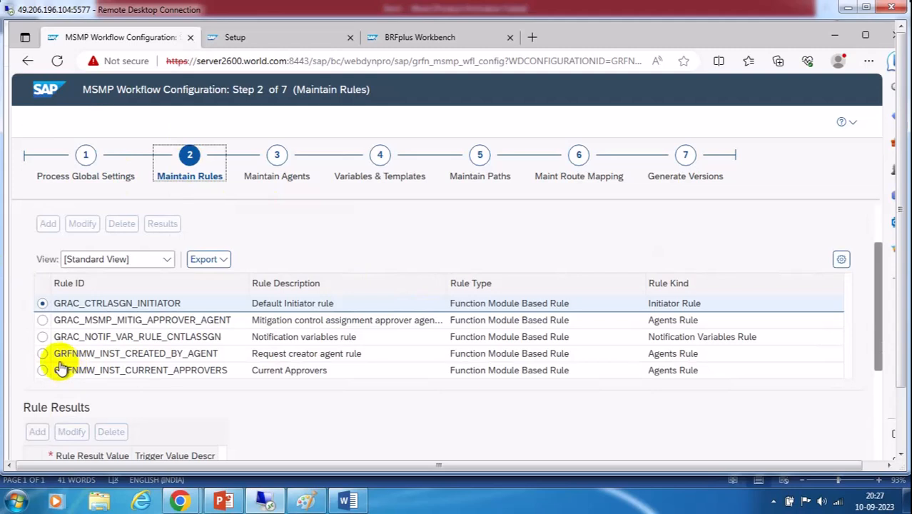
{"action": "left_click", "coordinate": [277, 157]}
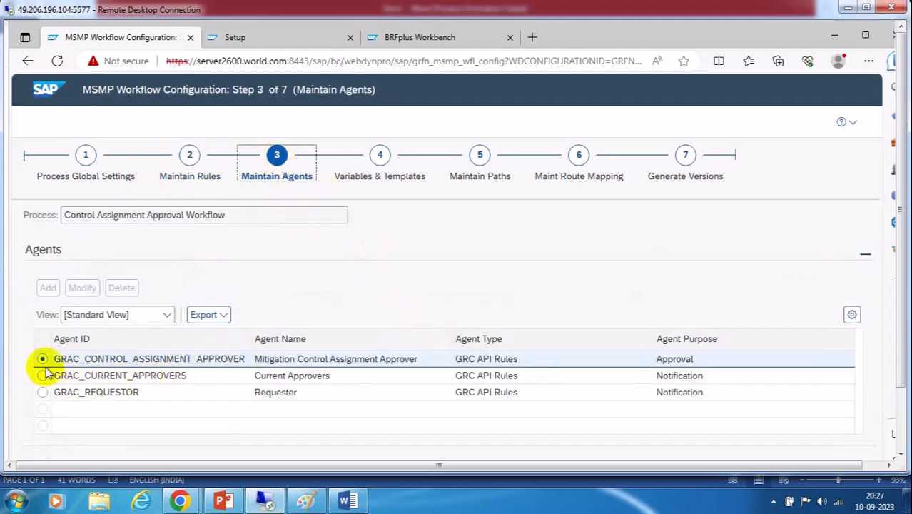
{"action": "left_click", "coordinate": [379, 157]}
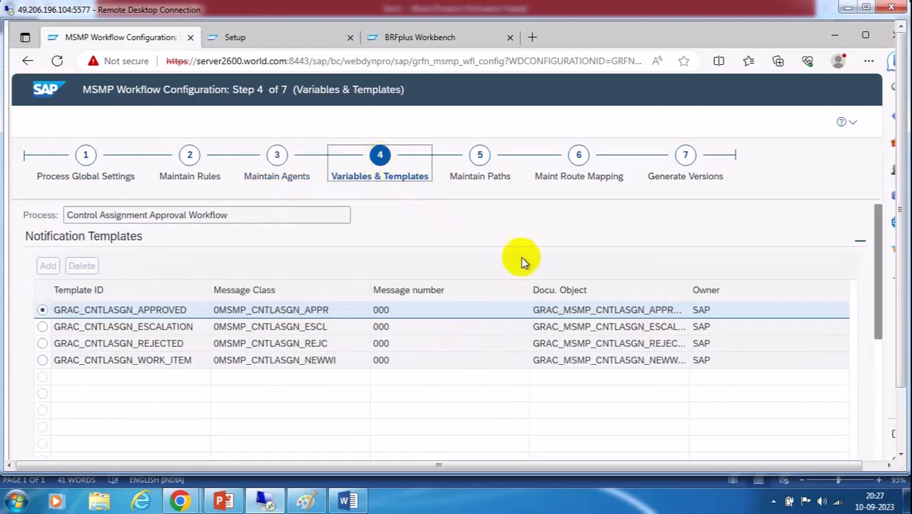
{"action": "left_click", "coordinate": [506, 177]}
{"action": "scroll", "coordinate": [892, 403], "scroll_direction": "down", "scroll_amount": 5}
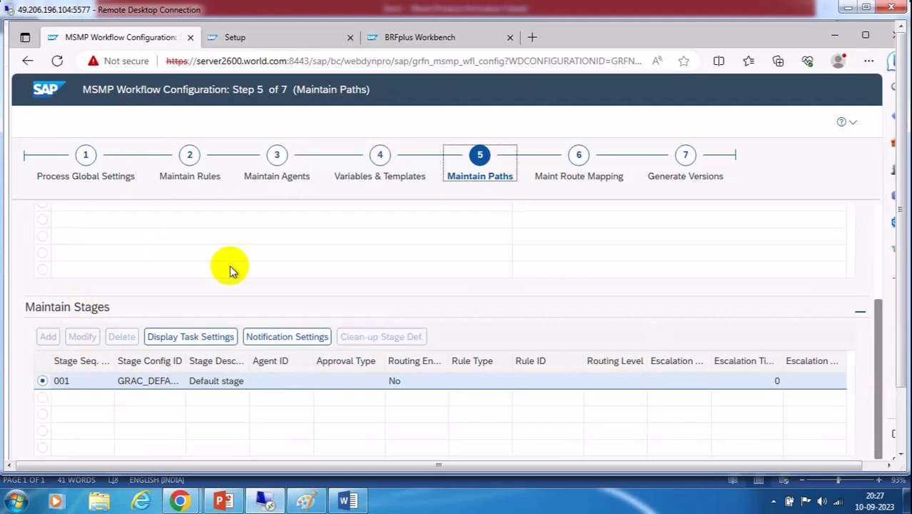
Switch the control assignment workflow to change mode and return to the stages of its path in Maintain Paths
{"action": "left_click", "coordinate": [86, 154]}
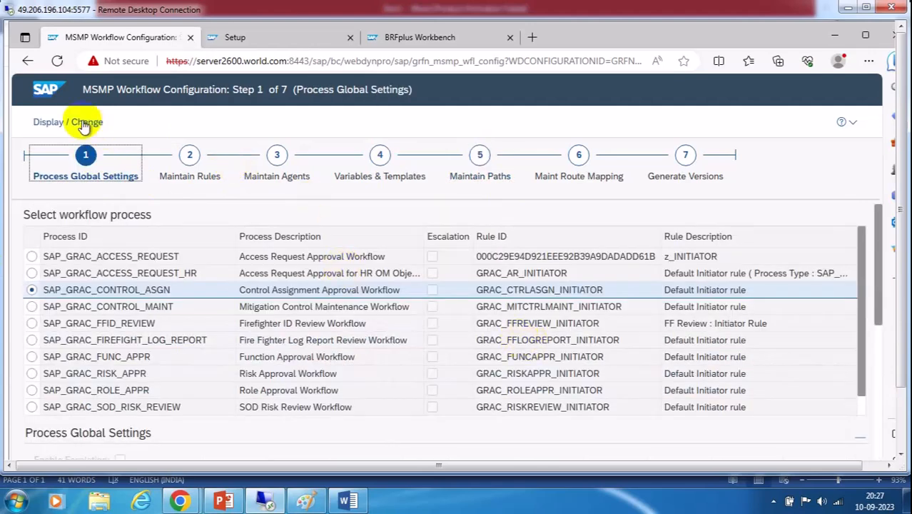
{"action": "left_click", "coordinate": [479, 155]}
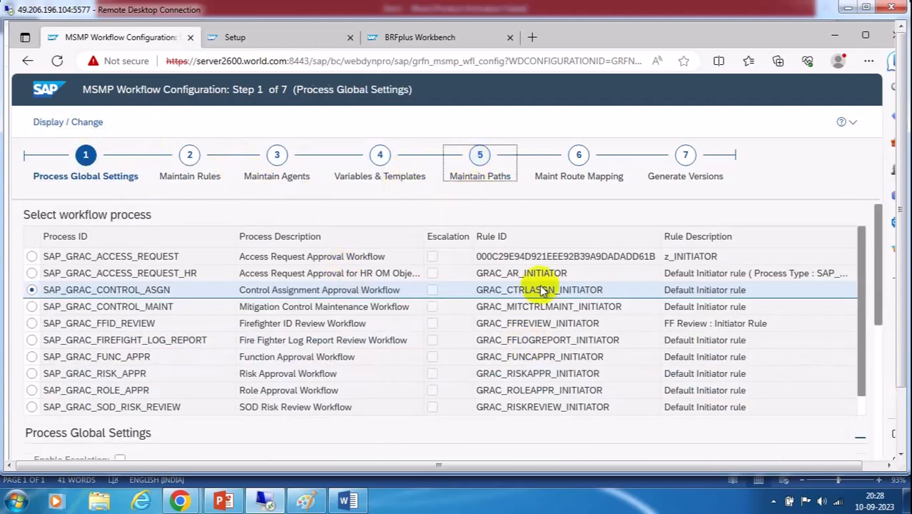
{"action": "scroll", "coordinate": [681, 383], "scroll_direction": "down", "scroll_amount": 5}
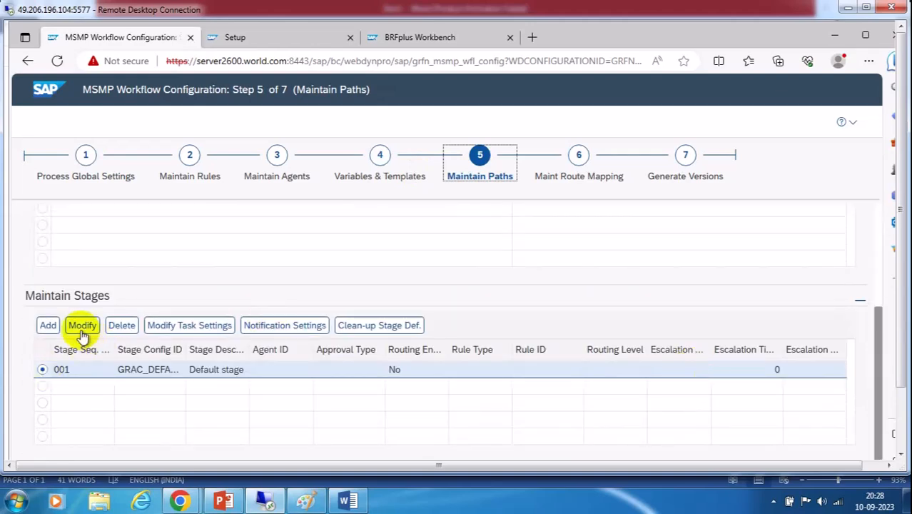
Assign agent GRAC_CONTROL_ASSIGNMENT_APPROVER and approval type Any One Approver to default stage 001, and save the stage
{"action": "left_click", "coordinate": [82, 325]}
{"action": "scroll", "coordinate": [692, 392], "scroll_direction": "down", "scroll_amount": 3}
{"action": "left_click", "coordinate": [67, 416]}
{"action": "scroll", "coordinate": [430, 417], "scroll_direction": "down", "scroll_amount": 3}
{"action": "left_click", "coordinate": [320, 353]}
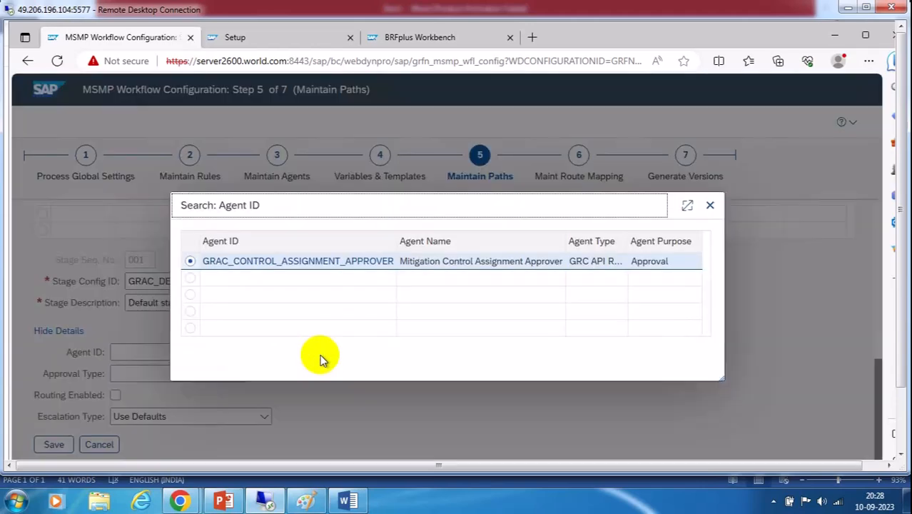
{"action": "left_click", "coordinate": [299, 260]}
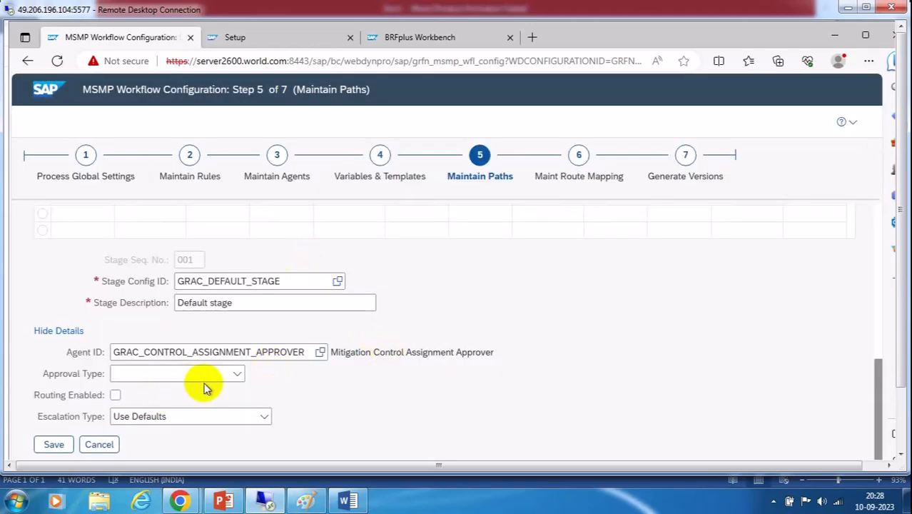
{"action": "left_click", "coordinate": [237, 375]}
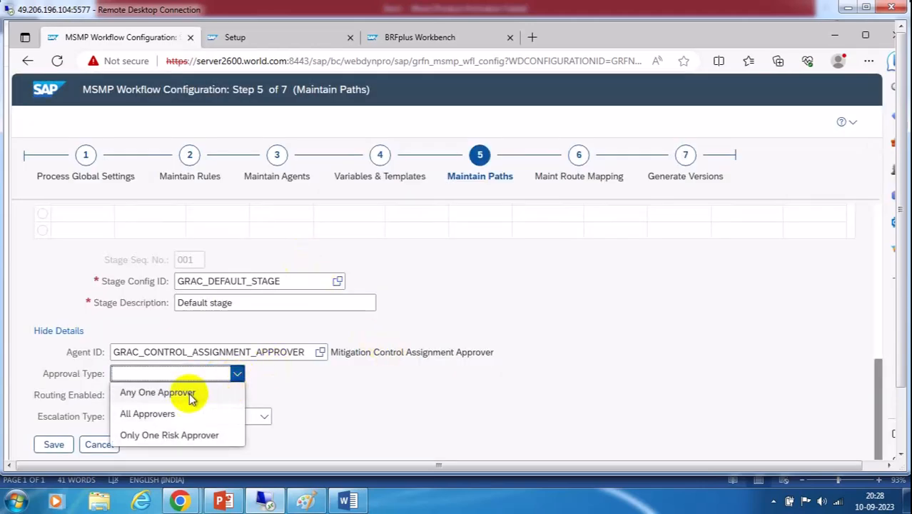
{"action": "left_click", "coordinate": [135, 391]}
{"action": "left_click", "coordinate": [54, 444]}
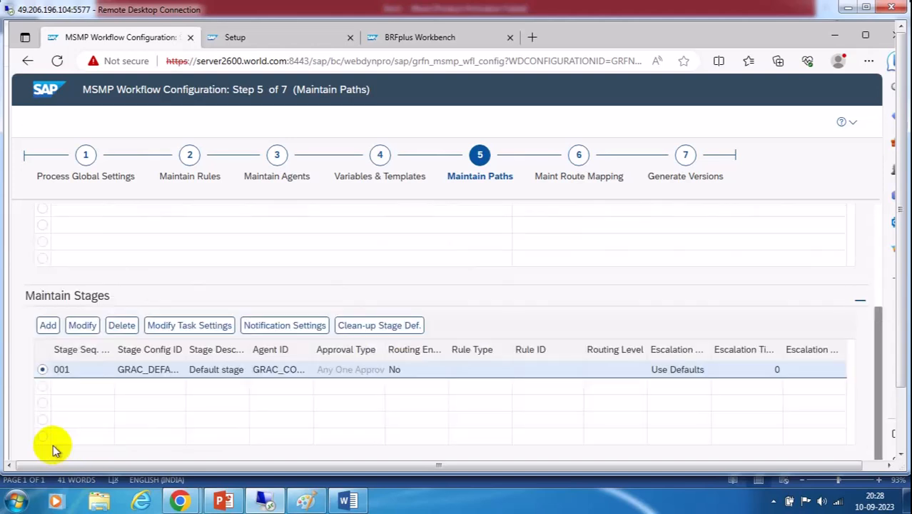
Save the control assignment workflow in Generate Versions without transporting the object, and activate it
{"action": "left_click", "coordinate": [578, 157]}
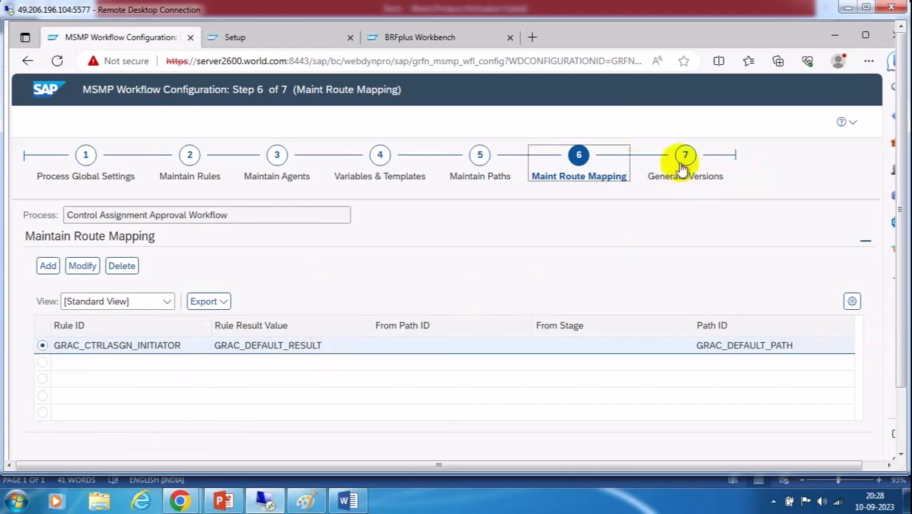
{"action": "left_click", "coordinate": [684, 161]}
{"action": "left_click", "coordinate": [43, 258]}
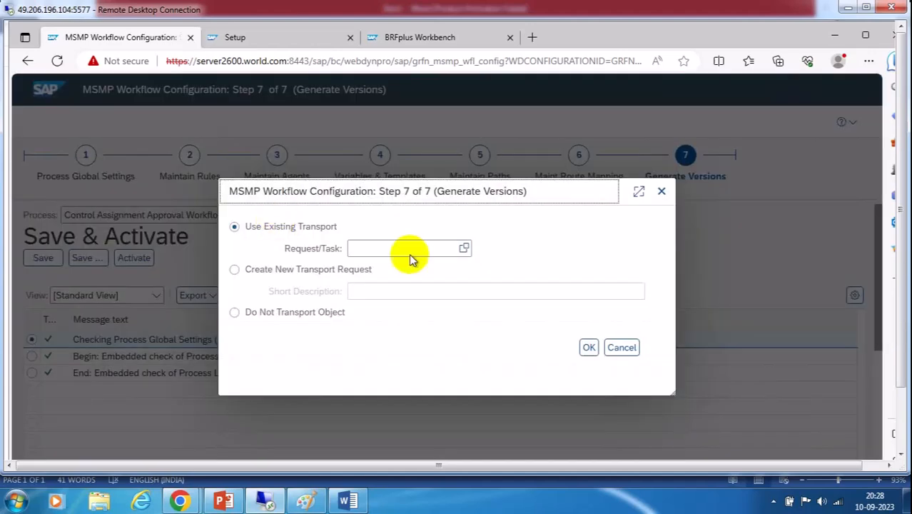
{"action": "left_click", "coordinate": [255, 314]}
{"action": "left_click", "coordinate": [584, 348]}
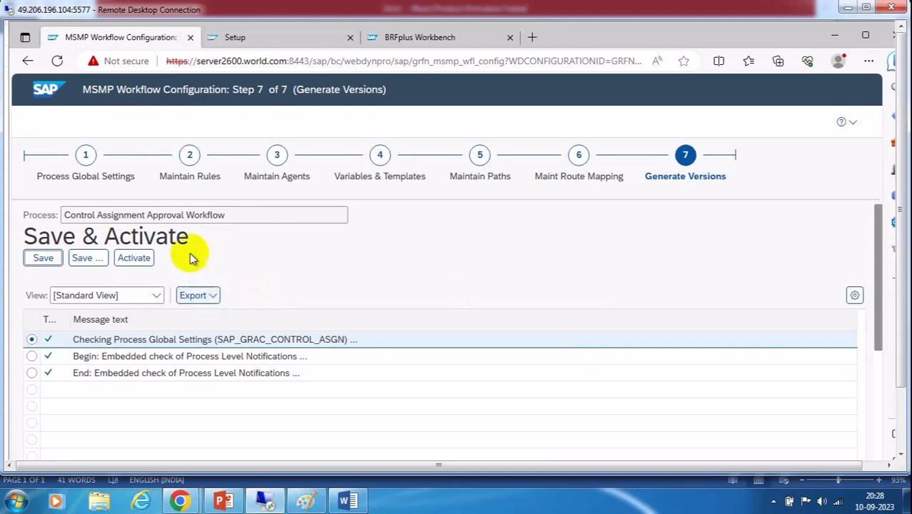
{"action": "left_click", "coordinate": [135, 259]}
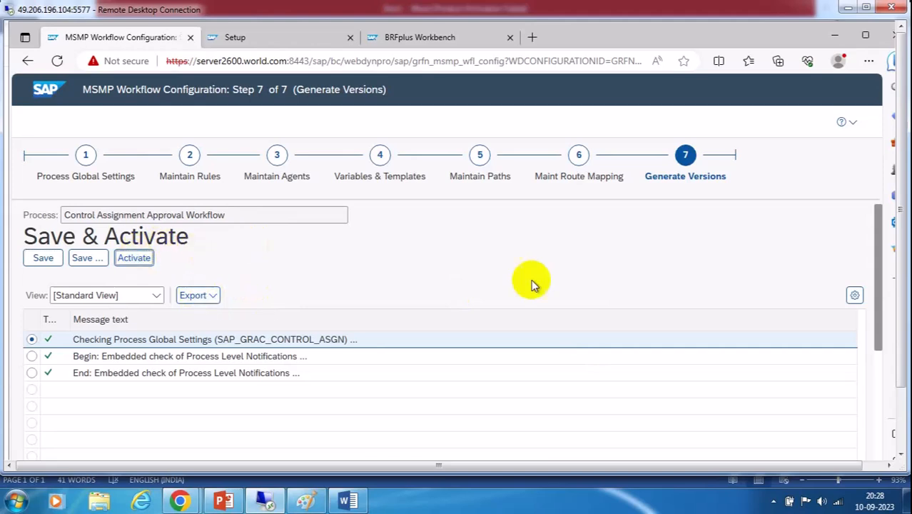
{"action": "left_click", "coordinate": [901, 409]}
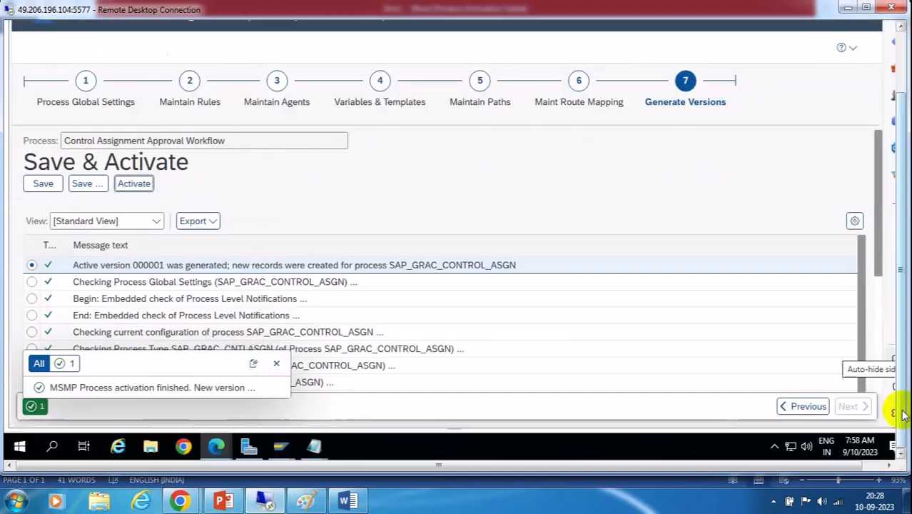
{"action": "left_click", "coordinate": [276, 365]}
Select the SAP_GRAC_ACCESS_REQUEST process in Process Global Settings and open its Maintain Paths stage
{"action": "left_click", "coordinate": [86, 81]}
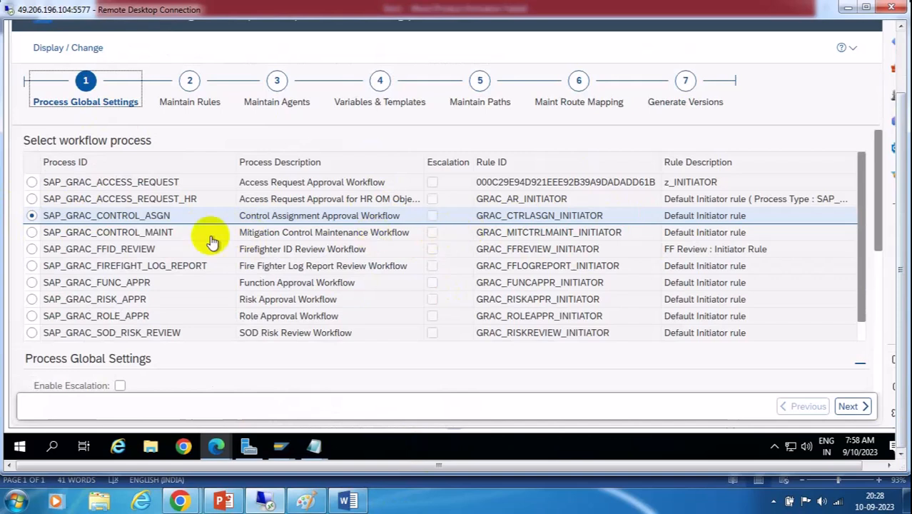
{"action": "left_click", "coordinate": [33, 233]}
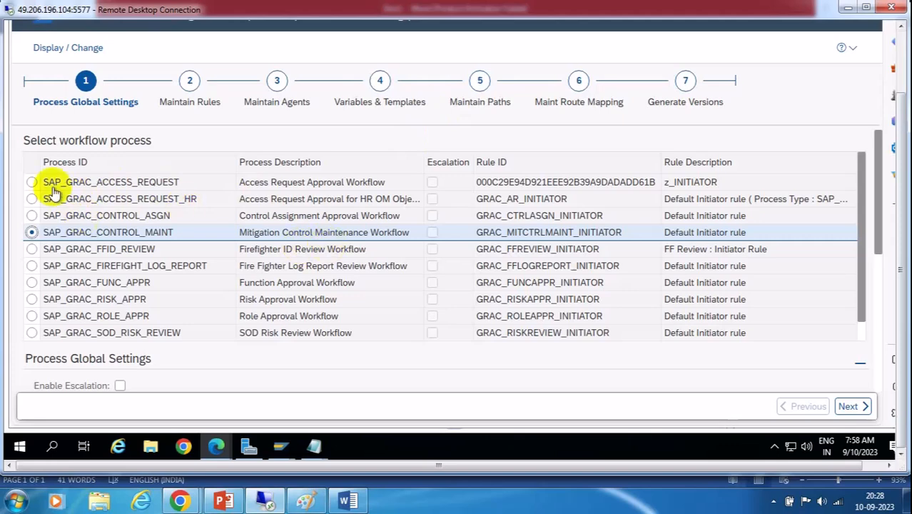
{"action": "left_click", "coordinate": [32, 183]}
{"action": "left_click", "coordinate": [478, 82]}
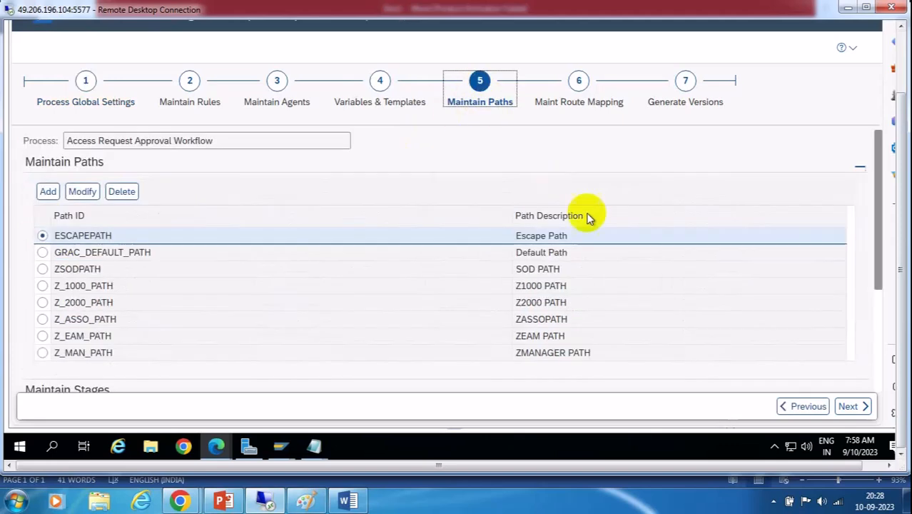
Review the task settings of role owner stage 610 in path Z_ASSO_PATH and close them without saving
{"action": "left_click", "coordinate": [43, 319]}
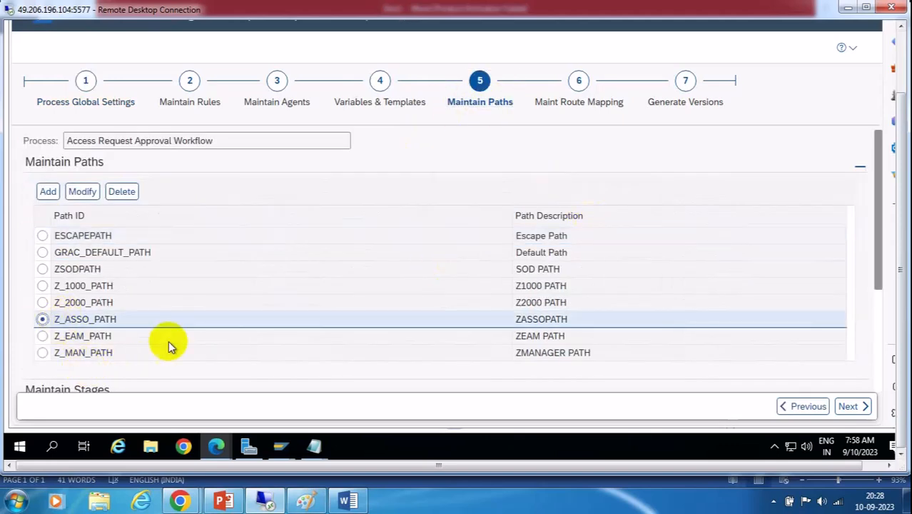
{"action": "scroll", "coordinate": [499, 342], "scroll_direction": "down", "scroll_amount": 2}
{"action": "left_click", "coordinate": [44, 312]}
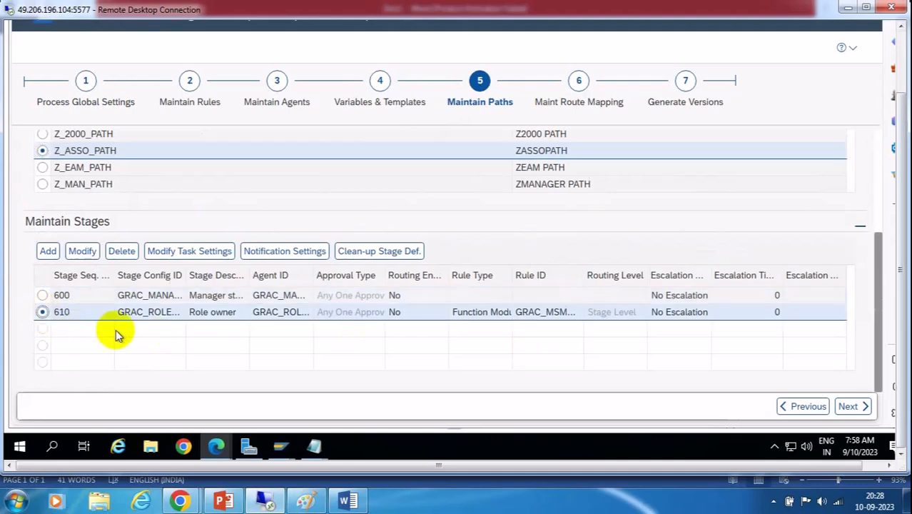
{"action": "left_click", "coordinate": [190, 251]}
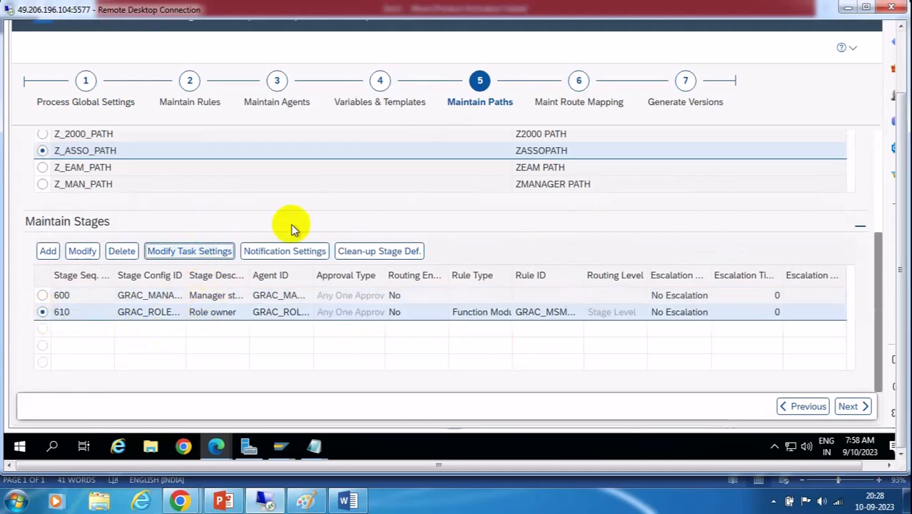
{"action": "scroll", "coordinate": [618, 300], "scroll_direction": "down", "scroll_amount": 3}
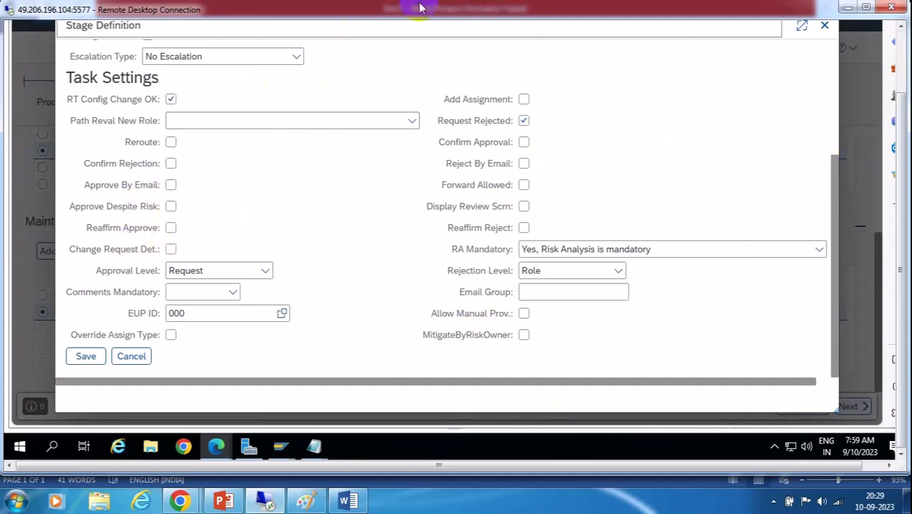
{"action": "left_click", "coordinate": [132, 357]}
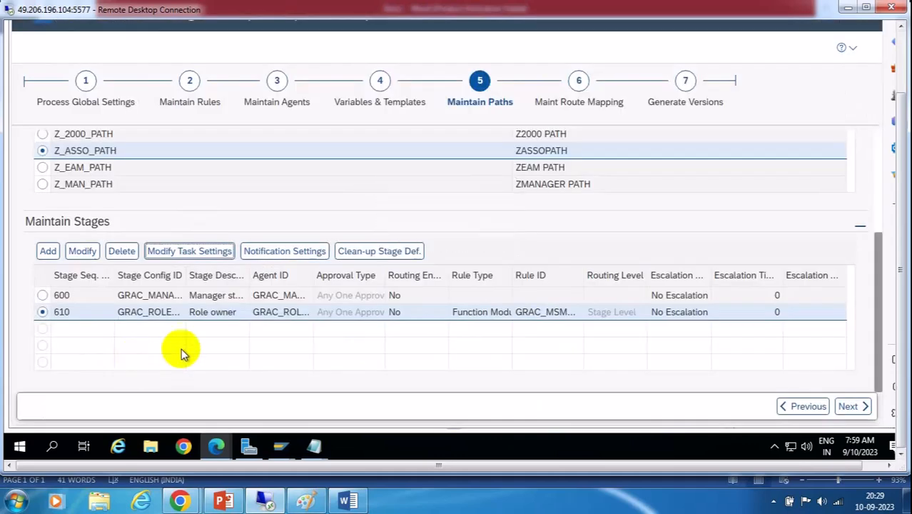
Select the SAP_GRAC_CONTROL_MAINT process in Process Global Settings and toggle its display/change mode
{"action": "left_click", "coordinate": [86, 82]}
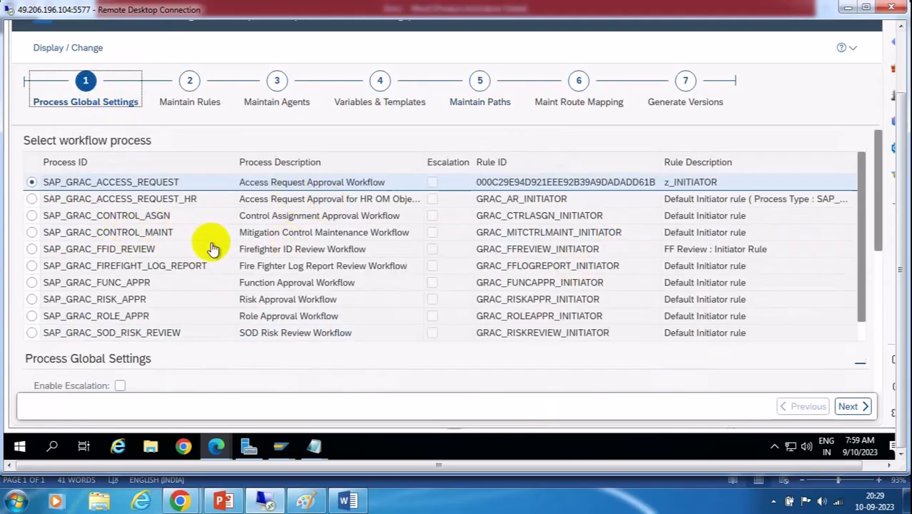
{"action": "left_click", "coordinate": [32, 217]}
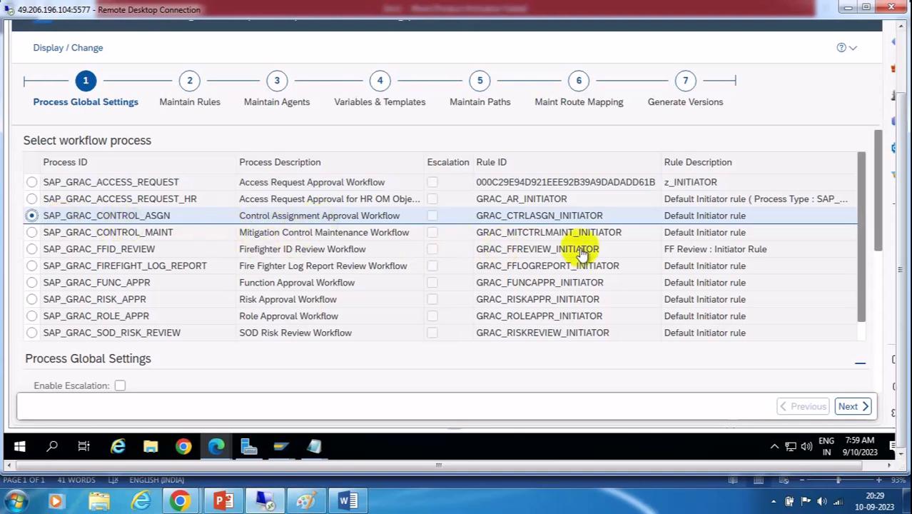
{"action": "left_click", "coordinate": [31, 234]}
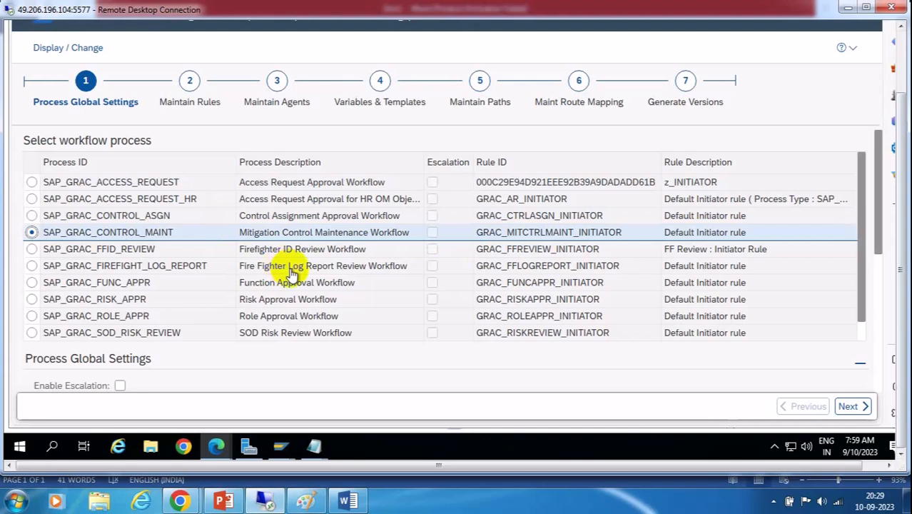
{"action": "left_click", "coordinate": [88, 50]}
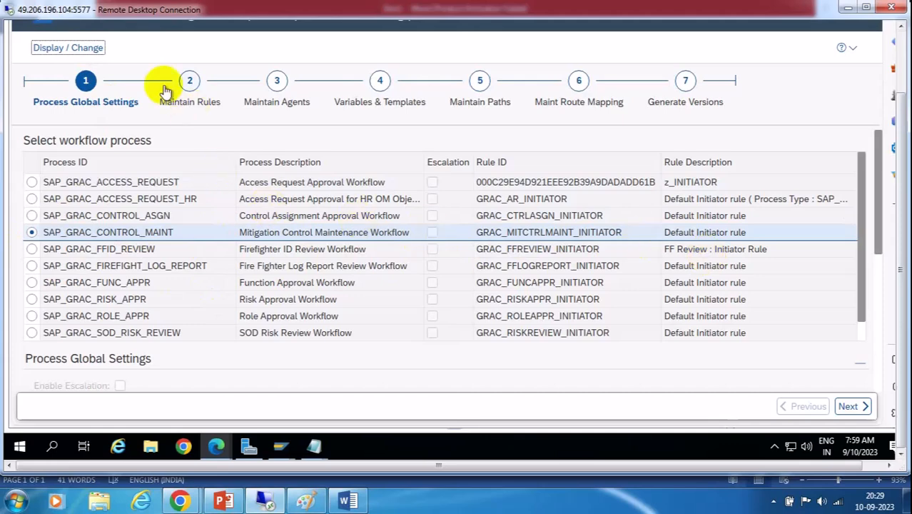
Examine the rules, agents, default path and stages of the Mitigation Control Maintenance Workflow
{"action": "left_click", "coordinate": [185, 87]}
{"action": "scroll", "coordinate": [466, 213], "scroll_direction": "down", "scroll_amount": 3}
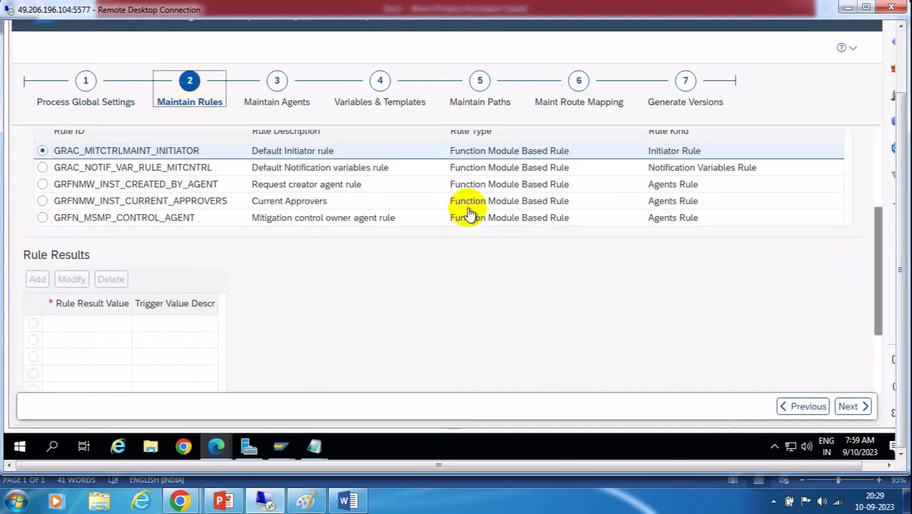
{"action": "left_click", "coordinate": [277, 87]}
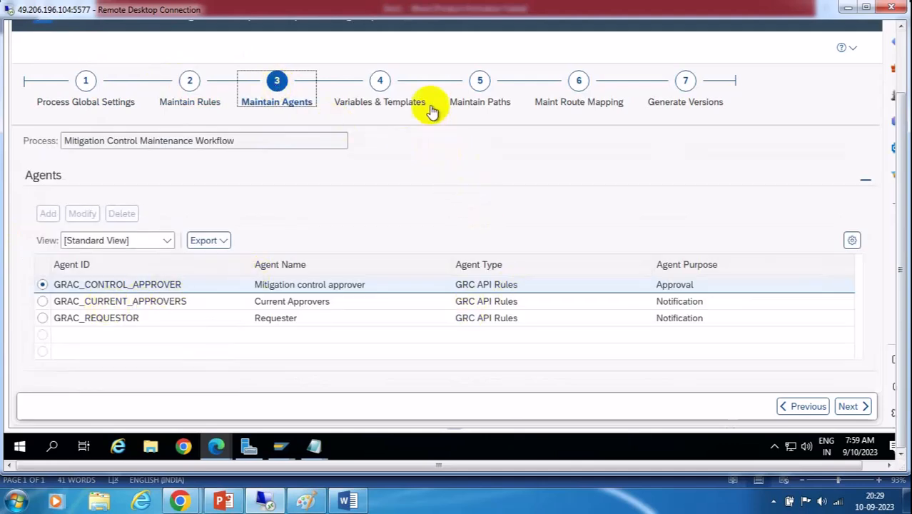
{"action": "left_click", "coordinate": [483, 92]}
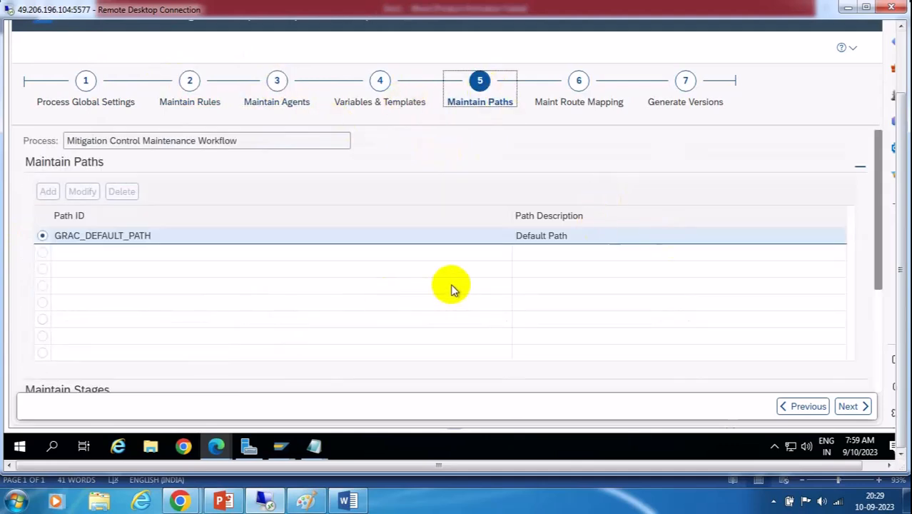
{"action": "scroll", "coordinate": [452, 287], "scroll_direction": "down", "scroll_amount": 3}
{"action": "scroll", "coordinate": [141, 162], "scroll_direction": "up", "scroll_amount": 1}
{"action": "scroll", "coordinate": [141, 162], "scroll_direction": "up", "scroll_amount": 1}
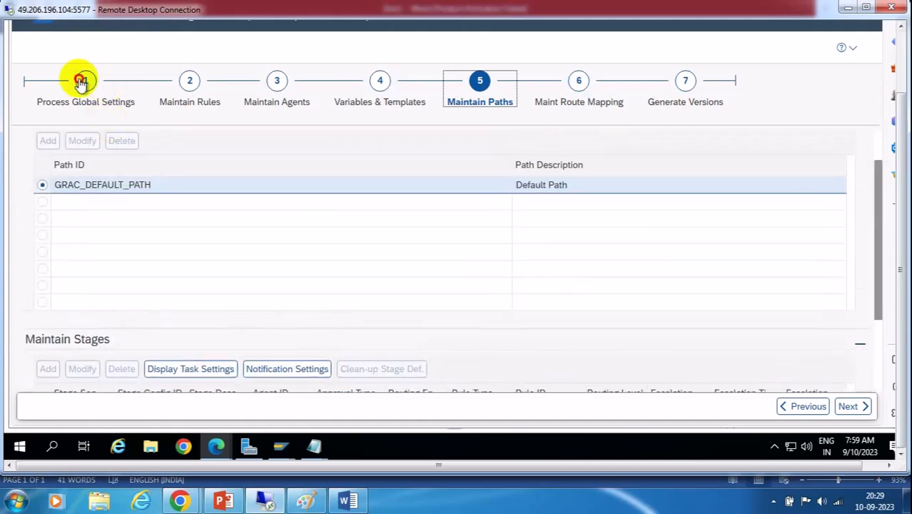
Switch the mitigation control maintenance workflow to change mode and return to the stages of GRAC_DEFAULT_PATH in Maintain Paths
{"action": "left_click", "coordinate": [83, 81]}
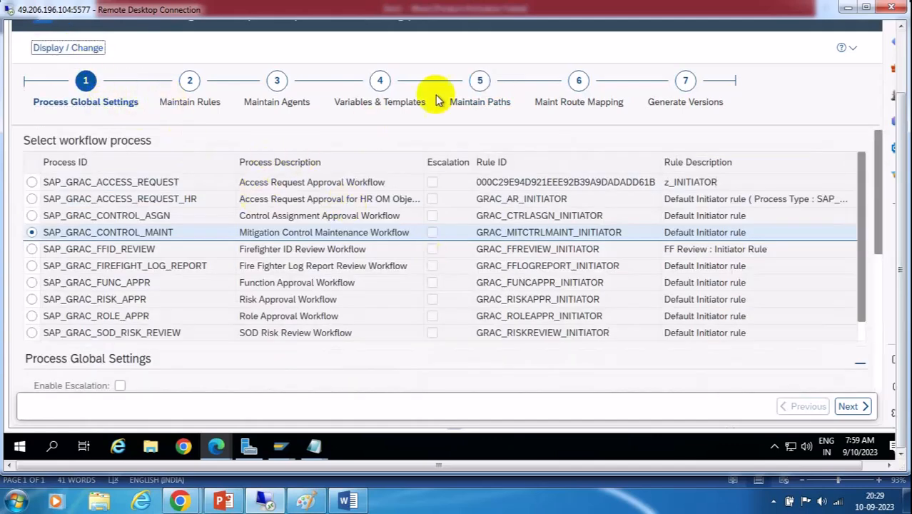
{"action": "left_click", "coordinate": [480, 81]}
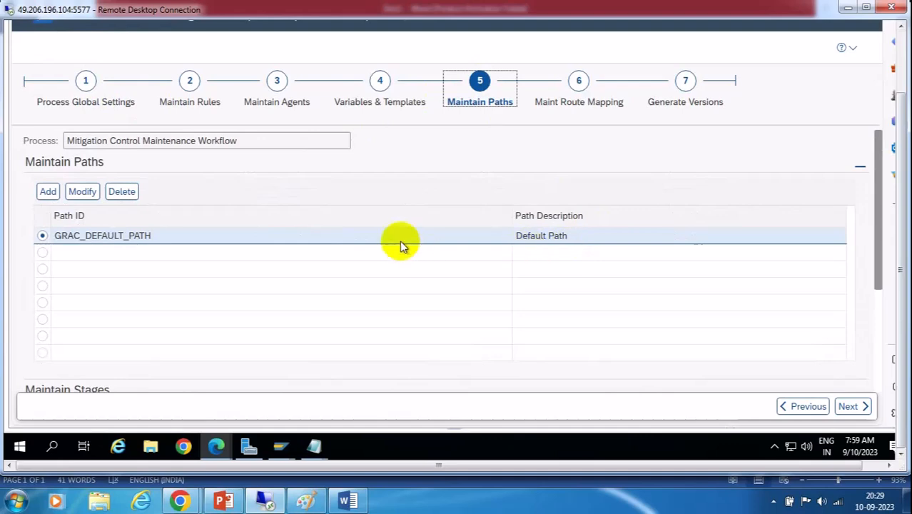
{"action": "scroll", "coordinate": [879, 309], "scroll_direction": "down", "scroll_amount": 3}
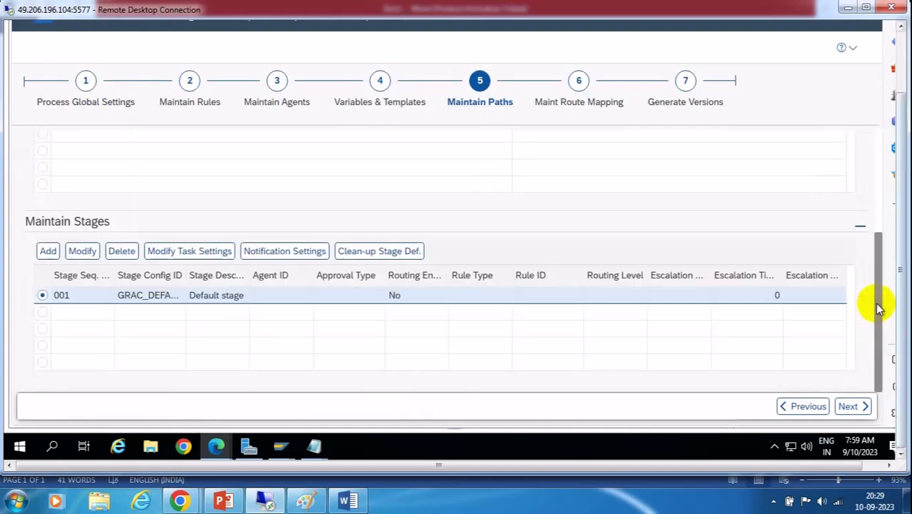
Assign agent GRAC_CONTROL_APPROVER and approval type Any One Approver to default stage 001 of the mitigation control maintenance workflow, and save the stage
{"action": "left_click", "coordinate": [79, 254]}
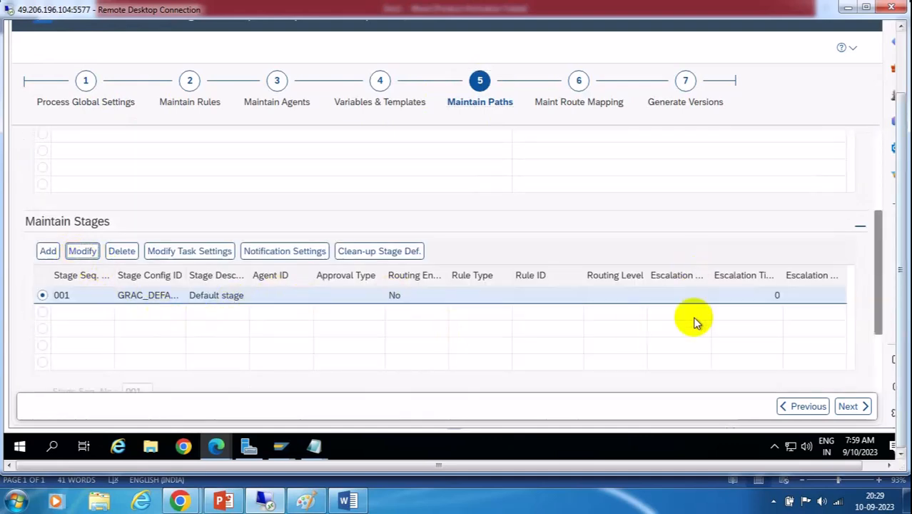
{"action": "left_click", "coordinate": [79, 345]}
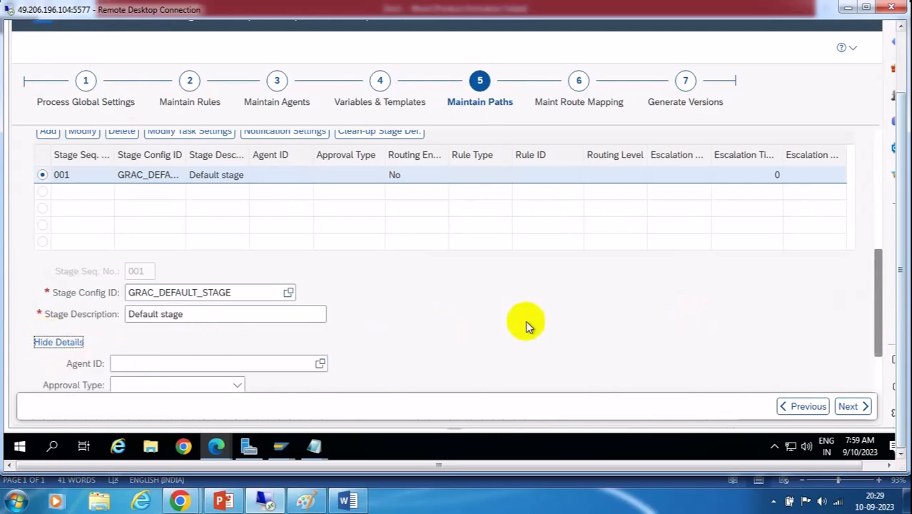
{"action": "scroll", "coordinate": [528, 322], "scroll_direction": "down", "scroll_amount": 2}
{"action": "left_click", "coordinate": [319, 278]}
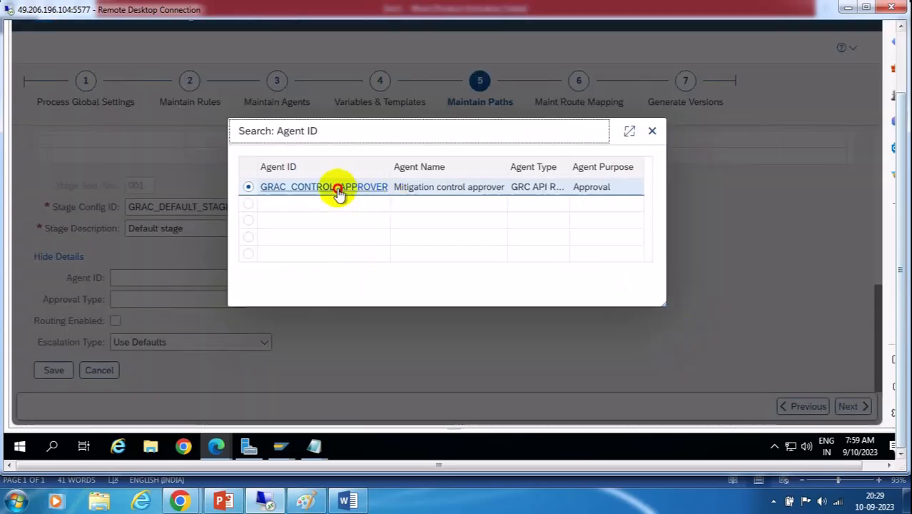
{"action": "left_click", "coordinate": [339, 191]}
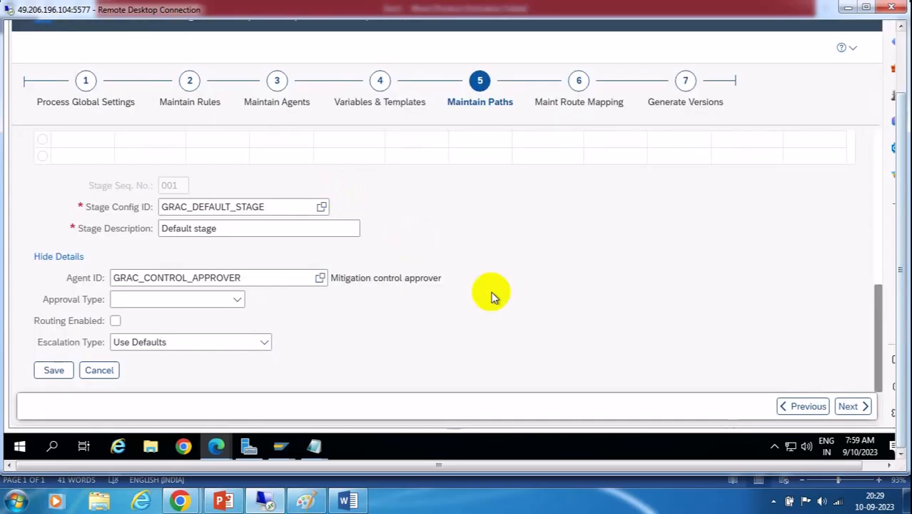
{"action": "left_click", "coordinate": [237, 300]}
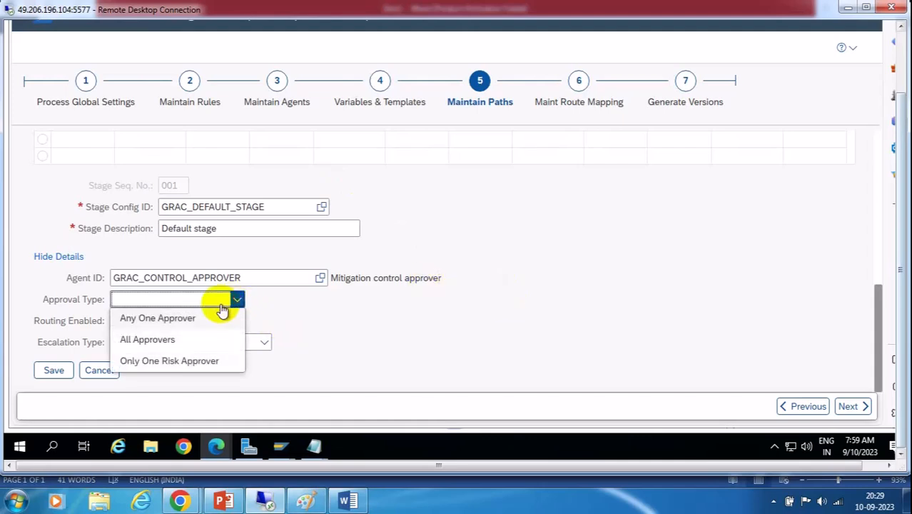
{"action": "left_click", "coordinate": [146, 323]}
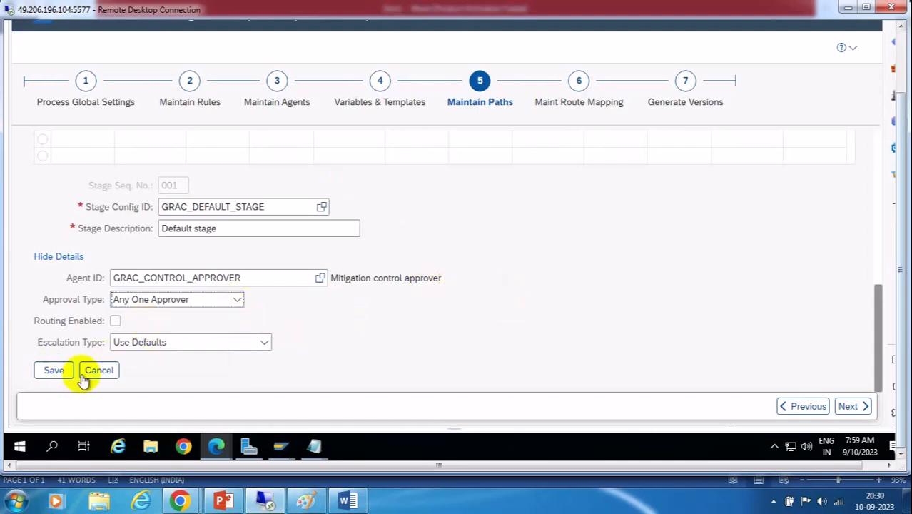
{"action": "left_click", "coordinate": [54, 370]}
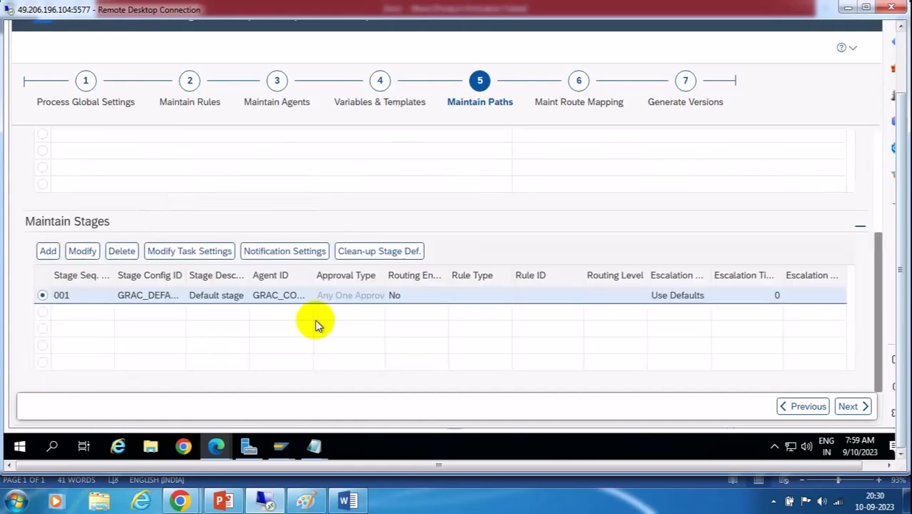
Check the route mapping, then save the mitigation control maintenance workflow in Generate Versions without transporting the object, and activate it
{"action": "scroll", "coordinate": [670, 196], "scroll_direction": "up", "scroll_amount": 3}
{"action": "left_click", "coordinate": [578, 86]}
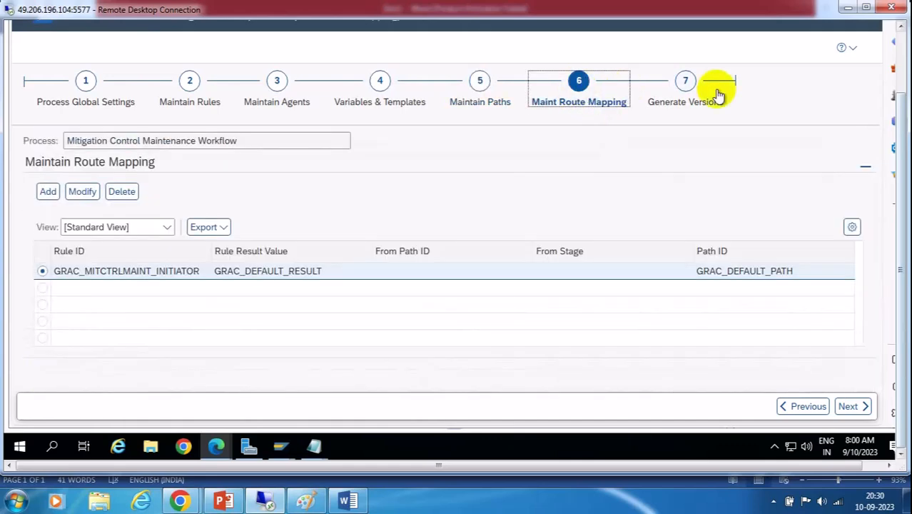
{"action": "left_click", "coordinate": [686, 82]}
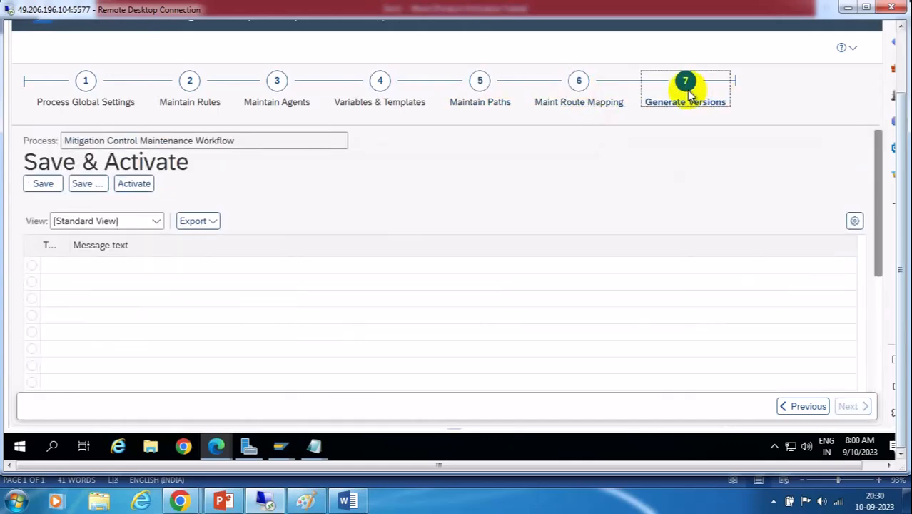
{"action": "left_click", "coordinate": [41, 186]}
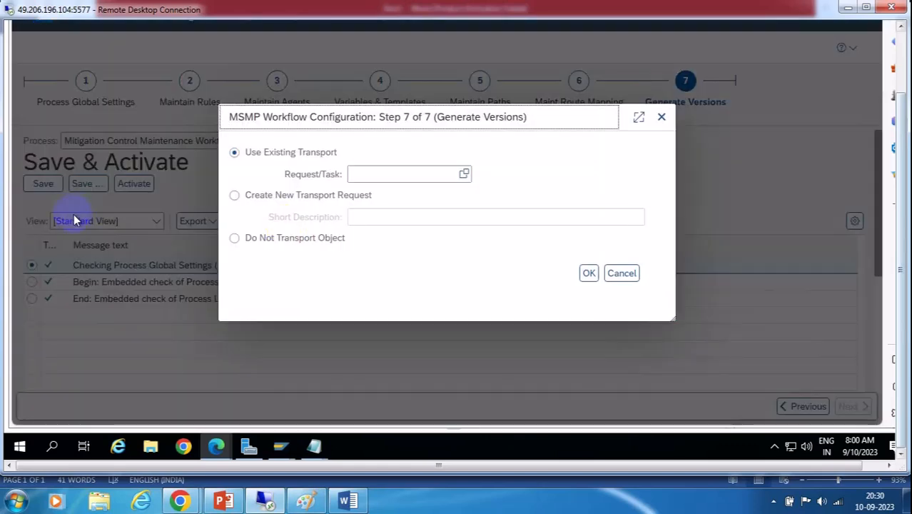
{"action": "left_click", "coordinate": [246, 238]}
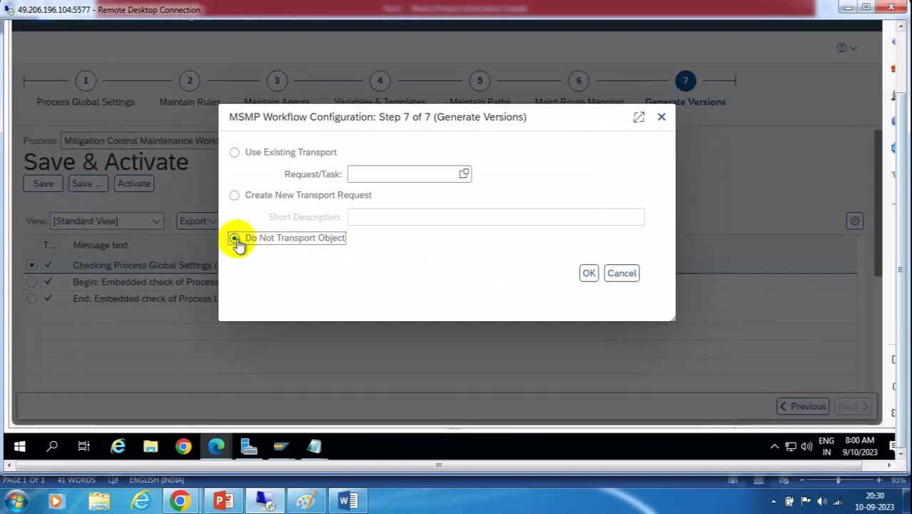
{"action": "left_click", "coordinate": [589, 272]}
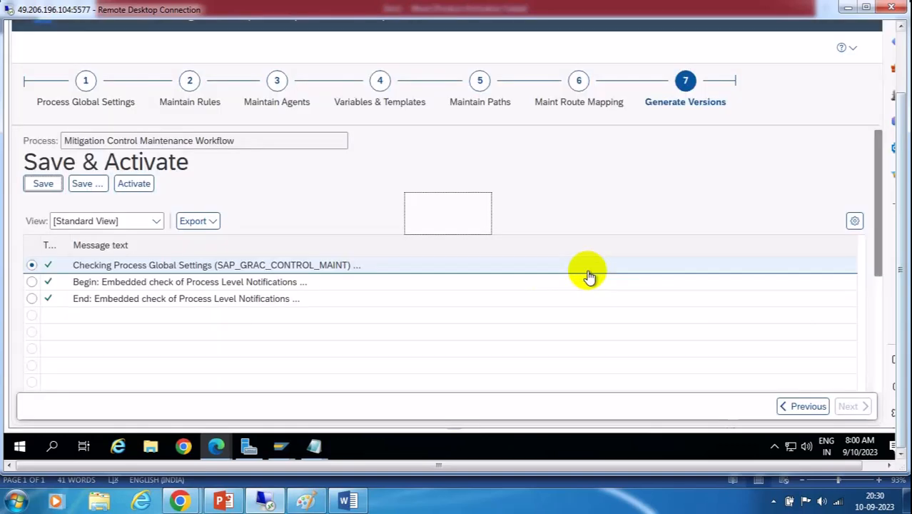
{"action": "left_click", "coordinate": [124, 184]}
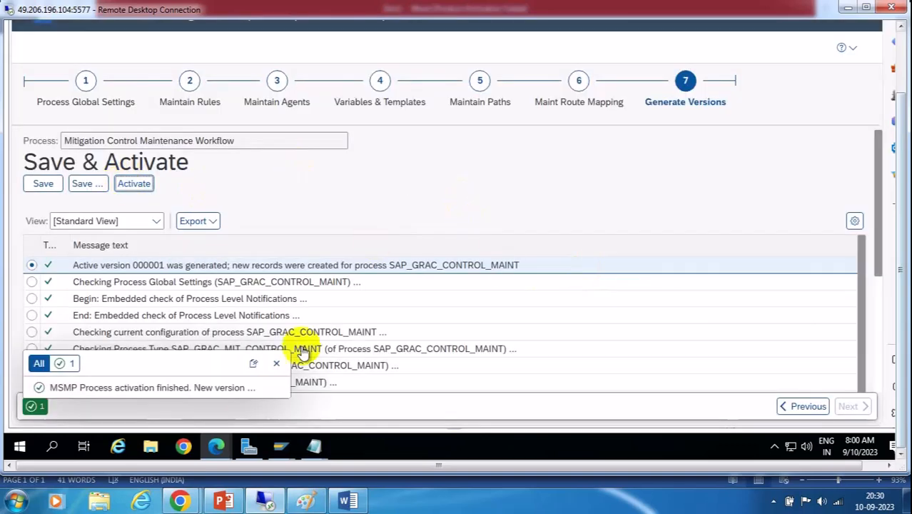
{"action": "left_click", "coordinate": [276, 363]}
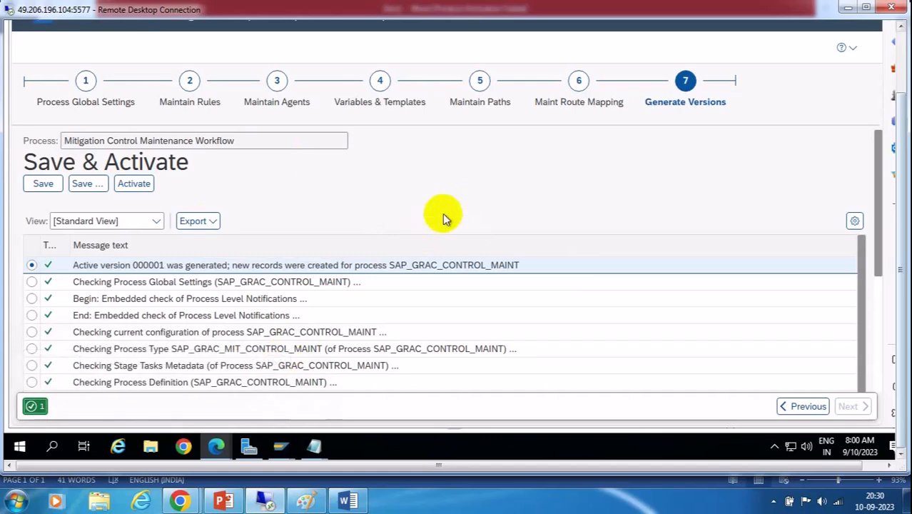
Open the Access Control Owners list from Setup in a maximized window and filter the owner type to Mitigation Approvers
{"action": "left_click", "coordinate": [900, 51]}
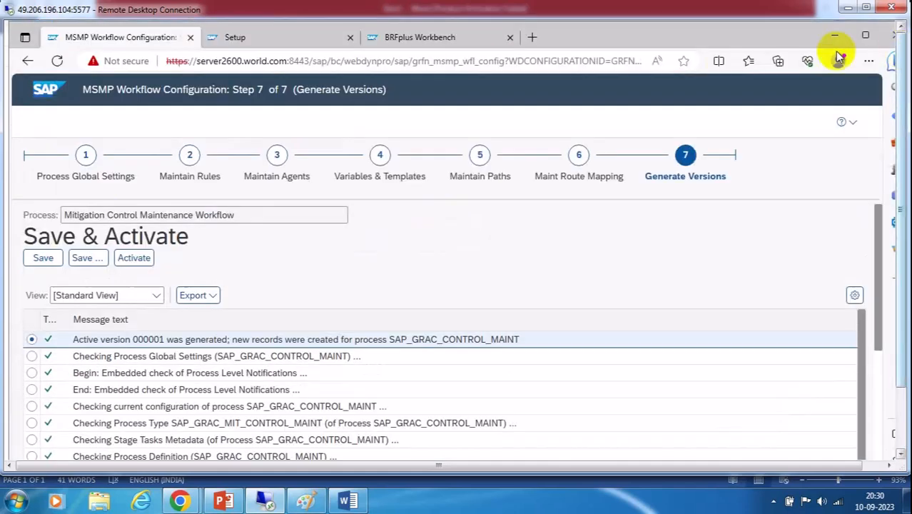
{"action": "left_click", "coordinate": [241, 38]}
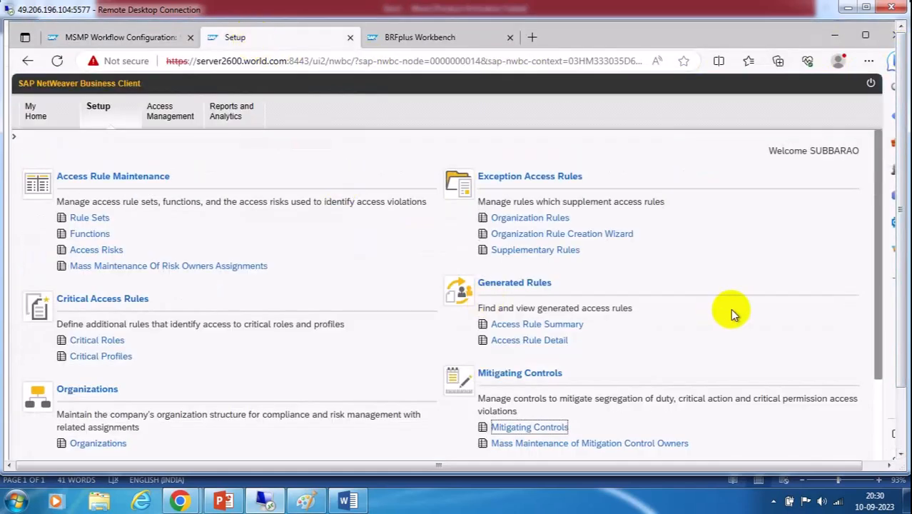
{"action": "scroll", "coordinate": [291, 324], "scroll_direction": "down", "scroll_amount": 3}
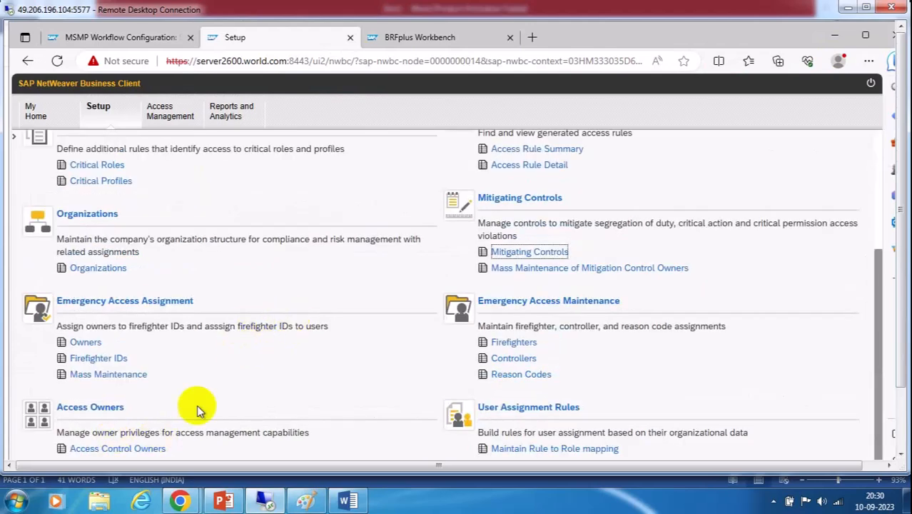
{"action": "left_click", "coordinate": [133, 450]}
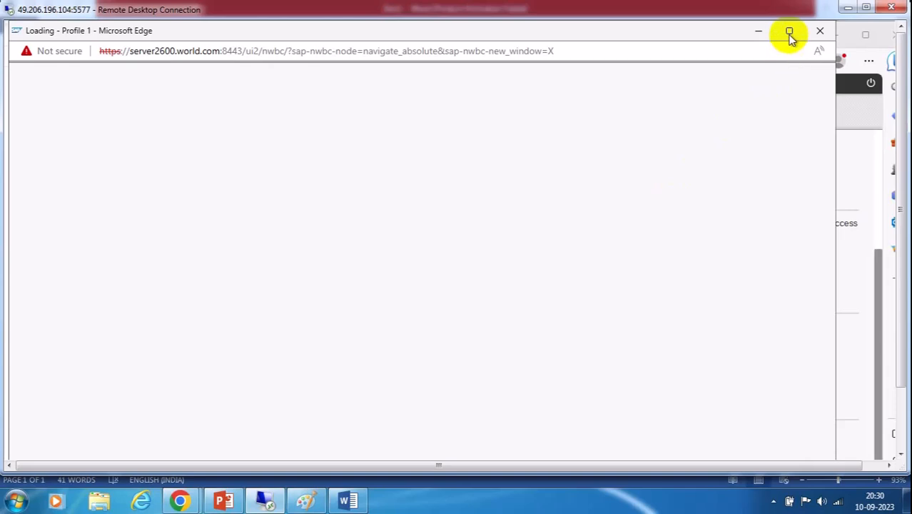
{"action": "left_click", "coordinate": [789, 32]}
{"action": "left_click", "coordinate": [246, 208]}
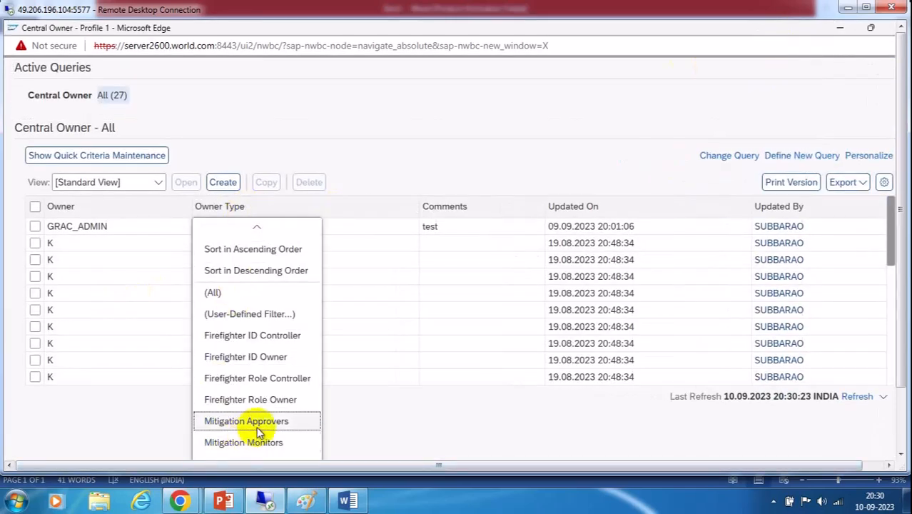
{"action": "left_click", "coordinate": [246, 421]}
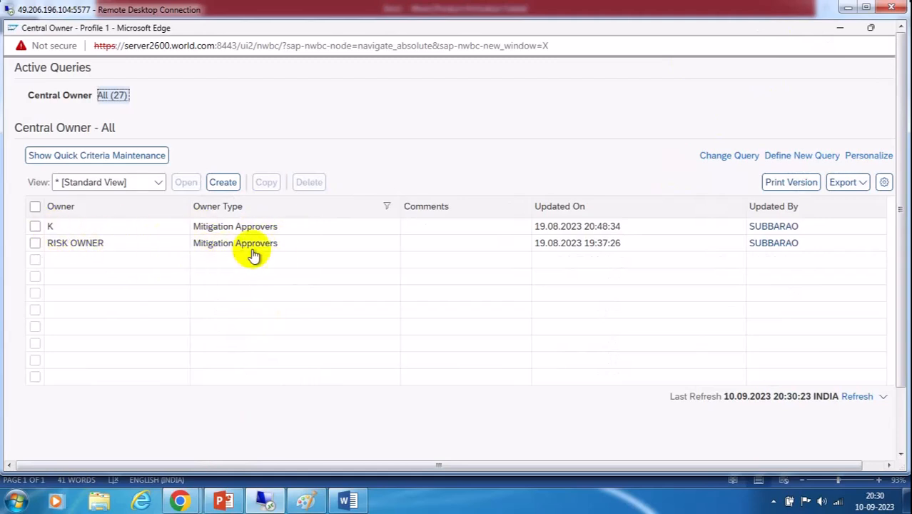
Filter the central owners by Mitigation Monitors, then show all owner types again and minimize the owners window
{"action": "left_click", "coordinate": [240, 212]}
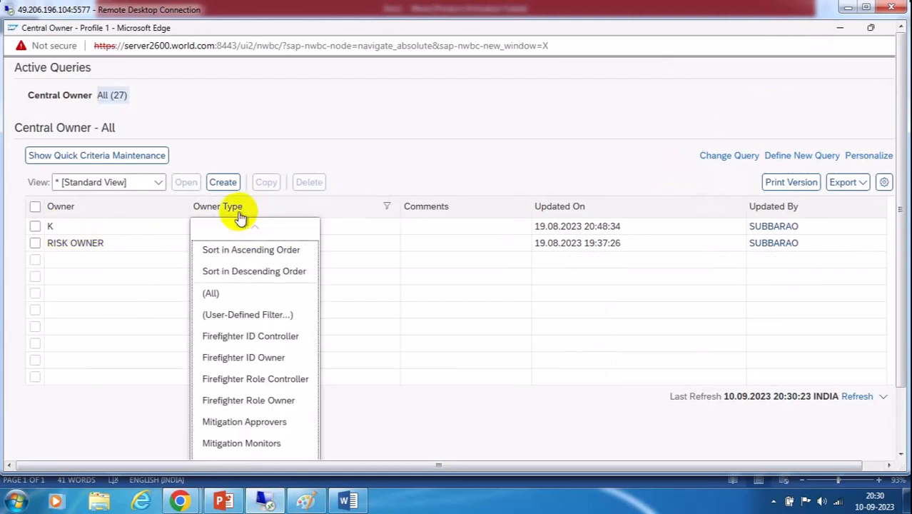
{"action": "left_click", "coordinate": [243, 443]}
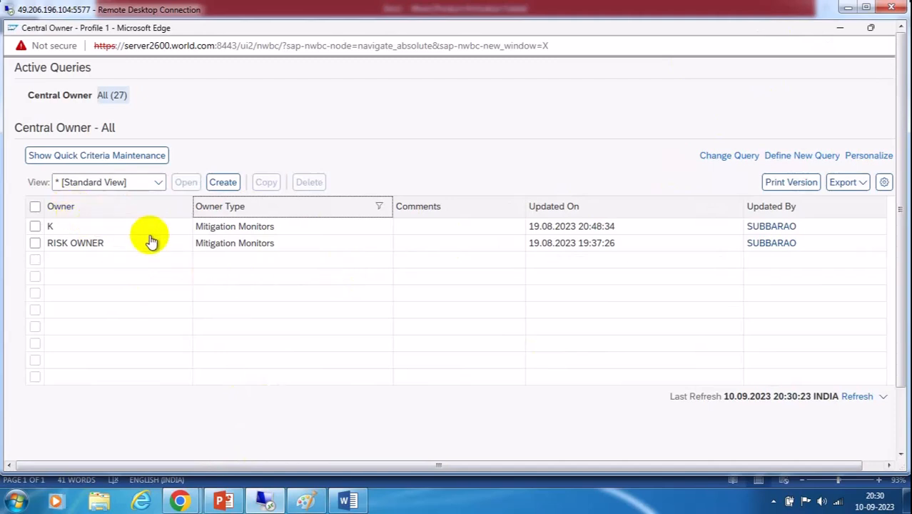
{"action": "left_click", "coordinate": [295, 206]}
{"action": "left_click", "coordinate": [220, 303]}
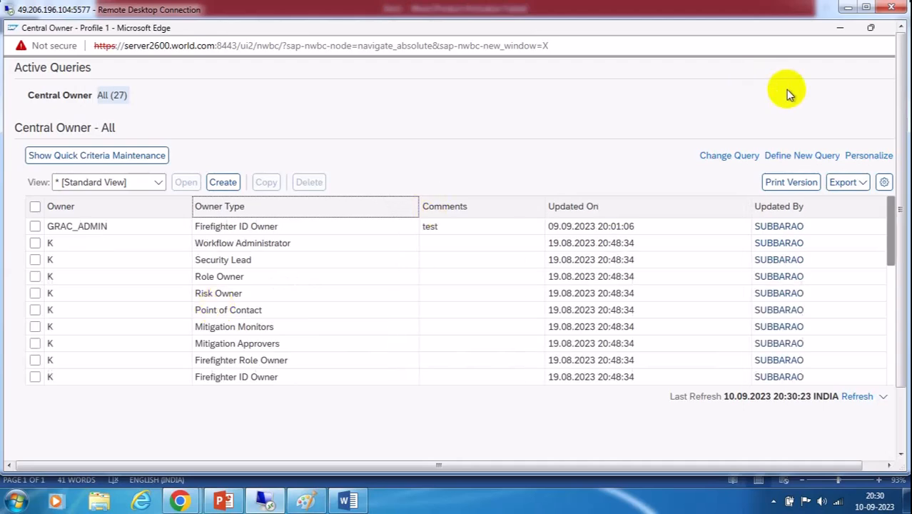
{"action": "left_click", "coordinate": [839, 30]}
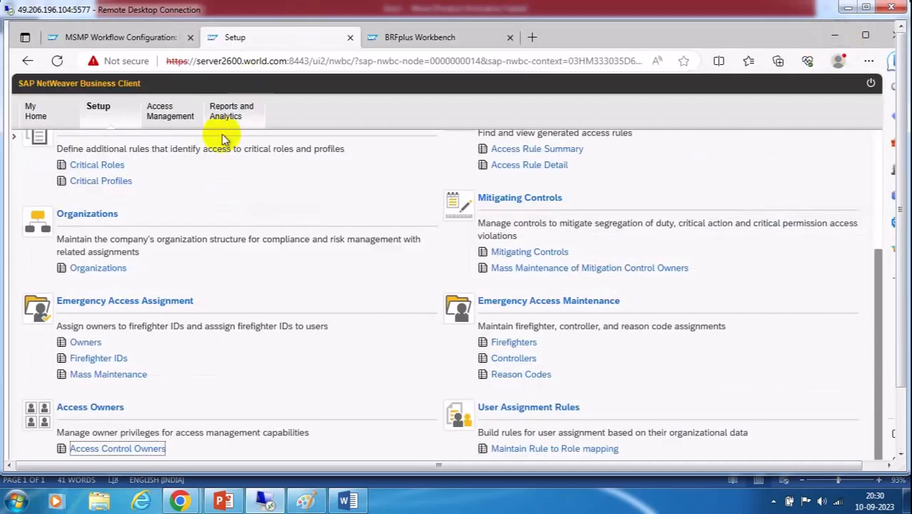
Check the AC owners assigned to DEMO_ORG_UNIT in the organization hierarchy, leaving the organization unchanged and minimizing the window
{"action": "left_click", "coordinate": [97, 268]}
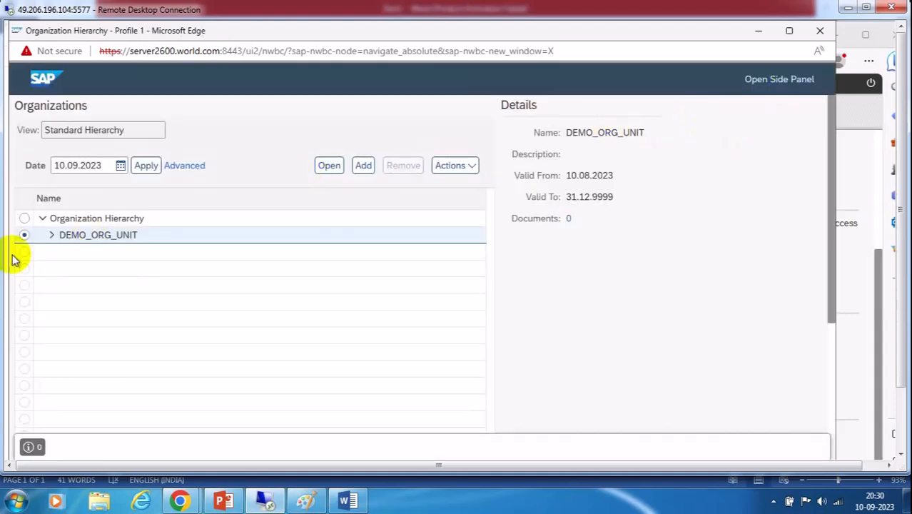
{"action": "left_click", "coordinate": [51, 235]}
{"action": "double_click", "coordinate": [107, 234]}
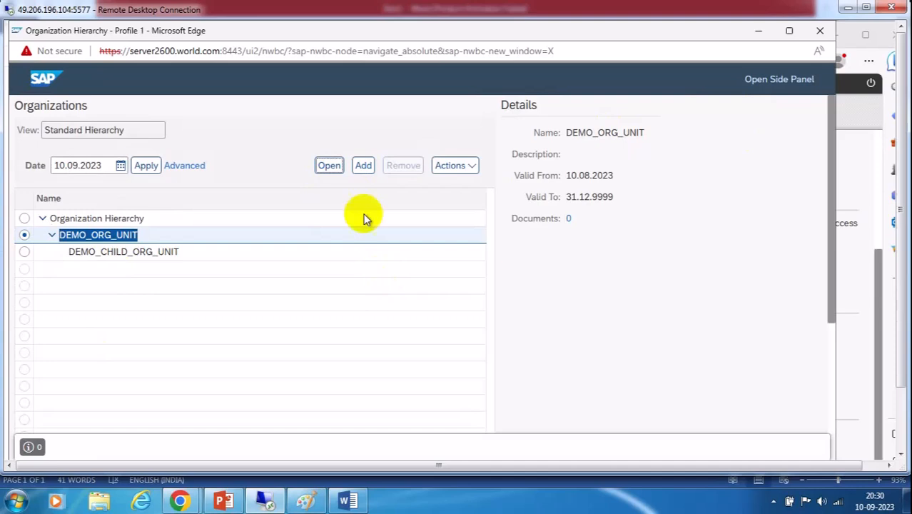
{"action": "left_click", "coordinate": [328, 166]}
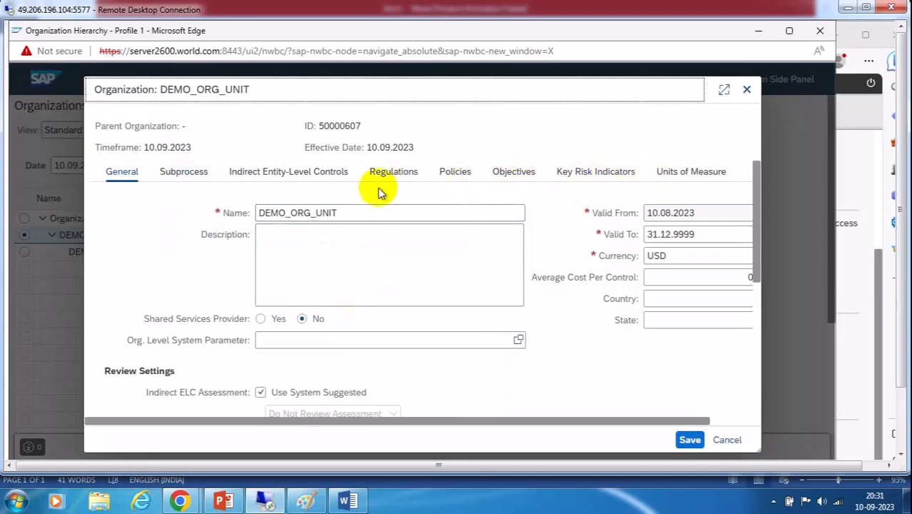
{"action": "left_click", "coordinate": [724, 90]}
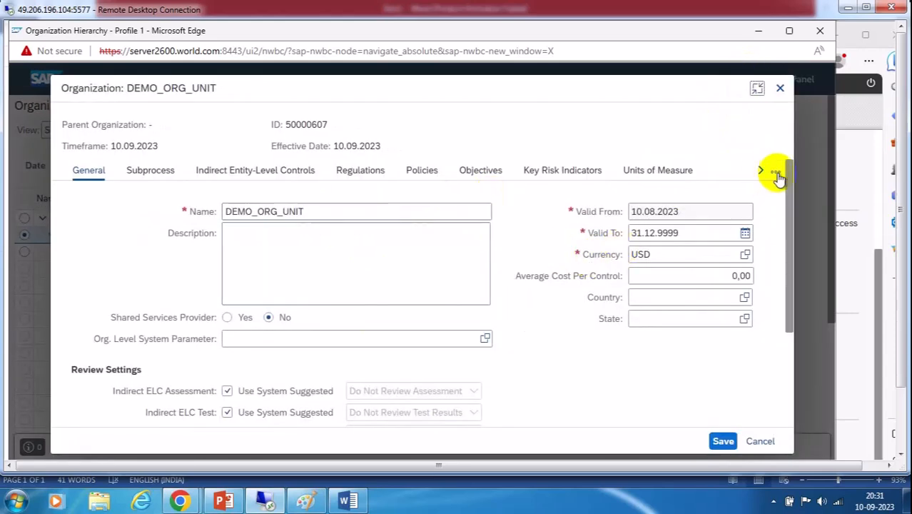
{"action": "left_click", "coordinate": [762, 172]}
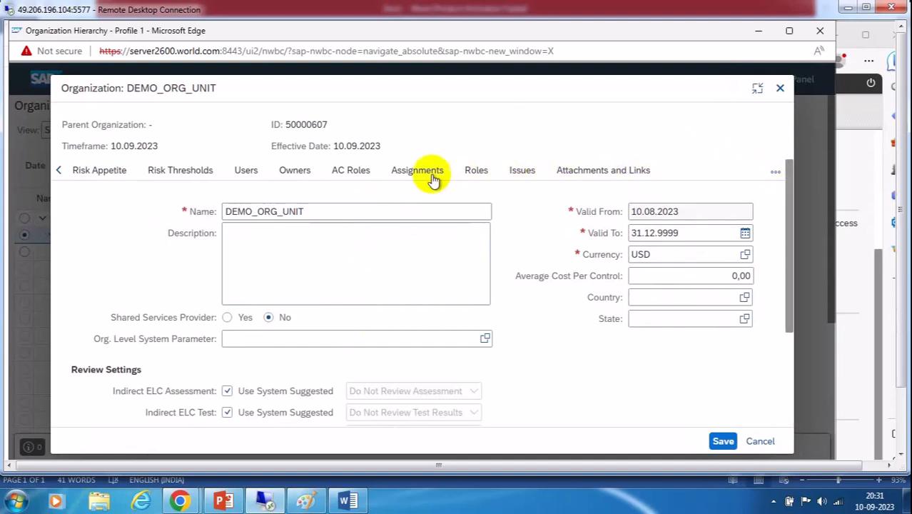
{"action": "left_click", "coordinate": [299, 171]}
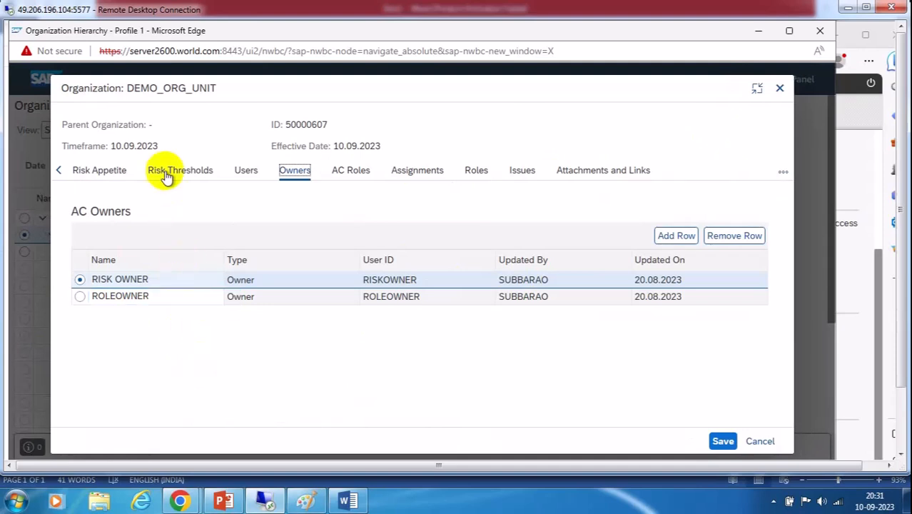
{"action": "left_click", "coordinate": [760, 441]}
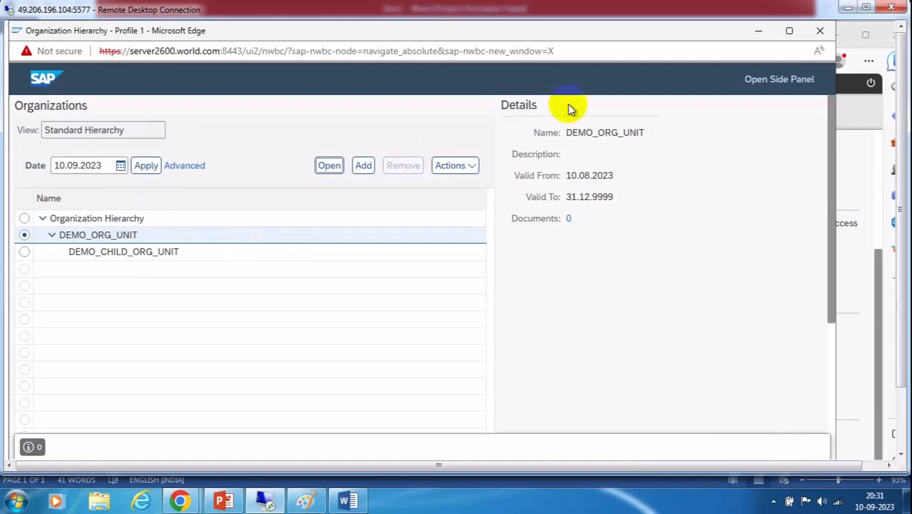
{"action": "left_click", "coordinate": [759, 31]}
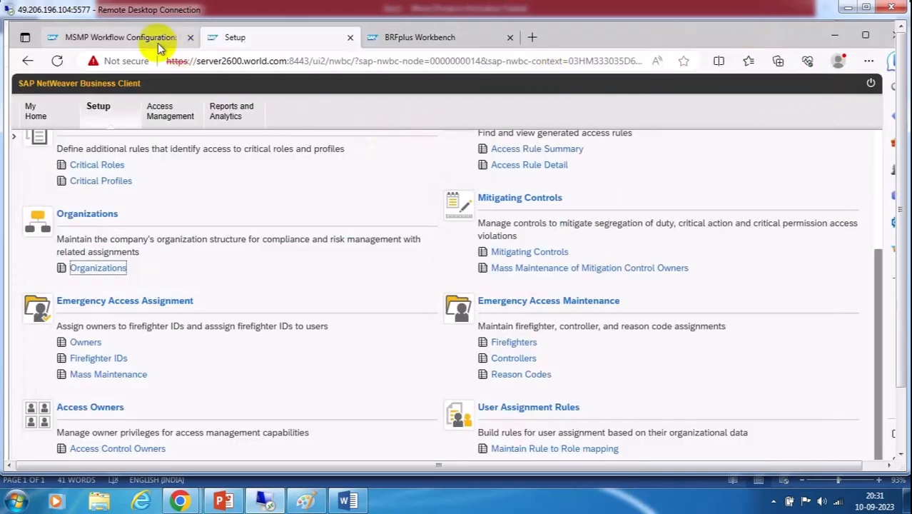
Return to the MSMP workflow configuration, select process SAP_GRAC_CONTROL_ASGN and check its stages in Maintain Paths
{"action": "left_click", "coordinate": [100, 40]}
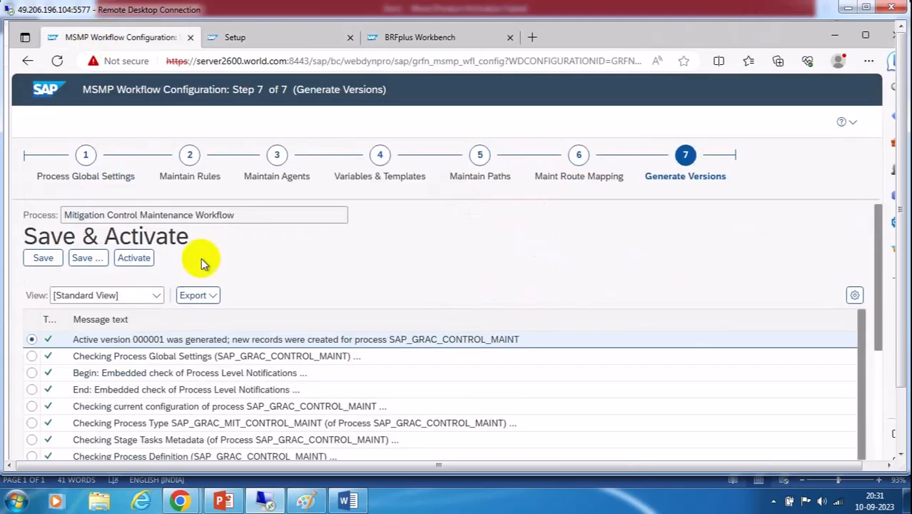
{"action": "left_click", "coordinate": [84, 157]}
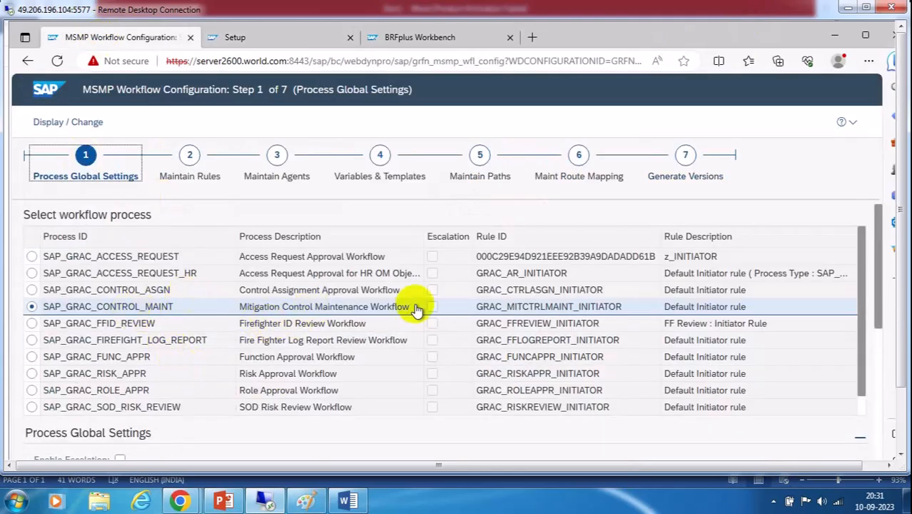
{"action": "left_click", "coordinate": [93, 292]}
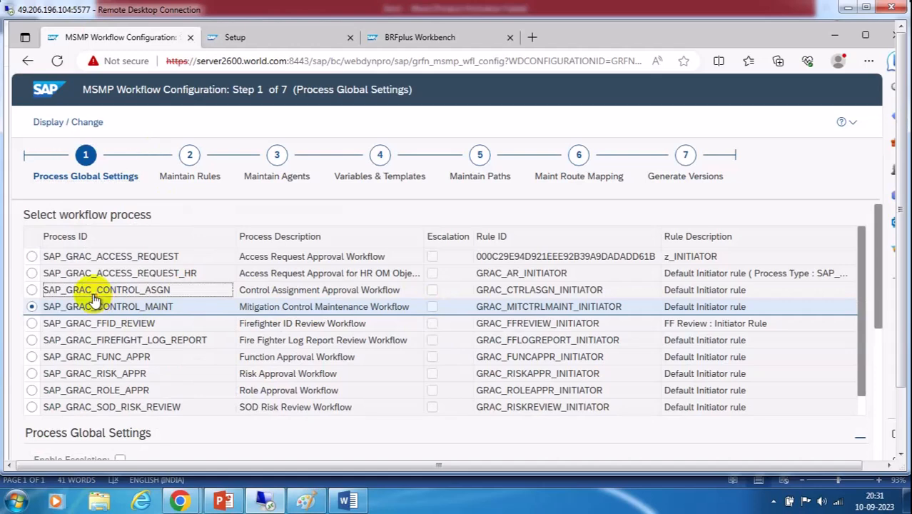
{"action": "left_click", "coordinate": [491, 175]}
{"action": "scroll", "coordinate": [600, 286], "scroll_direction": "down", "scroll_amount": 5}
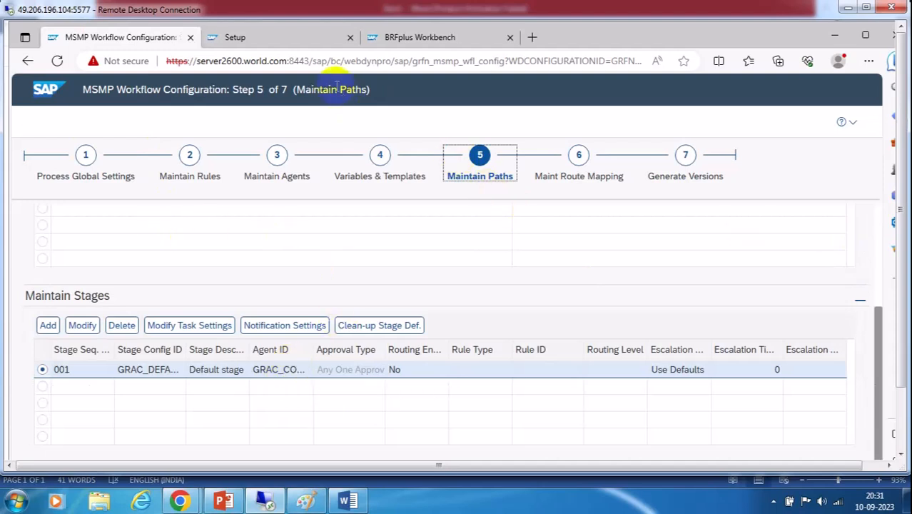
Look at the mitigating controls list from Setup and close its window again
{"action": "left_click", "coordinate": [296, 39]}
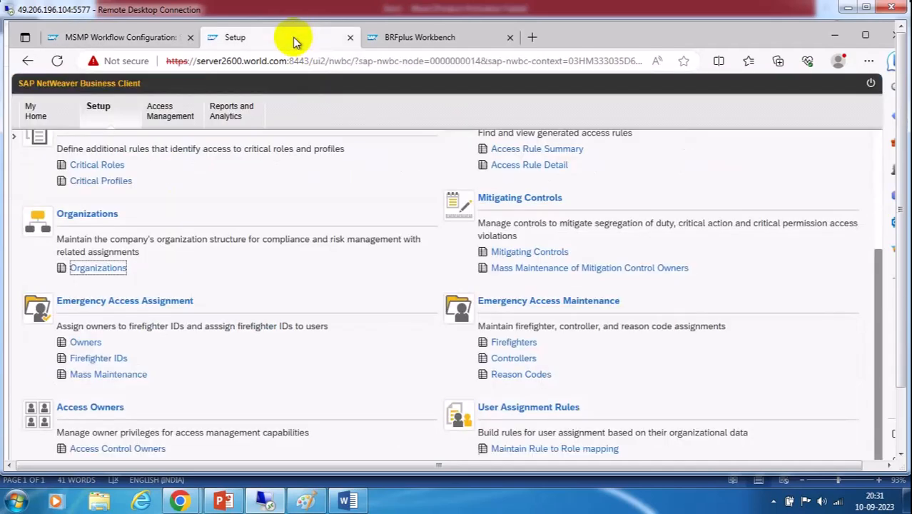
{"action": "left_click", "coordinate": [530, 255]}
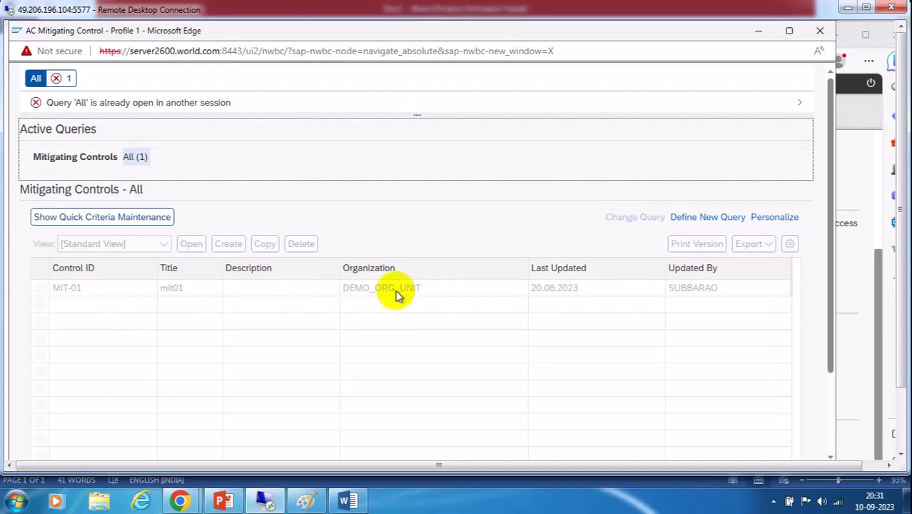
{"action": "left_click", "coordinate": [823, 31]}
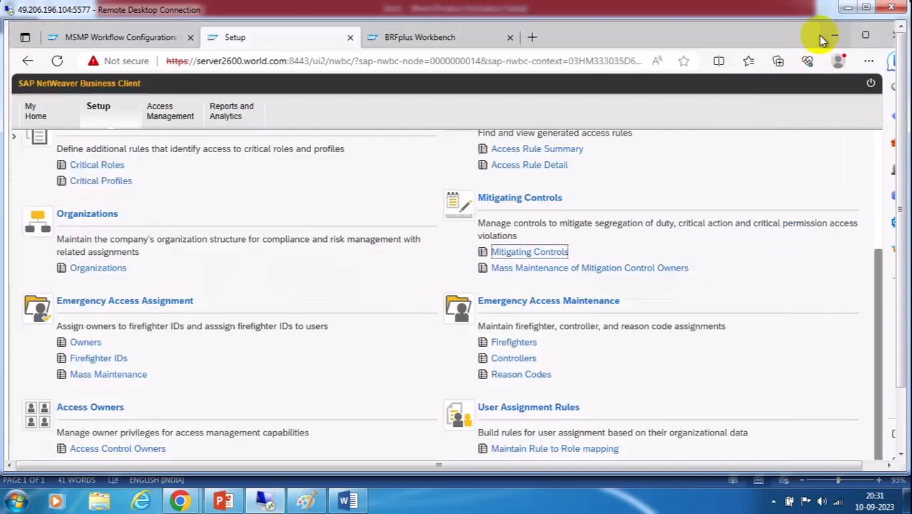
Close the leftover Organization Hierarchy and Central Owner browser windows
{"action": "left_click", "coordinate": [902, 408]}
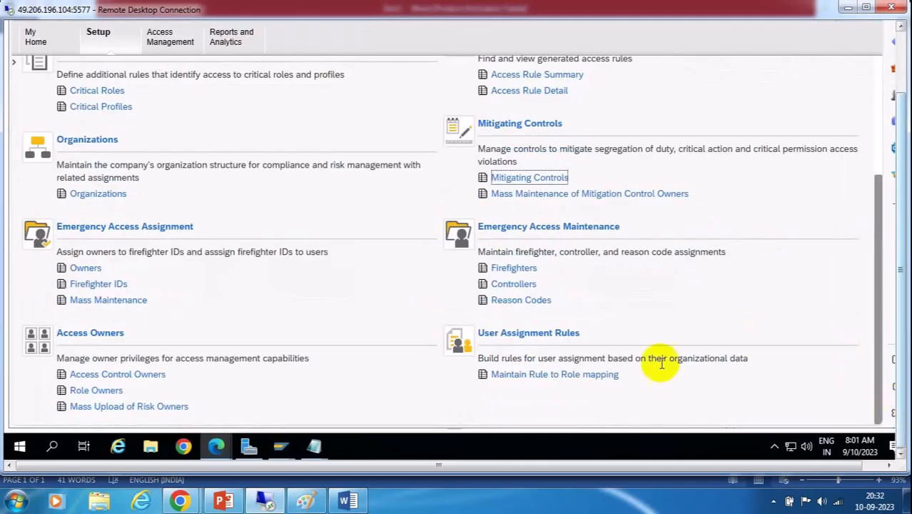
{"action": "left_click", "coordinate": [216, 450]}
{"action": "mouse_move", "coordinate": [528, 390]}
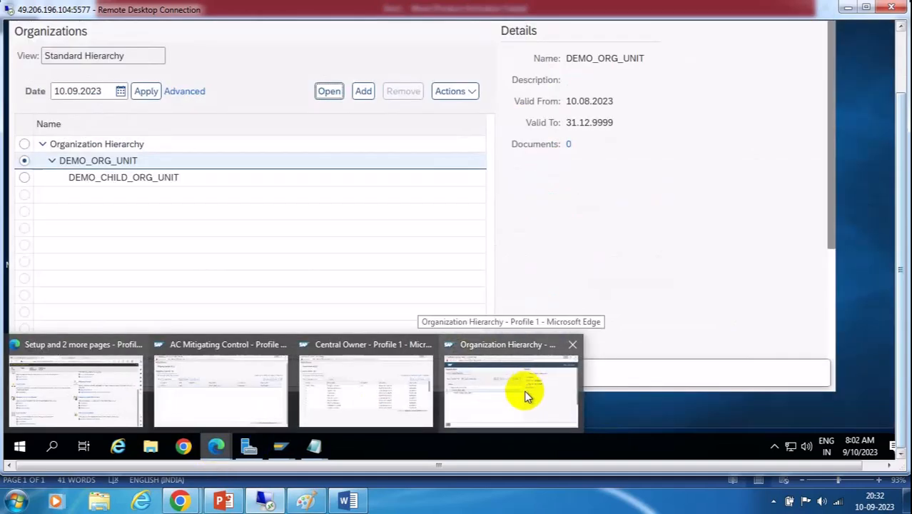
{"action": "left_click", "coordinate": [573, 344]}
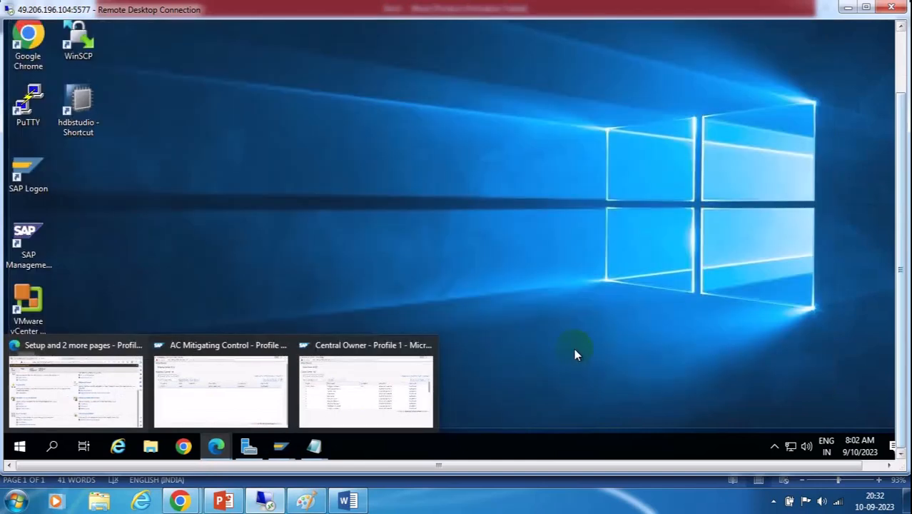
{"action": "left_click", "coordinate": [429, 347]}
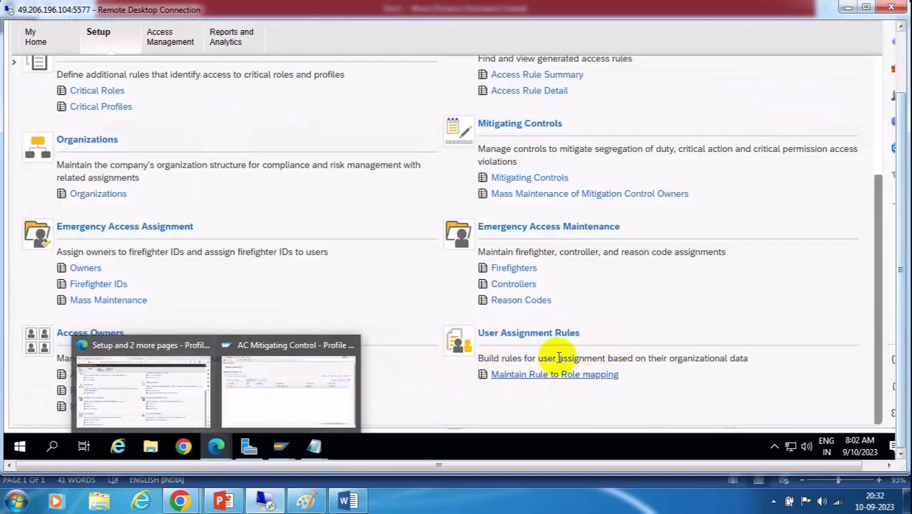
Open a new Access Request form from Access Management and maximize its window
{"action": "left_click", "coordinate": [901, 56]}
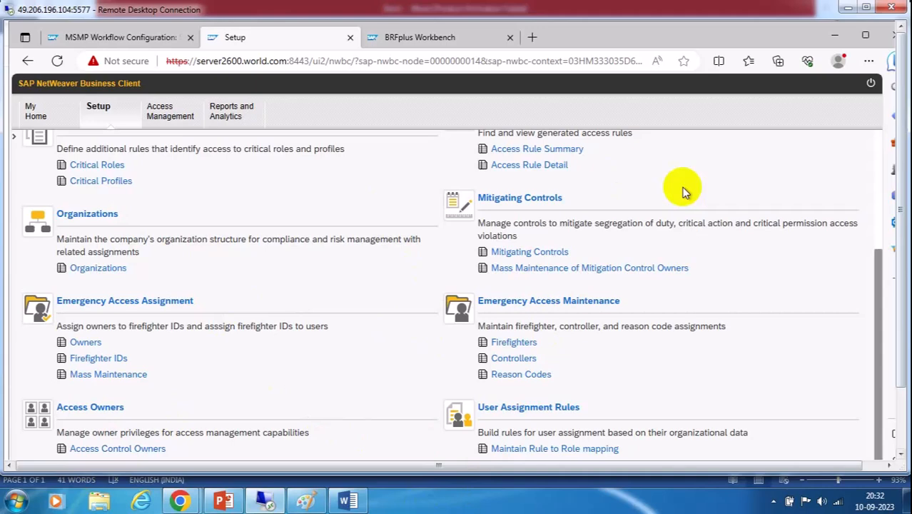
{"action": "left_click", "coordinate": [118, 38]}
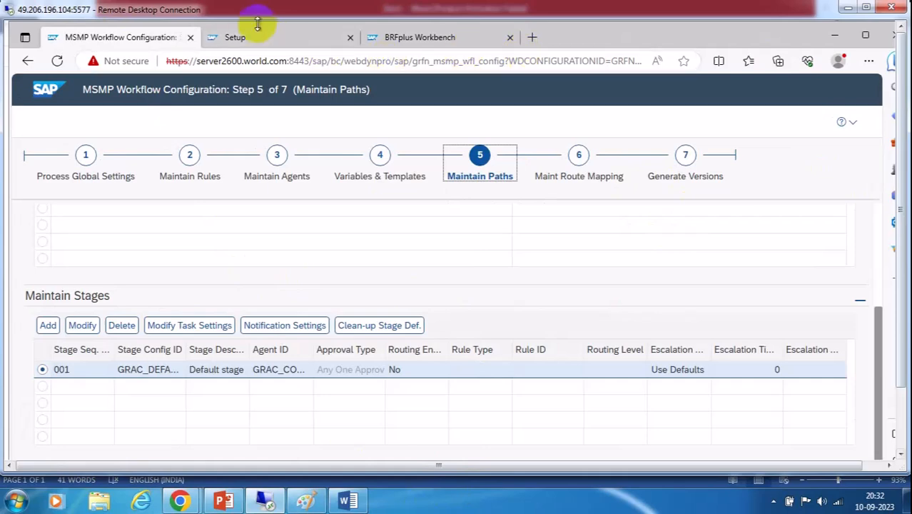
{"action": "left_click", "coordinate": [239, 37]}
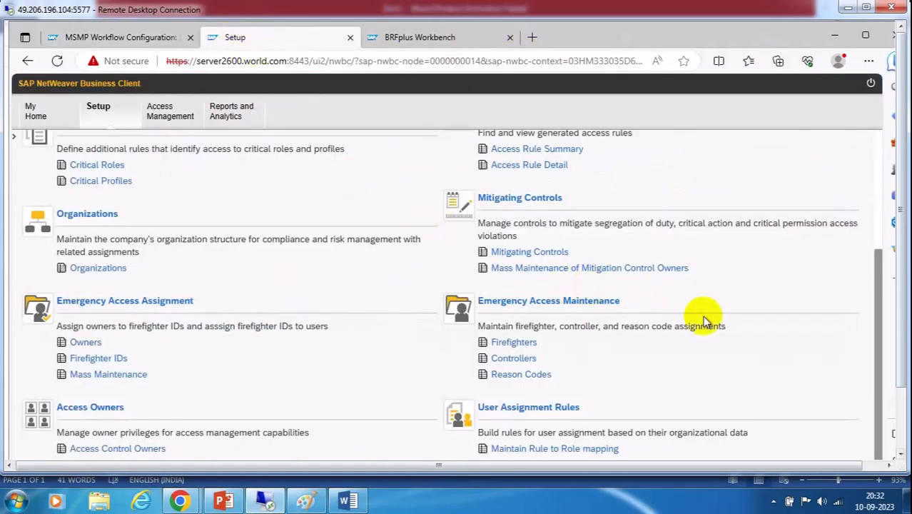
{"action": "scroll", "coordinate": [702, 315], "scroll_direction": "up", "scroll_amount": 3}
{"action": "scroll", "coordinate": [702, 316], "scroll_direction": "down", "scroll_amount": 3}
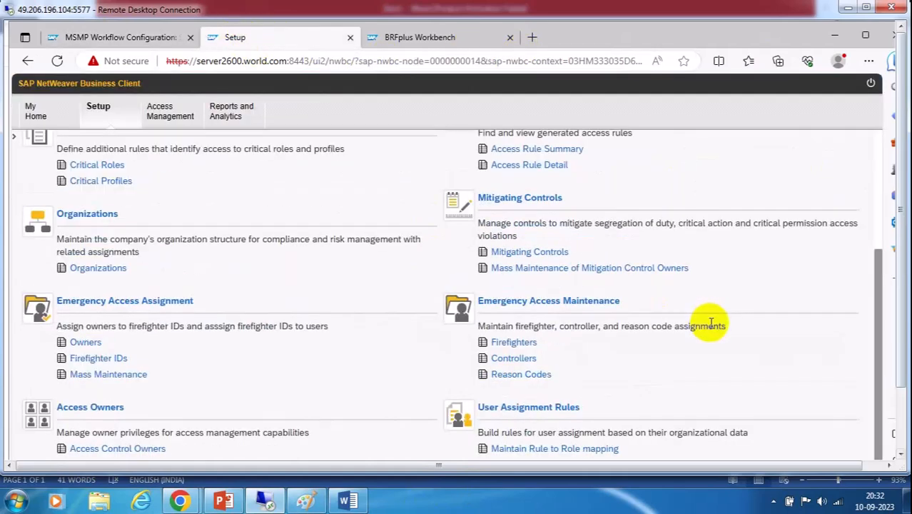
{"action": "left_click", "coordinate": [176, 120]}
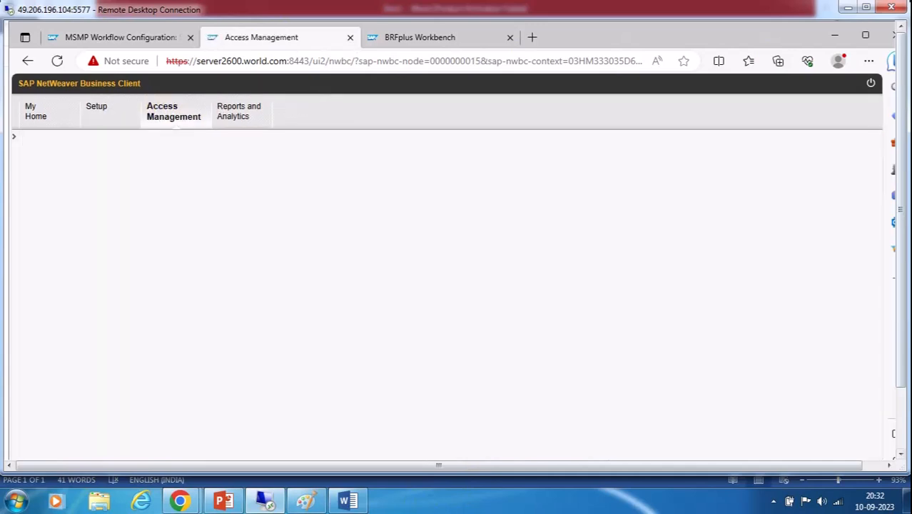
{"action": "scroll", "coordinate": [656, 289], "scroll_direction": "down", "scroll_amount": 3}
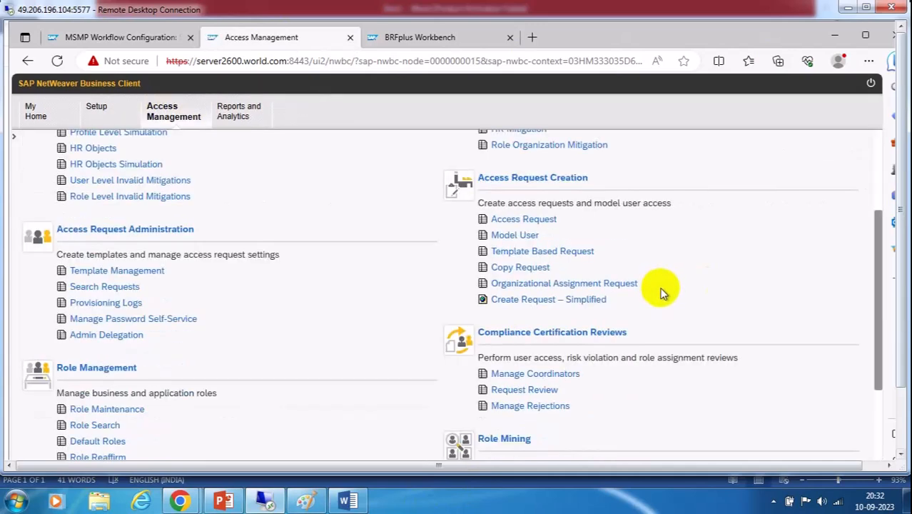
{"action": "left_click", "coordinate": [516, 217]}
{"action": "left_click", "coordinate": [790, 31]}
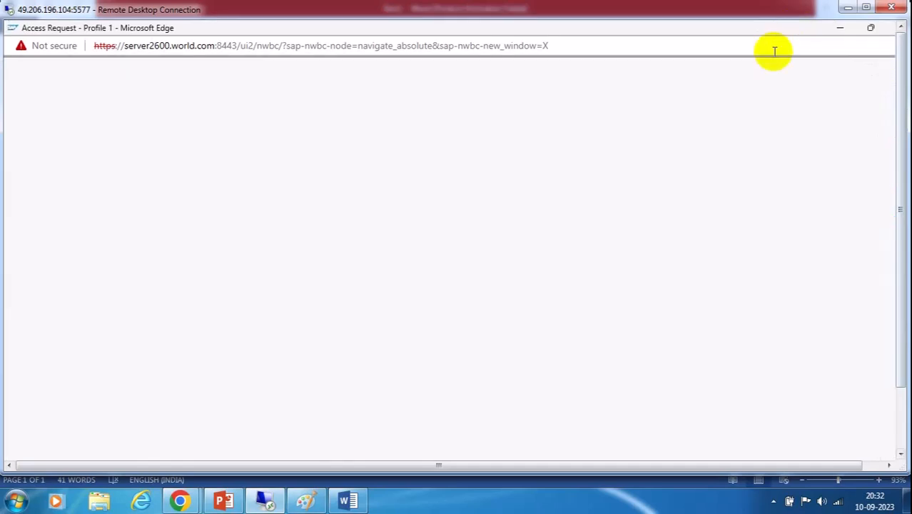
Examine the personal, communication, defaults and logon fields in the access request's User Details
{"action": "scroll", "coordinate": [762, 326], "scroll_direction": "down", "scroll_amount": 2}
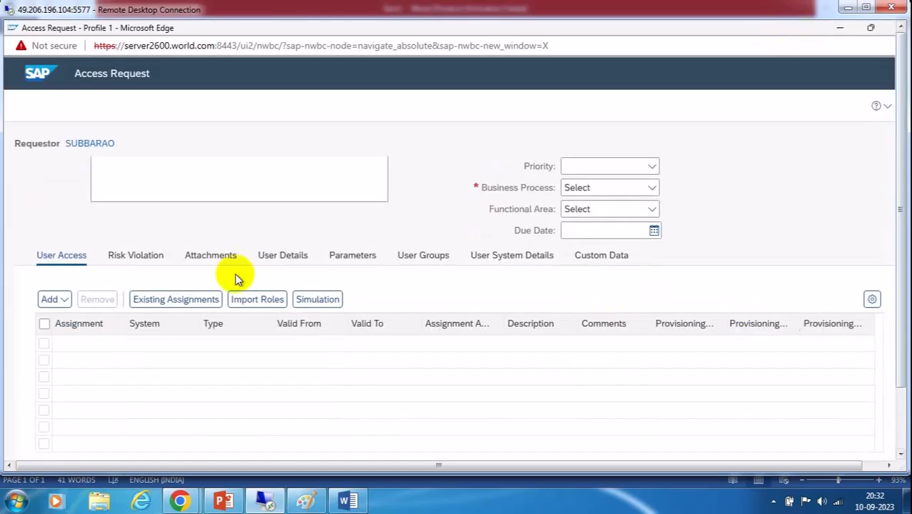
{"action": "left_click", "coordinate": [285, 257]}
{"action": "scroll", "coordinate": [856, 332], "scroll_direction": "down", "scroll_amount": 3}
{"action": "scroll", "coordinate": [882, 335], "scroll_direction": "down", "scroll_amount": 2}
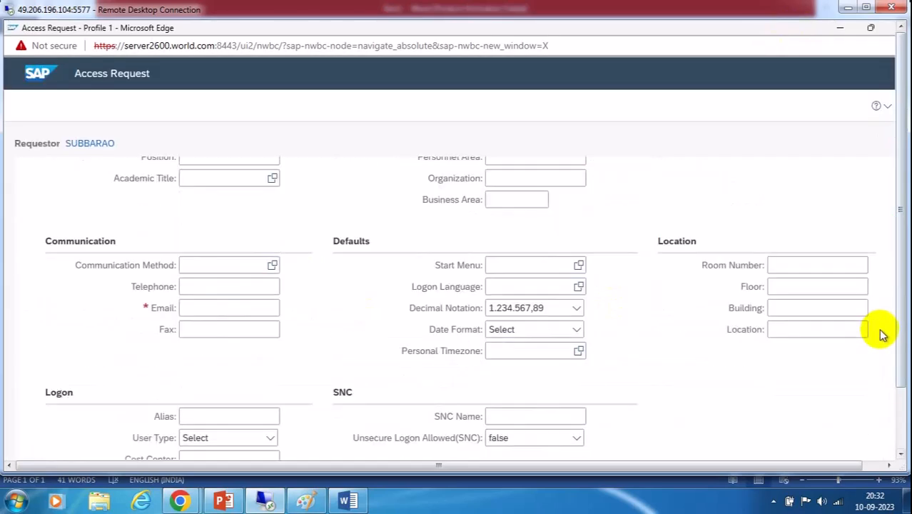
{"action": "scroll", "coordinate": [883, 336], "scroll_direction": "down", "scroll_amount": 1}
{"action": "left_click", "coordinate": [262, 432]}
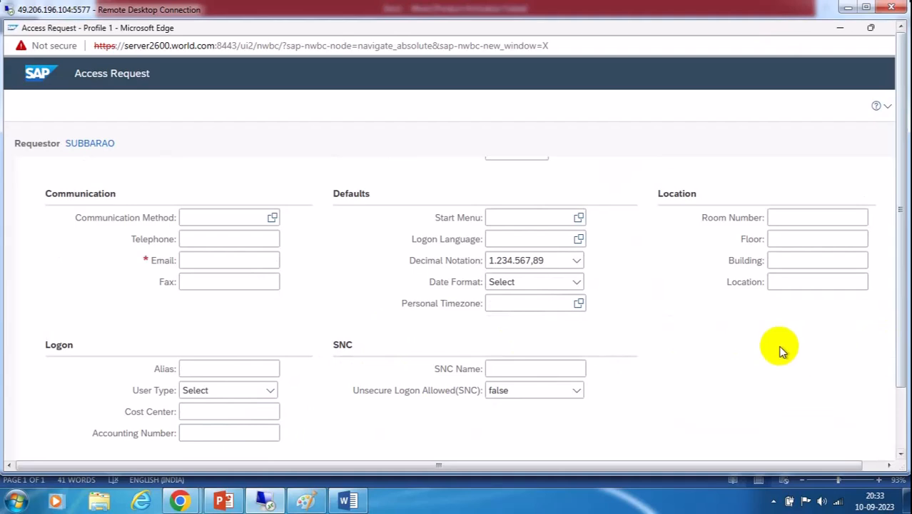
{"action": "scroll", "coordinate": [781, 349], "scroll_direction": "up", "scroll_amount": 1}
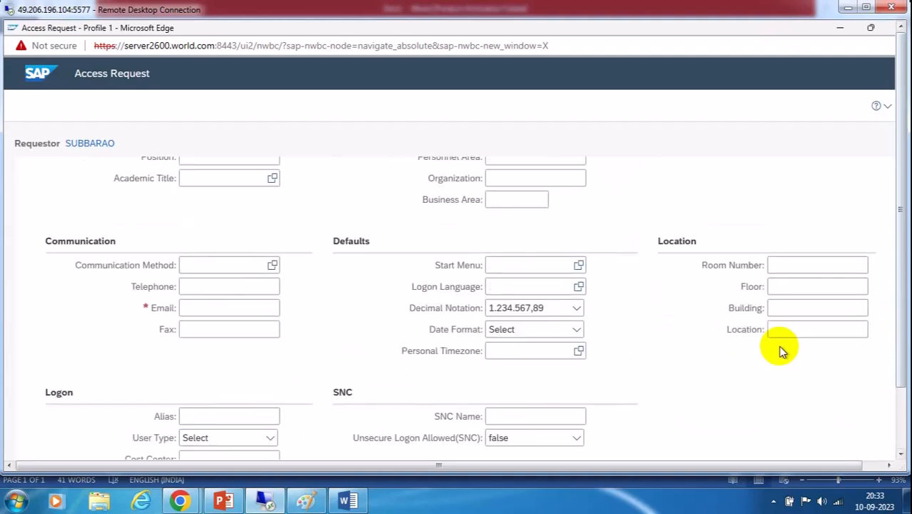
{"action": "scroll", "coordinate": [781, 350], "scroll_direction": "up", "scroll_amount": 1}
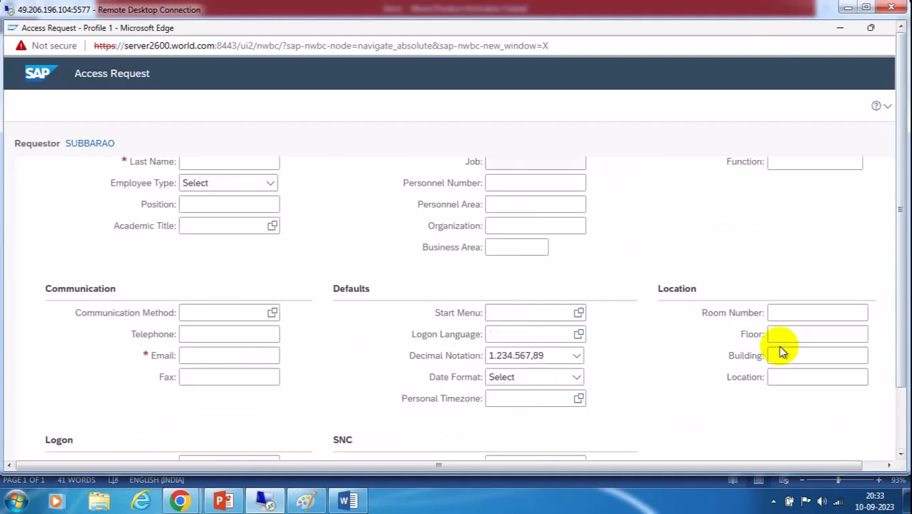
Check the available Employee Type options in User Details and return to the request's User Access section
{"action": "left_click", "coordinate": [281, 183]}
{"action": "left_click", "coordinate": [278, 184]}
{"action": "left_click", "coordinate": [365, 203]}
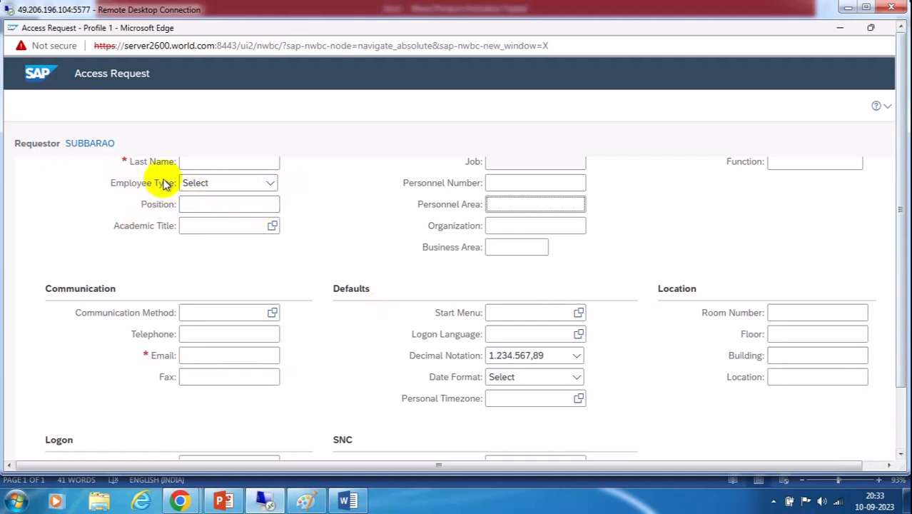
{"action": "left_click", "coordinate": [314, 190]}
{"action": "scroll", "coordinate": [841, 248], "scroll_direction": "up", "scroll_amount": 3}
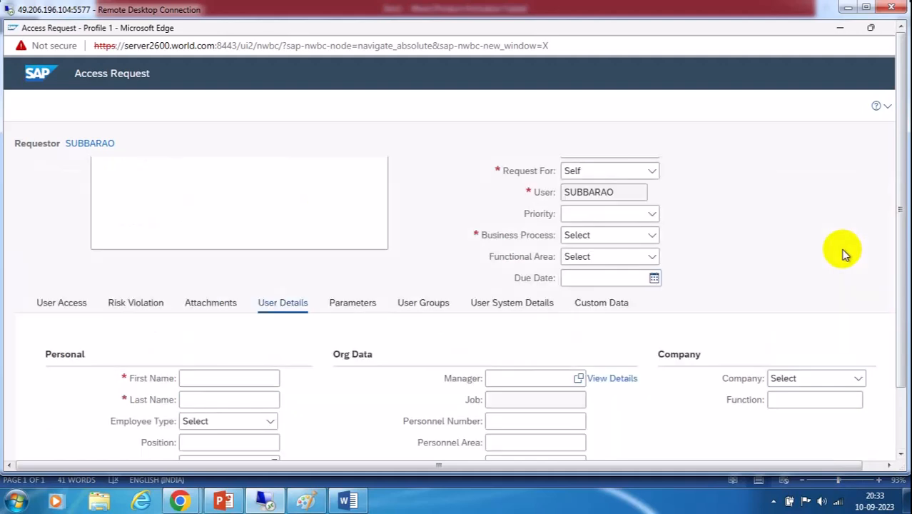
{"action": "scroll", "coordinate": [261, 330], "scroll_direction": "down", "scroll_amount": 2}
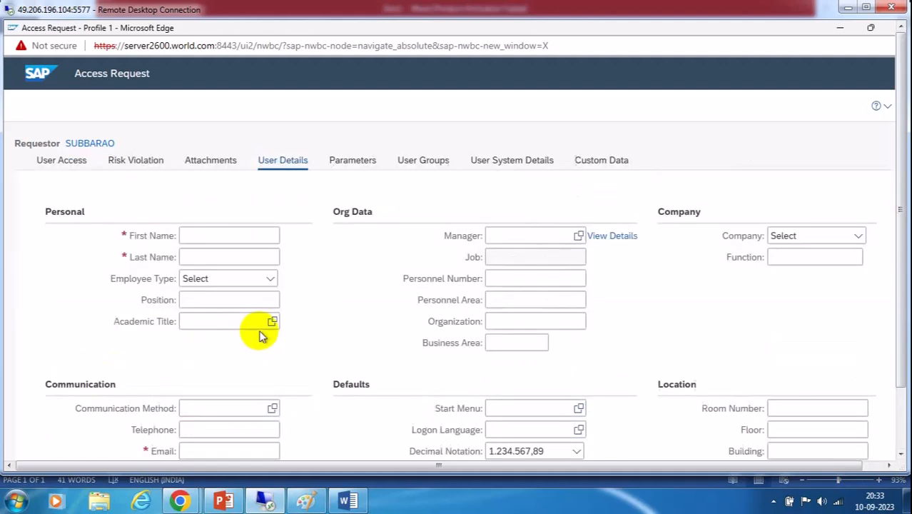
{"action": "left_click", "coordinate": [180, 280]}
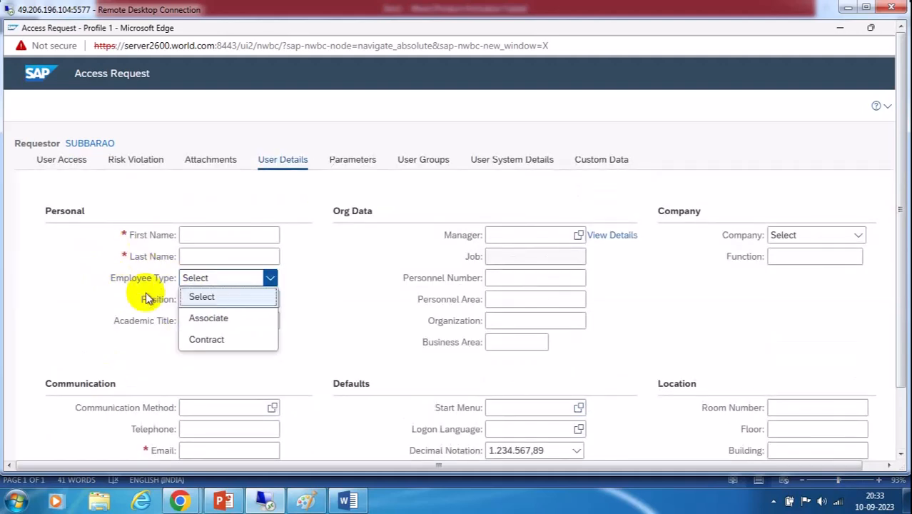
{"action": "left_click", "coordinate": [330, 294]}
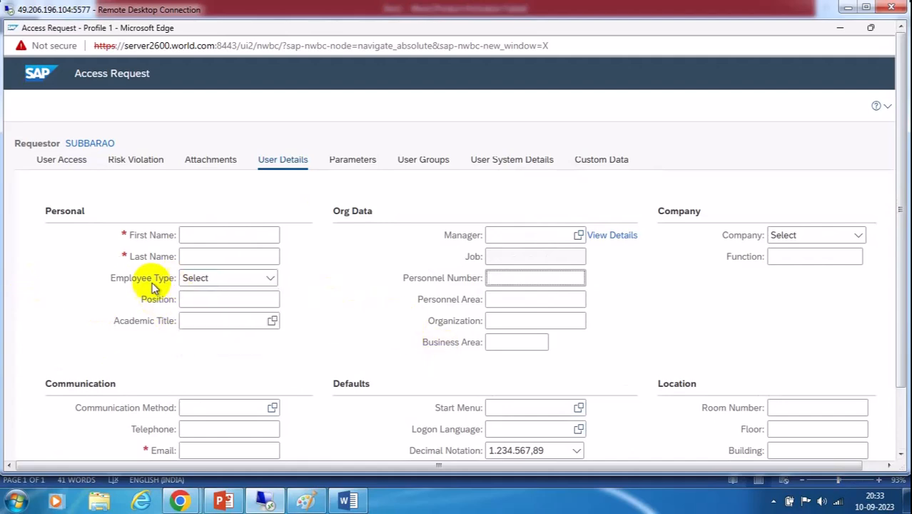
{"action": "scroll", "coordinate": [345, 287], "scroll_direction": "up", "scroll_amount": 3}
{"action": "left_click", "coordinate": [43, 306]}
{"action": "scroll", "coordinate": [759, 283], "scroll_direction": "up", "scroll_amount": 1}
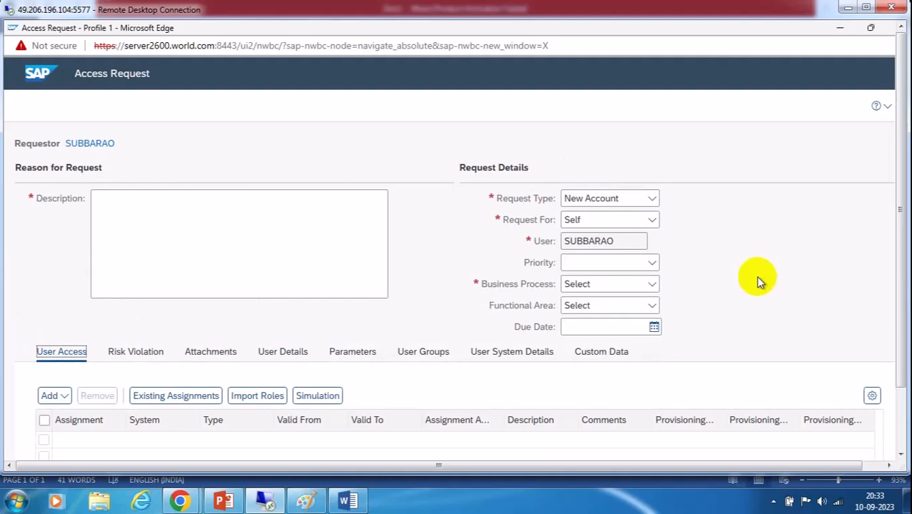
Switch to the Word notes and add a WORKFLOWS bullet below Parameters under the mitigation workflow item
{"action": "left_click", "coordinate": [347, 501]}
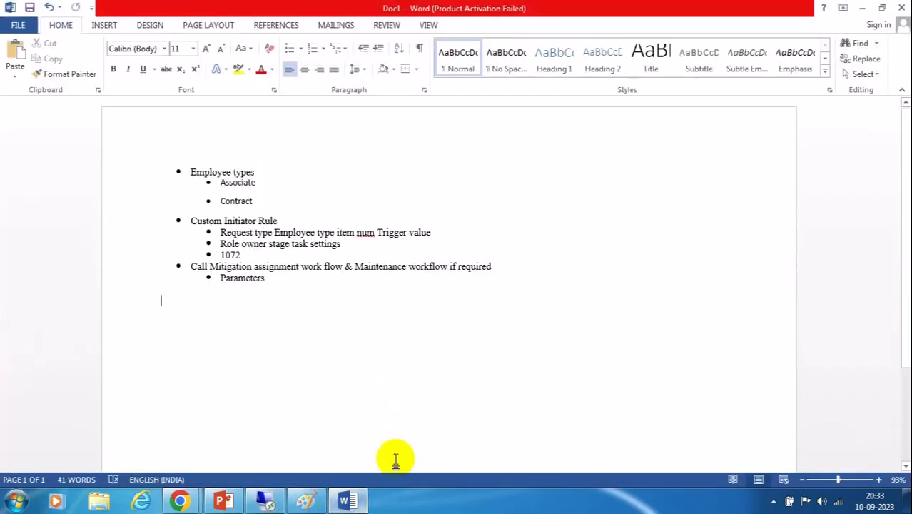
{"action": "left_click_drag", "start_coordinate": [190, 266], "coordinate": [492, 281]}
{"action": "left_click_drag", "start_coordinate": [191, 219], "coordinate": [280, 218]}
{"action": "left_click_drag", "start_coordinate": [184, 165], "coordinate": [254, 197]}
{"action": "left_click_drag", "start_coordinate": [189, 265], "coordinate": [352, 270]}
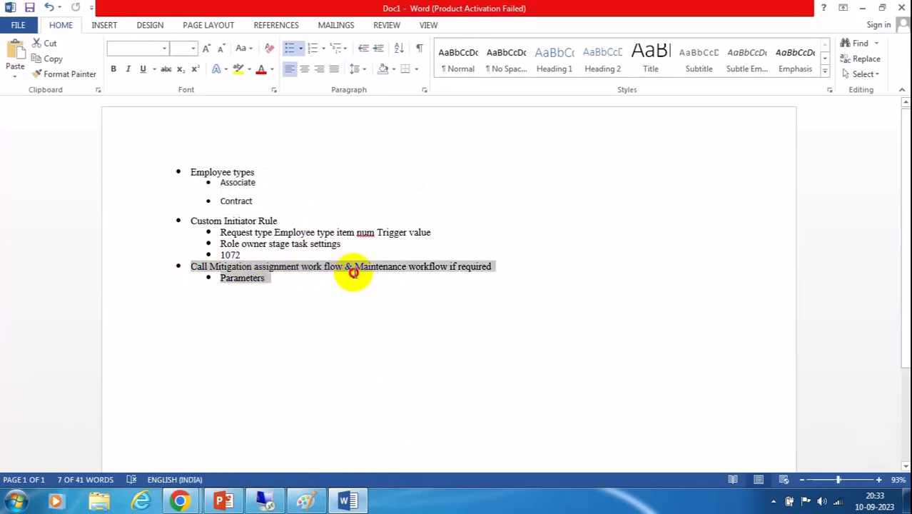
{"action": "left_click", "coordinate": [269, 280]}
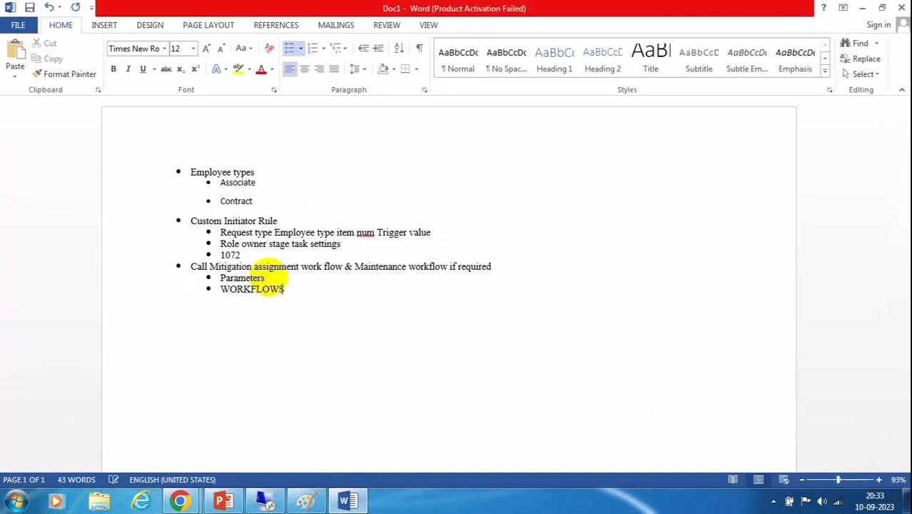
{"action": "left_click", "coordinate": [362, 300]}
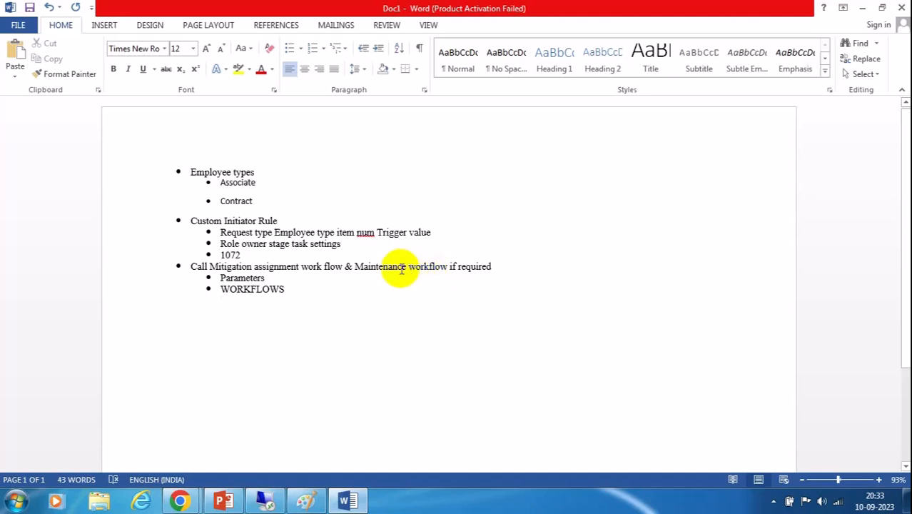
Review the noted points on the Maintenance workflow and the Custom Initiator Rule by highlighting them in the document
{"action": "left_click_drag", "start_coordinate": [354, 267], "coordinate": [442, 263]}
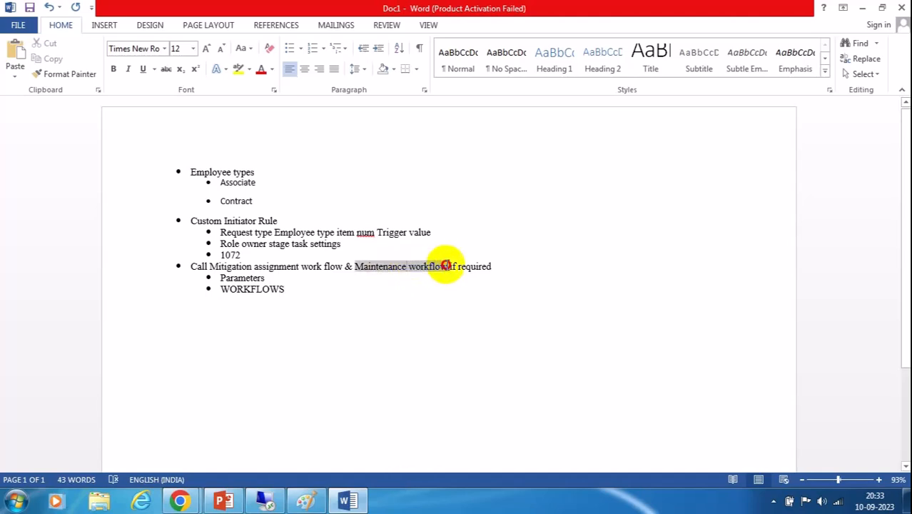
{"action": "left_click", "coordinate": [425, 300]}
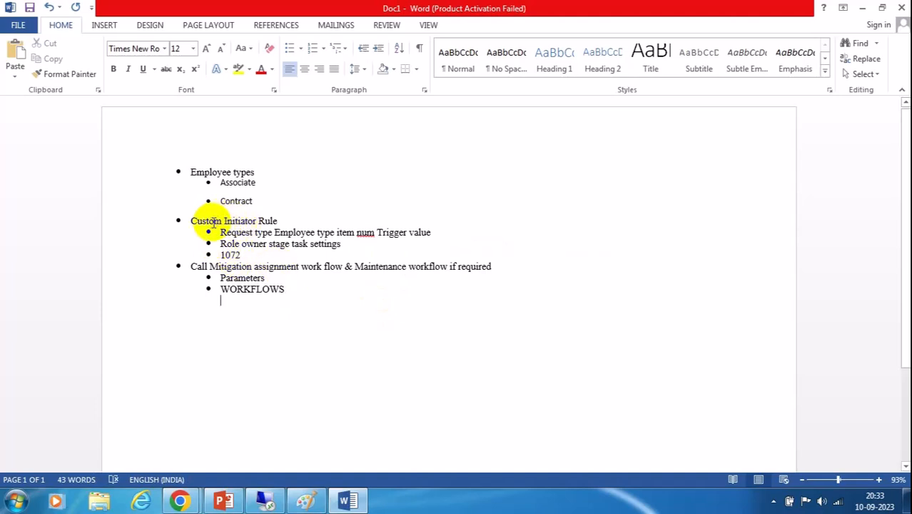
{"action": "left_click_drag", "start_coordinate": [187, 221], "coordinate": [277, 220]}
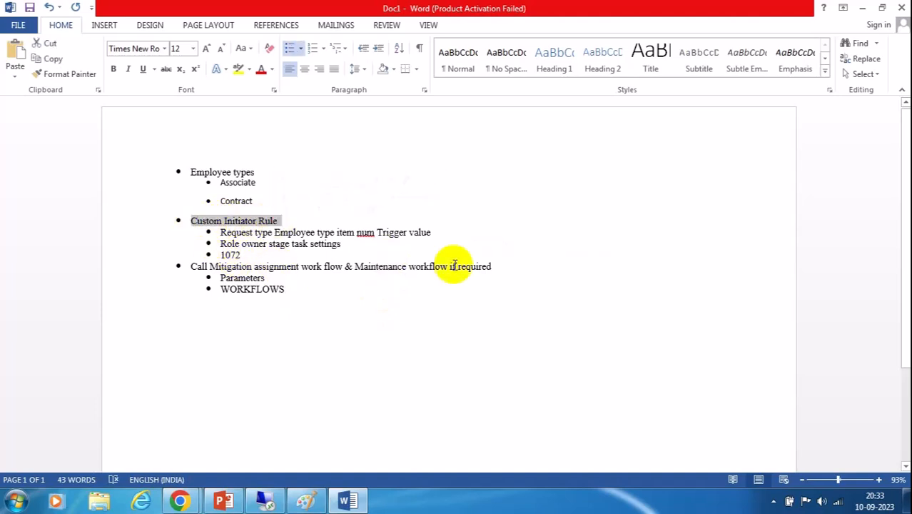
{"action": "left_click_drag", "start_coordinate": [431, 232], "coordinate": [223, 238]}
{"action": "left_click_drag", "start_coordinate": [341, 244], "coordinate": [221, 244]}
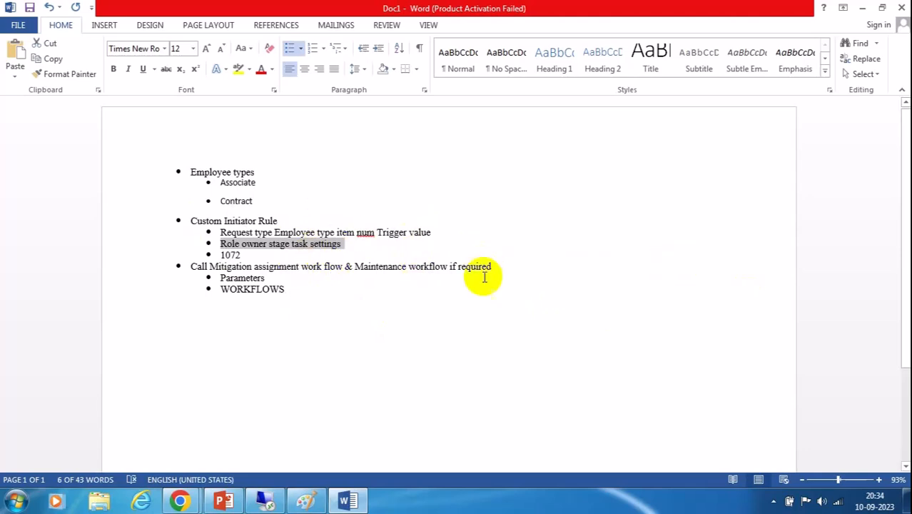
{"action": "left_click_drag", "start_coordinate": [244, 255], "coordinate": [212, 255]}
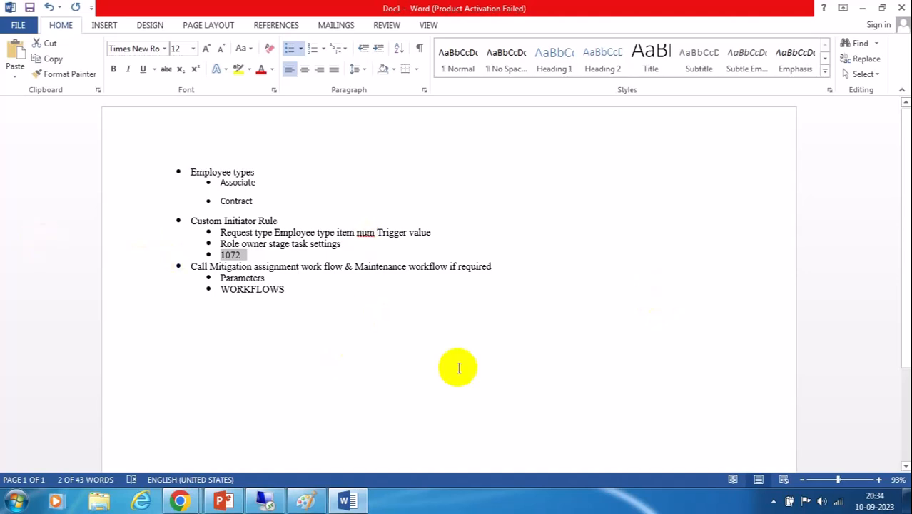
{"action": "left_click_drag", "start_coordinate": [289, 289], "coordinate": [145, 148]}
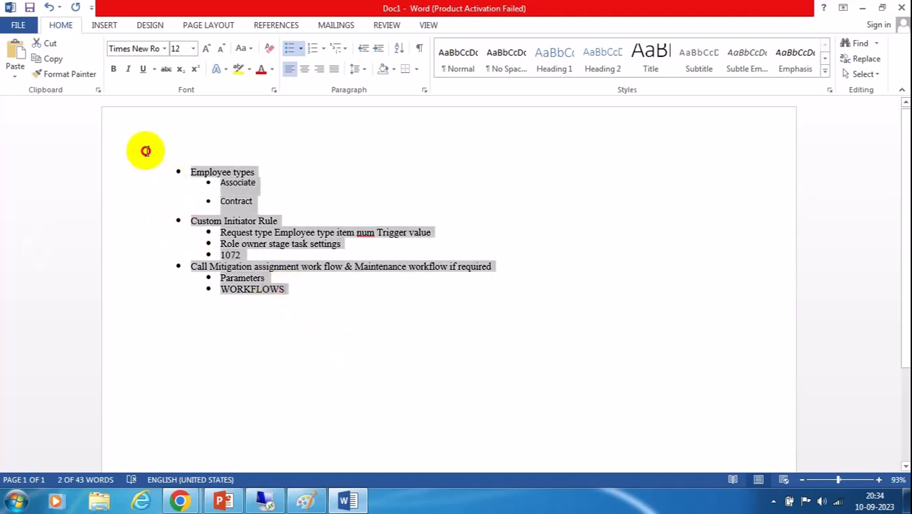
{"action": "left_click", "coordinate": [594, 356]}
{"action": "left_click", "coordinate": [179, 501]}
{"action": "left_click", "coordinate": [592, 270]}
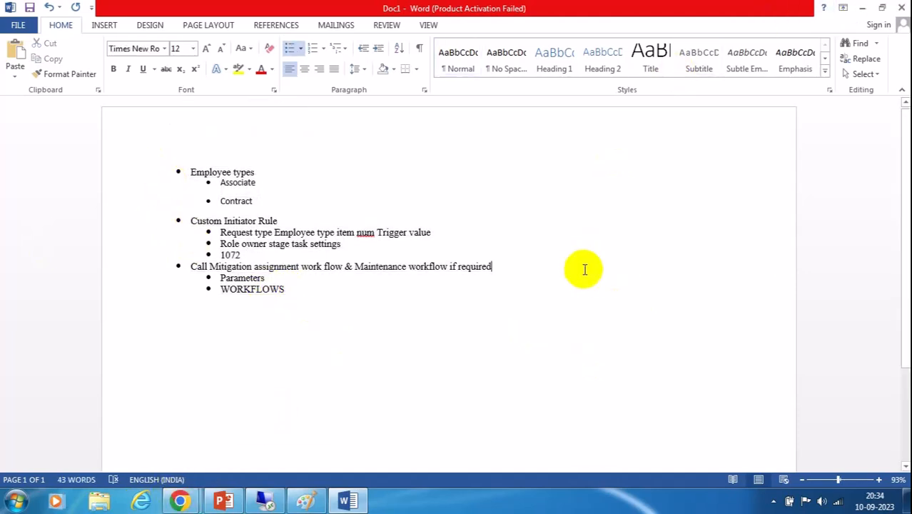
Return to the remote Access Request form, set Request For to Other with user TESTUSER500 and enter the description test
{"action": "left_click", "coordinate": [265, 502]}
{"action": "left_click", "coordinate": [790, 266]}
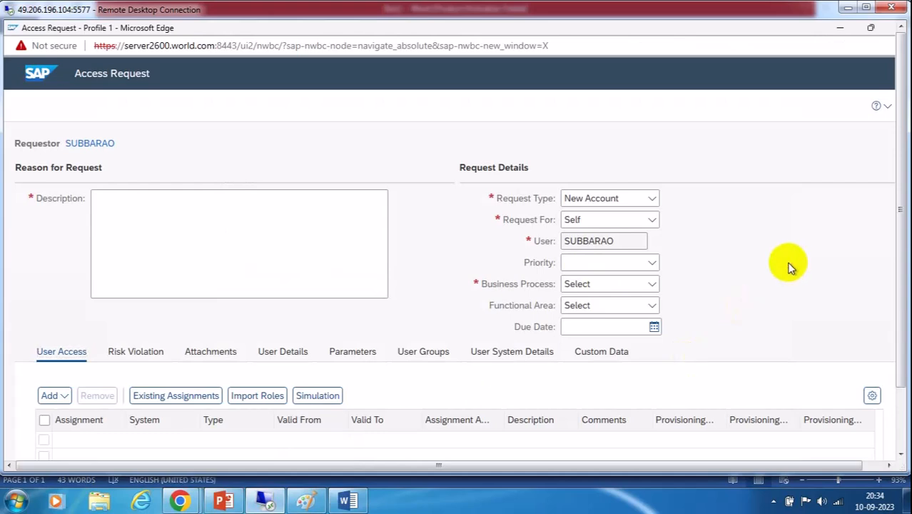
{"action": "left_click", "coordinate": [653, 223]}
{"action": "left_click", "coordinate": [590, 262]}
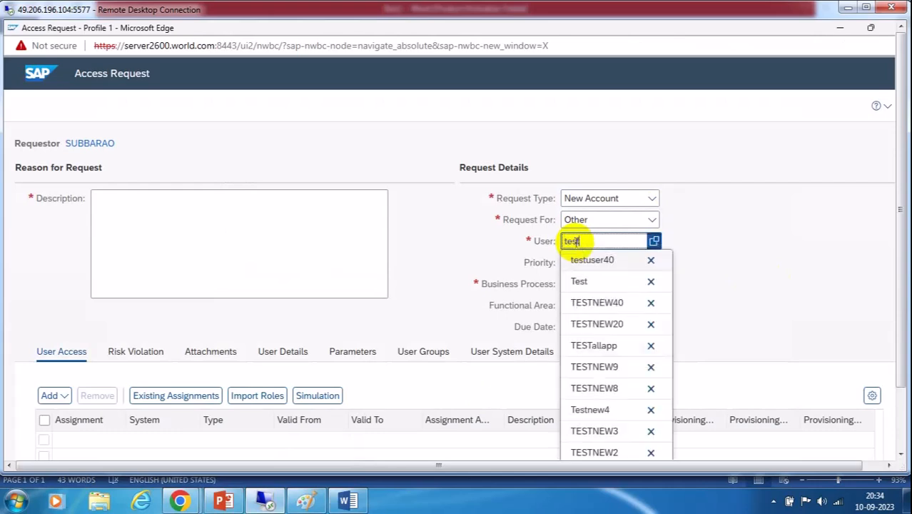
{"action": "left_click", "coordinate": [576, 243]}
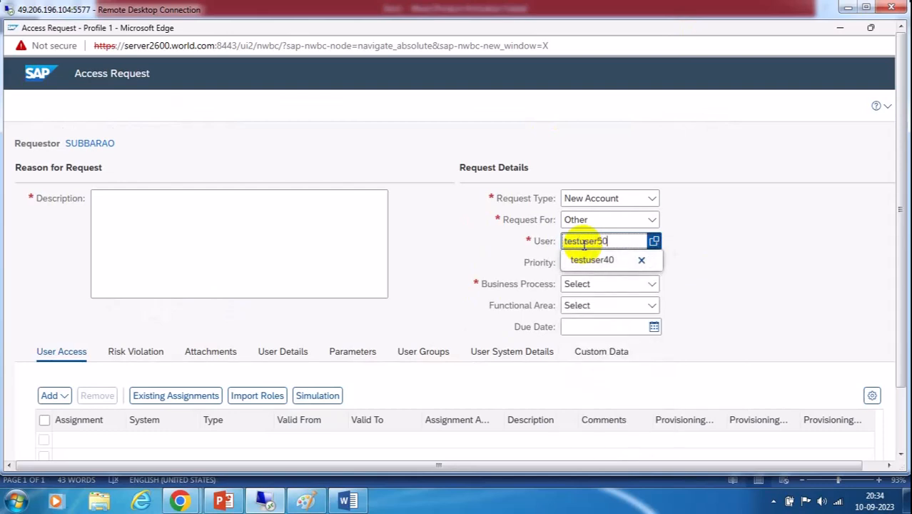
{"action": "type", "text": "00"}
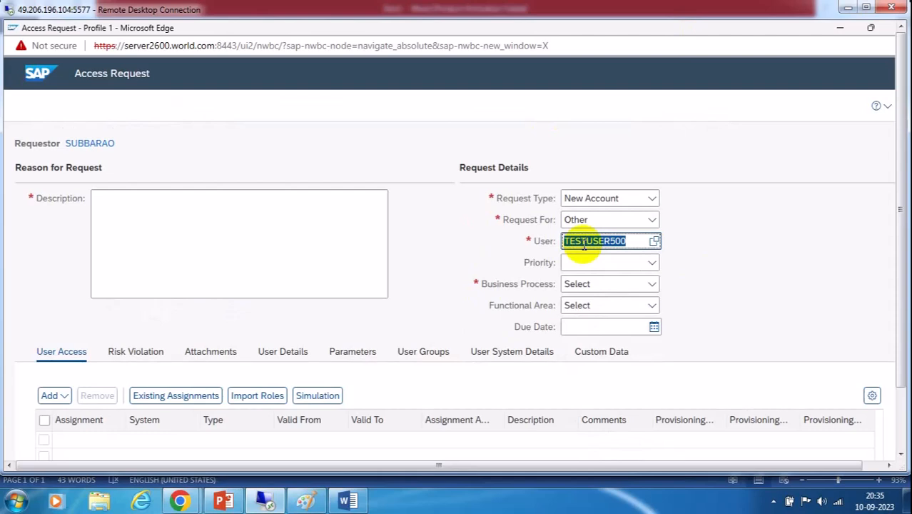
{"action": "left_click", "coordinate": [176, 229]}
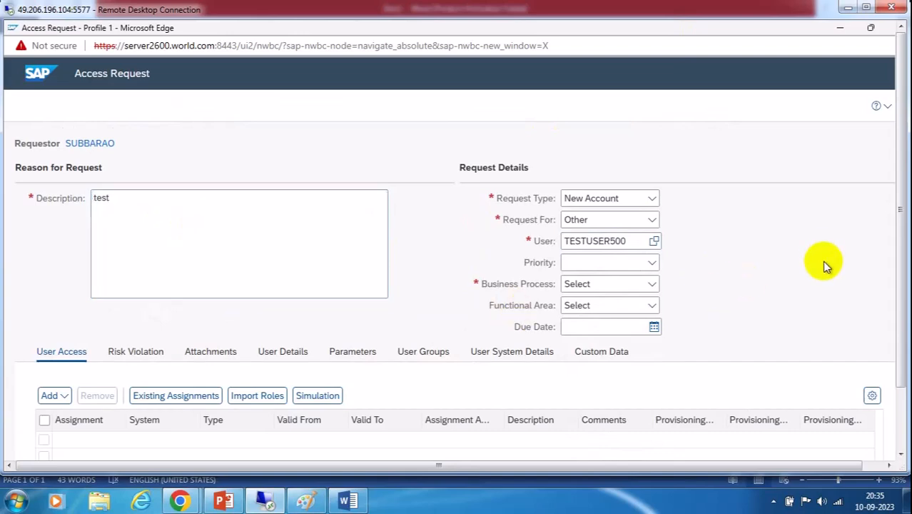
Set the business process of the new account request for TESTUSER500 to Basis
{"action": "scroll", "coordinate": [821, 257], "scroll_direction": "down", "scroll_amount": 1}
{"action": "scroll", "coordinate": [785, 243], "scroll_direction": "up", "scroll_amount": 1}
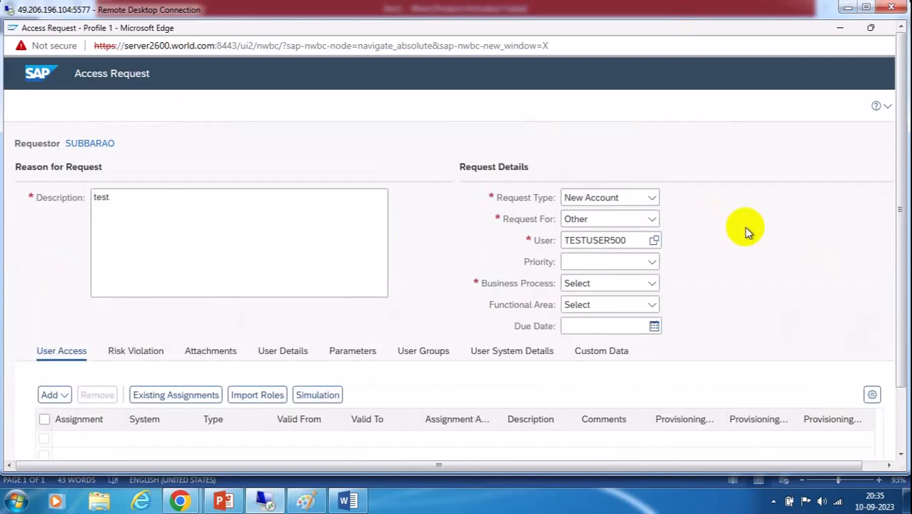
{"action": "left_click", "coordinate": [653, 283]}
{"action": "left_click", "coordinate": [601, 364]}
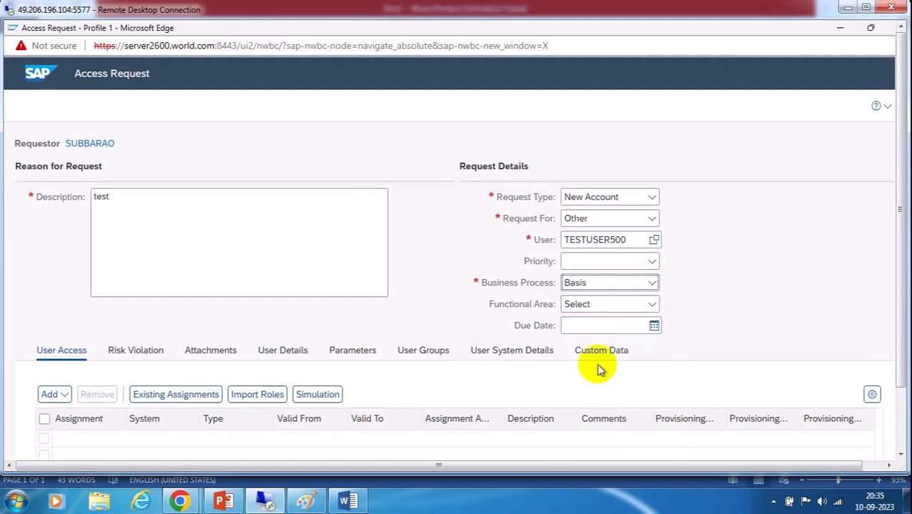
{"action": "left_click", "coordinate": [711, 304]}
{"action": "scroll", "coordinate": [723, 282], "scroll_direction": "down", "scroll_amount": 1}
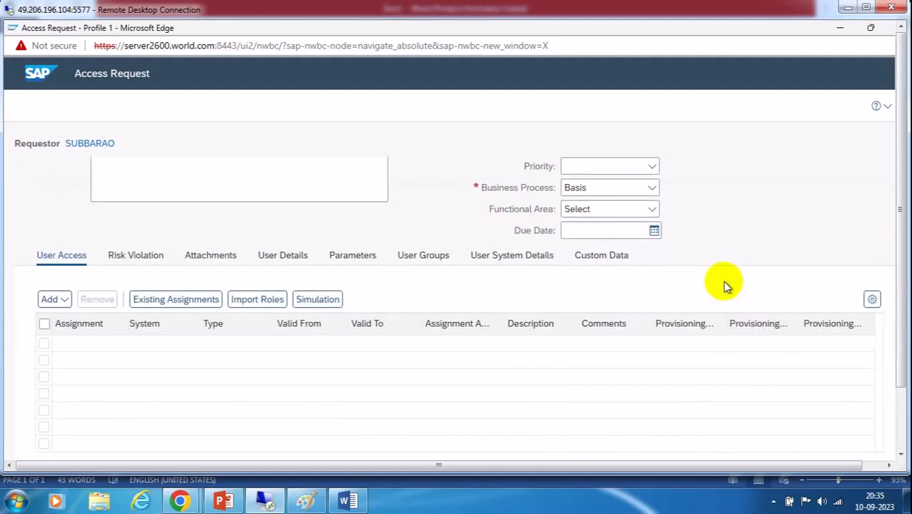
{"action": "scroll", "coordinate": [802, 247], "scroll_direction": "up", "scroll_amount": 1}
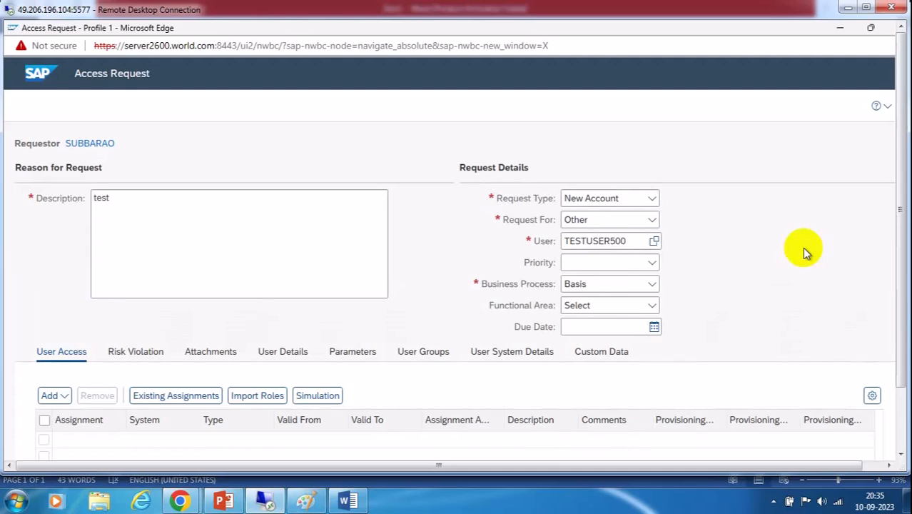
{"action": "left_click", "coordinate": [623, 240]}
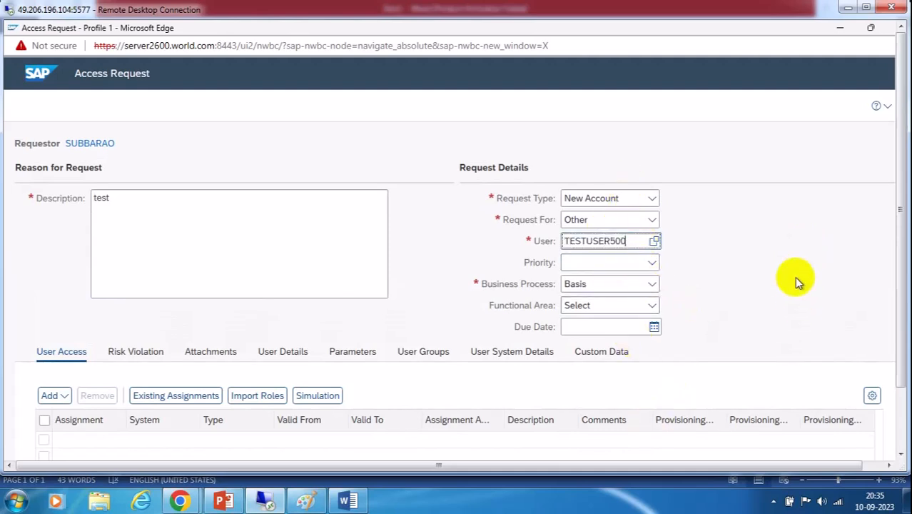
Enter TEST as both the first name and the last name in the request's user details
{"action": "scroll", "coordinate": [710, 282], "scroll_direction": "down", "scroll_amount": 1}
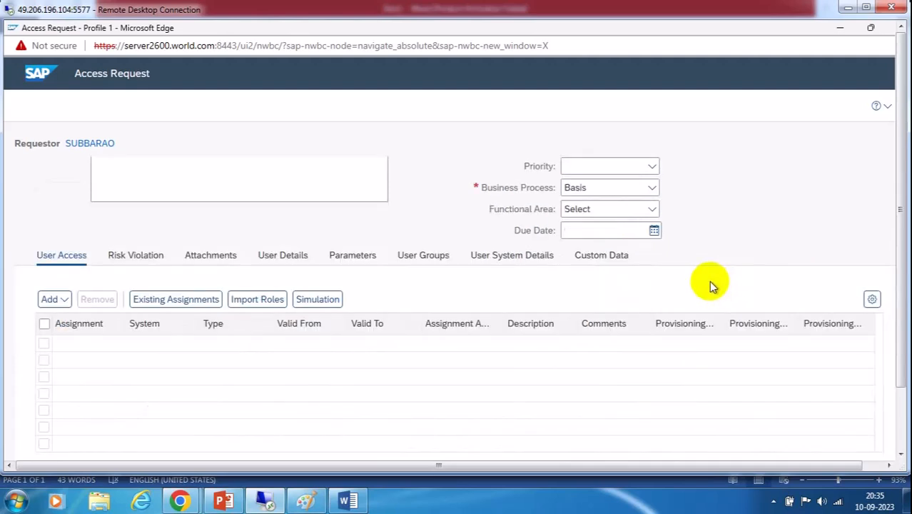
{"action": "left_click", "coordinate": [265, 259]}
{"action": "left_click", "coordinate": [196, 329]}
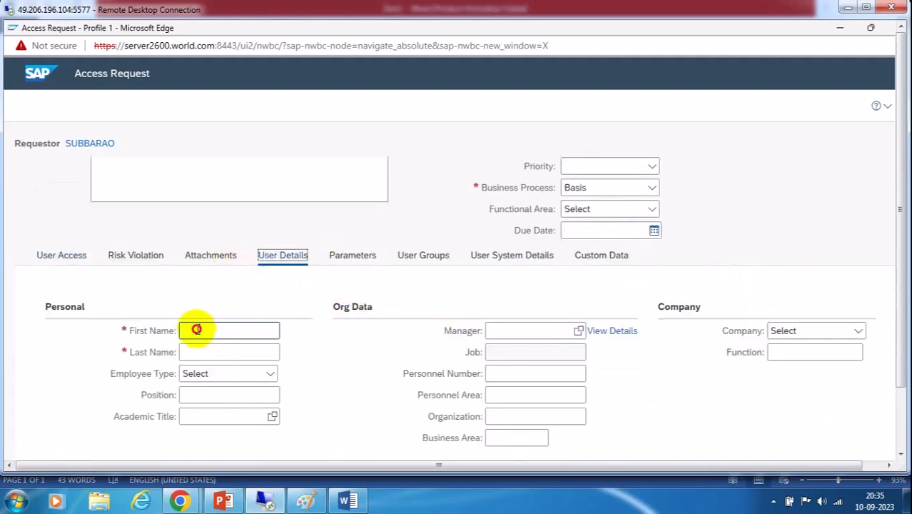
{"action": "type", "text": "t"}
{"action": "left_click", "coordinate": [200, 348]}
{"action": "left_click", "coordinate": [207, 353]}
{"action": "type", "text": "t"}
{"action": "left_click", "coordinate": [207, 372]}
Set the manager to ADMIN and the employee type to Associate in the user details
{"action": "left_click", "coordinate": [518, 332]}
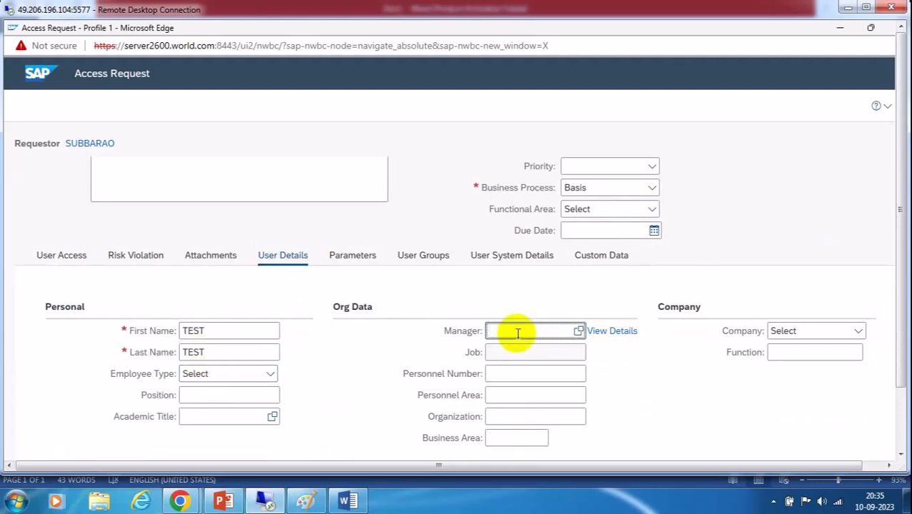
{"action": "type", "text": "a"}
{"action": "left_click", "coordinate": [516, 348]}
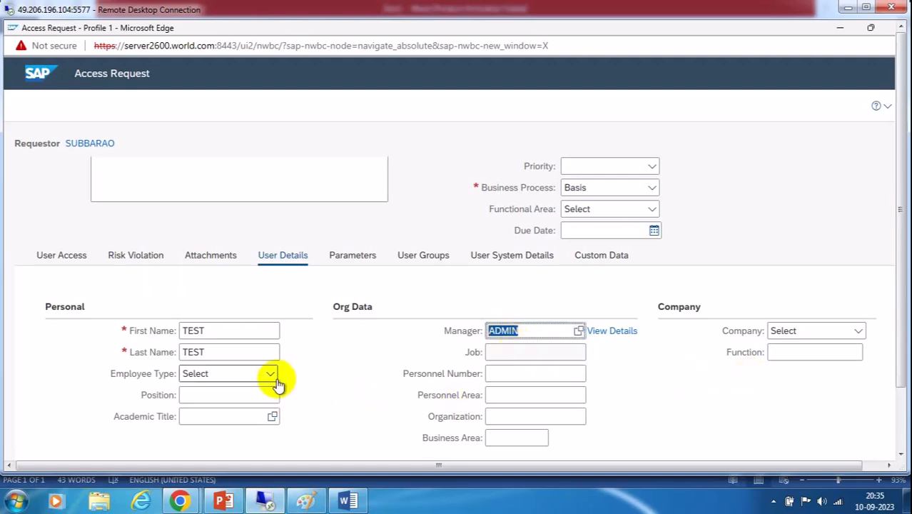
{"action": "left_click", "coordinate": [270, 375]}
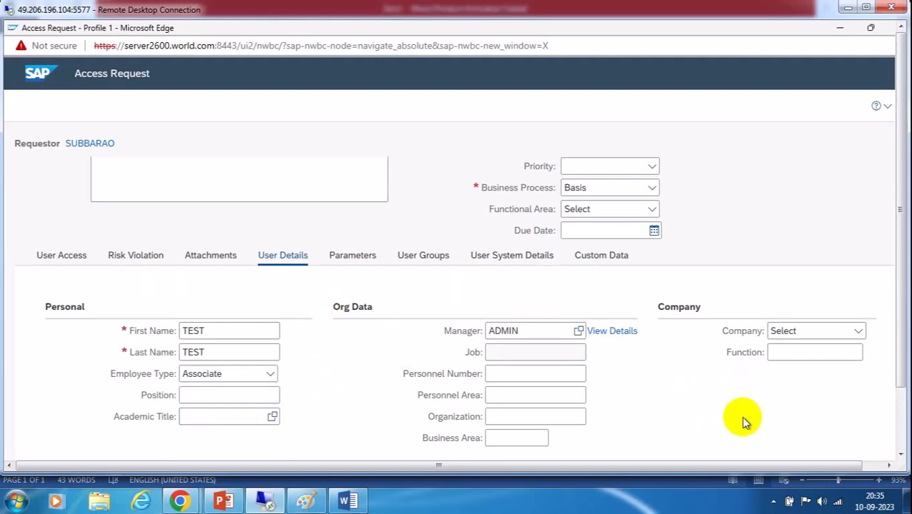
{"action": "left_click", "coordinate": [900, 421]}
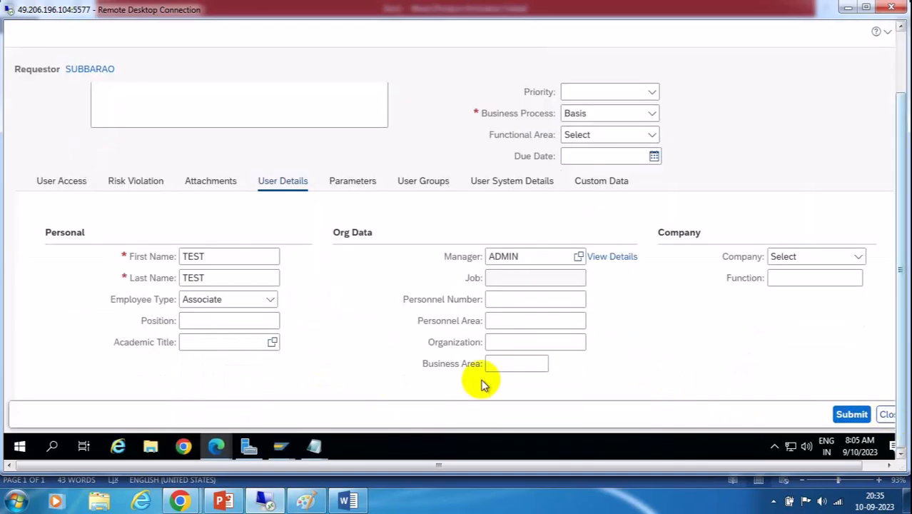
Fill in the user's e-mail address in the communication details
{"action": "scroll", "coordinate": [293, 347], "scroll_direction": "down", "scroll_amount": 2}
{"action": "left_click", "coordinate": [184, 328]}
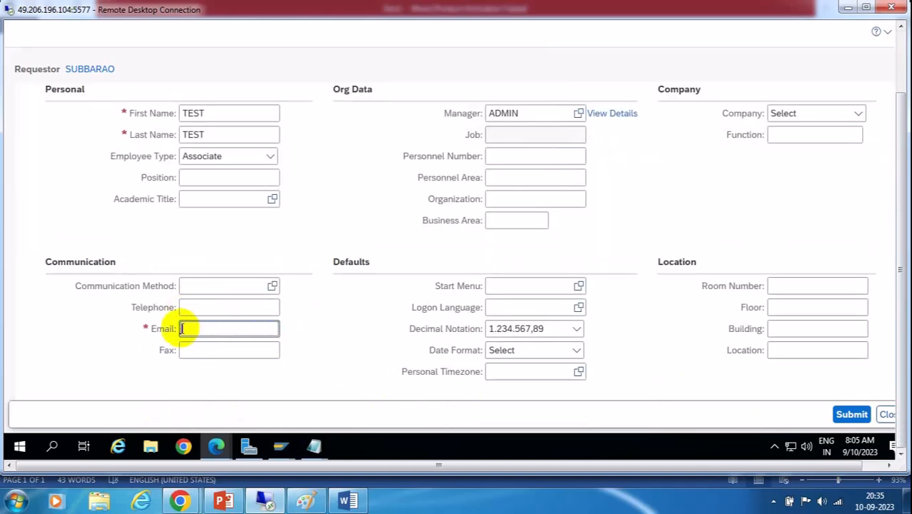
{"action": "type", "text": "T"}
{"action": "left_click", "coordinate": [214, 349]}
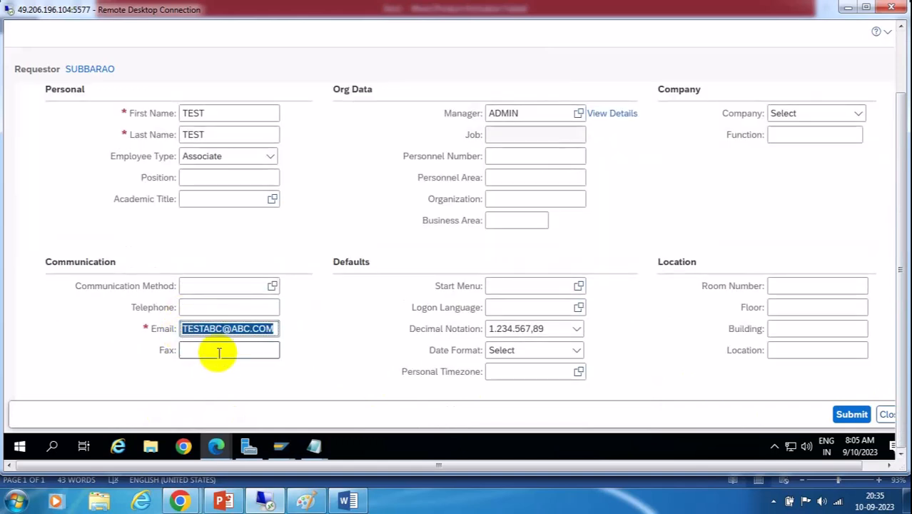
{"action": "left_click", "coordinate": [675, 216]}
{"action": "scroll", "coordinate": [675, 216], "scroll_direction": "up", "scroll_amount": 2}
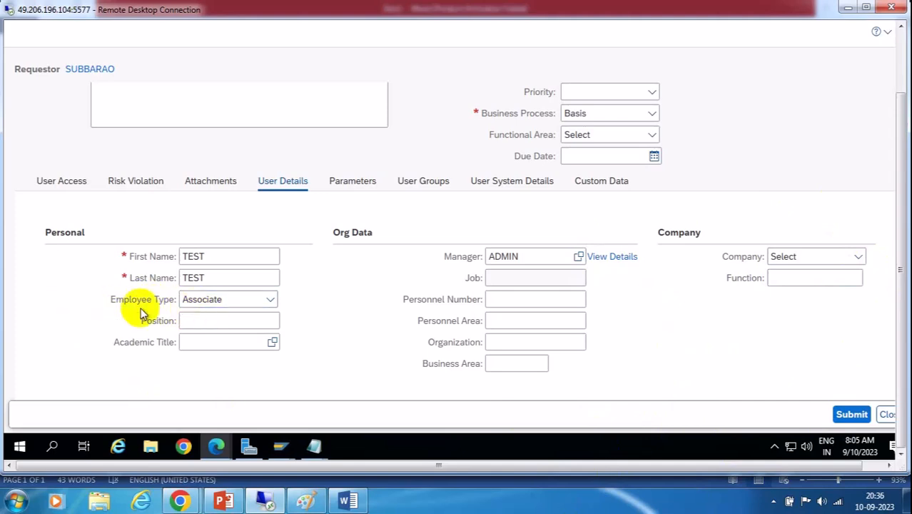
{"action": "left_click", "coordinate": [275, 303]}
{"action": "left_click", "coordinate": [342, 320]}
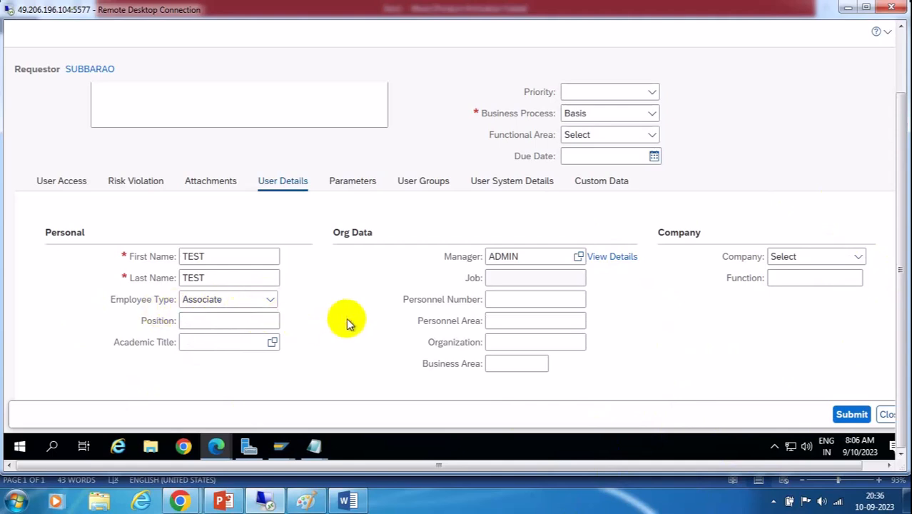
Search the available roles and add the single role Z-AYAANSH from system ECCCLNT800 to the request's user access
{"action": "left_click", "coordinate": [52, 184]}
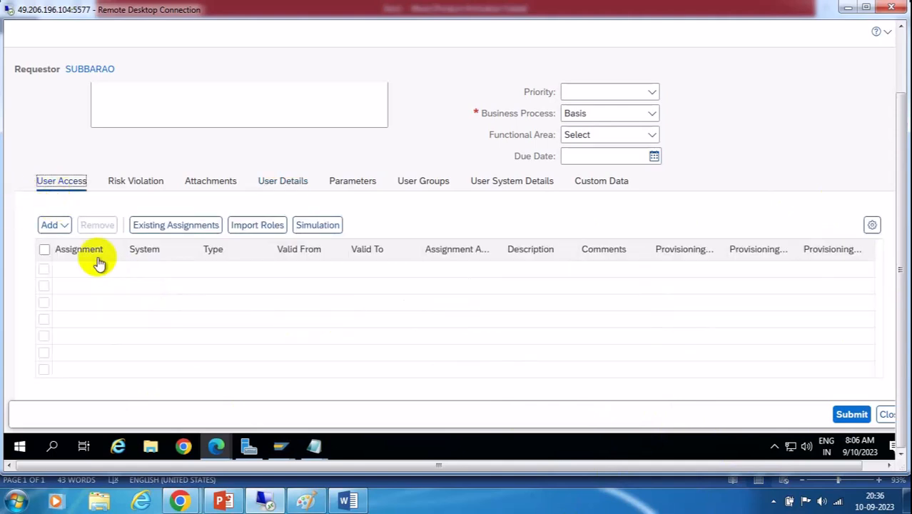
{"action": "left_click", "coordinate": [57, 225]}
{"action": "left_click", "coordinate": [60, 244]}
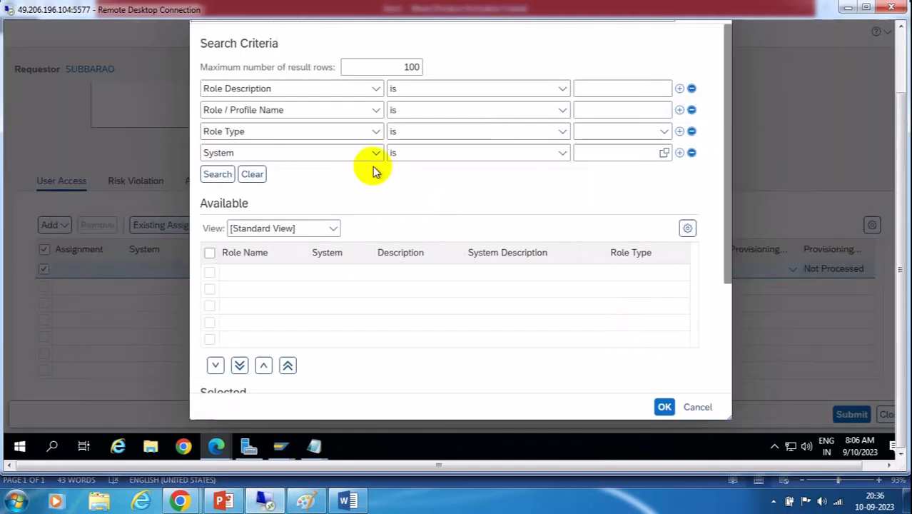
{"action": "left_click", "coordinate": [216, 174]}
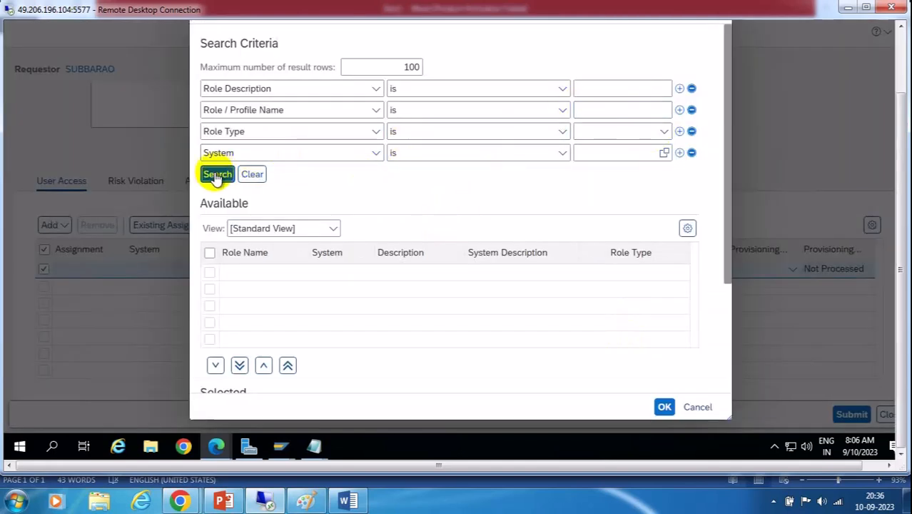
{"action": "left_click", "coordinate": [197, 272]}
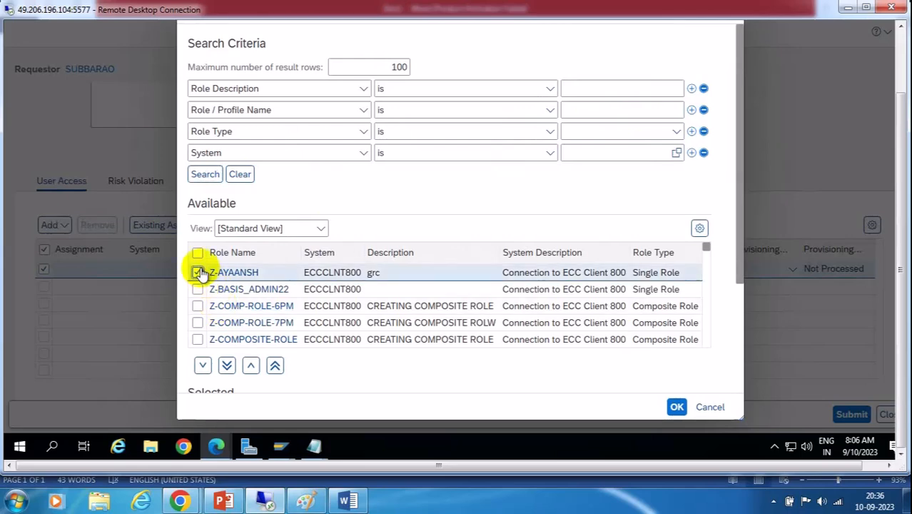
{"action": "left_click", "coordinate": [202, 366]}
{"action": "left_click", "coordinate": [675, 408]}
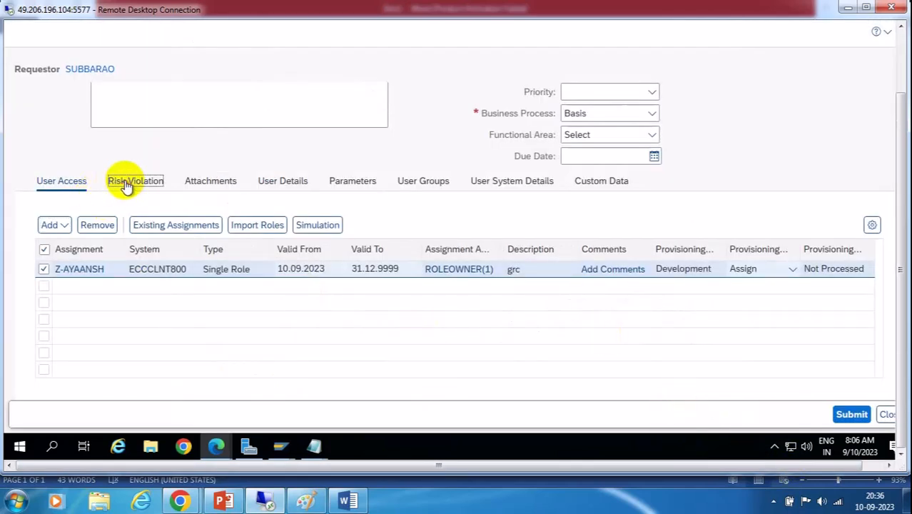
Run the risk analysis for the requested access and review the risk violation results
{"action": "left_click", "coordinate": [126, 184]}
{"action": "scroll", "coordinate": [463, 279], "scroll_direction": "down", "scroll_amount": 3}
{"action": "left_click", "coordinate": [74, 235]}
{"action": "scroll", "coordinate": [596, 285], "scroll_direction": "down", "scroll_amount": 3}
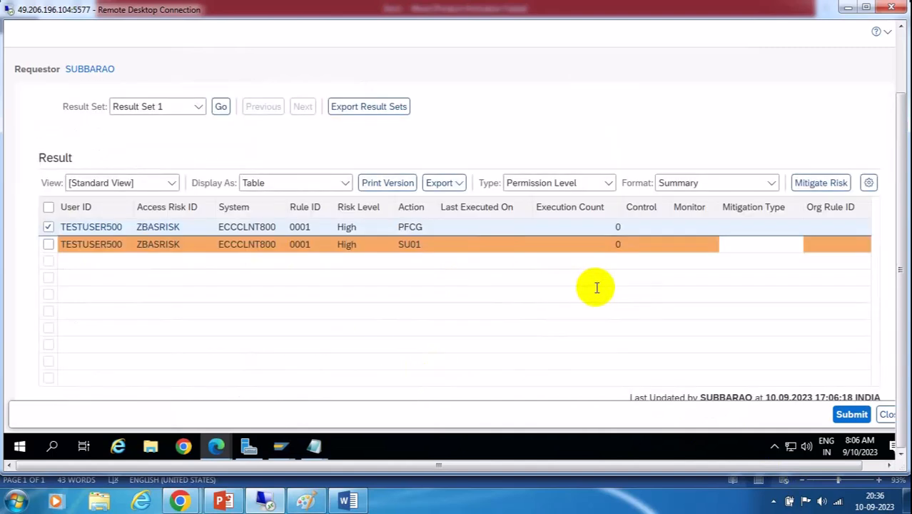
{"action": "scroll", "coordinate": [653, 273], "scroll_direction": "up", "scroll_amount": 6}
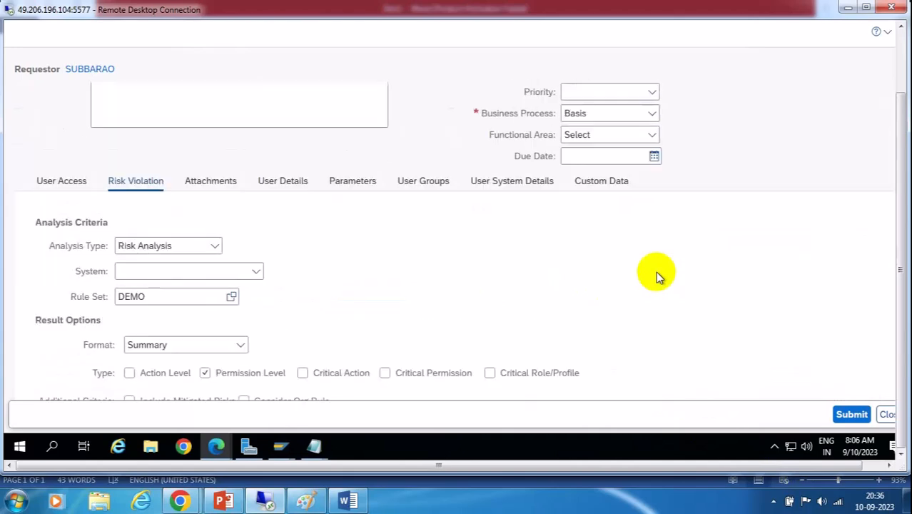
{"action": "scroll", "coordinate": [655, 272], "scroll_direction": "up", "scroll_amount": 3}
Recheck the user access and user details, then submit the access request and close its window
{"action": "left_click", "coordinate": [61, 284]}
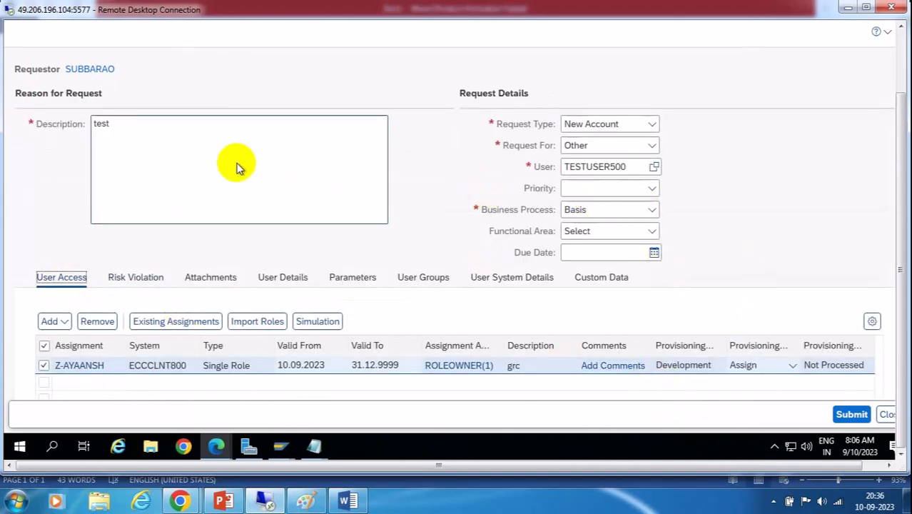
{"action": "left_click", "coordinate": [275, 282]}
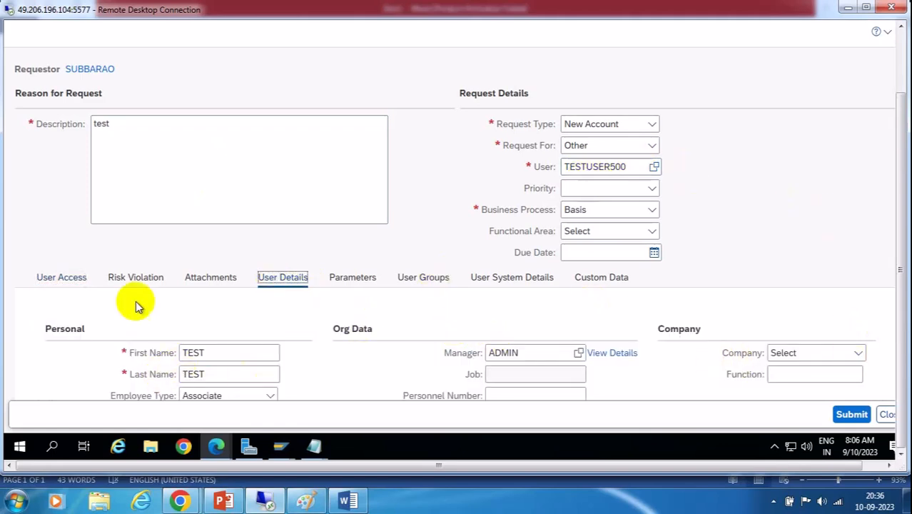
{"action": "left_click", "coordinate": [51, 278]}
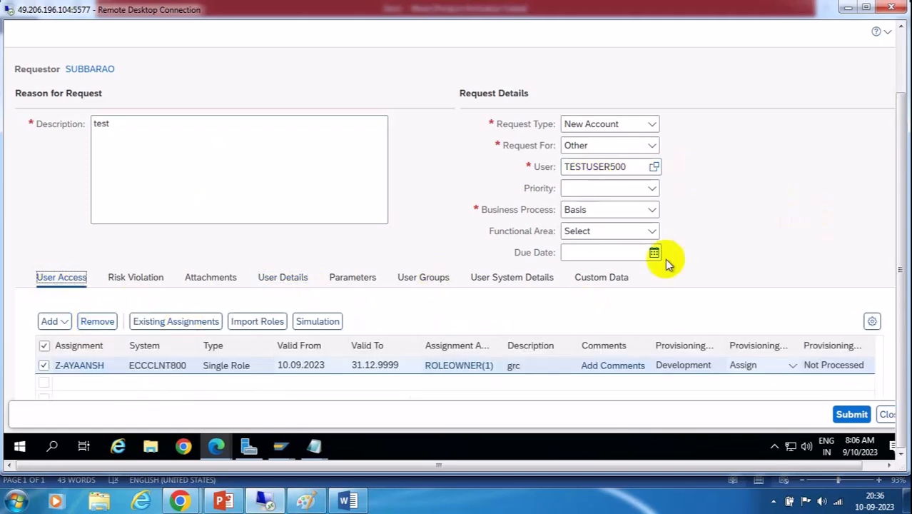
{"action": "left_click", "coordinate": [851, 415]}
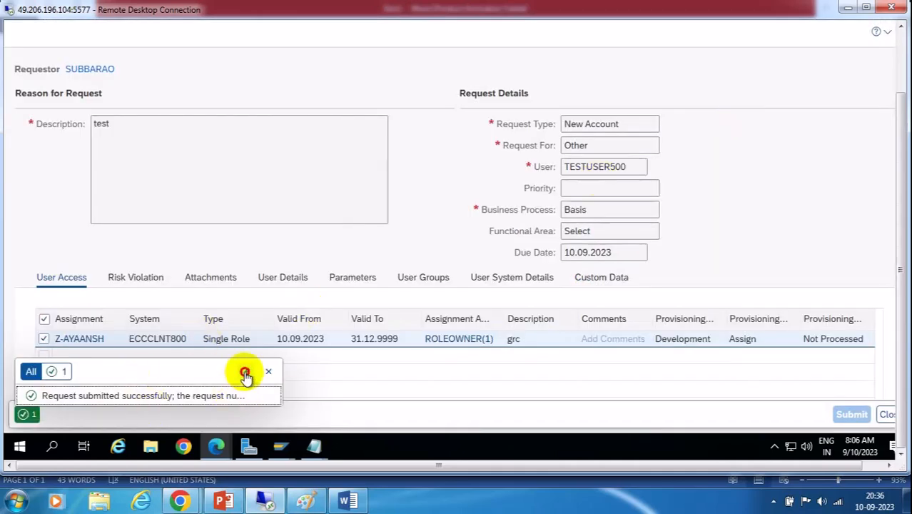
{"action": "left_click", "coordinate": [245, 371]}
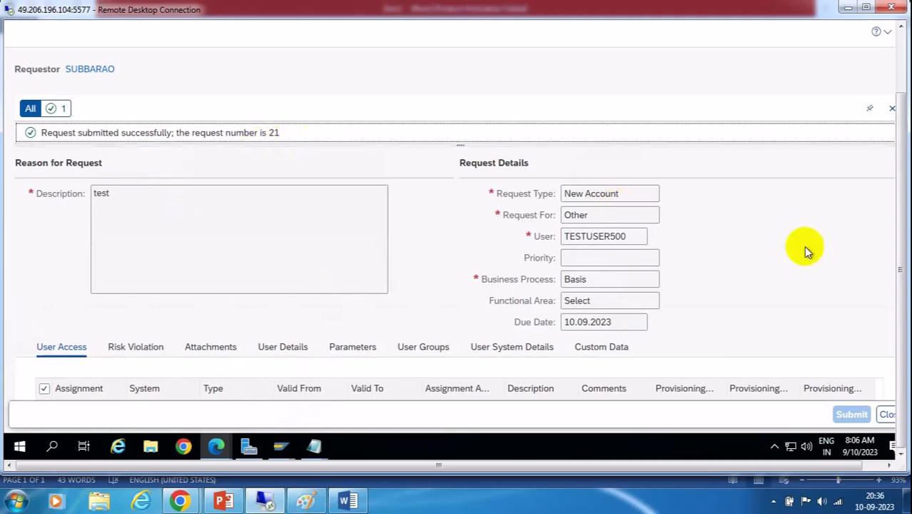
{"action": "left_click", "coordinate": [885, 415]}
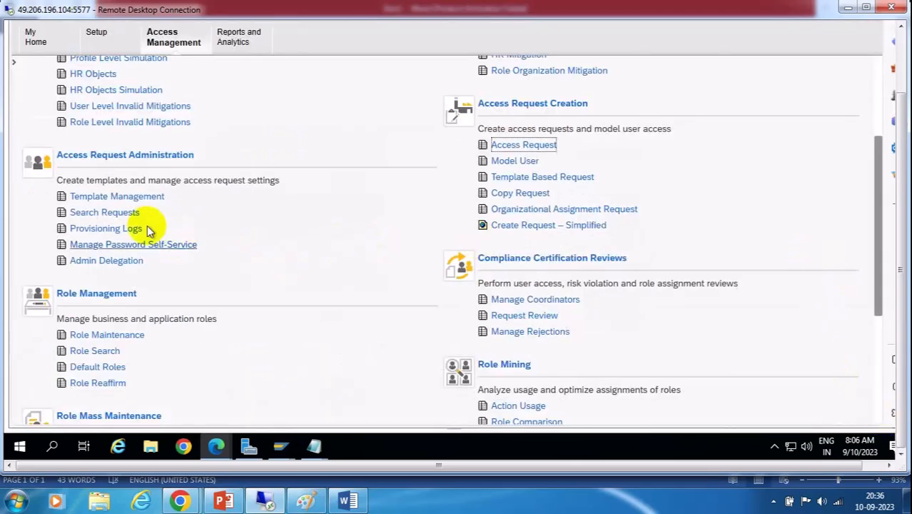
Search the access requests for request number 21
{"action": "left_click", "coordinate": [108, 212]}
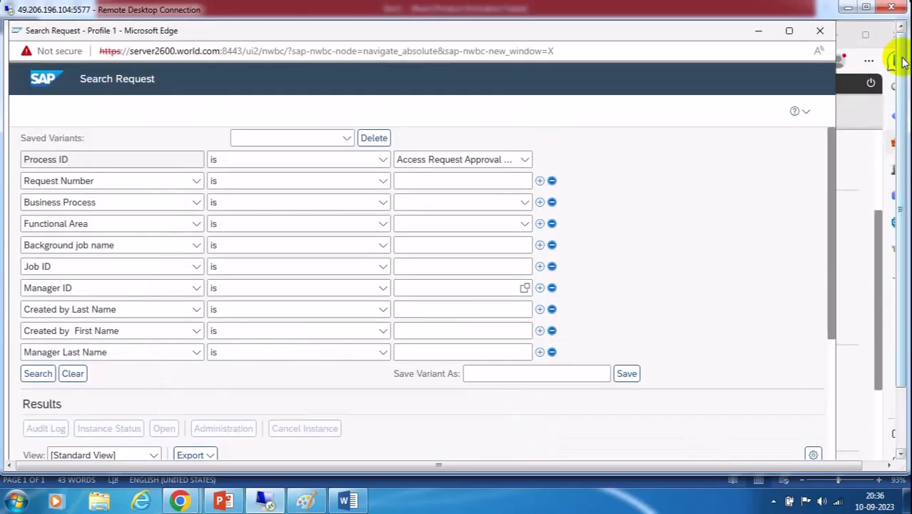
{"action": "left_click", "coordinate": [406, 182]}
{"action": "type", "text": "2"}
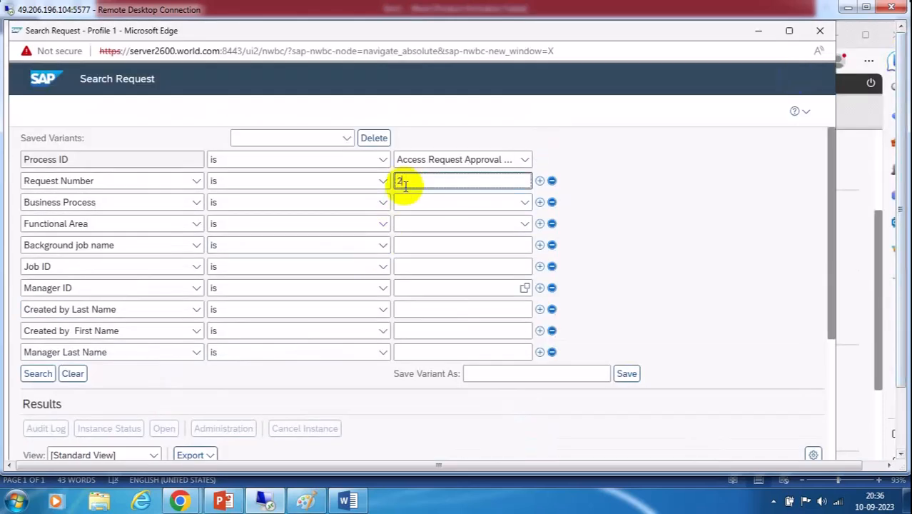
{"action": "type", "text": "1"}
{"action": "left_click", "coordinate": [32, 373]}
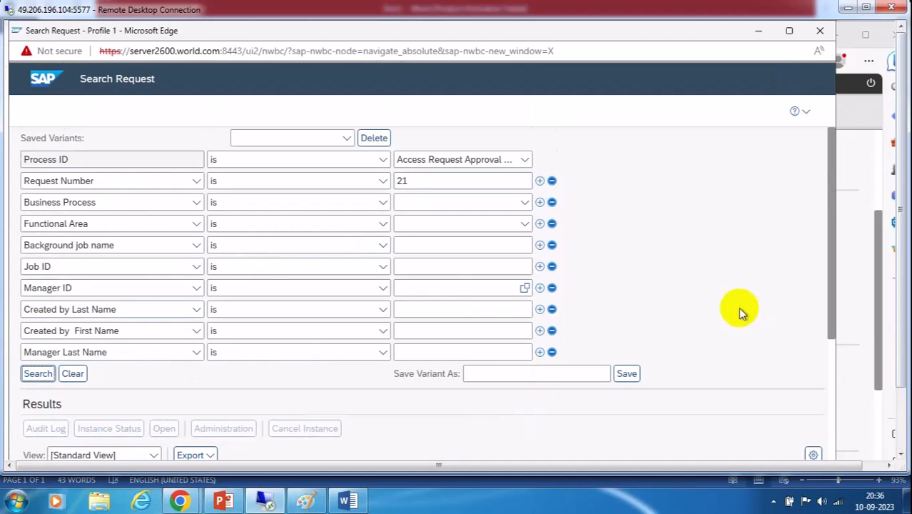
Open the administration details of request 21 and view the access request through its Z_ASSO_PATH path
{"action": "scroll", "coordinate": [740, 312], "scroll_direction": "down", "scroll_amount": 3}
{"action": "left_click", "coordinate": [29, 300]}
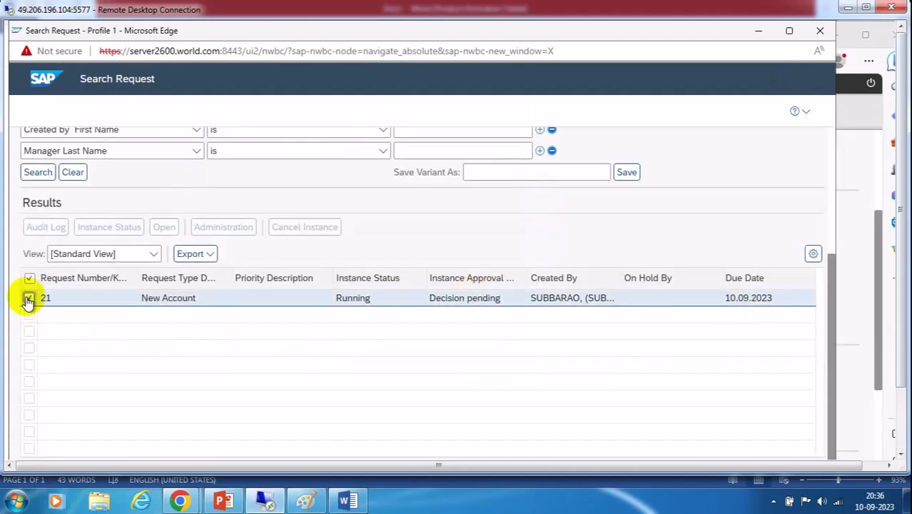
{"action": "left_click", "coordinate": [235, 227]}
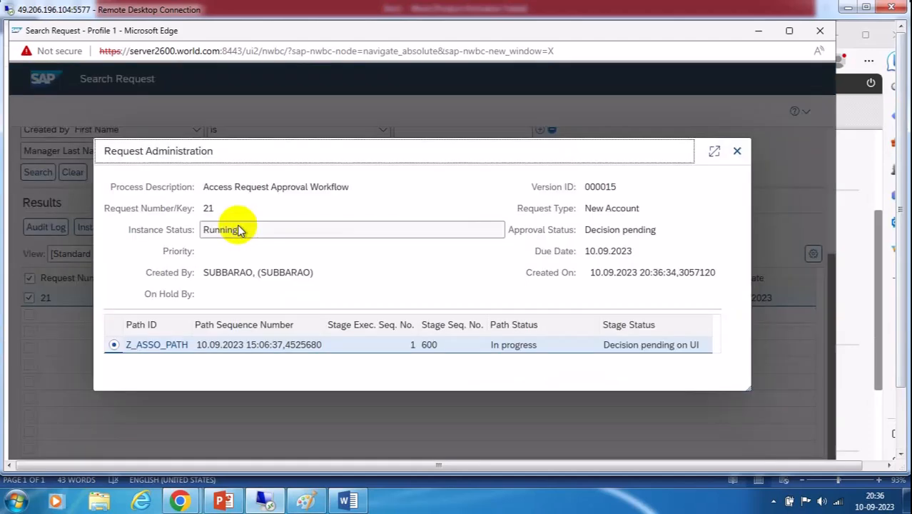
{"action": "left_click", "coordinate": [151, 345]}
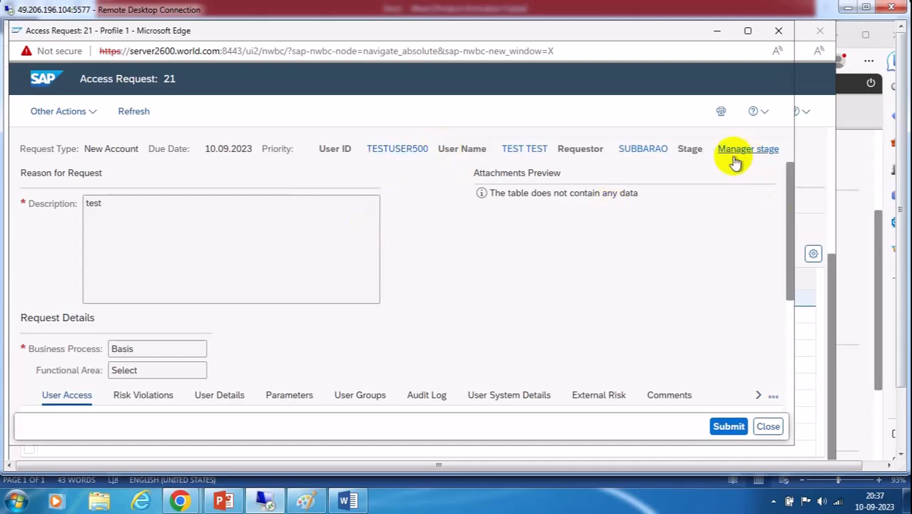
{"action": "scroll", "coordinate": [527, 296], "scroll_direction": "down", "scroll_amount": 3}
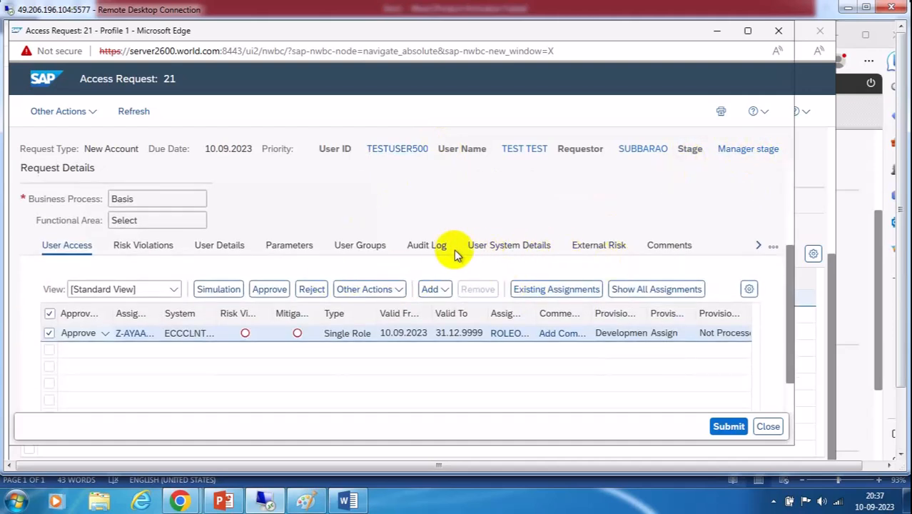
Add the note "Approve" to the comments of request 21, submit the Manager stage approval and close the request
{"action": "left_click", "coordinate": [674, 246]}
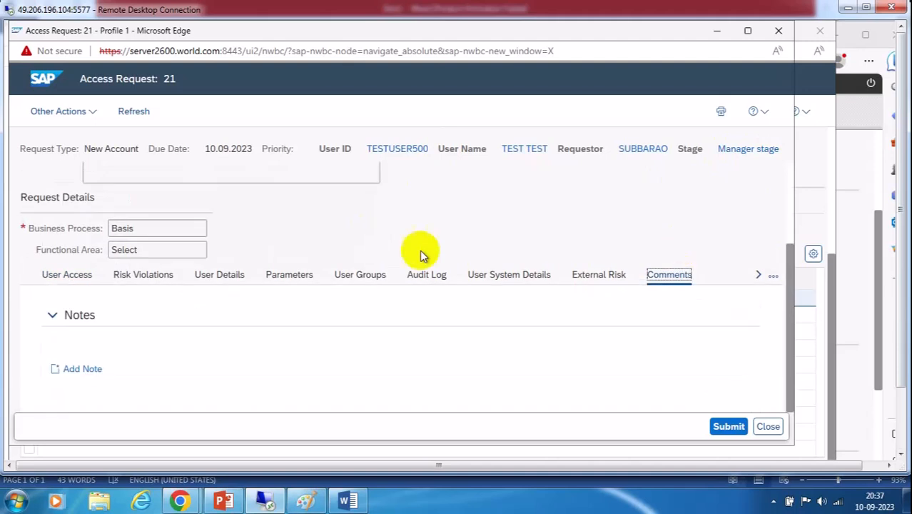
{"action": "left_click", "coordinate": [83, 369]}
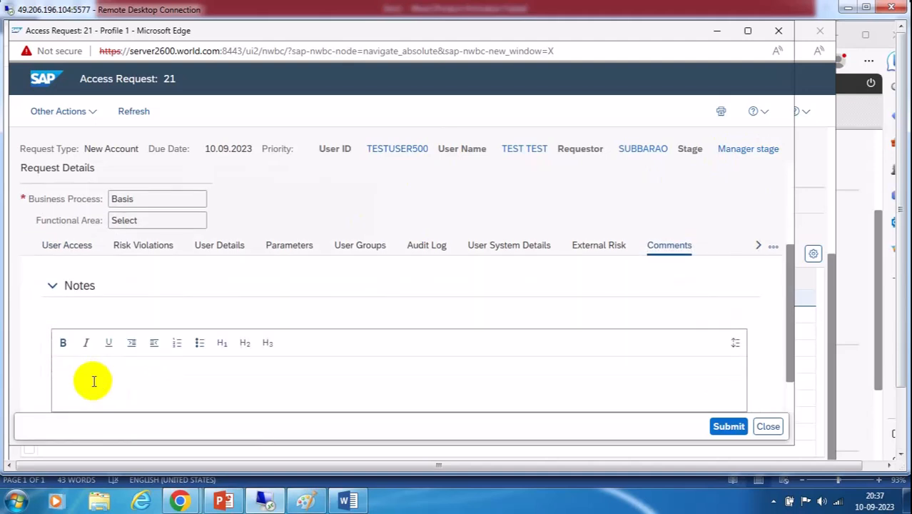
{"action": "left_click", "coordinate": [94, 381]}
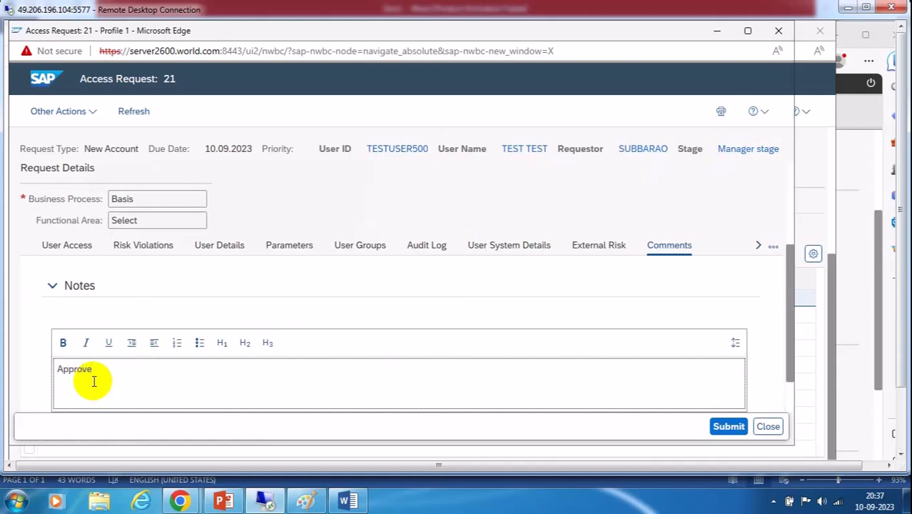
{"action": "left_click", "coordinate": [727, 427]}
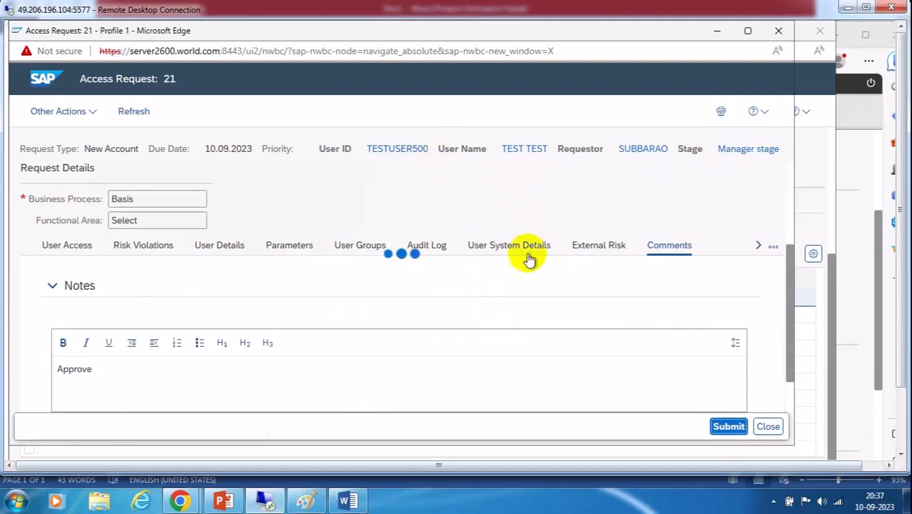
{"action": "left_click", "coordinate": [770, 426]}
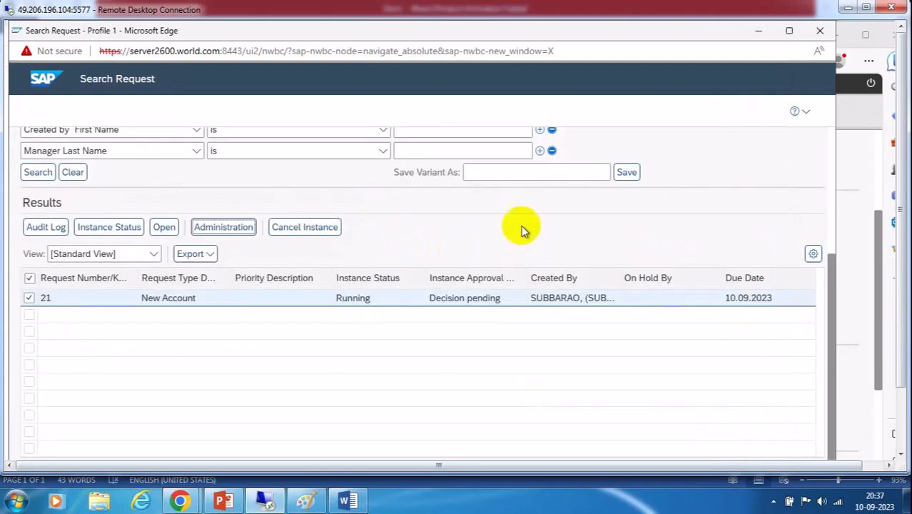
Rerun the request search and reopen request 21 from its administration details through the Z_ASSO_PATH path
{"action": "left_click", "coordinate": [38, 172]}
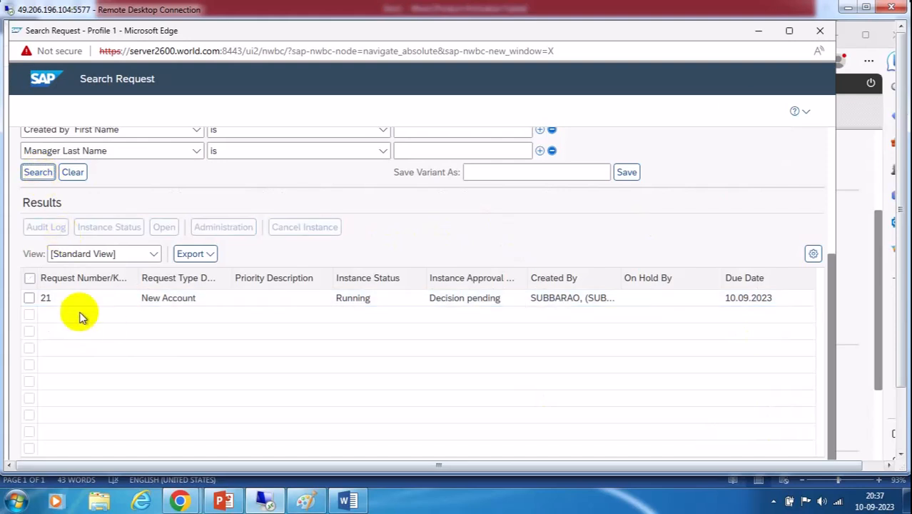
{"action": "left_click", "coordinate": [28, 298]}
{"action": "left_click", "coordinate": [227, 228]}
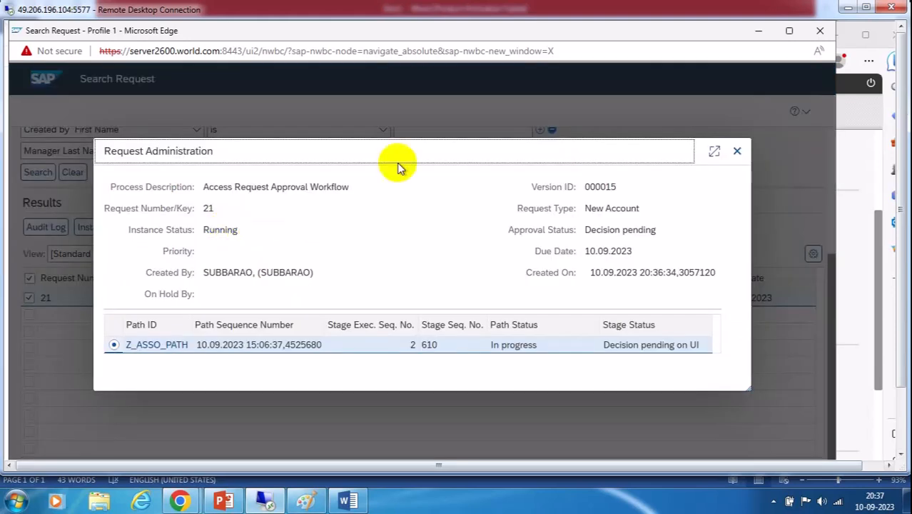
{"action": "double_click", "coordinate": [163, 345]}
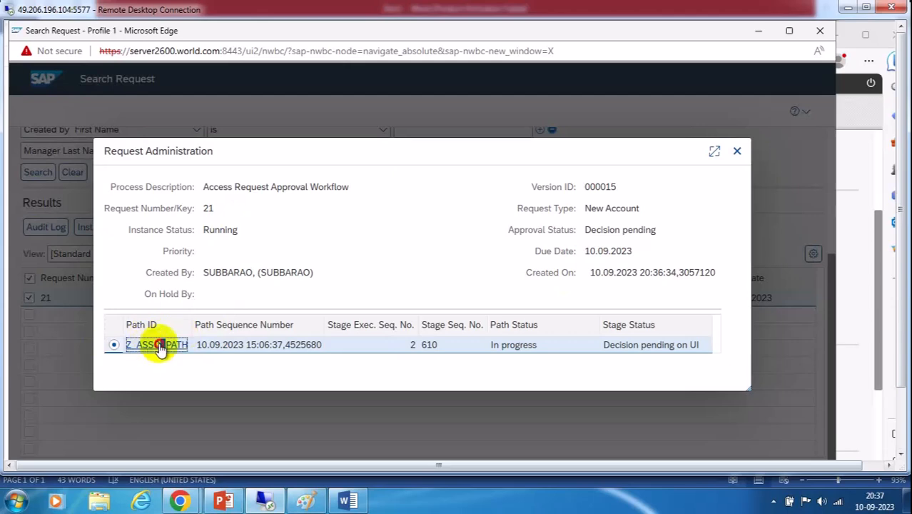
{"action": "left_click", "coordinate": [157, 348]}
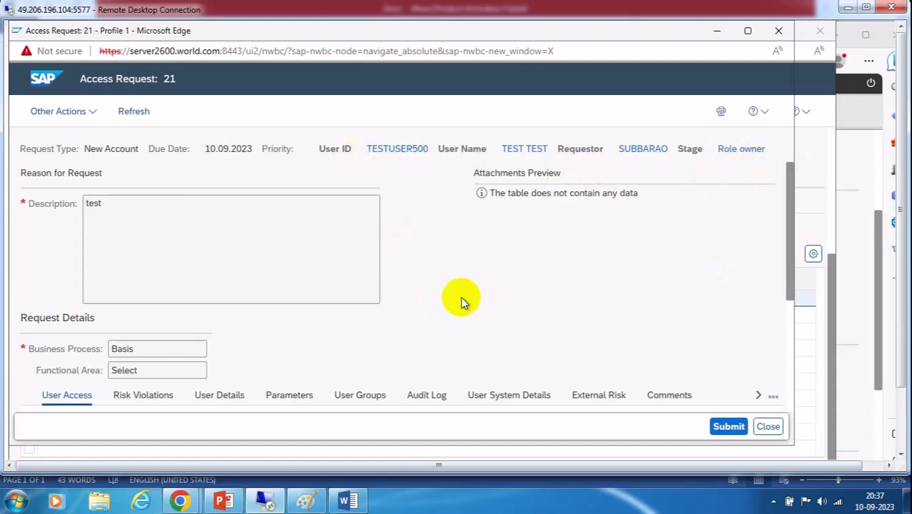
Add the note "approve" to the comments at the Role owner stage and try to submit the approval
{"action": "scroll", "coordinate": [542, 298], "scroll_direction": "down", "scroll_amount": 1}
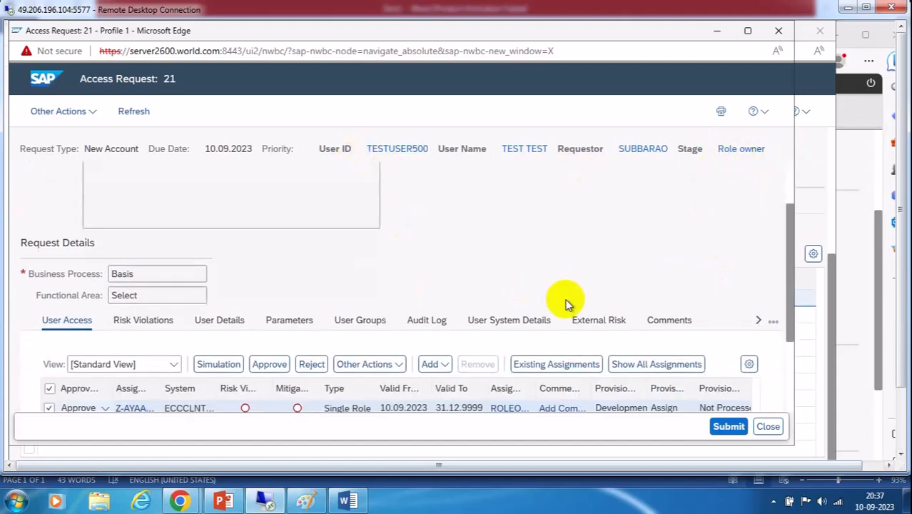
{"action": "left_click", "coordinate": [729, 427]}
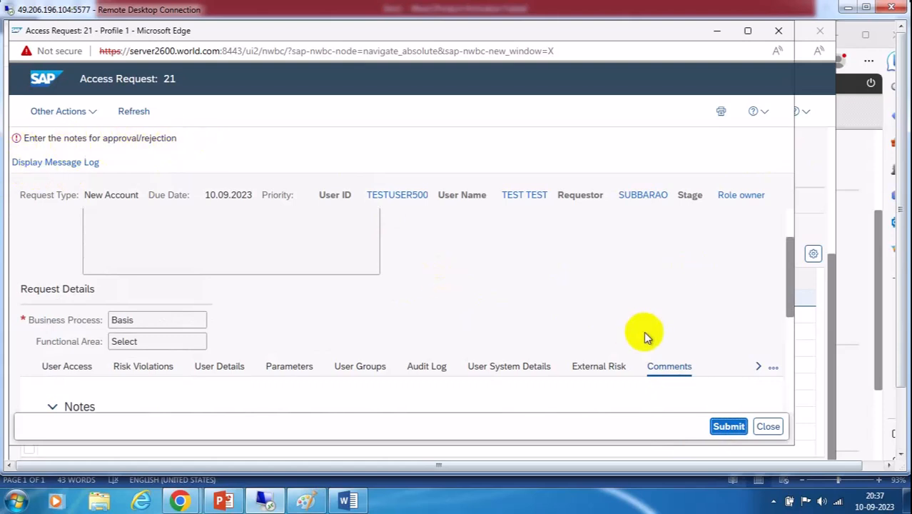
{"action": "scroll", "coordinate": [657, 332], "scroll_direction": "down", "scroll_amount": 1}
{"action": "scroll", "coordinate": [350, 346], "scroll_direction": "down", "scroll_amount": 2}
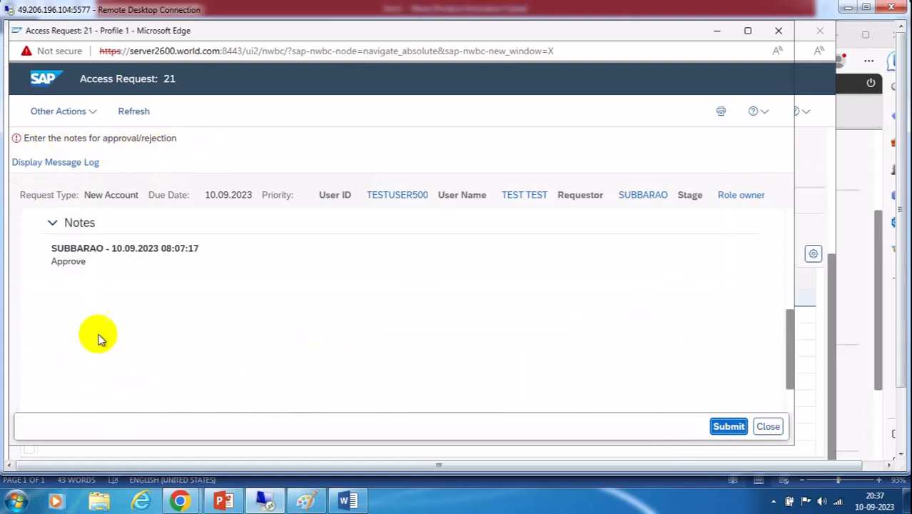
{"action": "left_click", "coordinate": [82, 370]}
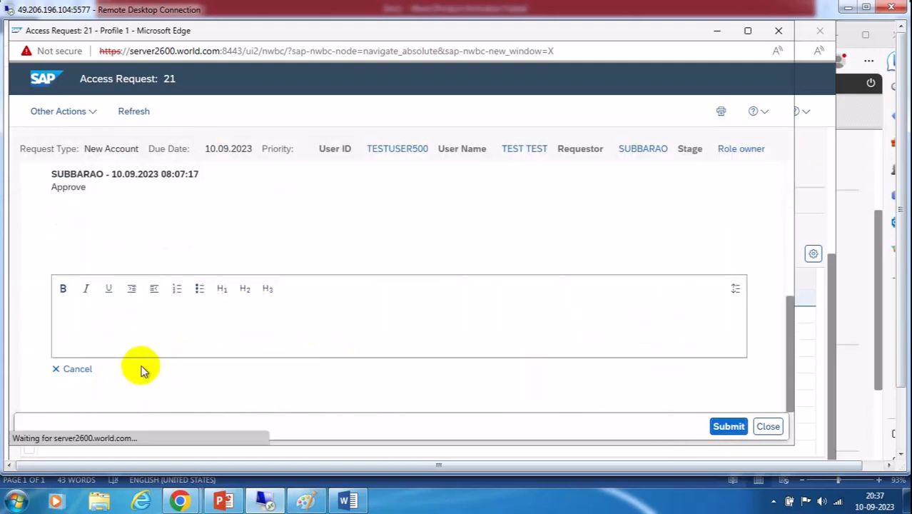
{"action": "left_click", "coordinate": [106, 335]}
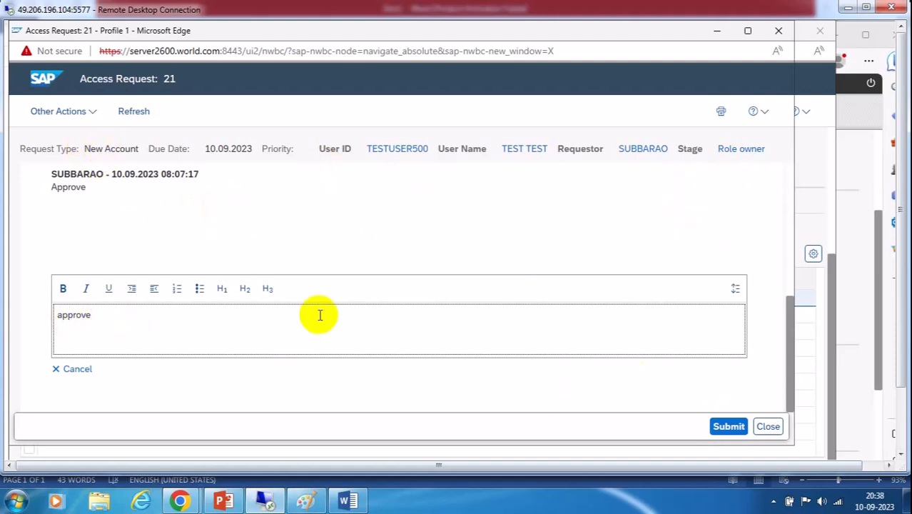
{"action": "left_click", "coordinate": [725, 431]}
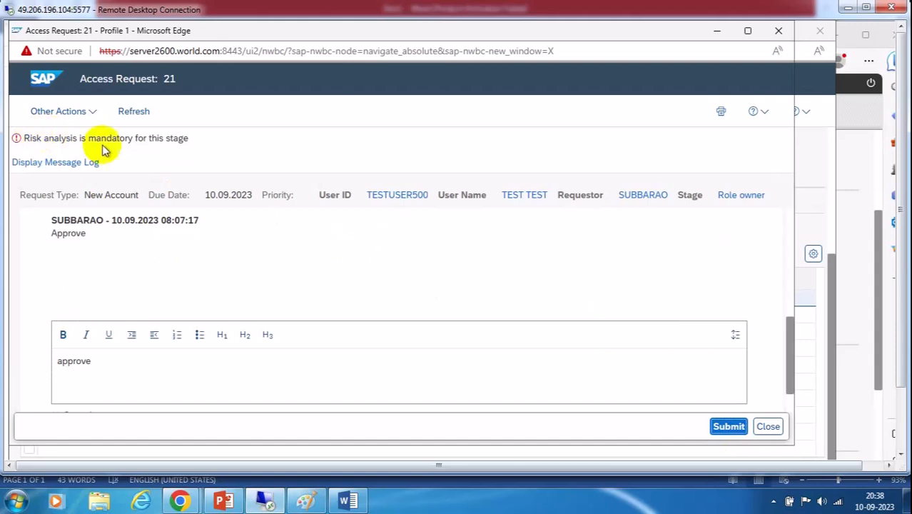
Run the Permission Level risk analysis for request 21 with the DEMO rule set and review the risk violation results
{"action": "left_click", "coordinate": [790, 216]}
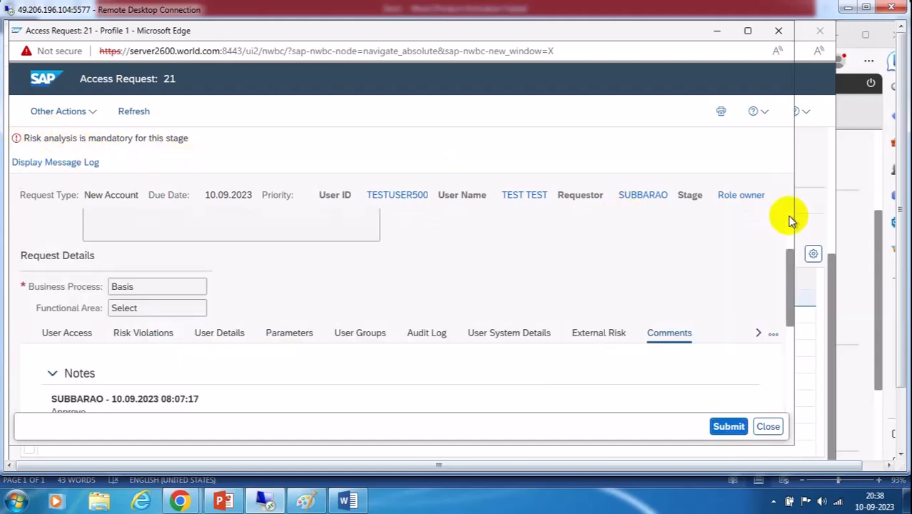
{"action": "left_click", "coordinate": [138, 335]}
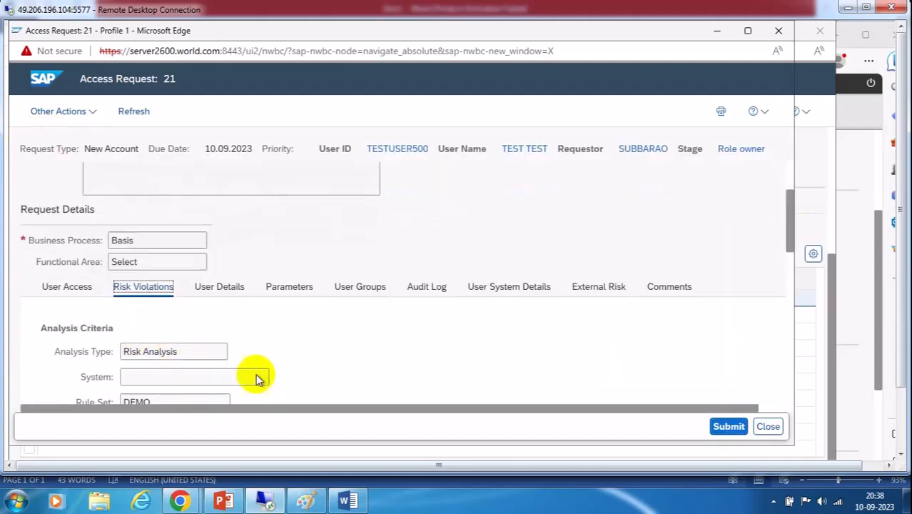
{"action": "scroll", "coordinate": [753, 336], "scroll_direction": "down", "scroll_amount": 4}
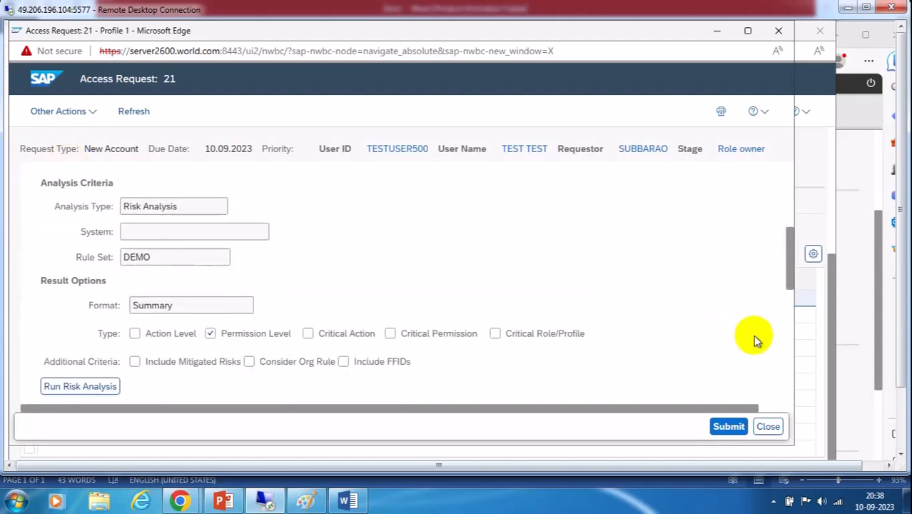
{"action": "scroll", "coordinate": [755, 336], "scroll_direction": "down", "scroll_amount": 1}
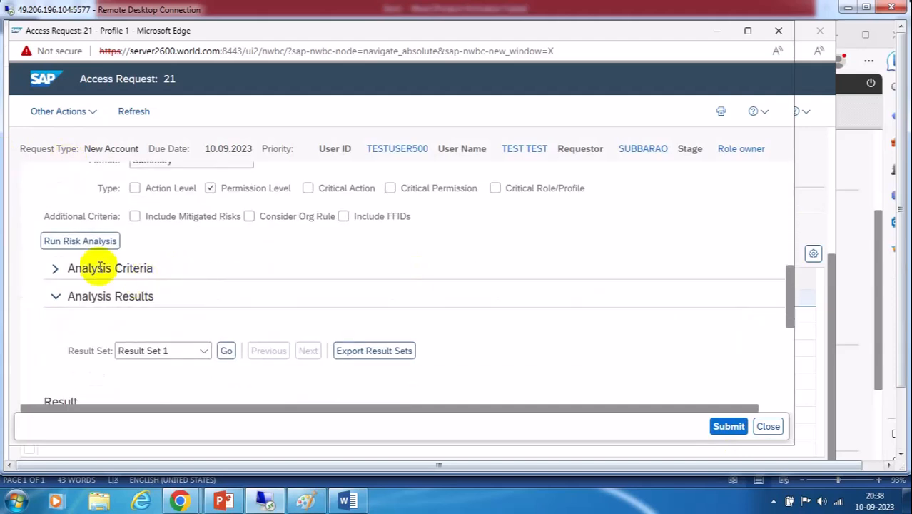
{"action": "left_click", "coordinate": [64, 243]}
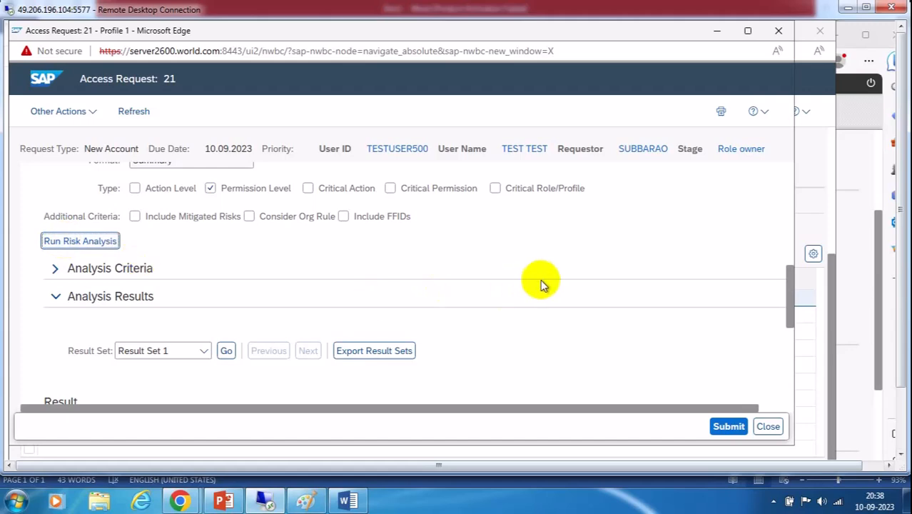
{"action": "scroll", "coordinate": [540, 280], "scroll_direction": "down", "scroll_amount": 3}
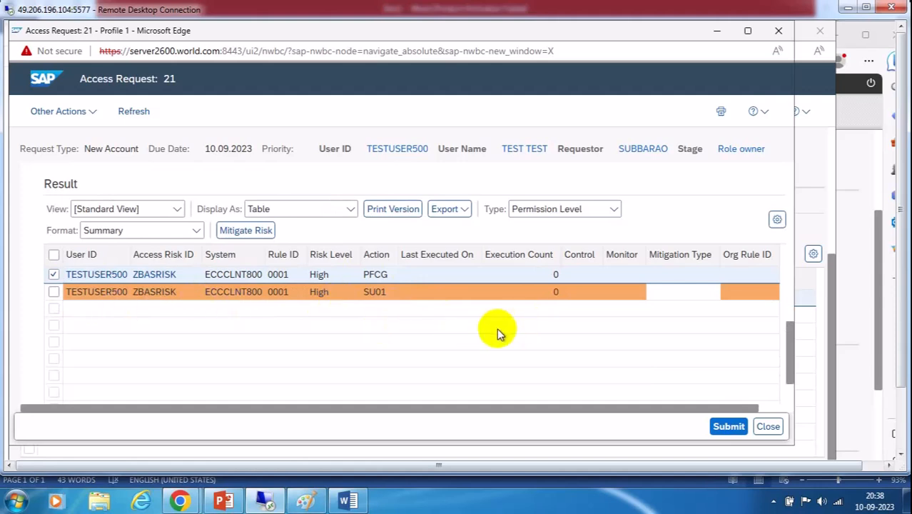
Submit the Role owner stage approval, close request 21 and rerun the search to check its status
{"action": "left_click", "coordinate": [728, 427]}
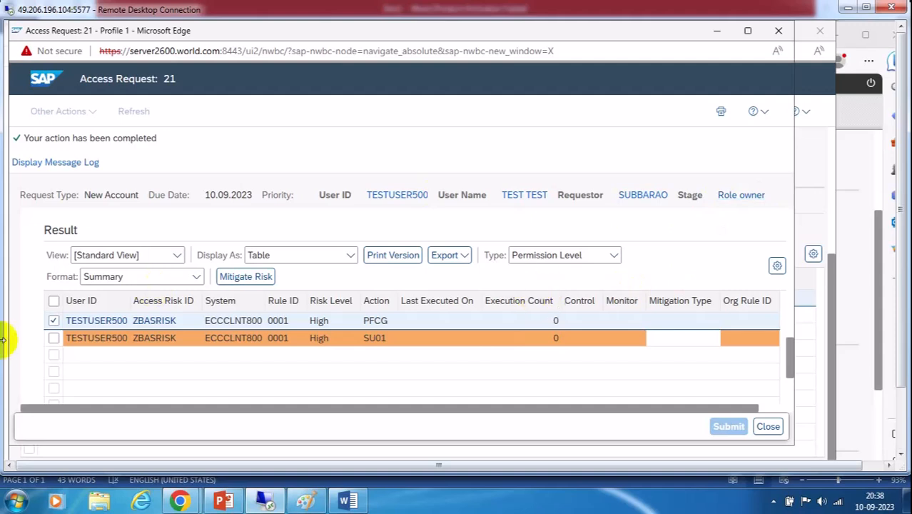
{"action": "left_click", "coordinate": [768, 427]}
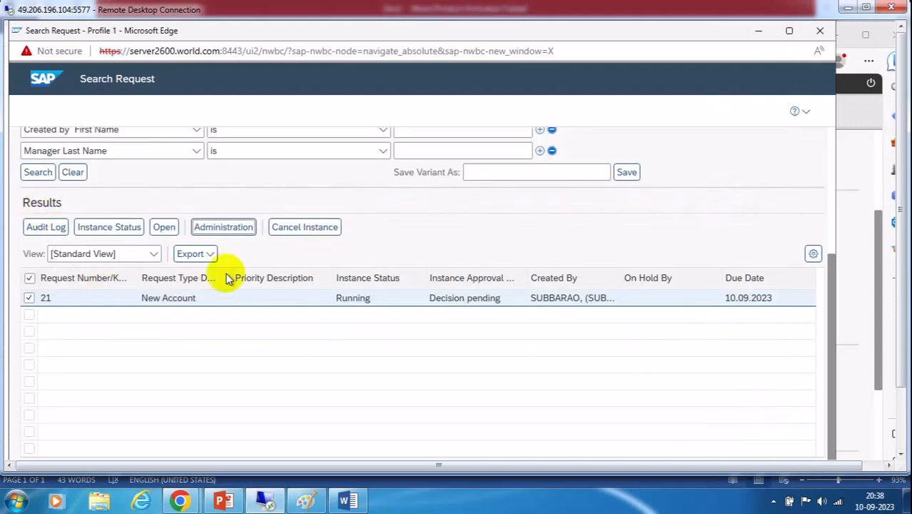
{"action": "left_click", "coordinate": [36, 174]}
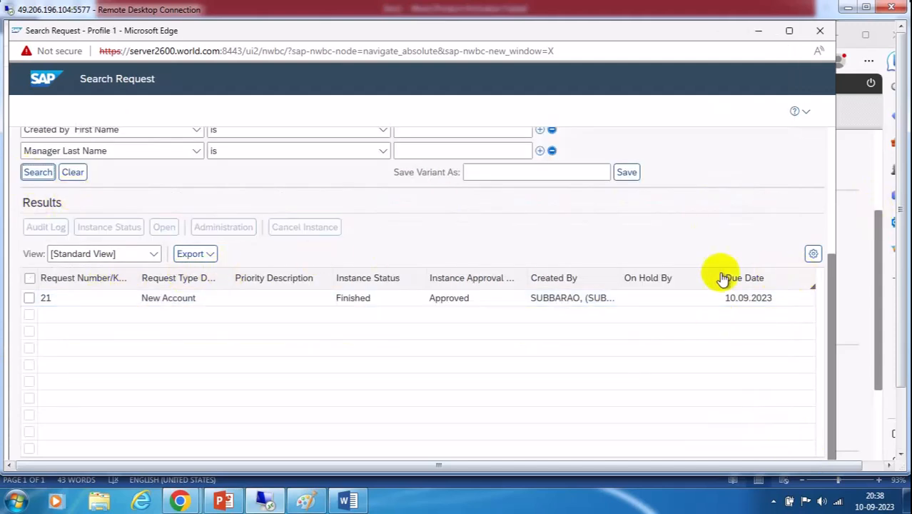
Start a Copy Request from request number 21 with all attributes selected and continue to the user selection
{"action": "left_click", "coordinate": [758, 31]}
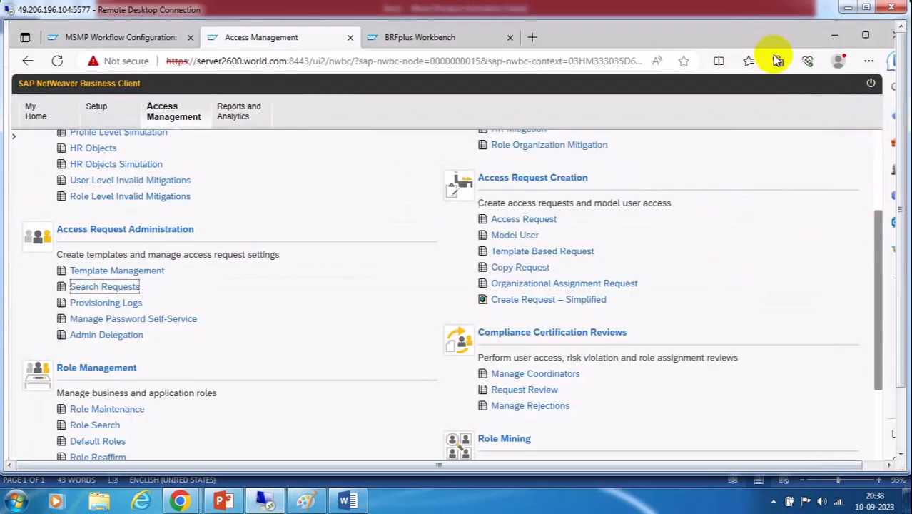
{"action": "left_click", "coordinate": [537, 267]}
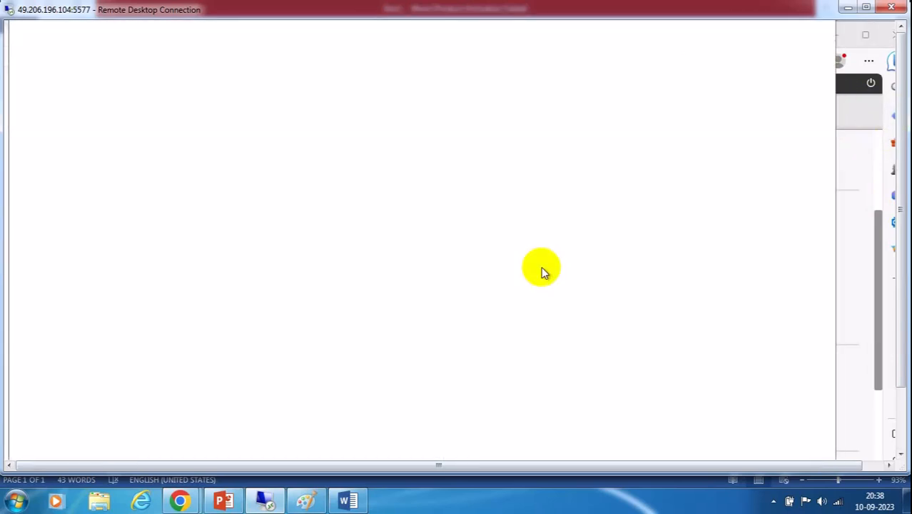
{"action": "left_click", "coordinate": [790, 31]}
{"action": "left_click", "coordinate": [102, 251]}
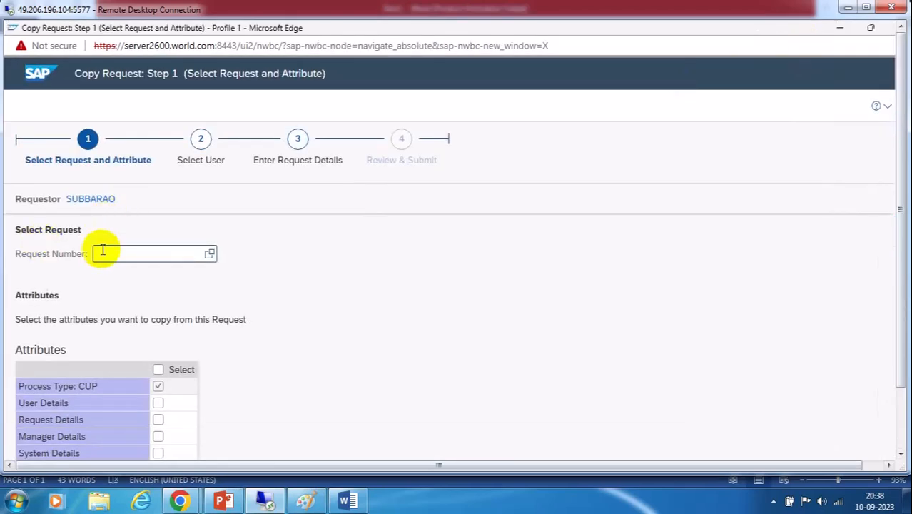
{"action": "left_click", "coordinate": [158, 370]}
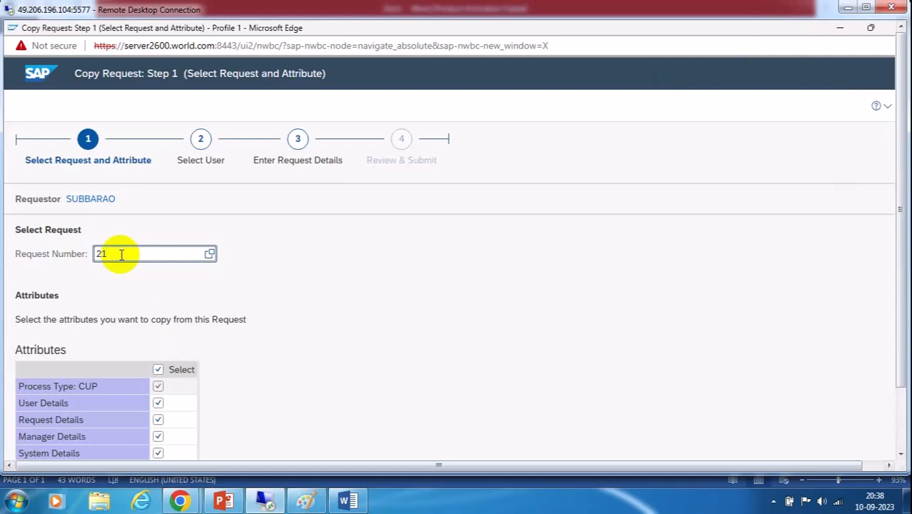
{"action": "scroll", "coordinate": [353, 332], "scroll_direction": "down", "scroll_amount": 1}
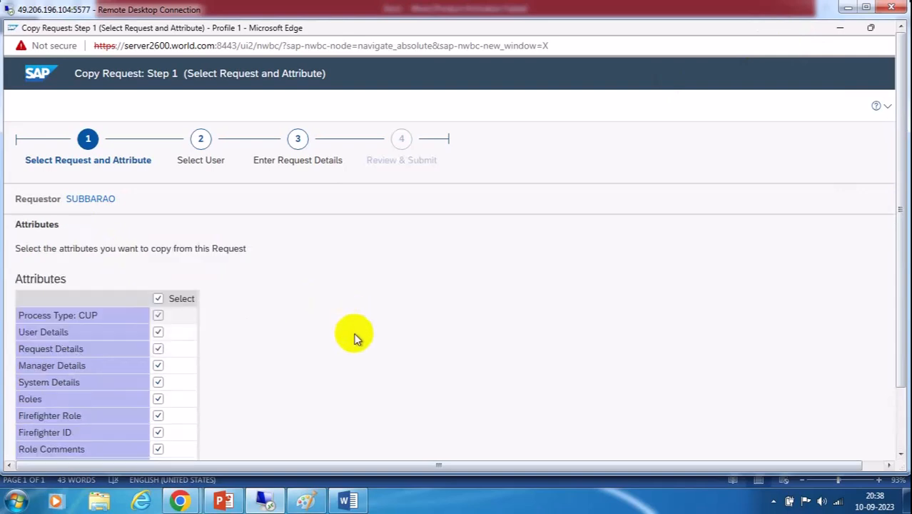
{"action": "left_click", "coordinate": [901, 411]}
{"action": "left_click", "coordinate": [839, 414]}
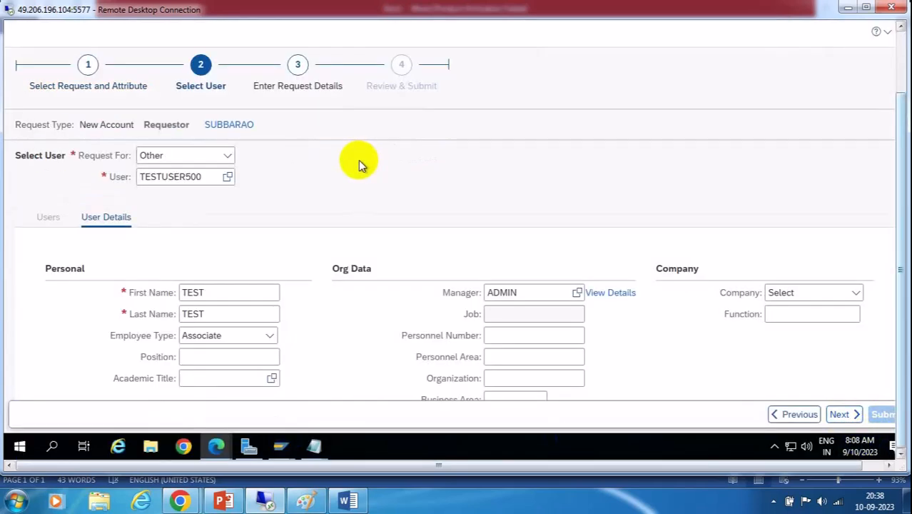
Review the copied user details of TESTUSER500 and continue to the request details
{"action": "scroll", "coordinate": [631, 224], "scroll_direction": "down", "scroll_amount": 3}
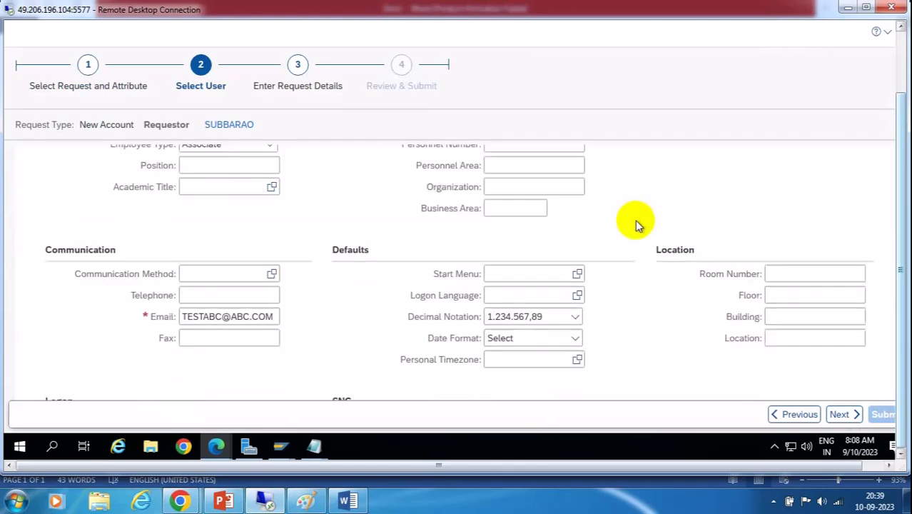
{"action": "scroll", "coordinate": [637, 225], "scroll_direction": "up", "scroll_amount": 2}
{"action": "scroll", "coordinate": [637, 224], "scroll_direction": "down", "scroll_amount": 1}
{"action": "scroll", "coordinate": [637, 225], "scroll_direction": "down", "scroll_amount": 1}
{"action": "left_click", "coordinate": [840, 415]}
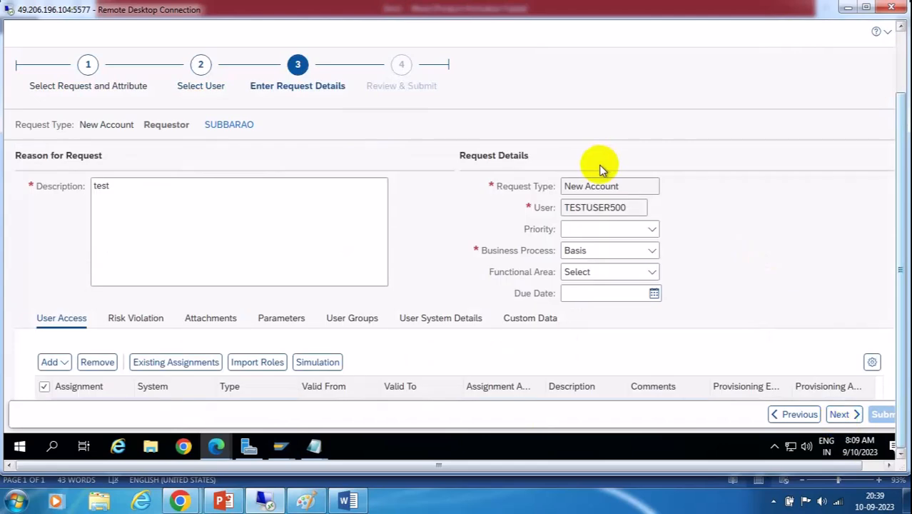
Check the copied request details and role assignment, then continue to the final review before submission
{"action": "scroll", "coordinate": [672, 300], "scroll_direction": "down", "scroll_amount": 2}
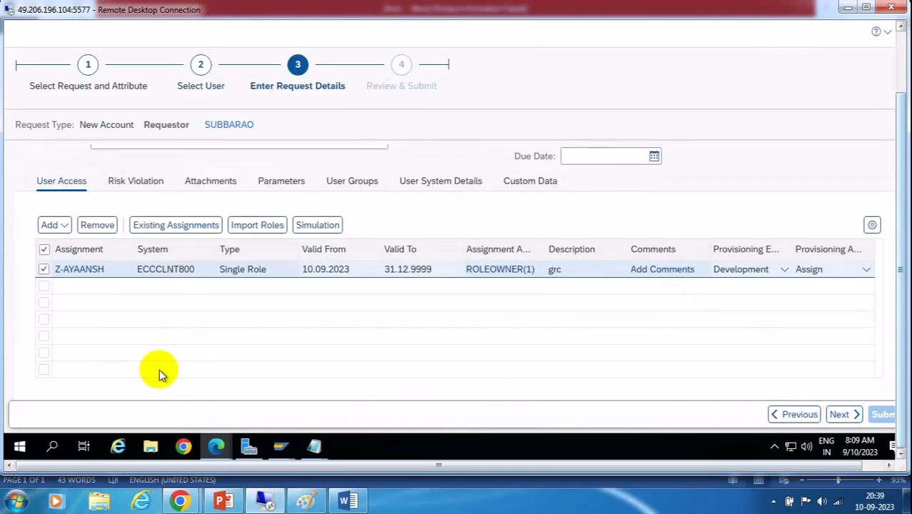
{"action": "scroll", "coordinate": [411, 358], "scroll_direction": "up", "scroll_amount": 2}
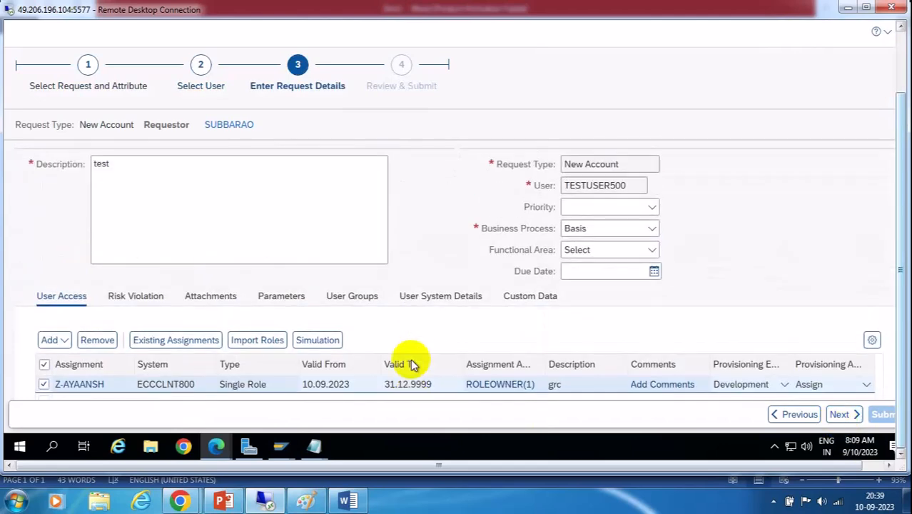
{"action": "left_click", "coordinate": [840, 416]}
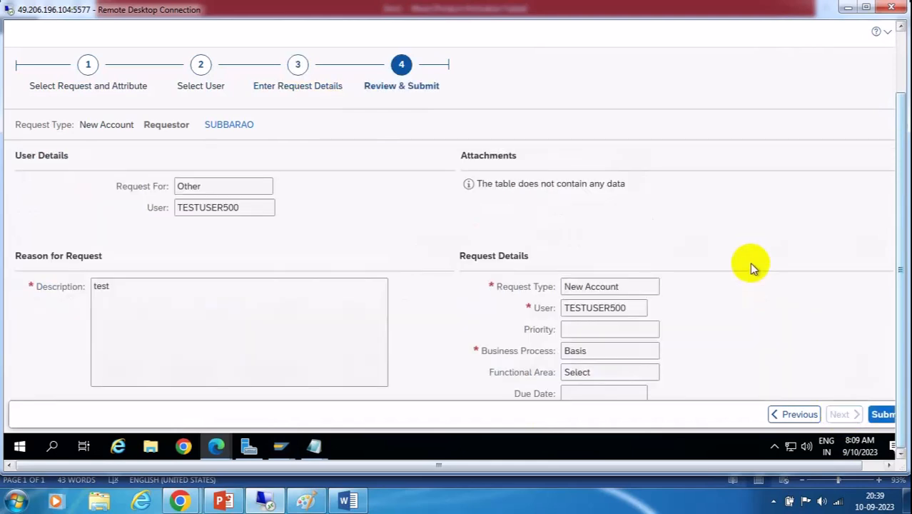
Submit the copied access request, close its confirmation window and search the access requests for request number 22
{"action": "left_click", "coordinate": [883, 415]}
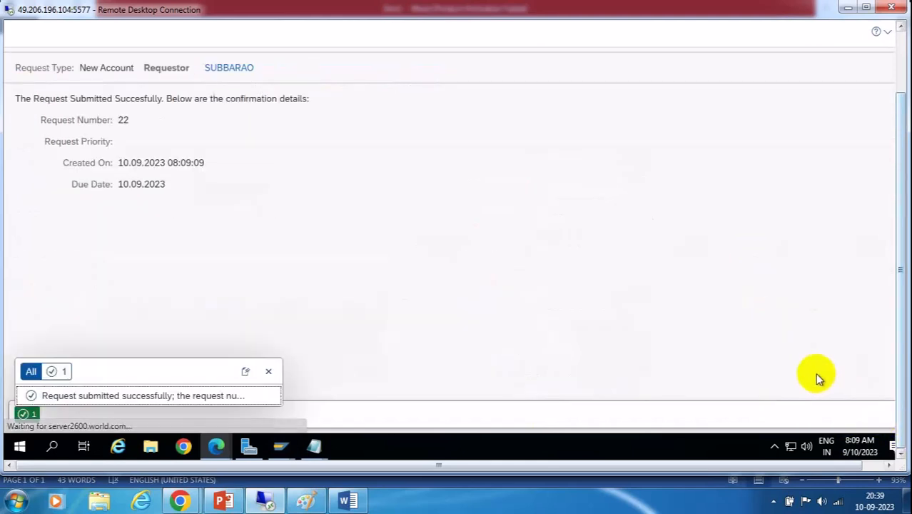
{"action": "left_click", "coordinate": [894, 26]}
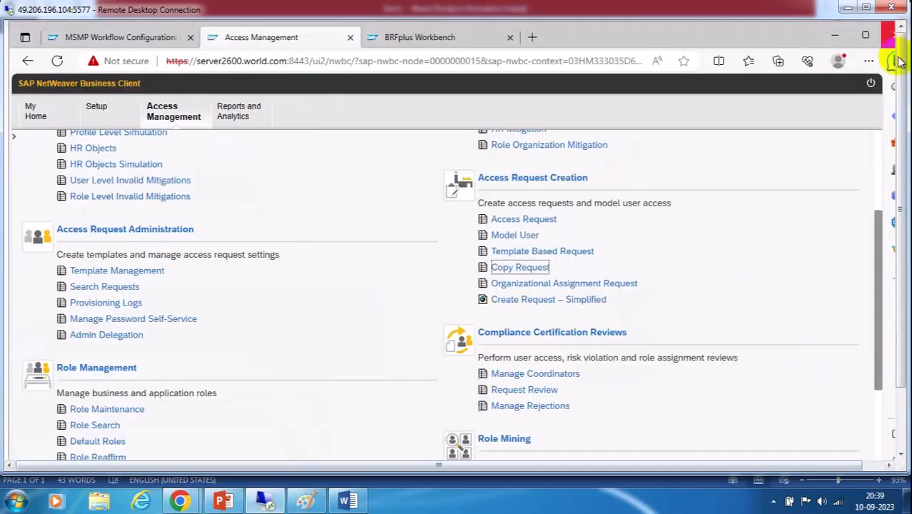
{"action": "left_click", "coordinate": [105, 288]}
{"action": "left_click", "coordinate": [790, 31]}
{"action": "left_click", "coordinate": [394, 175]}
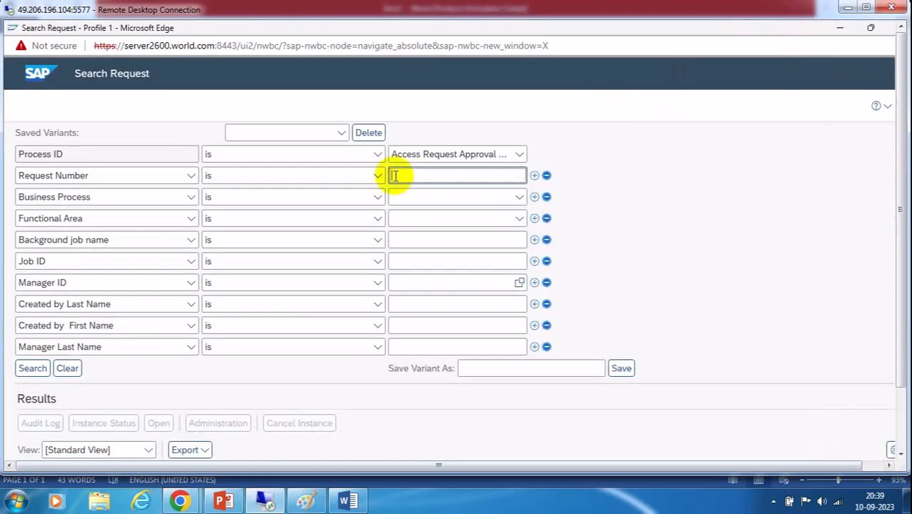
{"action": "left_click", "coordinate": [32, 368]}
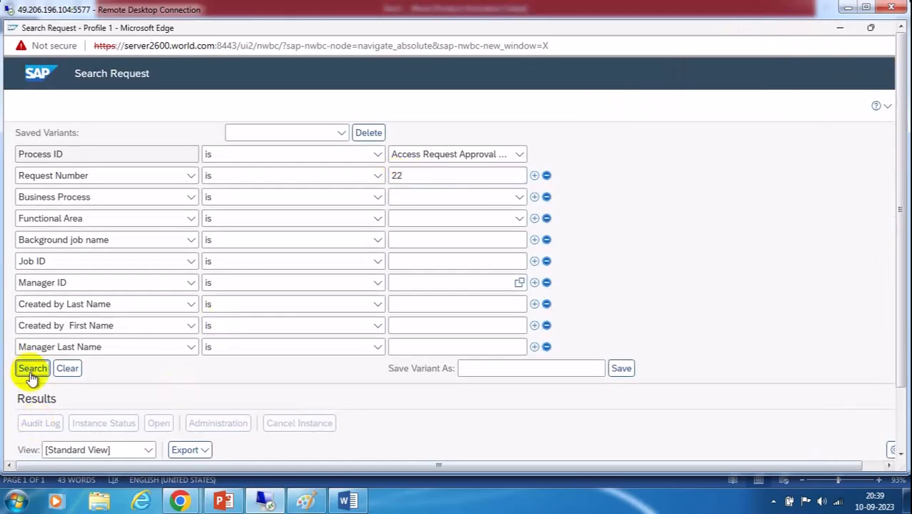
Select request 22 in the results and open its Manager stage through Z_ASSO_PATH in the request administration details
{"action": "scroll", "coordinate": [814, 363], "scroll_direction": "down", "scroll_amount": 2}
{"action": "left_click", "coordinate": [24, 339]}
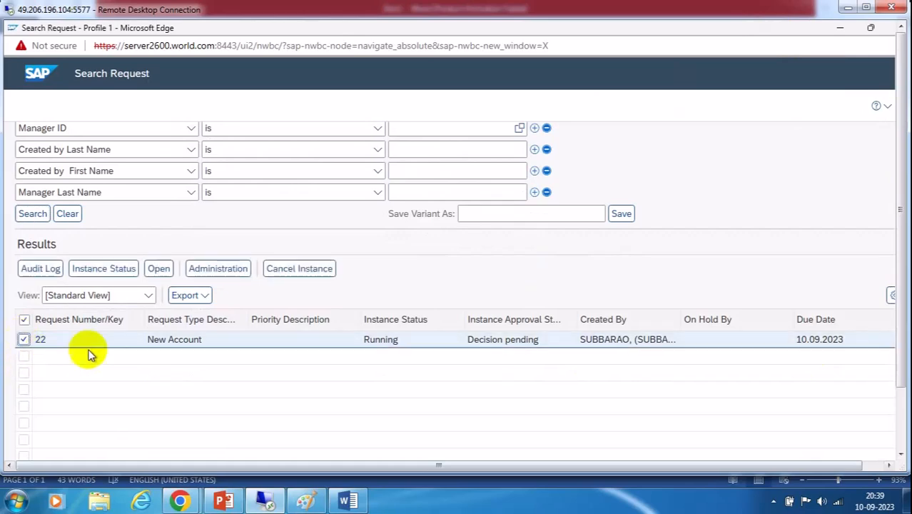
{"action": "left_click", "coordinate": [213, 269]}
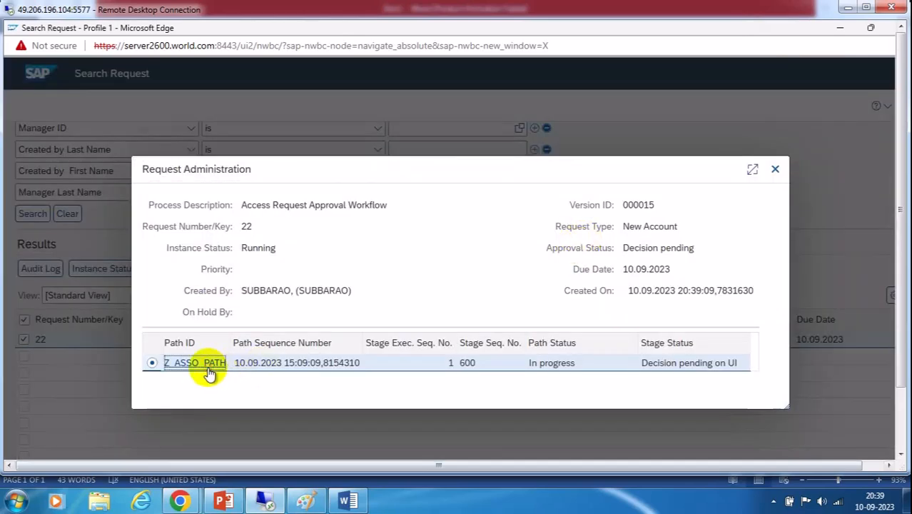
{"action": "left_click", "coordinate": [207, 364]}
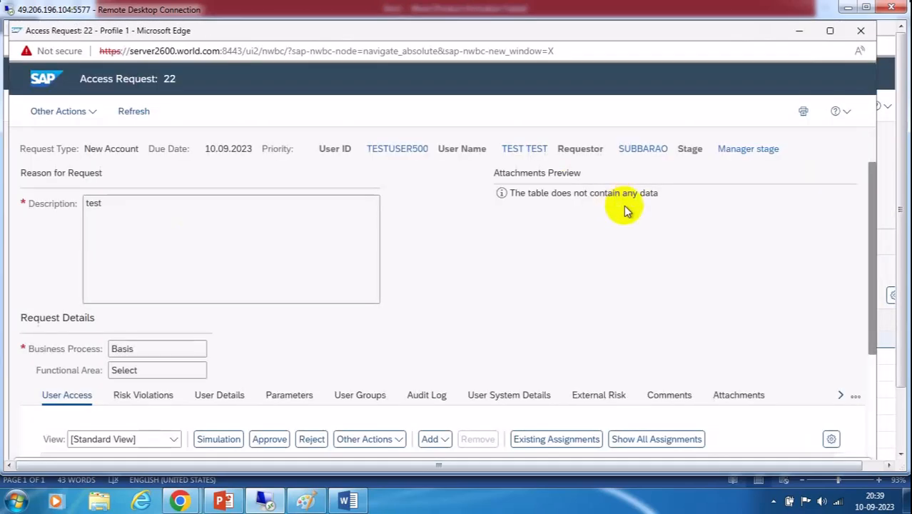
Add the note "approve" to request 22's comments, submit the Manager stage approval and close the request
{"action": "scroll", "coordinate": [260, 338], "scroll_direction": "down", "scroll_amount": 3}
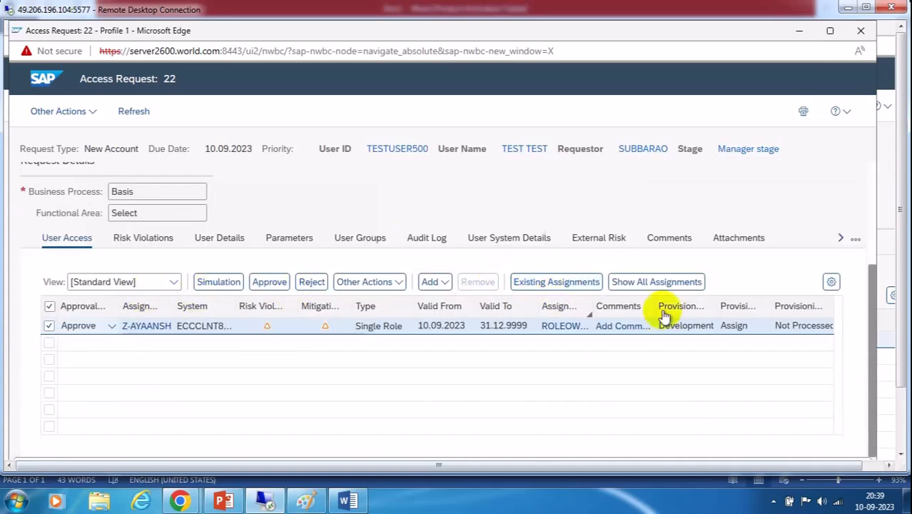
{"action": "left_click", "coordinate": [668, 237]}
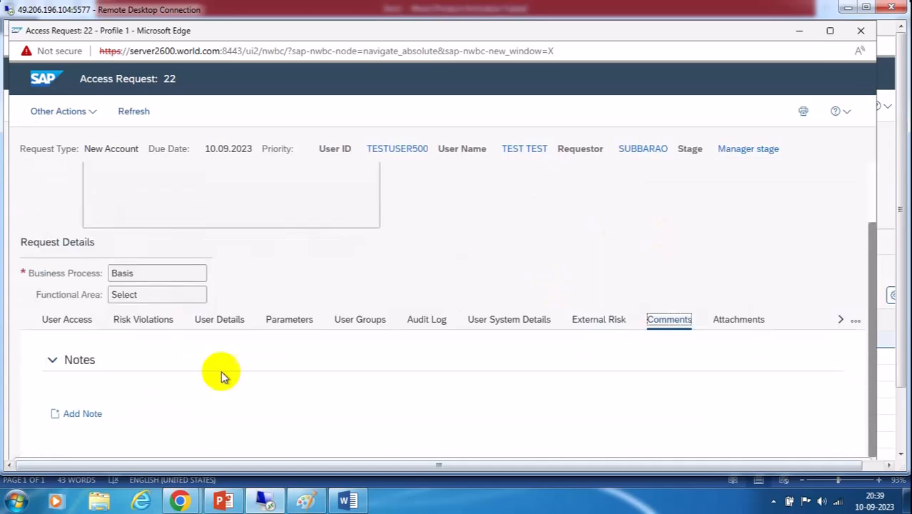
{"action": "left_click", "coordinate": [82, 413]}
{"action": "left_click", "coordinate": [114, 421]}
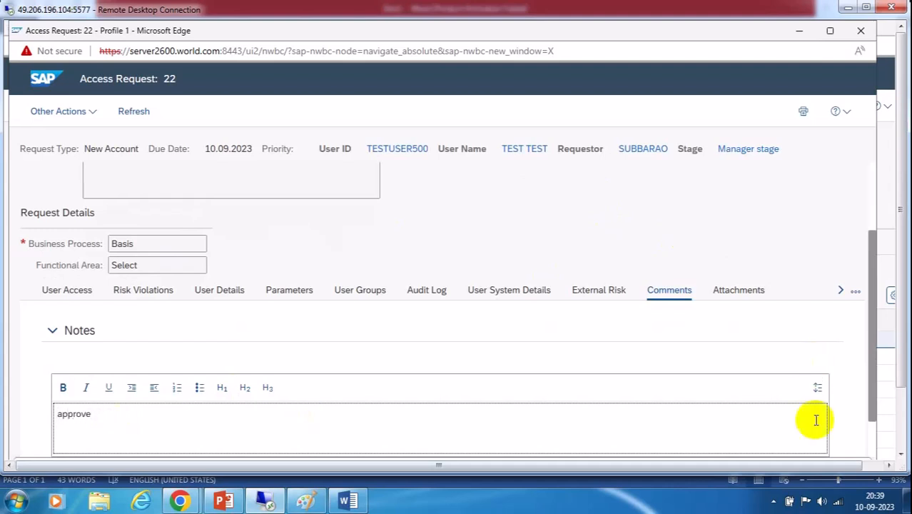
{"action": "left_click", "coordinate": [871, 435]}
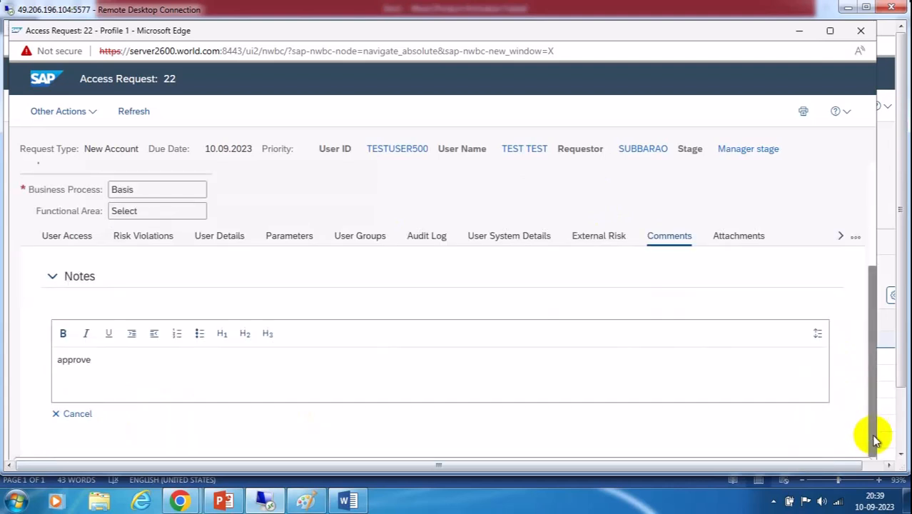
{"action": "left_click", "coordinate": [873, 171]}
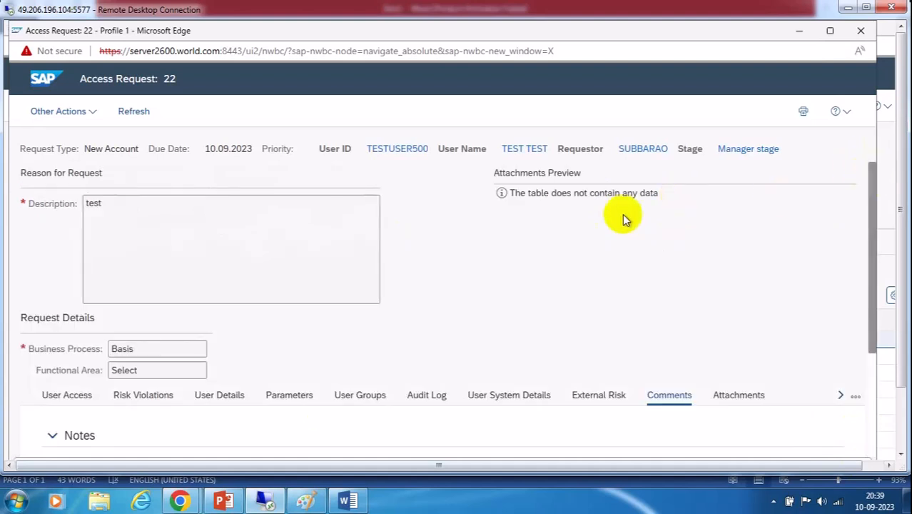
{"action": "scroll", "coordinate": [780, 272], "scroll_direction": "down", "scroll_amount": 5}
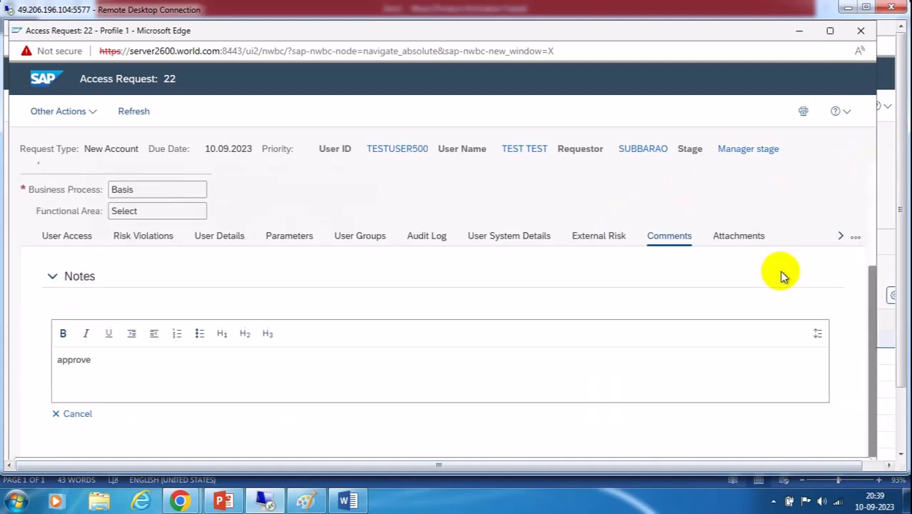
{"action": "left_click", "coordinate": [903, 405]}
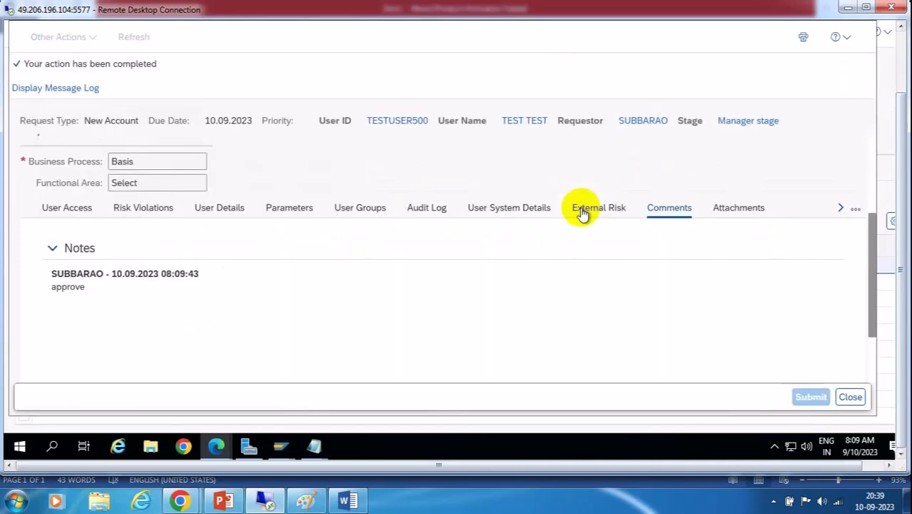
{"action": "left_click", "coordinate": [849, 397]}
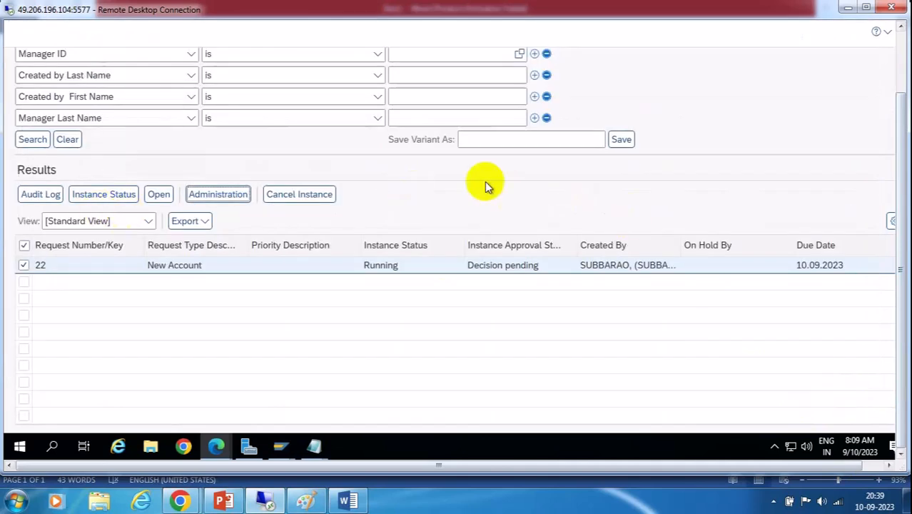
Rerun the search for request 22 and open its Role owner stage through Z_ASSO_PATH in the request administration details
{"action": "left_click", "coordinate": [33, 141]}
{"action": "left_click", "coordinate": [32, 265]}
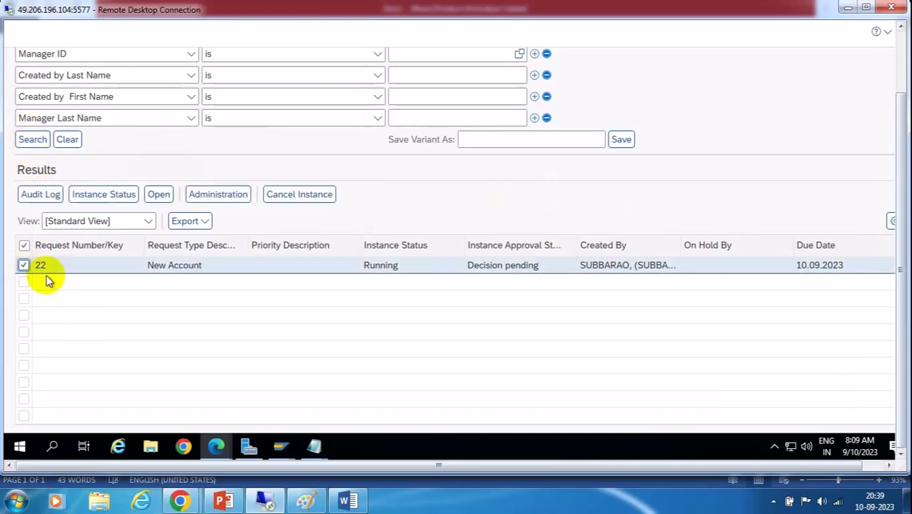
{"action": "left_click", "coordinate": [217, 195]}
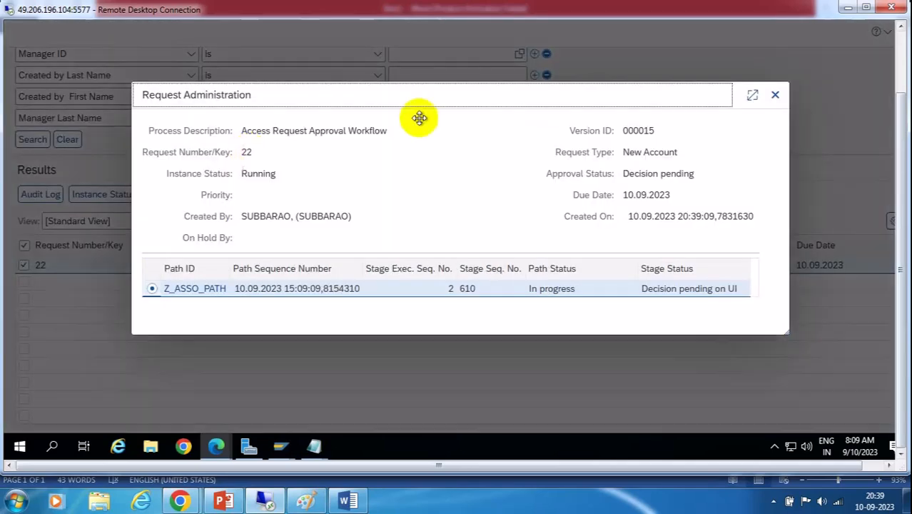
{"action": "left_click", "coordinate": [195, 289]}
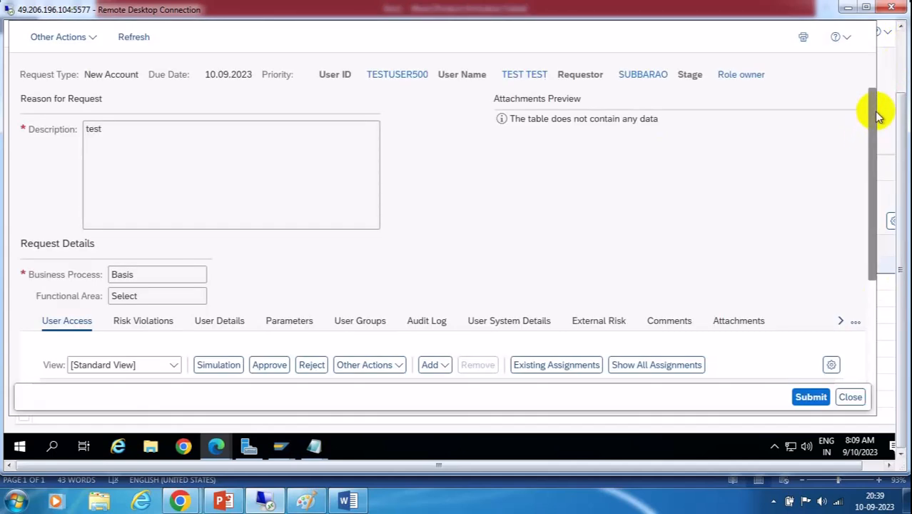
Open mitigation for TESTUSER500's PFCG and SU01 violations of ZBASRISK and select the MIT-01 control assignment
{"action": "left_click", "coordinate": [143, 322]}
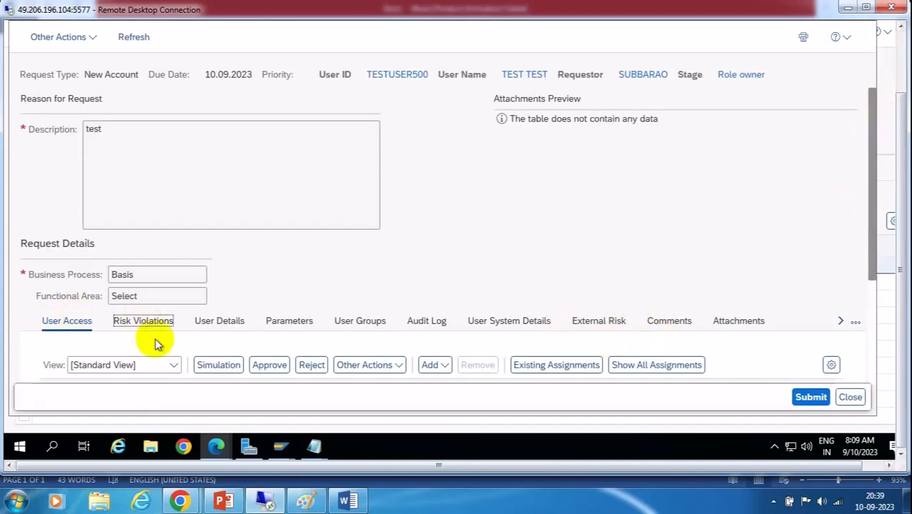
{"action": "scroll", "coordinate": [749, 240], "scroll_direction": "down", "scroll_amount": 5}
{"action": "left_click", "coordinate": [80, 122]}
{"action": "scroll", "coordinate": [669, 213], "scroll_direction": "down", "scroll_amount": 3}
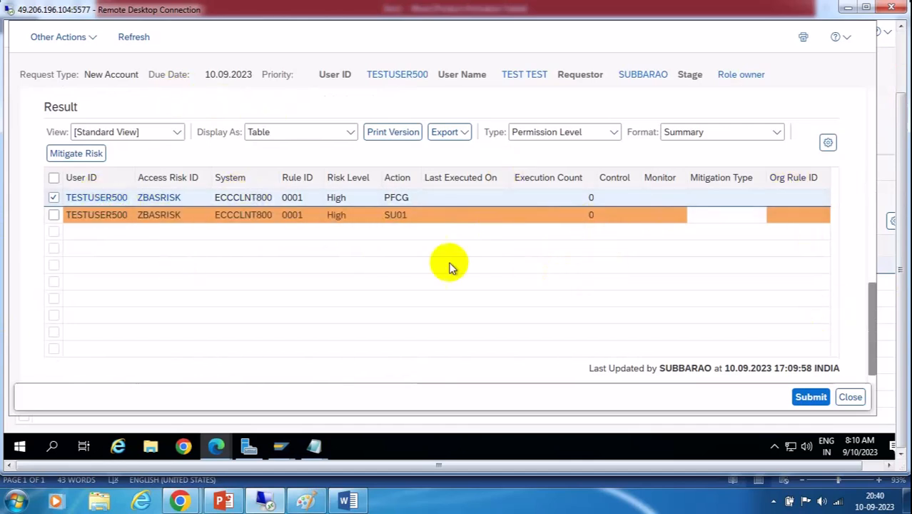
{"action": "scroll", "coordinate": [638, 256], "scroll_direction": "up", "scroll_amount": 2}
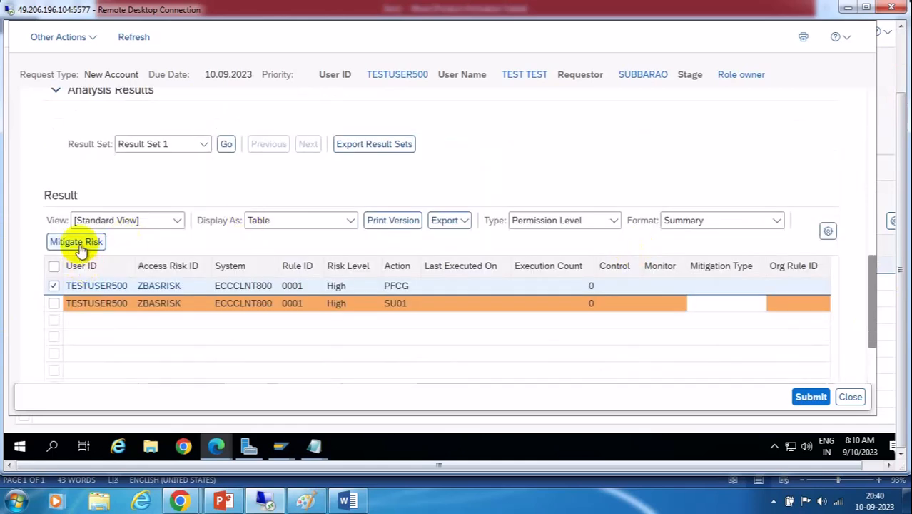
{"action": "left_click", "coordinate": [53, 303]}
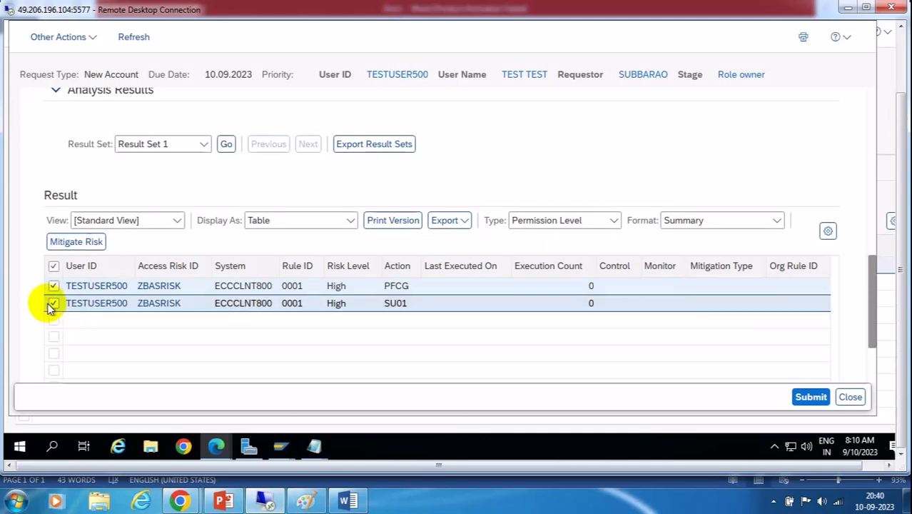
{"action": "left_click", "coordinate": [76, 243]}
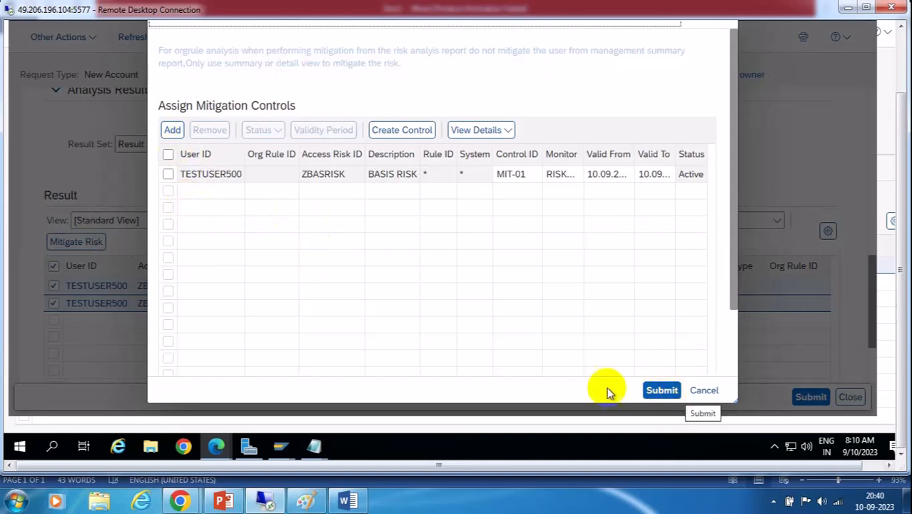
{"action": "left_click", "coordinate": [168, 174]}
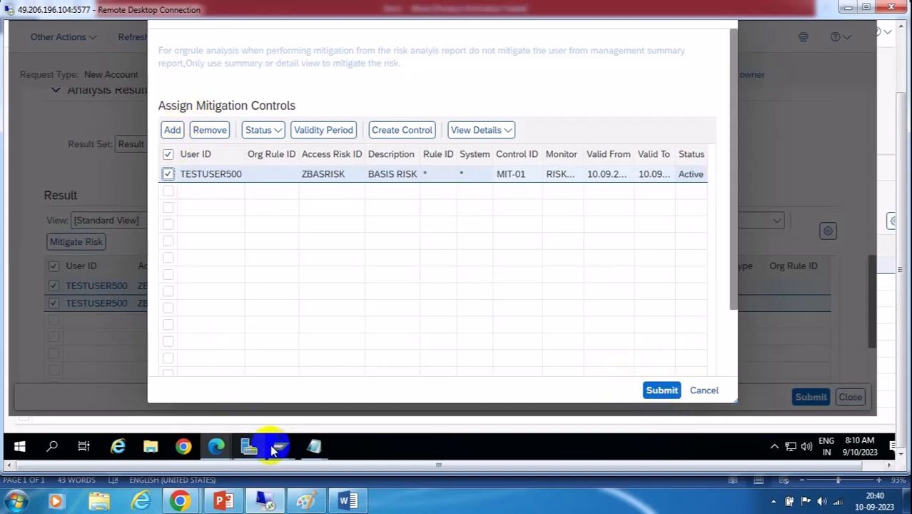
Check the control assignment approval process in the MSMP workflow's Process Global Settings and return to the Mitigation dialog
{"action": "mouse_move", "coordinate": [217, 446]}
{"action": "left_click", "coordinate": [106, 386]}
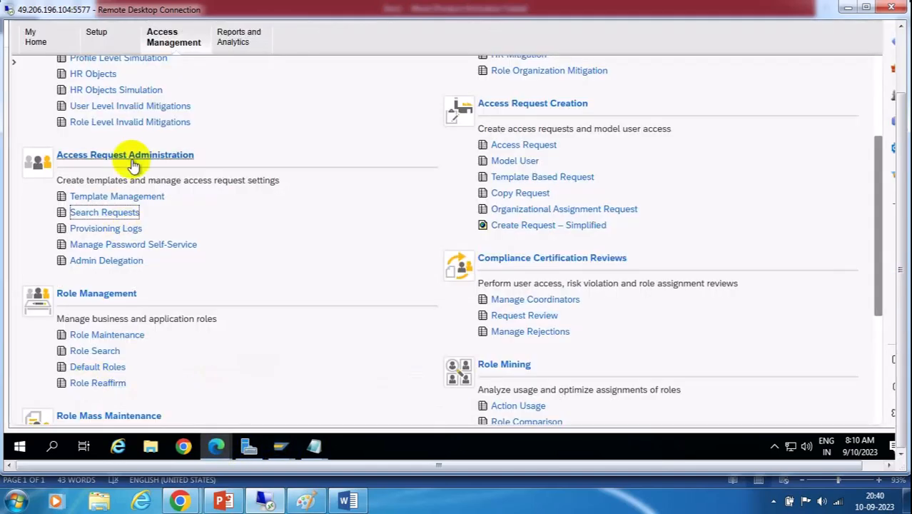
{"action": "scroll", "coordinate": [277, 139], "scroll_direction": "up", "scroll_amount": 3}
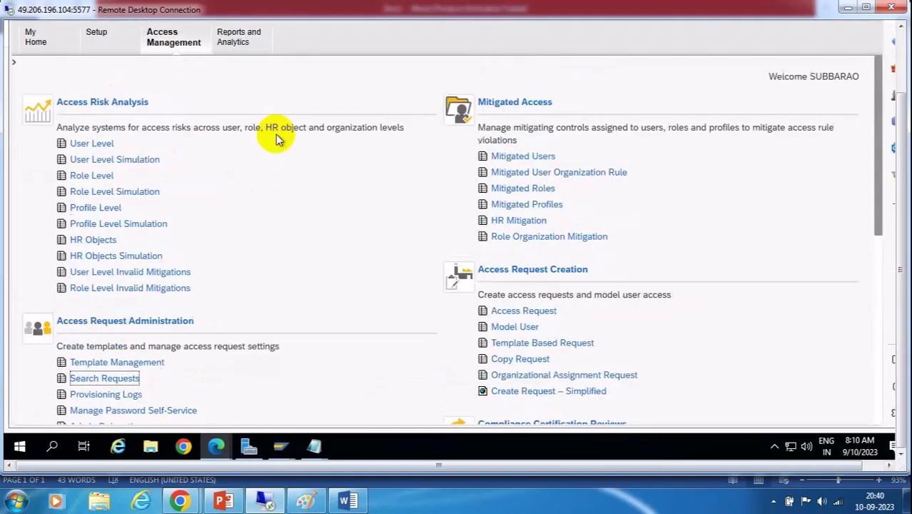
{"action": "left_click", "coordinate": [900, 45]}
{"action": "left_click", "coordinate": [131, 40]}
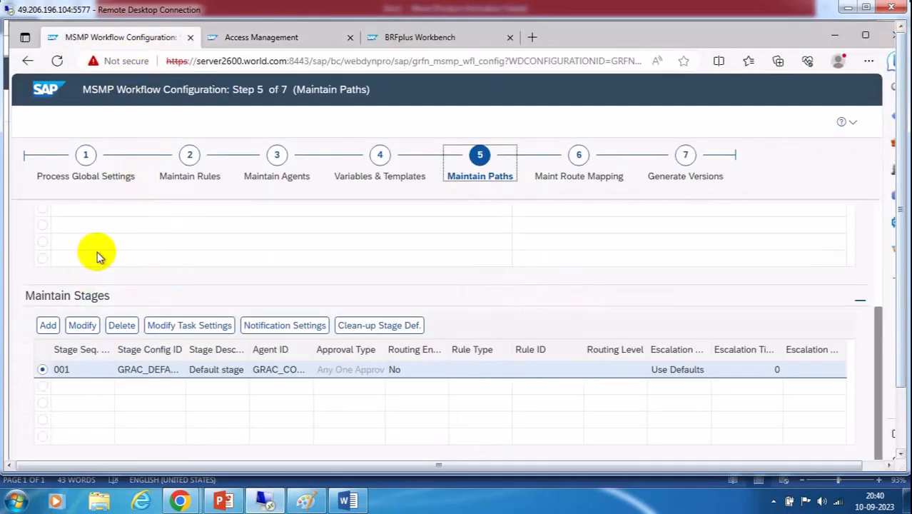
{"action": "left_click", "coordinate": [86, 155]}
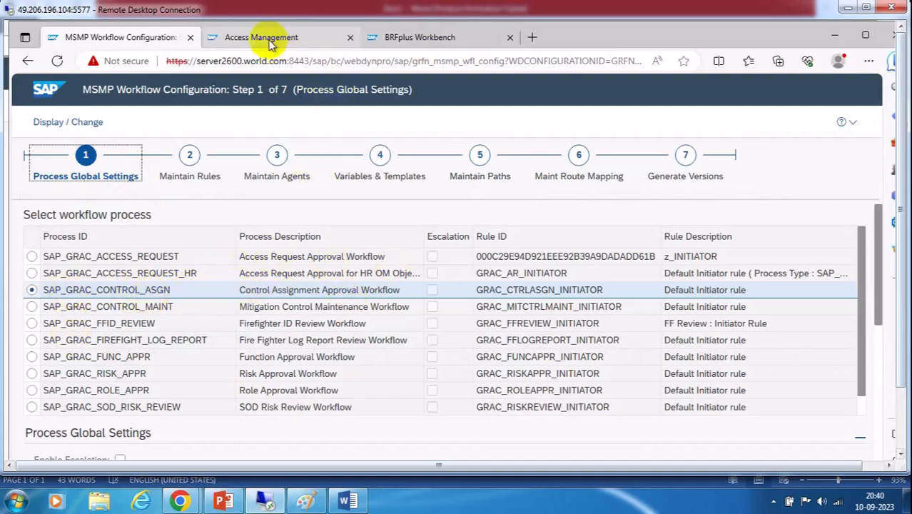
{"action": "left_click", "coordinate": [838, 34]}
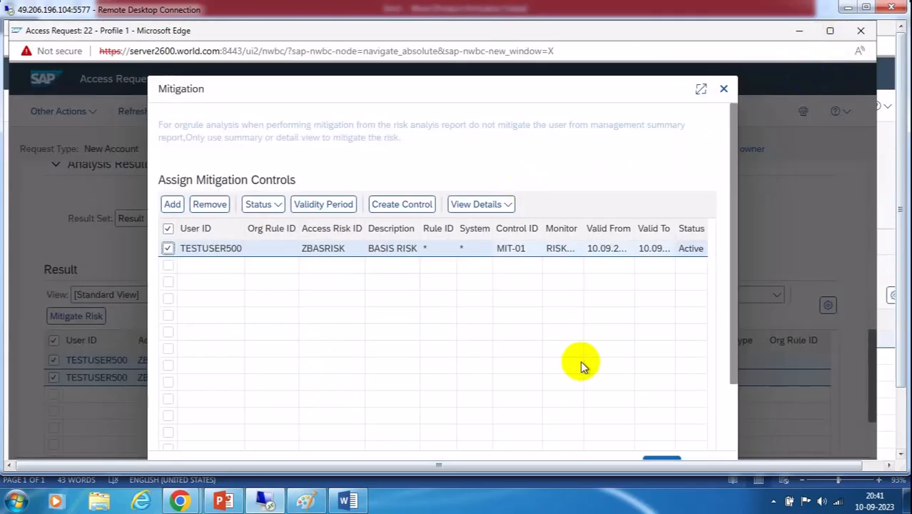
Submit the MIT-01 mitigation control assignment for TESTUSER500 and review the risk violation results in request 22
{"action": "left_click", "coordinate": [898, 409]}
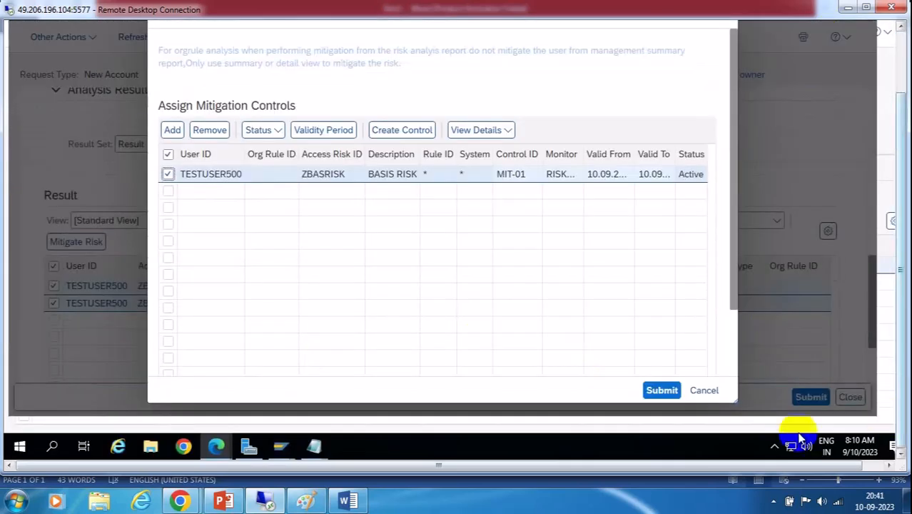
{"action": "left_click", "coordinate": [660, 391]}
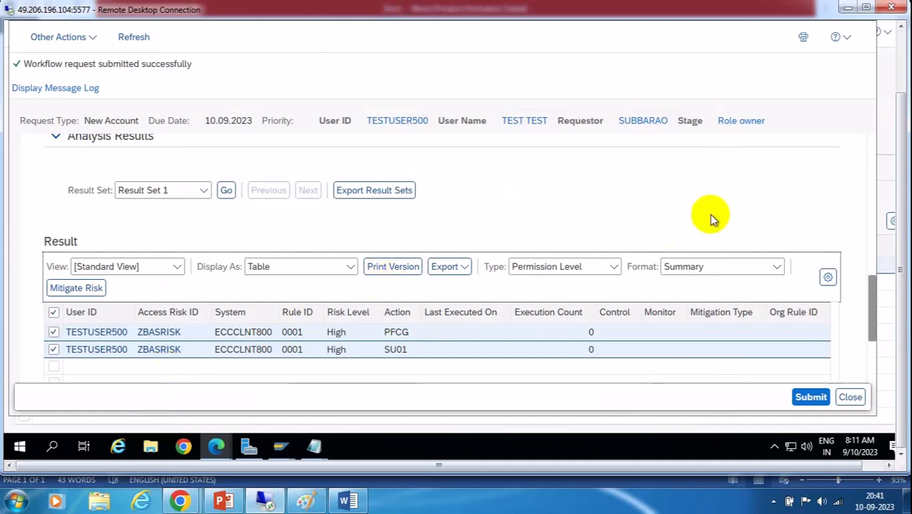
{"action": "scroll", "coordinate": [768, 206], "scroll_direction": "up", "scroll_amount": 1}
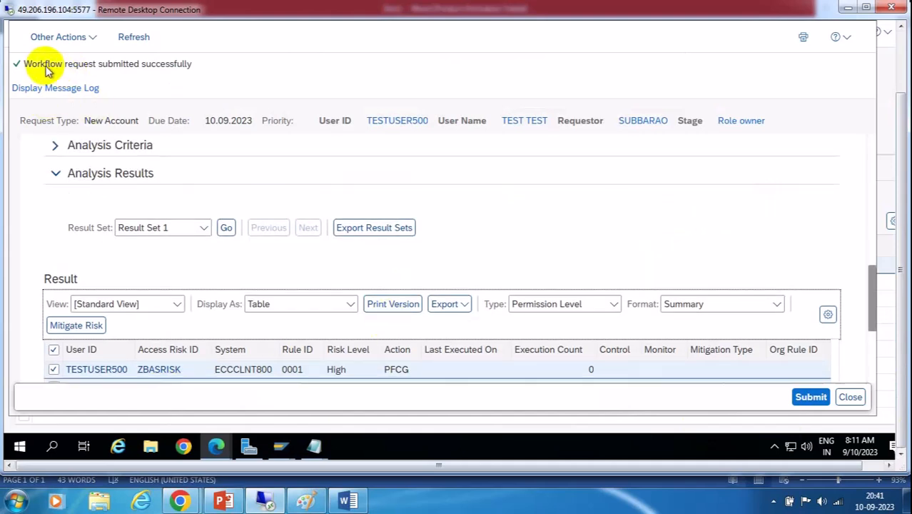
{"action": "left_click", "coordinate": [872, 350]}
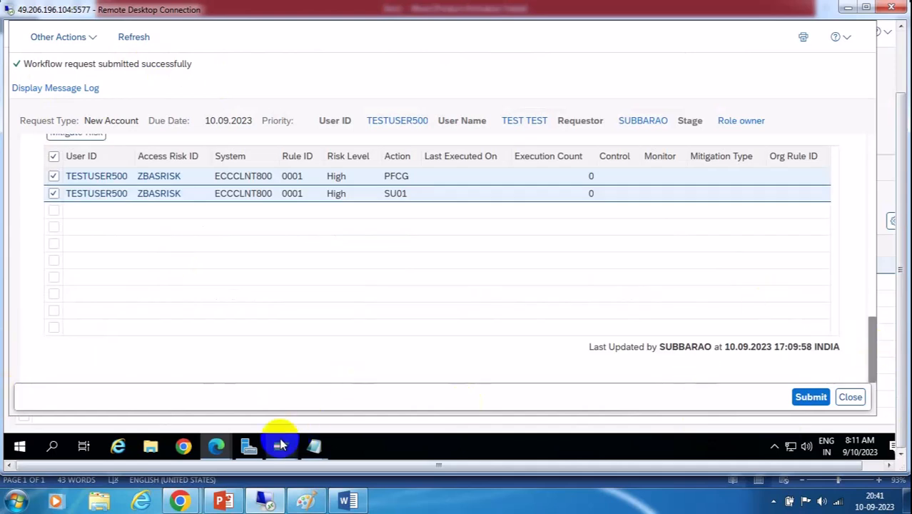
Switch to the Search Request window and search for requests of the Control Assignment Approval Workflow process
{"action": "mouse_move", "coordinate": [217, 448]}
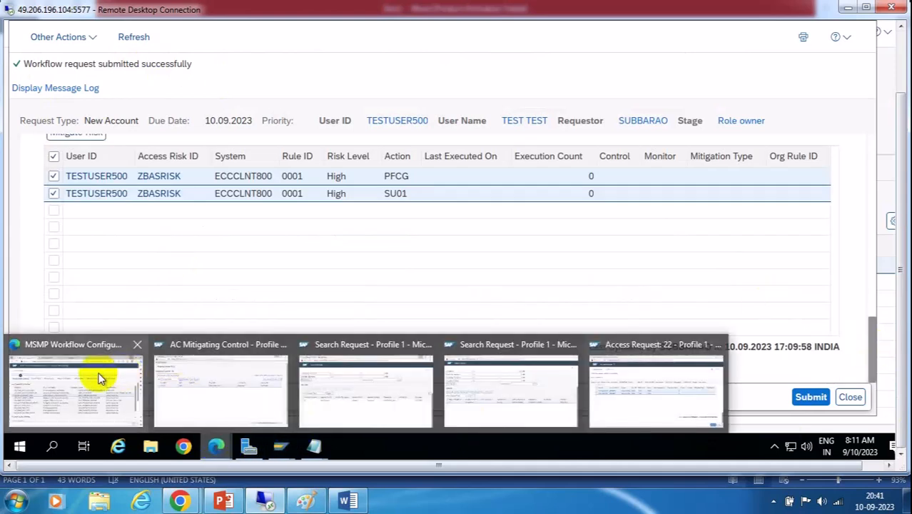
{"action": "left_click", "coordinate": [373, 378]}
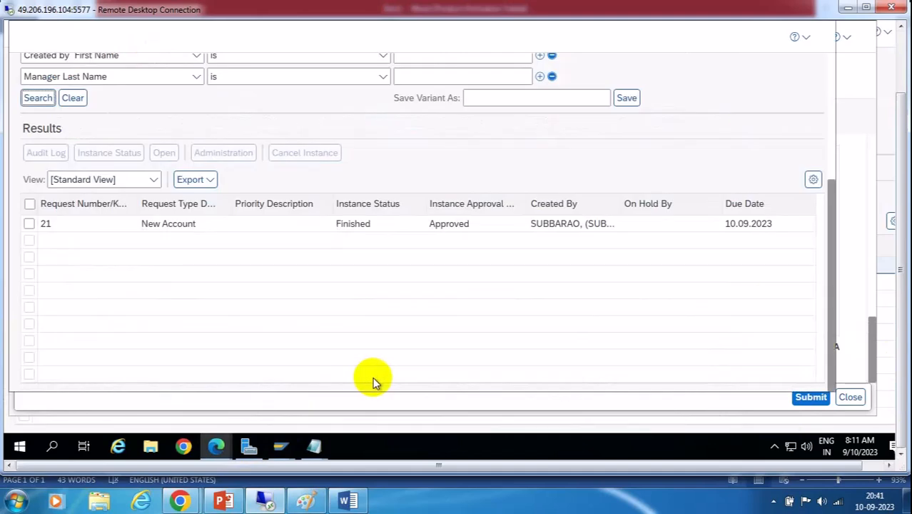
{"action": "scroll", "coordinate": [485, 145], "scroll_direction": "up", "scroll_amount": 3}
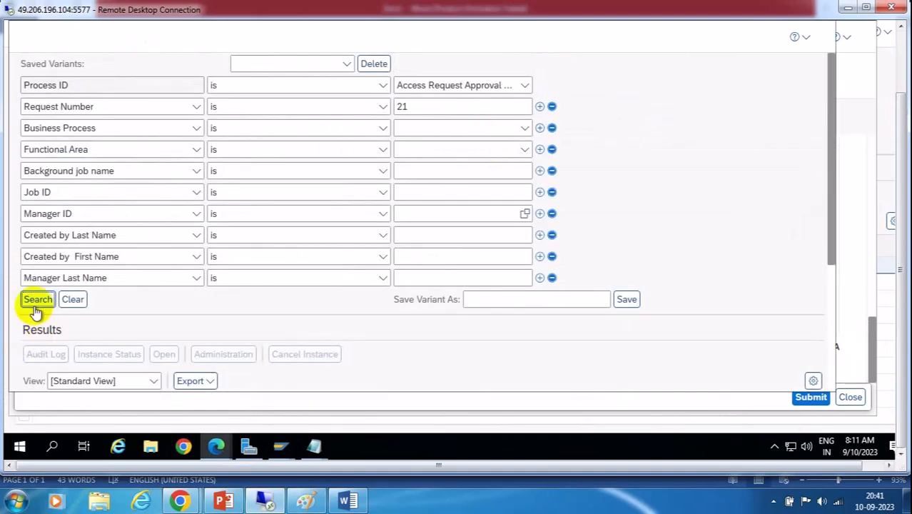
{"action": "left_click", "coordinate": [525, 85]}
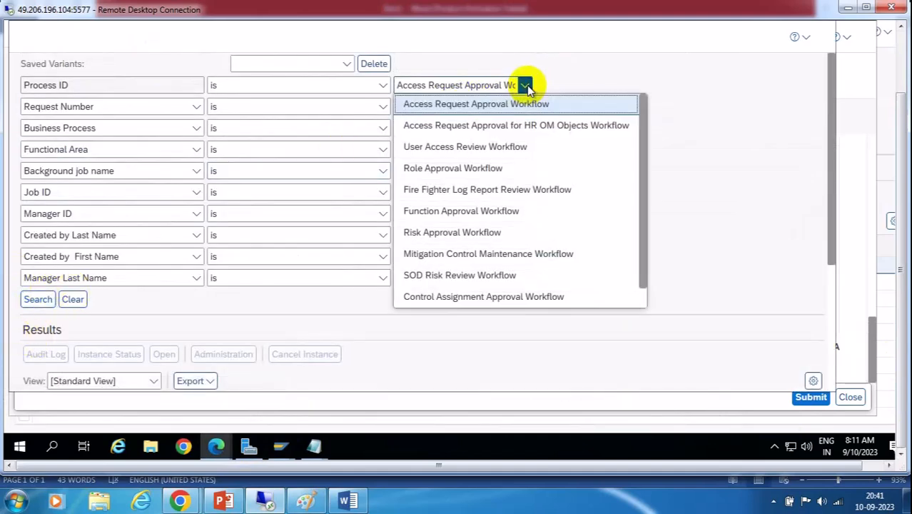
{"action": "left_click", "coordinate": [458, 297]}
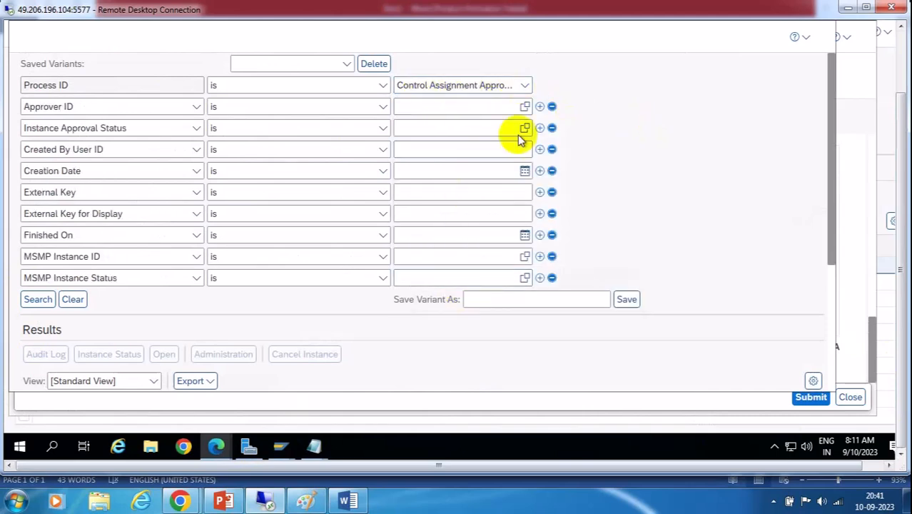
{"action": "scroll", "coordinate": [656, 238], "scroll_direction": "down", "scroll_amount": 3}
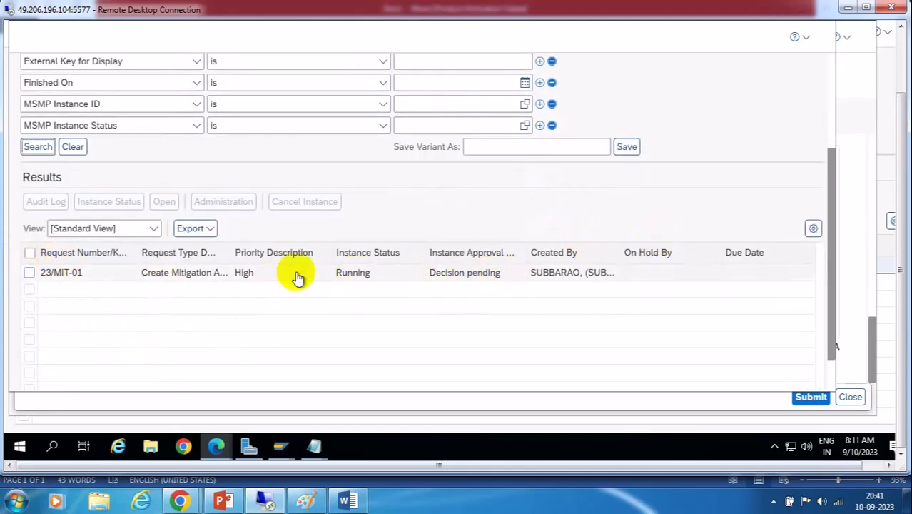
Check the instance status of request 23/MIT-01, including its path status, approvers and audit log, and close the details
{"action": "left_click", "coordinate": [29, 272]}
{"action": "left_click", "coordinate": [107, 204]}
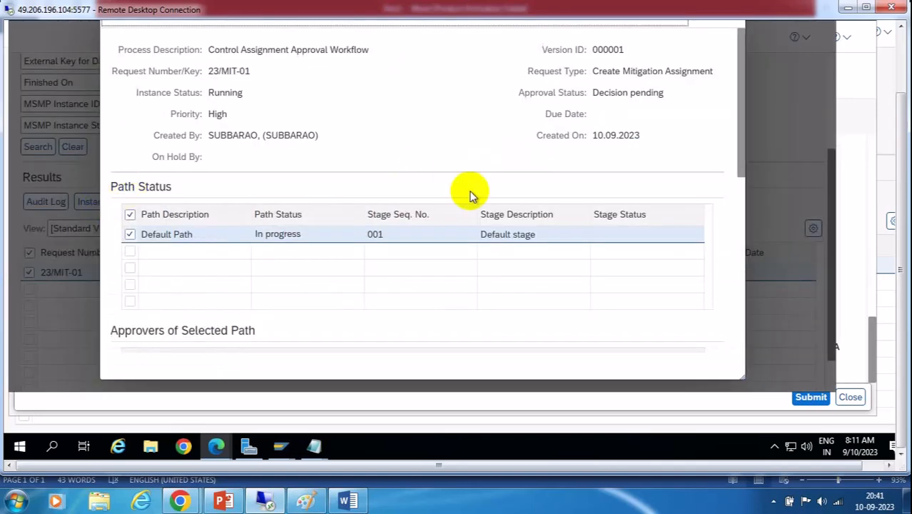
{"action": "scroll", "coordinate": [468, 200], "scroll_direction": "down", "scroll_amount": 4}
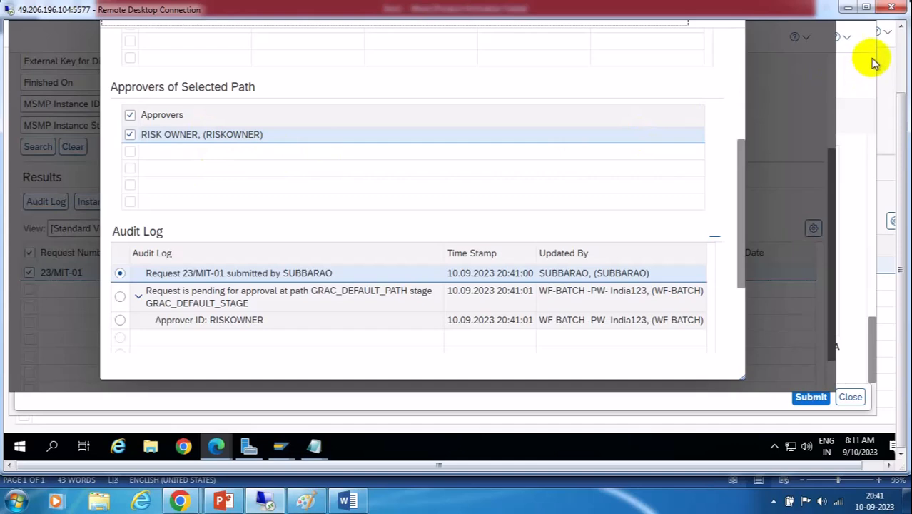
{"action": "left_click_drag", "start_coordinate": [899, 99], "coordinate": [898, 43]}
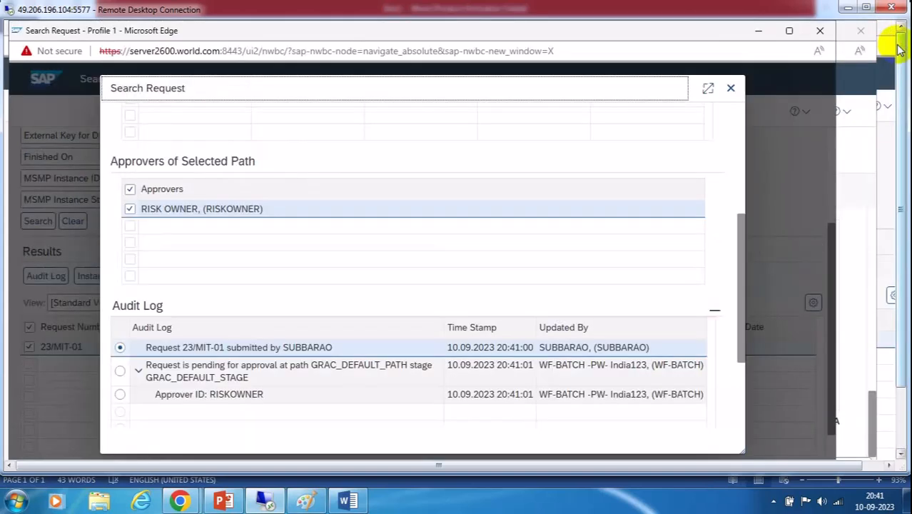
{"action": "left_click", "coordinate": [731, 88]}
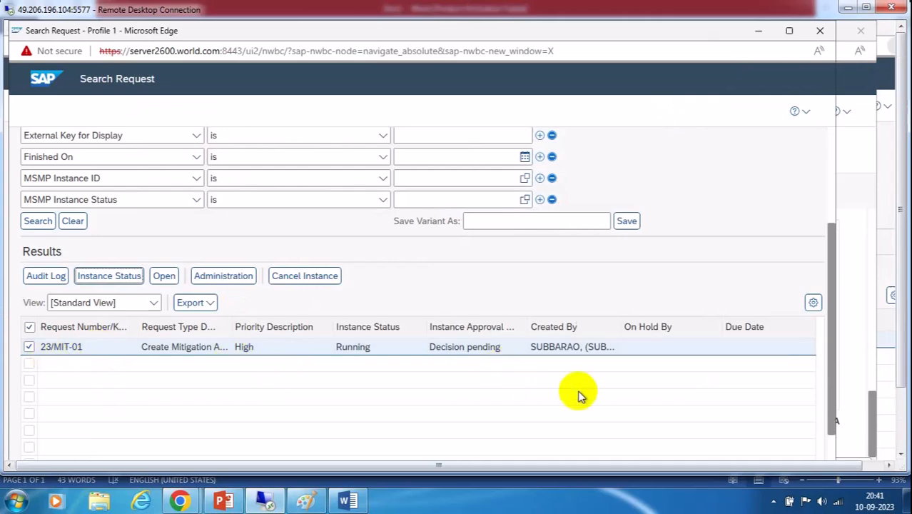
Switch to the Word notes, highlight the mitigation assignment and maintenance workflow phrases, and return to the remote desktop
{"action": "left_click", "coordinate": [348, 503]}
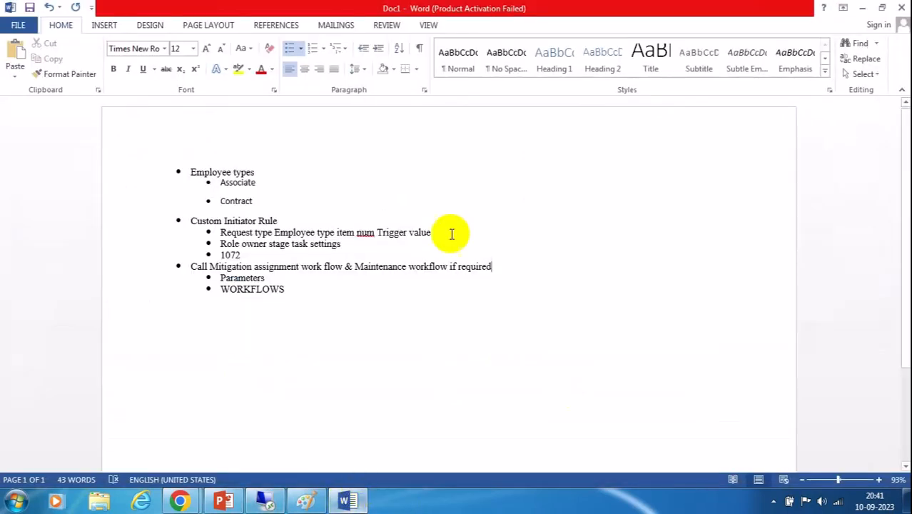
{"action": "left_click_drag", "start_coordinate": [303, 268], "coordinate": [191, 269]}
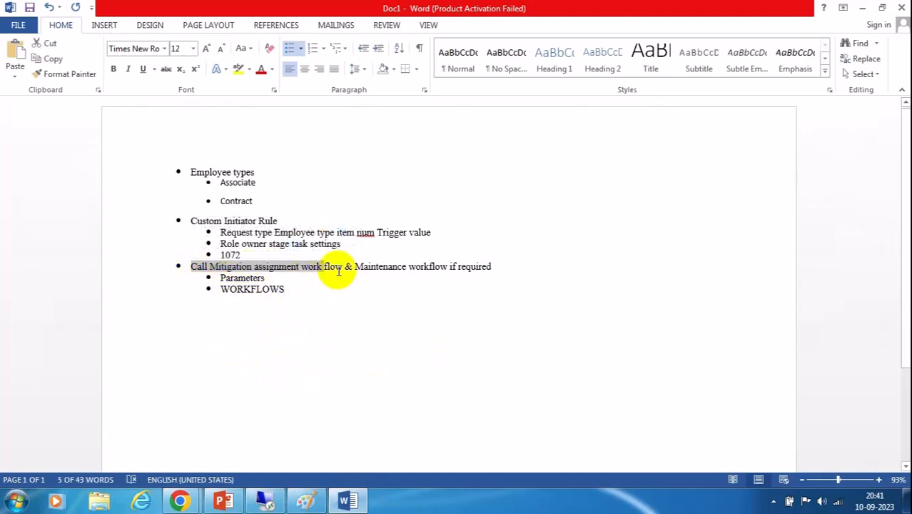
{"action": "left_click_drag", "start_coordinate": [343, 266], "coordinate": [191, 268]}
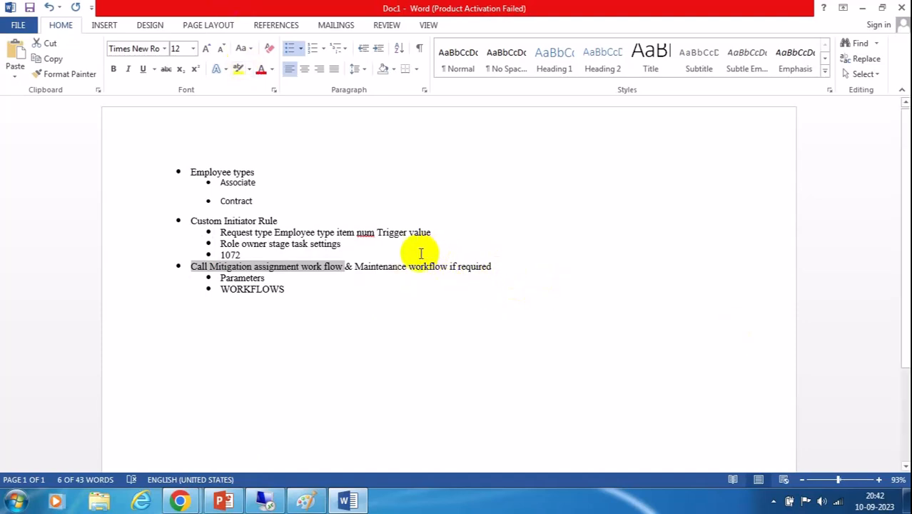
{"action": "left_click_drag", "start_coordinate": [354, 266], "coordinate": [448, 265]}
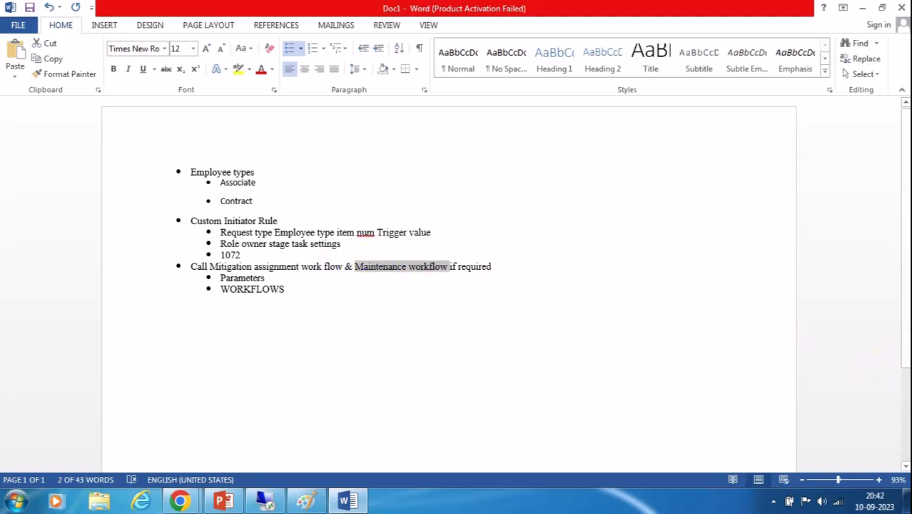
{"action": "scroll", "coordinate": [902, 397], "scroll_direction": "down", "scroll_amount": 4}
{"action": "left_click", "coordinate": [265, 501]}
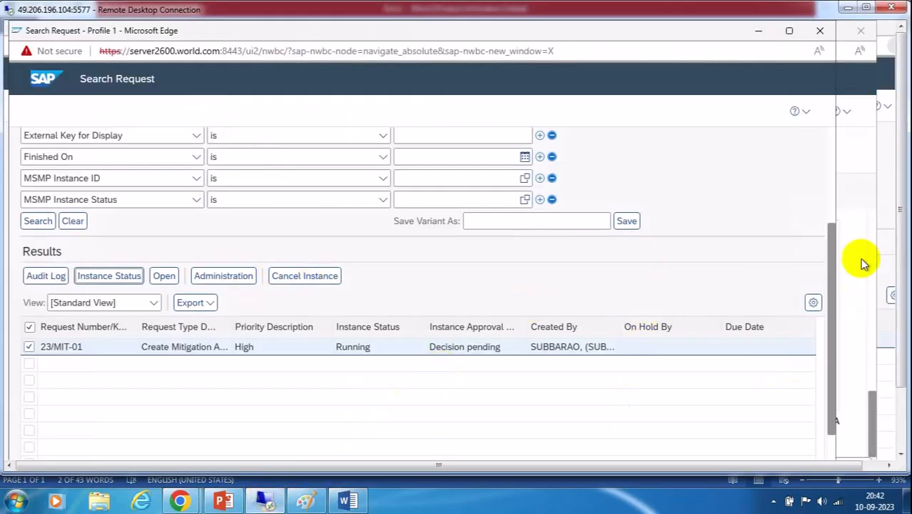
Reopen mitigation of TESTUSER500's ZBASRISK violations in request 22 and bring up the blank form for creating a mitigating control
{"action": "left_click", "coordinate": [856, 150]}
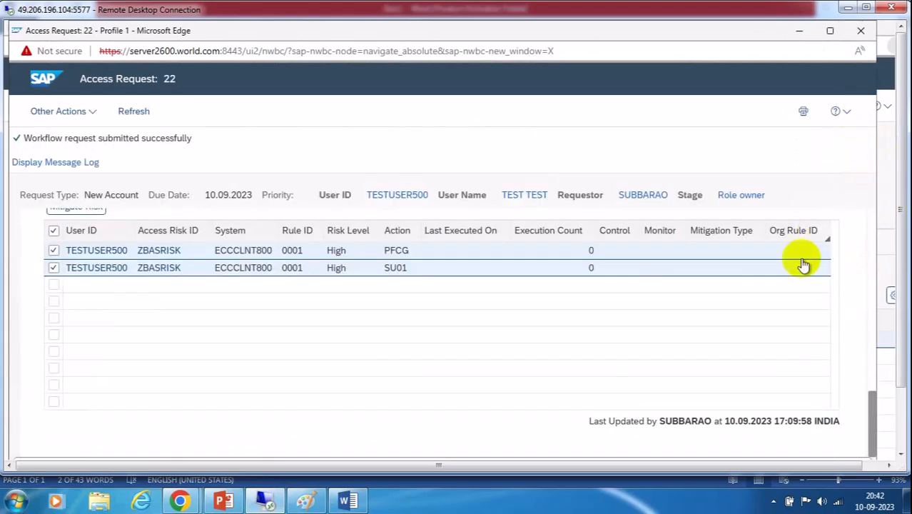
{"action": "scroll", "coordinate": [790, 260], "scroll_direction": "up", "scroll_amount": 3}
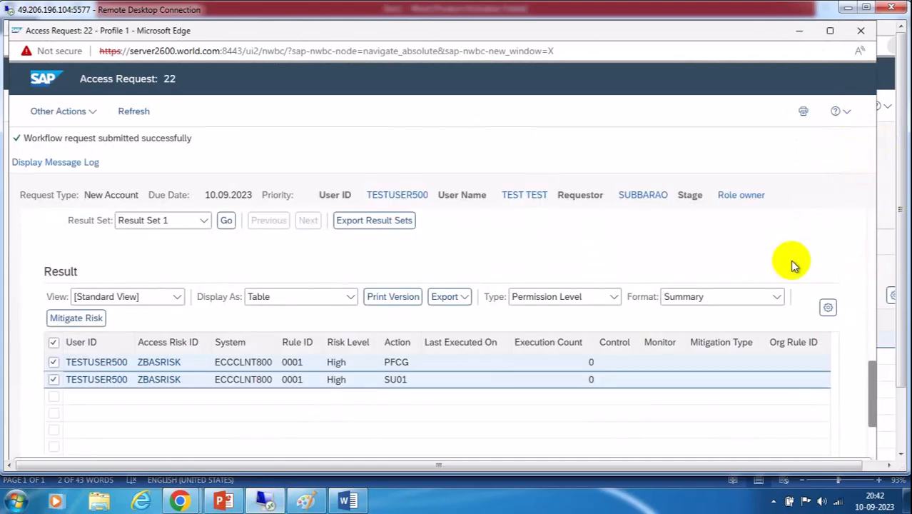
{"action": "left_click", "coordinate": [75, 318]}
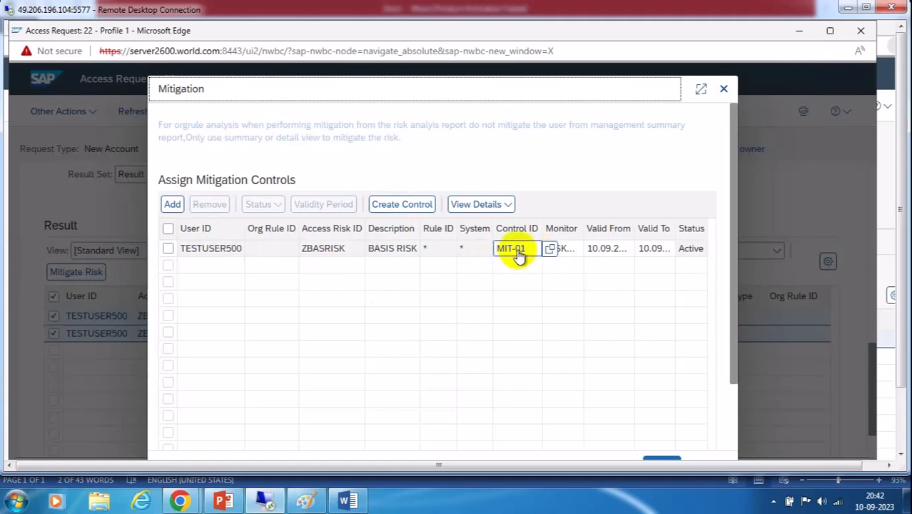
{"action": "left_click", "coordinate": [403, 205]}
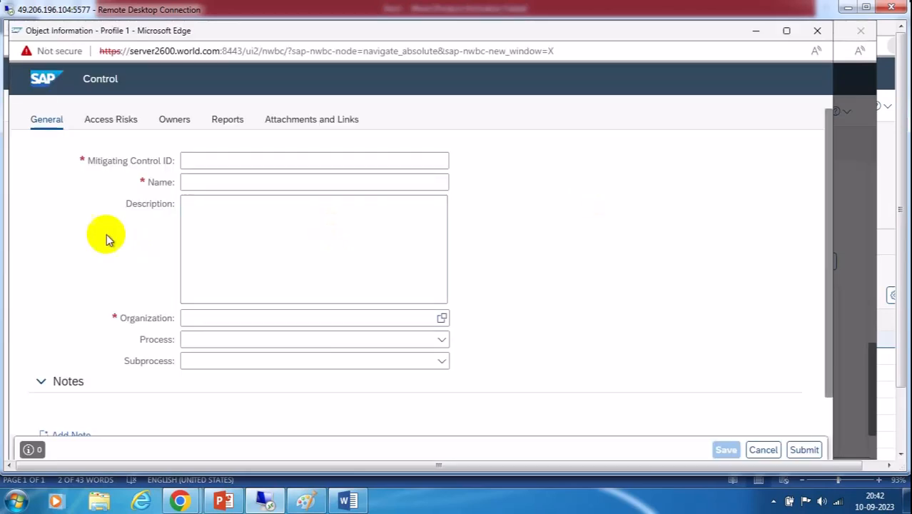
{"action": "scroll", "coordinate": [667, 322], "scroll_direction": "down", "scroll_amount": 1}
{"action": "scroll", "coordinate": [666, 319], "scroll_direction": "up", "scroll_amount": 1}
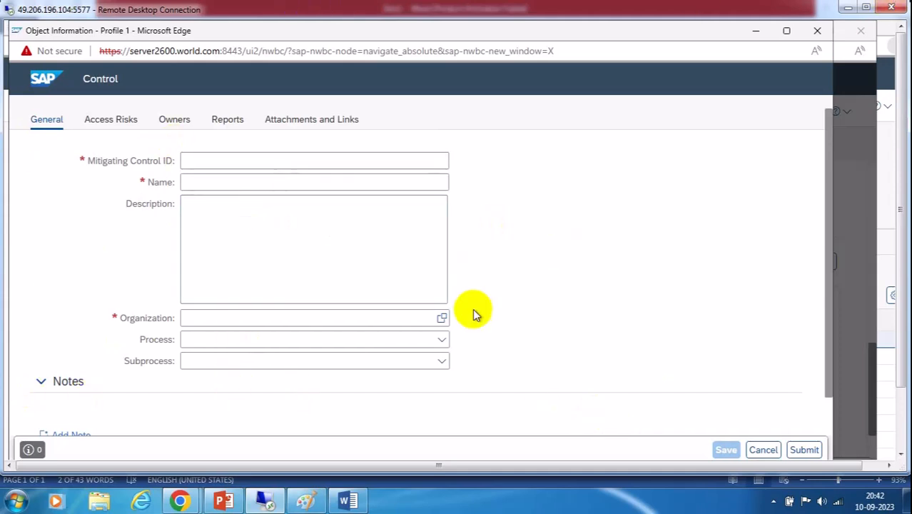
Minimize the request windows and select SAP_GRAC_CONTROL_MAINT in the MSMP workflow's Process Global Settings to check its initiator rule
{"action": "left_click", "coordinate": [755, 32]}
{"action": "left_click", "coordinate": [797, 32]}
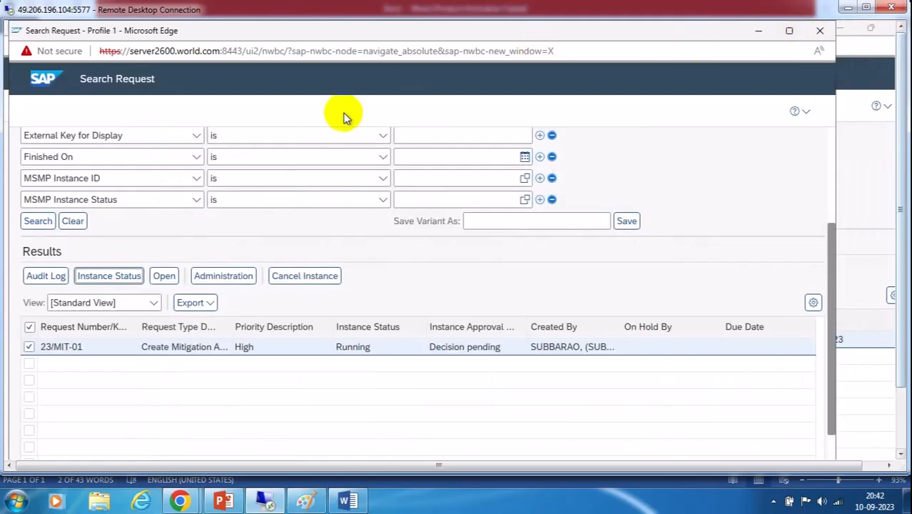
{"action": "left_click", "coordinate": [785, 31]}
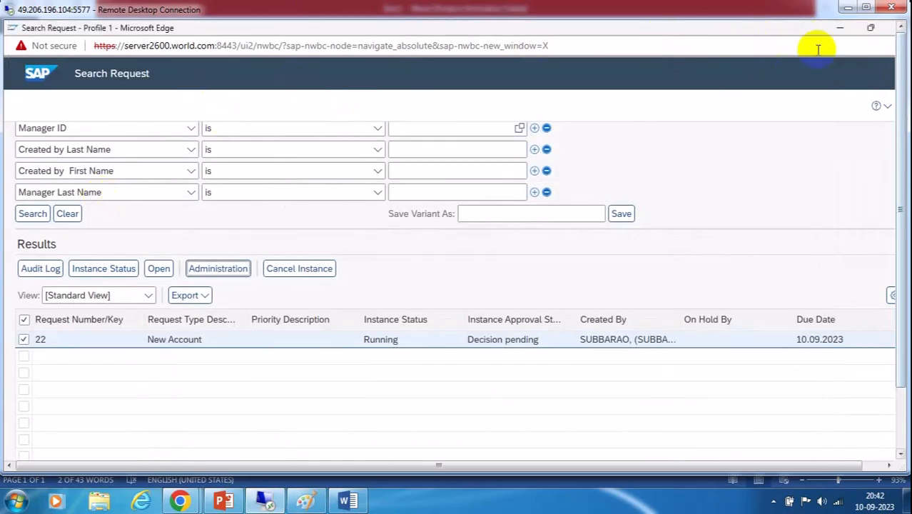
{"action": "left_click", "coordinate": [840, 28]}
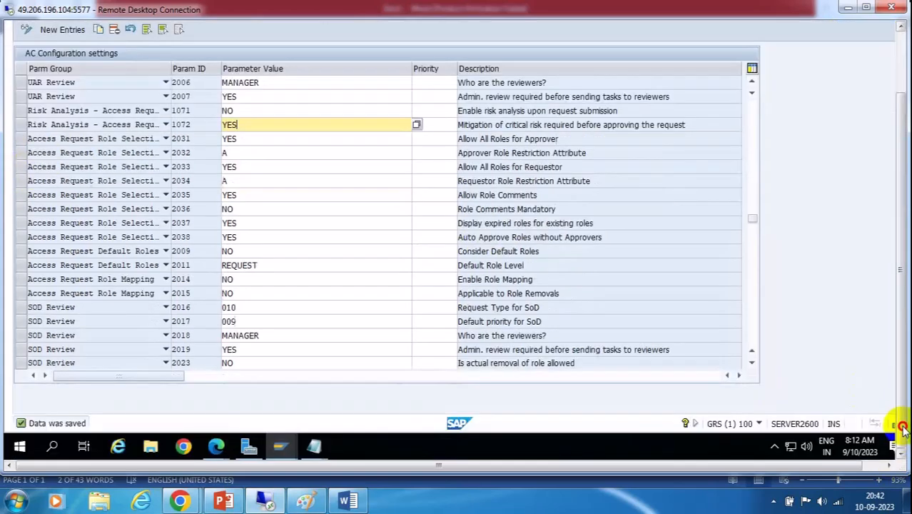
{"action": "mouse_move", "coordinate": [215, 446]}
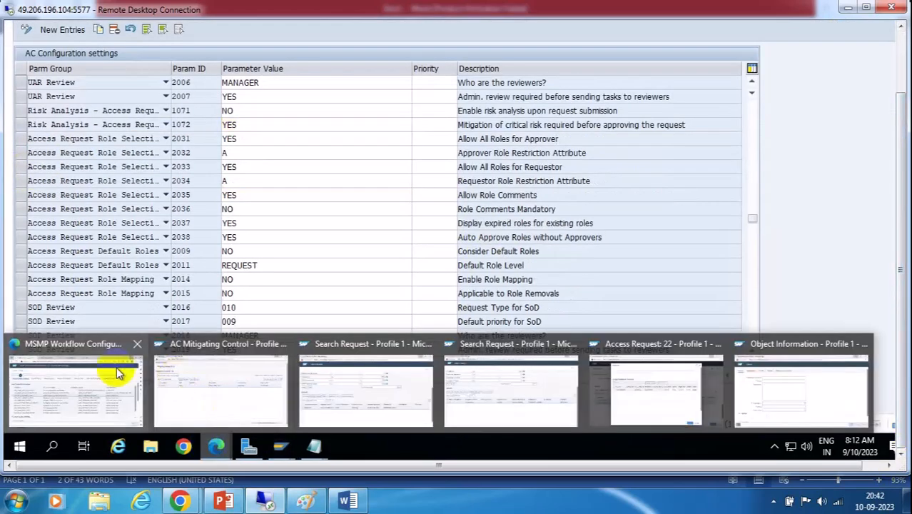
{"action": "left_click", "coordinate": [83, 378]}
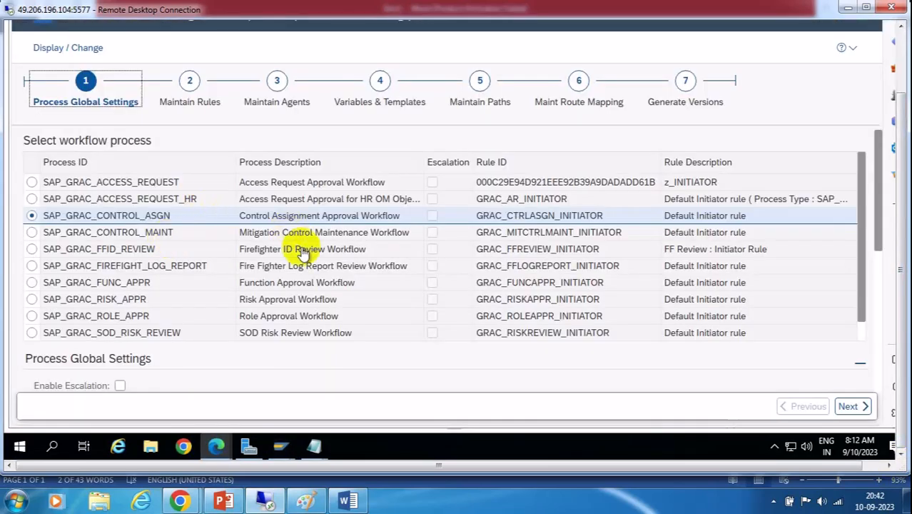
{"action": "left_click", "coordinate": [31, 233]}
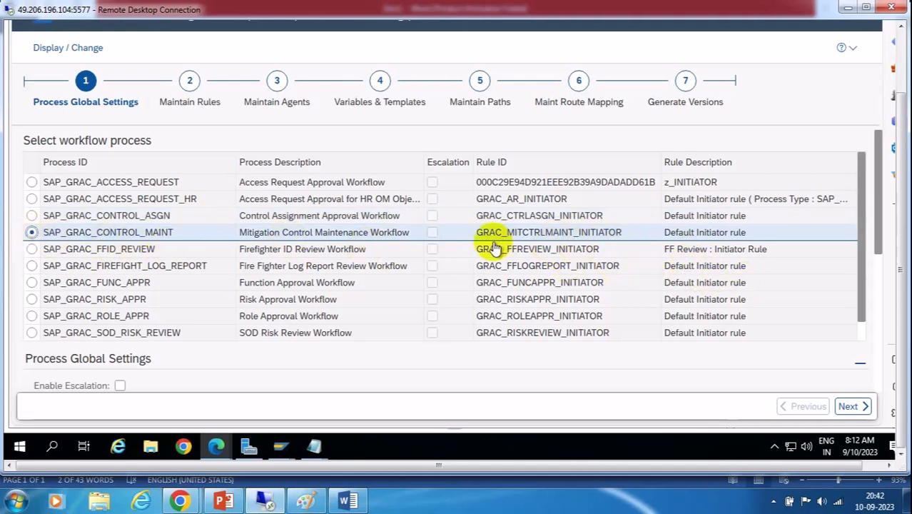
Return to the blank mitigating control form, close it without saving, and minimize the MSMP Workflow Configuration window
{"action": "mouse_move", "coordinate": [217, 445]}
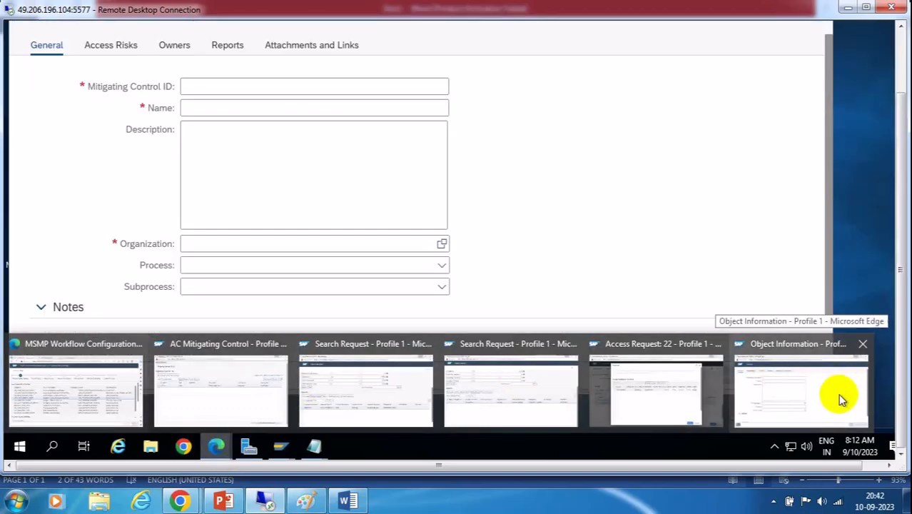
{"action": "left_click", "coordinate": [836, 396]}
{"action": "left_click", "coordinate": [900, 45]}
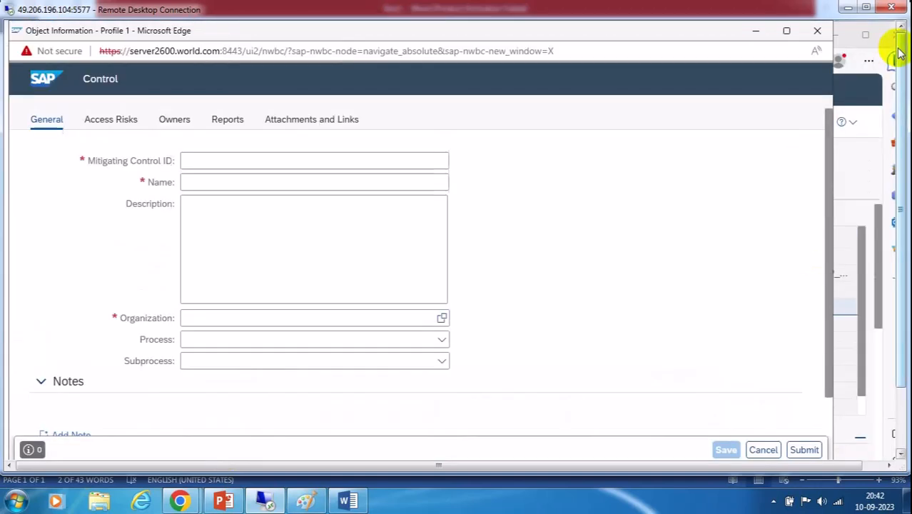
{"action": "left_click", "coordinate": [817, 31]}
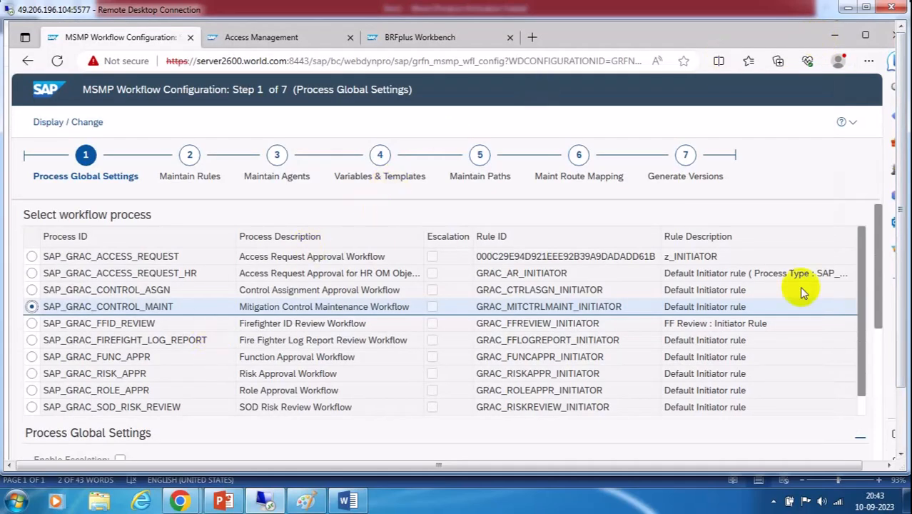
{"action": "left_click", "coordinate": [832, 37]}
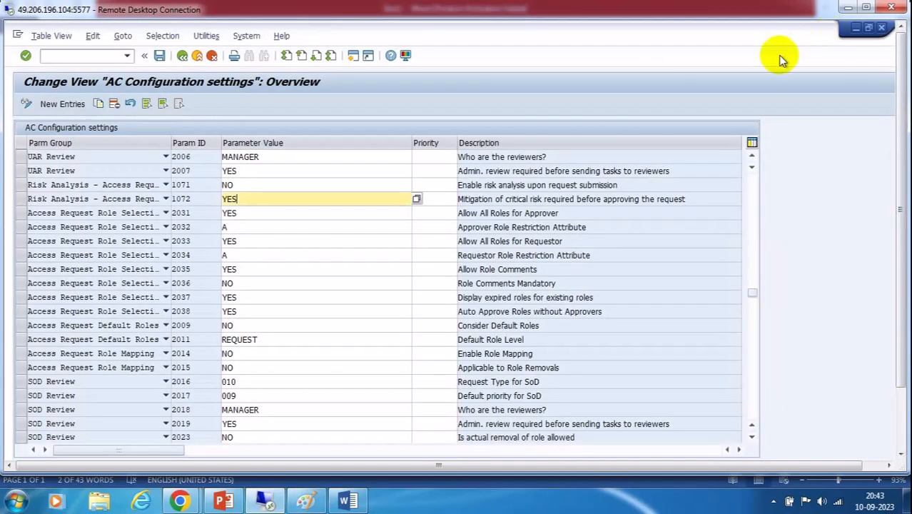
Return to request 22's Mitigation dialog and cancel it without submitting the MIT-01 assignment again
{"action": "left_click", "coordinate": [902, 412]}
{"action": "mouse_move", "coordinate": [218, 449]}
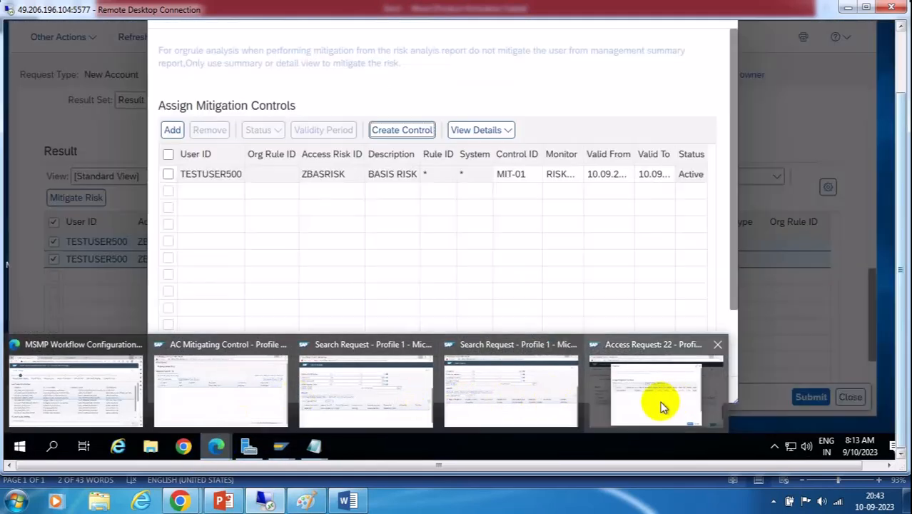
{"action": "left_click", "coordinate": [657, 399]}
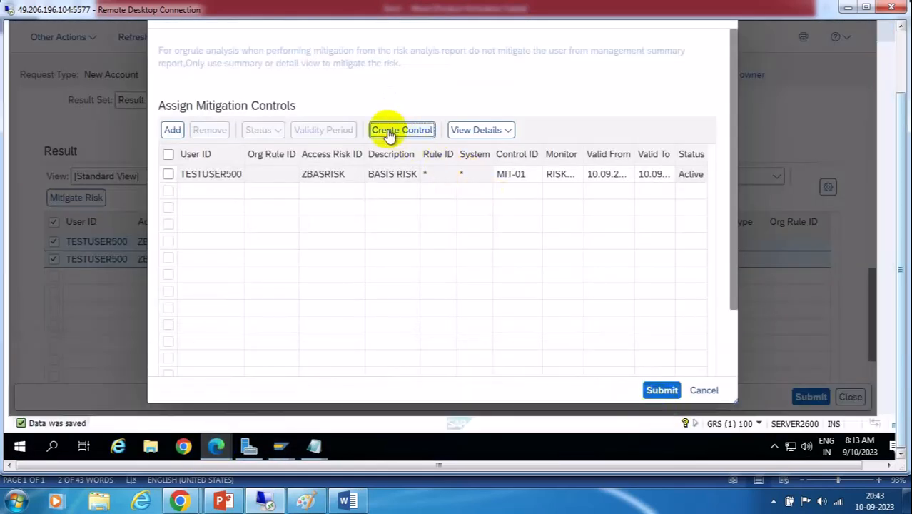
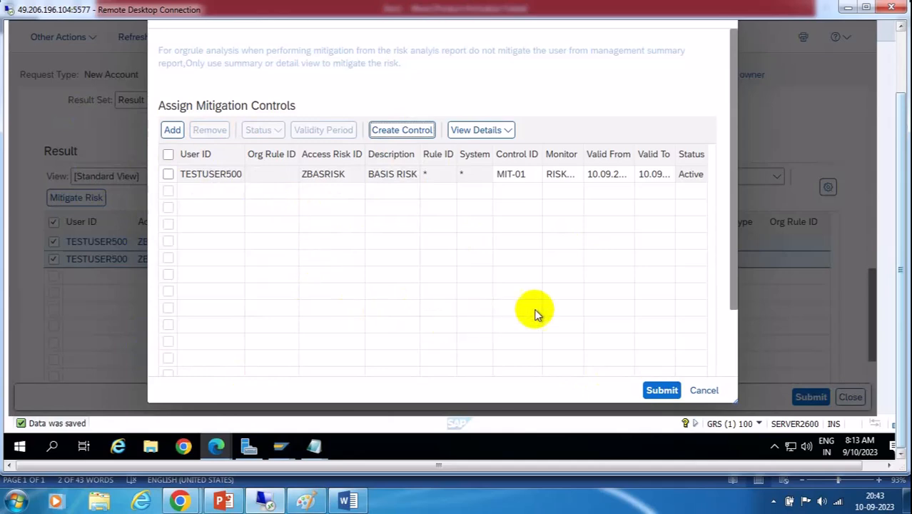
{"action": "left_click", "coordinate": [704, 392]}
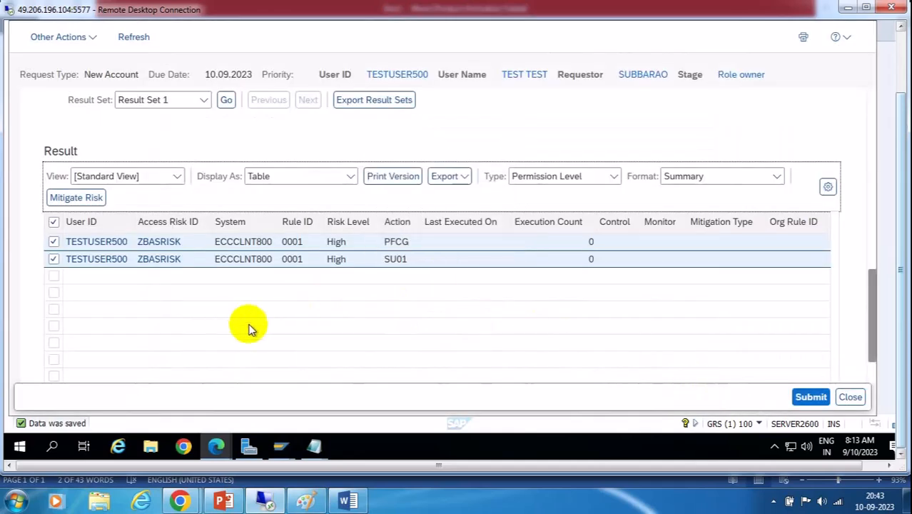
{"action": "mouse_move", "coordinate": [218, 448]}
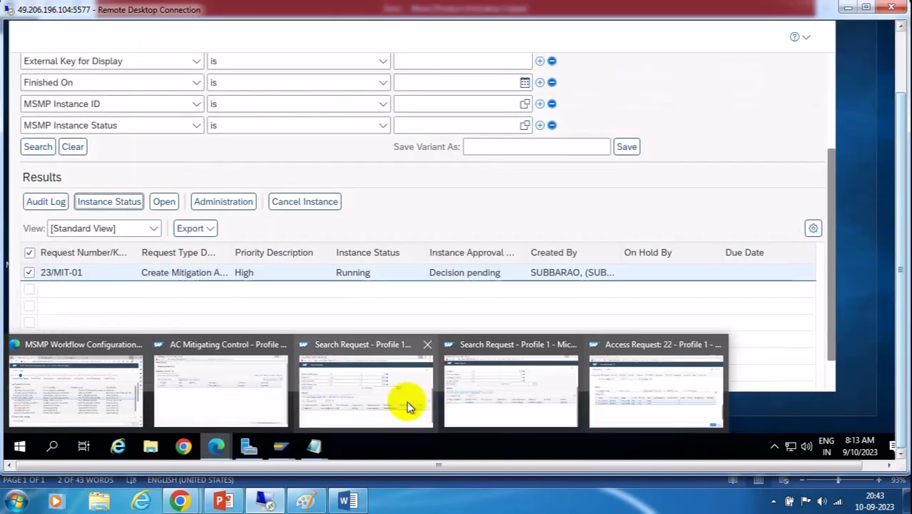
Check the instance status of mitigation assignment request 23/MIT-01, including its path, approvers and audit log
{"action": "left_click", "coordinate": [399, 405]}
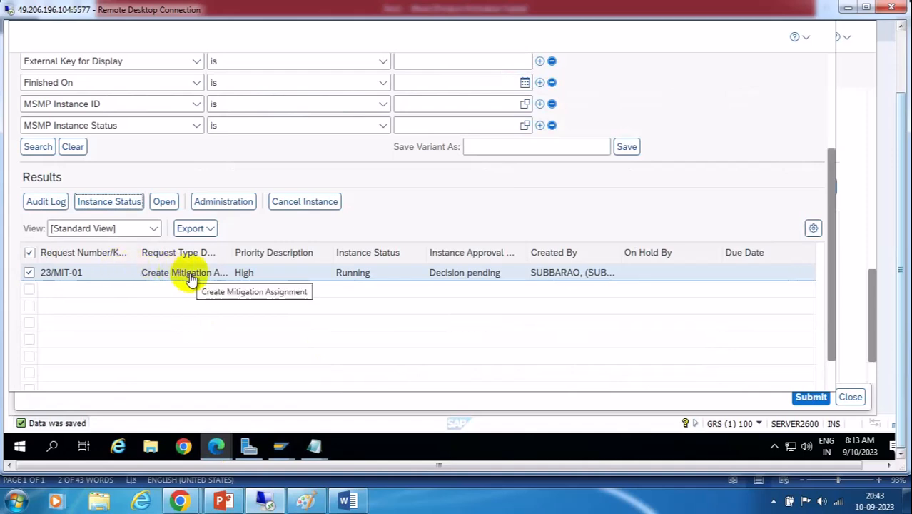
{"action": "left_click", "coordinate": [96, 206]}
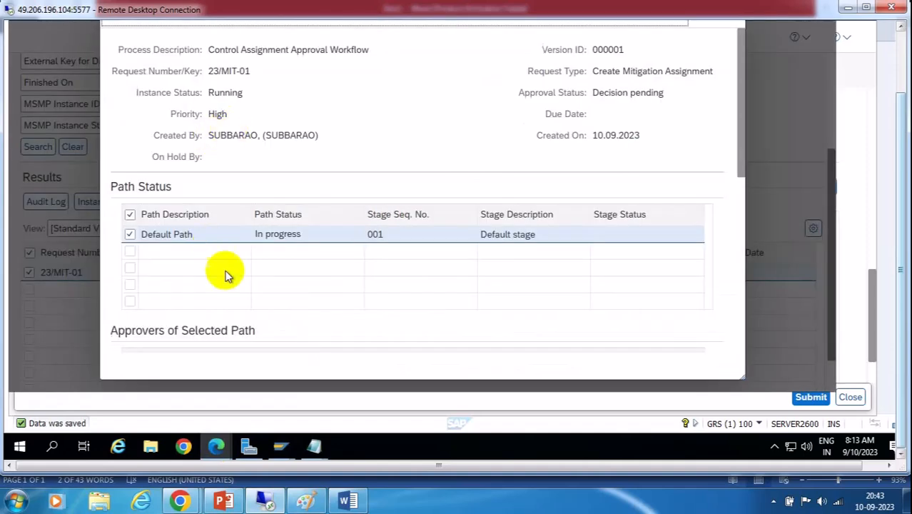
{"action": "scroll", "coordinate": [616, 267], "scroll_direction": "down", "scroll_amount": 5}
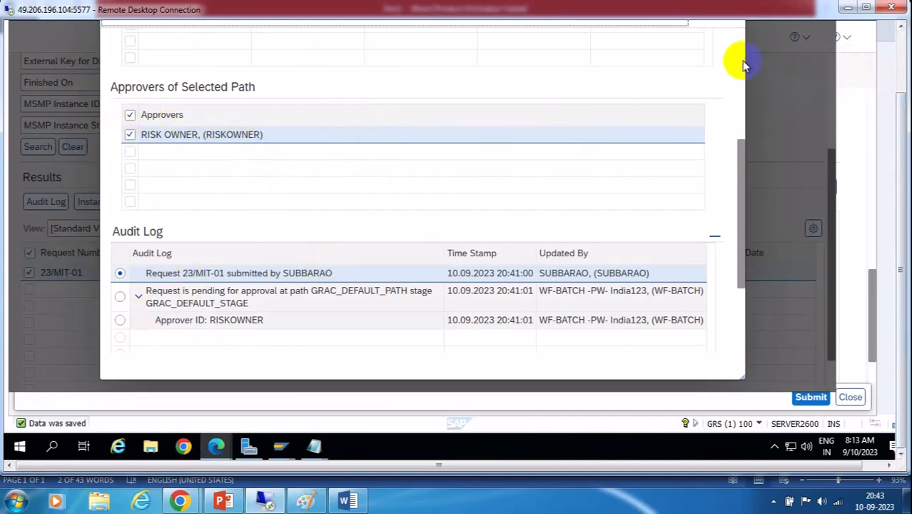
{"action": "scroll", "coordinate": [740, 50], "scroll_direction": "up", "scroll_amount": 10}
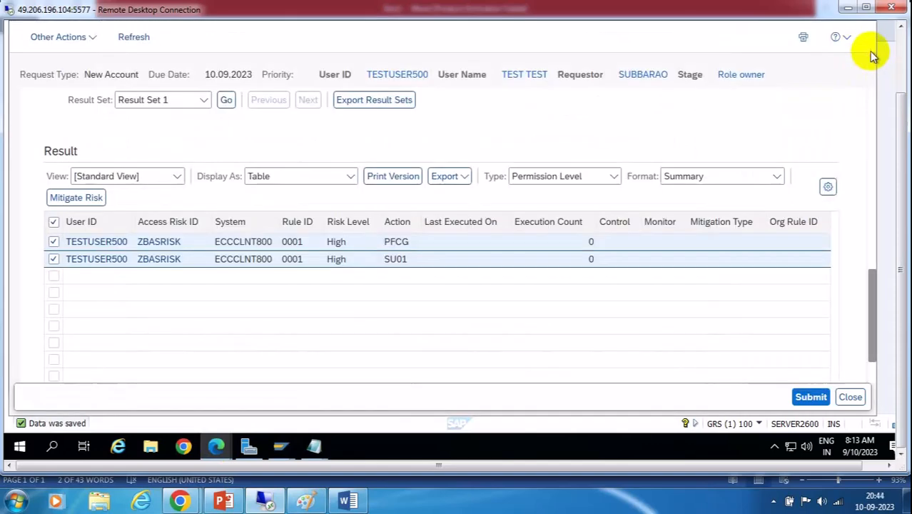
Close access request 22 and the Search Request window holding 23/MIT-01, leaving the page without saving
{"action": "left_click", "coordinate": [903, 50]}
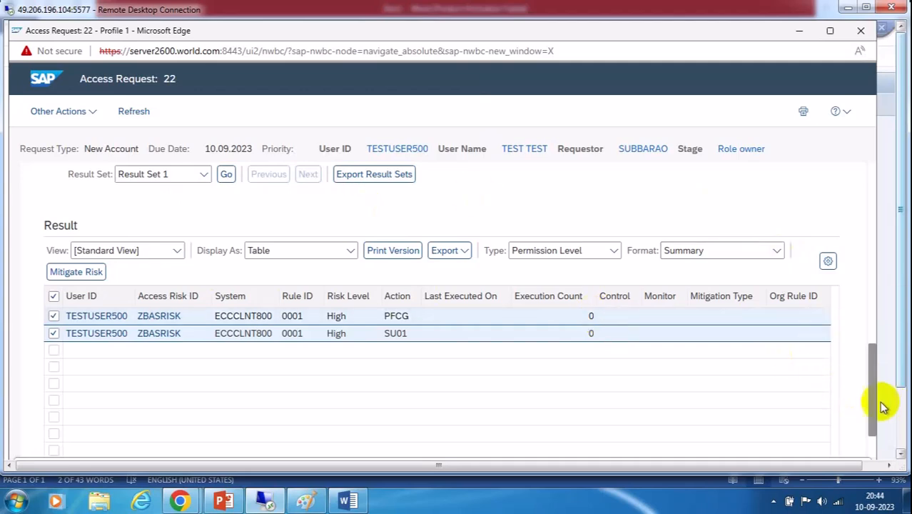
{"action": "left_click", "coordinate": [903, 407]}
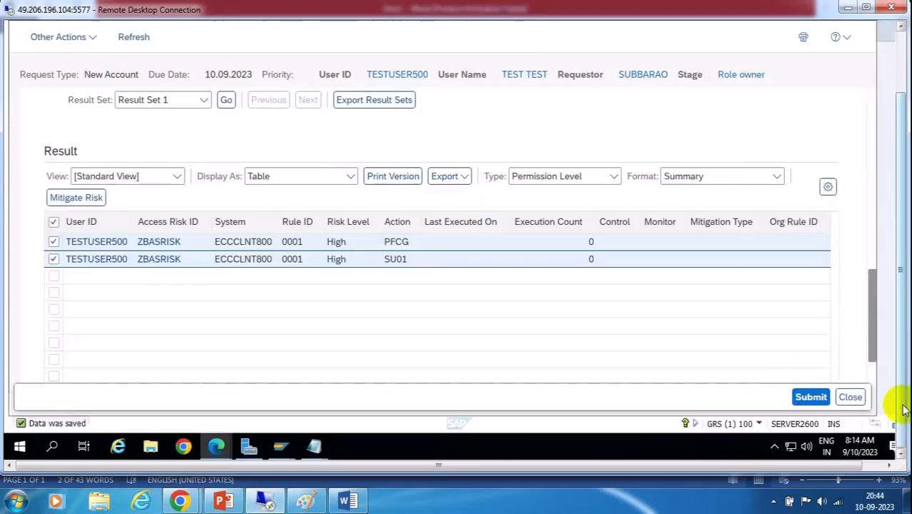
{"action": "left_click", "coordinate": [851, 397]}
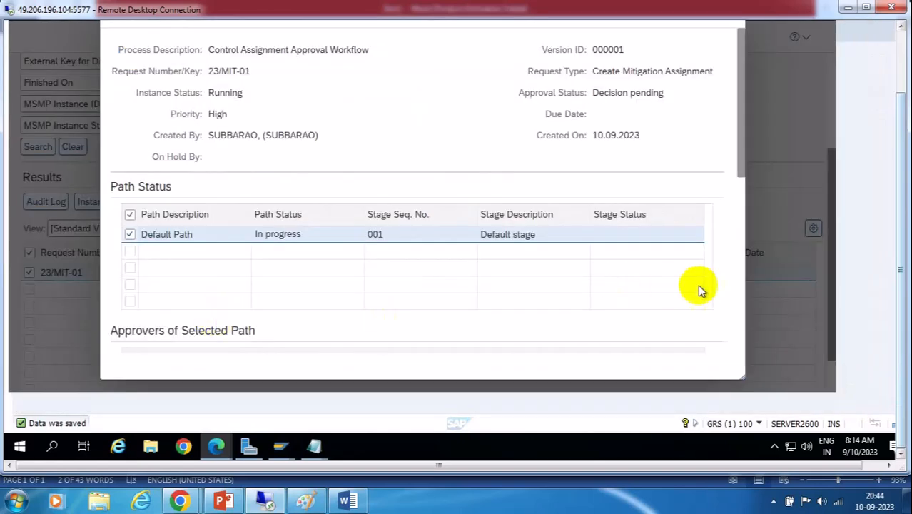
{"action": "scroll", "coordinate": [689, 290], "scroll_direction": "down", "scroll_amount": 3}
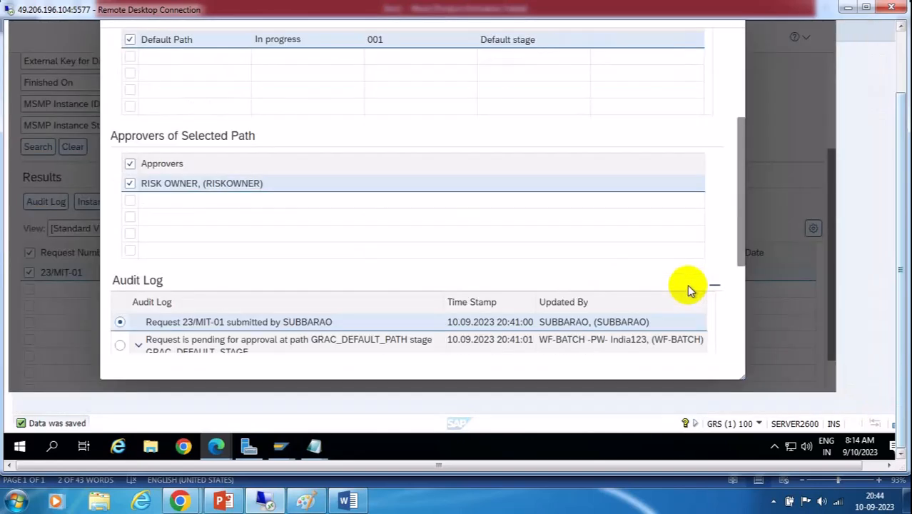
{"action": "left_click", "coordinate": [900, 52]}
{"action": "left_click", "coordinate": [820, 31]}
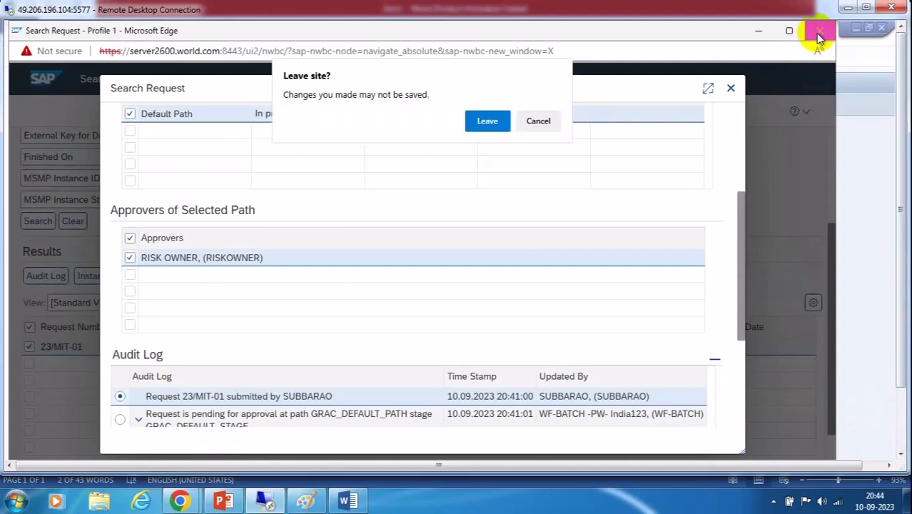
{"action": "left_click", "coordinate": [486, 119]}
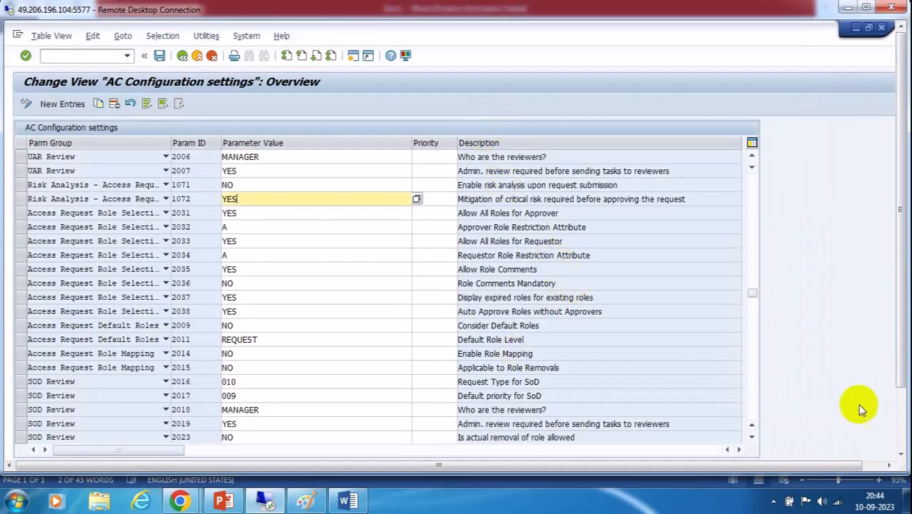
Bring up request 22's search result and check its instance status for the current stage and approvers
{"action": "left_click", "coordinate": [900, 414]}
{"action": "left_click", "coordinate": [216, 448]}
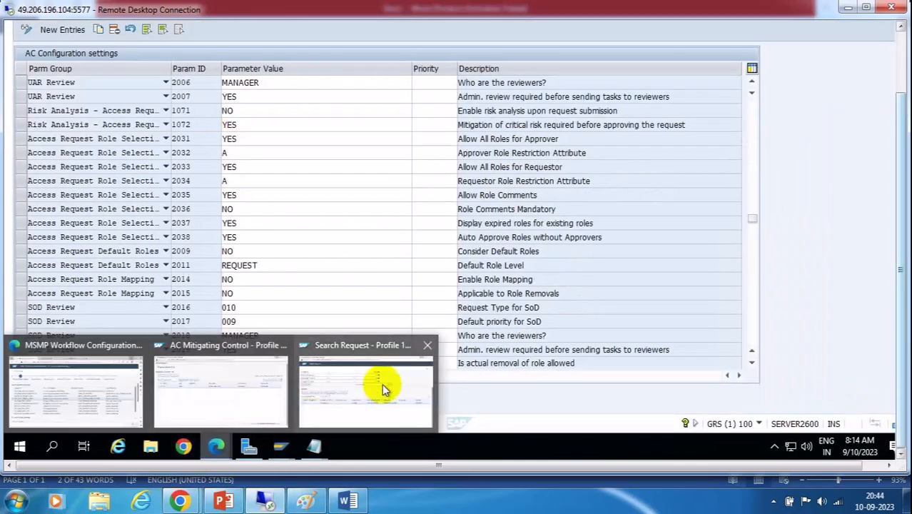
{"action": "left_click", "coordinate": [388, 385]}
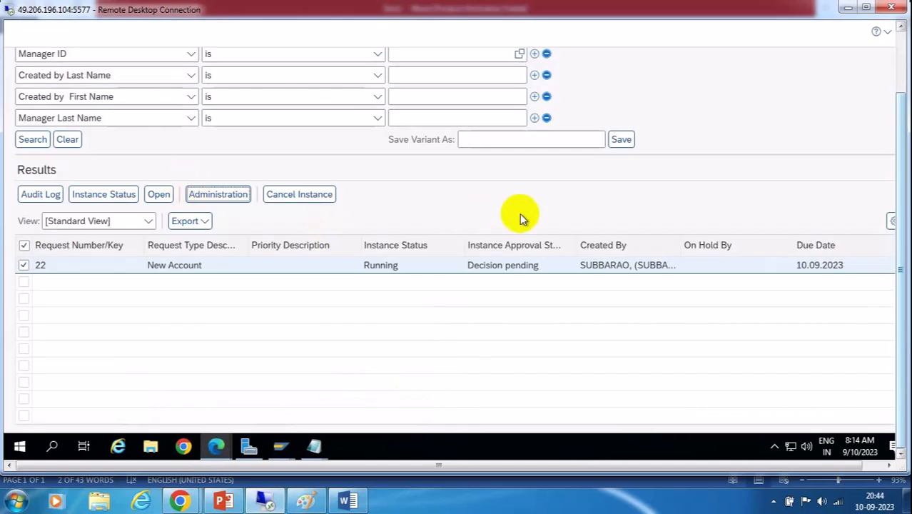
{"action": "left_click", "coordinate": [92, 195]}
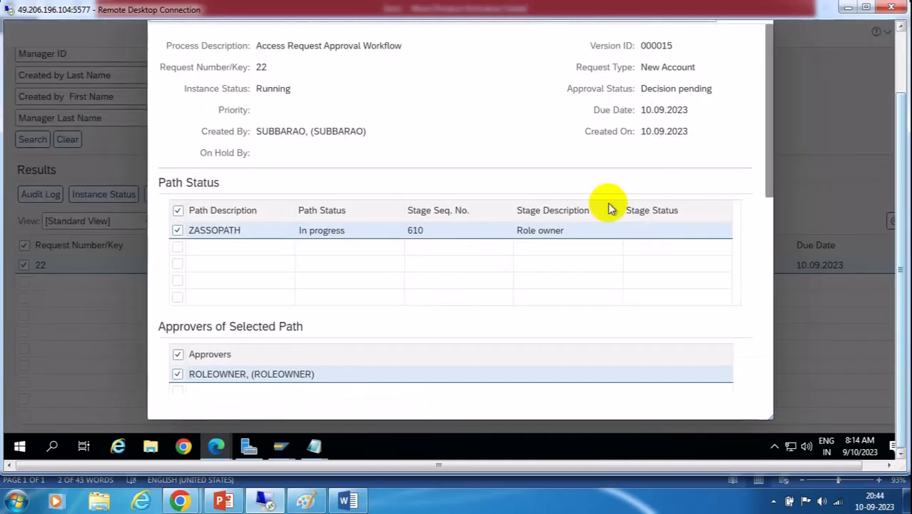
{"action": "scroll", "coordinate": [575, 314], "scroll_direction": "down", "scroll_amount": 3}
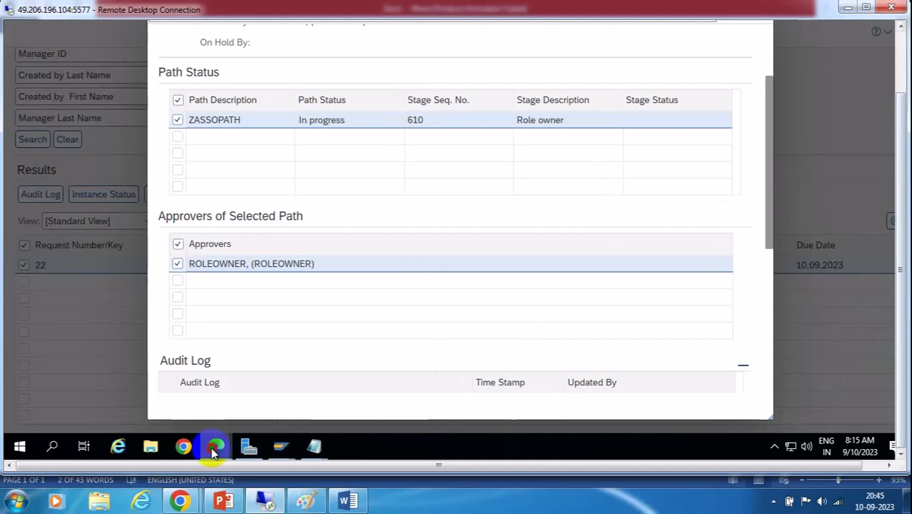
Switch to the Access Management page and open a new Search Requests window under Access Request Administration
{"action": "mouse_move", "coordinate": [216, 444]}
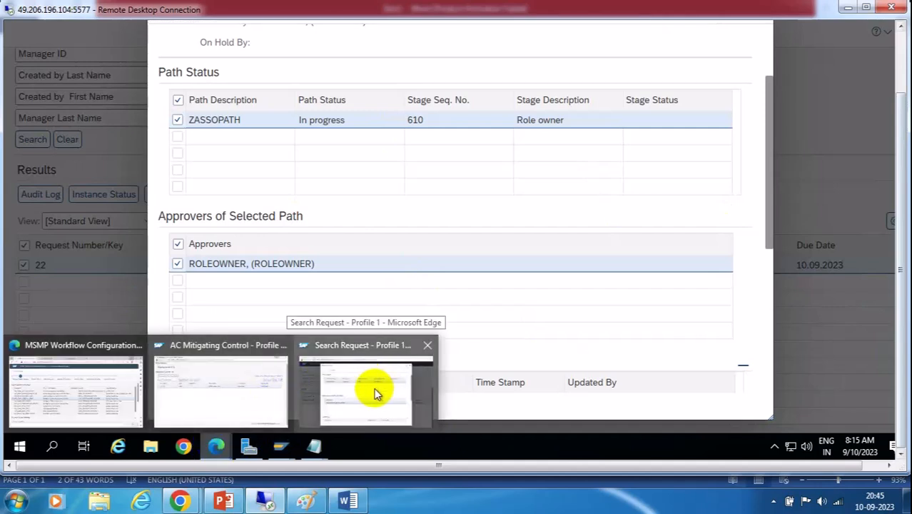
{"action": "mouse_move", "coordinate": [251, 405]}
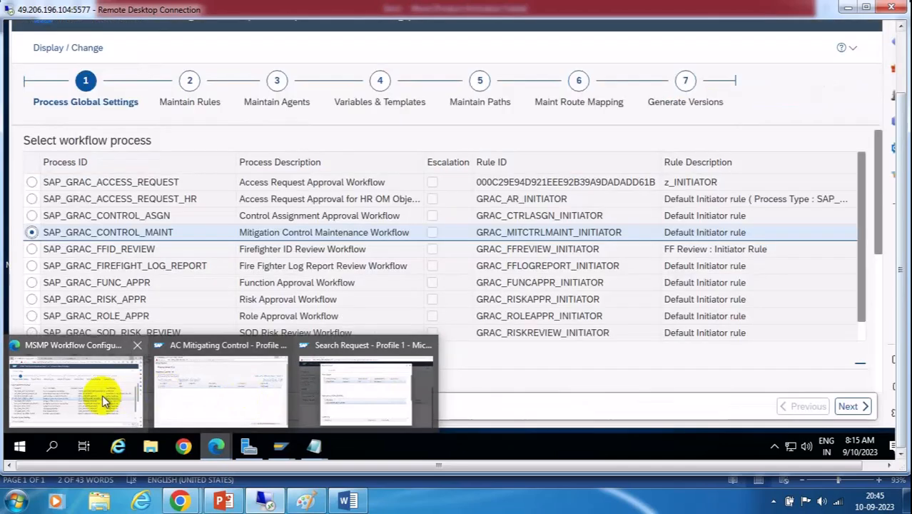
{"action": "left_click", "coordinate": [102, 394]}
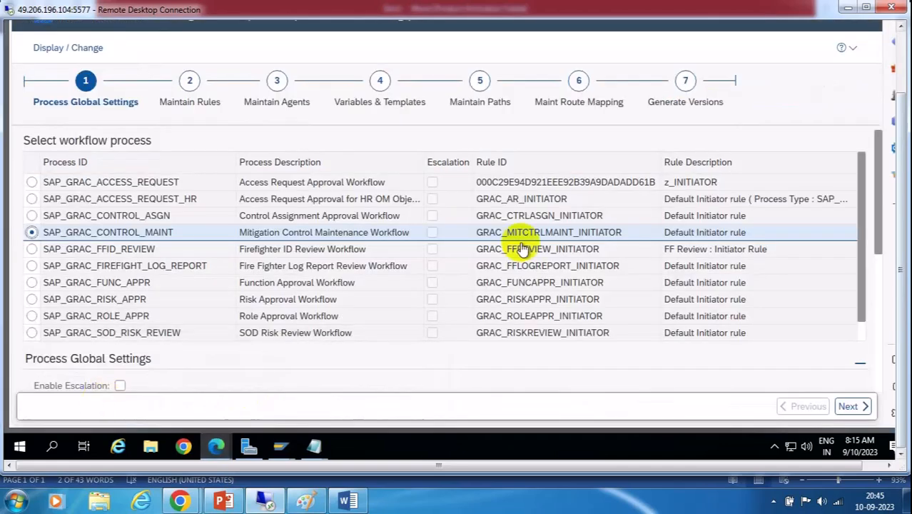
{"action": "left_click", "coordinate": [898, 52]}
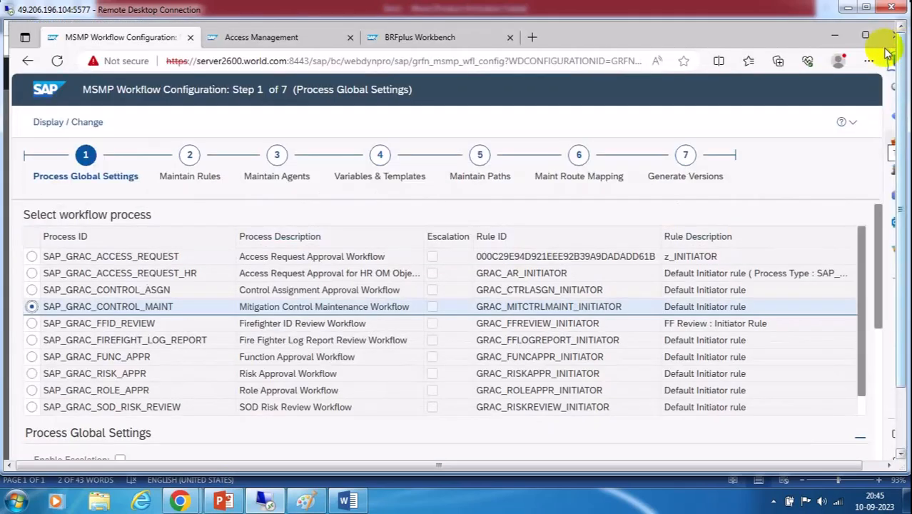
{"action": "left_click", "coordinate": [252, 38]}
{"action": "scroll", "coordinate": [310, 327], "scroll_direction": "down", "scroll_amount": 3}
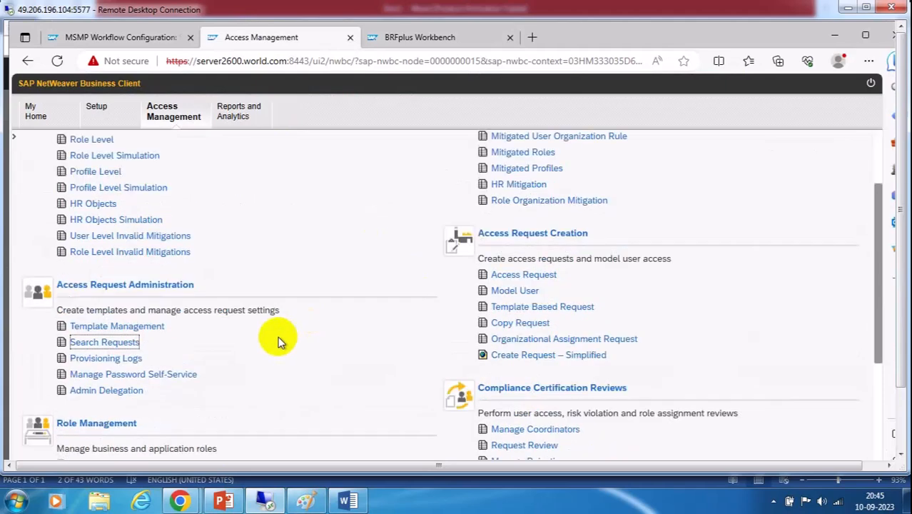
{"action": "left_click", "coordinate": [111, 346]}
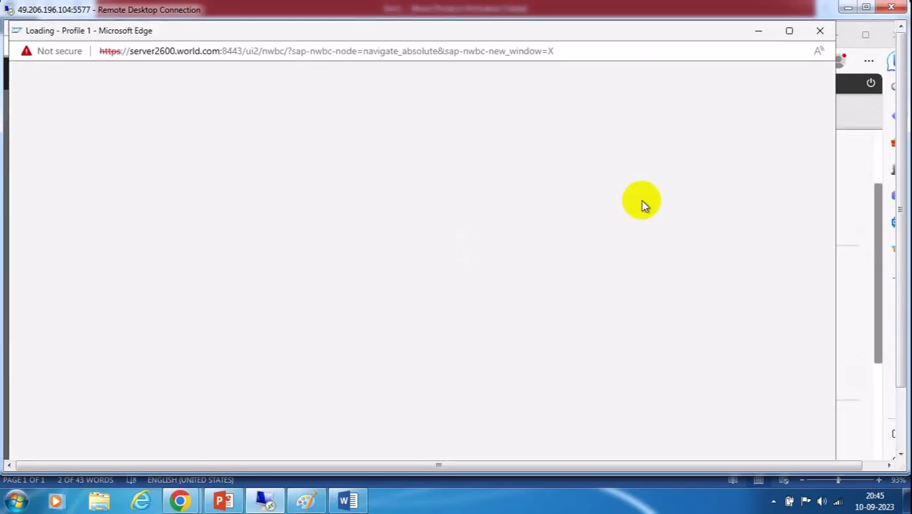
Search for requests with the Process ID set to Control Assignment Approval Workflow
{"action": "left_click", "coordinate": [522, 158]}
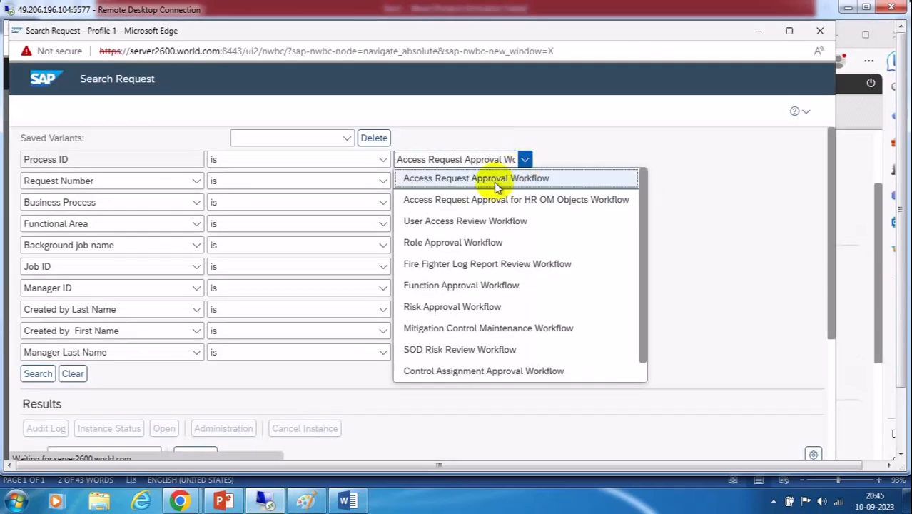
{"action": "left_click", "coordinate": [469, 372]}
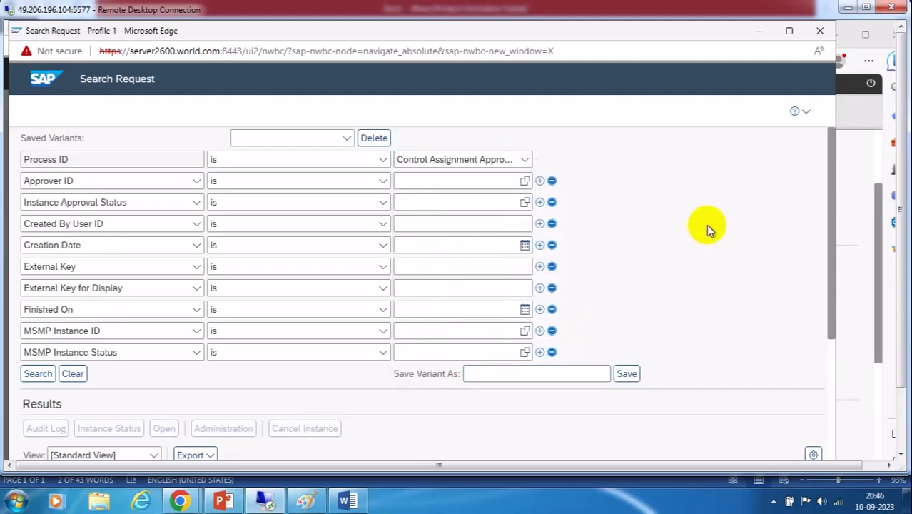
{"action": "left_click", "coordinate": [37, 374]}
{"action": "scroll", "coordinate": [702, 236], "scroll_direction": "down", "scroll_amount": 3}
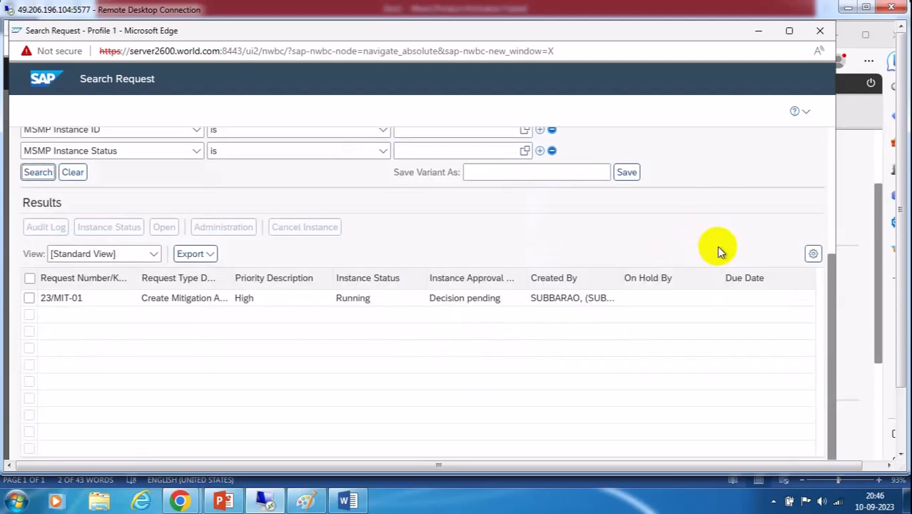
Review the administration details of request 23/MIT-01, close them, and minimize the Search Request window
{"action": "left_click", "coordinate": [40, 300]}
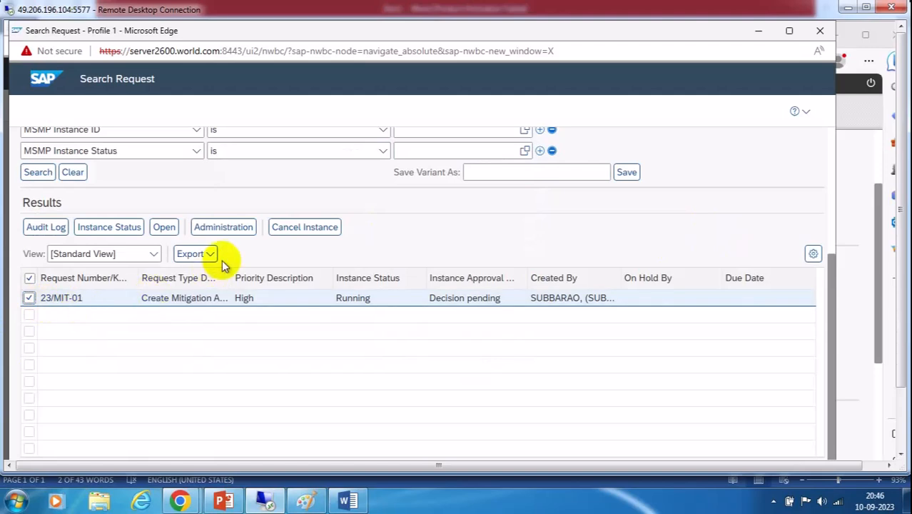
{"action": "left_click", "coordinate": [227, 230]}
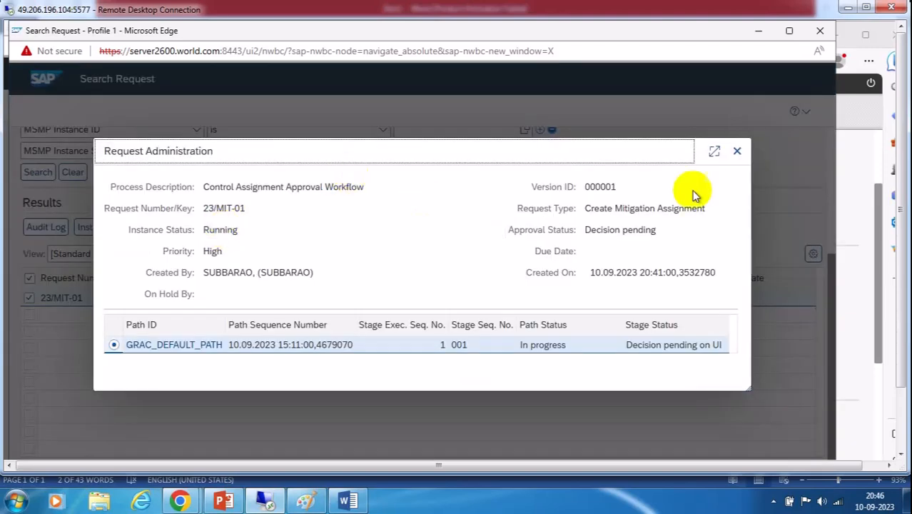
{"action": "left_click", "coordinate": [737, 151]}
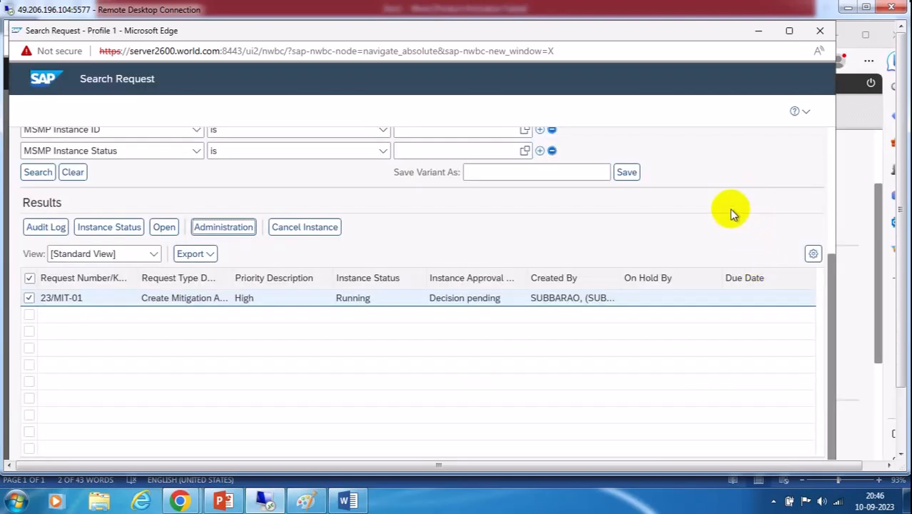
{"action": "scroll", "coordinate": [729, 209], "scroll_direction": "up", "scroll_amount": 3}
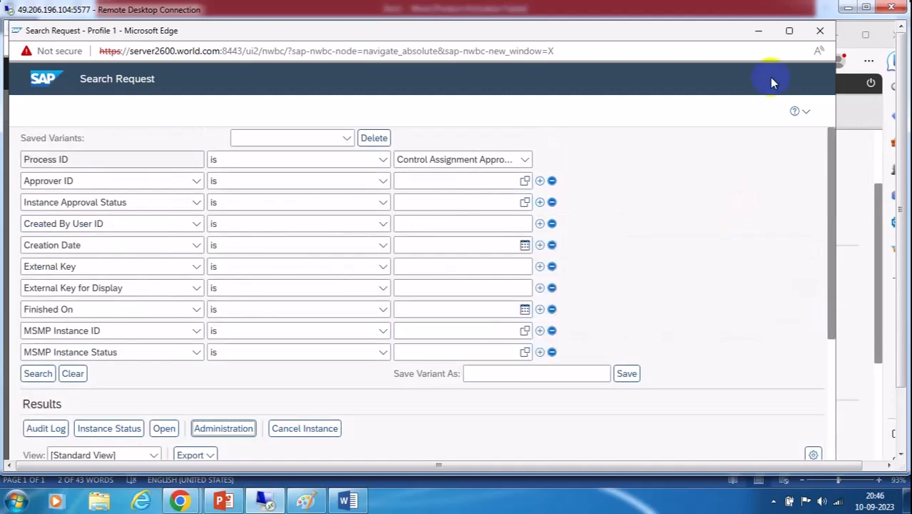
{"action": "left_click", "coordinate": [759, 33]}
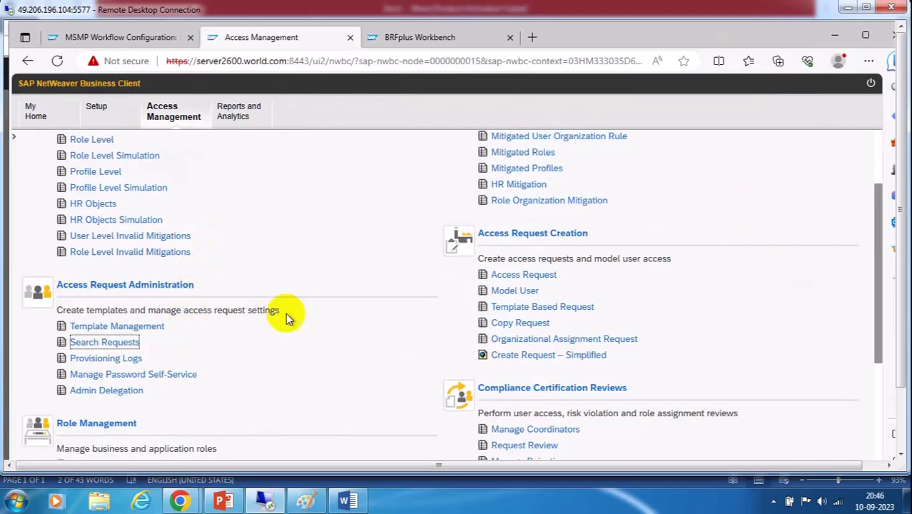
Return to request 22's search result and reopen the request through path Z_ASSO_PATH in its administration details
{"action": "left_click", "coordinate": [880, 397]}
{"action": "left_click", "coordinate": [900, 403]}
{"action": "mouse_move", "coordinate": [226, 437]}
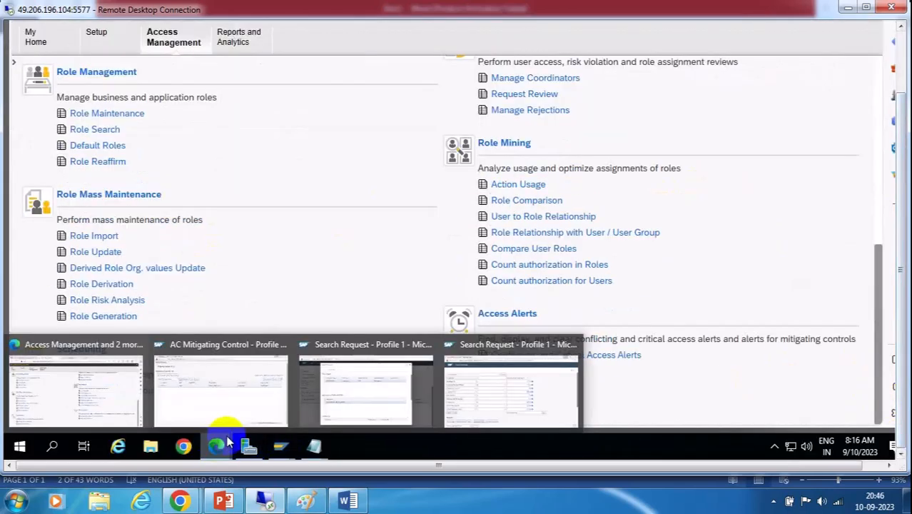
{"action": "mouse_move", "coordinate": [503, 394]}
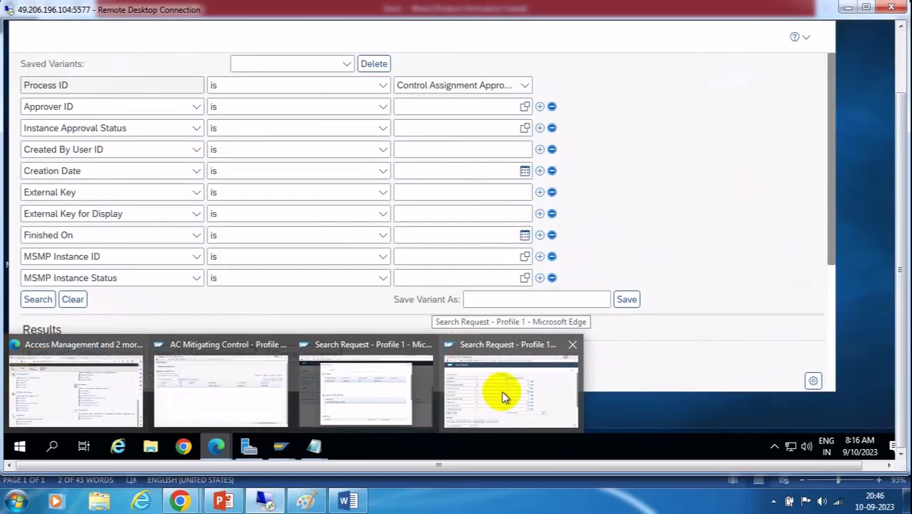
{"action": "mouse_move", "coordinate": [385, 399]}
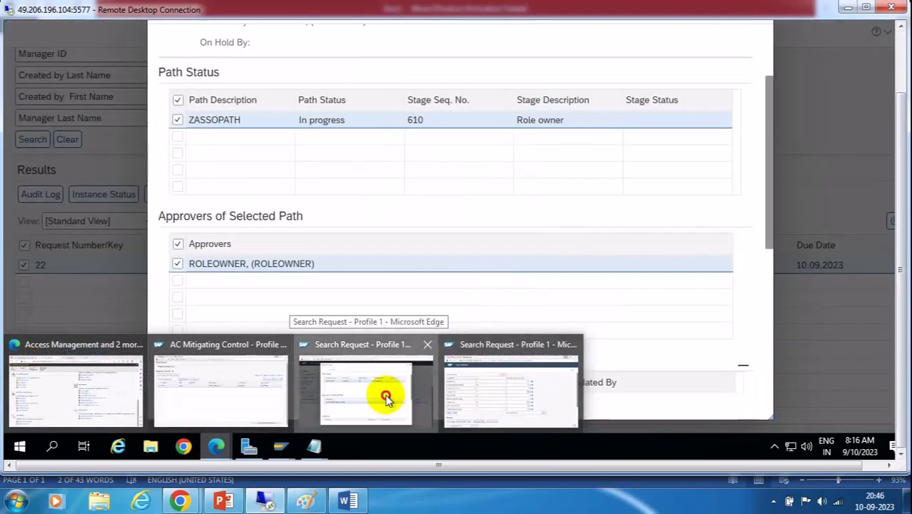
{"action": "left_click", "coordinate": [386, 399]}
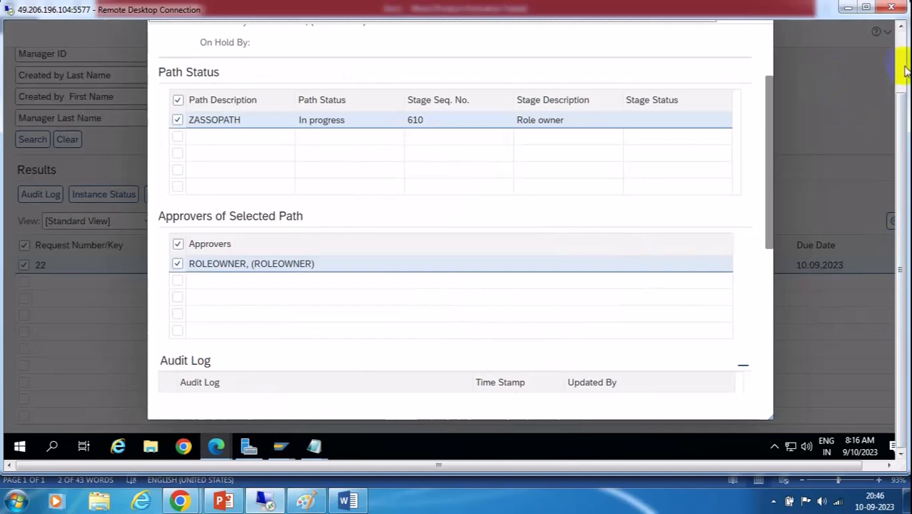
{"action": "left_click", "coordinate": [903, 65]}
{"action": "left_click", "coordinate": [761, 85]}
{"action": "left_click", "coordinate": [217, 268]}
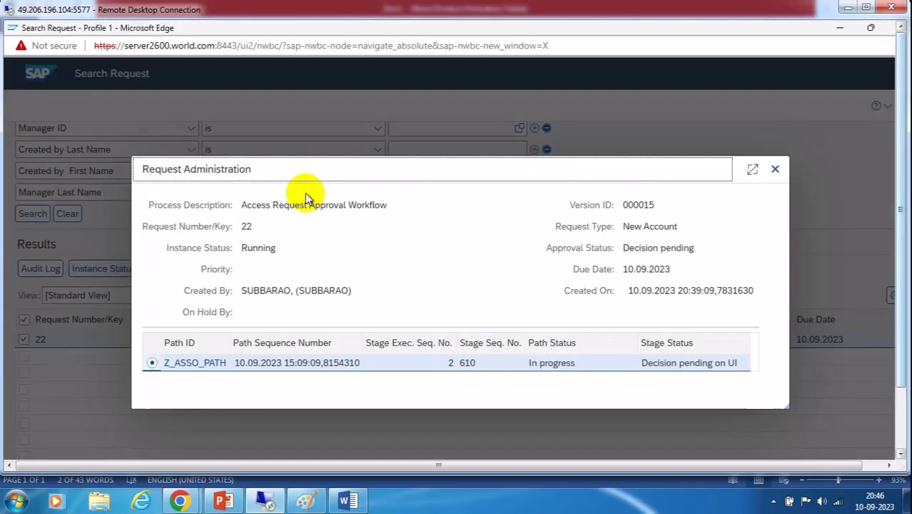
{"action": "left_click", "coordinate": [194, 364]}
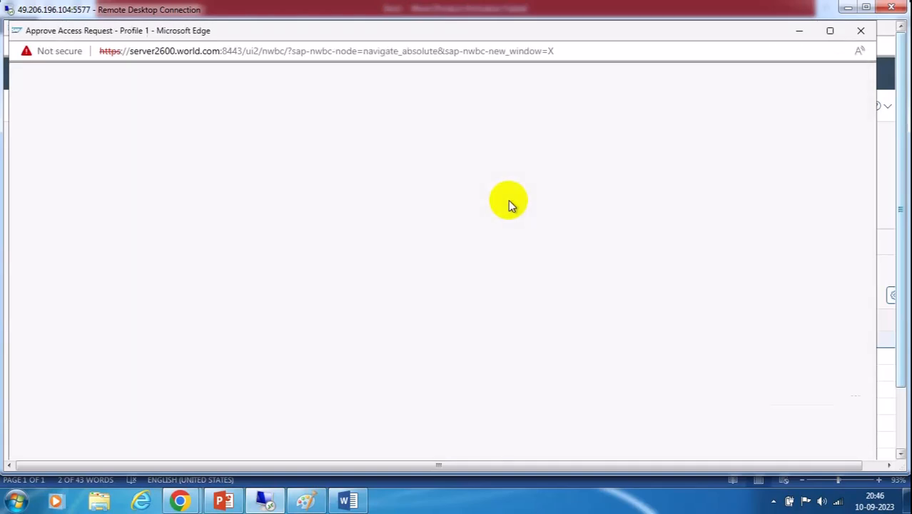
Select both of TESTUSER500's ZBASRISK violations in request 22's risk analysis results and open their mitigation assignment
{"action": "scroll", "coordinate": [467, 268], "scroll_direction": "down", "scroll_amount": 3}
{"action": "left_click", "coordinate": [138, 244]}
{"action": "scroll", "coordinate": [322, 341], "scroll_direction": "down", "scroll_amount": 3}
{"action": "left_click", "coordinate": [72, 307]}
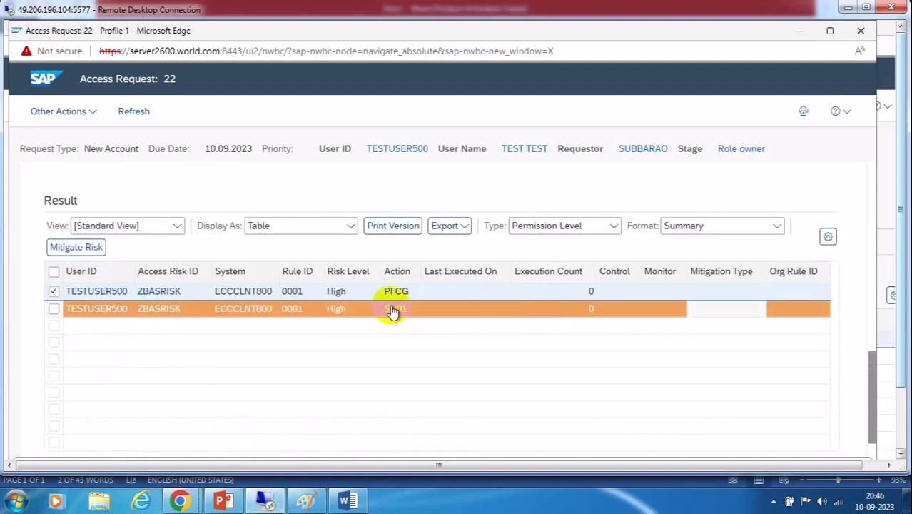
{"action": "left_click", "coordinate": [54, 308]}
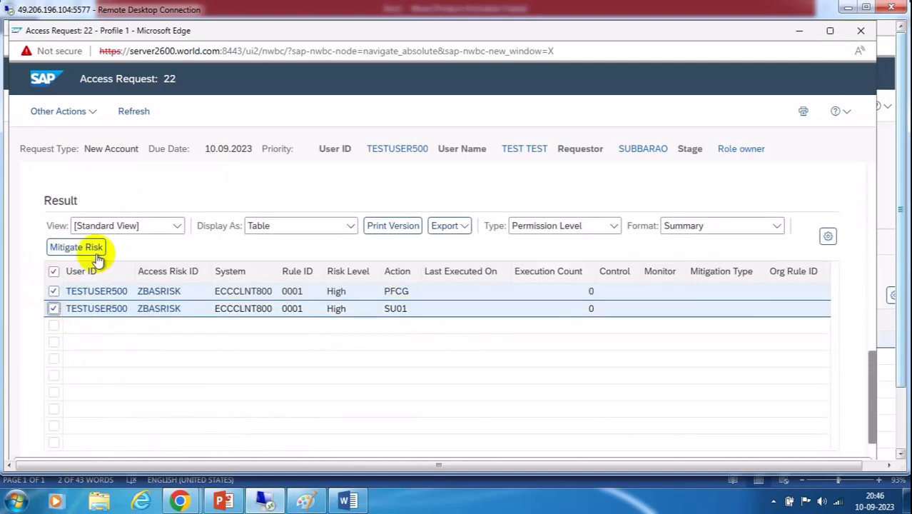
{"action": "left_click", "coordinate": [78, 247]}
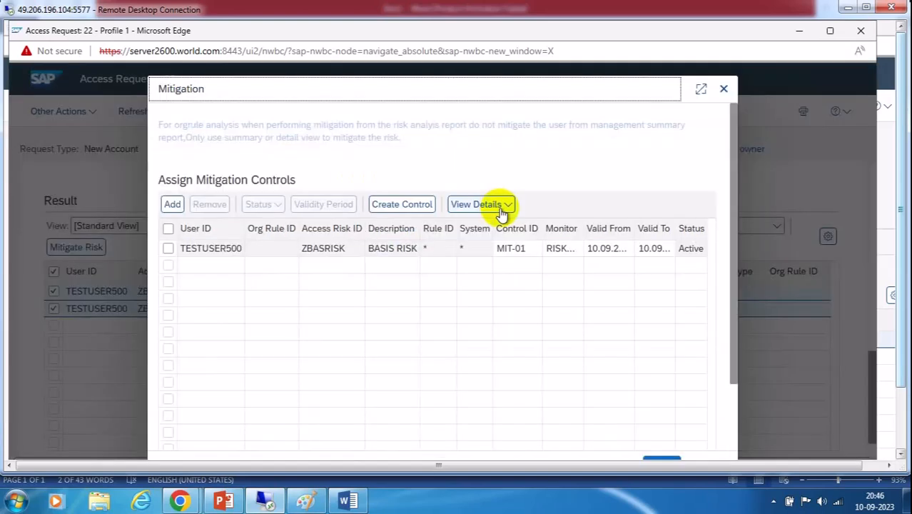
Start a new mitigating control with ID Mit-02, name Mit-02 and description "test"
{"action": "left_click", "coordinate": [410, 205]}
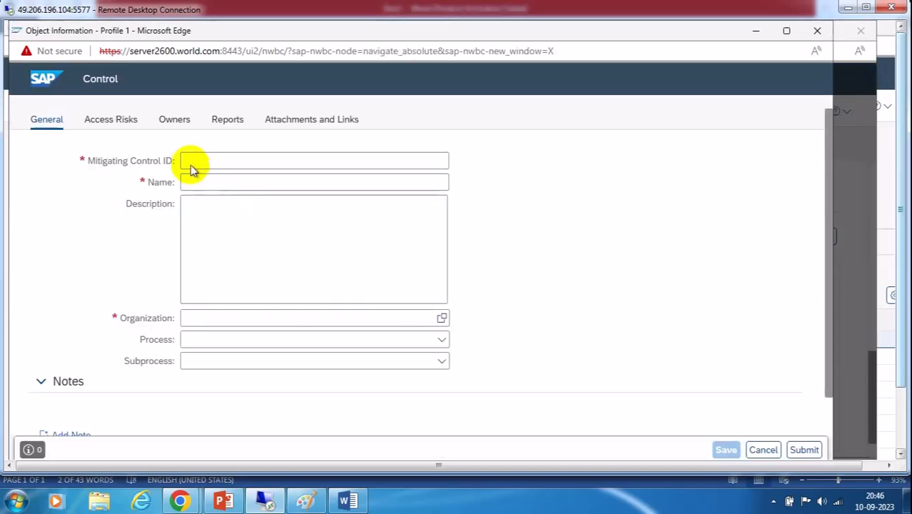
{"action": "left_click", "coordinate": [205, 161]}
{"action": "type", "text": "Mit-02"}
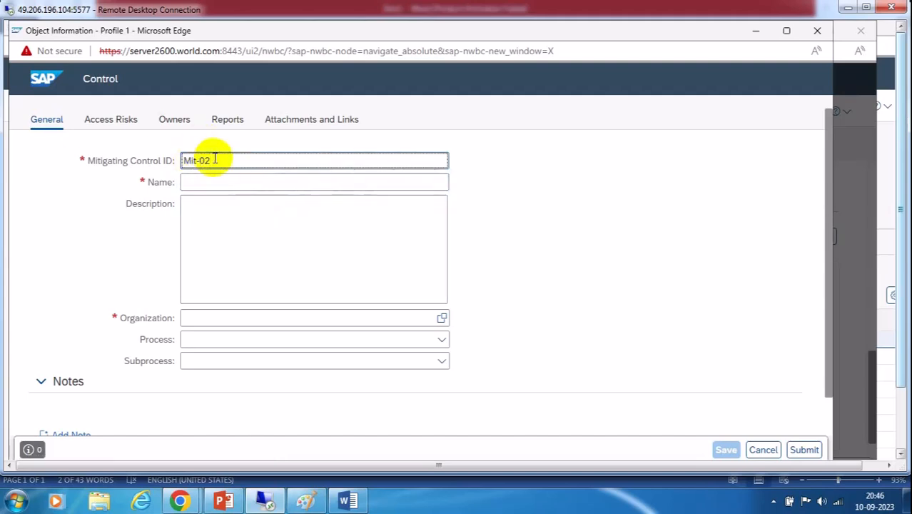
{"action": "left_click_drag", "start_coordinate": [215, 158], "coordinate": [148, 161]}
{"action": "left_click", "coordinate": [188, 182]}
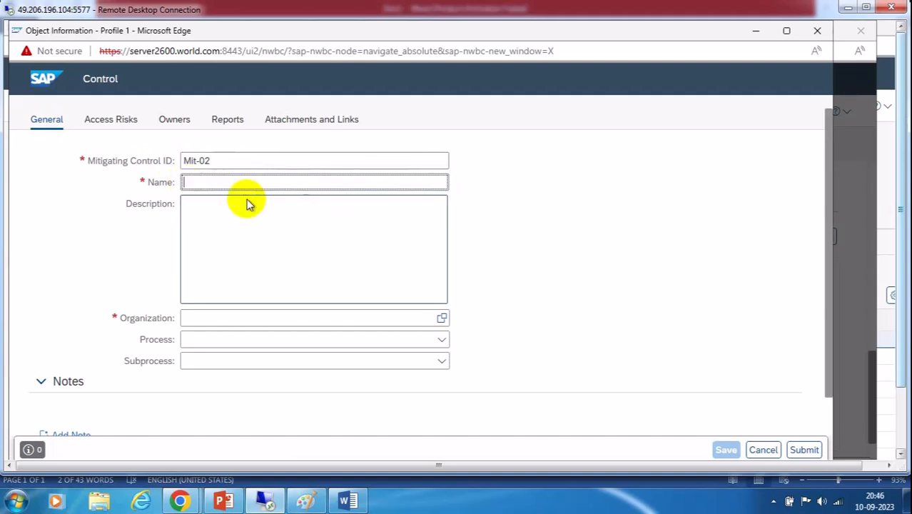
{"action": "left_click", "coordinate": [205, 219]}
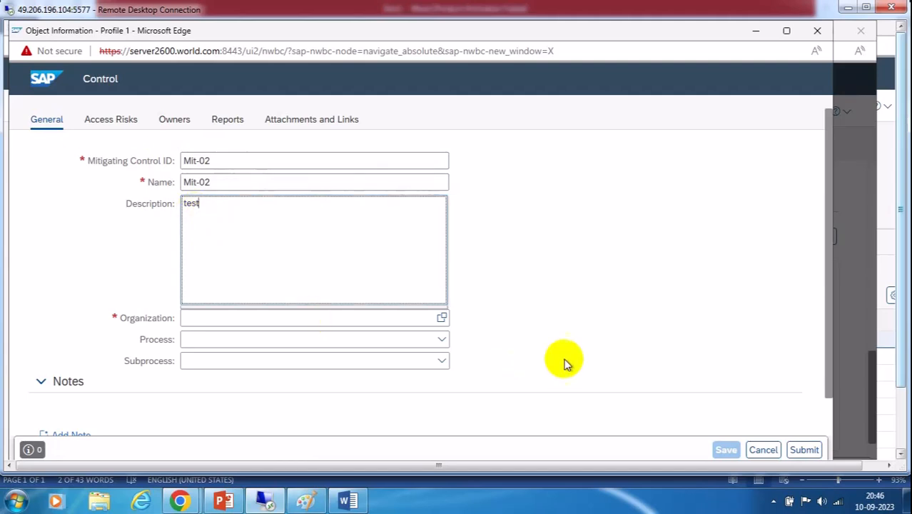
Assign the organizational unit DEMO_ORG_UNIT to the new mitigating control
{"action": "left_click", "coordinate": [441, 317]}
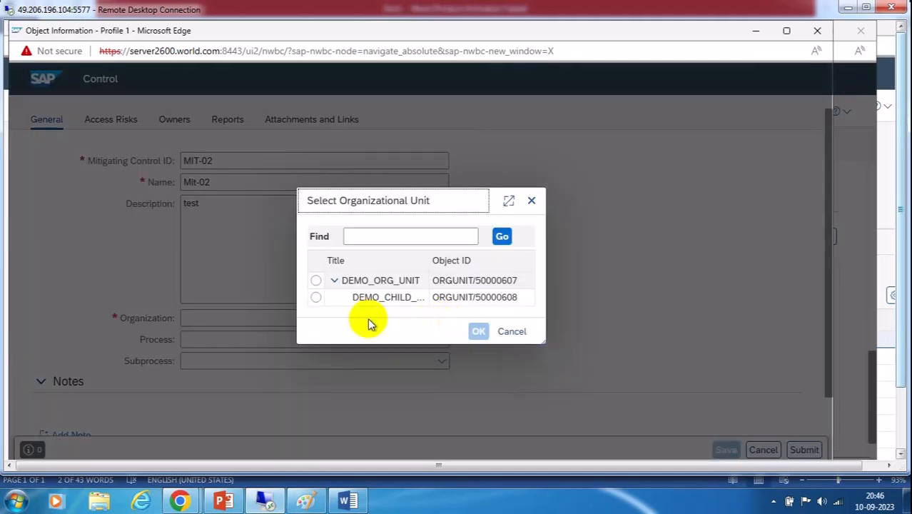
{"action": "left_click", "coordinate": [381, 281]}
{"action": "left_click", "coordinate": [479, 332]}
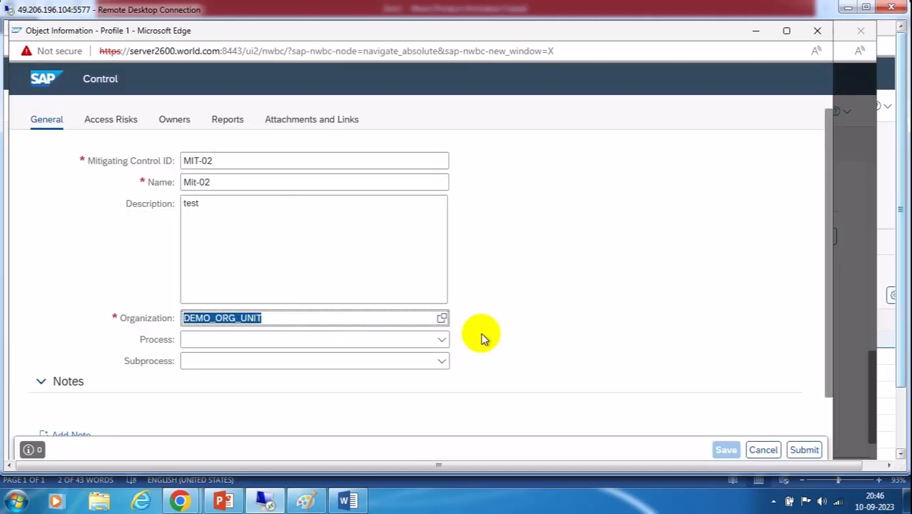
Try Basis as the new control's process and check its subprocess choices
{"action": "left_click", "coordinate": [440, 340]}
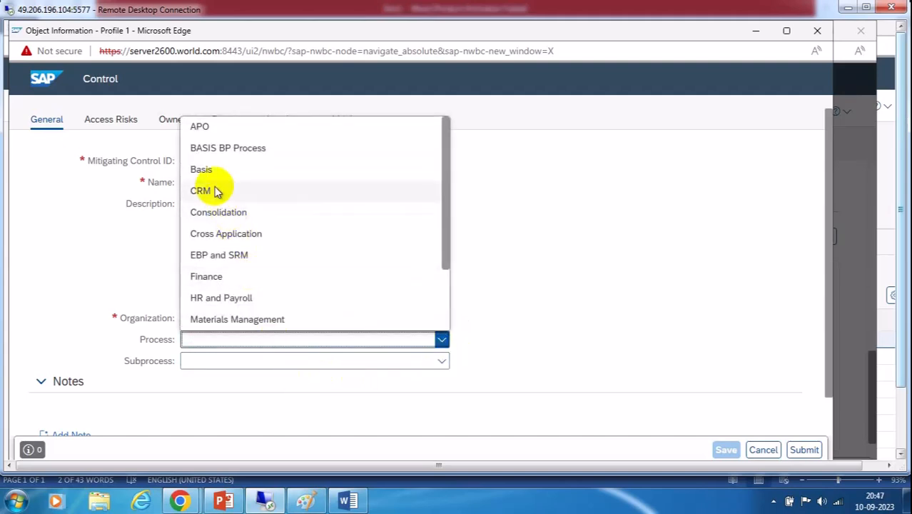
{"action": "left_click", "coordinate": [201, 170]}
{"action": "left_click", "coordinate": [442, 360]}
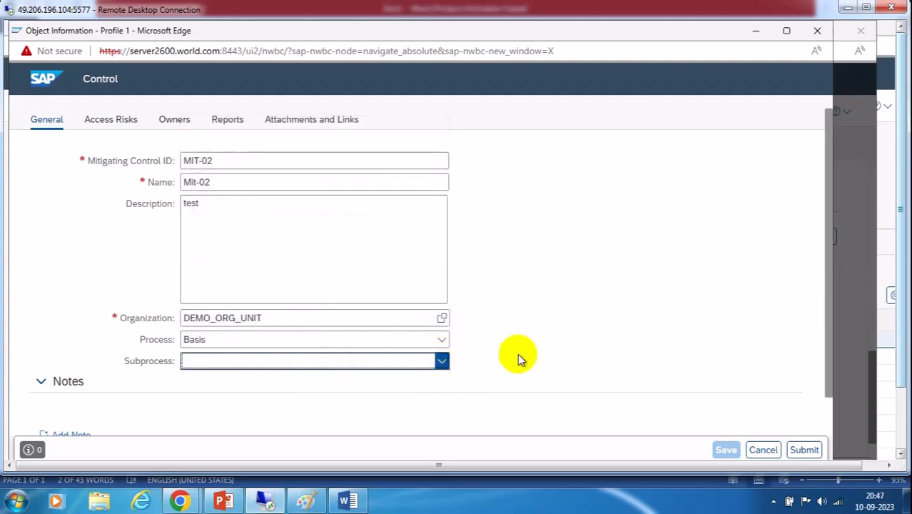
Set the control's process to BASIS BP Process and its subprocess to BASIS SUB BP
{"action": "left_click", "coordinate": [436, 338]}
{"action": "left_click", "coordinate": [440, 342]}
{"action": "left_click", "coordinate": [440, 342]}
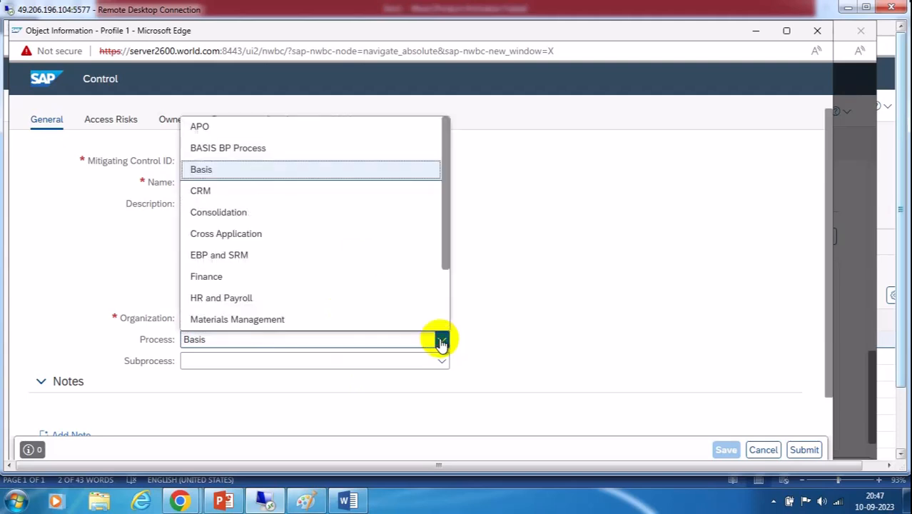
{"action": "left_click", "coordinate": [235, 149]}
{"action": "left_click", "coordinate": [441, 363]}
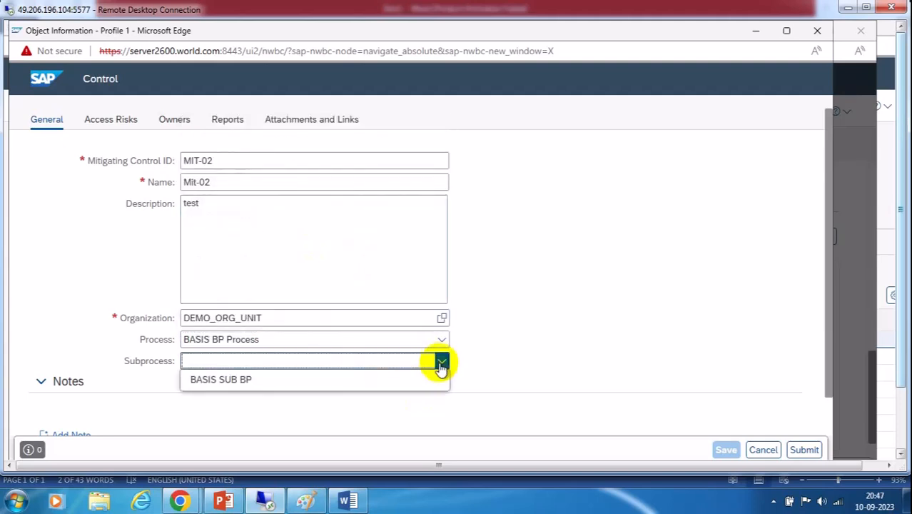
{"action": "left_click", "coordinate": [272, 383]}
Add a note reading "test" to the new mitigating control
{"action": "scroll", "coordinate": [710, 349], "scroll_direction": "down", "scroll_amount": 1}
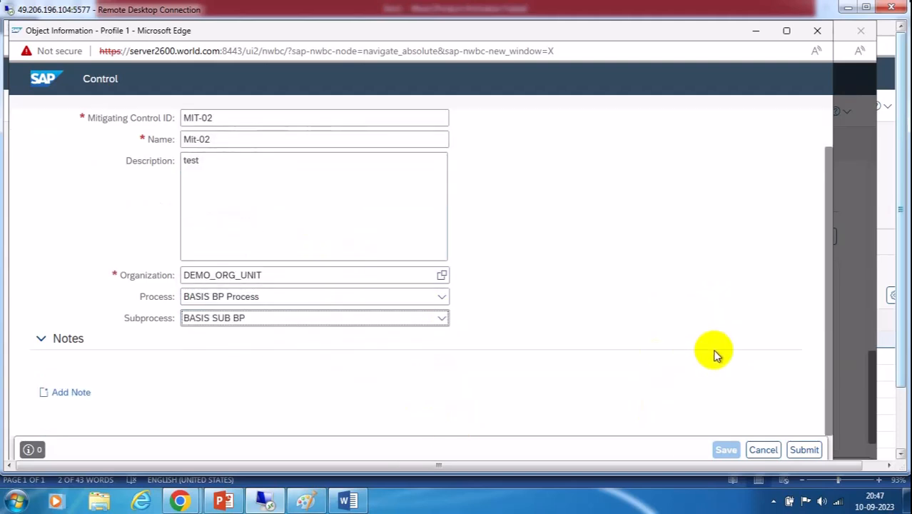
{"action": "left_click", "coordinate": [71, 394]}
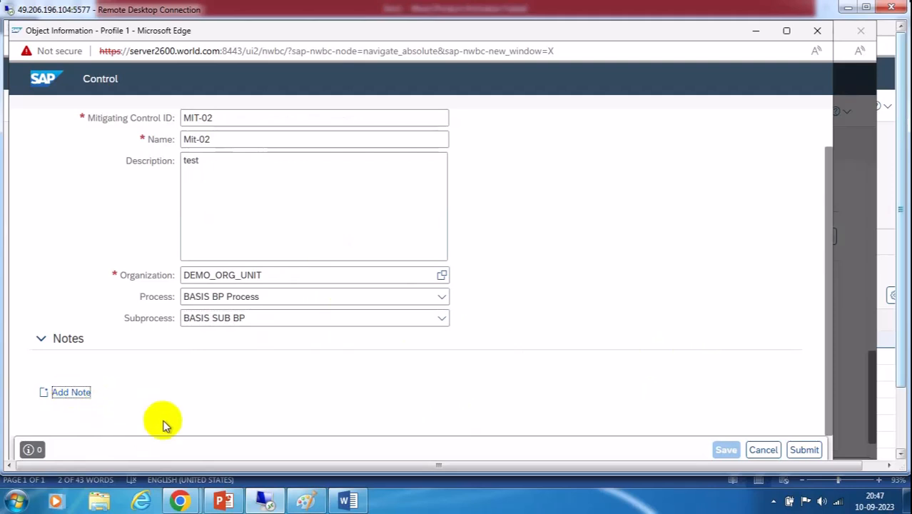
{"action": "left_click", "coordinate": [72, 394]}
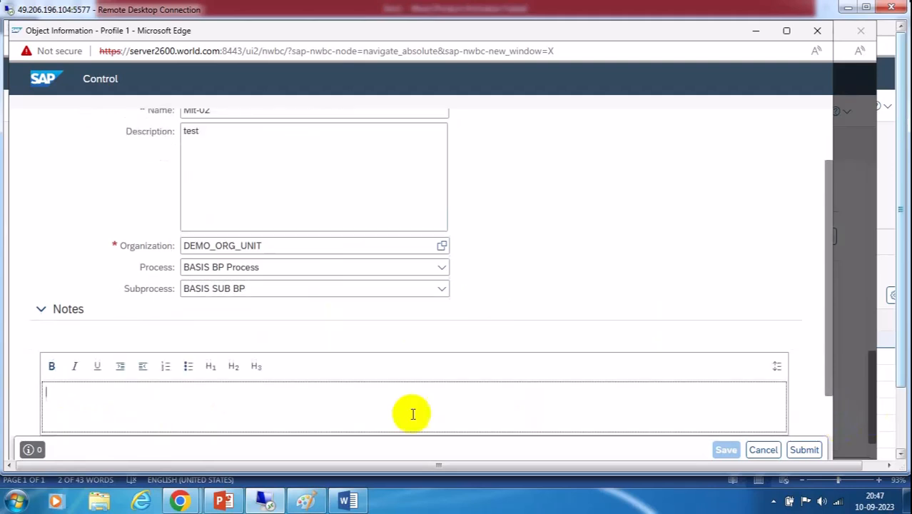
{"action": "left_click", "coordinate": [125, 422]}
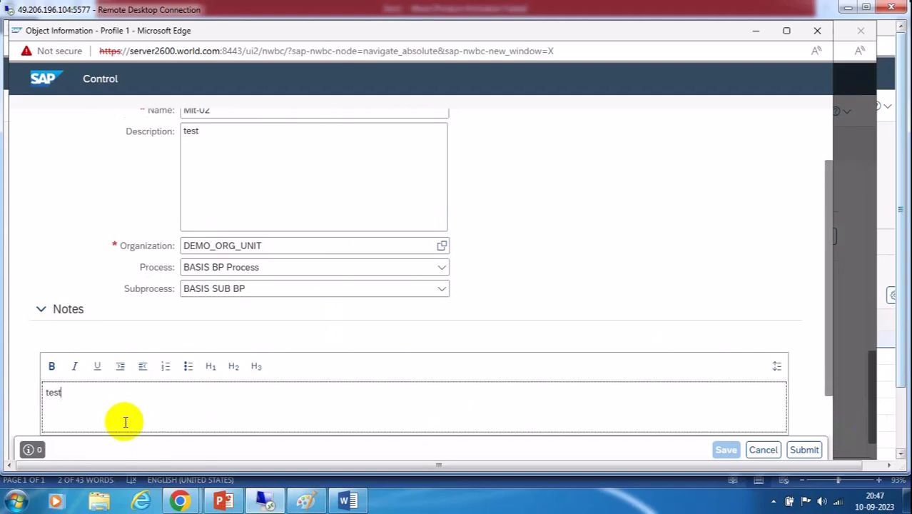
Add an access risk entry to the control with * as both the Risk ID and the Rule ID
{"action": "scroll", "coordinate": [629, 295], "scroll_direction": "up", "scroll_amount": 2}
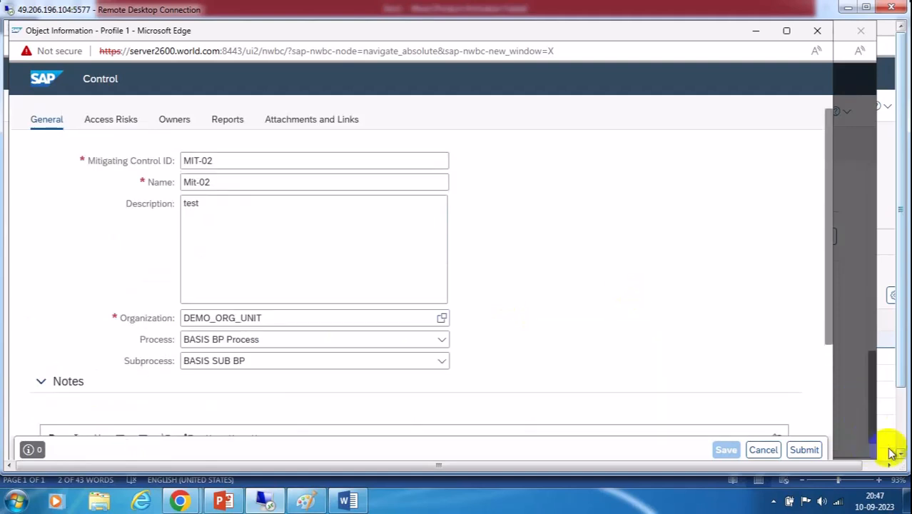
{"action": "left_click", "coordinate": [111, 120]}
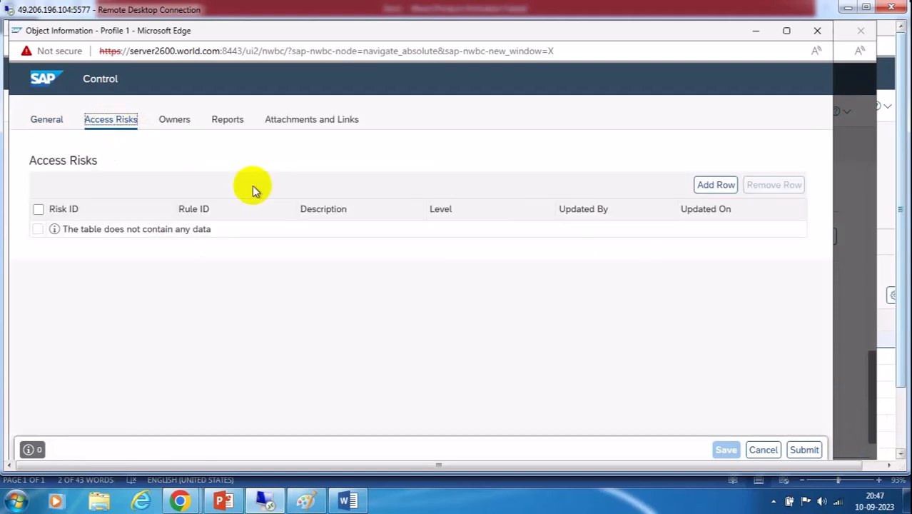
{"action": "left_click", "coordinate": [716, 185]}
{"action": "left_click", "coordinate": [123, 231]}
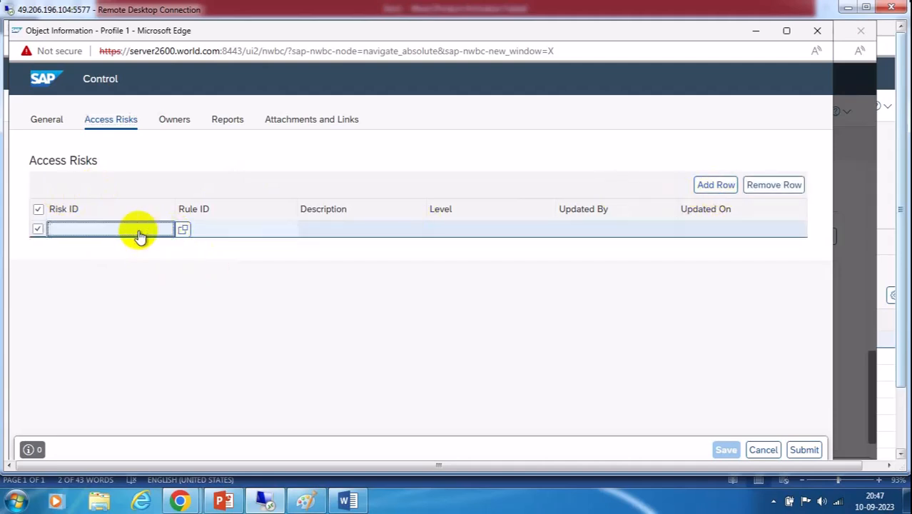
{"action": "left_click", "coordinate": [204, 234]}
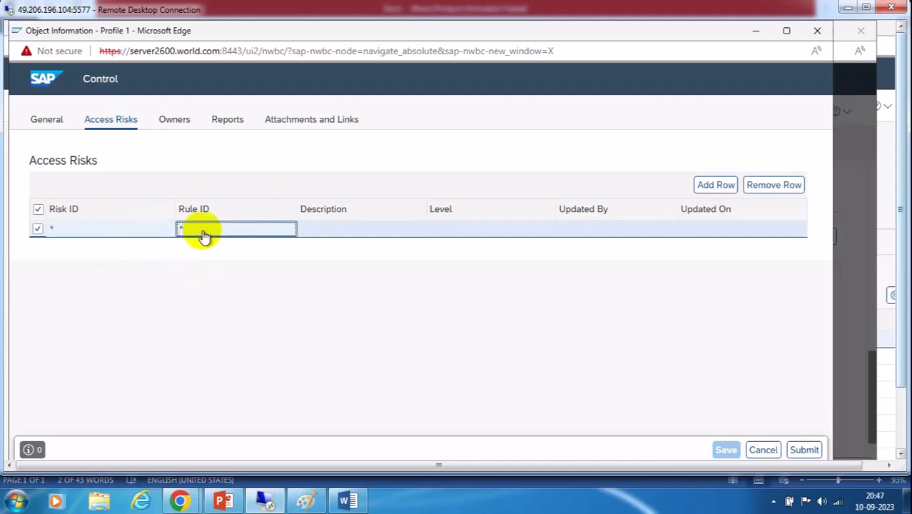
Add an owner entry to the control with assignment type Approver and assign RISK OWNER to it
{"action": "left_click", "coordinate": [179, 120]}
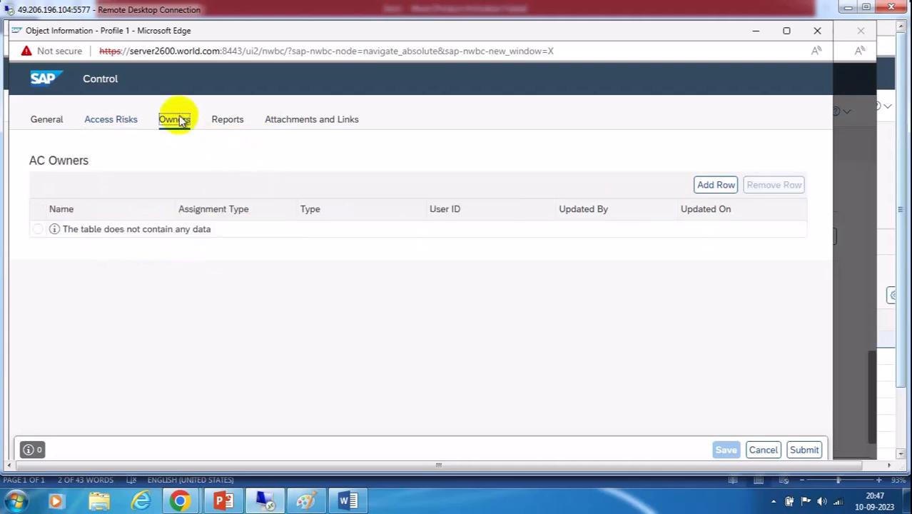
{"action": "left_click", "coordinate": [728, 190]}
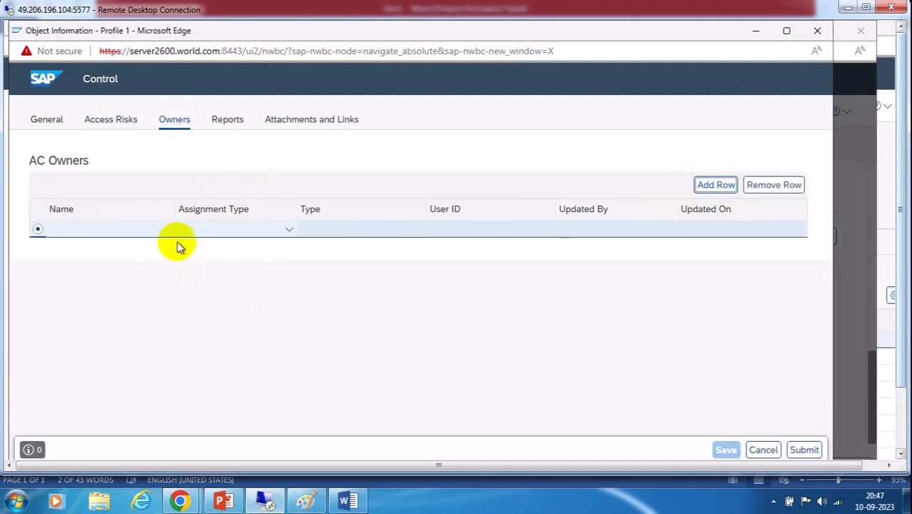
{"action": "left_click", "coordinate": [289, 229]}
{"action": "left_click", "coordinate": [228, 249]}
{"action": "left_click", "coordinate": [170, 229]}
{"action": "key", "text": "F4"}
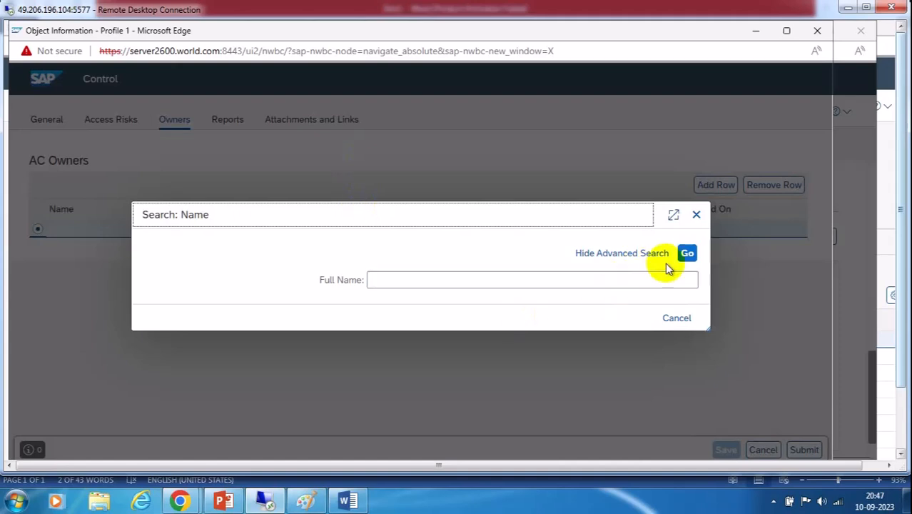
{"action": "left_click", "coordinate": [686, 251]}
{"action": "left_click", "coordinate": [152, 310]}
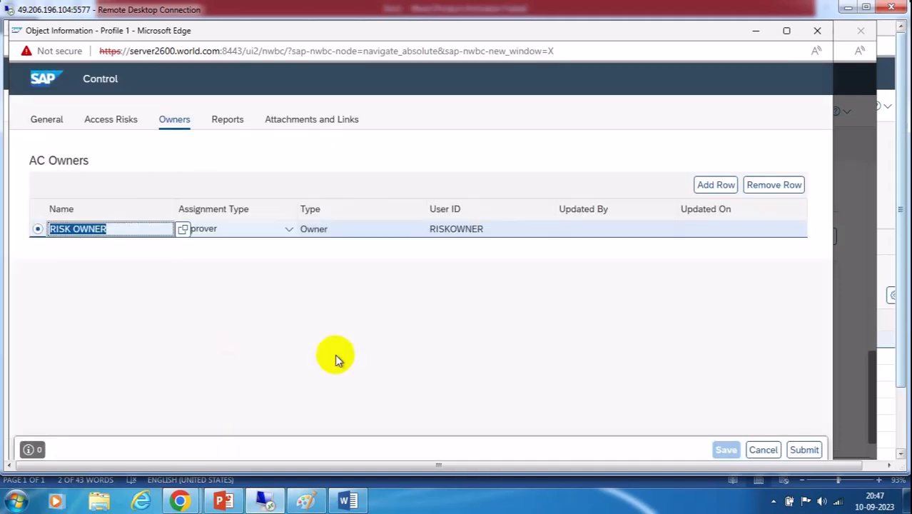
Add a second owner entry with assignment type Monitor and assign RISK OWNER to it
{"action": "left_click", "coordinate": [710, 185]}
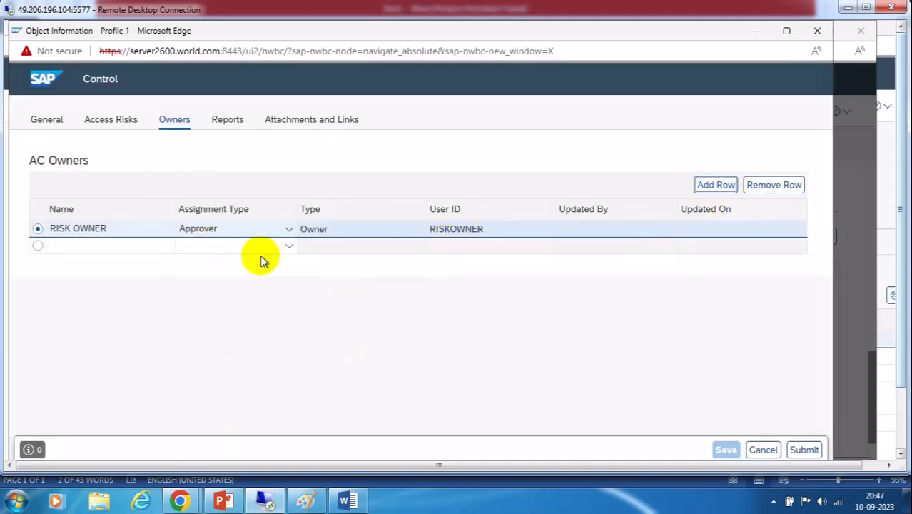
{"action": "left_click", "coordinate": [289, 247]}
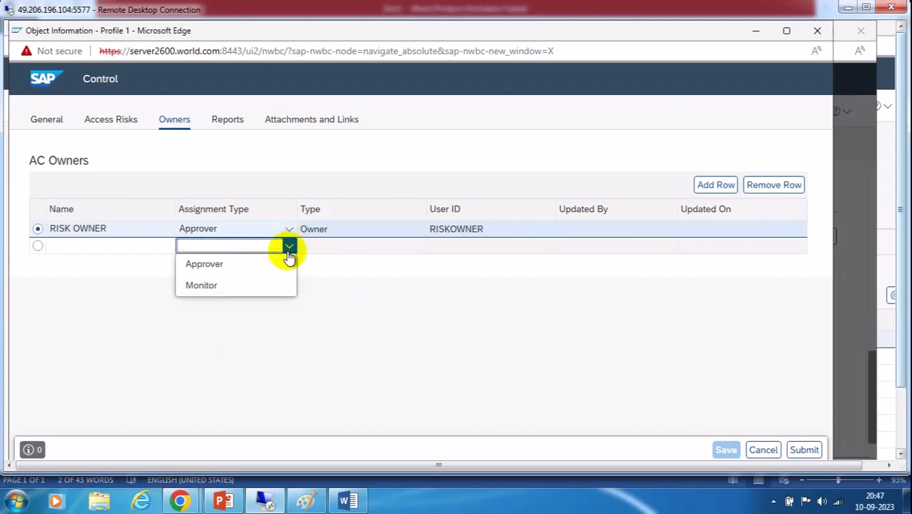
{"action": "left_click", "coordinate": [203, 286]}
{"action": "left_click", "coordinate": [185, 247]}
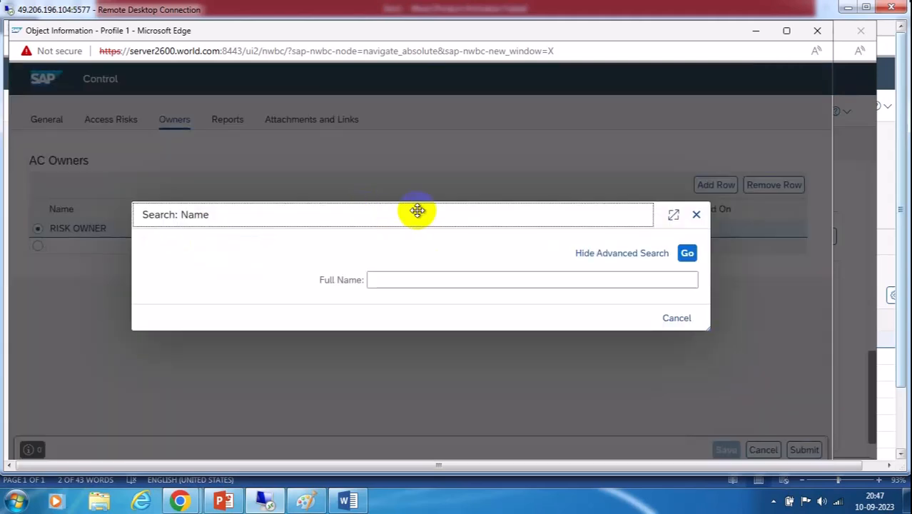
{"action": "left_click", "coordinate": [686, 254]}
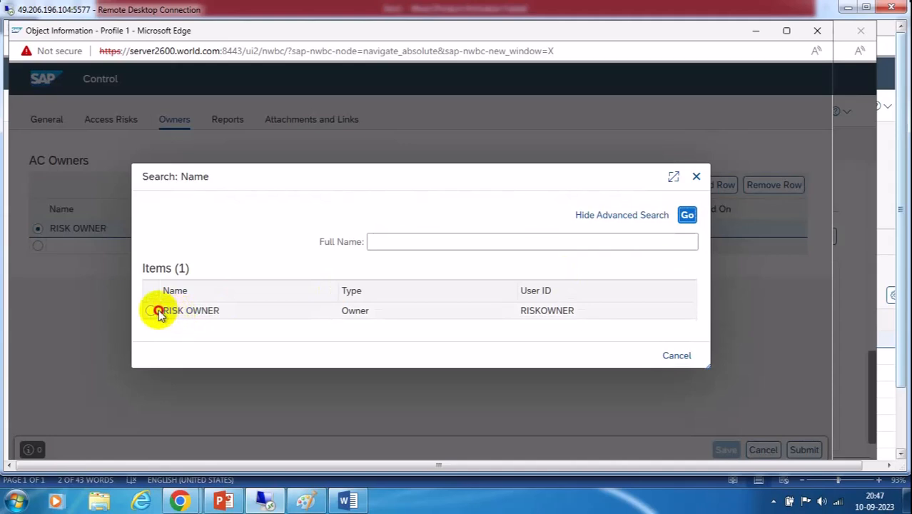
{"action": "left_click", "coordinate": [157, 311]}
Submit the new mitigating control for approval and return to request 22's Mitigation dialog
{"action": "left_click", "coordinate": [649, 331]}
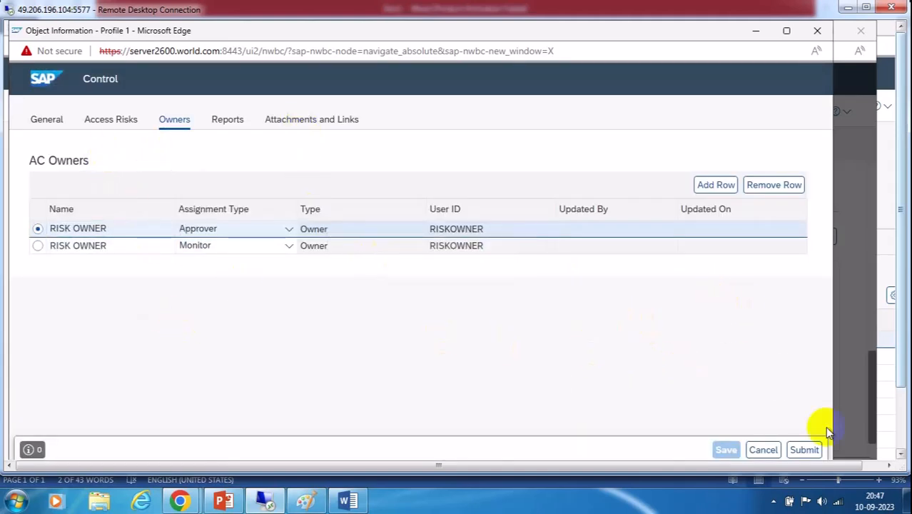
{"action": "left_click", "coordinate": [802, 450]}
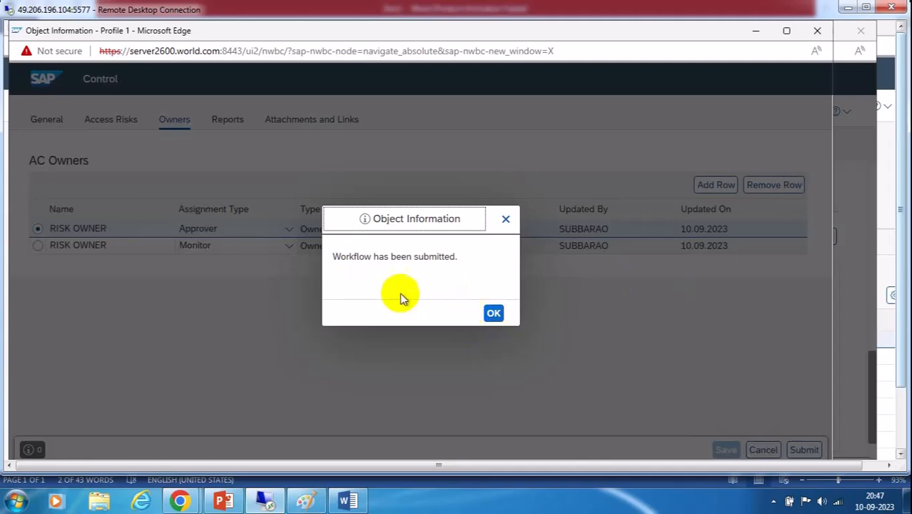
{"action": "left_click", "coordinate": [494, 314]}
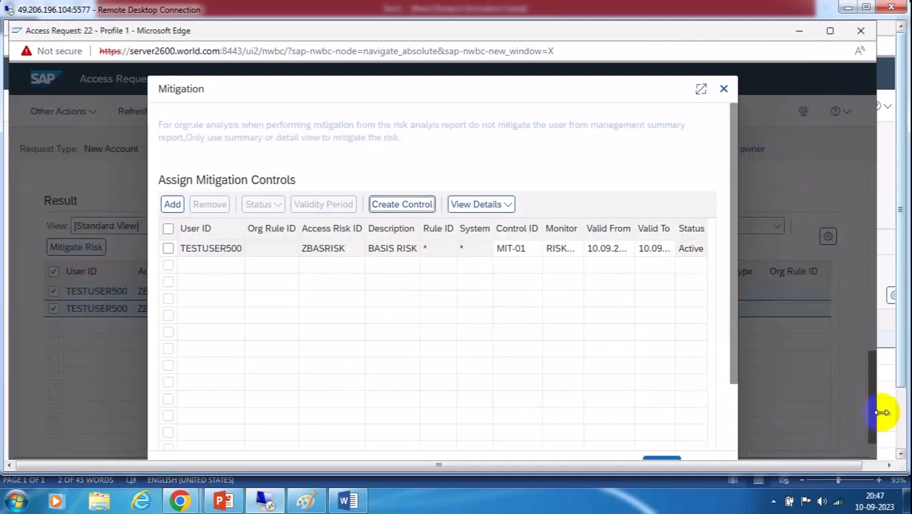
Search the requests for the Mitigation Control Maintenance Workflow process in the other Search Request window
{"action": "left_click", "coordinate": [901, 401]}
{"action": "mouse_move", "coordinate": [218, 450]}
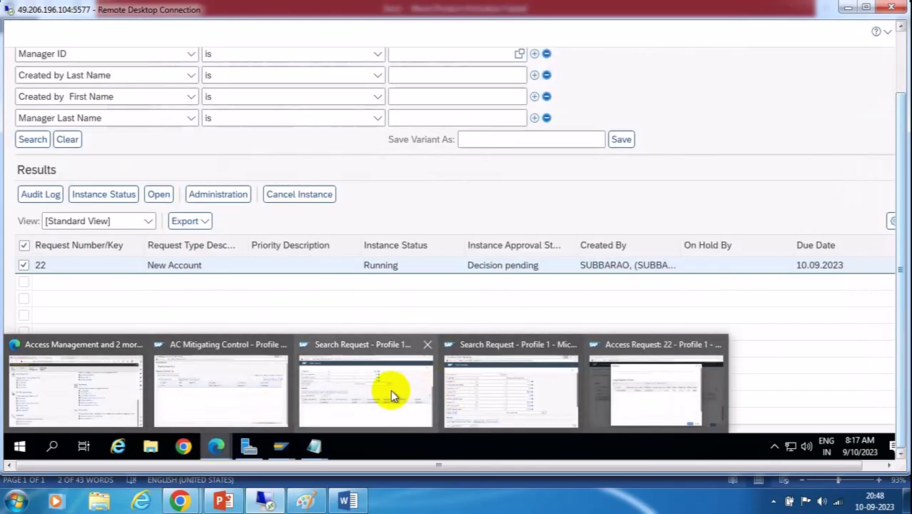
{"action": "left_click", "coordinate": [391, 390]}
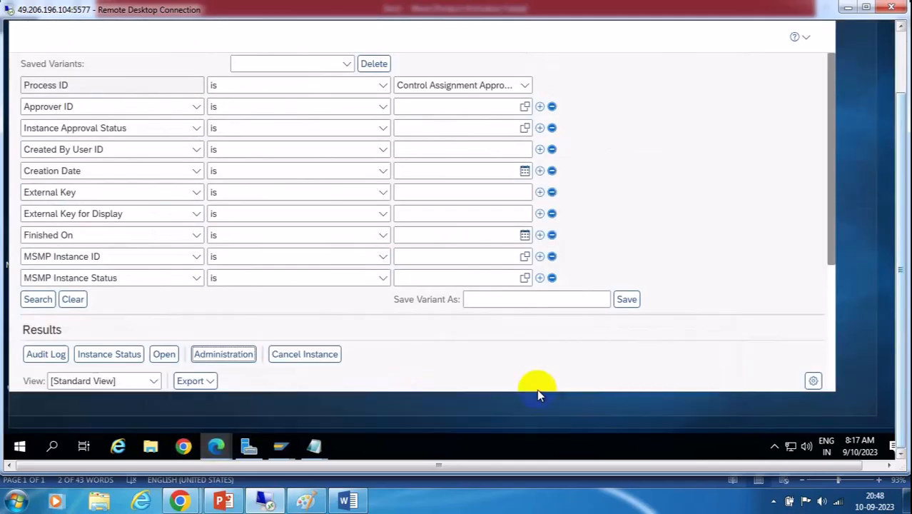
{"action": "left_click", "coordinate": [524, 85]}
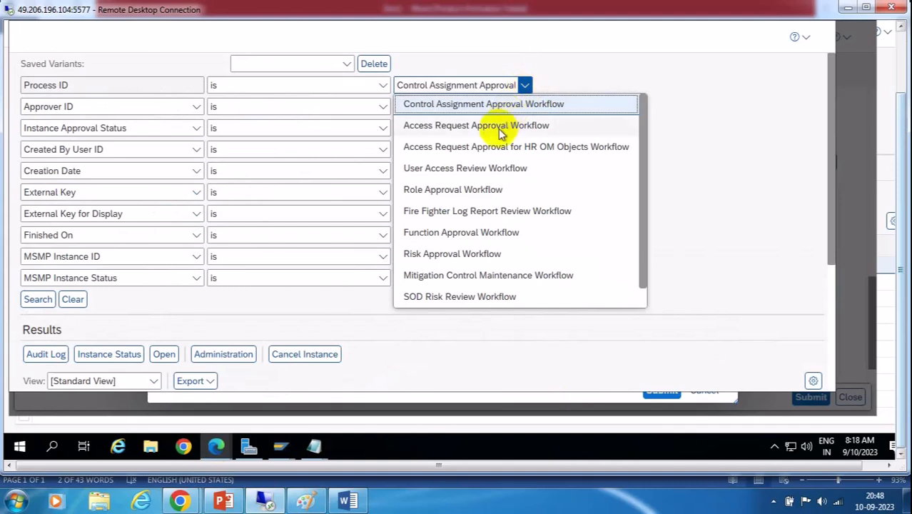
{"action": "left_click", "coordinate": [469, 279]}
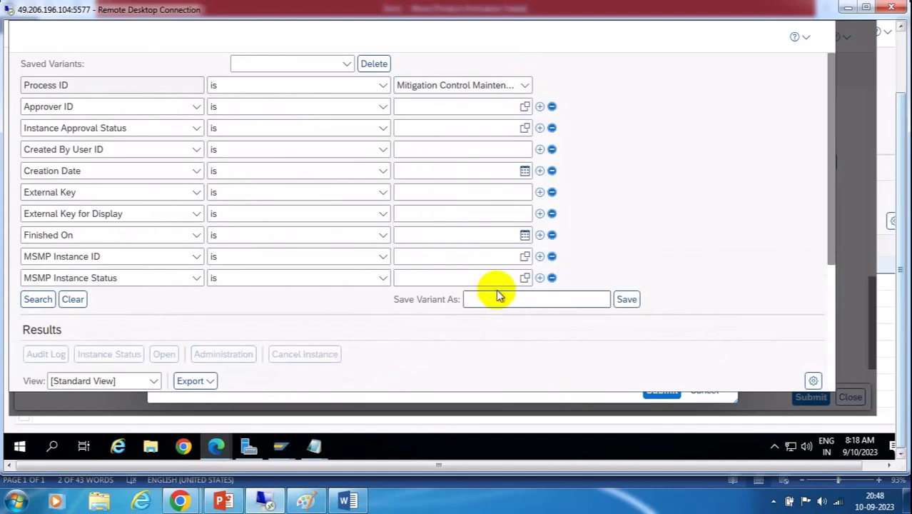
{"action": "left_click", "coordinate": [29, 303]}
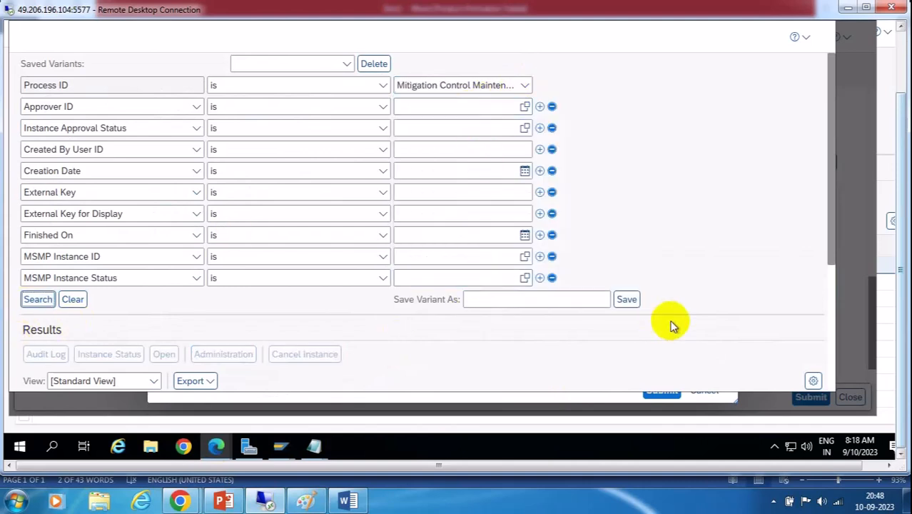
Open the instance status of request Mit-02 and review its path, approvers and audit log
{"action": "scroll", "coordinate": [674, 323], "scroll_direction": "down", "scroll_amount": 3}
{"action": "left_click", "coordinate": [29, 226]}
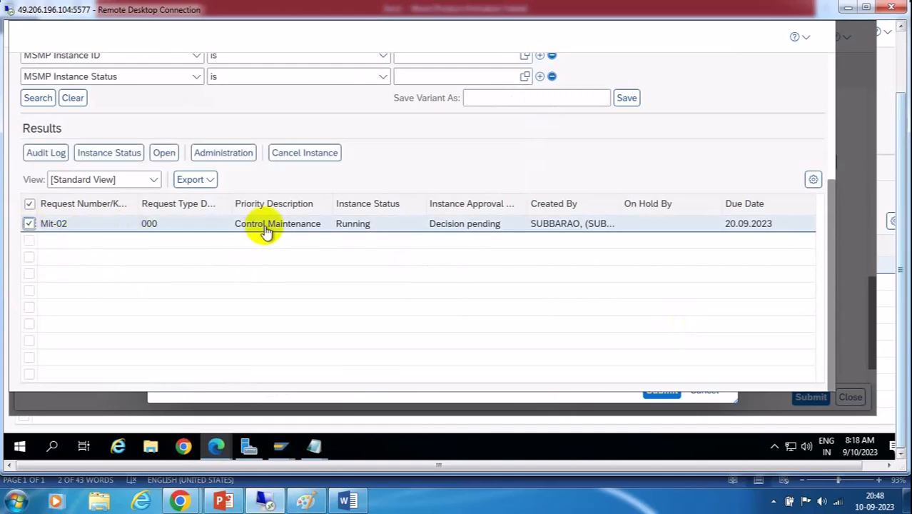
{"action": "left_click", "coordinate": [108, 153]}
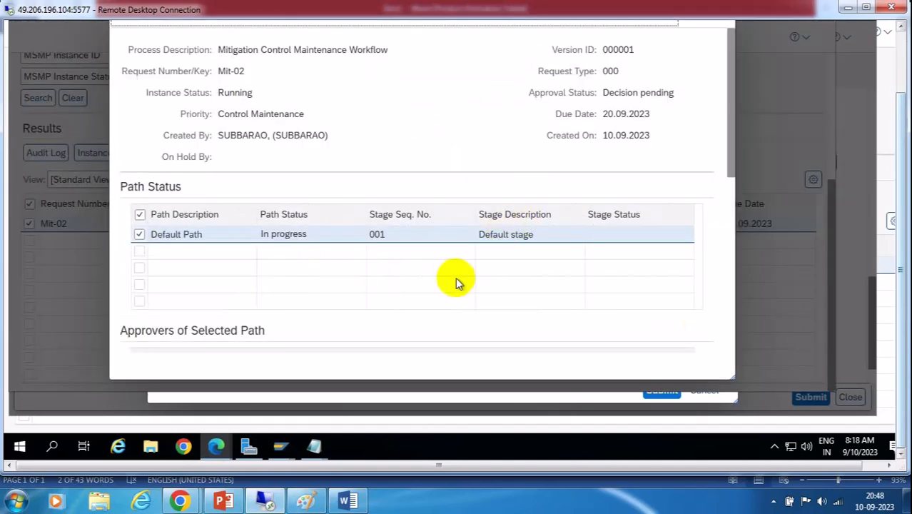
{"action": "scroll", "coordinate": [456, 279], "scroll_direction": "down", "scroll_amount": 4}
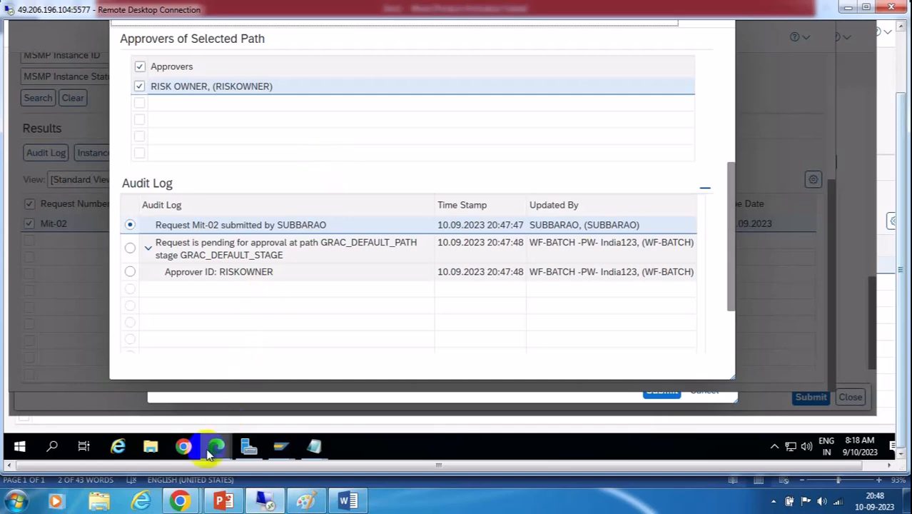
Review the instance status of request 22, including its path stage and approvers
{"action": "mouse_move", "coordinate": [210, 448]}
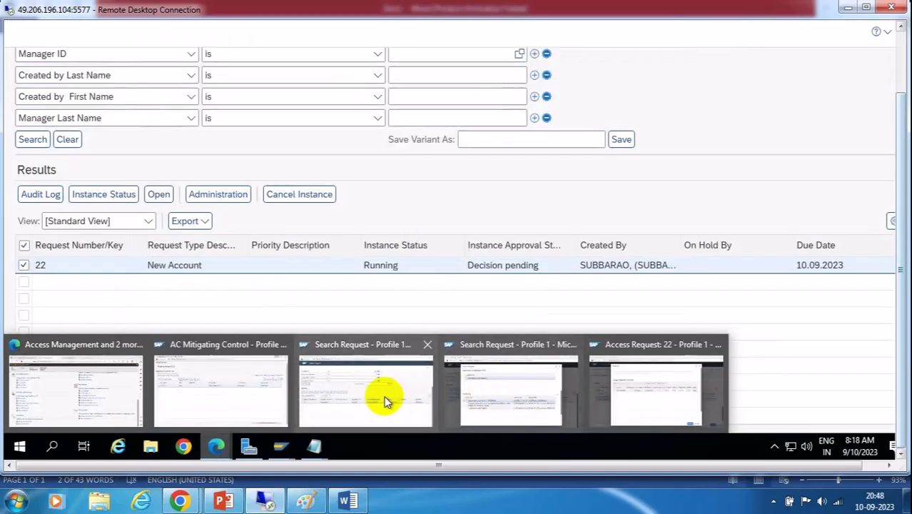
{"action": "left_click", "coordinate": [384, 402]}
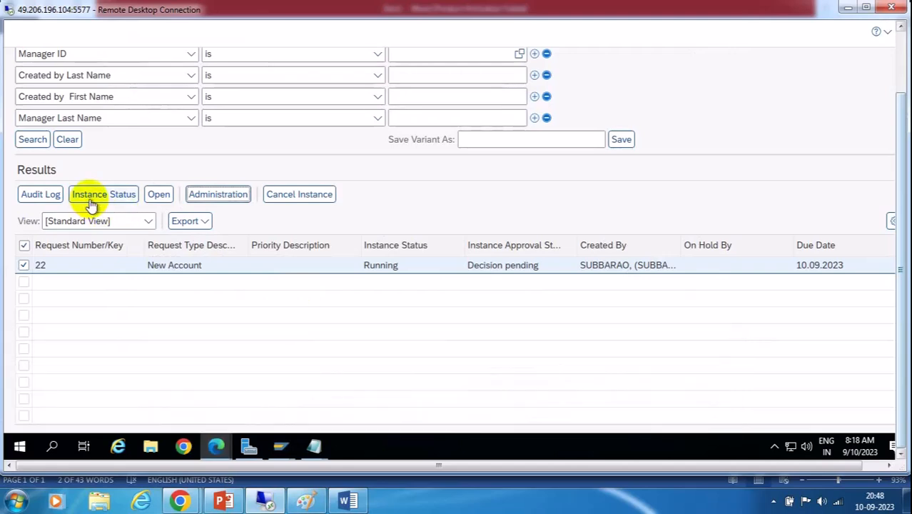
{"action": "scroll", "coordinate": [350, 301], "scroll_direction": "down", "scroll_amount": 3}
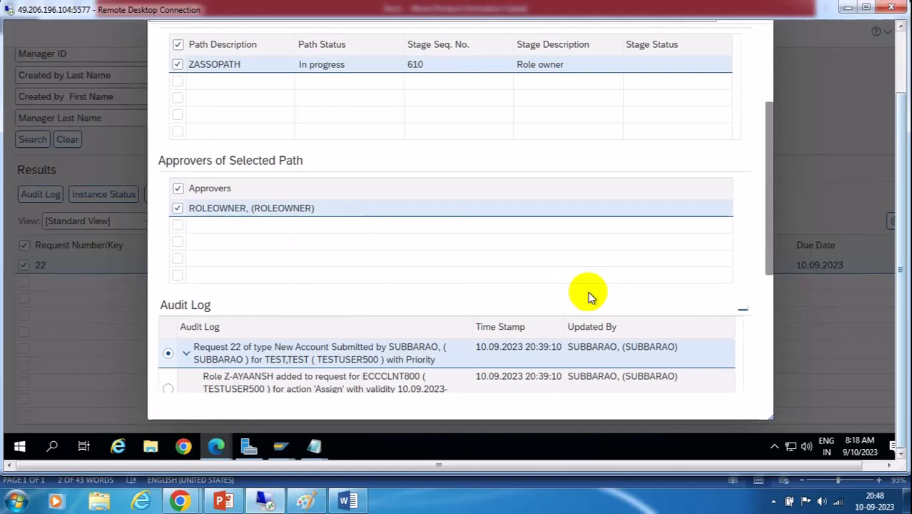
Switch to the Word notes and review the Custom Initiator Rule section and the Maintenance workflow line
{"action": "left_click", "coordinate": [348, 501]}
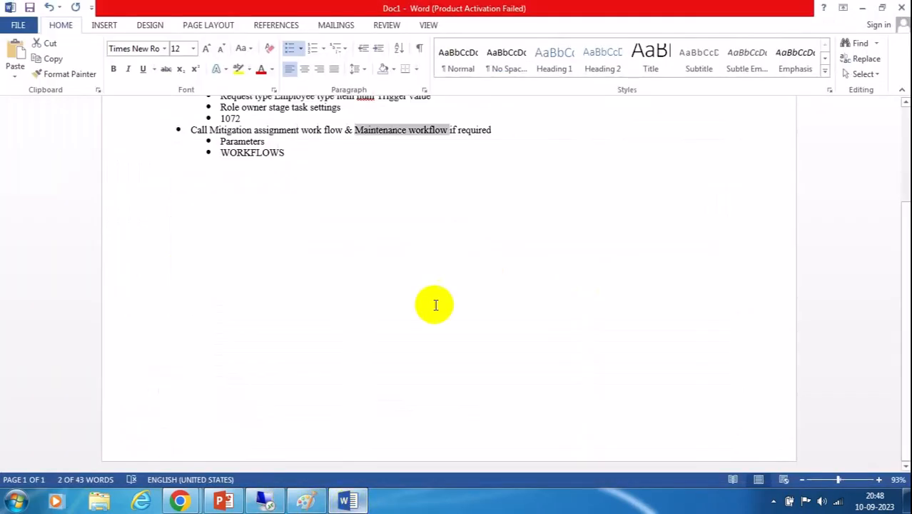
{"action": "left_click", "coordinate": [423, 249]}
{"action": "scroll", "coordinate": [421, 249], "scroll_direction": "up", "scroll_amount": 3}
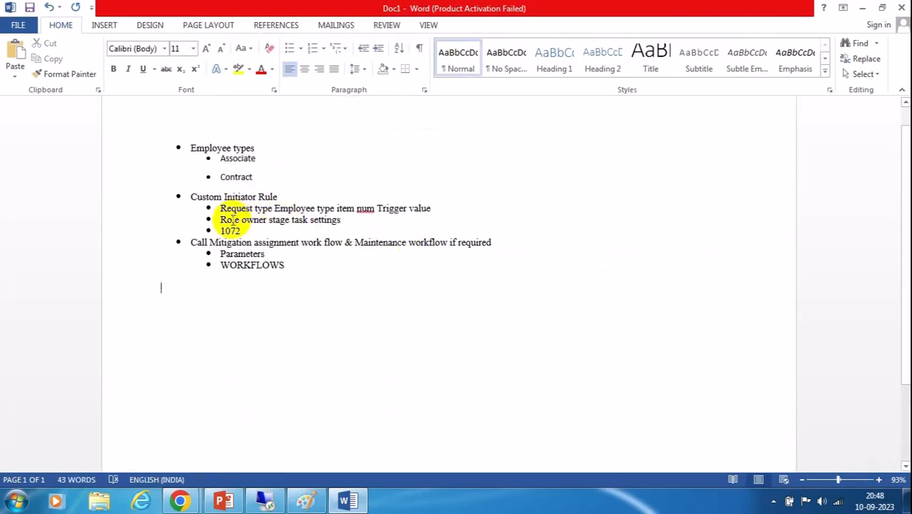
{"action": "left_click_drag", "start_coordinate": [256, 229], "coordinate": [189, 198]}
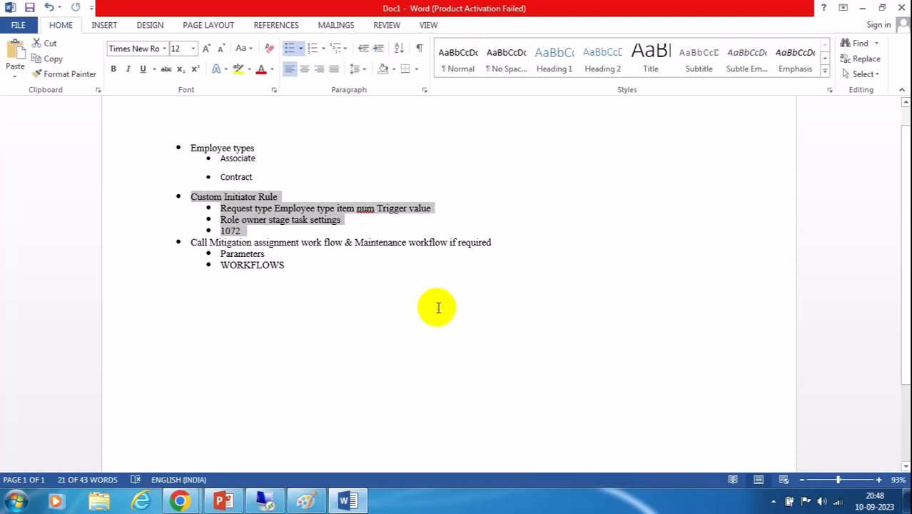
{"action": "left_click_drag", "start_coordinate": [356, 242], "coordinate": [405, 243]}
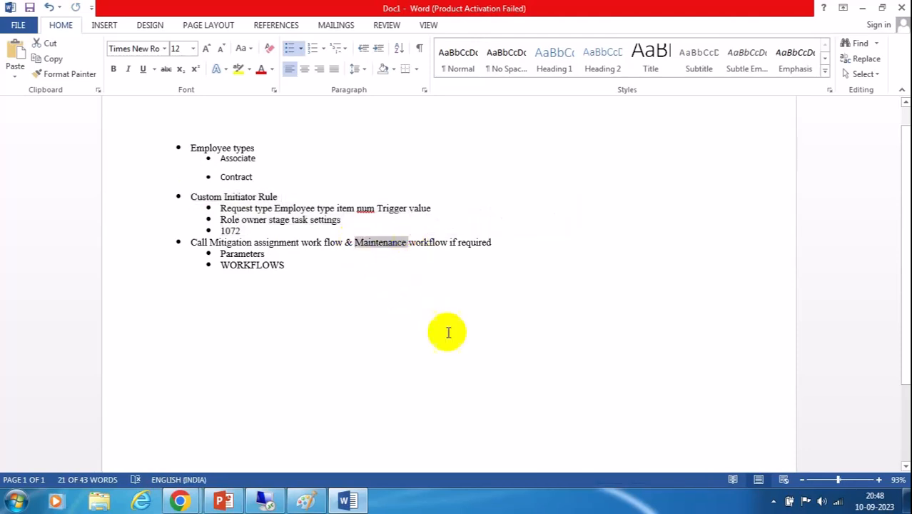
{"action": "left_click", "coordinate": [448, 335]}
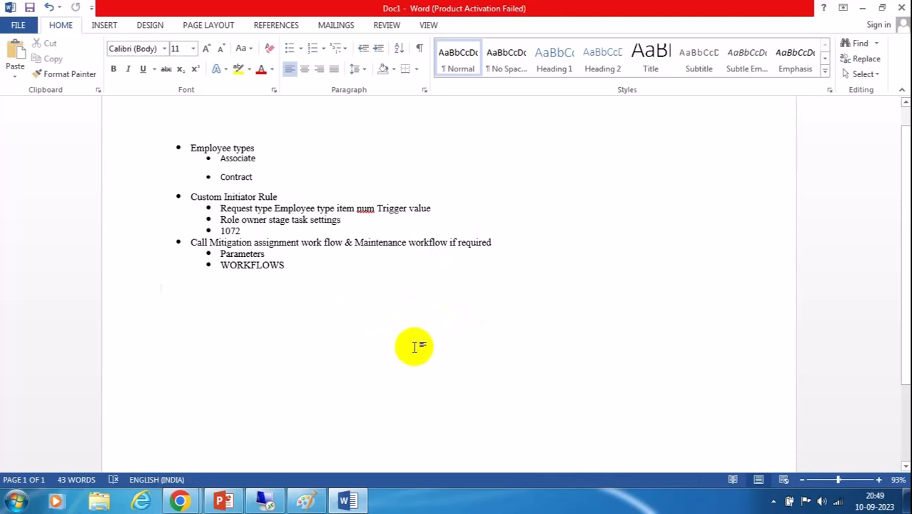
Return to the remote desktop and bring up the MSMP Workflow Configuration page in Edge
{"action": "left_click", "coordinate": [265, 500]}
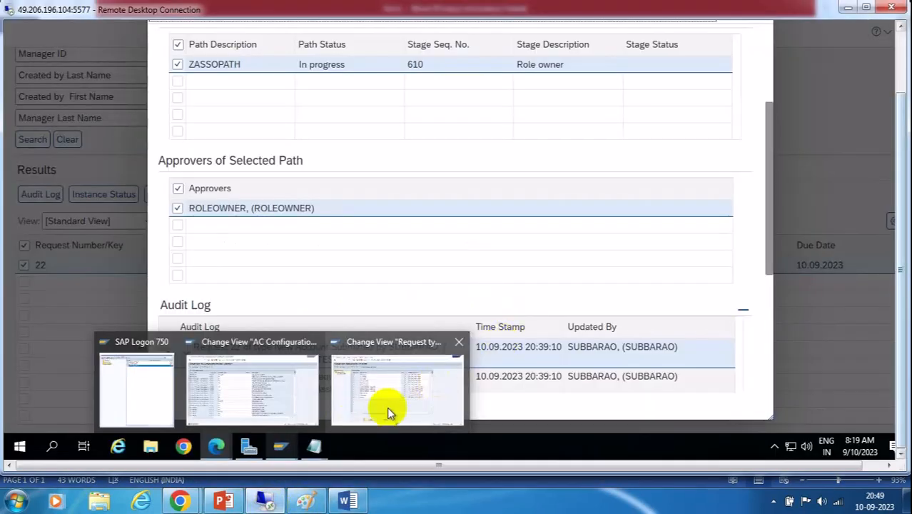
{"action": "mouse_move", "coordinate": [413, 422]}
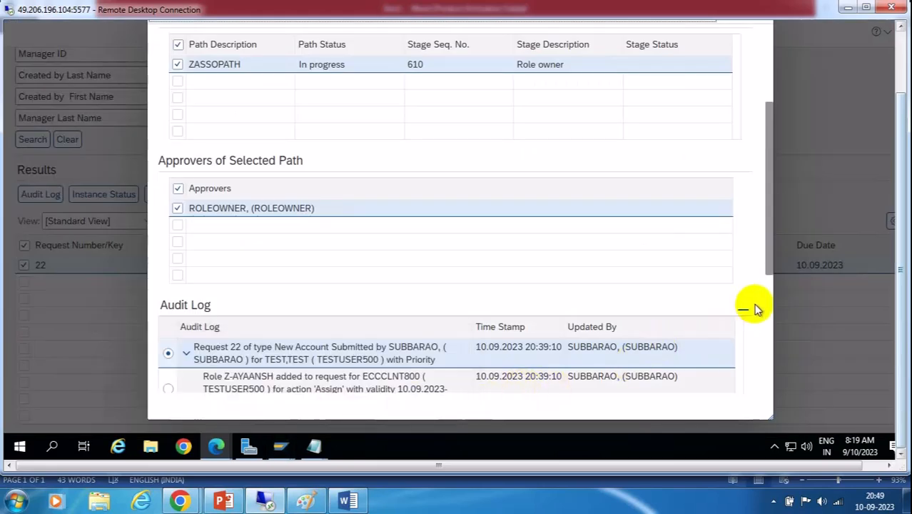
{"action": "mouse_move", "coordinate": [279, 443]}
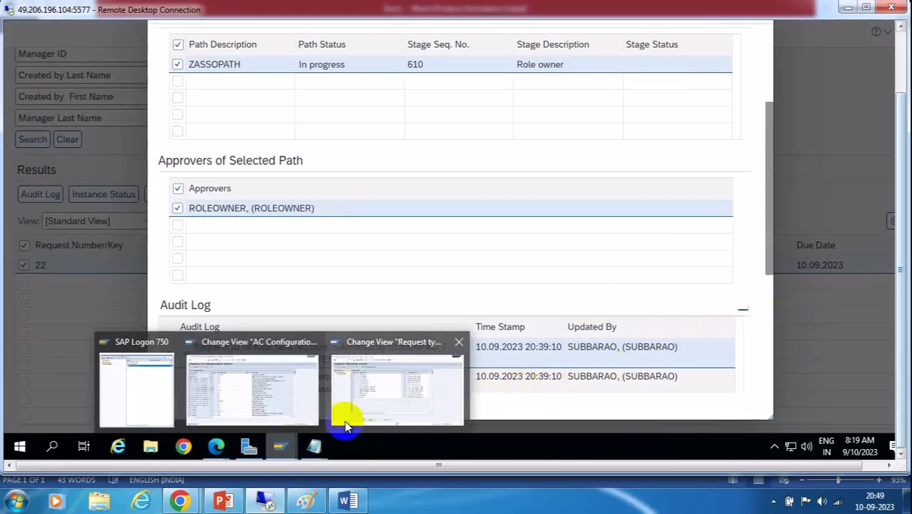
{"action": "mouse_move", "coordinate": [354, 410]}
{"action": "mouse_move", "coordinate": [294, 404]}
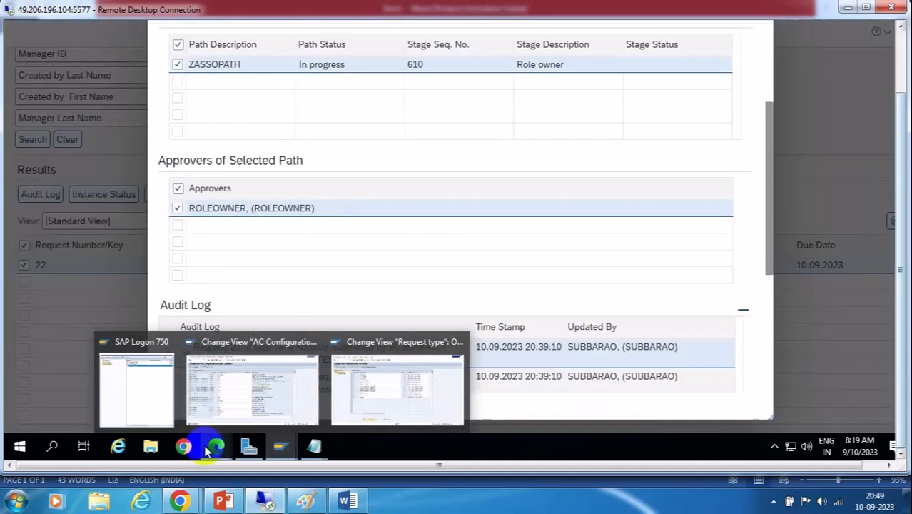
{"action": "mouse_move", "coordinate": [217, 446]}
{"action": "left_click", "coordinate": [125, 392]}
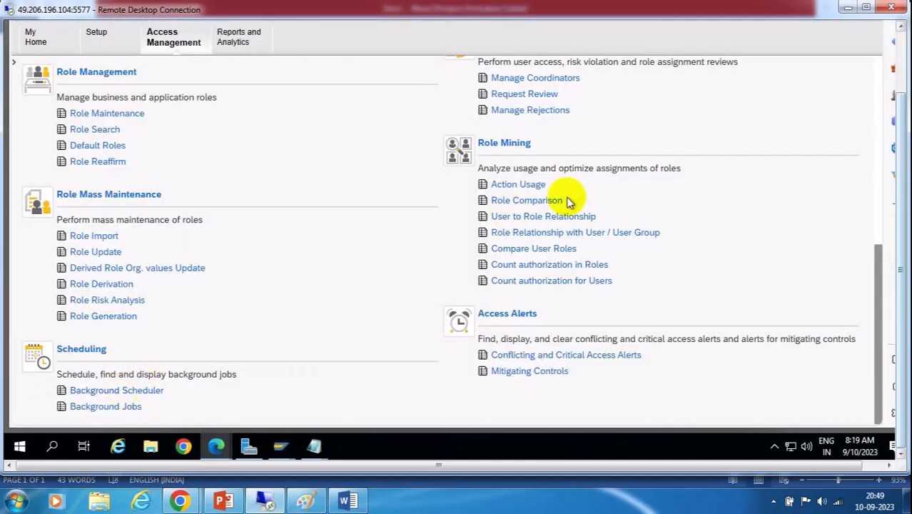
{"action": "scroll", "coordinate": [566, 193], "scroll_direction": "up", "scroll_amount": 3}
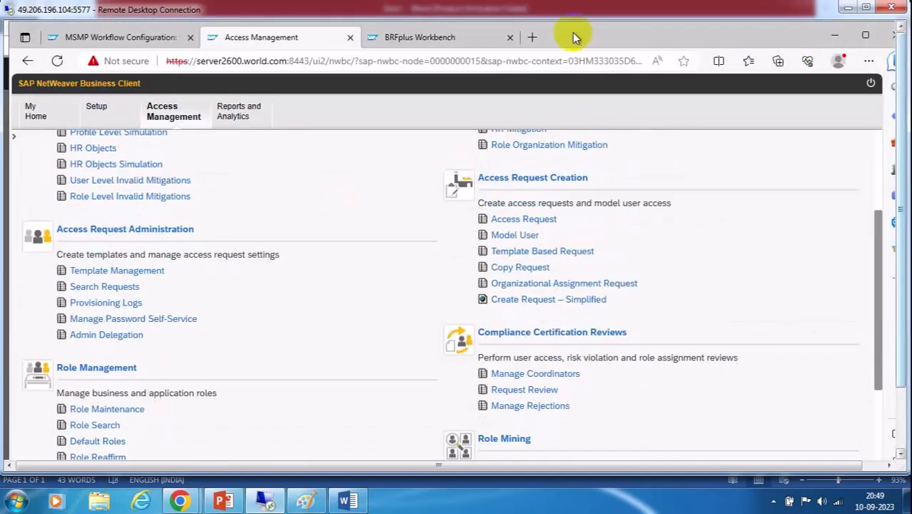
{"action": "left_click", "coordinate": [152, 38]}
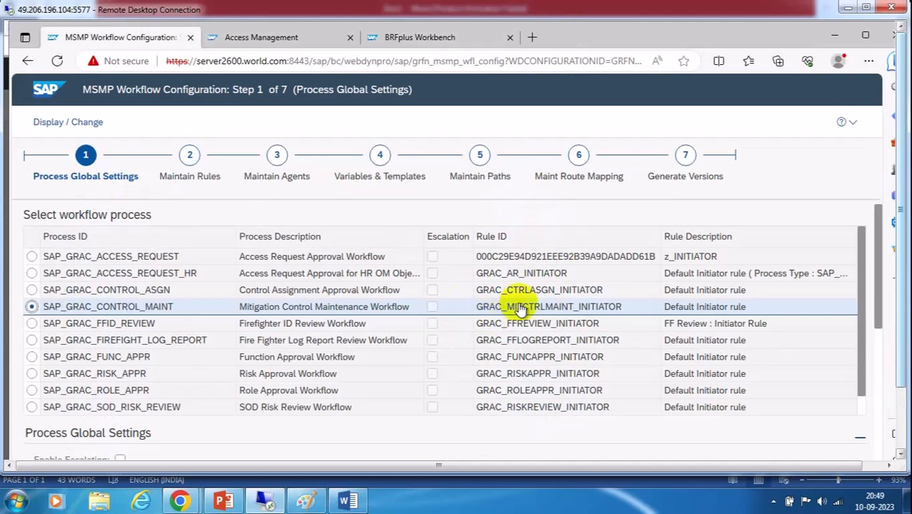
Check the notification settings of the Default stage in the Mitigation Control Maintenance Workflow's path, then close them
{"action": "left_click", "coordinate": [480, 158]}
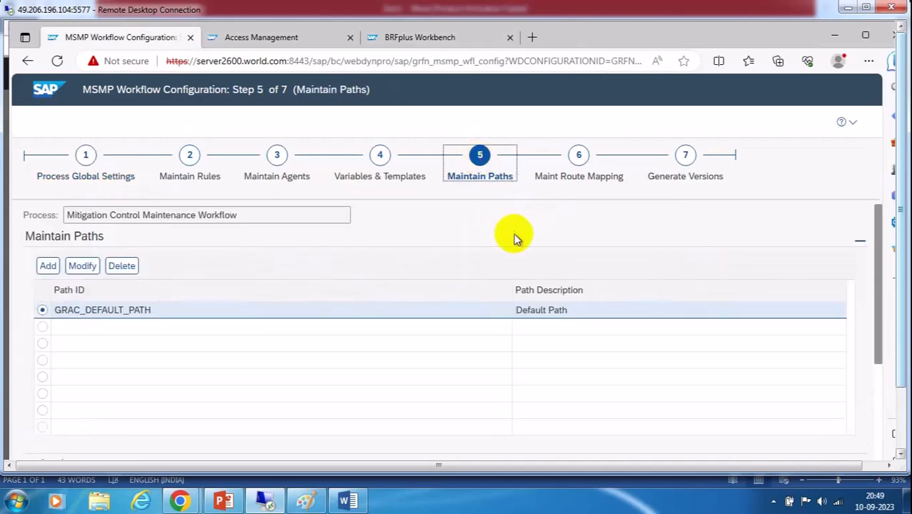
{"action": "scroll", "coordinate": [360, 272], "scroll_direction": "down", "scroll_amount": 3}
{"action": "scroll", "coordinate": [360, 272], "scroll_direction": "down", "scroll_amount": 1}
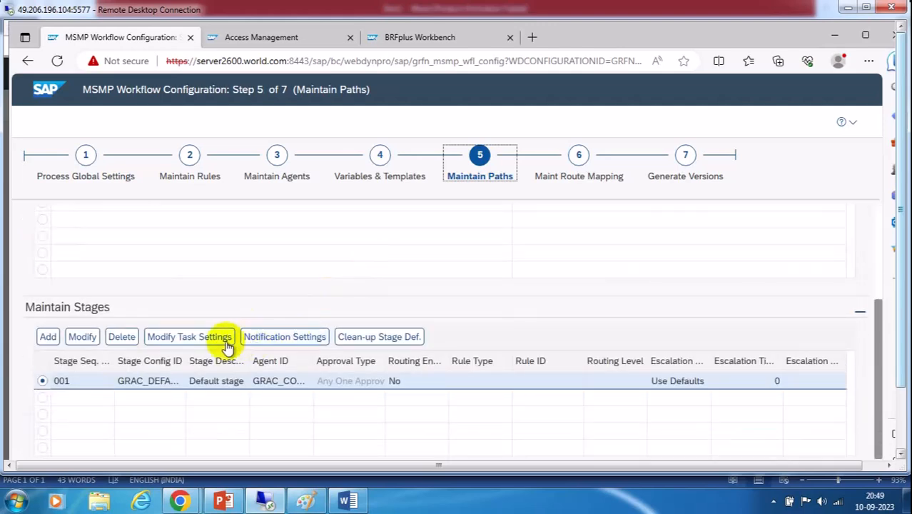
{"action": "left_click", "coordinate": [258, 337]}
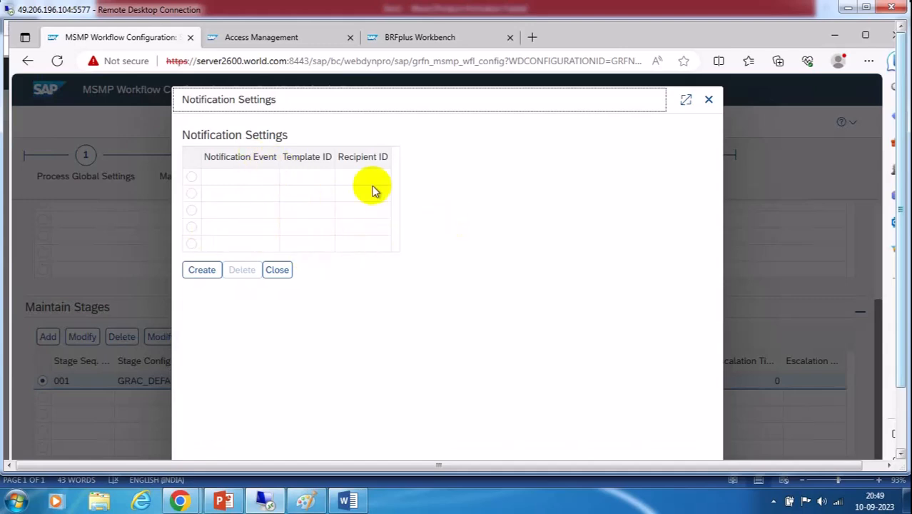
{"action": "left_click", "coordinate": [277, 272]}
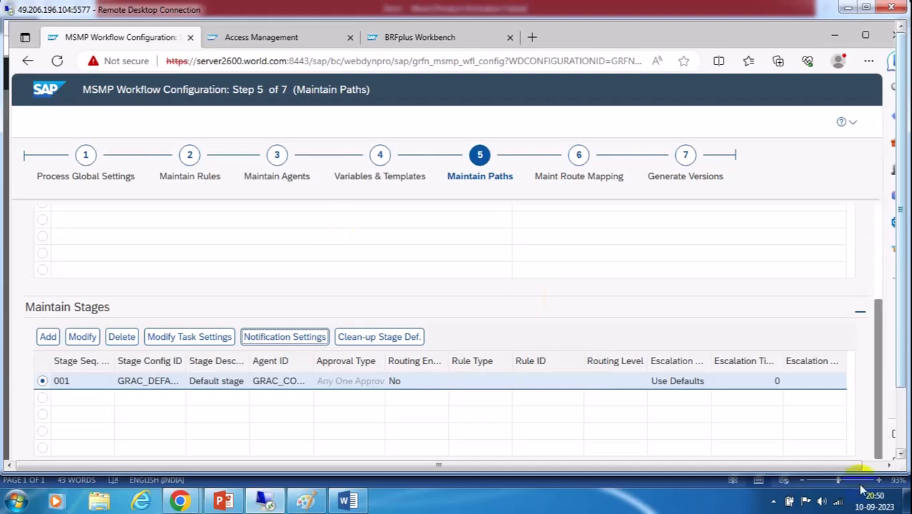
Return to request 22's Mitigation dialog, then switch to the Microsoft Teams meeting
{"action": "left_click", "coordinate": [903, 414]}
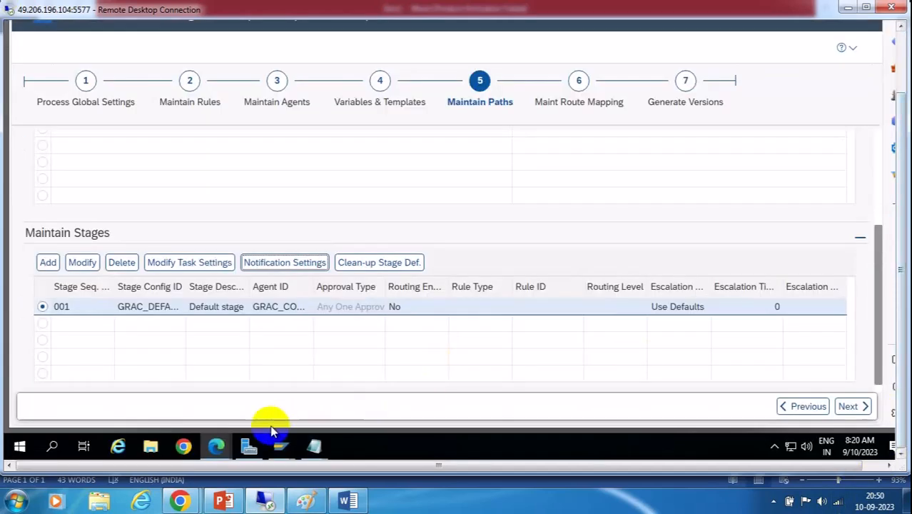
{"action": "mouse_move", "coordinate": [212, 457]}
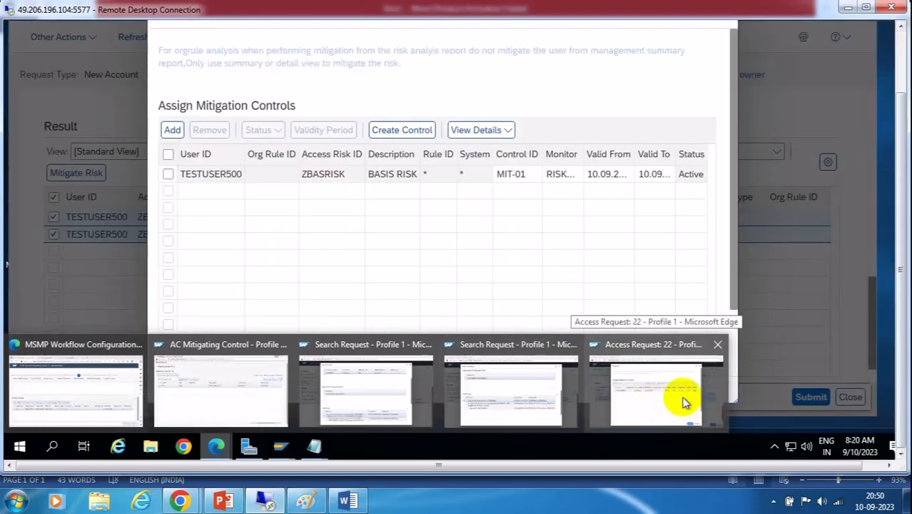
{"action": "left_click", "coordinate": [677, 398]}
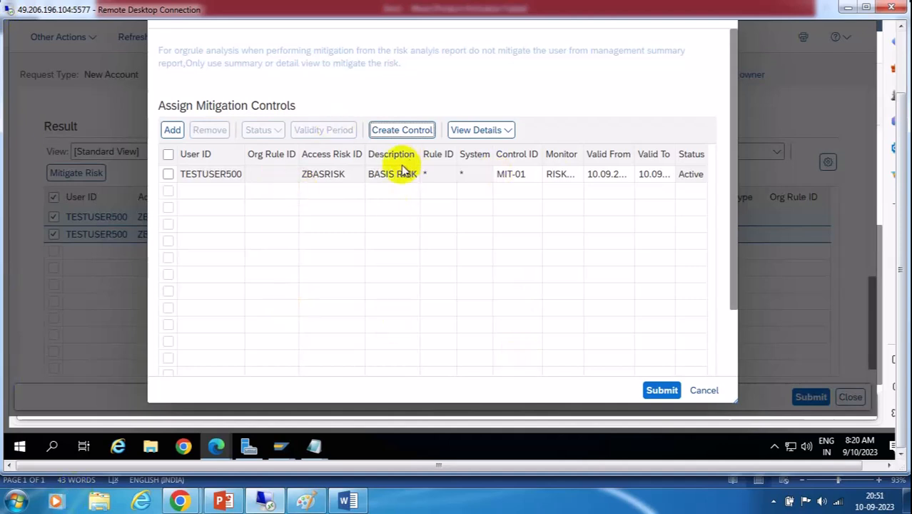
{"action": "mouse_move", "coordinate": [180, 499]}
{"action": "left_click", "coordinate": [90, 388]}
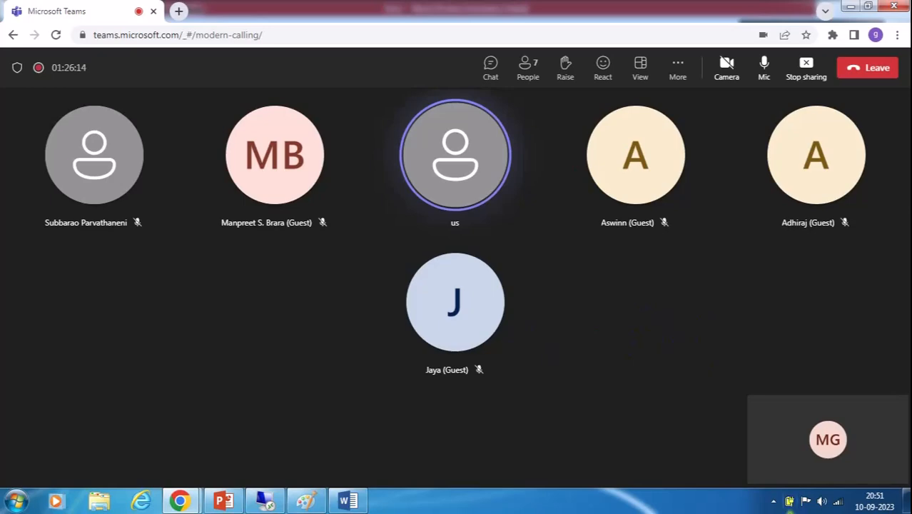
Switch to the Word notes and add the line "If mitigations are not existing ten we have create through workflow" below the WORKFLOWS bullet
{"action": "left_click", "coordinate": [360, 503]}
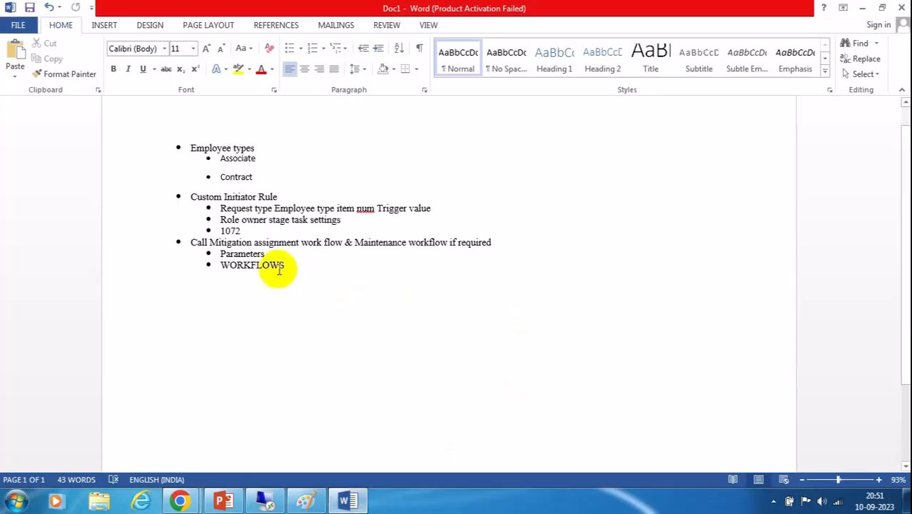
{"action": "left_click", "coordinate": [298, 266]}
{"action": "key", "text": "Return"}
{"action": "key", "text": "Return"}
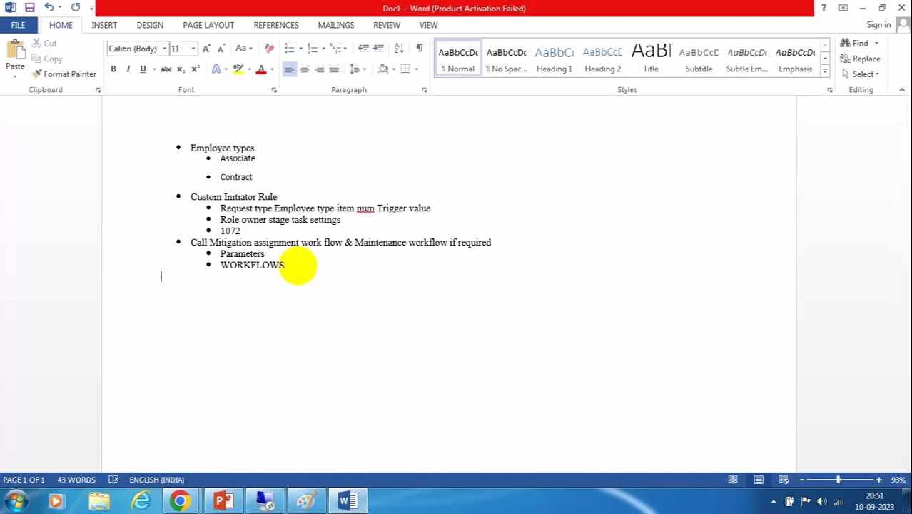
{"action": "key", "text": "Return"}
{"action": "type", "text": "If mitigations are"}
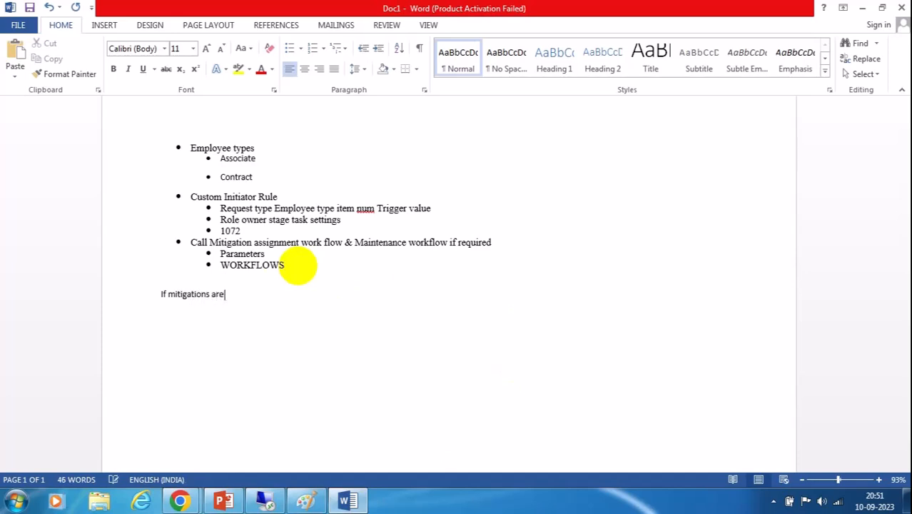
{"action": "type", "text": " not existing ten we "}
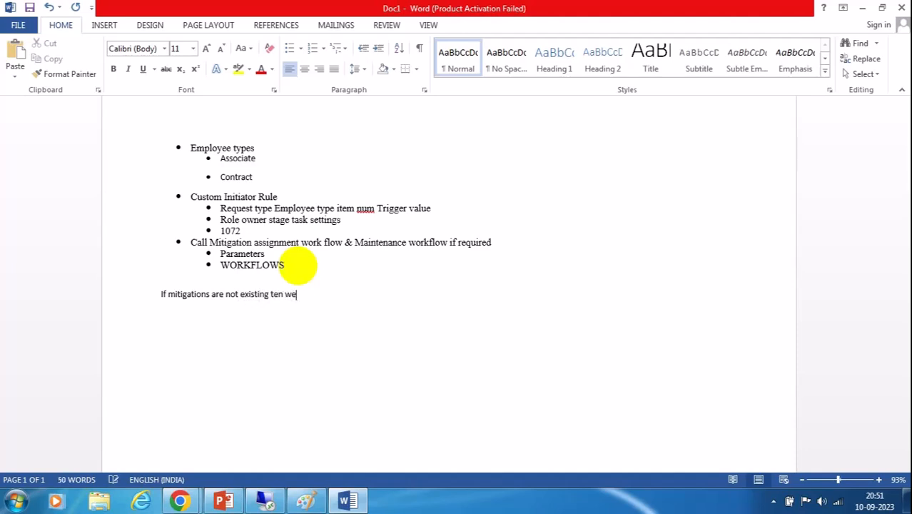
{"action": "type", "text": "ave to cr"}
{"action": "key", "text": "BackSpace"}
{"action": "key", "text": "BackSpace"}
{"action": "key", "text": "BackSpace"}
{"action": "key", "text": "BackSpace"}
{"action": "key", "text": "BackSpace"}
{"action": "key", "text": "BackSpace"}
{"action": "key", "text": "BackSpace"}
{"action": "key", "text": "BackSpace"}
{"action": "key", "text": "BackSpace"}
{"action": "type", "text": "have "}
{"action": "type", "text": "create"}
{"action": "type", "text": " -"}
{"action": "key", "text": "BackSpace"}
{"action": "type", "text": "through"}
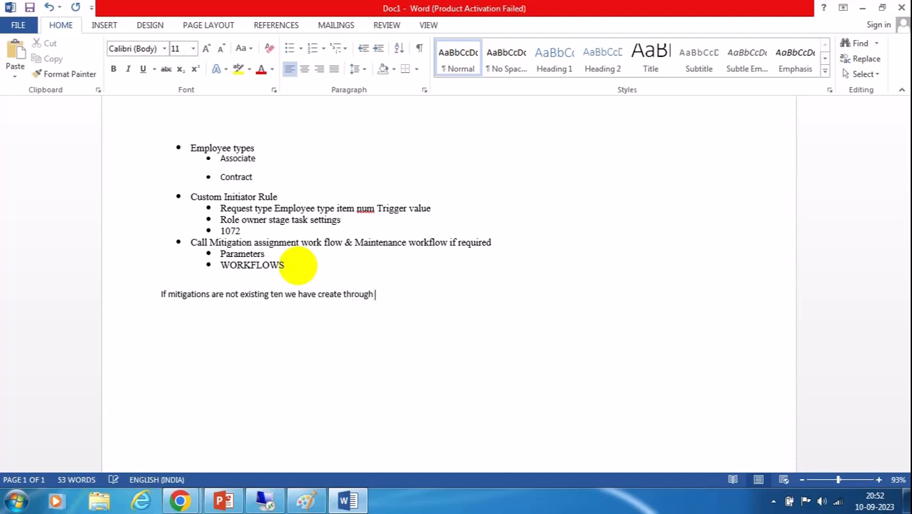
{"action": "type", "text": " workflow"}
{"action": "key", "text": "Return"}
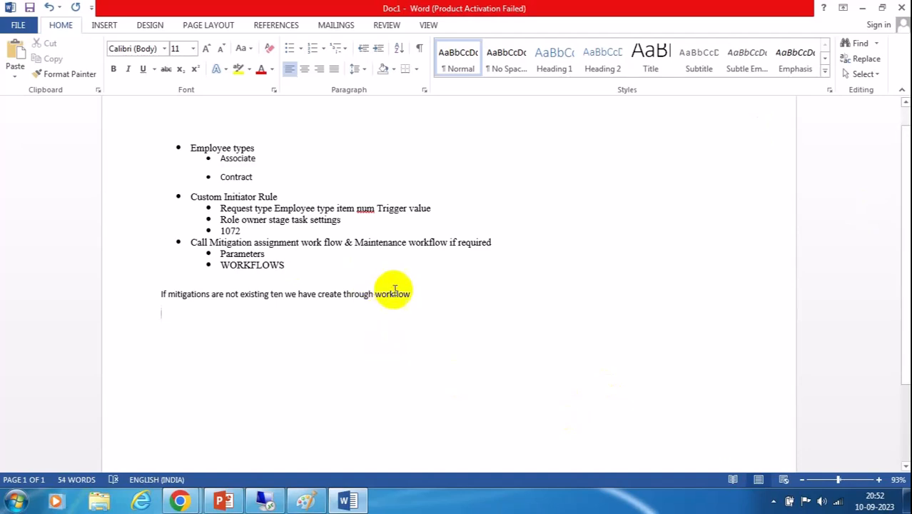
Review the missing-mitigations line and the mitigation assignment and maintenance workflow wording in the notes
{"action": "left_click_drag", "start_coordinate": [417, 295], "coordinate": [159, 295]}
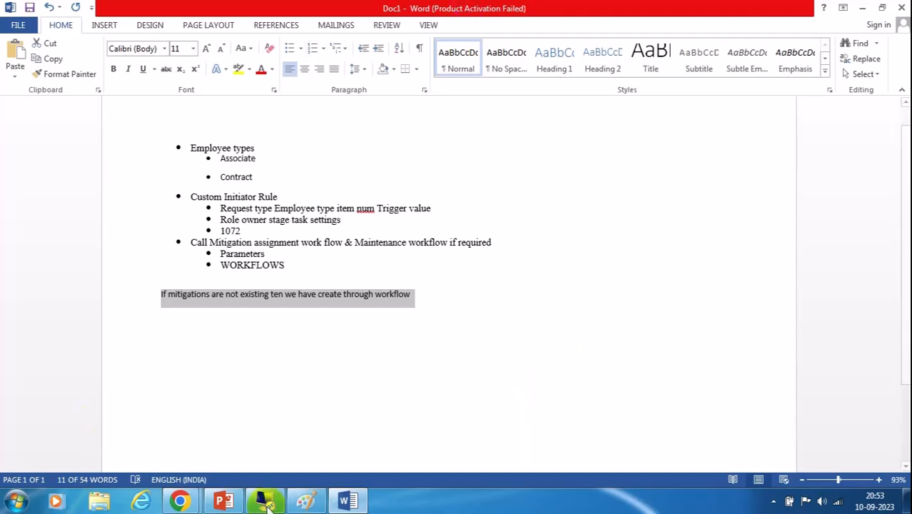
{"action": "left_click", "coordinate": [412, 294]}
{"action": "left_click", "coordinate": [416, 295]}
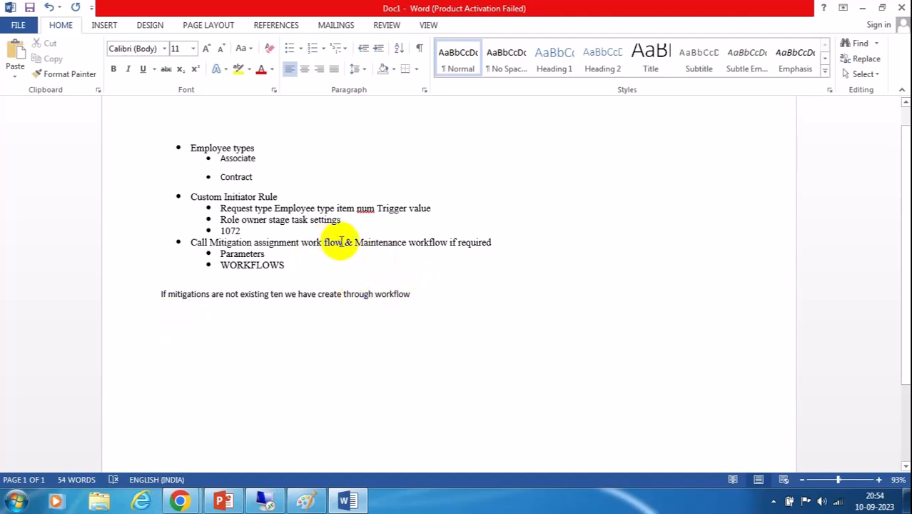
{"action": "left_click_drag", "start_coordinate": [337, 243], "coordinate": [225, 243]}
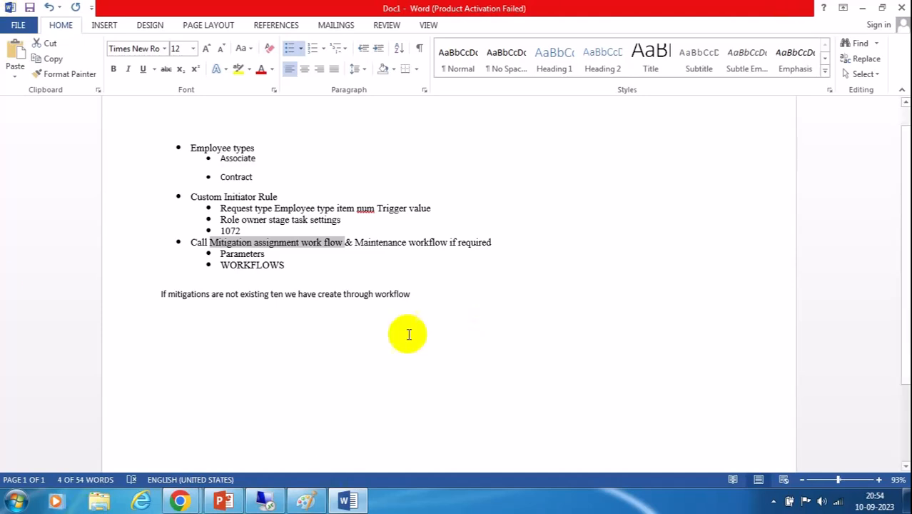
{"action": "left_click_drag", "start_coordinate": [407, 295], "coordinate": [160, 296]}
{"action": "left_click_drag", "start_coordinate": [499, 241], "coordinate": [218, 243]}
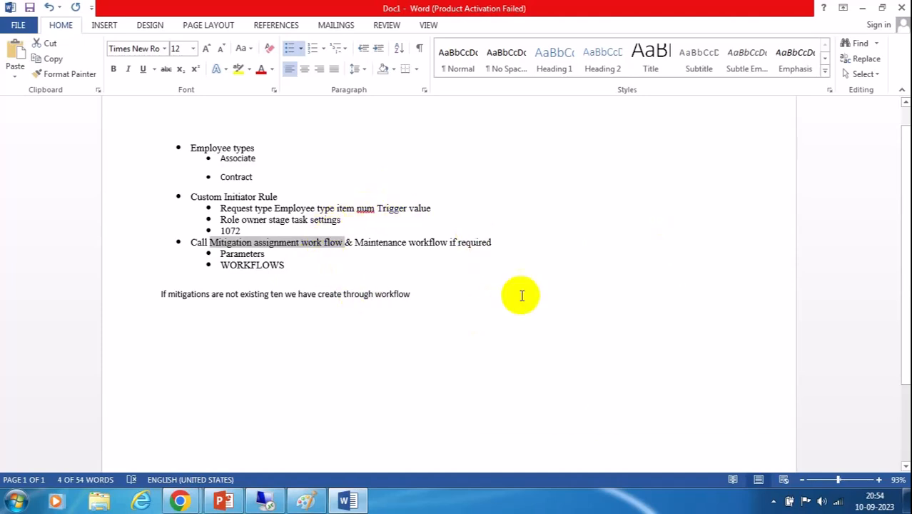
{"action": "left_click_drag", "start_coordinate": [494, 244], "coordinate": [386, 248]}
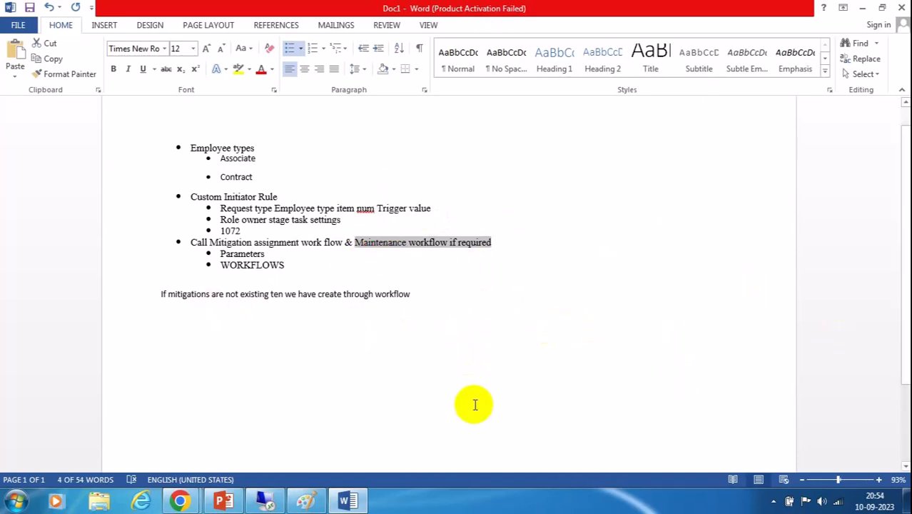
Return to the remote desktop's MSMP Workflow Configuration and select the SAP_GRAC_CONTROL_ASGN process under Process Global Settings
{"action": "left_click", "coordinate": [264, 499]}
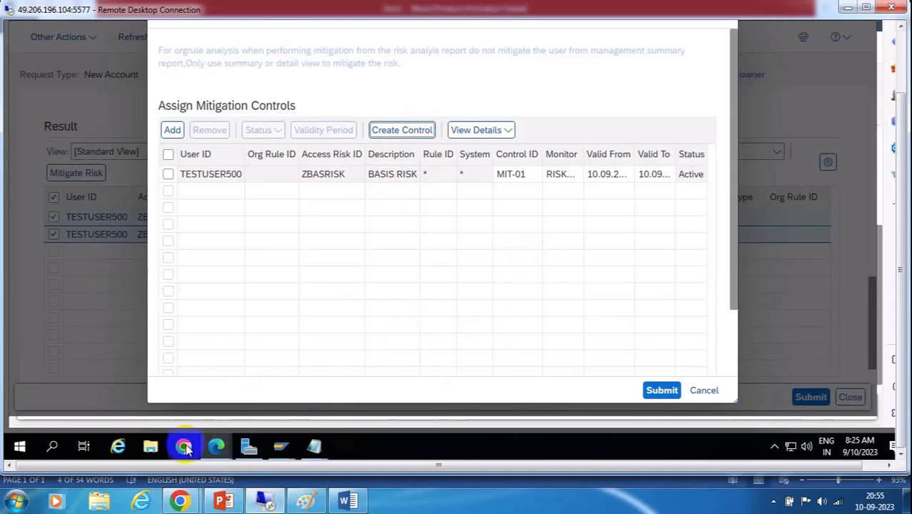
{"action": "mouse_move", "coordinate": [216, 448]}
{"action": "left_click", "coordinate": [91, 393]}
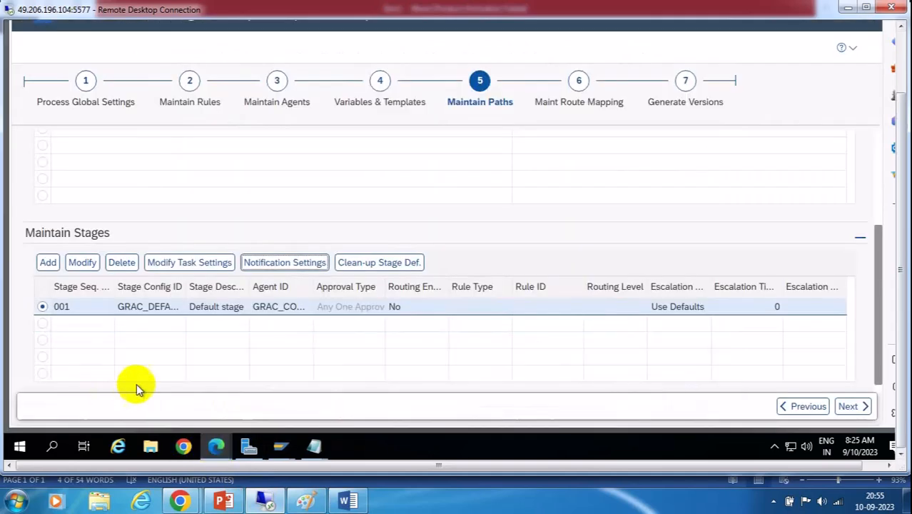
{"action": "scroll", "coordinate": [580, 236], "scroll_direction": "up", "scroll_amount": 3}
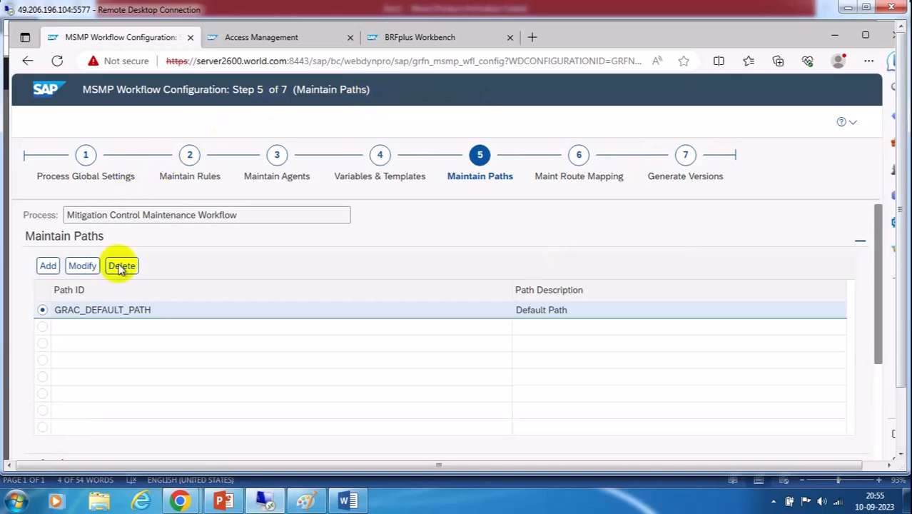
{"action": "left_click", "coordinate": [86, 155]}
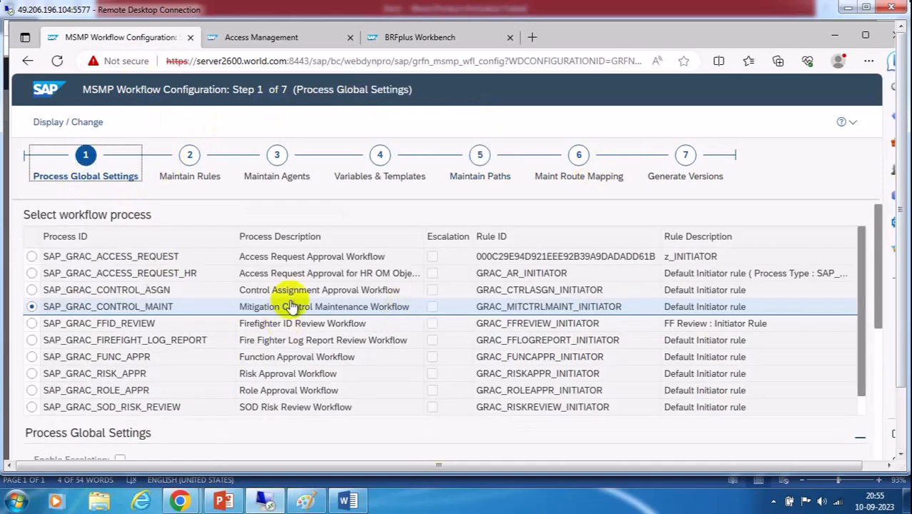
{"action": "left_click", "coordinate": [82, 292]}
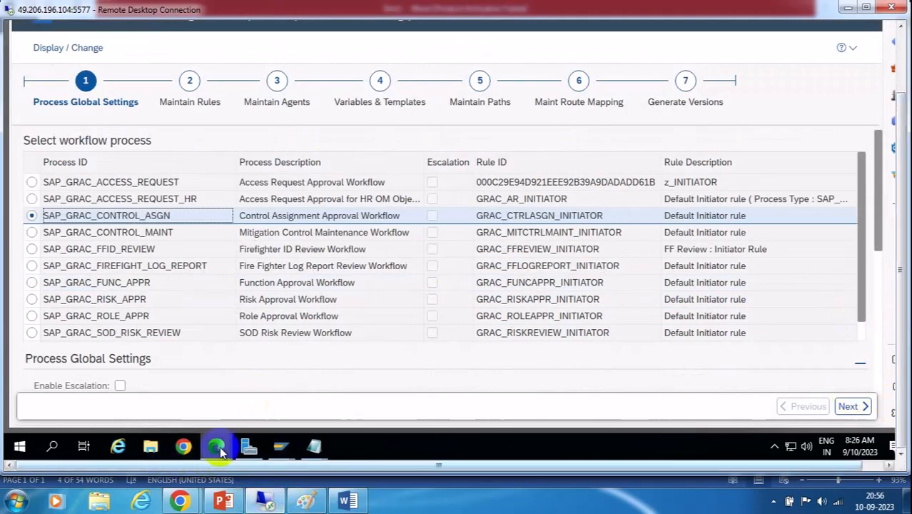
Close the Search Request window showing Mit-02's instance status, leaving without saving changes
{"action": "mouse_move", "coordinate": [216, 445]}
{"action": "mouse_move", "coordinate": [377, 394]}
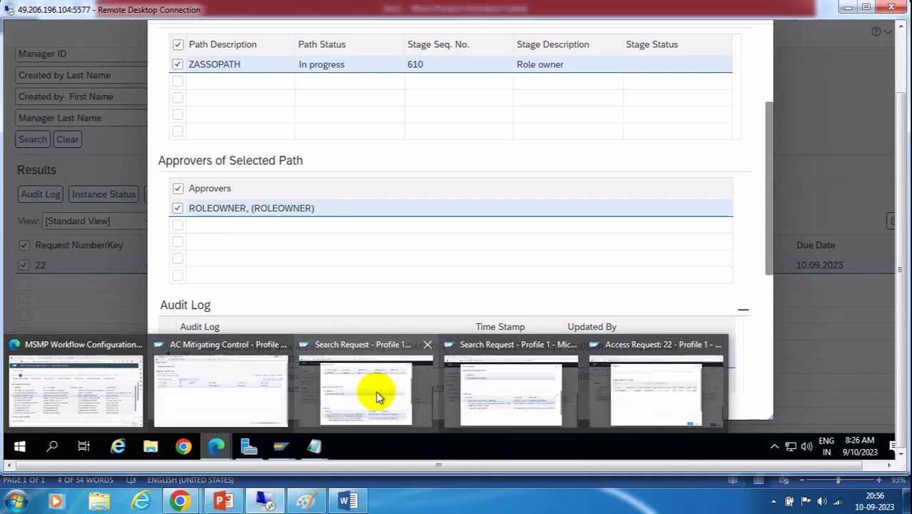
{"action": "mouse_move", "coordinate": [540, 350]}
{"action": "left_click", "coordinate": [573, 348]}
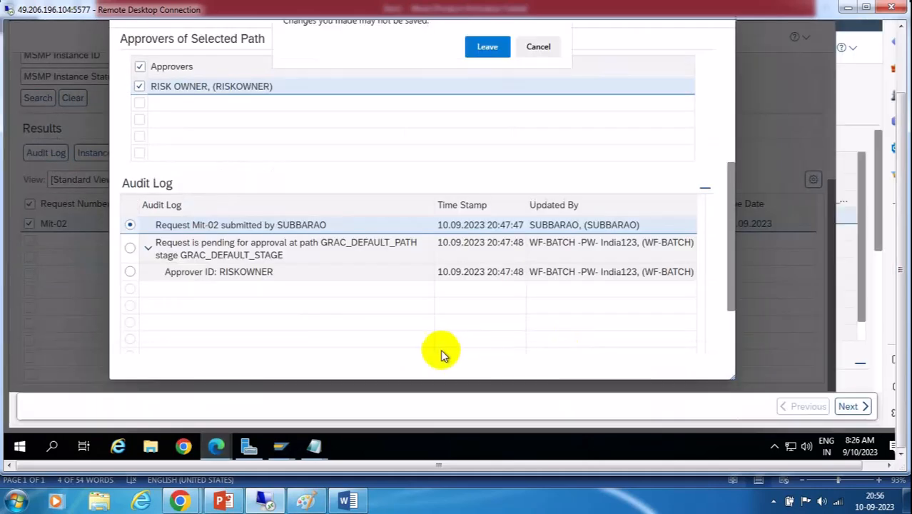
{"action": "left_click", "coordinate": [491, 46]}
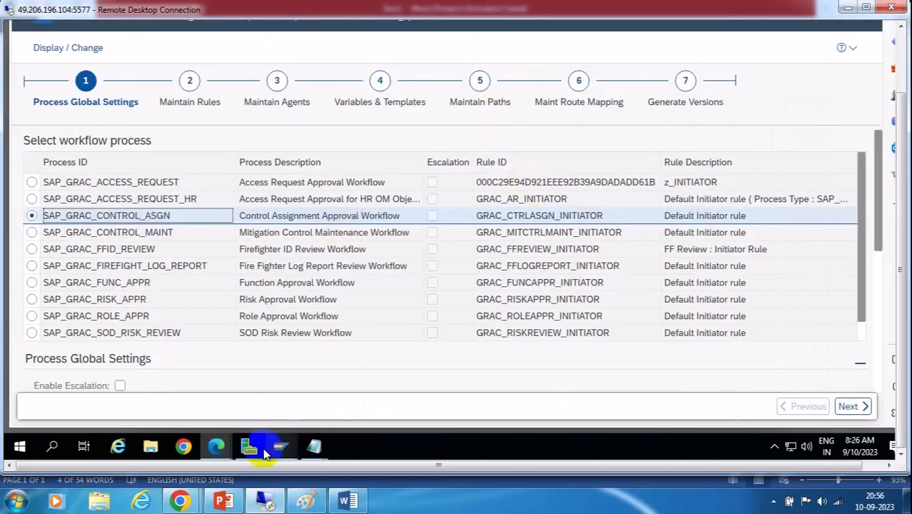
Bring up the remaining Search Request window and close request 22's instance status dialog
{"action": "mouse_move", "coordinate": [217, 446]}
{"action": "left_click", "coordinate": [339, 389]}
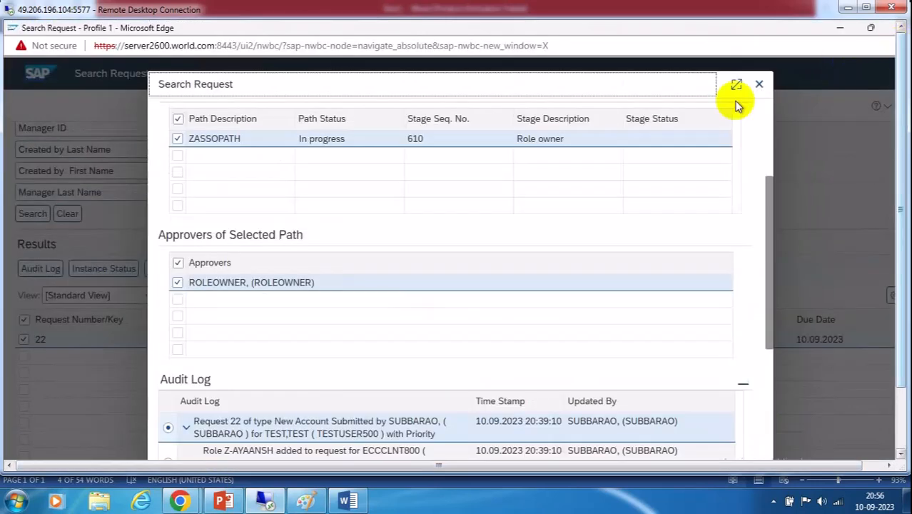
{"action": "left_click", "coordinate": [761, 83]}
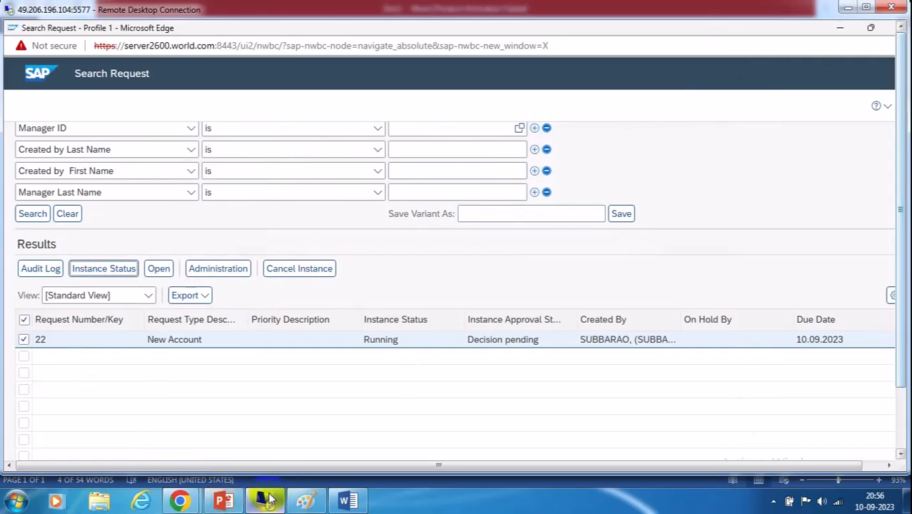
Close the Access Request 22 window and the AC Mitigating Control window, keeping Search Request open
{"action": "left_click", "coordinate": [901, 416]}
{"action": "left_click", "coordinate": [220, 445]}
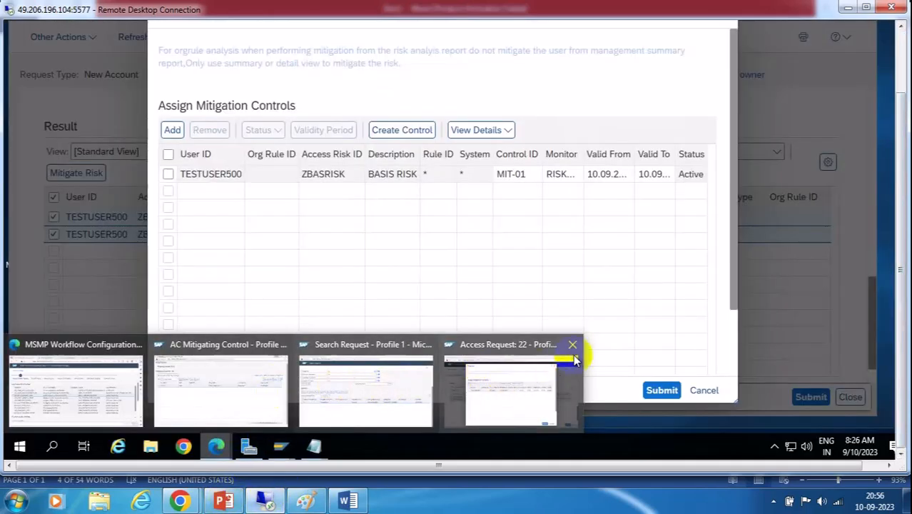
{"action": "left_click", "coordinate": [576, 344]}
{"action": "mouse_move", "coordinate": [221, 376]}
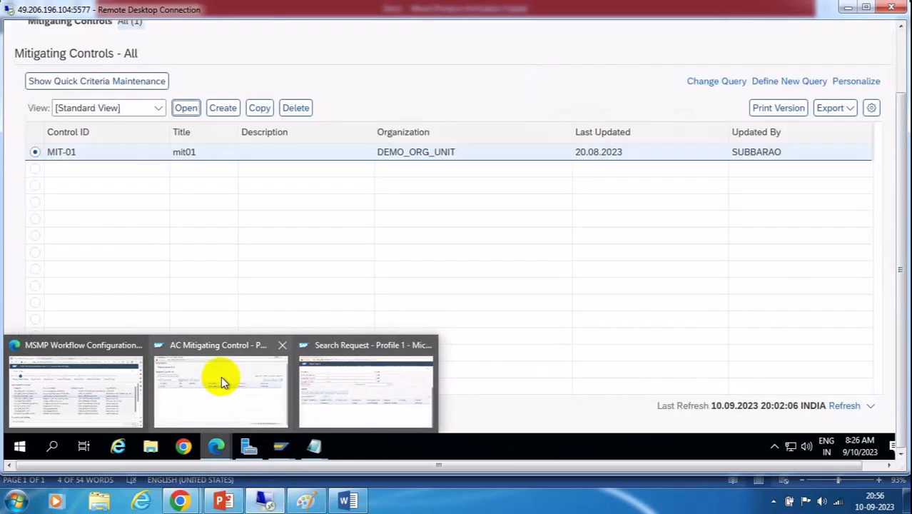
{"action": "left_click", "coordinate": [282, 350]}
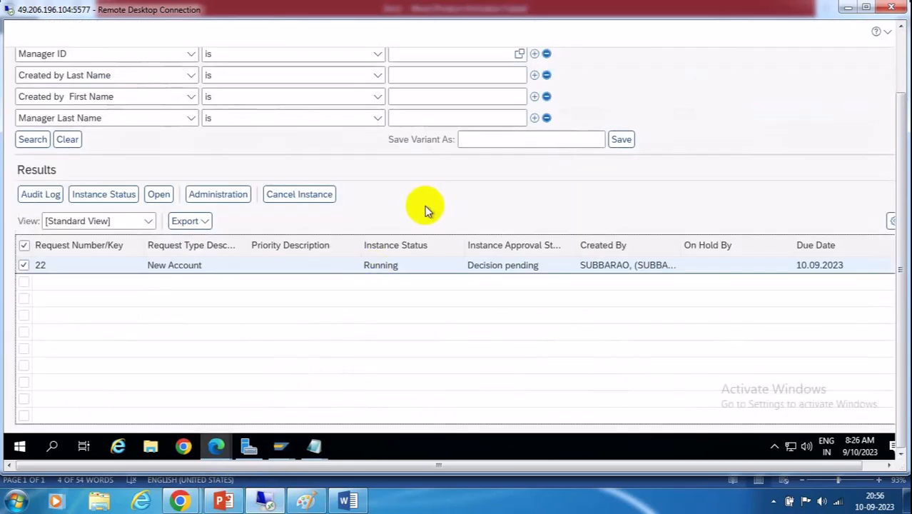
Search for requests with the process ID Control Assignment Approval Workflow
{"action": "scroll", "coordinate": [427, 209], "scroll_direction": "up", "scroll_amount": 3}
{"action": "left_click", "coordinate": [519, 80]}
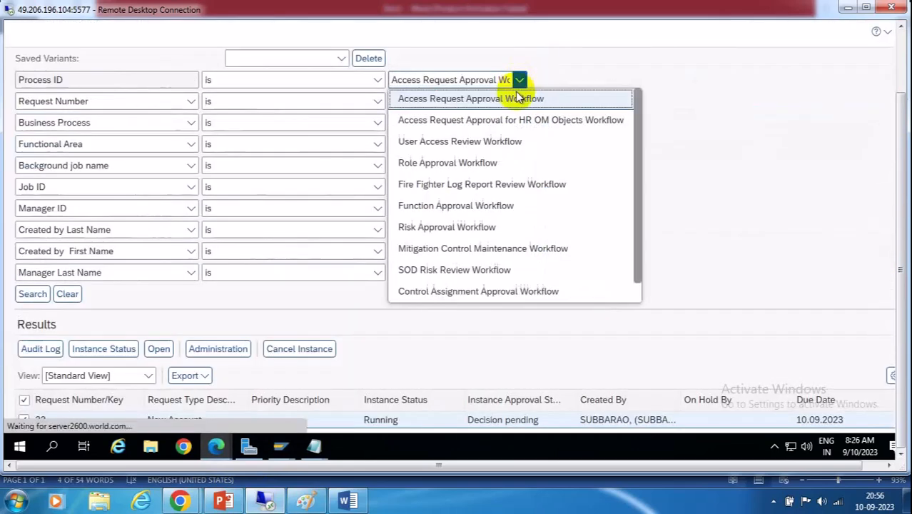
{"action": "left_click", "coordinate": [465, 291]}
{"action": "left_click", "coordinate": [30, 294]}
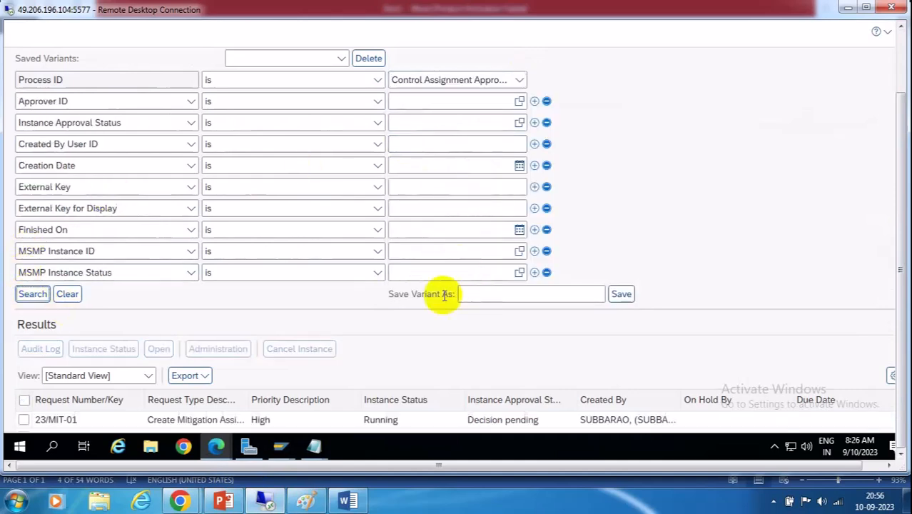
Select request 23/MIT-01 in the results and open its mitigation assignment through Administration
{"action": "scroll", "coordinate": [694, 254], "scroll_direction": "down", "scroll_amount": 2}
{"action": "left_click", "coordinate": [23, 265]}
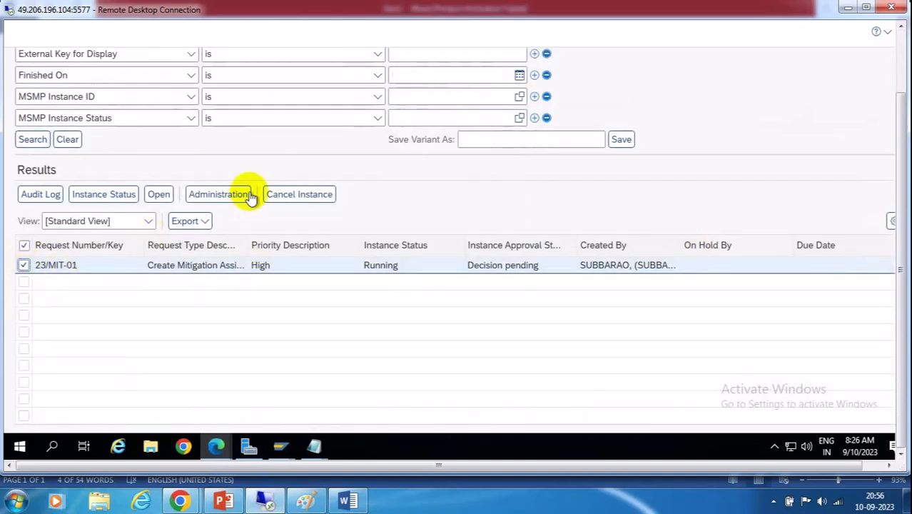
{"action": "left_click", "coordinate": [243, 187]}
{"action": "left_click", "coordinate": [204, 288]}
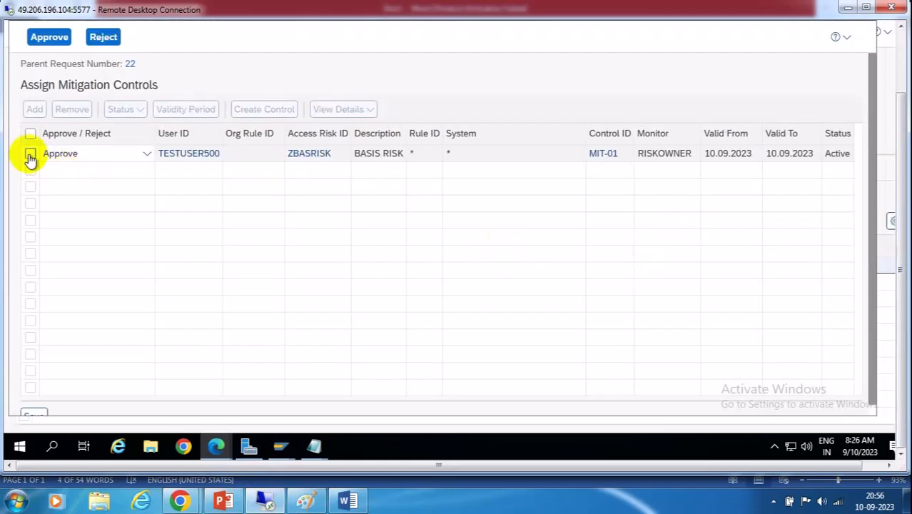
Approve the MIT-01 control assignment for TESTUSER500's ZBASRISK risk and dismiss the message
{"action": "left_click", "coordinate": [30, 153]}
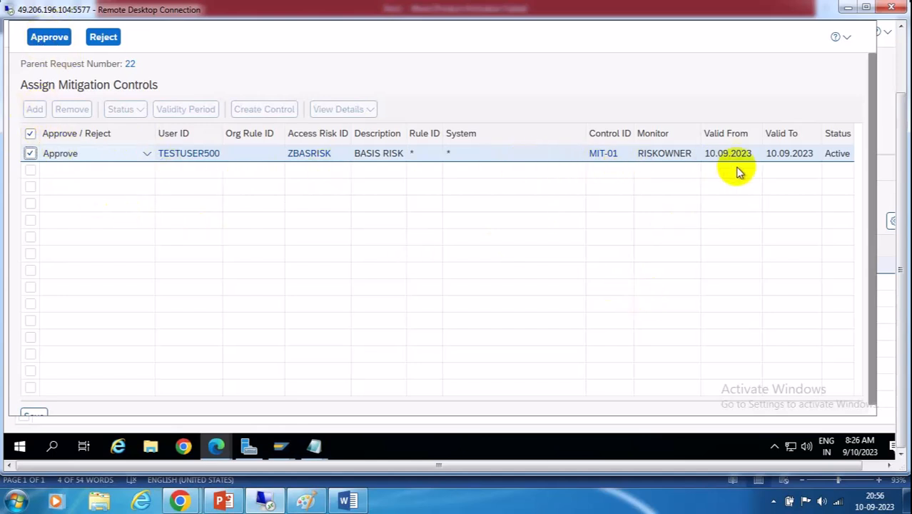
{"action": "left_click", "coordinate": [45, 38]}
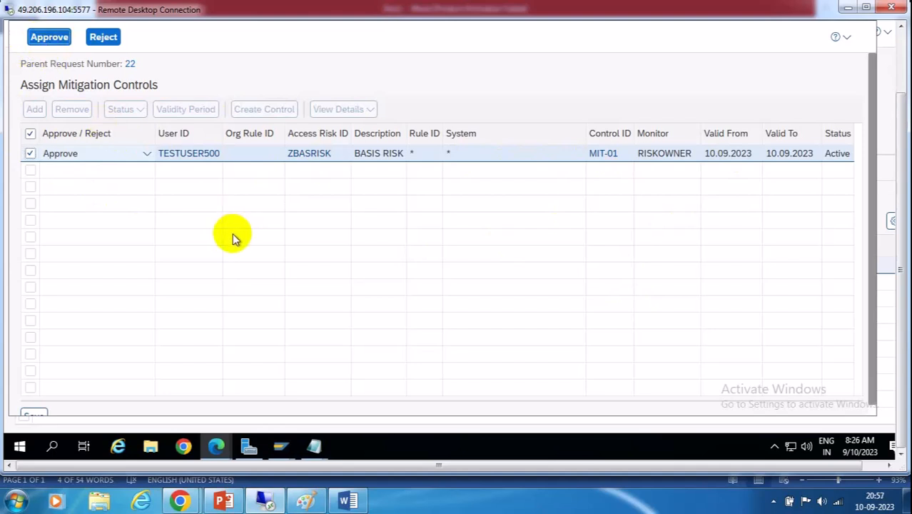
{"action": "left_click", "coordinate": [50, 36]}
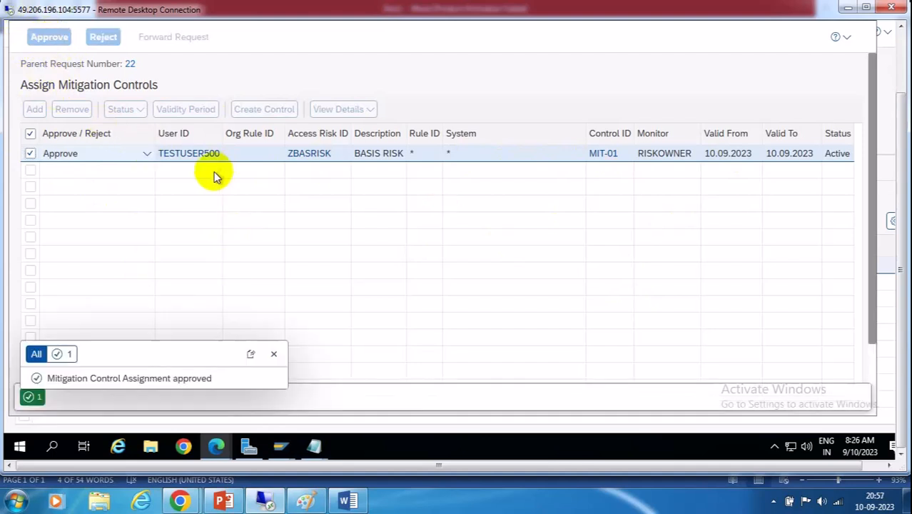
{"action": "left_click", "coordinate": [273, 355]}
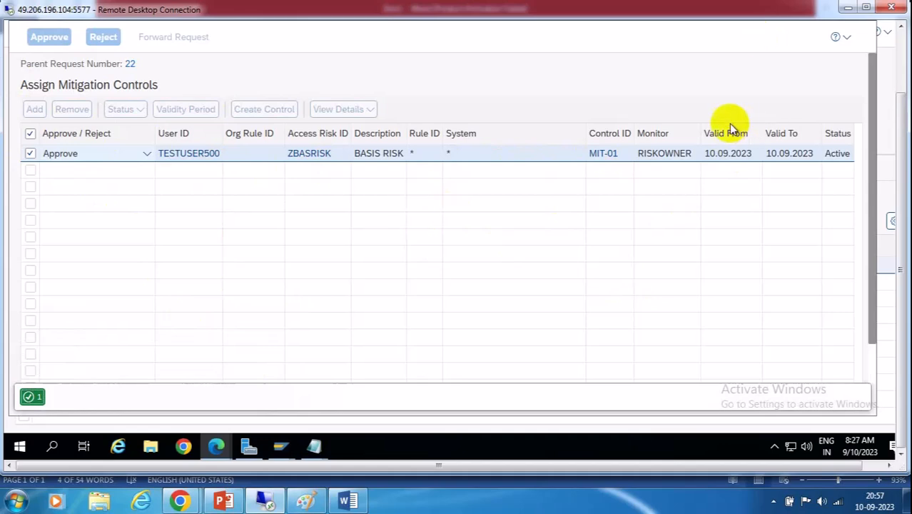
Close the Create Mitigation Assignment window and rerun the Control Assignment Approval Workflow search
{"action": "left_click", "coordinate": [902, 44]}
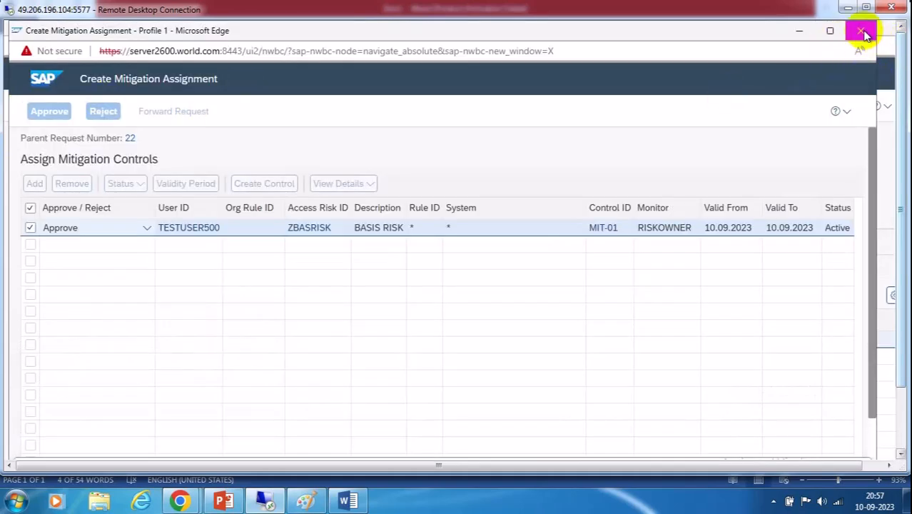
{"action": "left_click", "coordinate": [862, 32]}
{"action": "left_click", "coordinate": [32, 214]}
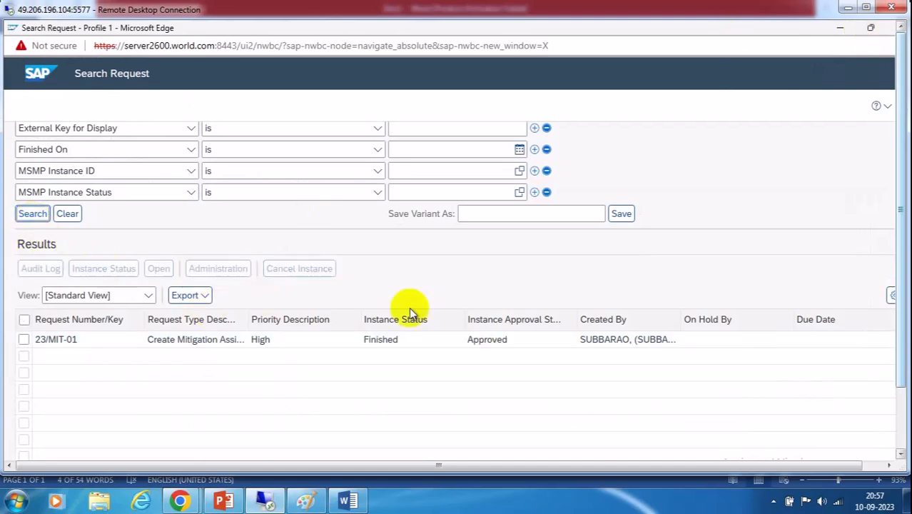
{"action": "scroll", "coordinate": [642, 218], "scroll_direction": "up", "scroll_amount": 3}
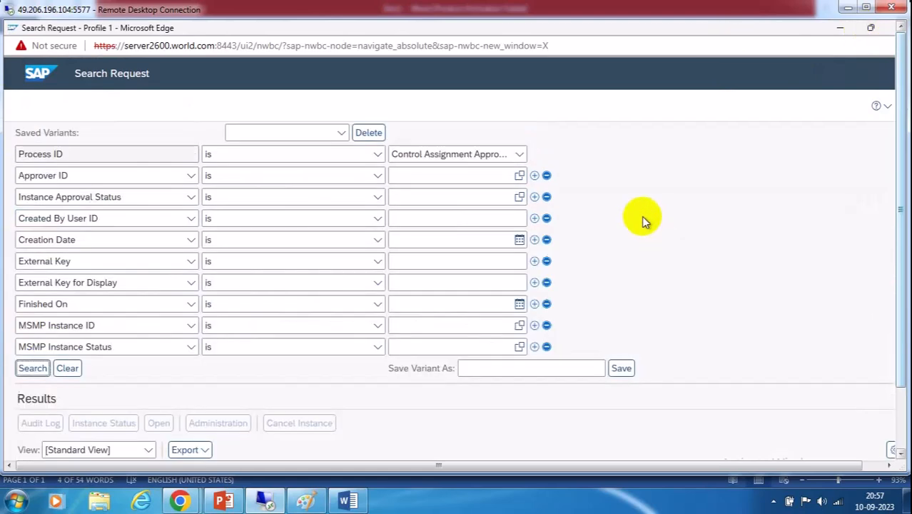
Search for request number 22 under the process ID Access Request Approval Workflow
{"action": "left_click", "coordinate": [518, 154]}
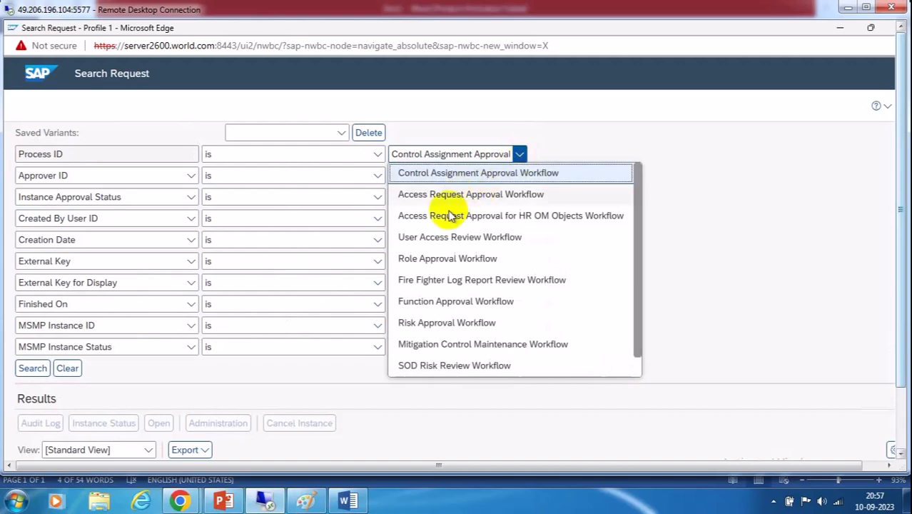
{"action": "left_click", "coordinate": [414, 194]}
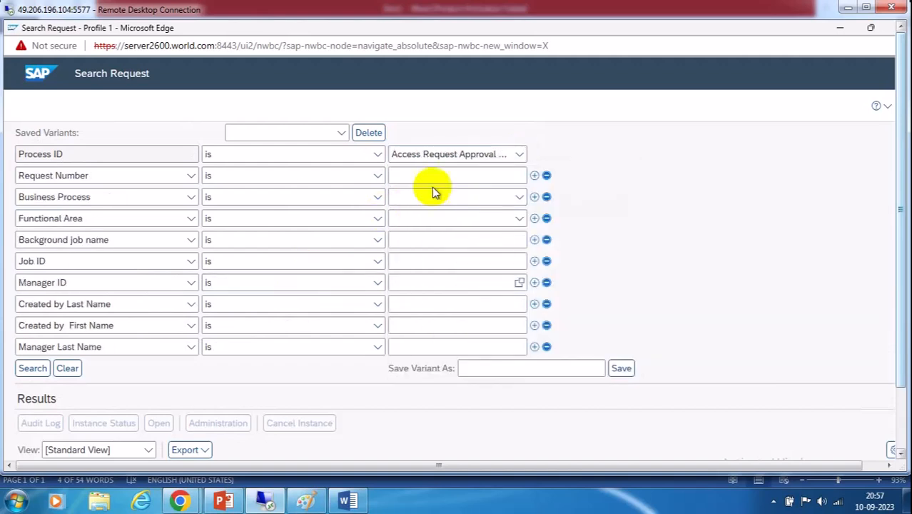
{"action": "left_click", "coordinate": [417, 176]}
{"action": "type", "text": "22"}
{"action": "left_click", "coordinate": [33, 369]}
{"action": "scroll", "coordinate": [769, 227], "scroll_direction": "down", "scroll_amount": 3}
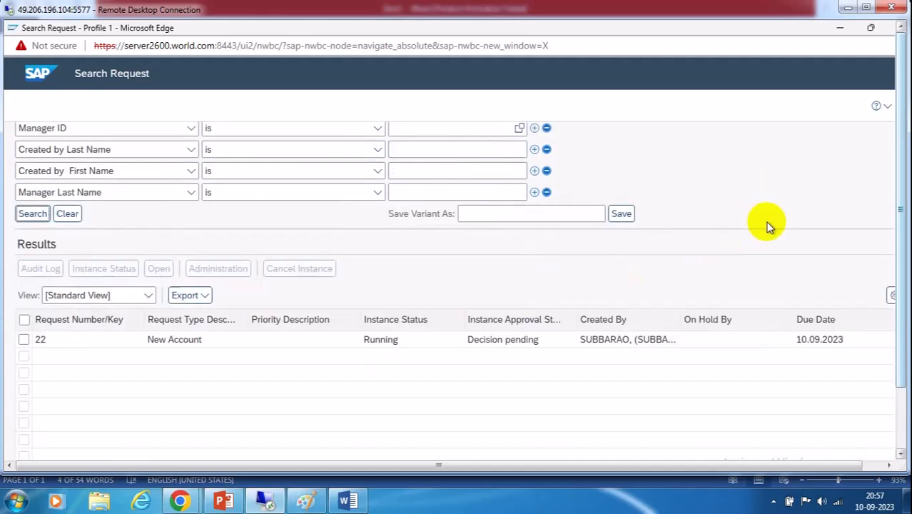
{"action": "left_click", "coordinate": [28, 214]}
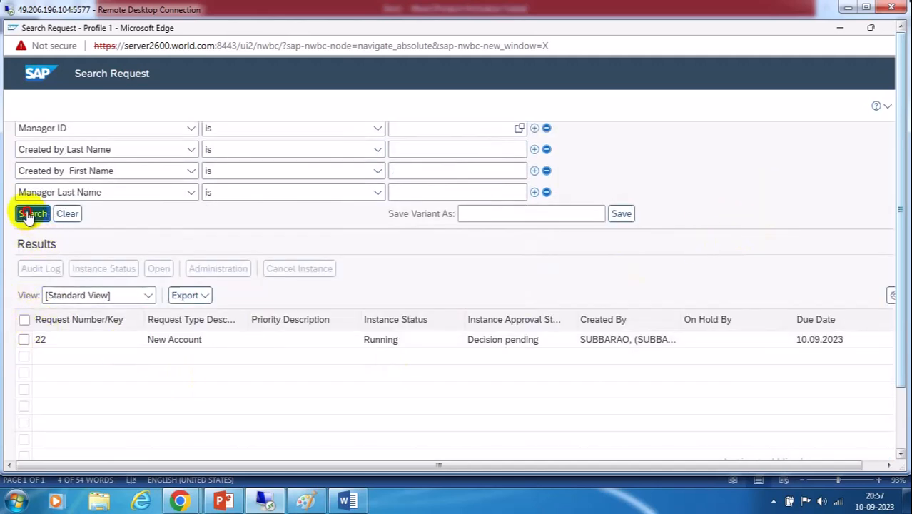
Select request 22 in the results and open its Z_ASSO_PATH path through Administration
{"action": "left_click", "coordinate": [25, 341]}
{"action": "left_click", "coordinate": [217, 268]}
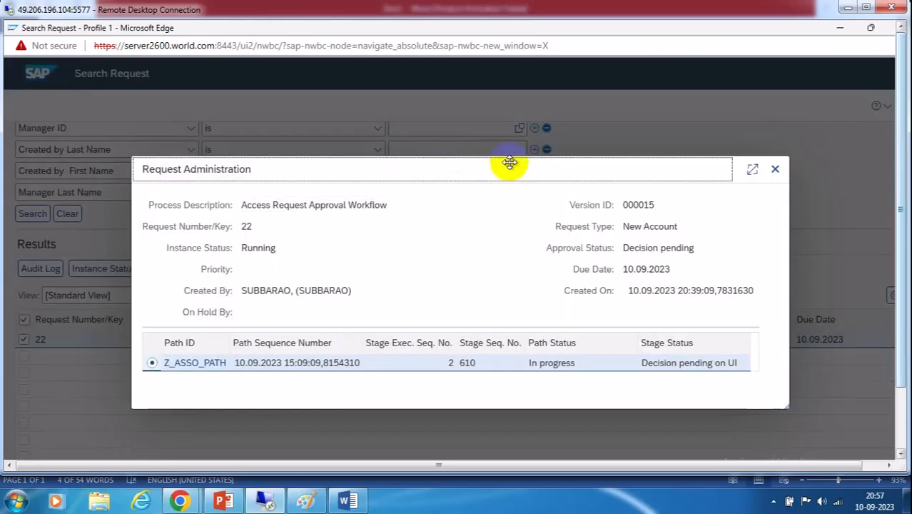
{"action": "left_click", "coordinate": [201, 371]}
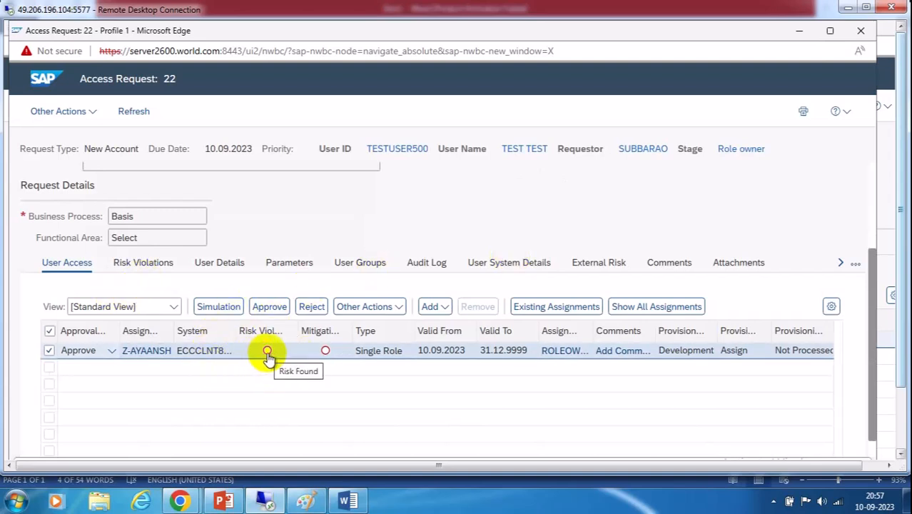
Run the permission-level risk analysis for access request 22 with mitigated risks excluded
{"action": "left_click", "coordinate": [161, 272]}
{"action": "scroll", "coordinate": [414, 331], "scroll_direction": "down", "scroll_amount": 2}
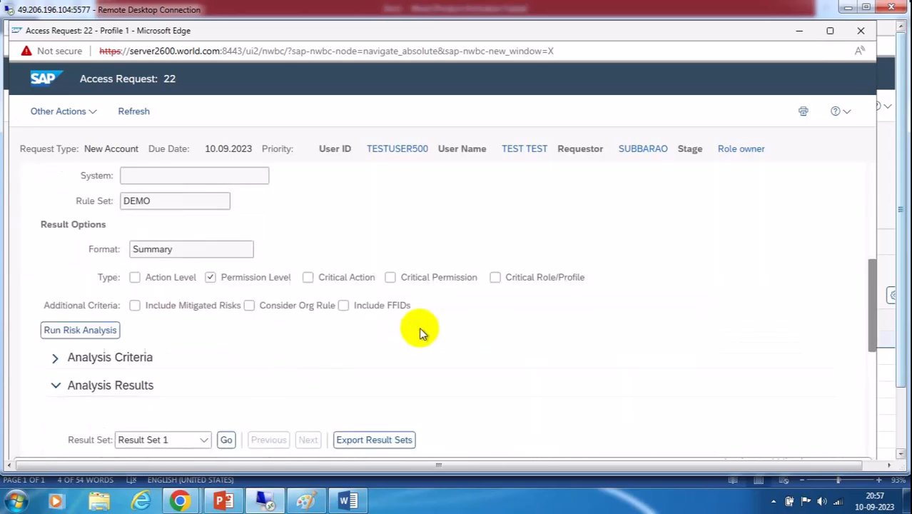
{"action": "left_click", "coordinate": [71, 333]}
{"action": "scroll", "coordinate": [523, 347], "scroll_direction": "down", "scroll_amount": 3}
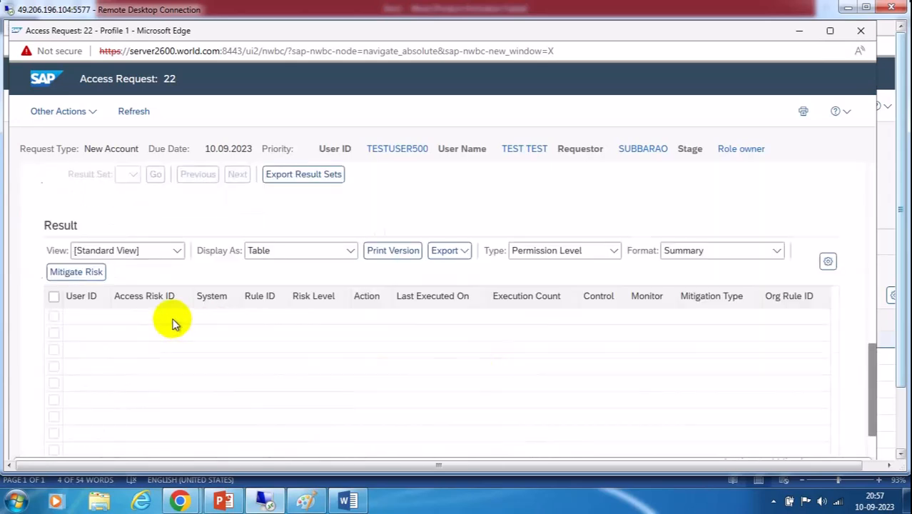
{"action": "scroll", "coordinate": [174, 319], "scroll_direction": "up", "scroll_amount": 5}
{"action": "scroll", "coordinate": [349, 321], "scroll_direction": "down", "scroll_amount": 3}
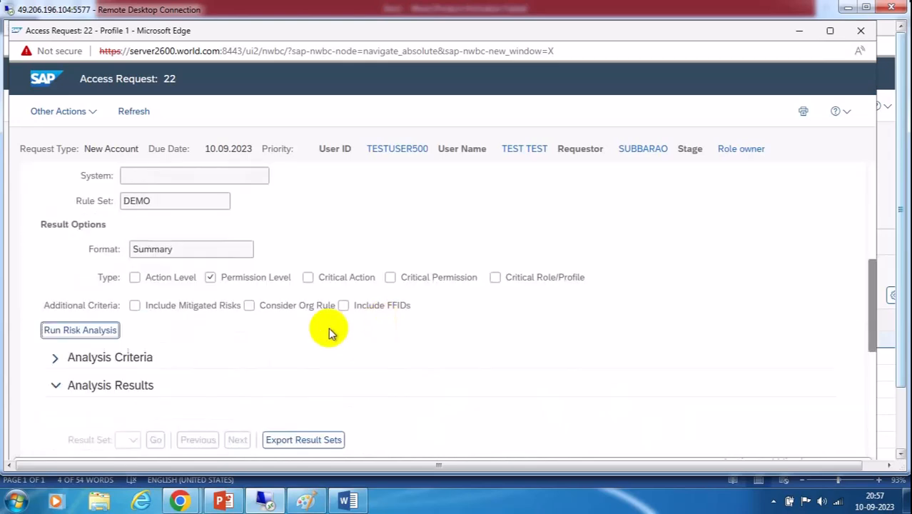
{"action": "scroll", "coordinate": [274, 350], "scroll_direction": "down", "scroll_amount": 3}
{"action": "scroll", "coordinate": [286, 229], "scroll_direction": "up", "scroll_amount": 2}
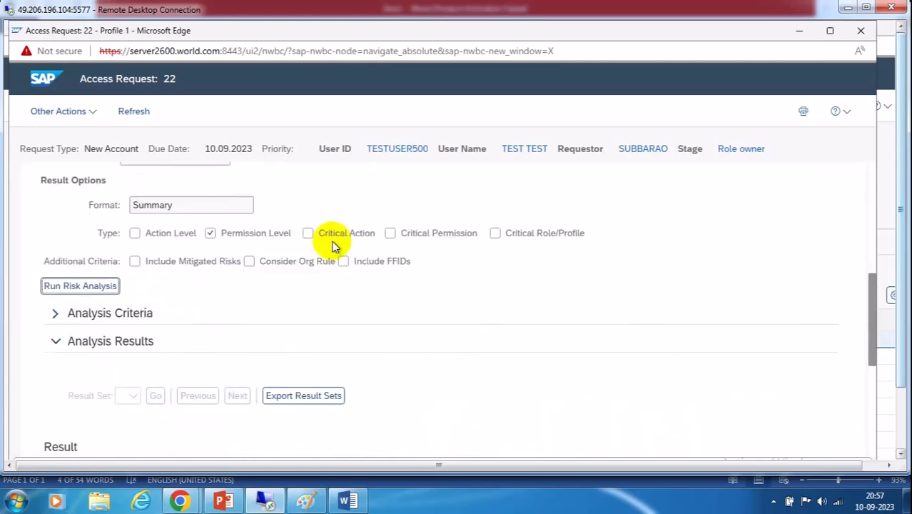
Rerun the risk analysis with Include Mitigated Risks enabled and review the controls assigned to the ZBASRISK violations
{"action": "left_click", "coordinate": [135, 262]}
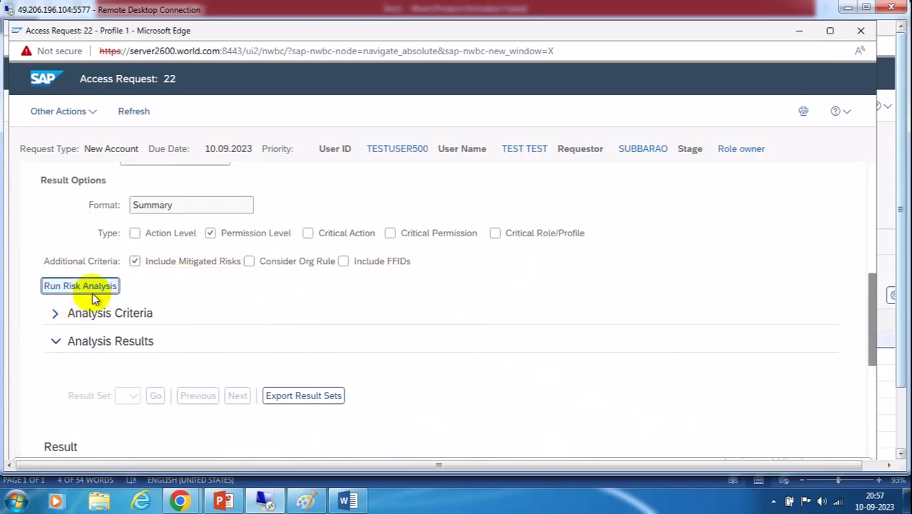
{"action": "left_click", "coordinate": [91, 289]}
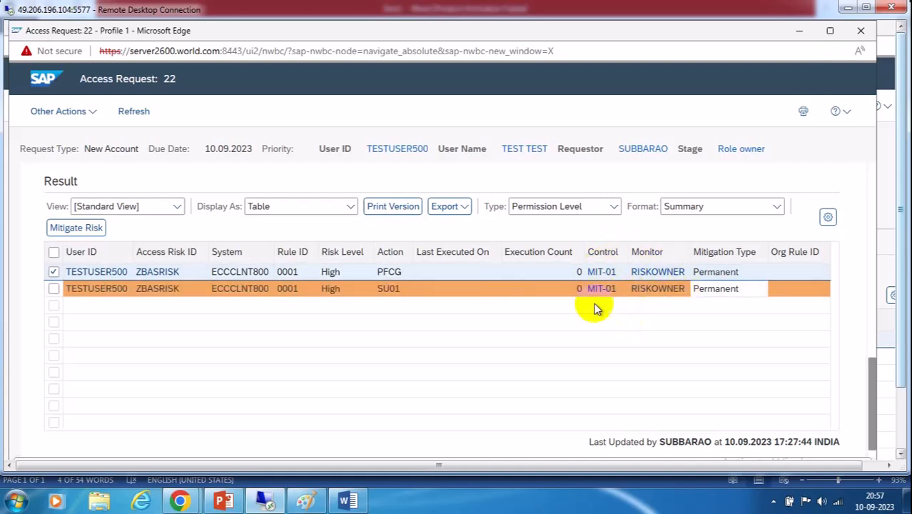
{"action": "scroll", "coordinate": [645, 362], "scroll_direction": "up", "scroll_amount": 1}
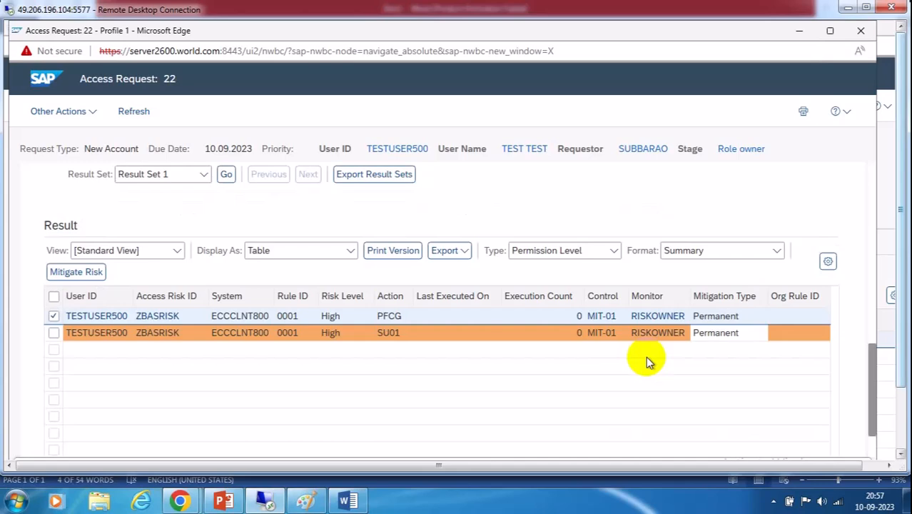
{"action": "scroll", "coordinate": [454, 304], "scroll_direction": "up", "scroll_amount": 2}
{"action": "scroll", "coordinate": [197, 305], "scroll_direction": "up", "scroll_amount": 2}
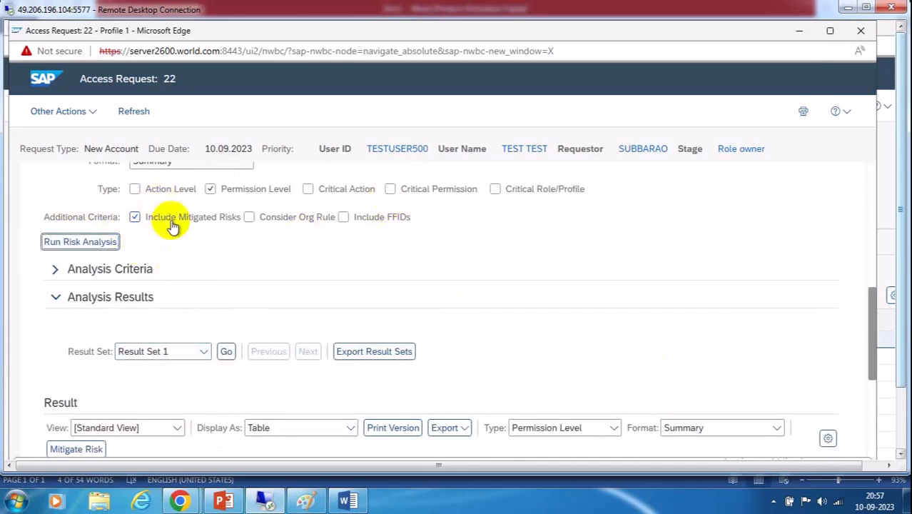
Turn off the Include Mitigated Risks criterion for the request's risk analysis
{"action": "left_click", "coordinate": [136, 218]}
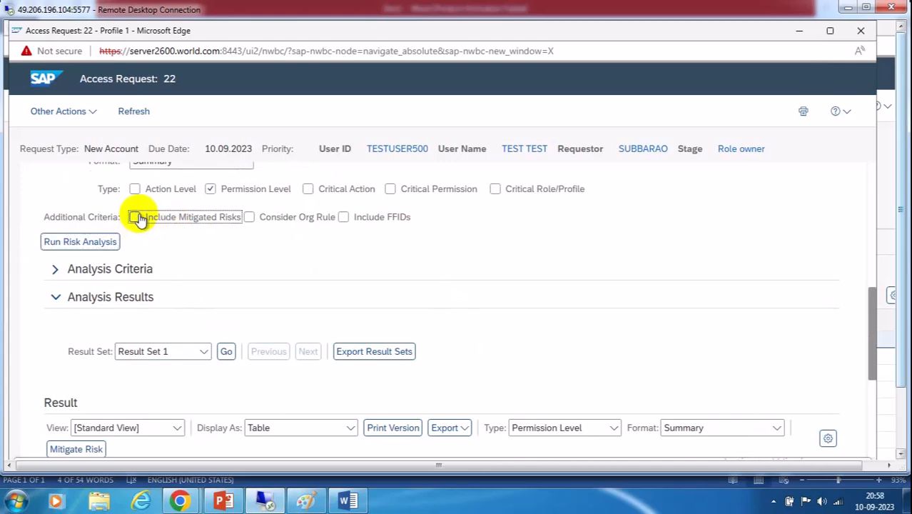
{"action": "scroll", "coordinate": [782, 261], "scroll_direction": "down", "scroll_amount": 2}
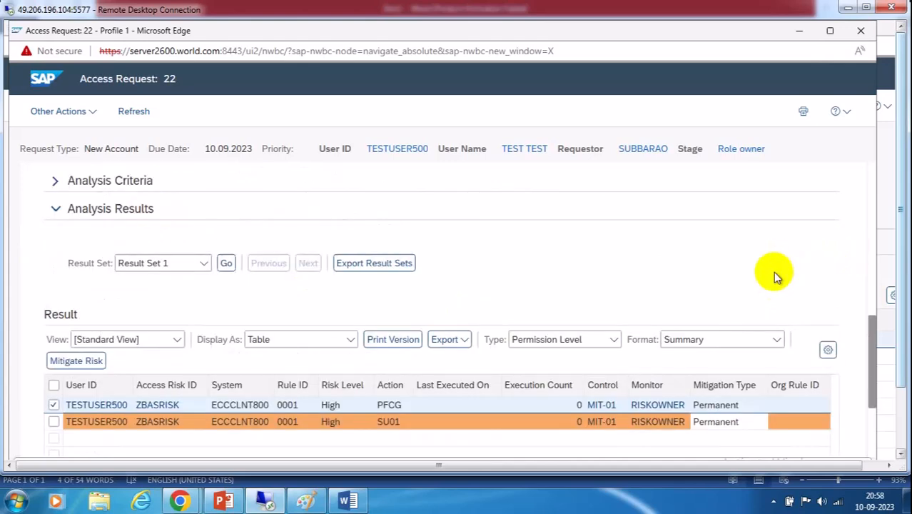
{"action": "scroll", "coordinate": [778, 277], "scroll_direction": "up", "scroll_amount": 4}
{"action": "scroll", "coordinate": [773, 272], "scroll_direction": "up", "scroll_amount": 4}
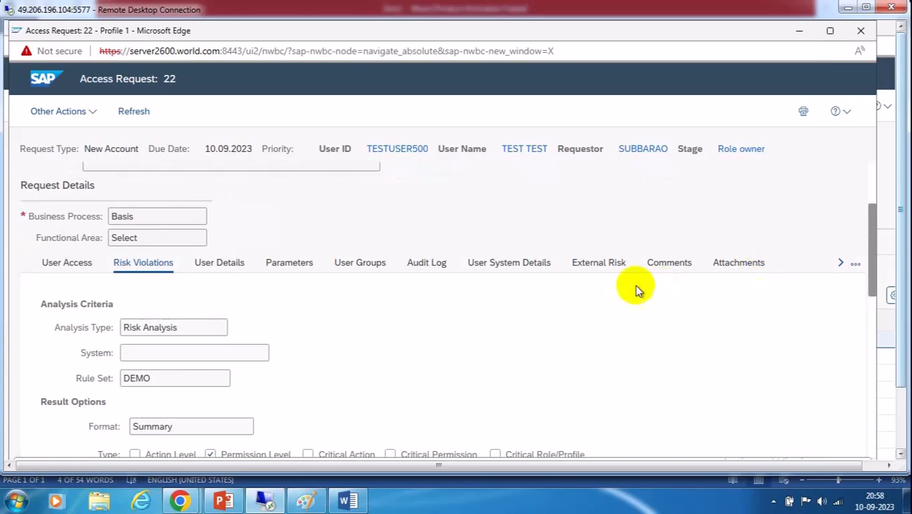
Add a note reading "approve" to the comments of access request 22 and submit the request
{"action": "left_click", "coordinate": [668, 264]}
{"action": "scroll", "coordinate": [293, 375], "scroll_direction": "down", "scroll_amount": 2}
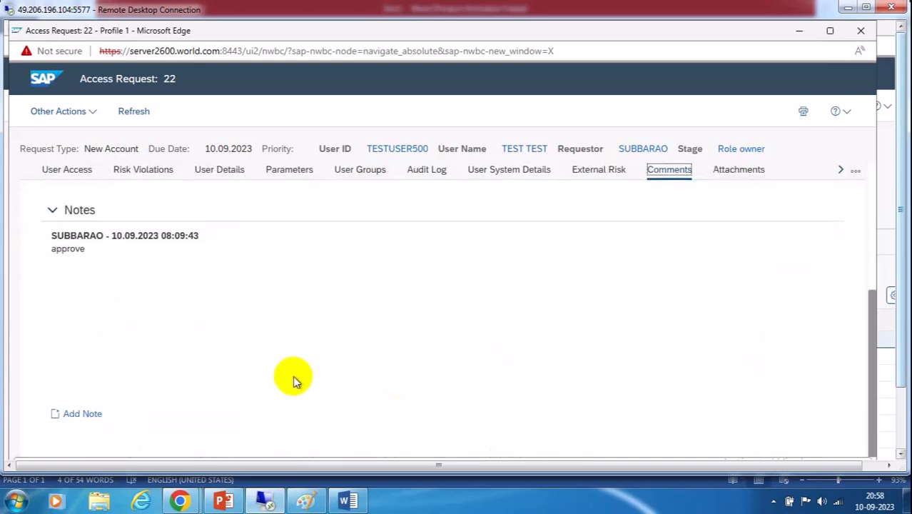
{"action": "left_click", "coordinate": [85, 415]}
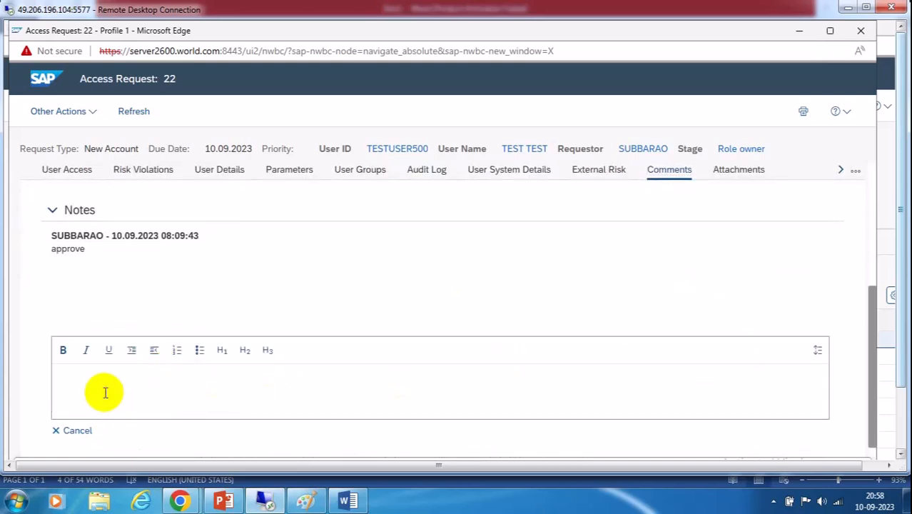
{"action": "left_click", "coordinate": [105, 392]}
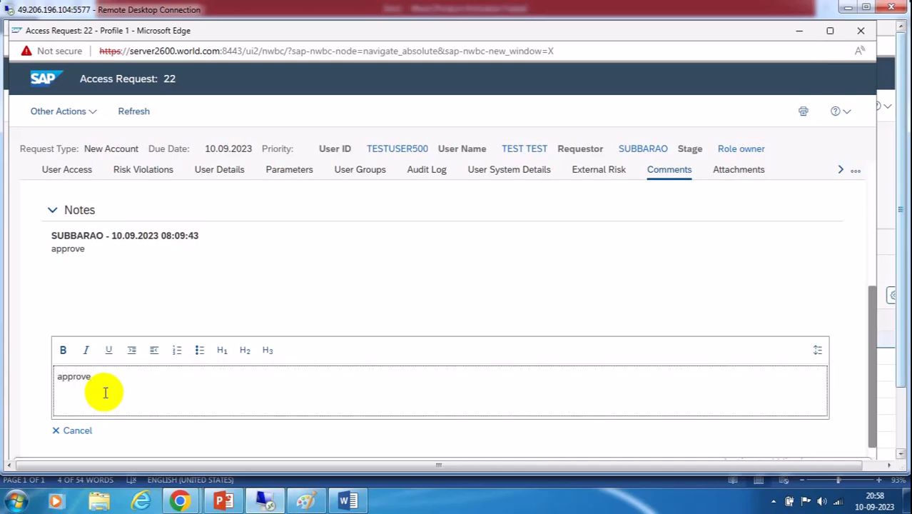
{"action": "scroll", "coordinate": [107, 390], "scroll_direction": "up", "scroll_amount": 1}
{"action": "scroll", "coordinate": [636, 284], "scroll_direction": "down", "scroll_amount": 2}
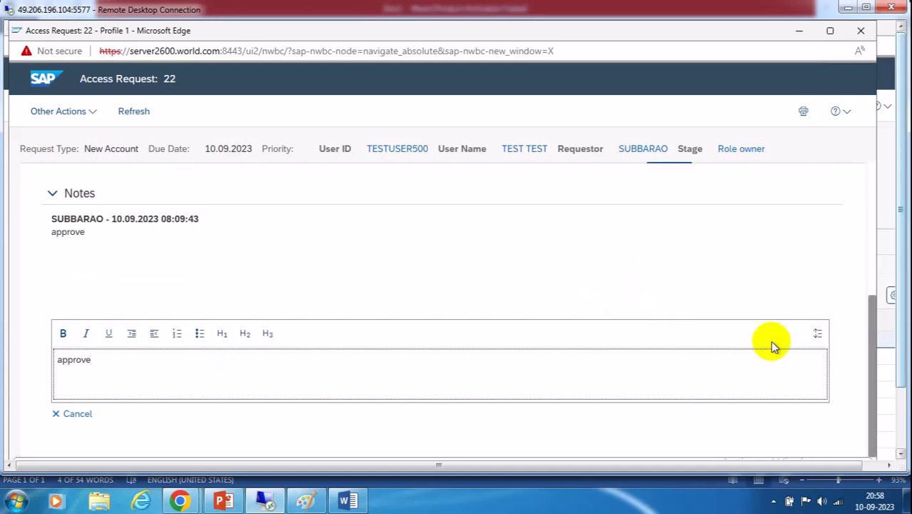
{"action": "left_click", "coordinate": [900, 416]}
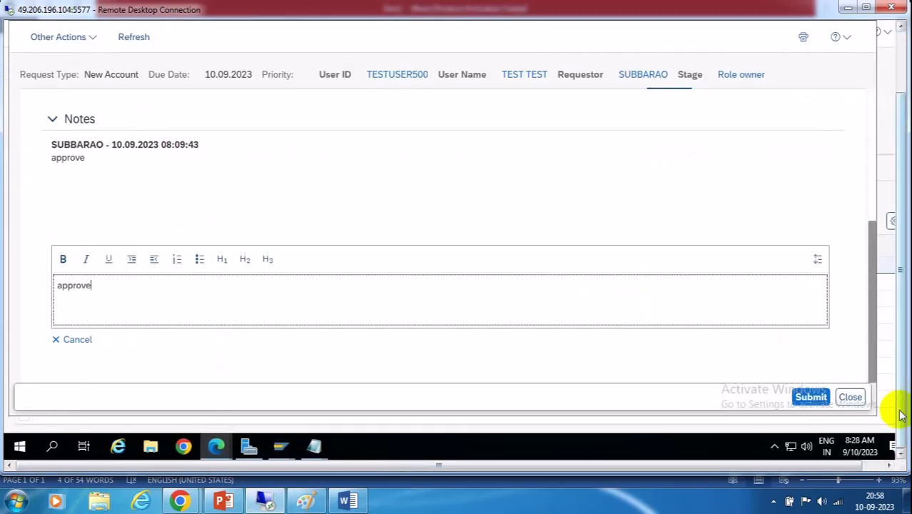
{"action": "left_click", "coordinate": [809, 398]}
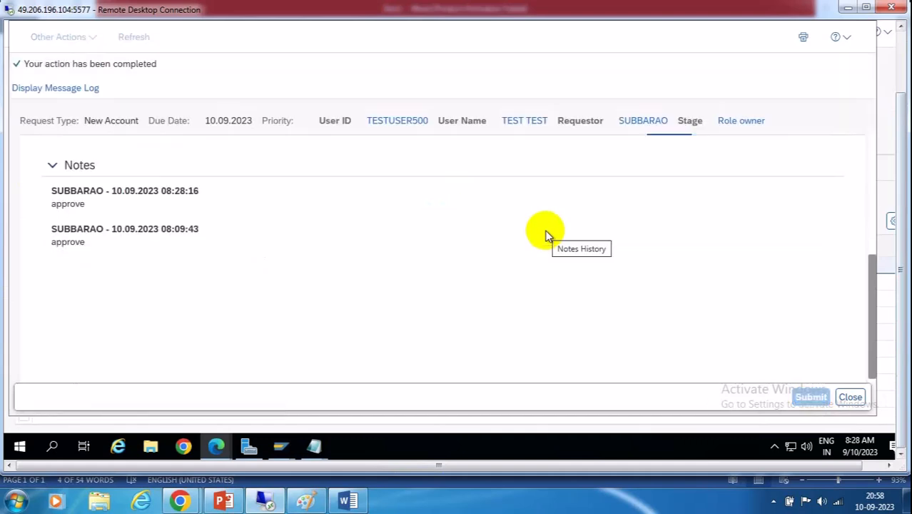
Close the access request window and refresh the search results for request 22
{"action": "left_click", "coordinate": [849, 396]}
{"action": "left_click", "coordinate": [21, 141]}
Open the audit log of request 22, examine its approval, mitigation assignment and provisioning entries, and close the log
{"action": "left_click", "coordinate": [24, 265]}
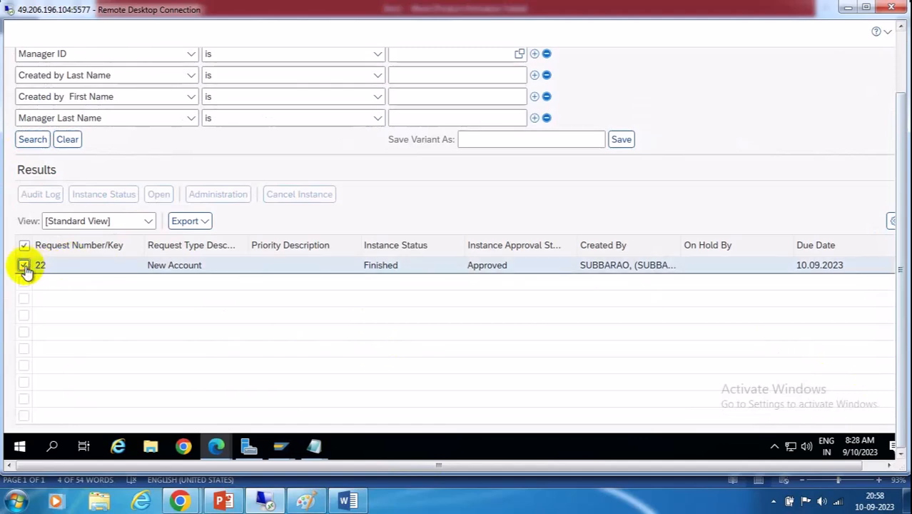
{"action": "left_click", "coordinate": [43, 195]}
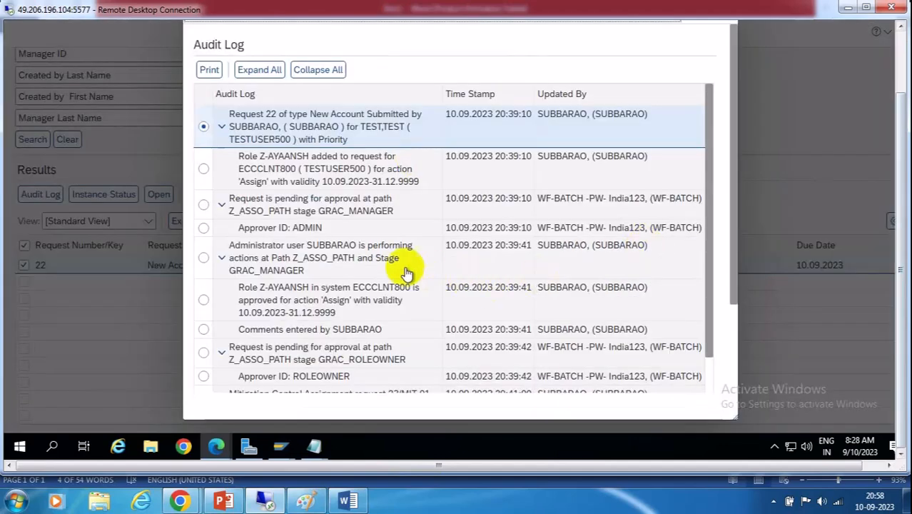
{"action": "scroll", "coordinate": [399, 271], "scroll_direction": "down", "scroll_amount": 3}
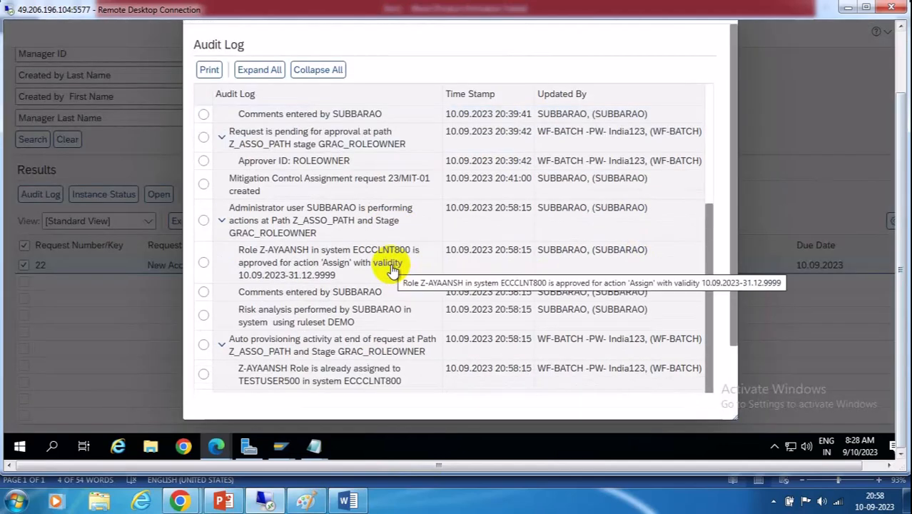
{"action": "scroll", "coordinate": [393, 270], "scroll_direction": "down", "scroll_amount": 1}
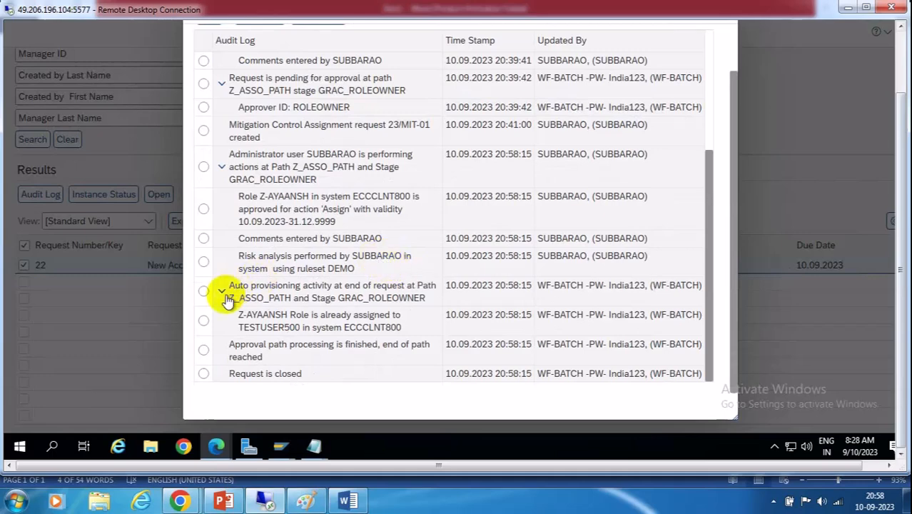
{"action": "scroll", "coordinate": [352, 263], "scroll_direction": "up", "scroll_amount": 1}
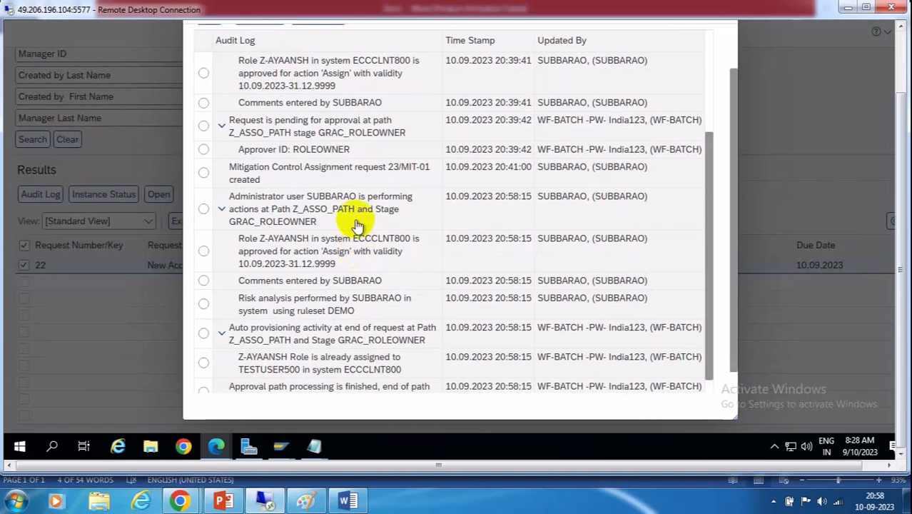
{"action": "left_click", "coordinate": [243, 171]}
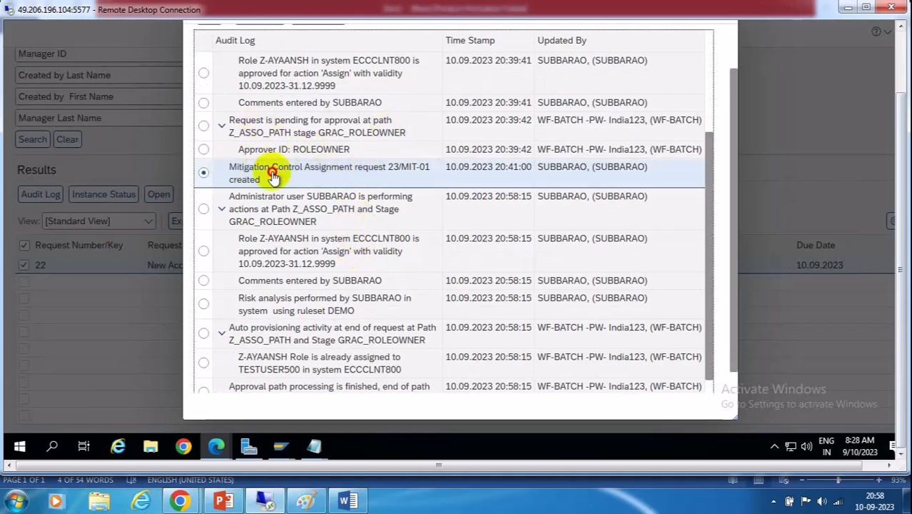
{"action": "left_click_drag", "start_coordinate": [270, 181], "coordinate": [225, 171]}
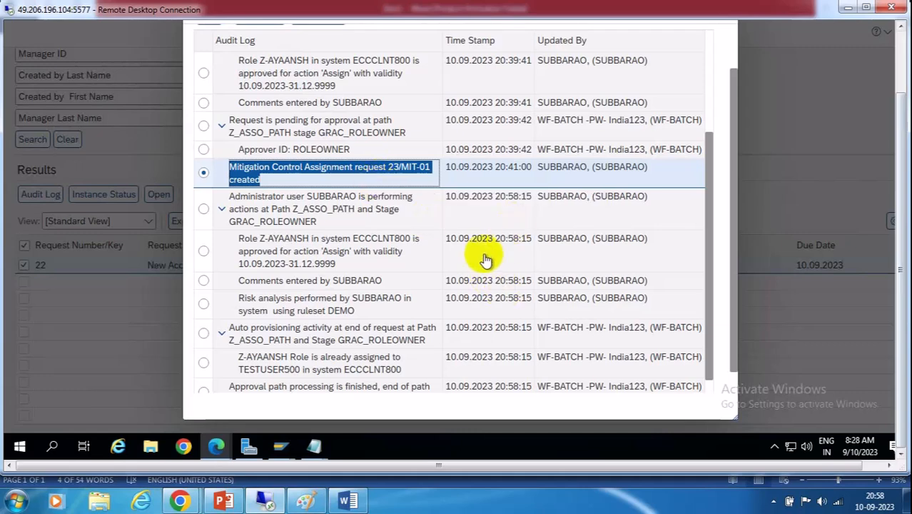
{"action": "scroll", "coordinate": [490, 264], "scroll_direction": "down", "scroll_amount": 1}
{"action": "scroll", "coordinate": [489, 264], "scroll_direction": "down", "scroll_amount": 1}
{"action": "scroll", "coordinate": [488, 264], "scroll_direction": "up", "scroll_amount": 5}
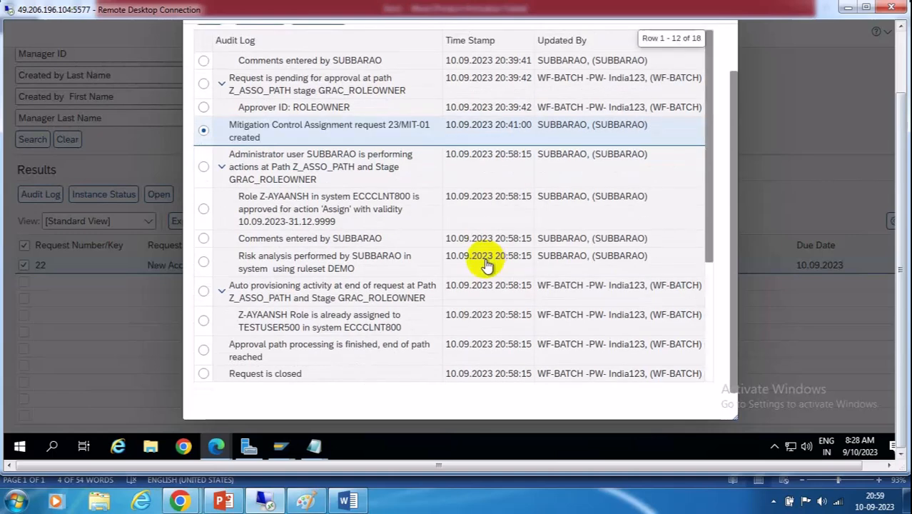
{"action": "left_click", "coordinate": [902, 43]}
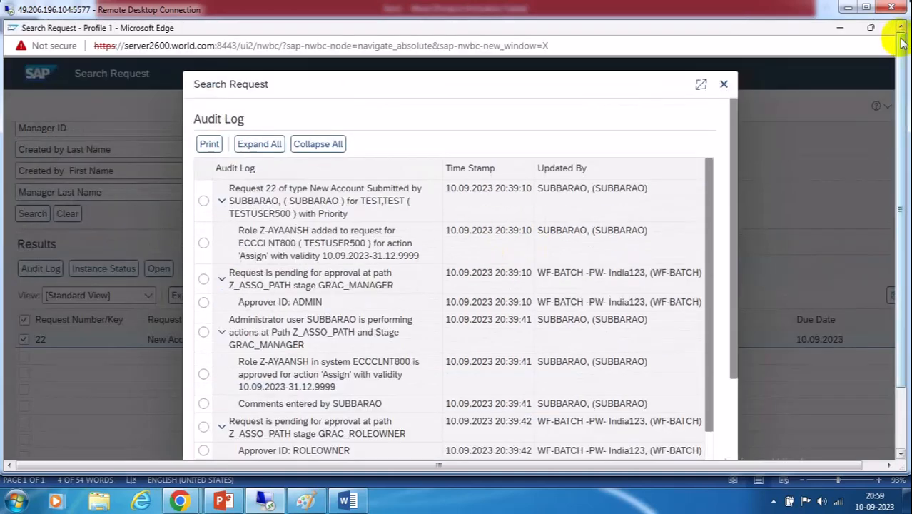
{"action": "left_click", "coordinate": [724, 82]}
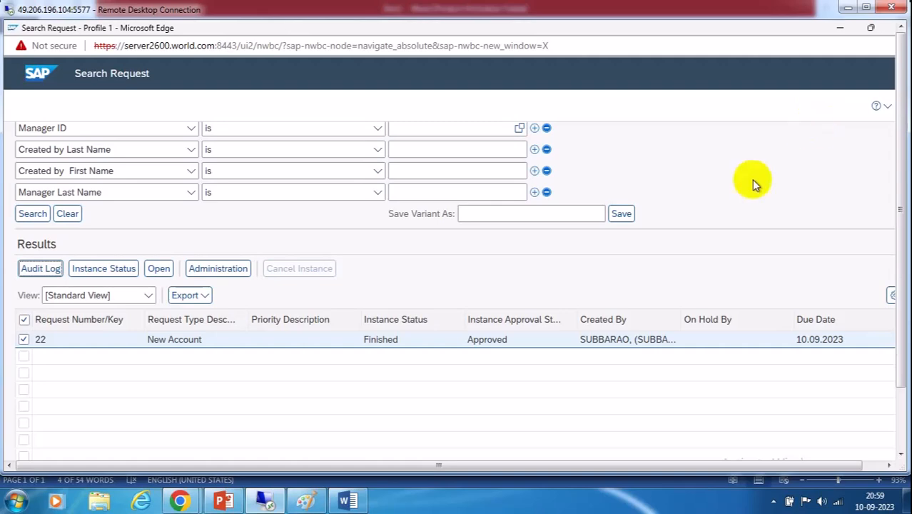
Minimize the Search Request window to return to the MSMP Workflow Configuration page
{"action": "scroll", "coordinate": [755, 185], "scroll_direction": "up", "scroll_amount": 3}
{"action": "scroll", "coordinate": [750, 183], "scroll_direction": "up", "scroll_amount": 2}
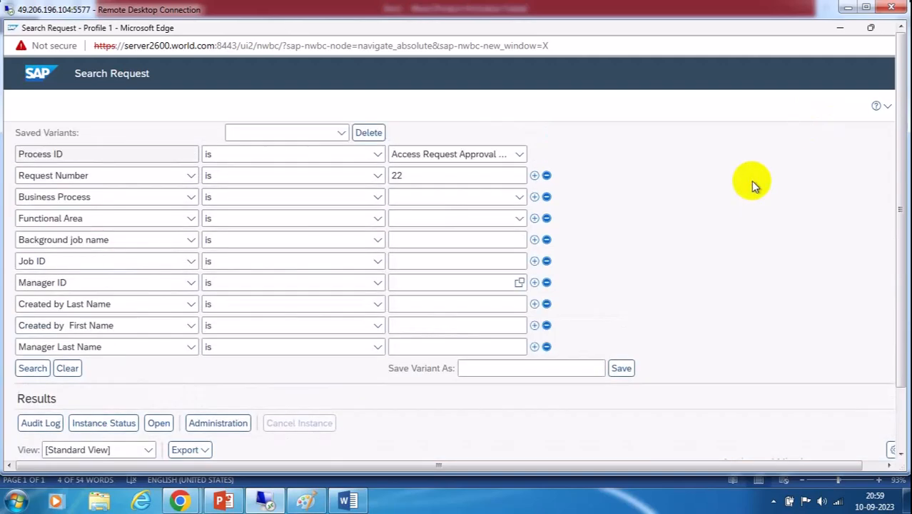
{"action": "left_click", "coordinate": [840, 28]}
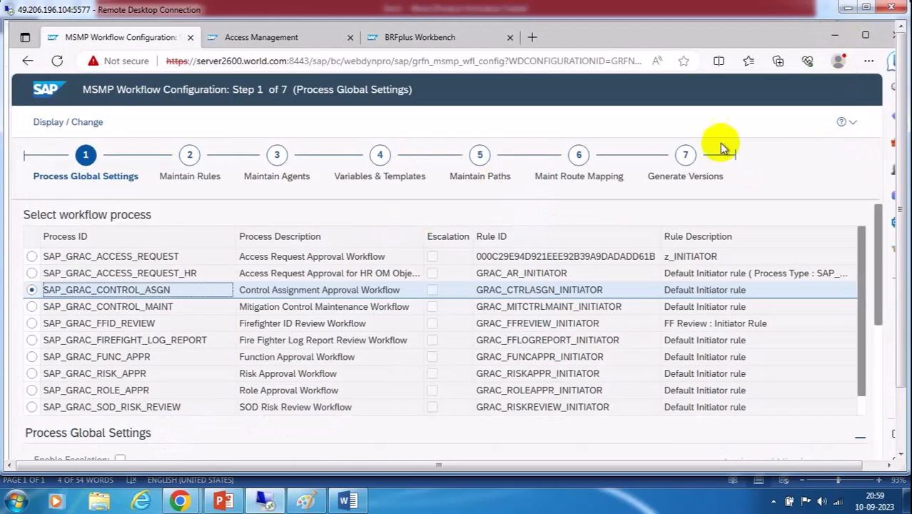
Reload the MSMP Workflow Configuration page and look over its process list, notification settings and escape conditions
{"action": "left_click", "coordinate": [796, 166]}
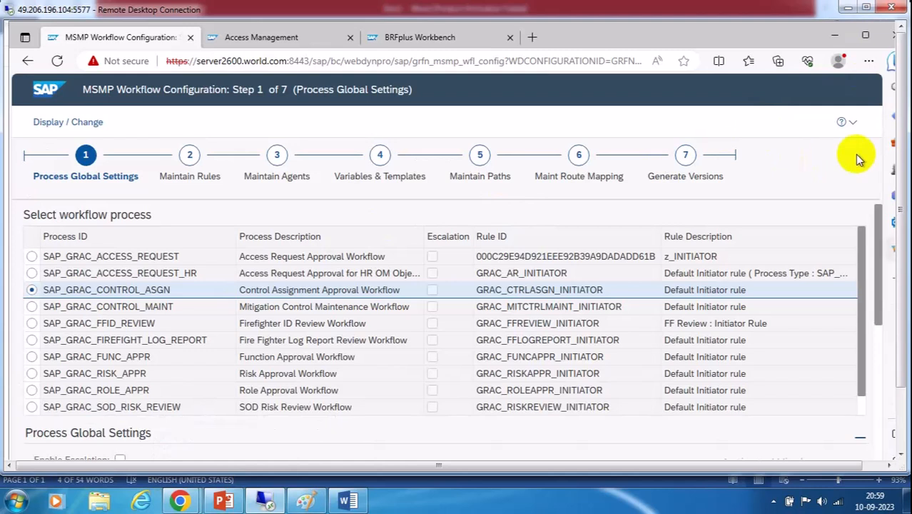
{"action": "left_click", "coordinate": [57, 61]}
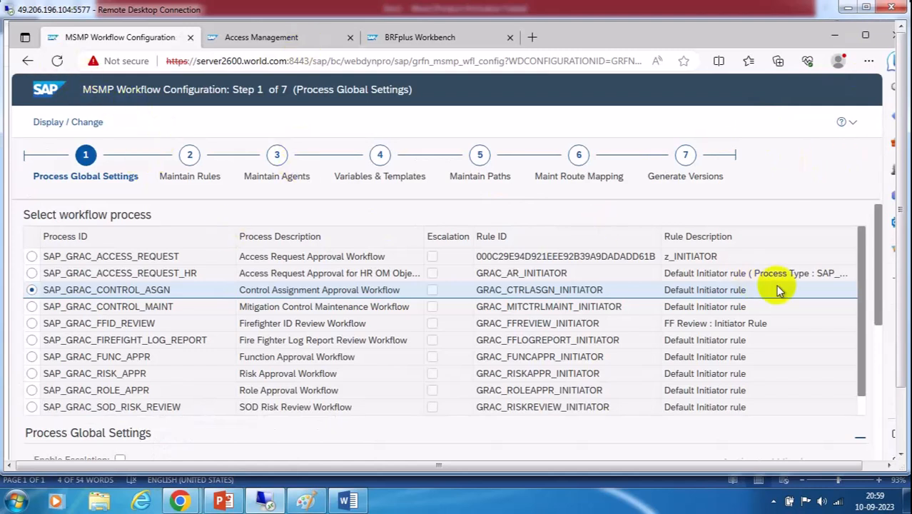
{"action": "scroll", "coordinate": [778, 292], "scroll_direction": "down", "scroll_amount": 5}
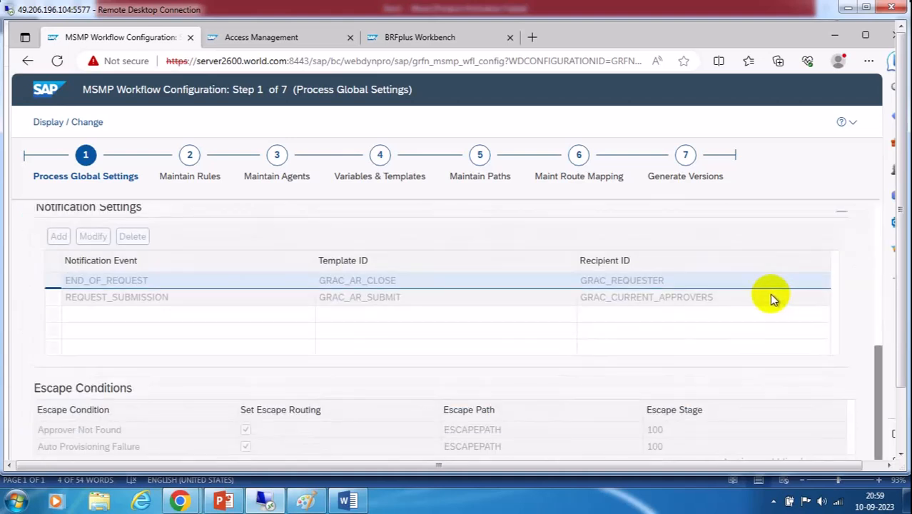
{"action": "scroll", "coordinate": [773, 298], "scroll_direction": "up", "scroll_amount": 5}
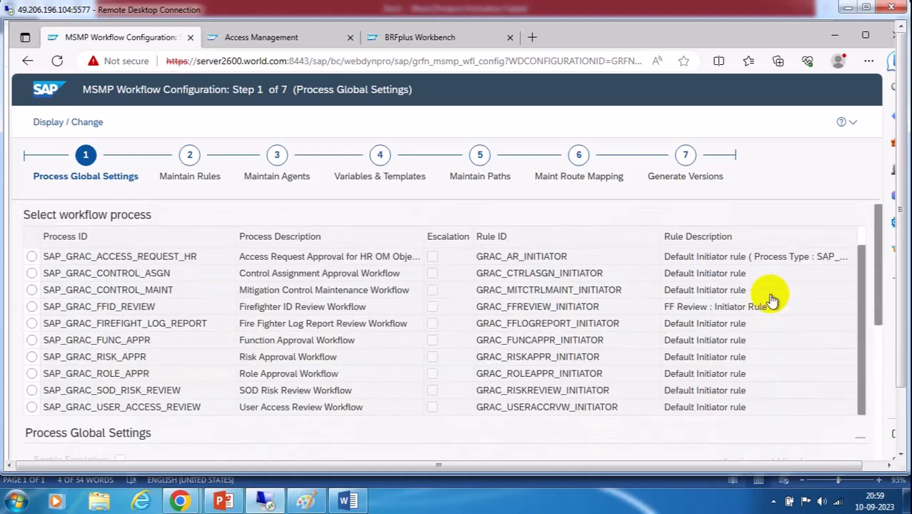
{"action": "left_click", "coordinate": [796, 160]}
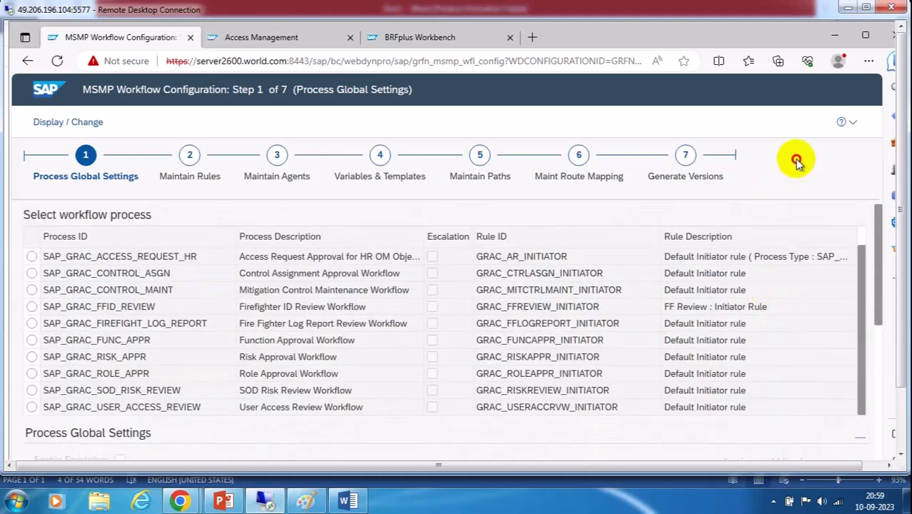
{"action": "left_click", "coordinate": [411, 40]}
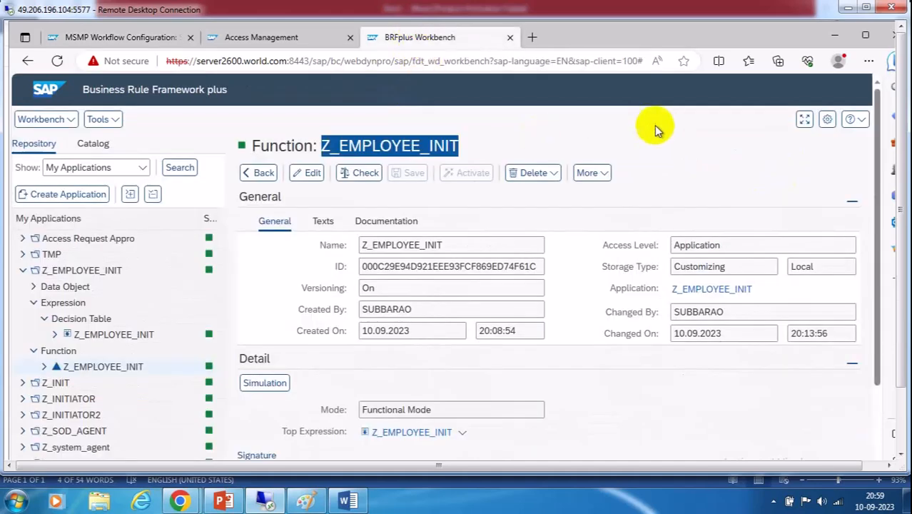
{"action": "left_click", "coordinate": [239, 39]}
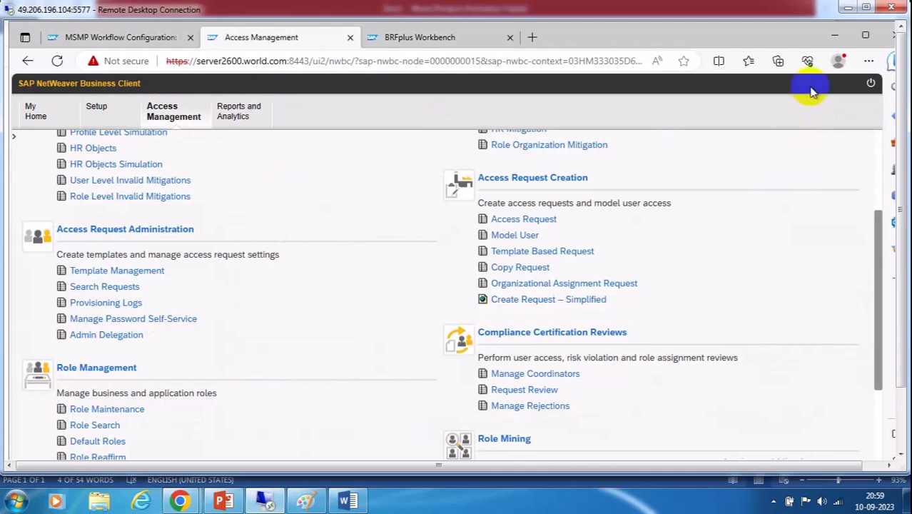
{"action": "left_click", "coordinate": [843, 8]}
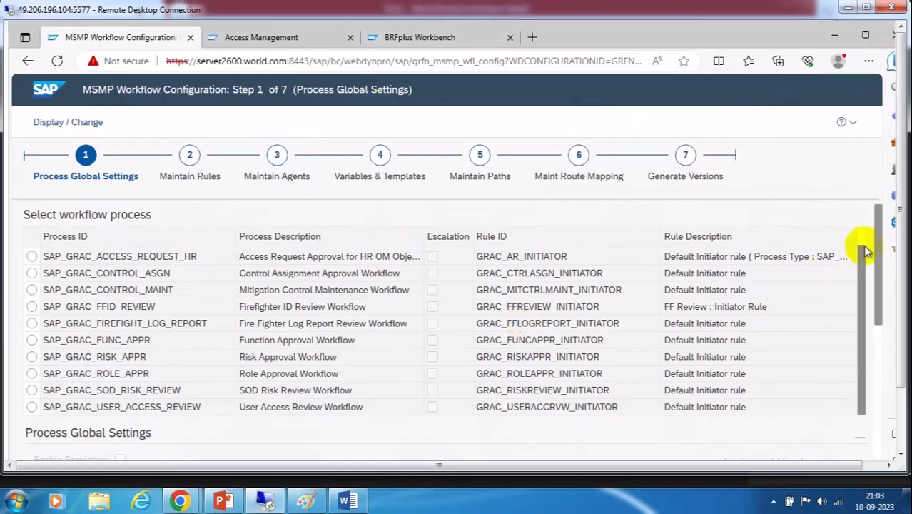
Examine the list of workflow processes, including Risk Approval Workflow and User Access Review Workflow
{"action": "left_click_drag", "start_coordinate": [862, 249], "coordinate": [862, 232]}
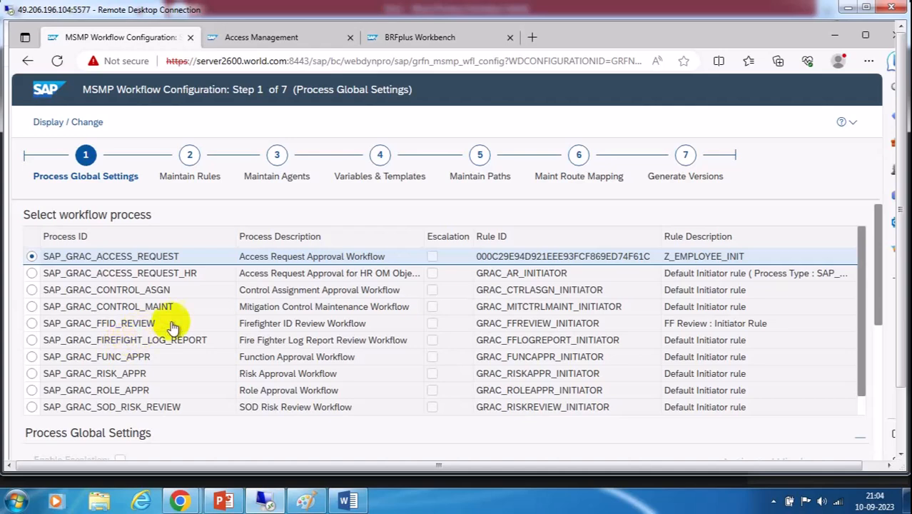
{"action": "left_click", "coordinate": [126, 356]}
{"action": "left_click", "coordinate": [154, 374]}
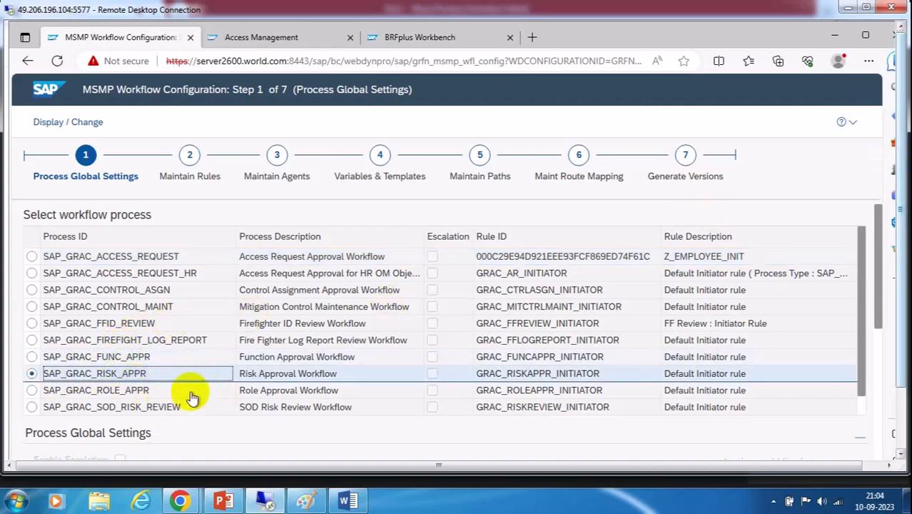
{"action": "scroll", "coordinate": [190, 394], "scroll_direction": "down", "scroll_amount": 2}
{"action": "left_click", "coordinate": [138, 376]}
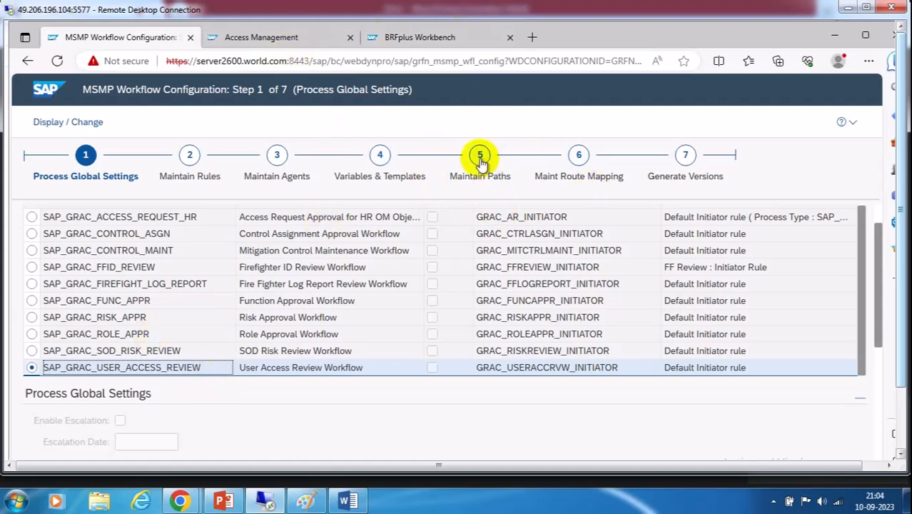
Select the SAP_GRAC_ACCESS_REQUEST process and display its Z_ASSO_PATH path under Maintain Paths
{"action": "scroll", "coordinate": [507, 258], "scroll_direction": "up", "scroll_amount": 2}
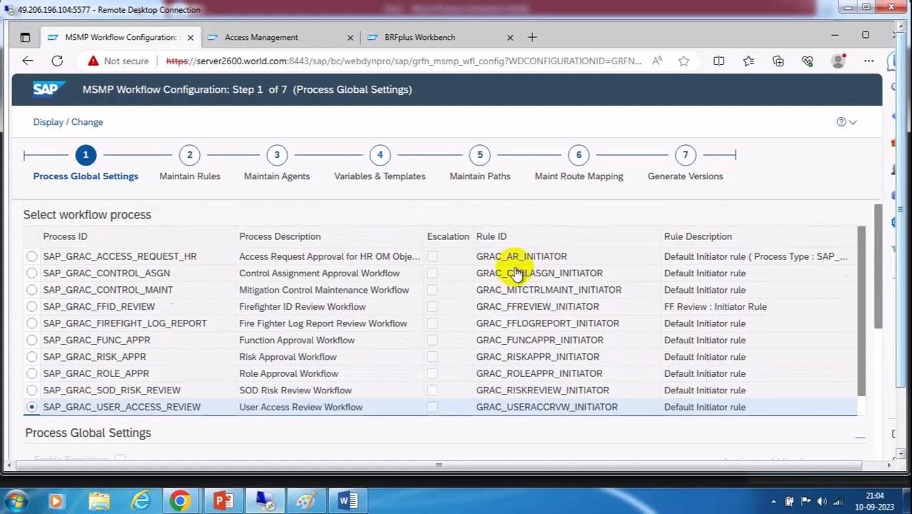
{"action": "left_click", "coordinate": [32, 257]}
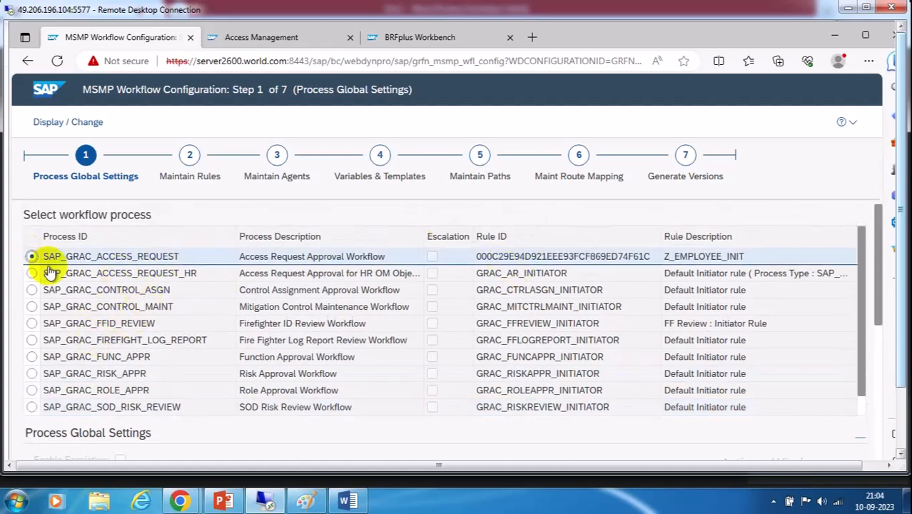
{"action": "left_click", "coordinate": [480, 158]}
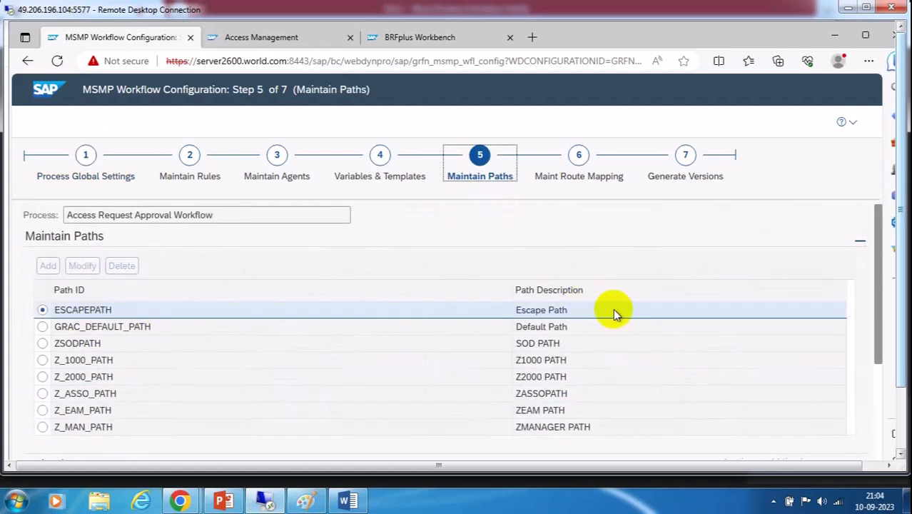
{"action": "scroll", "coordinate": [438, 265], "scroll_direction": "down", "scroll_amount": 1}
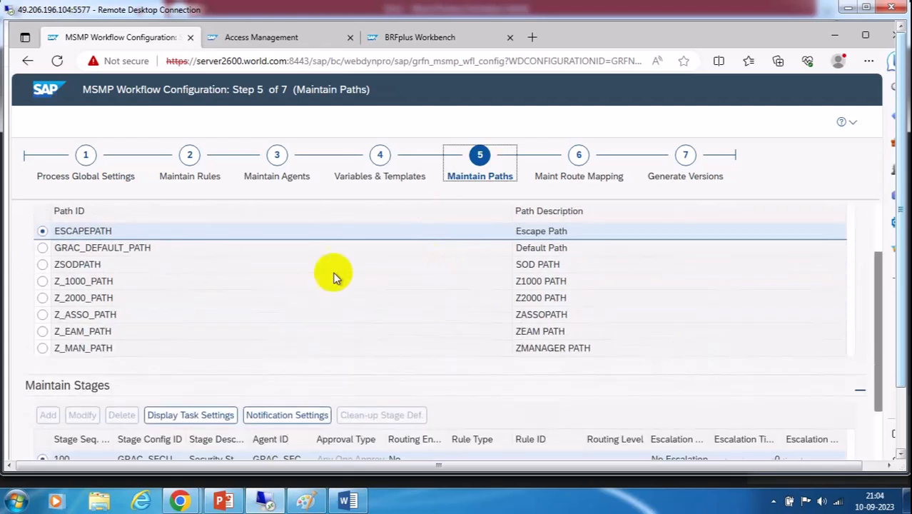
{"action": "left_click", "coordinate": [43, 315]}
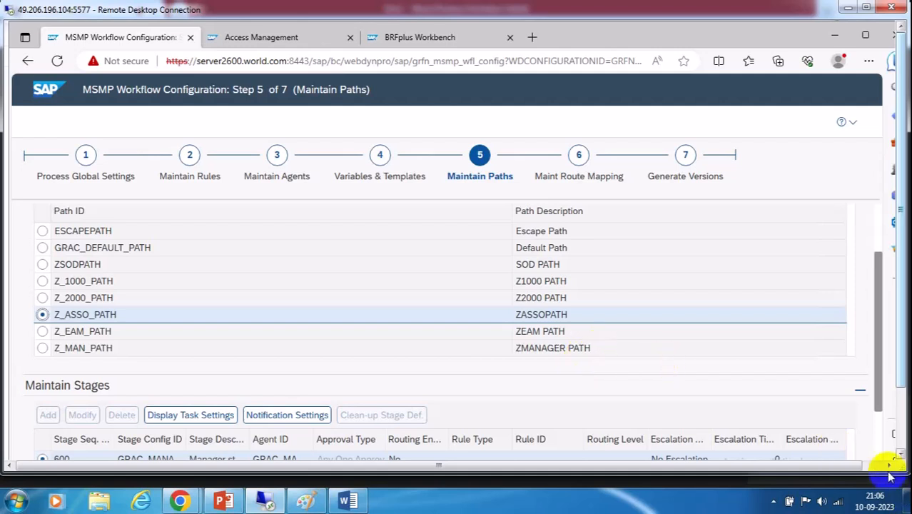
{"action": "left_click_drag", "start_coordinate": [879, 381], "coordinate": [898, 325]}
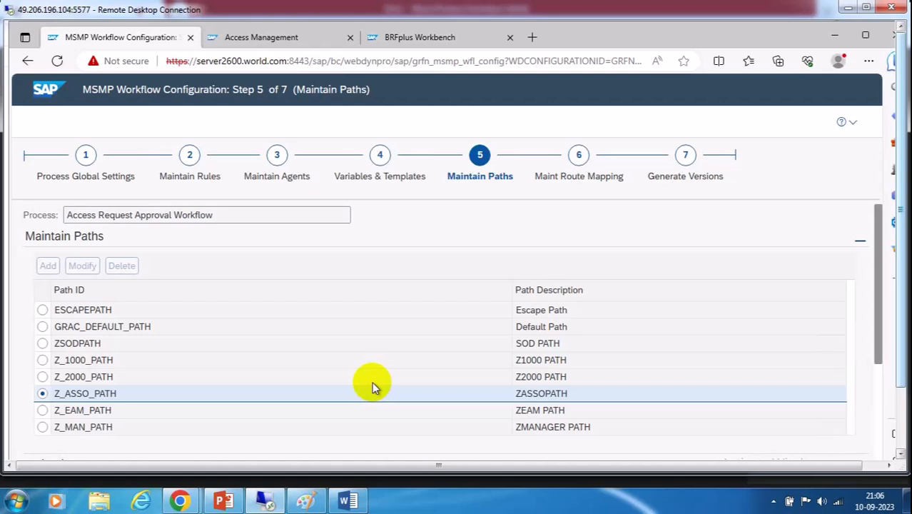
Switch to the Word notes to review the mitigation assignment workflow bullet, and view the BRF+ Initiator slide in PowerPoint
{"action": "left_click", "coordinate": [348, 500]}
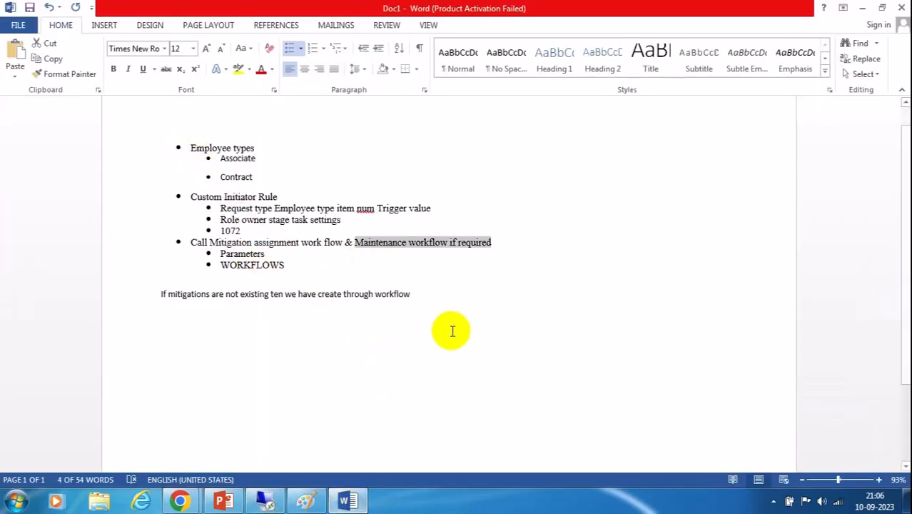
{"action": "left_click", "coordinate": [234, 241]}
{"action": "left_click_drag", "start_coordinate": [190, 242], "coordinate": [301, 243]}
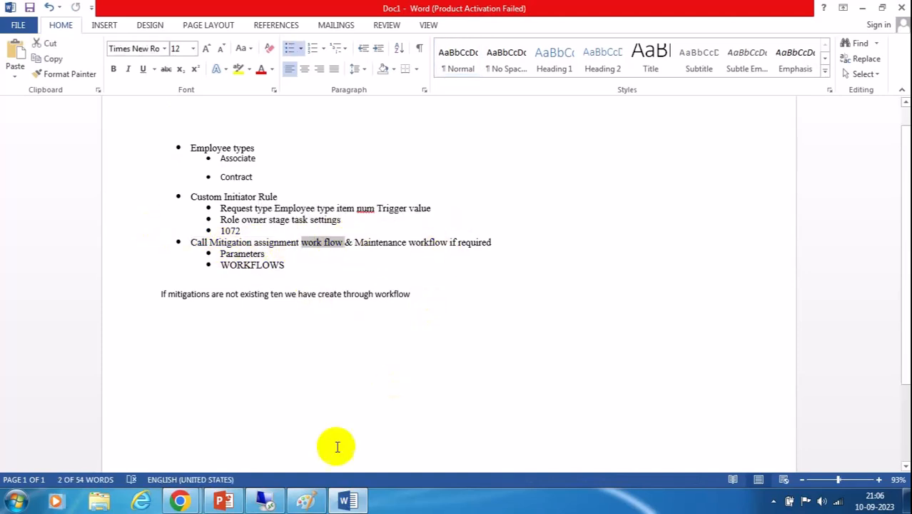
{"action": "left_click", "coordinate": [226, 502]}
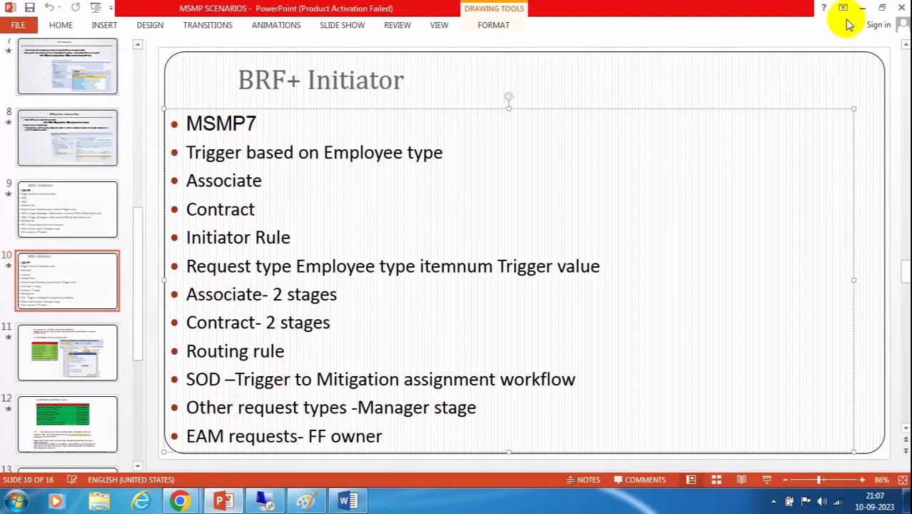
{"action": "left_click", "coordinate": [861, 10]}
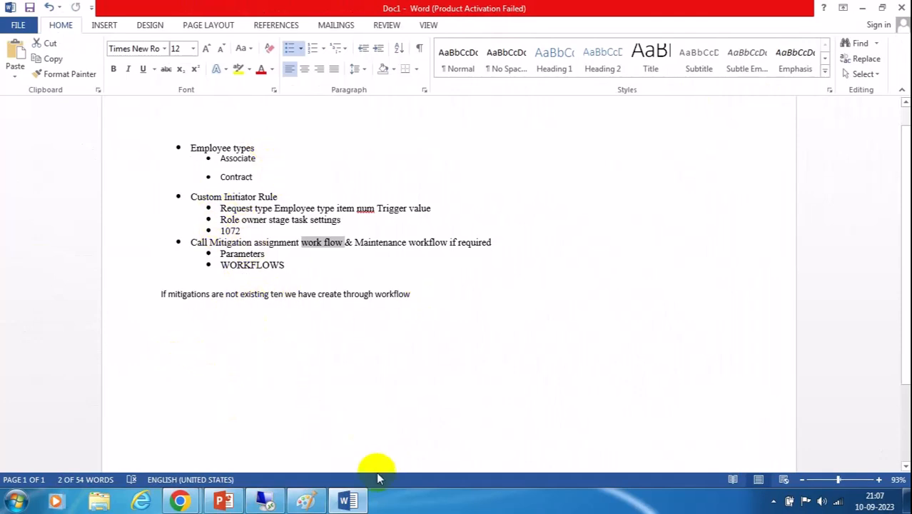
Switch back to the remote desktop session and examine the Manager and Role owner stages of Z_ASSO_PATH
{"action": "left_click", "coordinate": [263, 504]}
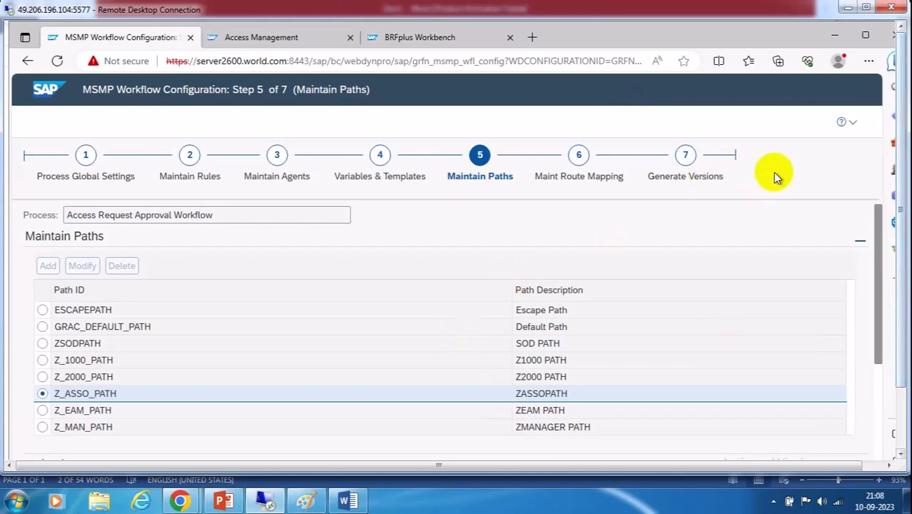
{"action": "scroll", "coordinate": [753, 271], "scroll_direction": "down", "scroll_amount": 3}
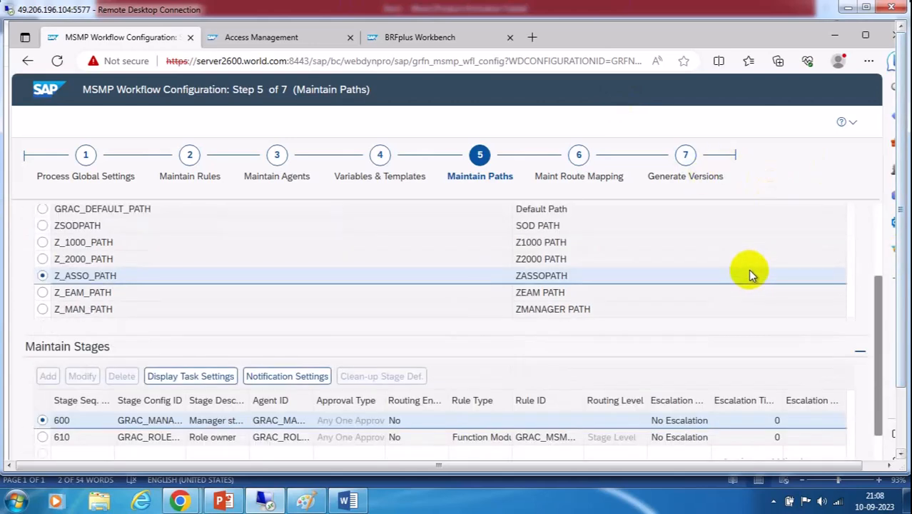
{"action": "scroll", "coordinate": [749, 271], "scroll_direction": "up", "scroll_amount": 3}
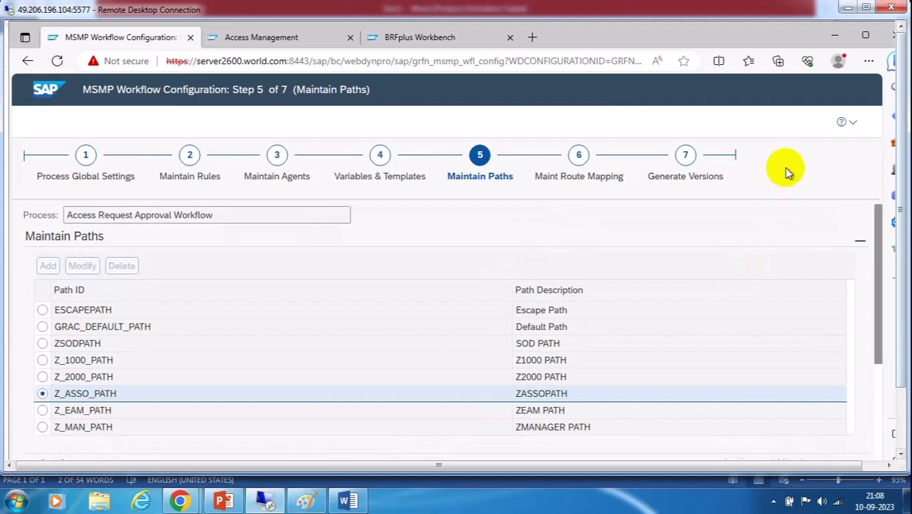
{"action": "left_click", "coordinate": [790, 164]}
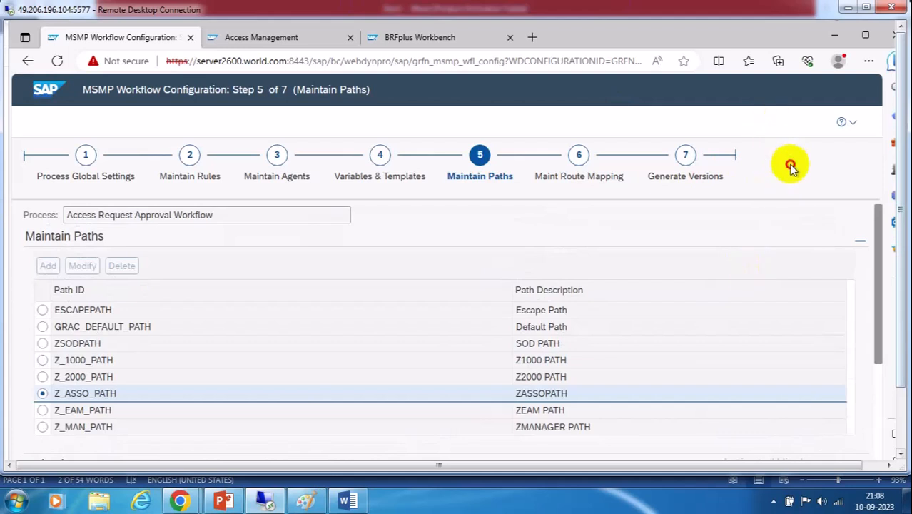
{"action": "left_click", "coordinate": [773, 120]}
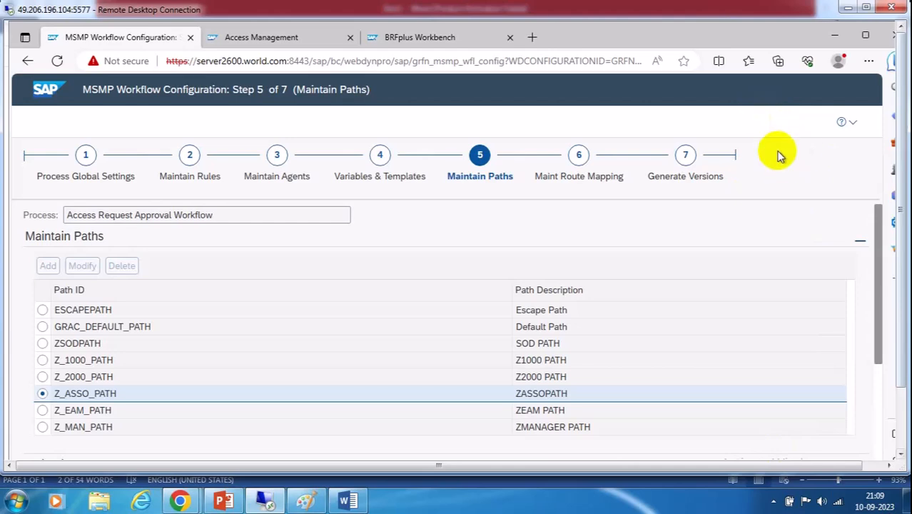
Return to Process Global Settings, look through the function, SOD risk and user access review processes, and select SAP_GRAC_ACCESS_REQUEST
{"action": "left_click", "coordinate": [87, 158]}
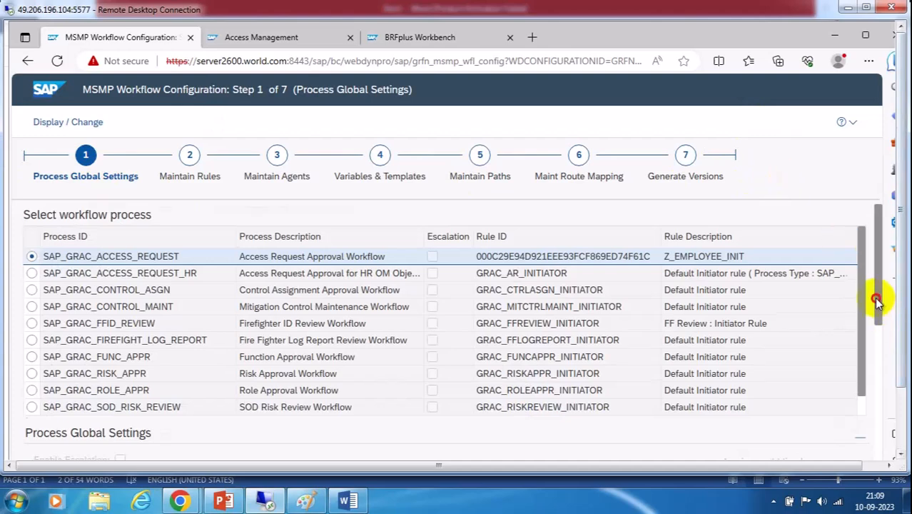
{"action": "left_click_drag", "start_coordinate": [879, 302], "coordinate": [879, 339]}
{"action": "left_click_drag", "start_coordinate": [881, 265], "coordinate": [863, 272]}
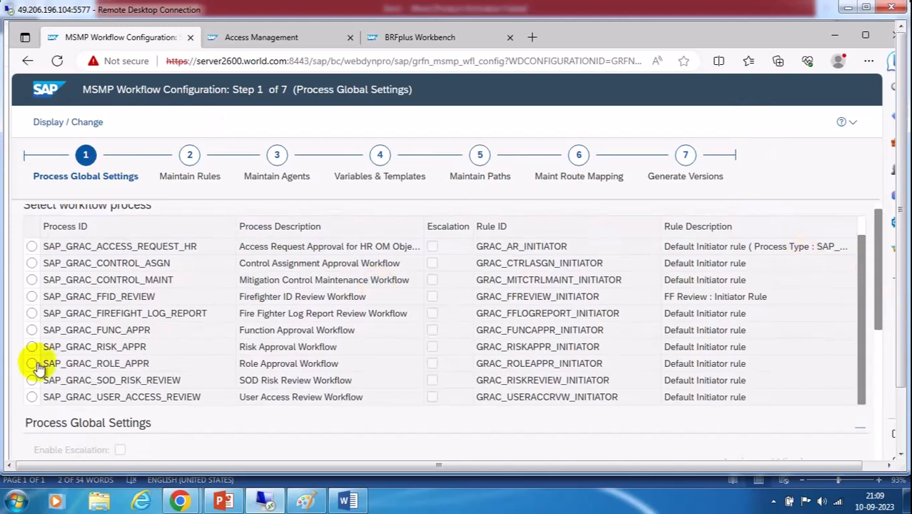
{"action": "left_click", "coordinate": [32, 397]}
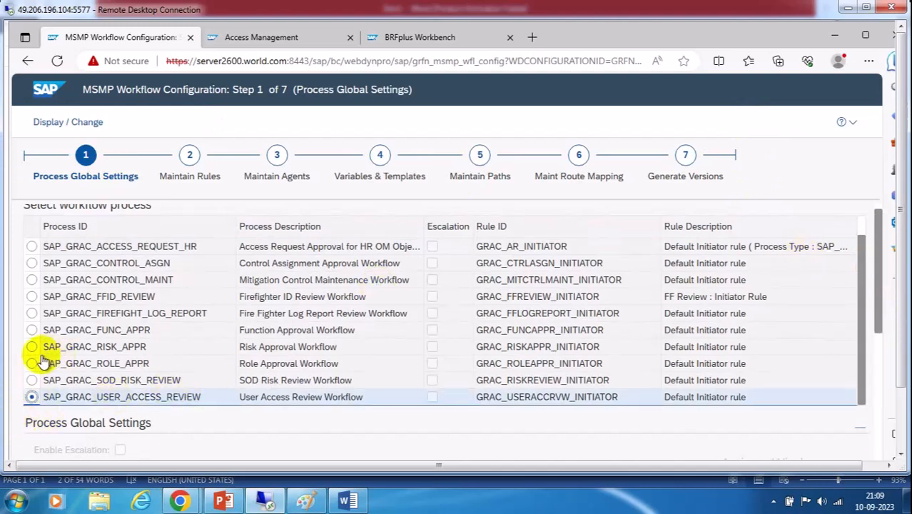
{"action": "left_click", "coordinate": [32, 330]}
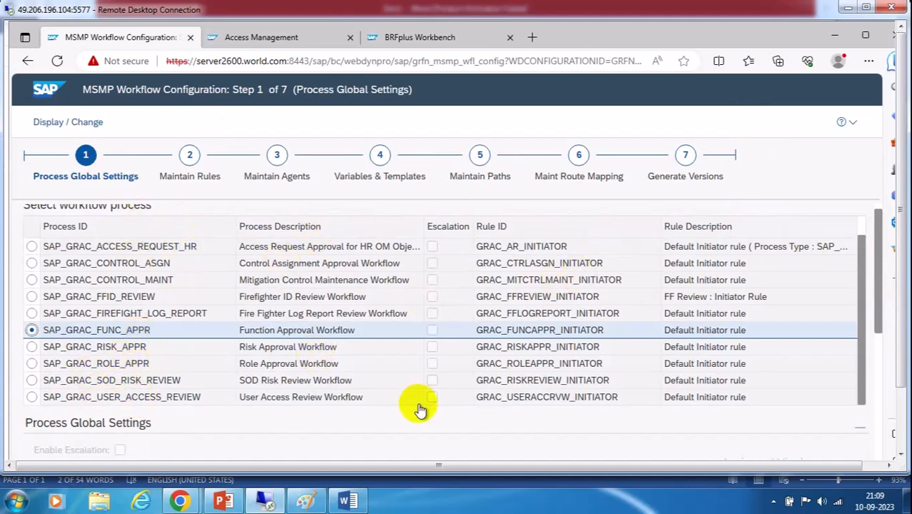
{"action": "left_click", "coordinate": [158, 399]}
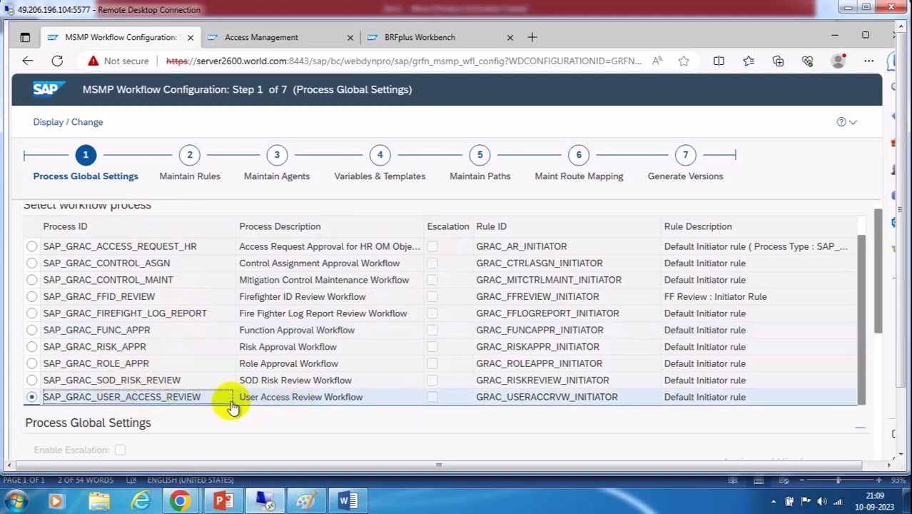
{"action": "left_click", "coordinate": [135, 381]}
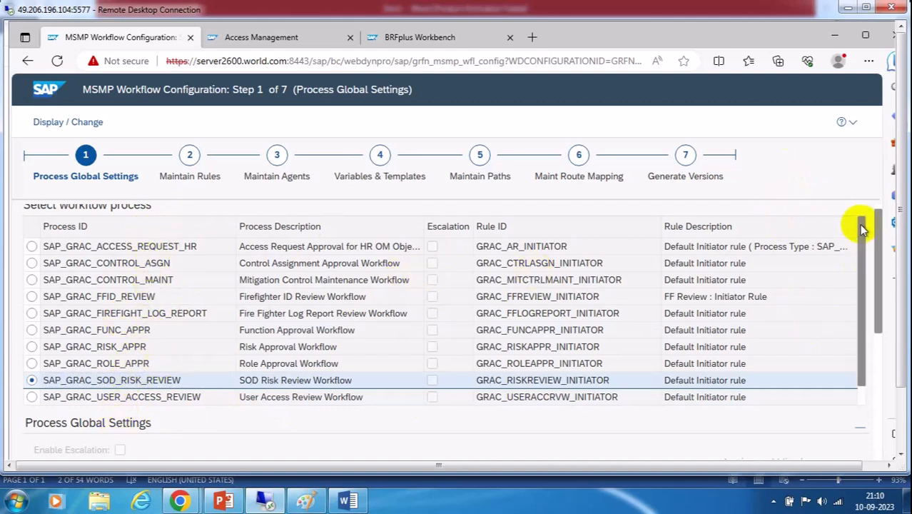
{"action": "scroll", "coordinate": [861, 230], "scroll_direction": "up", "scroll_amount": 2}
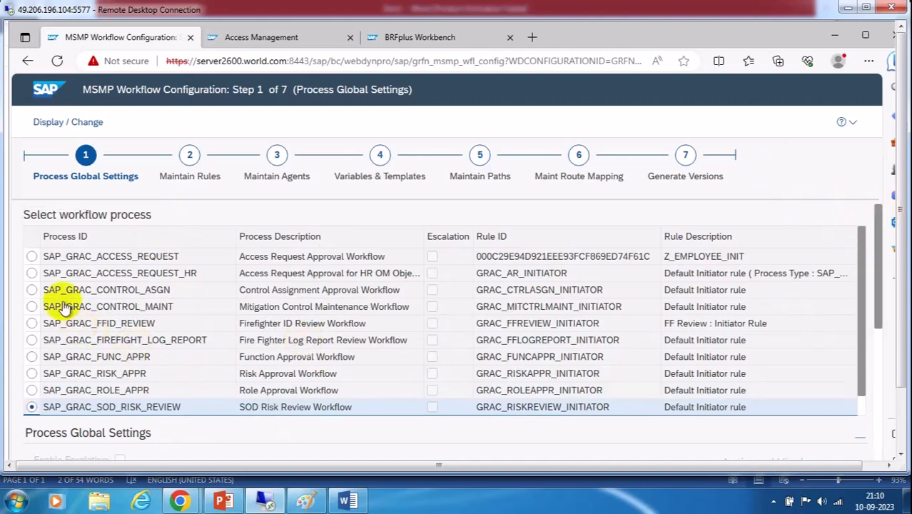
{"action": "left_click", "coordinate": [148, 258]}
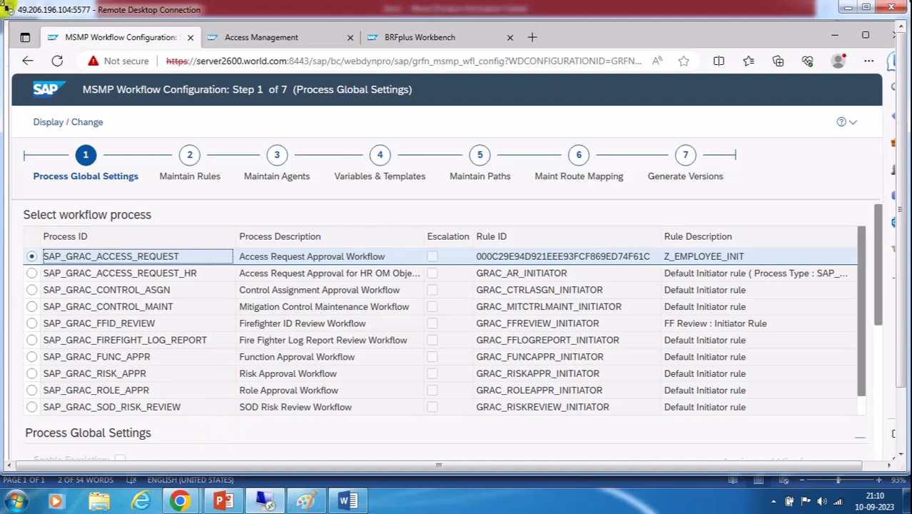
View the BRFplus Workbench and Access Management pages, and minimize the browser to show the AC Configuration settings table
{"action": "left_click", "coordinate": [778, 170]}
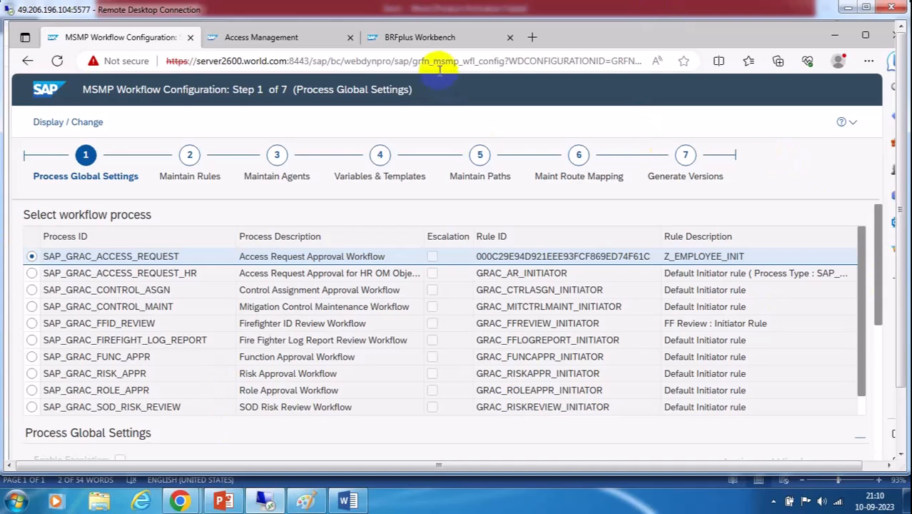
{"action": "left_click", "coordinate": [408, 36]}
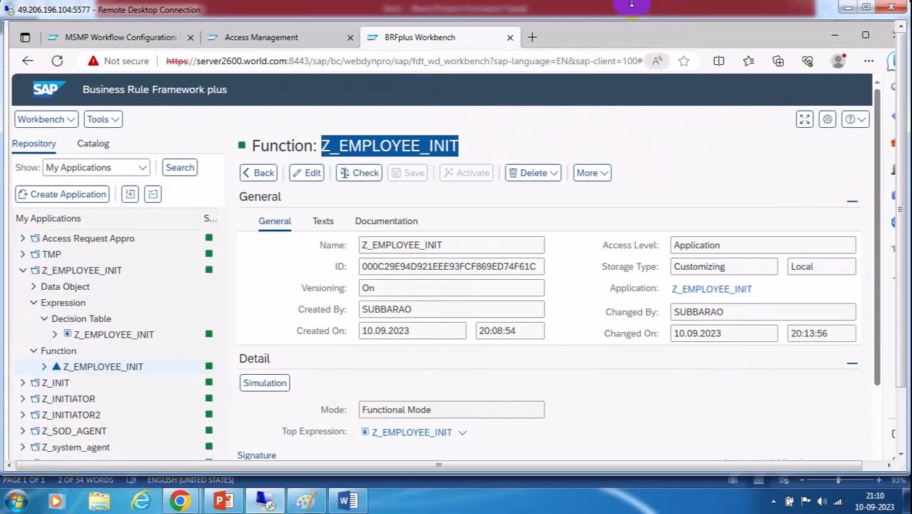
{"action": "left_click", "coordinate": [303, 40]}
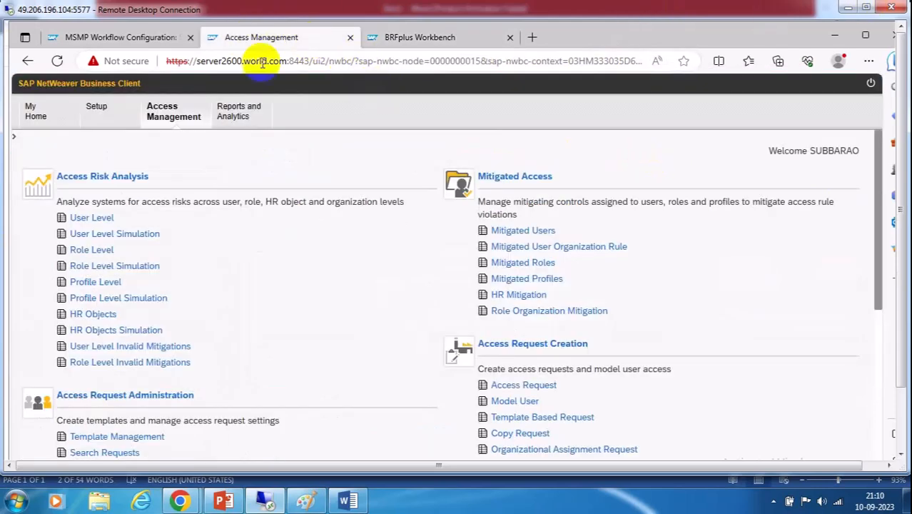
{"action": "left_click", "coordinate": [143, 37]}
{"action": "left_click", "coordinate": [835, 35]}
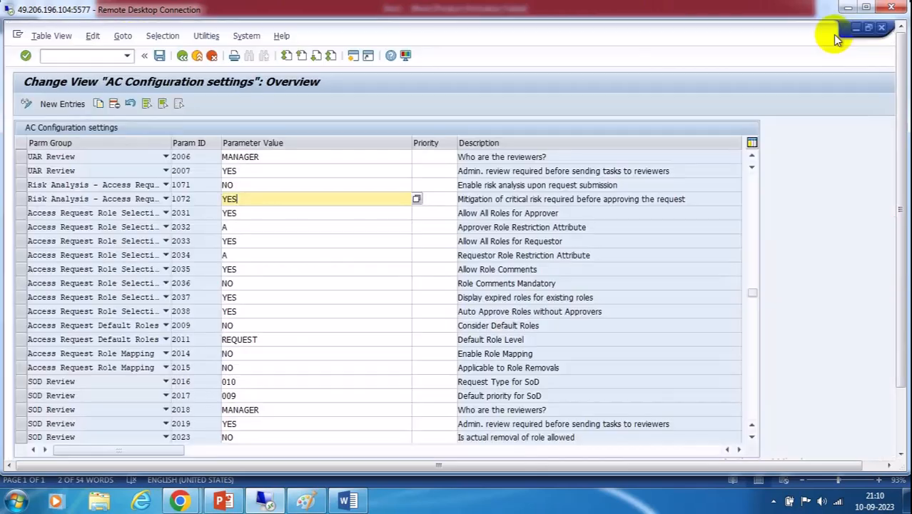